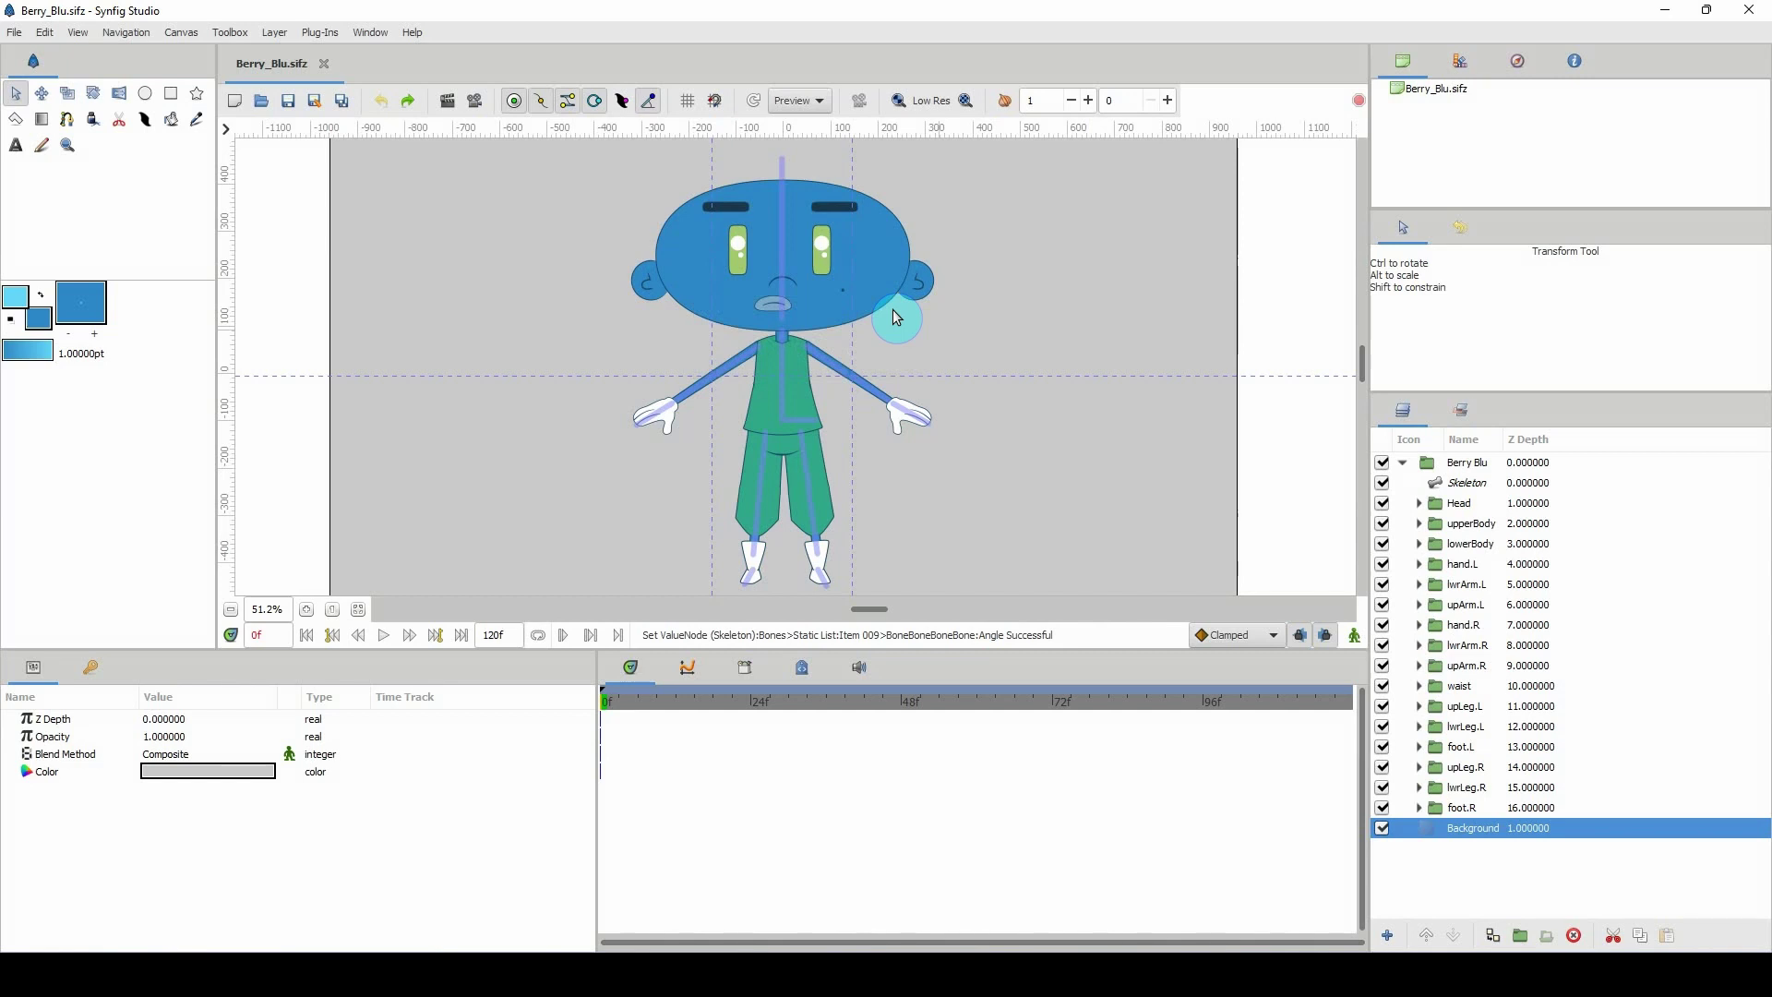
# Select the Skeleton layer to show its bones and center the view on the character.
pyautogui.click(1466, 482)
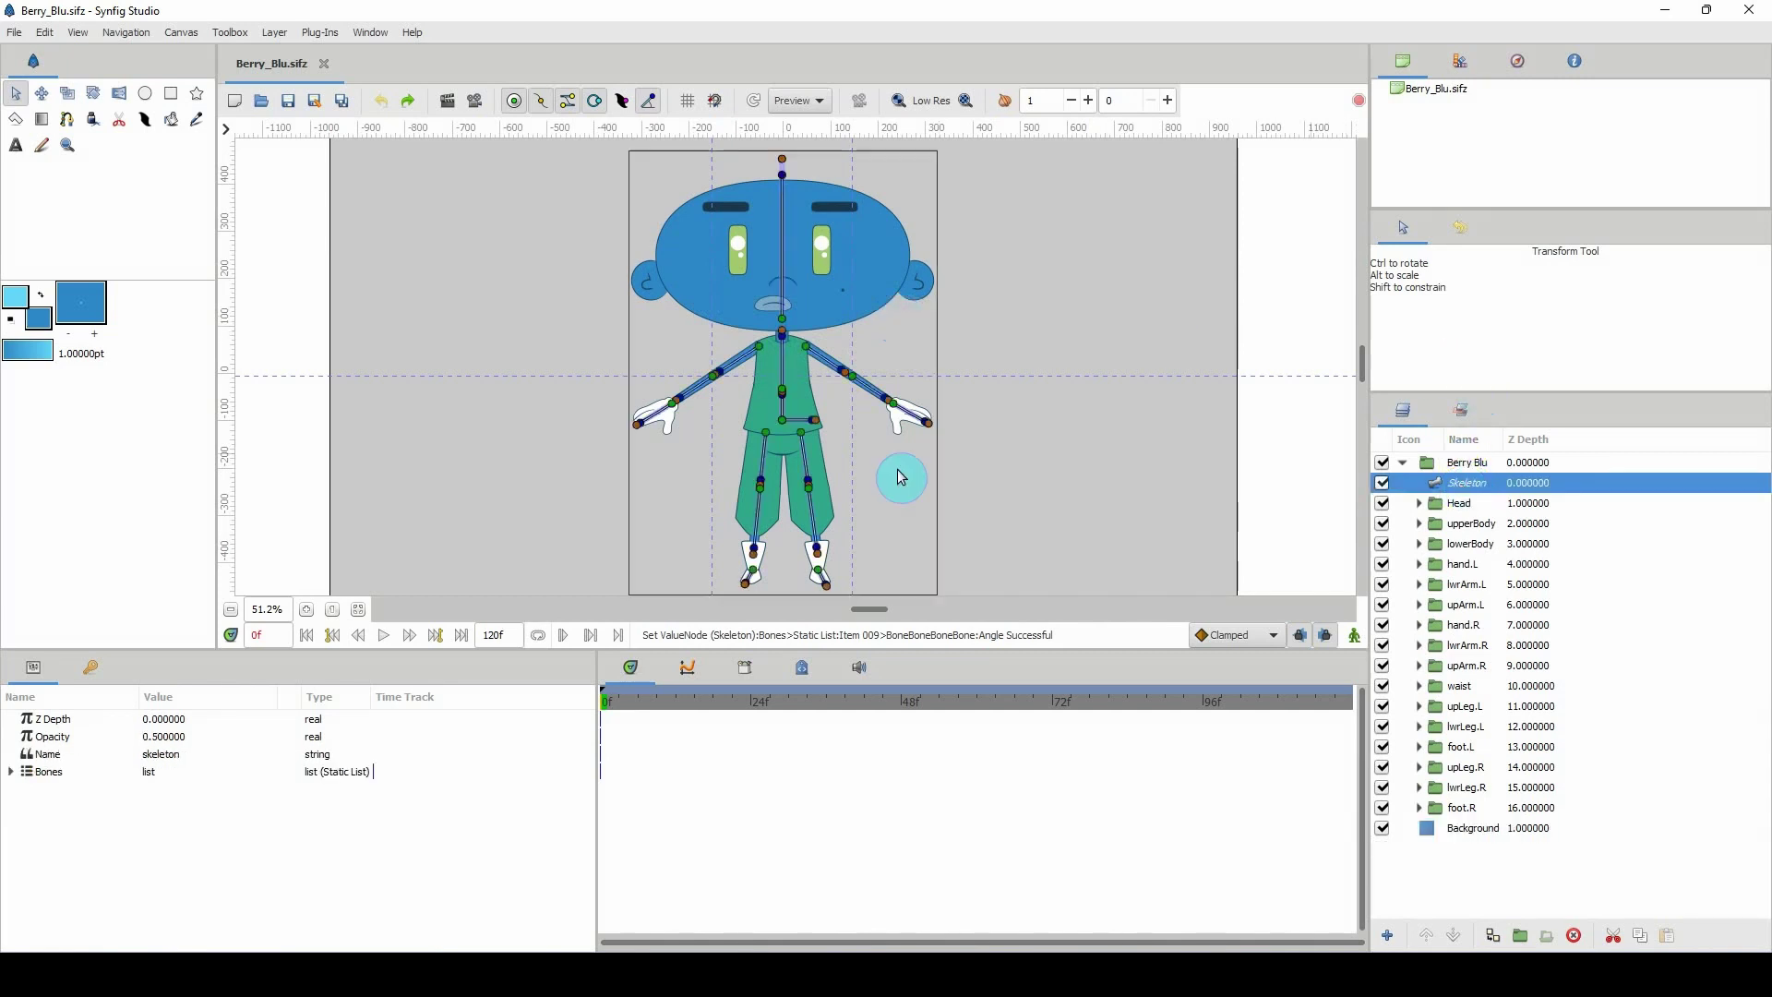
pyautogui.scroll(2, 803, 383)
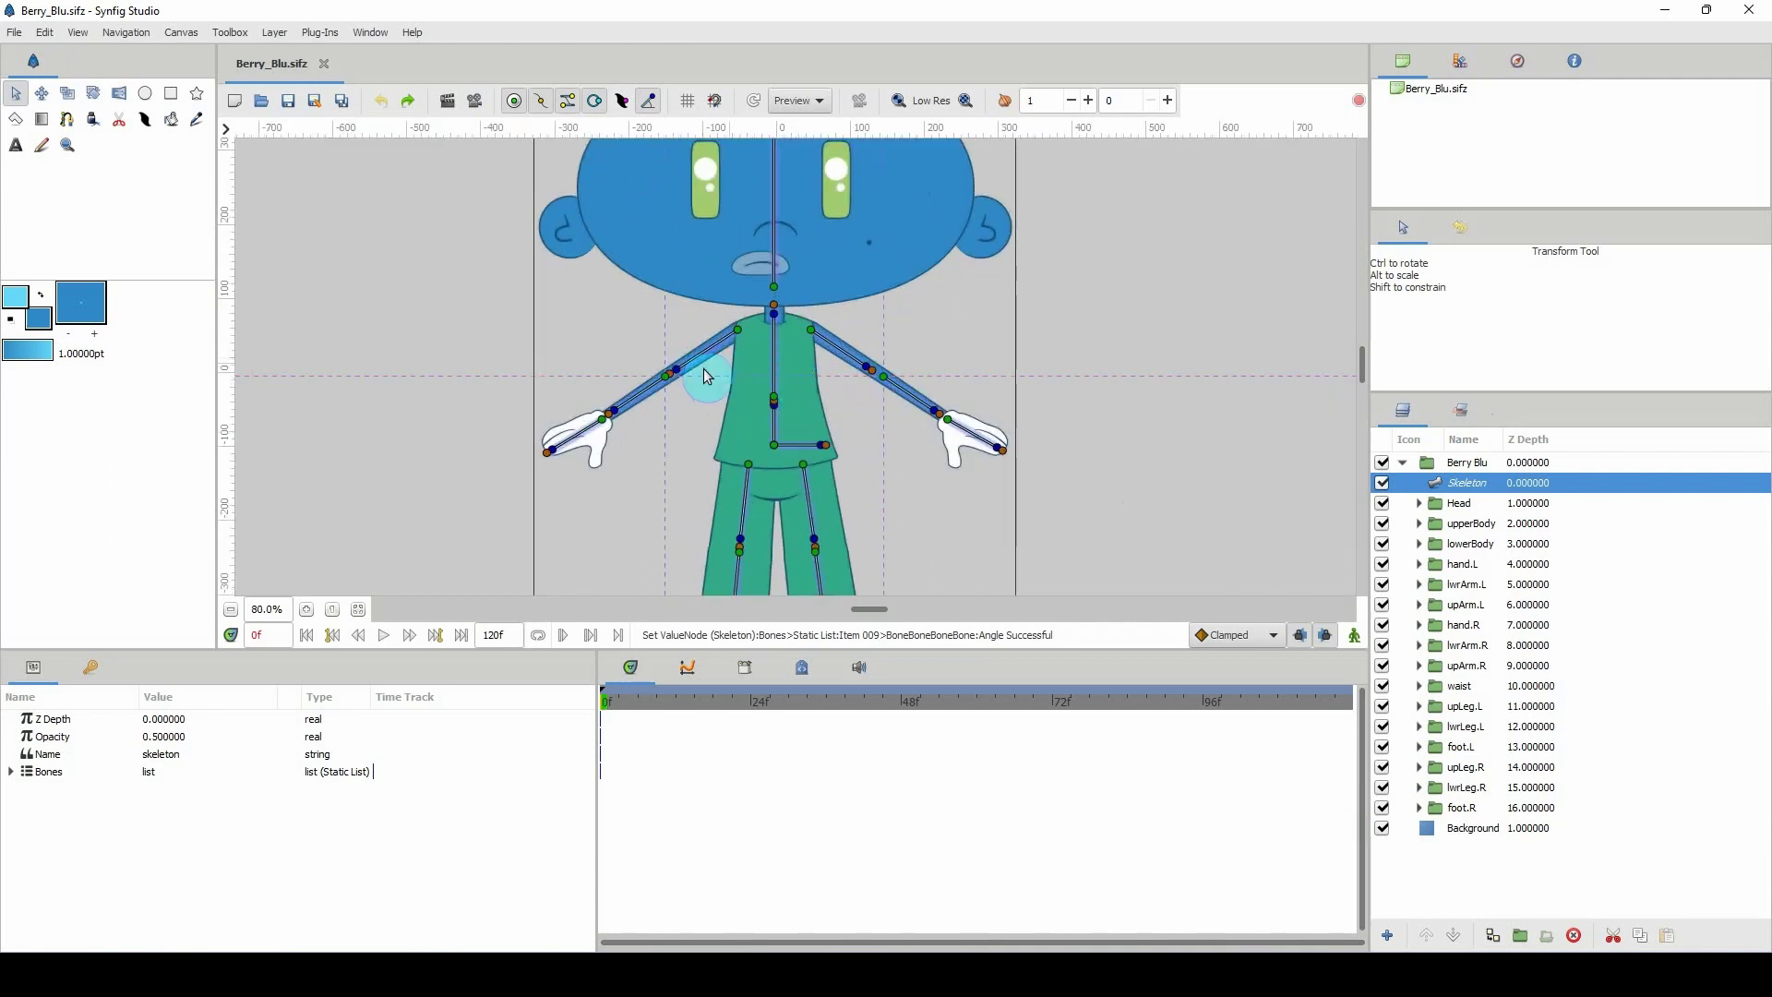
pyautogui.scroll(2, 731, 374)
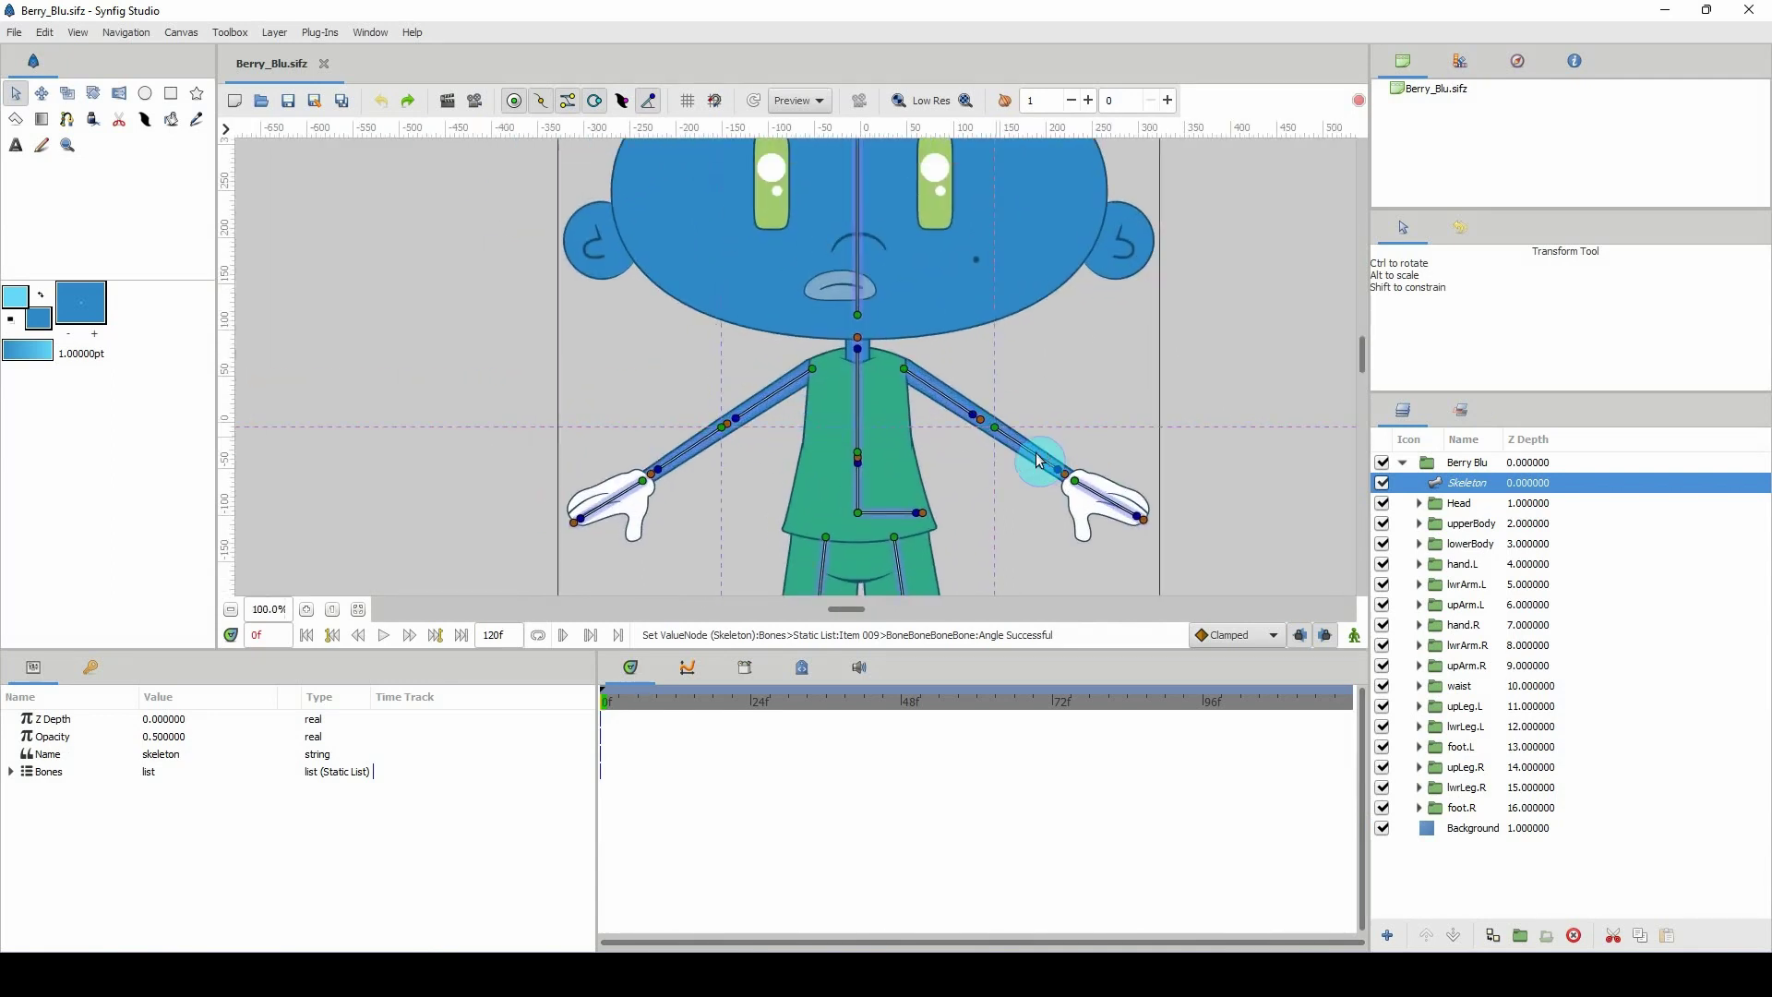
pyautogui.moveTo(1038, 427); pyautogui.dragTo(1028, 462)
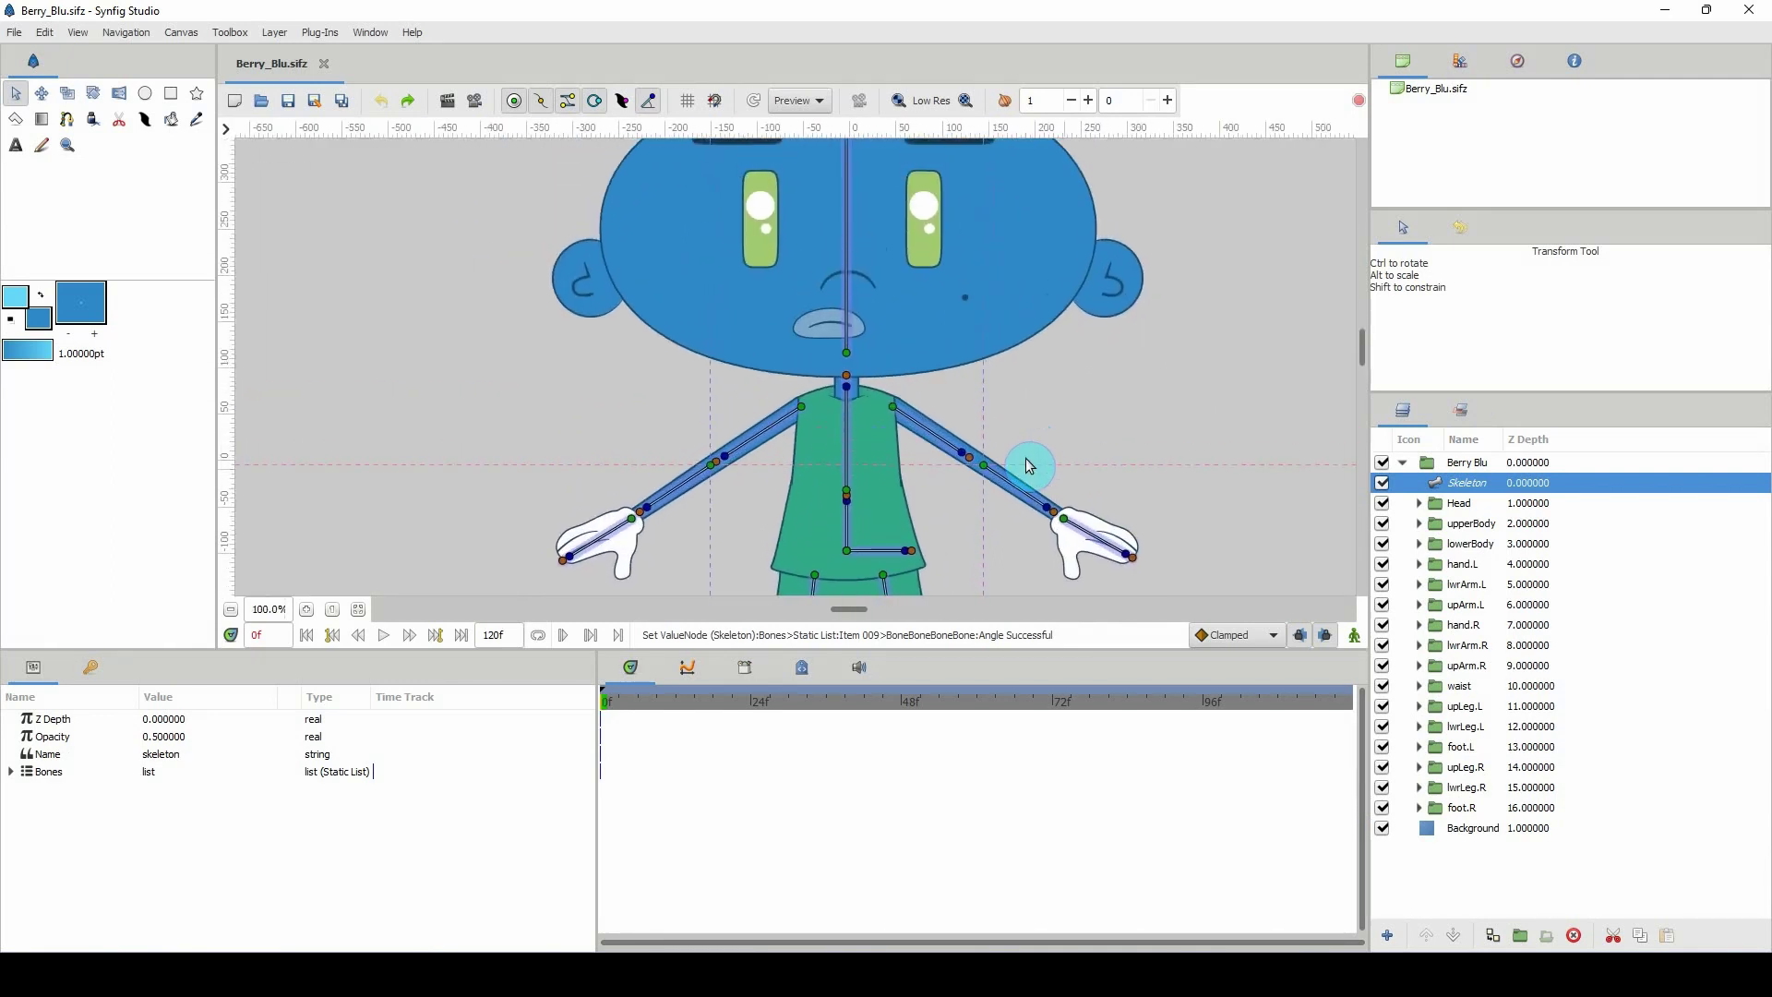
# Select the Head group's transformation with the Skeleton and link Head to the head bone.
pyautogui.keyDown('ctrl'); pyautogui.click(1437, 508); pyautogui.keyUp('ctrl')
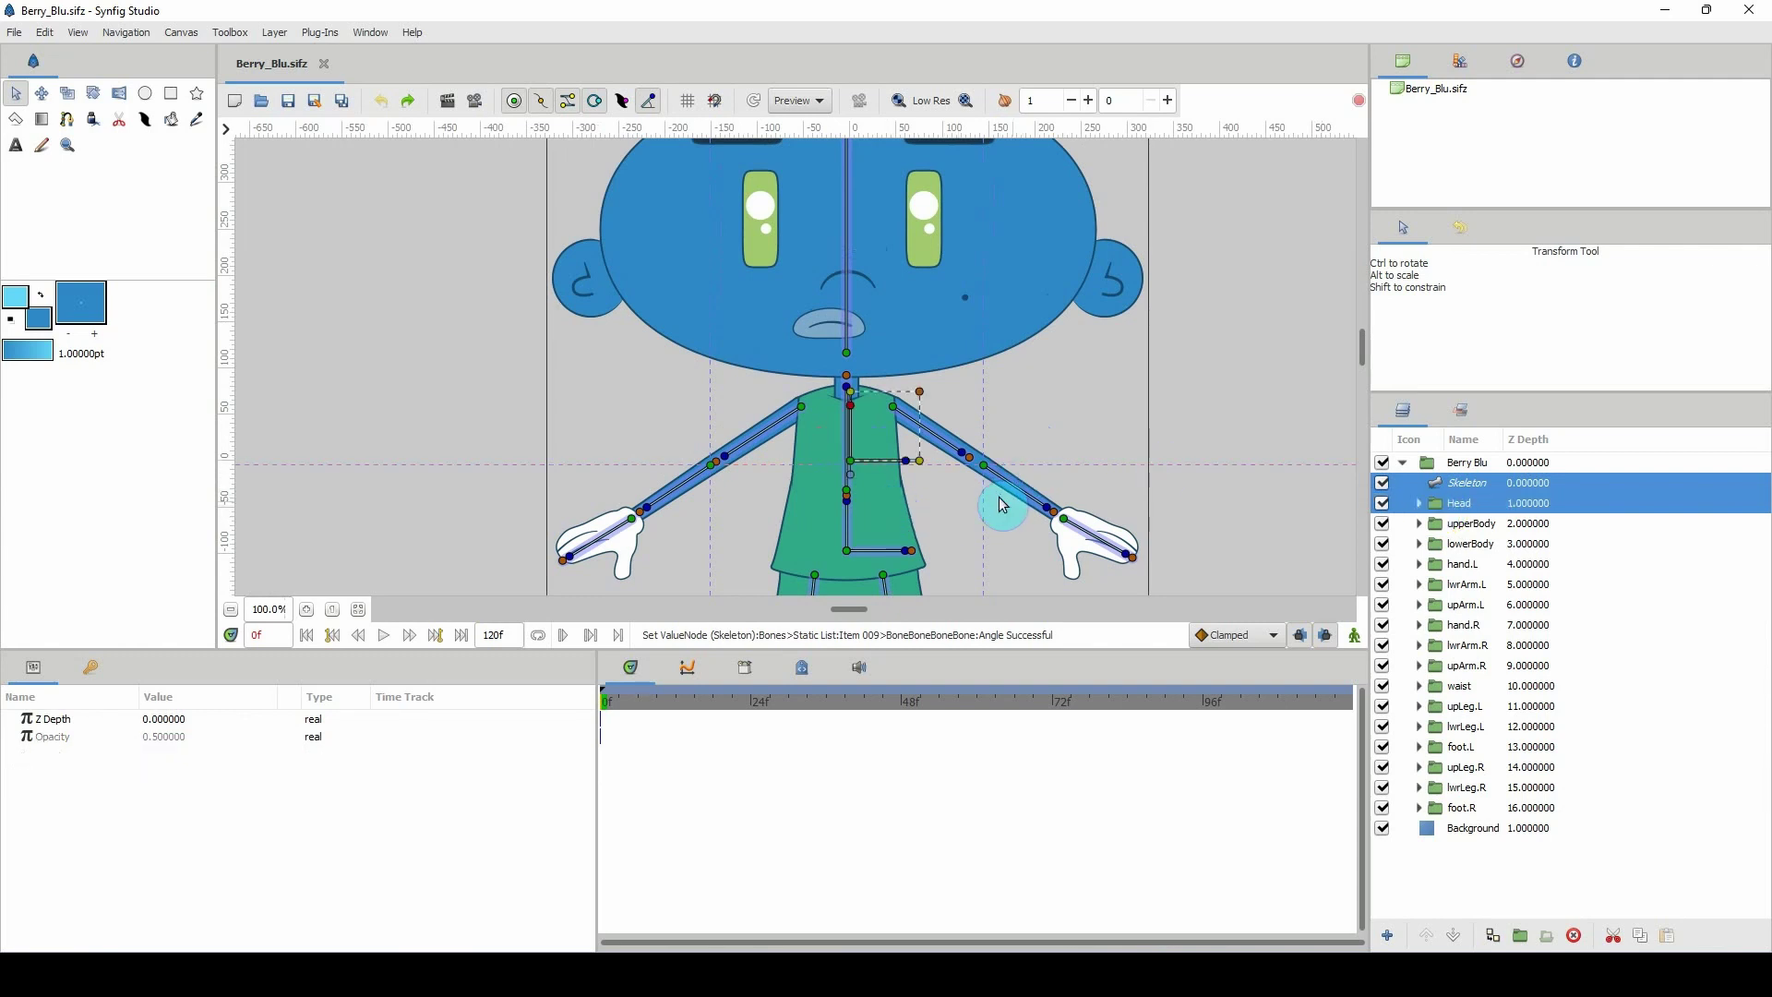
pyautogui.click(1454, 525)
pyautogui.click(1437, 507)
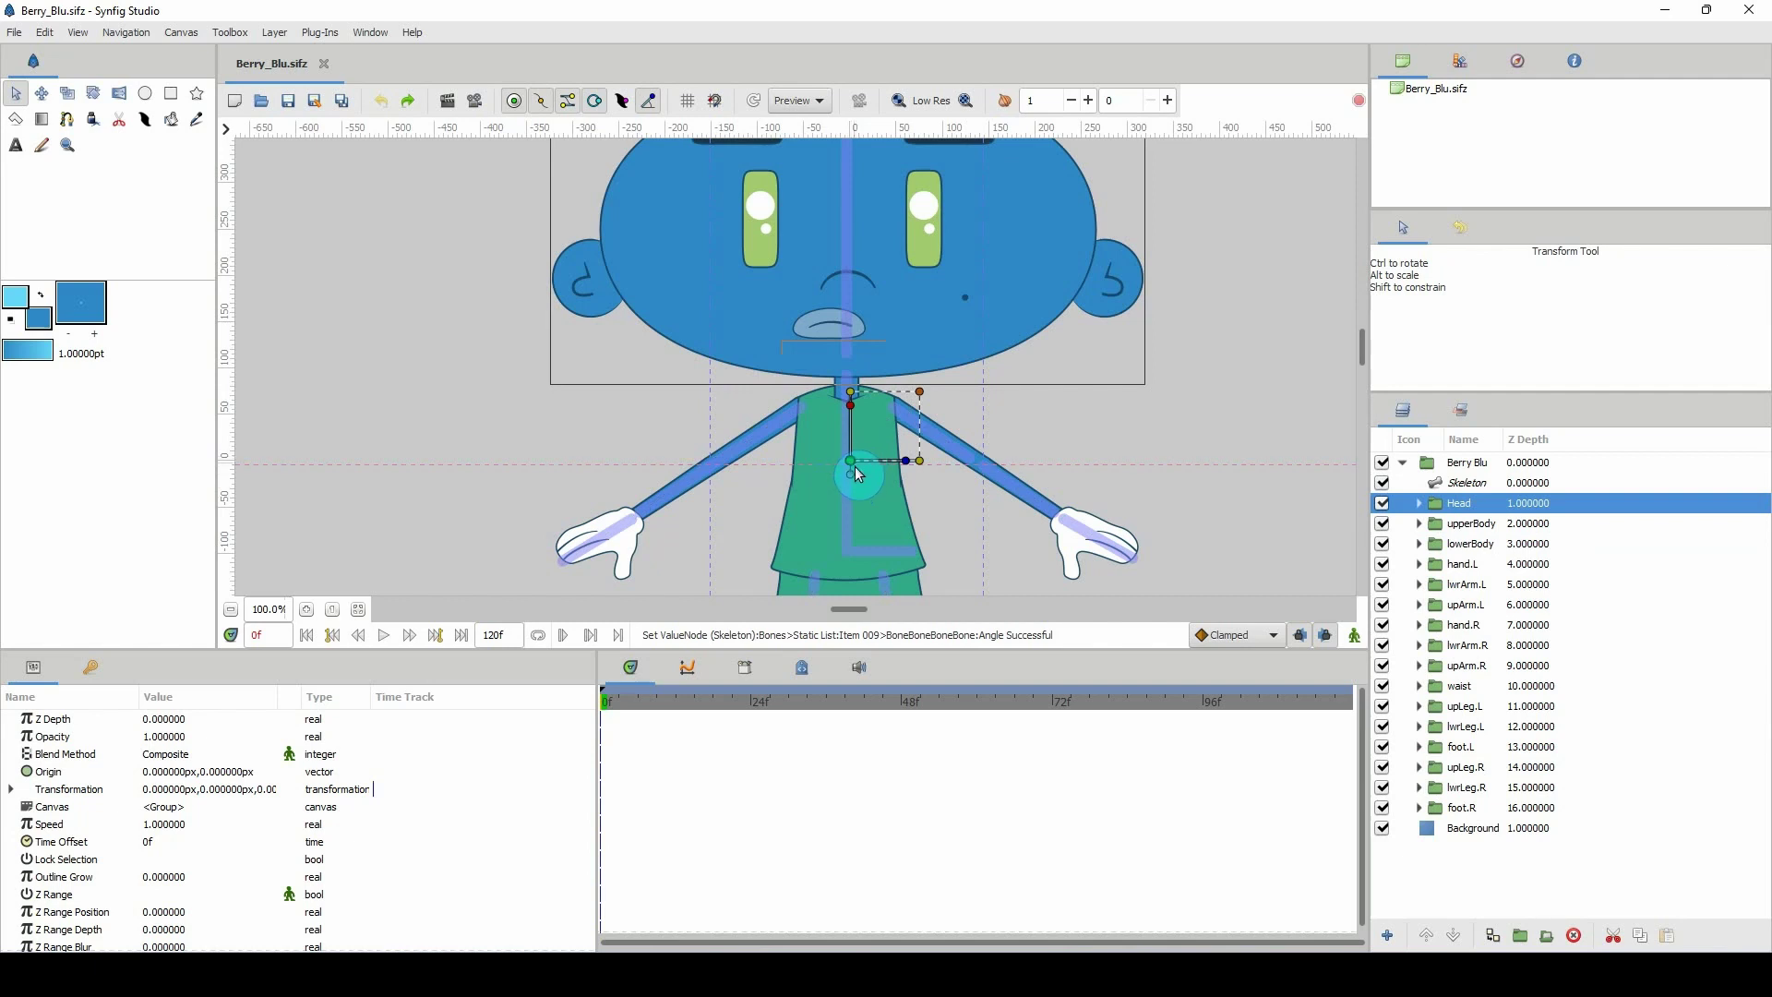
pyautogui.click(857, 474)
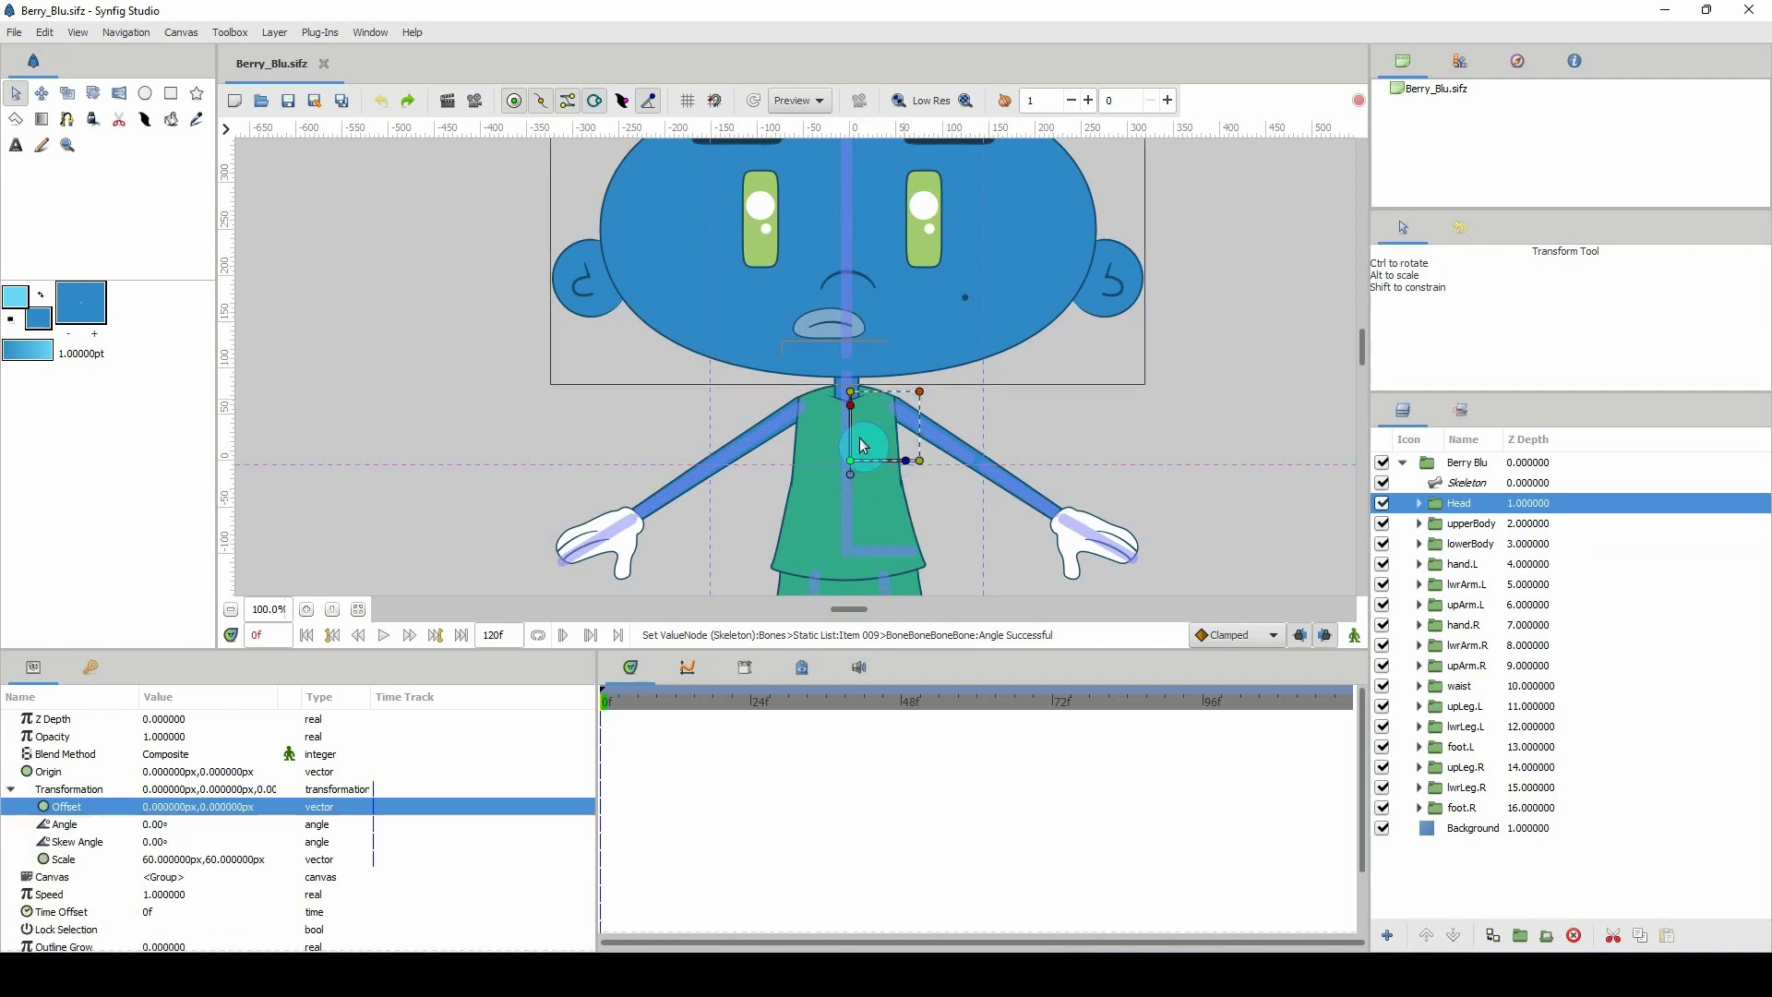
pyautogui.keyDown('ctrl'); pyautogui.click(1469, 484); pyautogui.keyUp('ctrl')
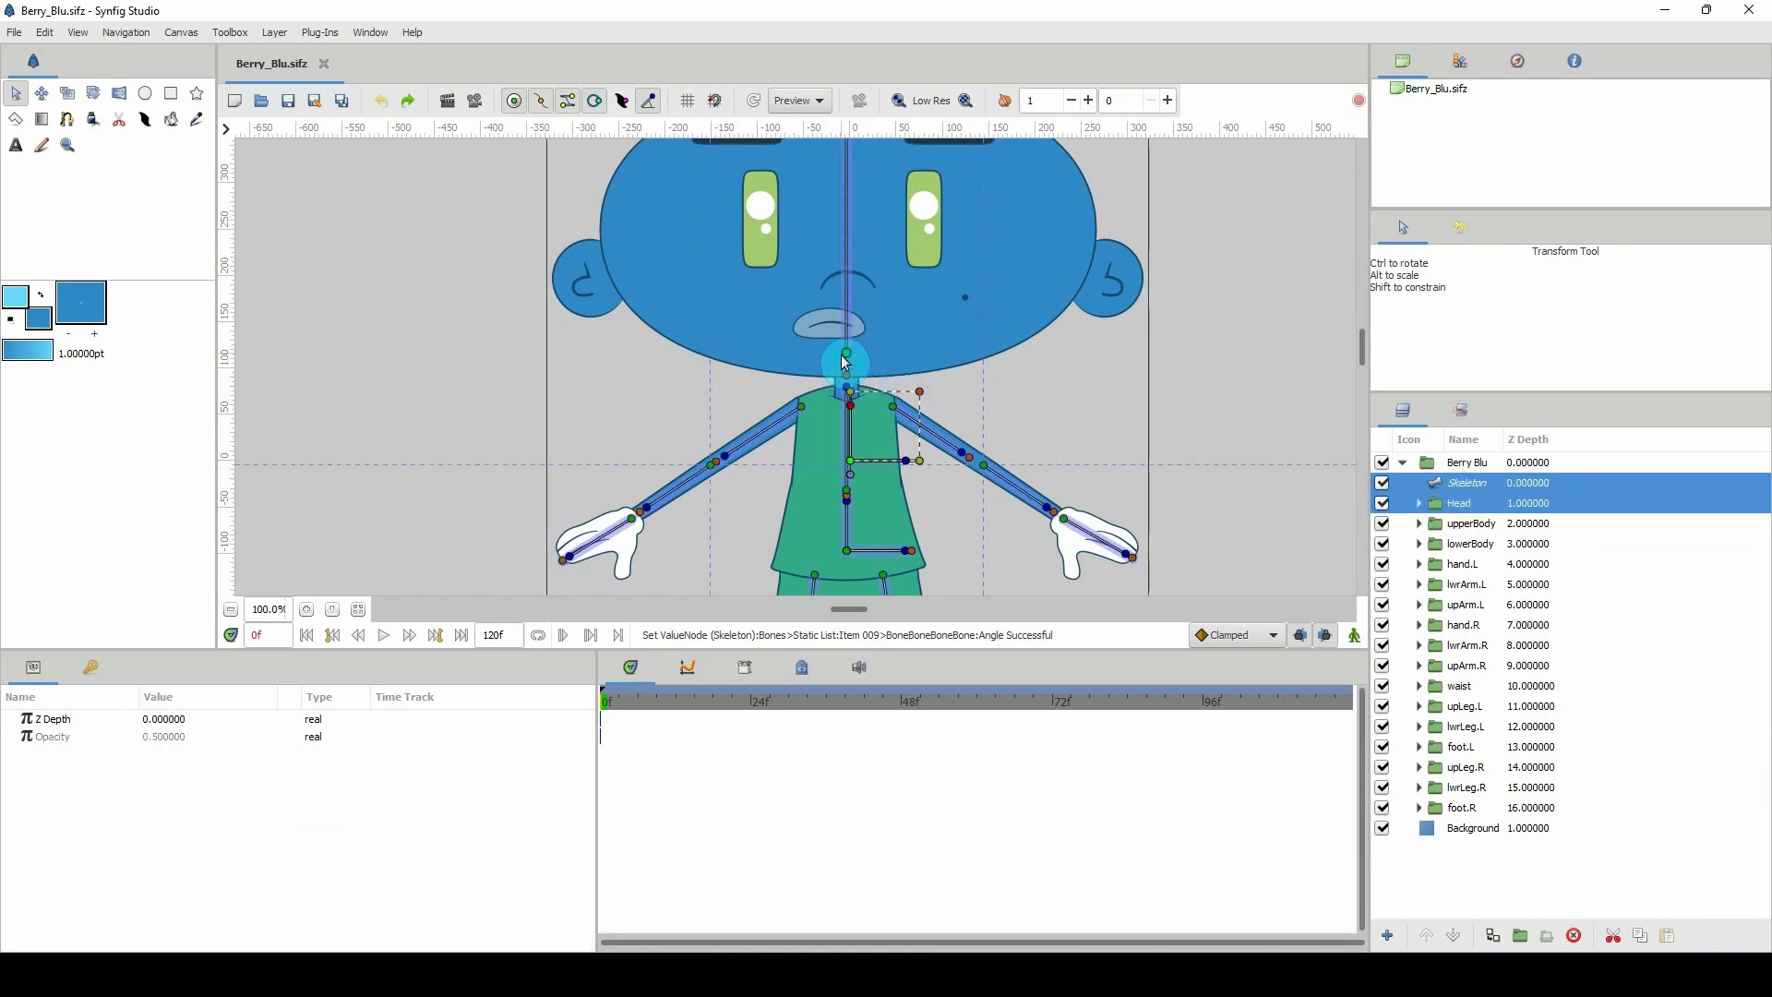
pyautogui.scroll(3, 816, 347)
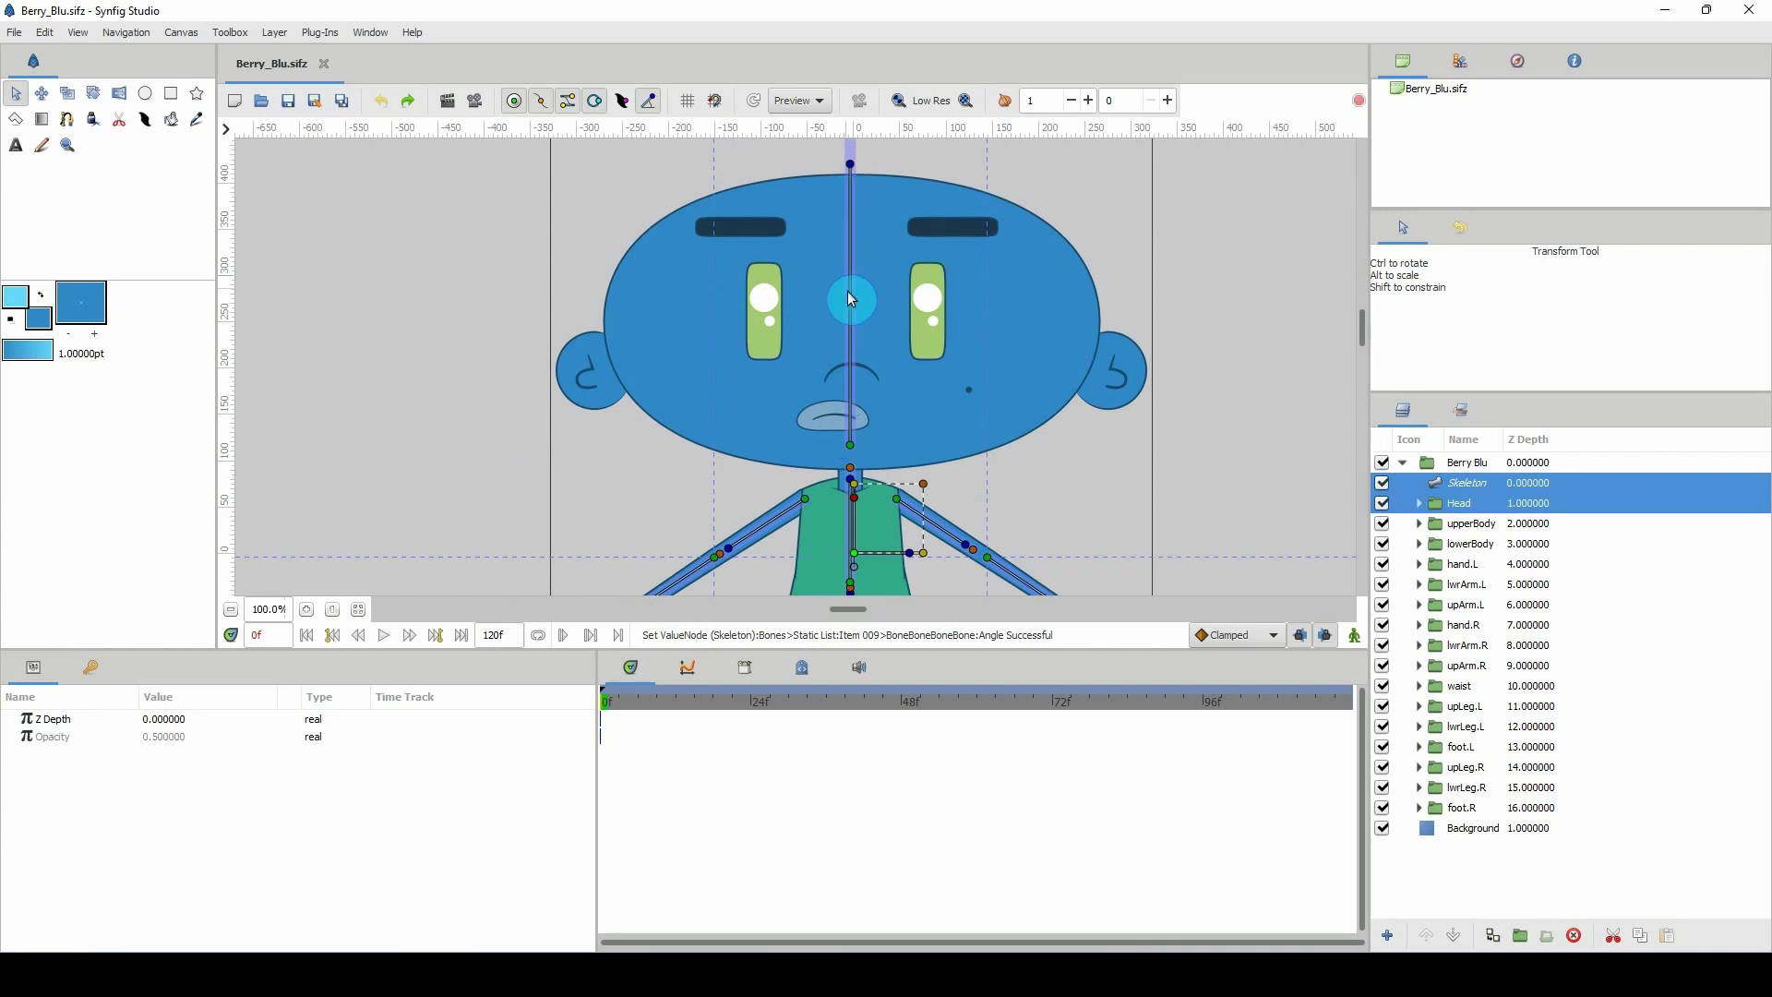
pyautogui.scroll(3, 845, 397)
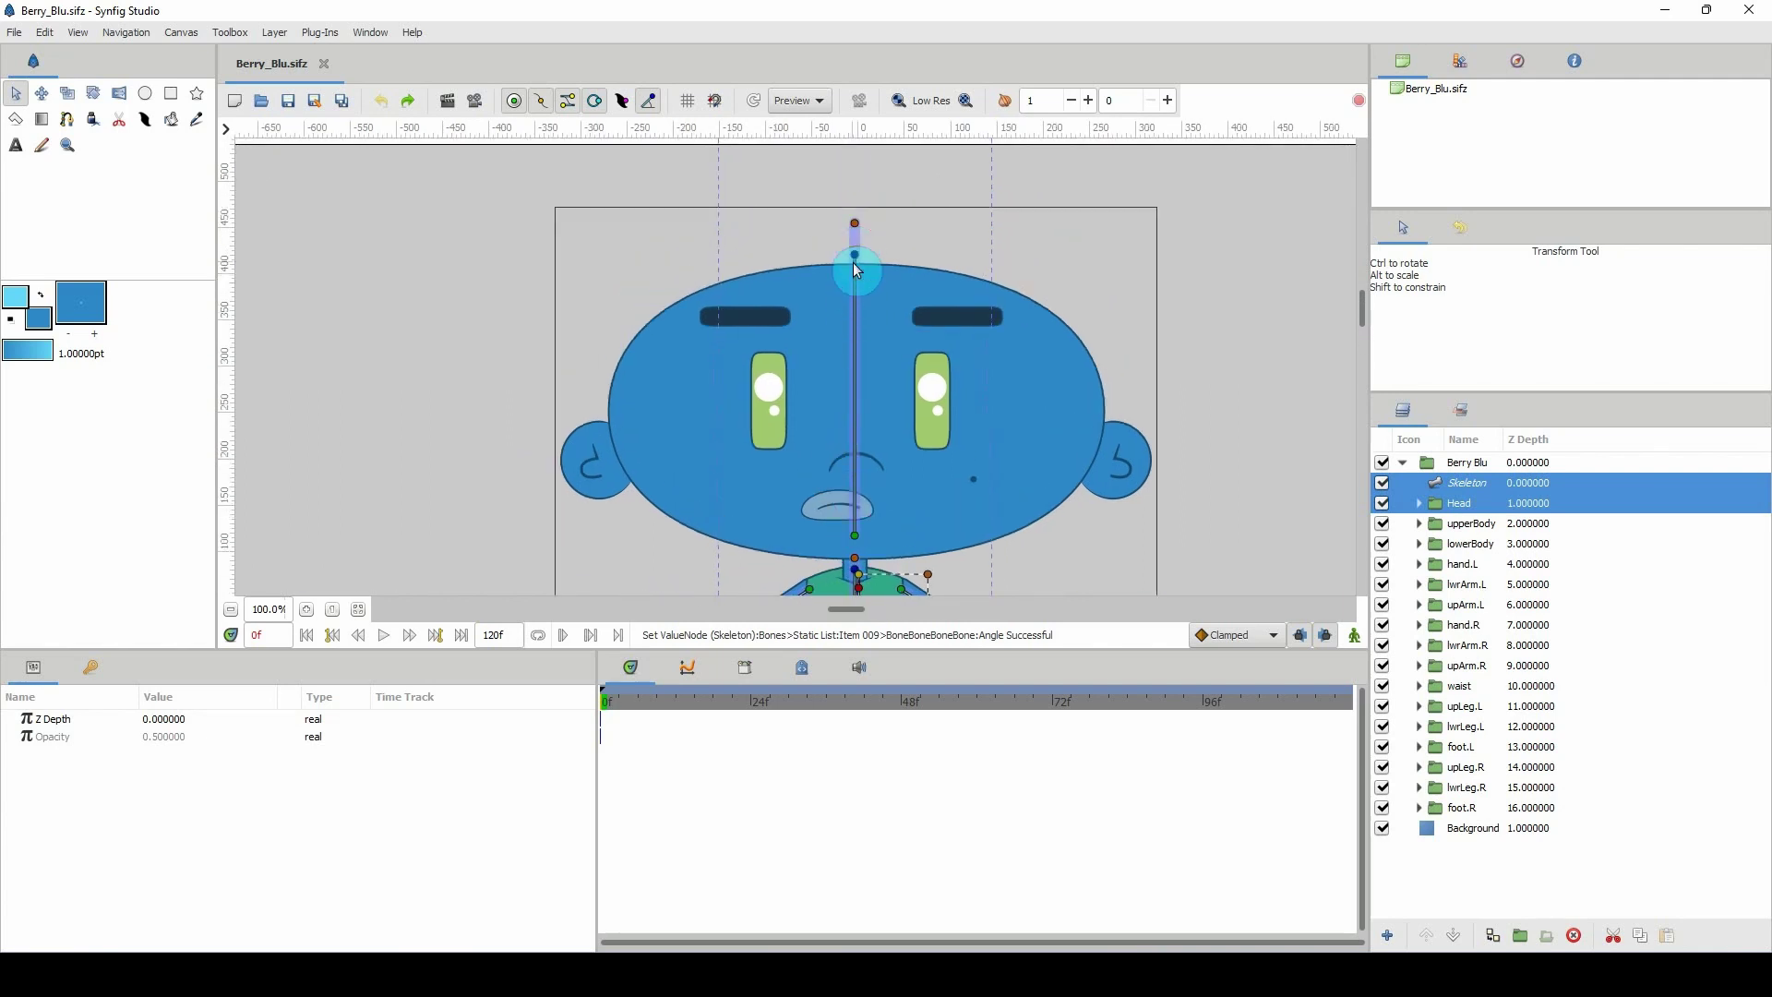
pyautogui.rightClick(853, 263)
pyautogui.click(897, 315)
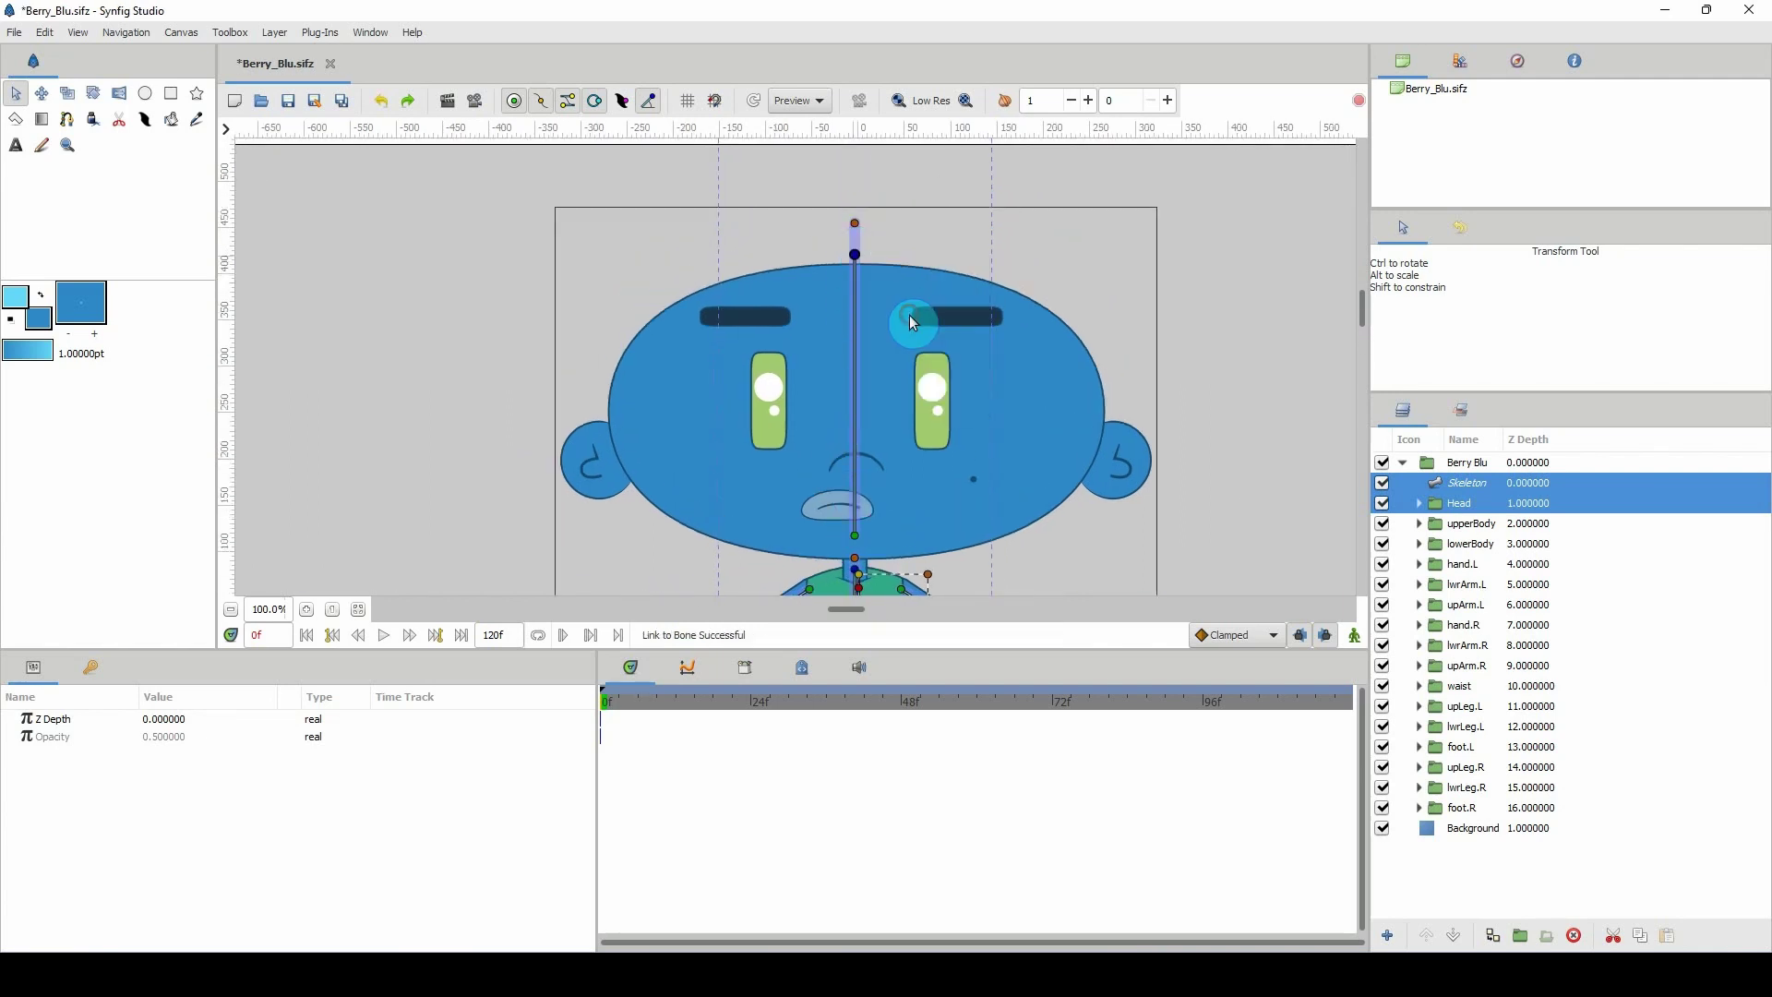
pyautogui.scroll(-2, 840, 395)
pyautogui.scroll(-2, 840, 395)
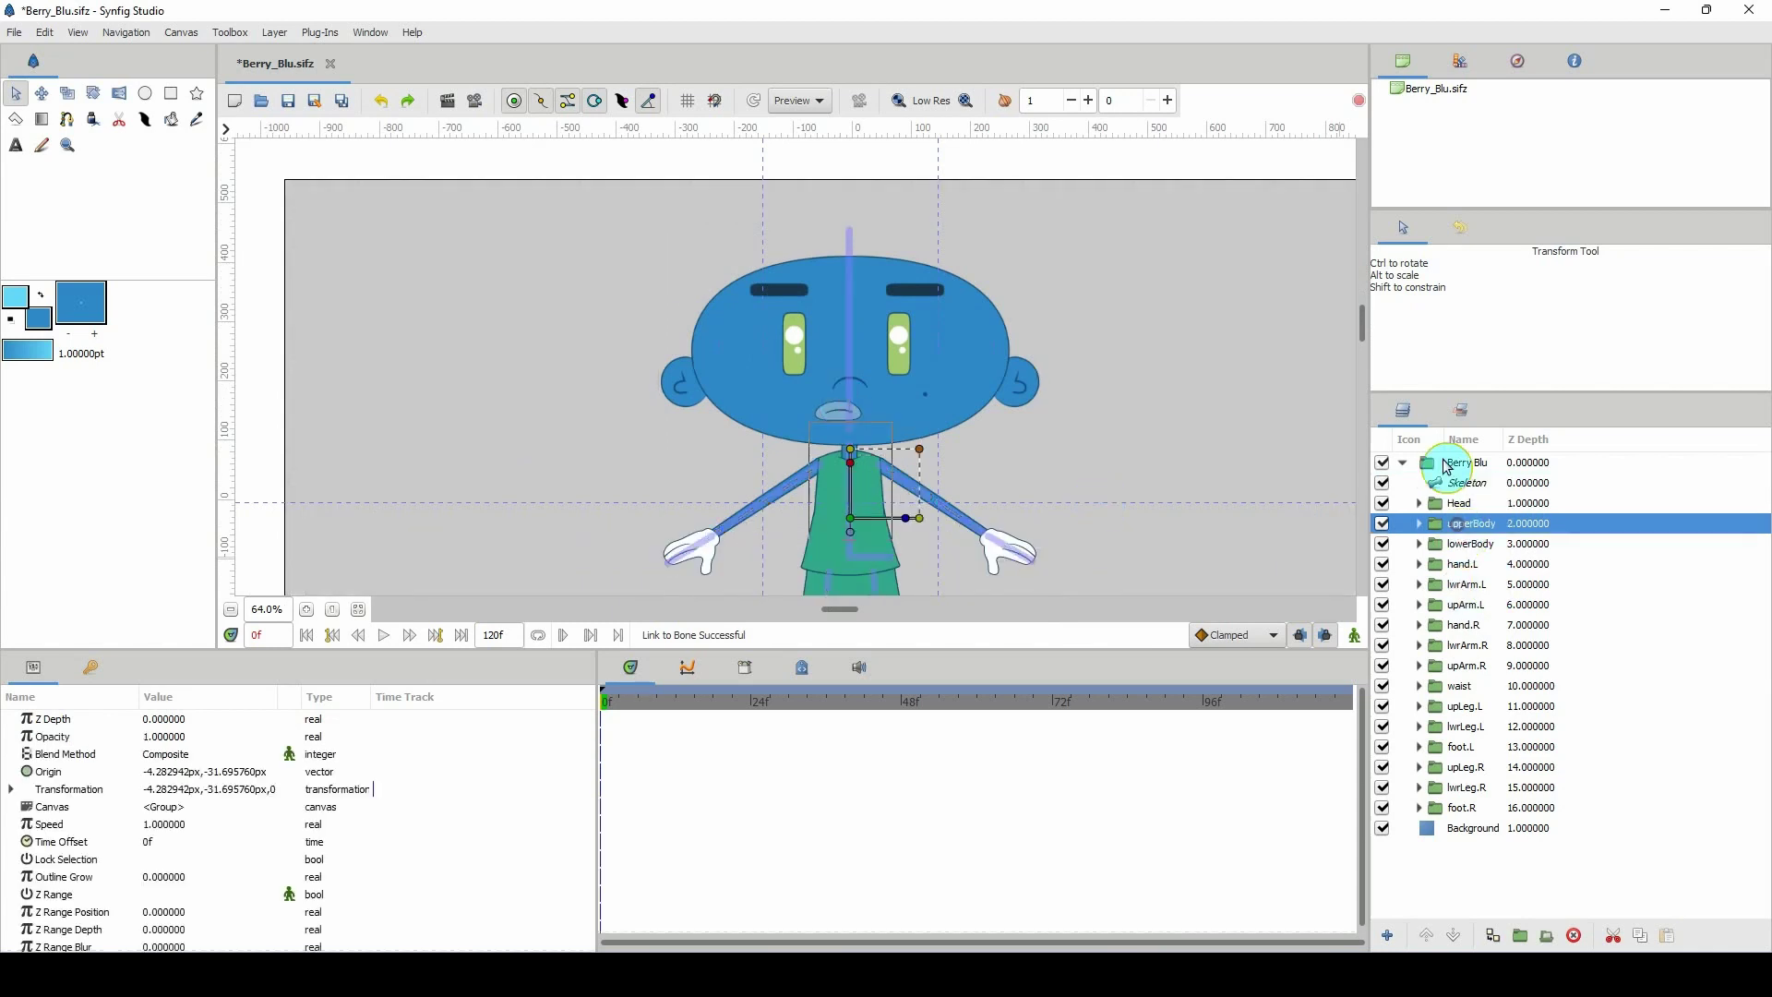
pyautogui.click(1466, 482)
pyautogui.click(851, 255)
pyautogui.moveTo(851, 259); pyautogui.dragTo(496, 188)
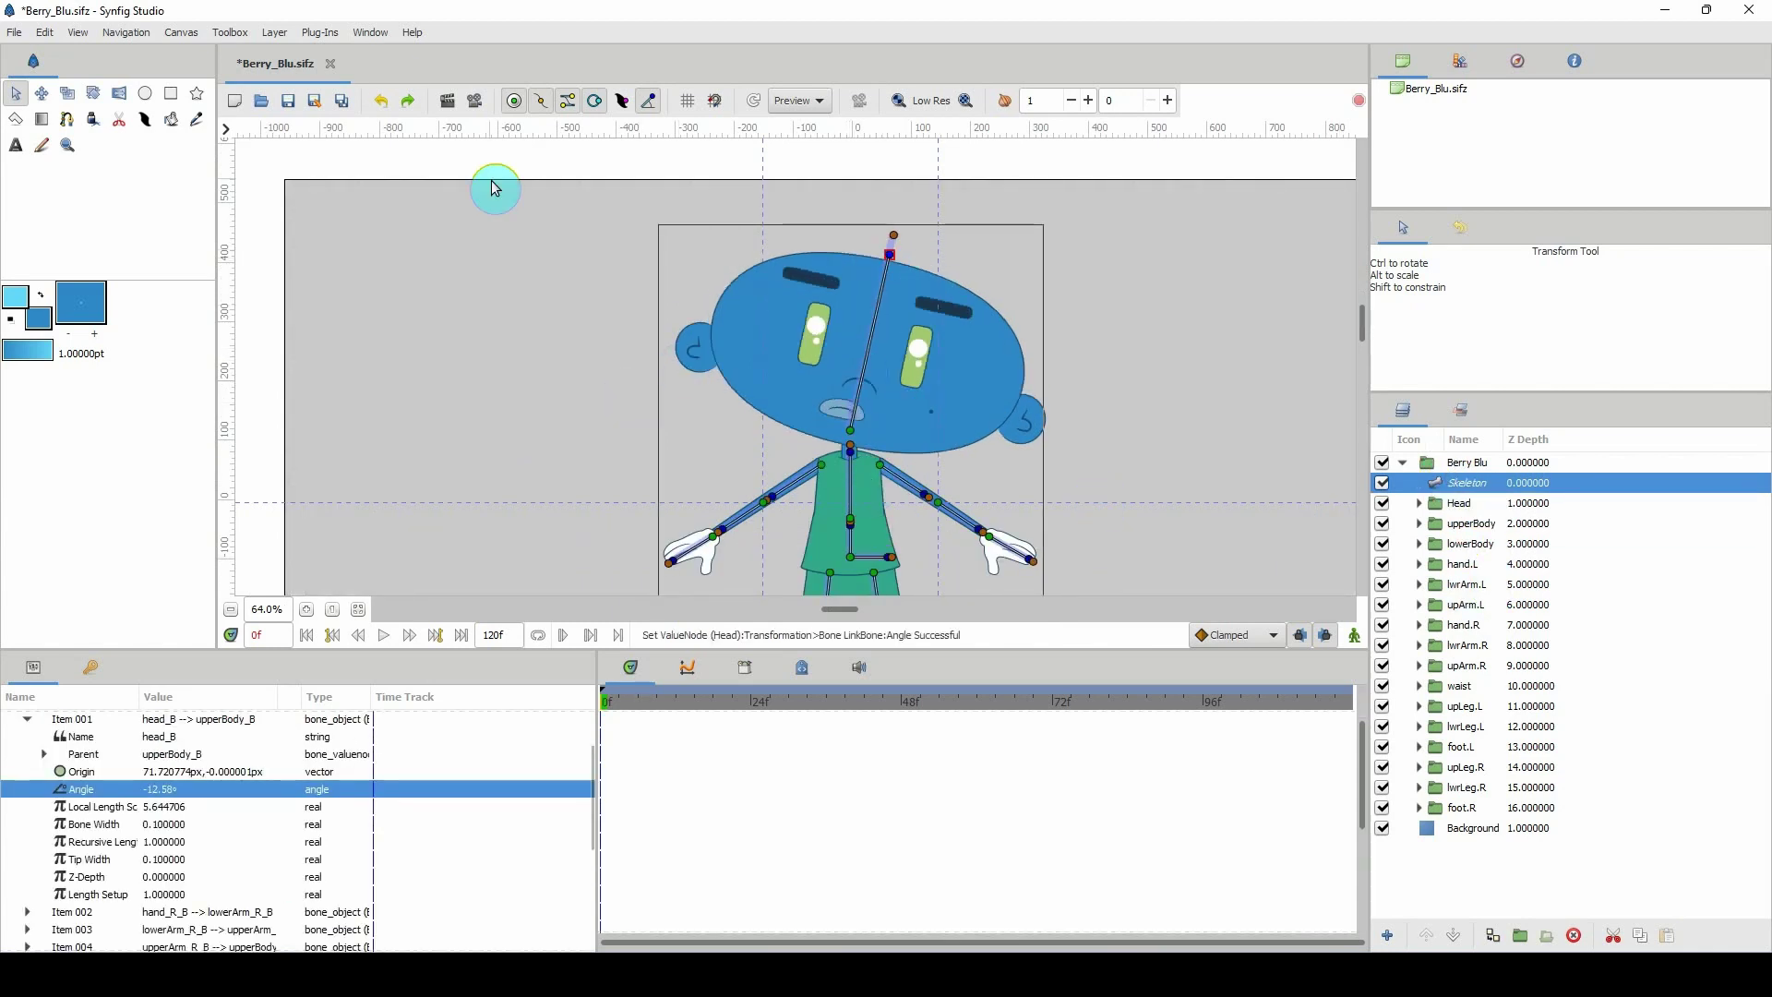
pyautogui.click(381, 100)
pyautogui.scroll(2, 882, 475)
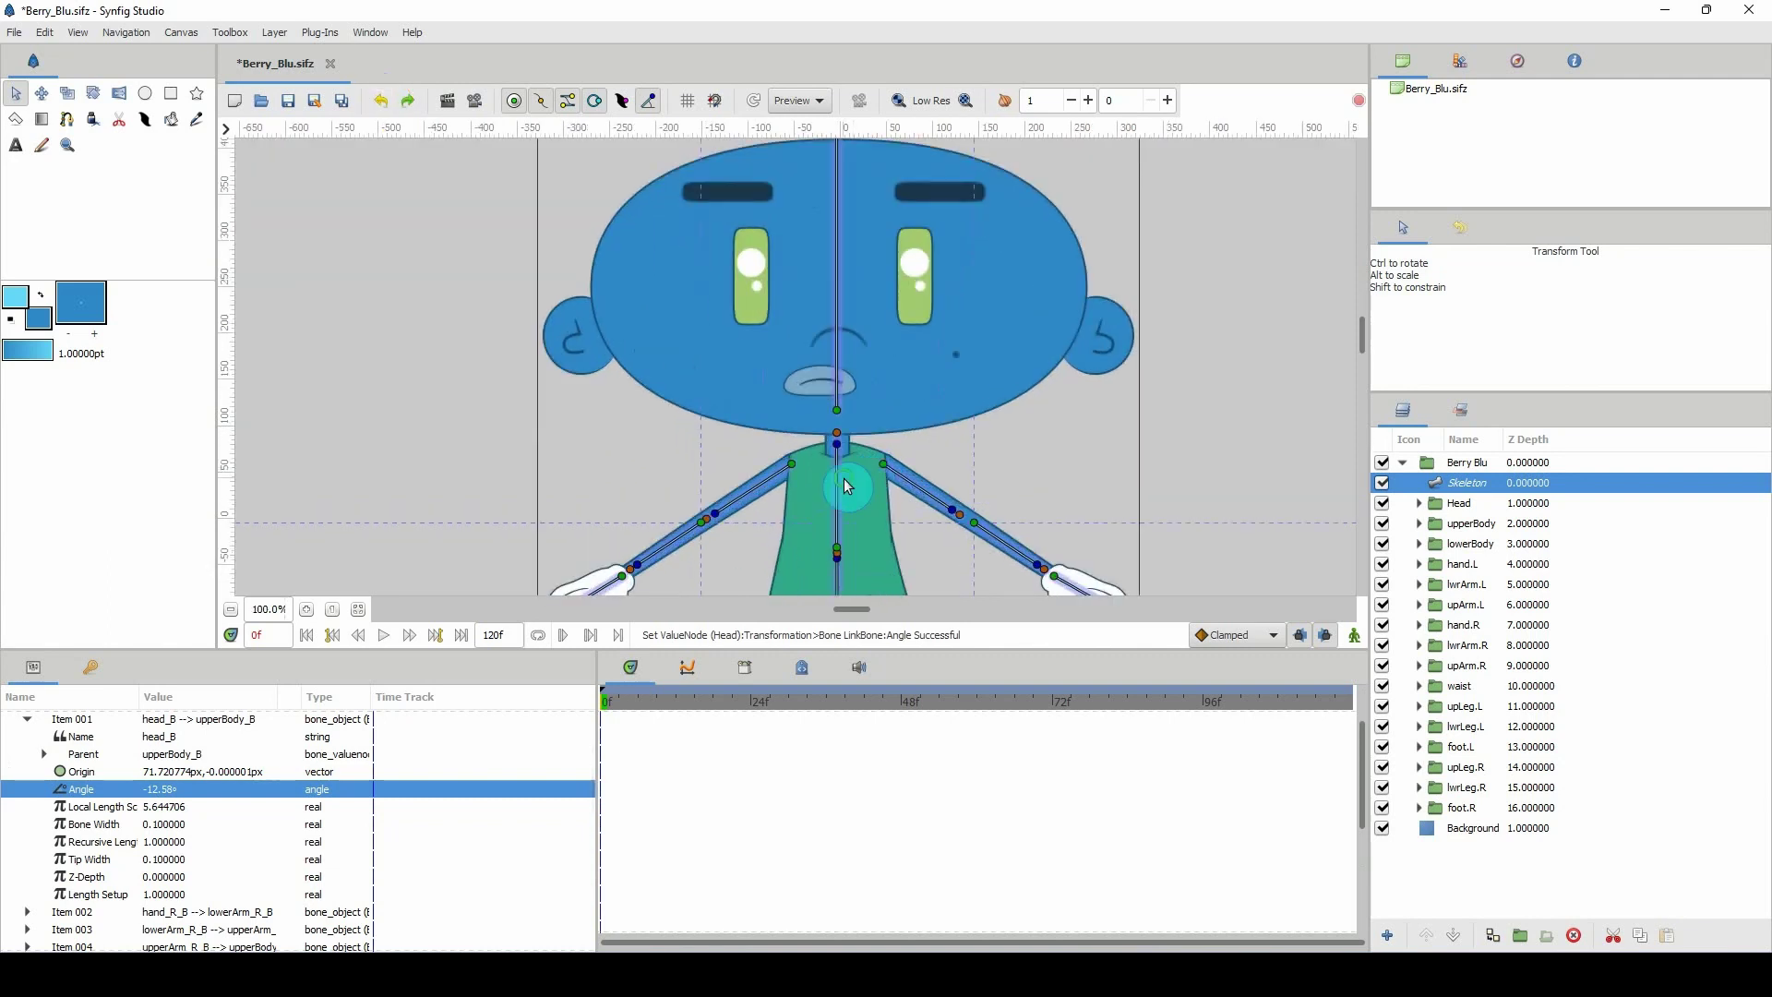
pyautogui.scroll(-1, 843, 478)
pyautogui.scroll(1, 831, 414)
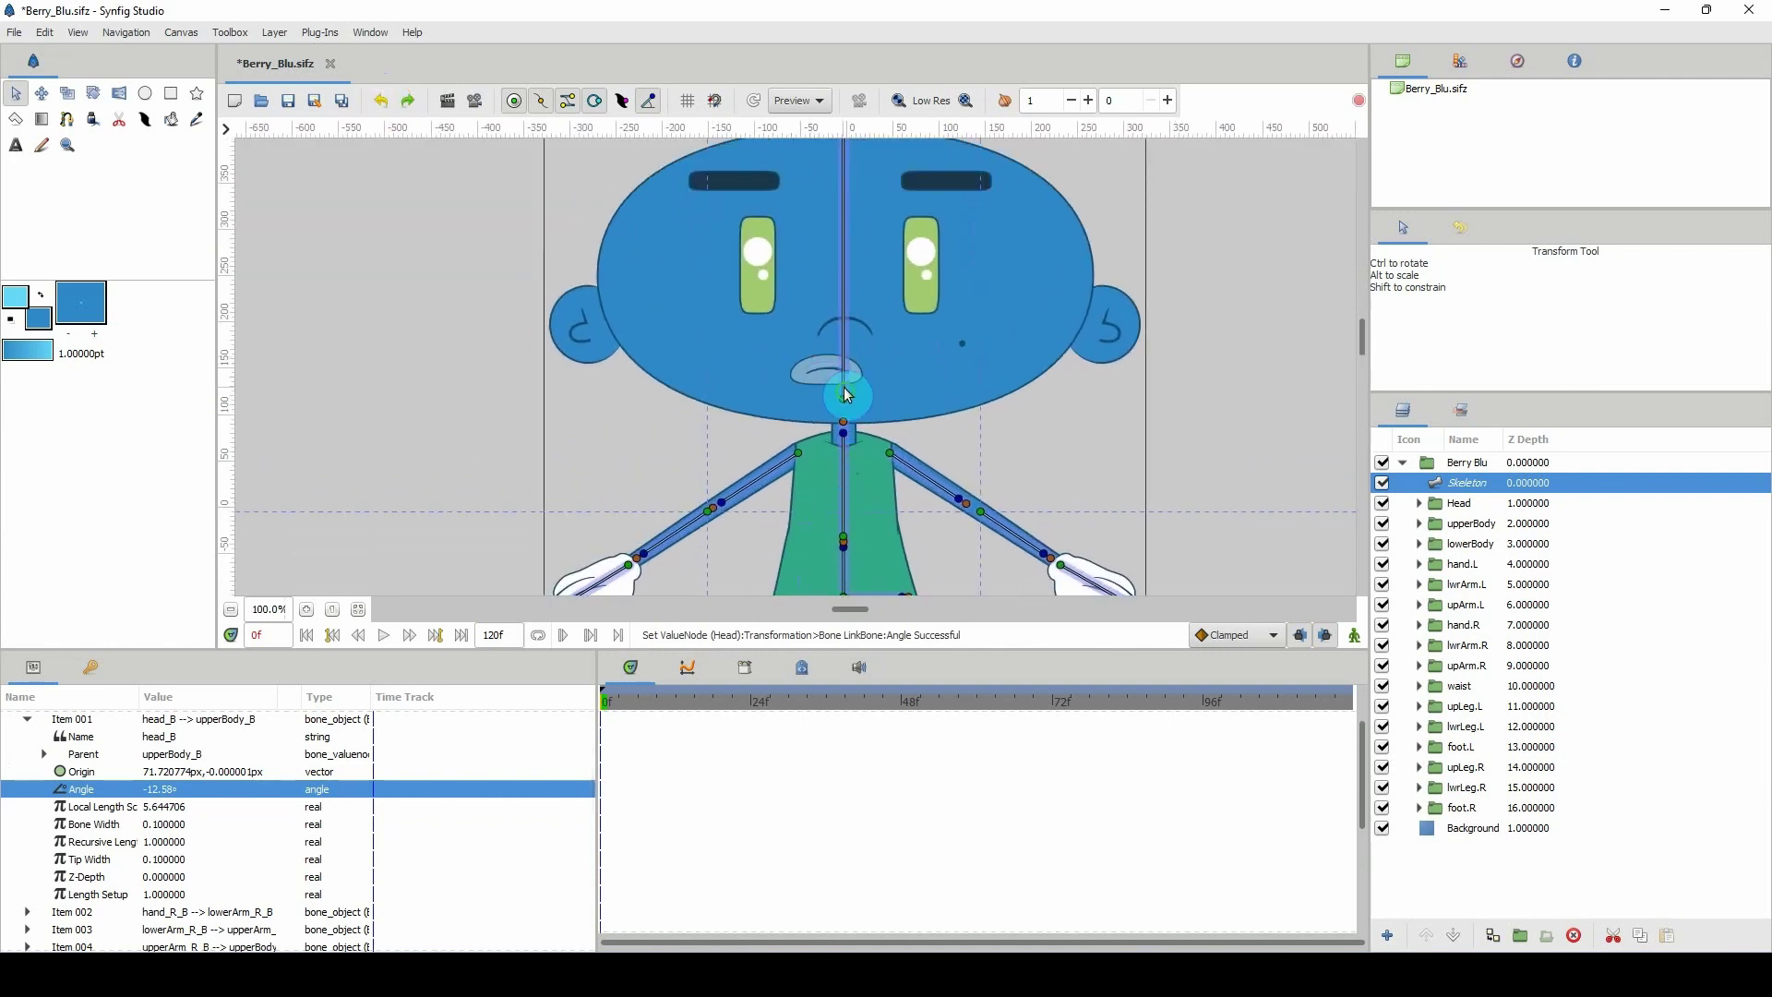
pyautogui.moveTo(847, 395); pyautogui.dragTo(856, 431)
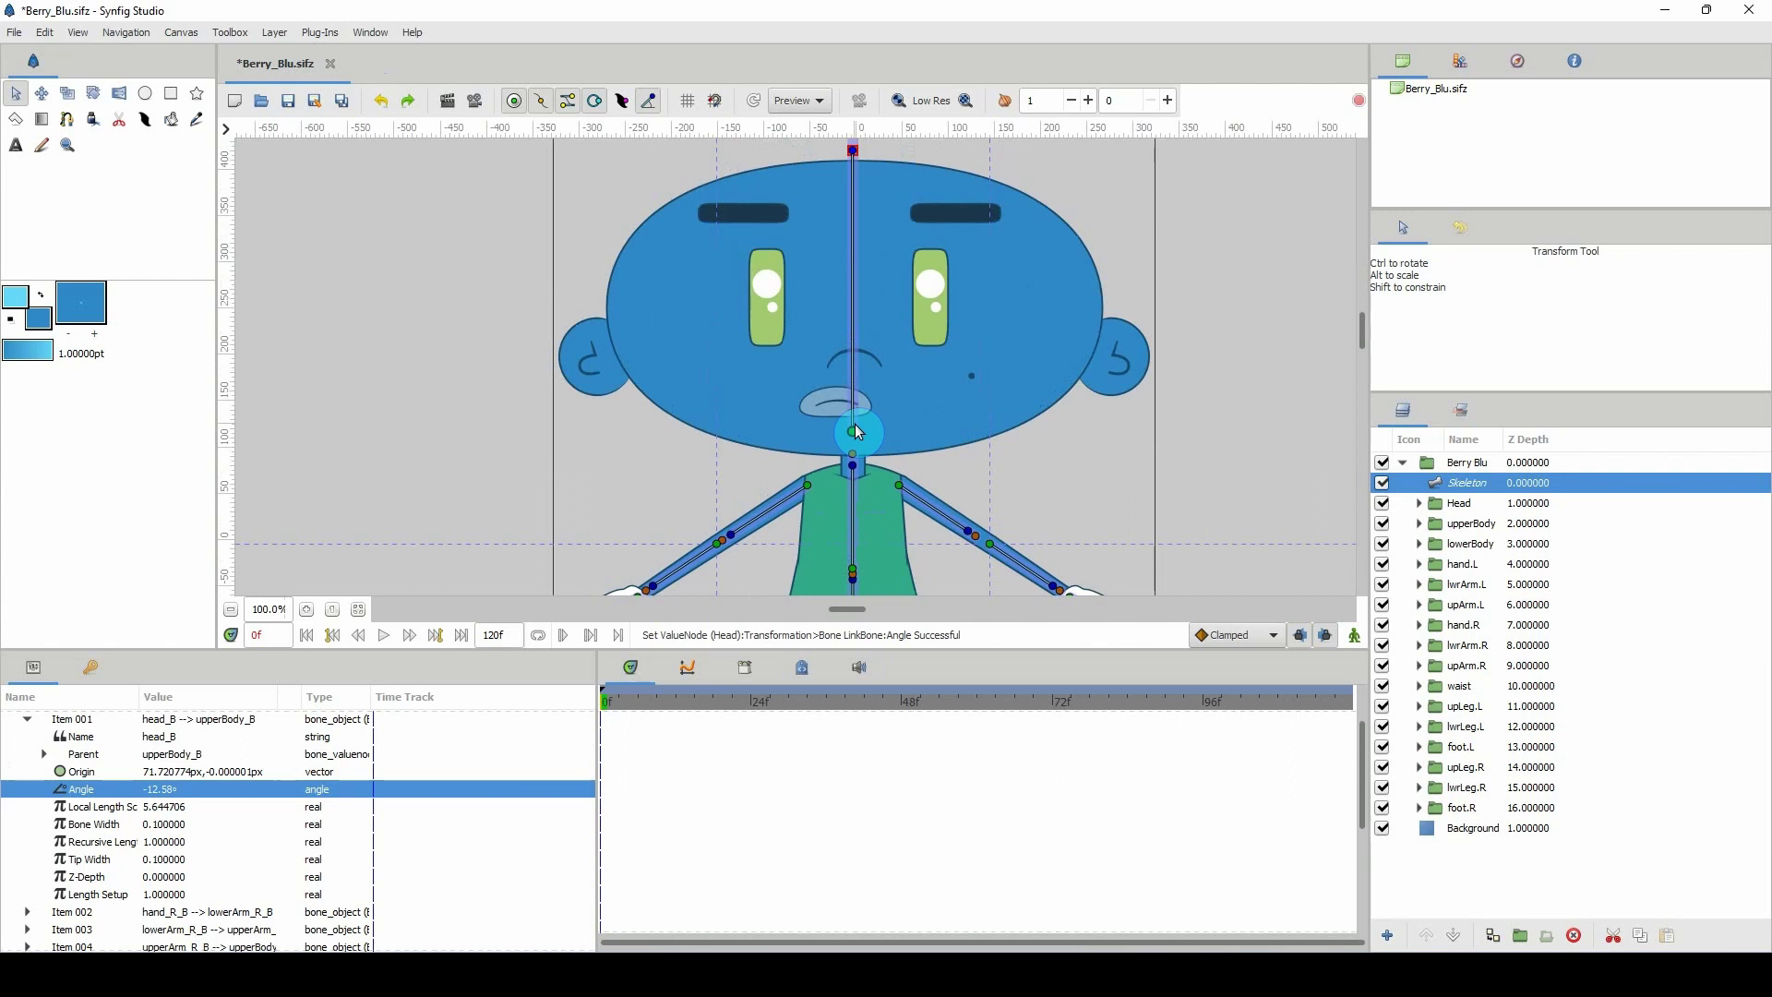
pyautogui.scroll(-1, 857, 431)
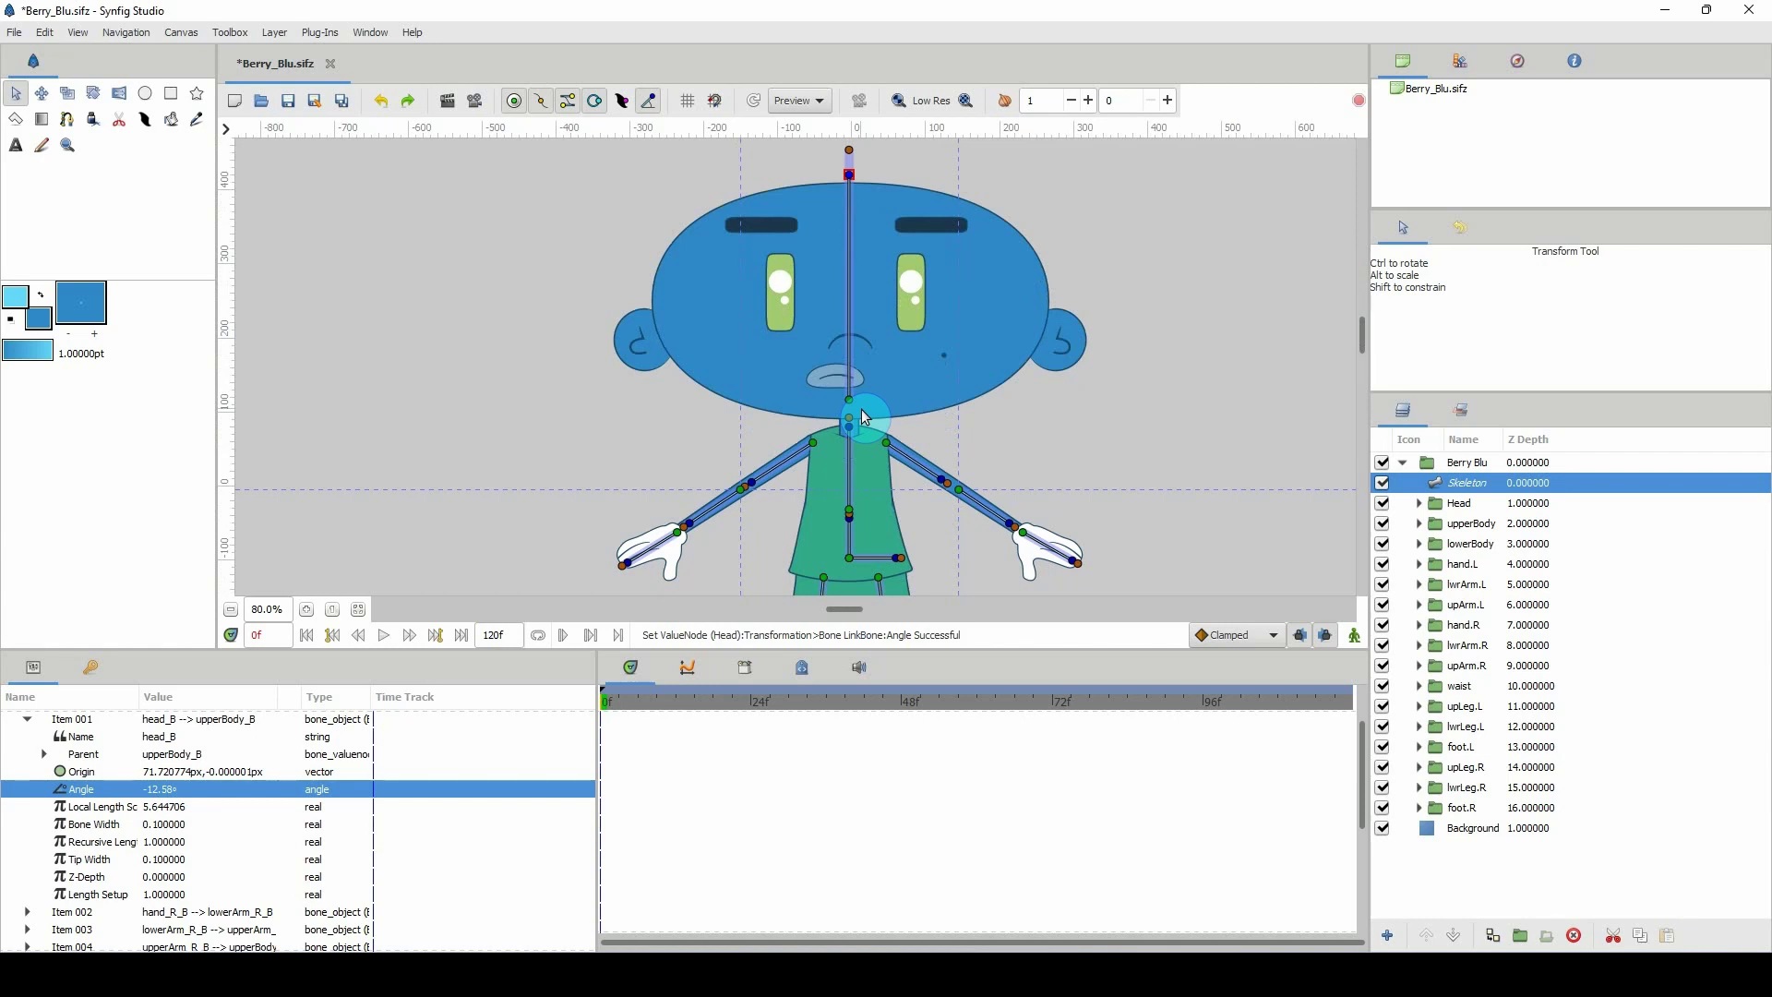
pyautogui.scroll(2, 861, 407)
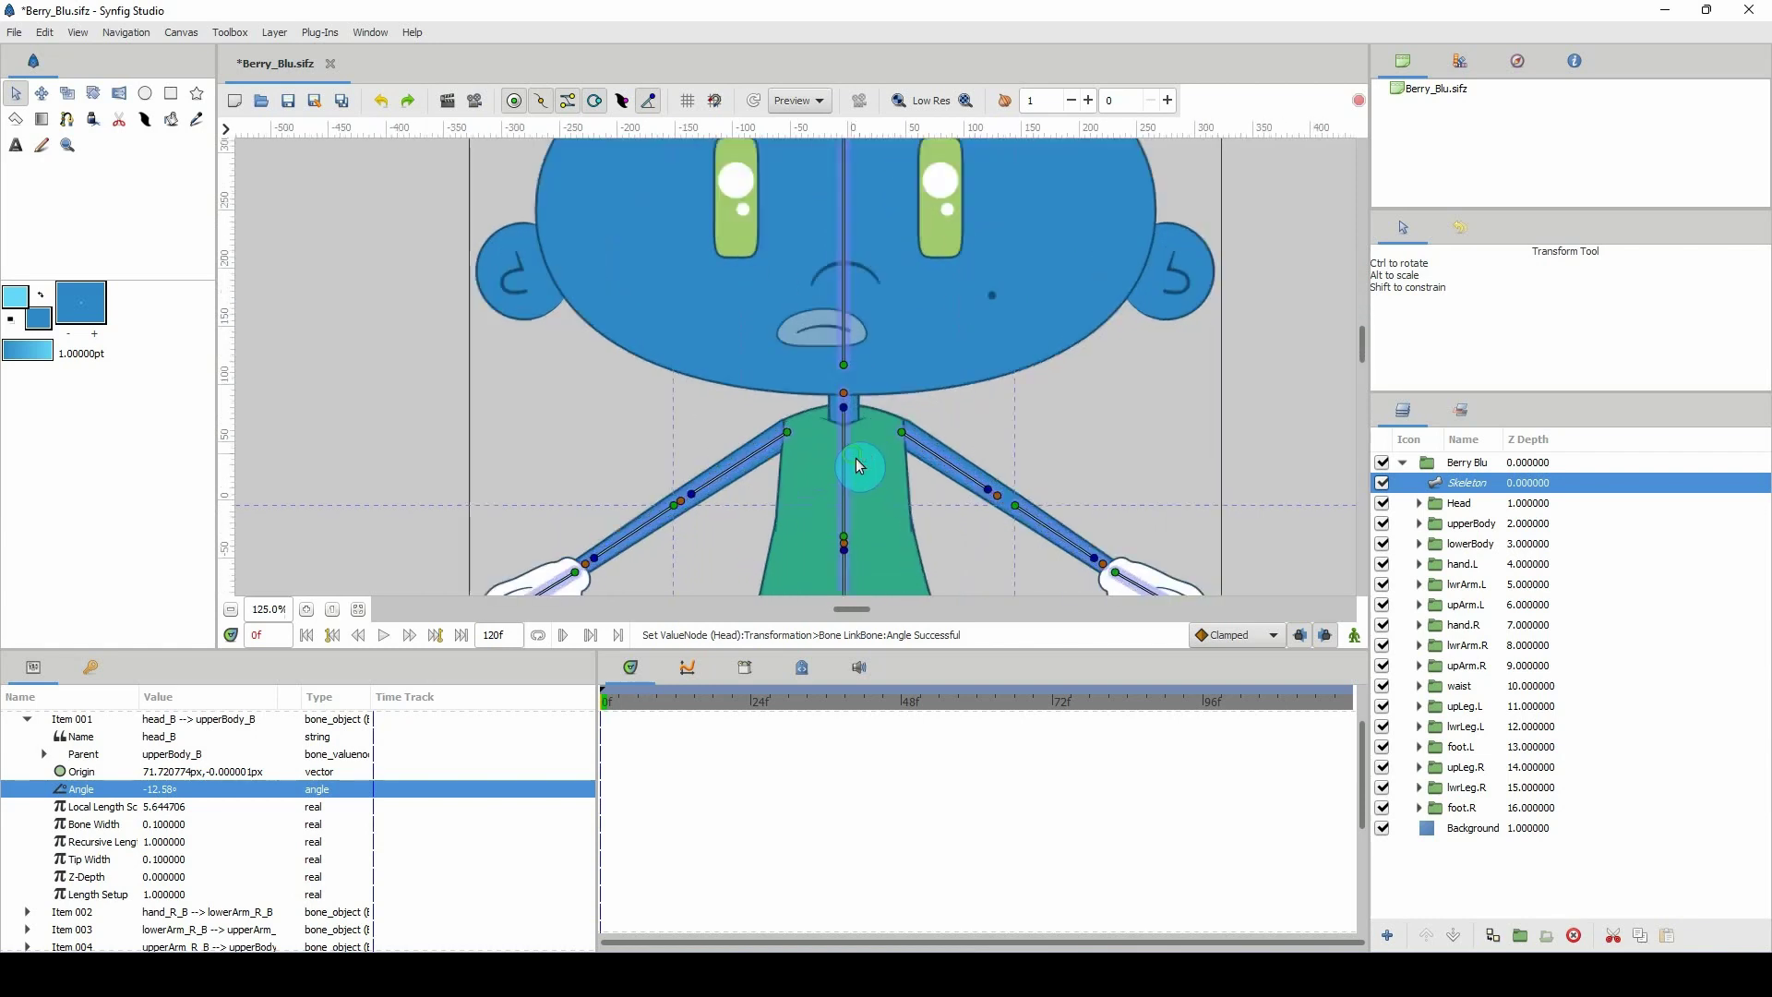
# Link the upperBody group to the upper torso bone of the Skeleton.
pyautogui.click(1444, 533)
pyautogui.click(834, 503)
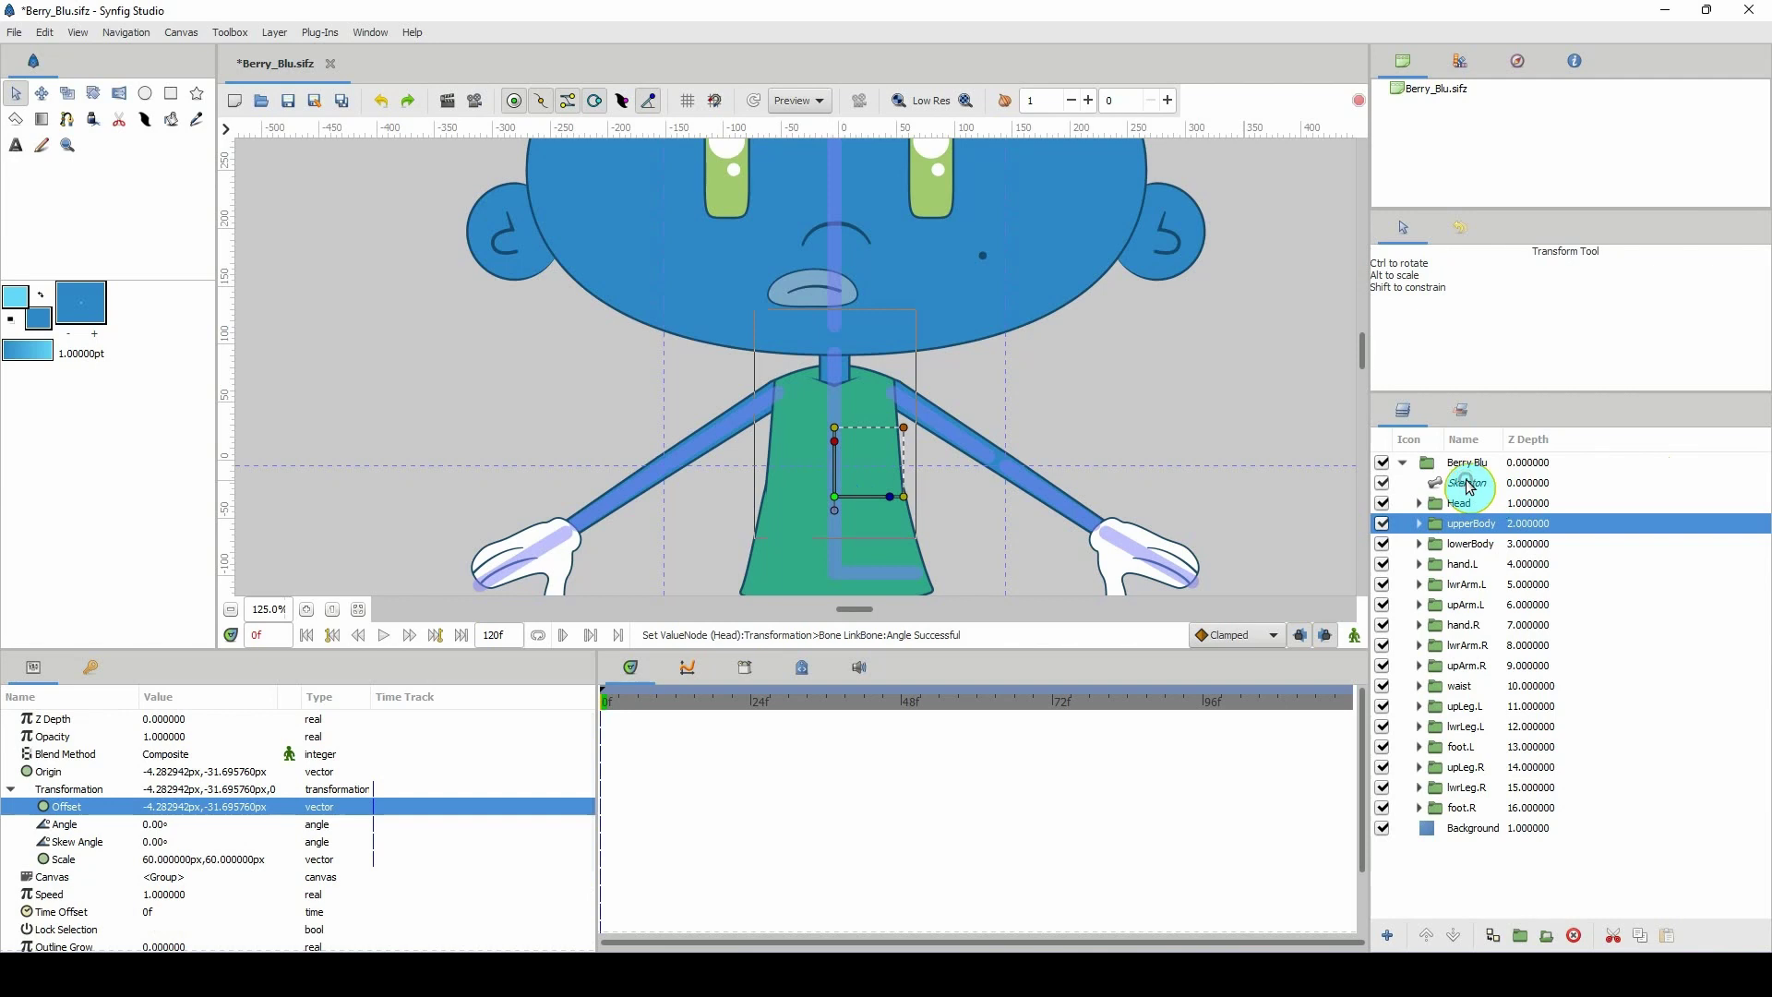
pyautogui.keyDown('ctrl'); pyautogui.click(1468, 484); pyautogui.keyUp('ctrl')
pyautogui.scroll(2, 857, 425)
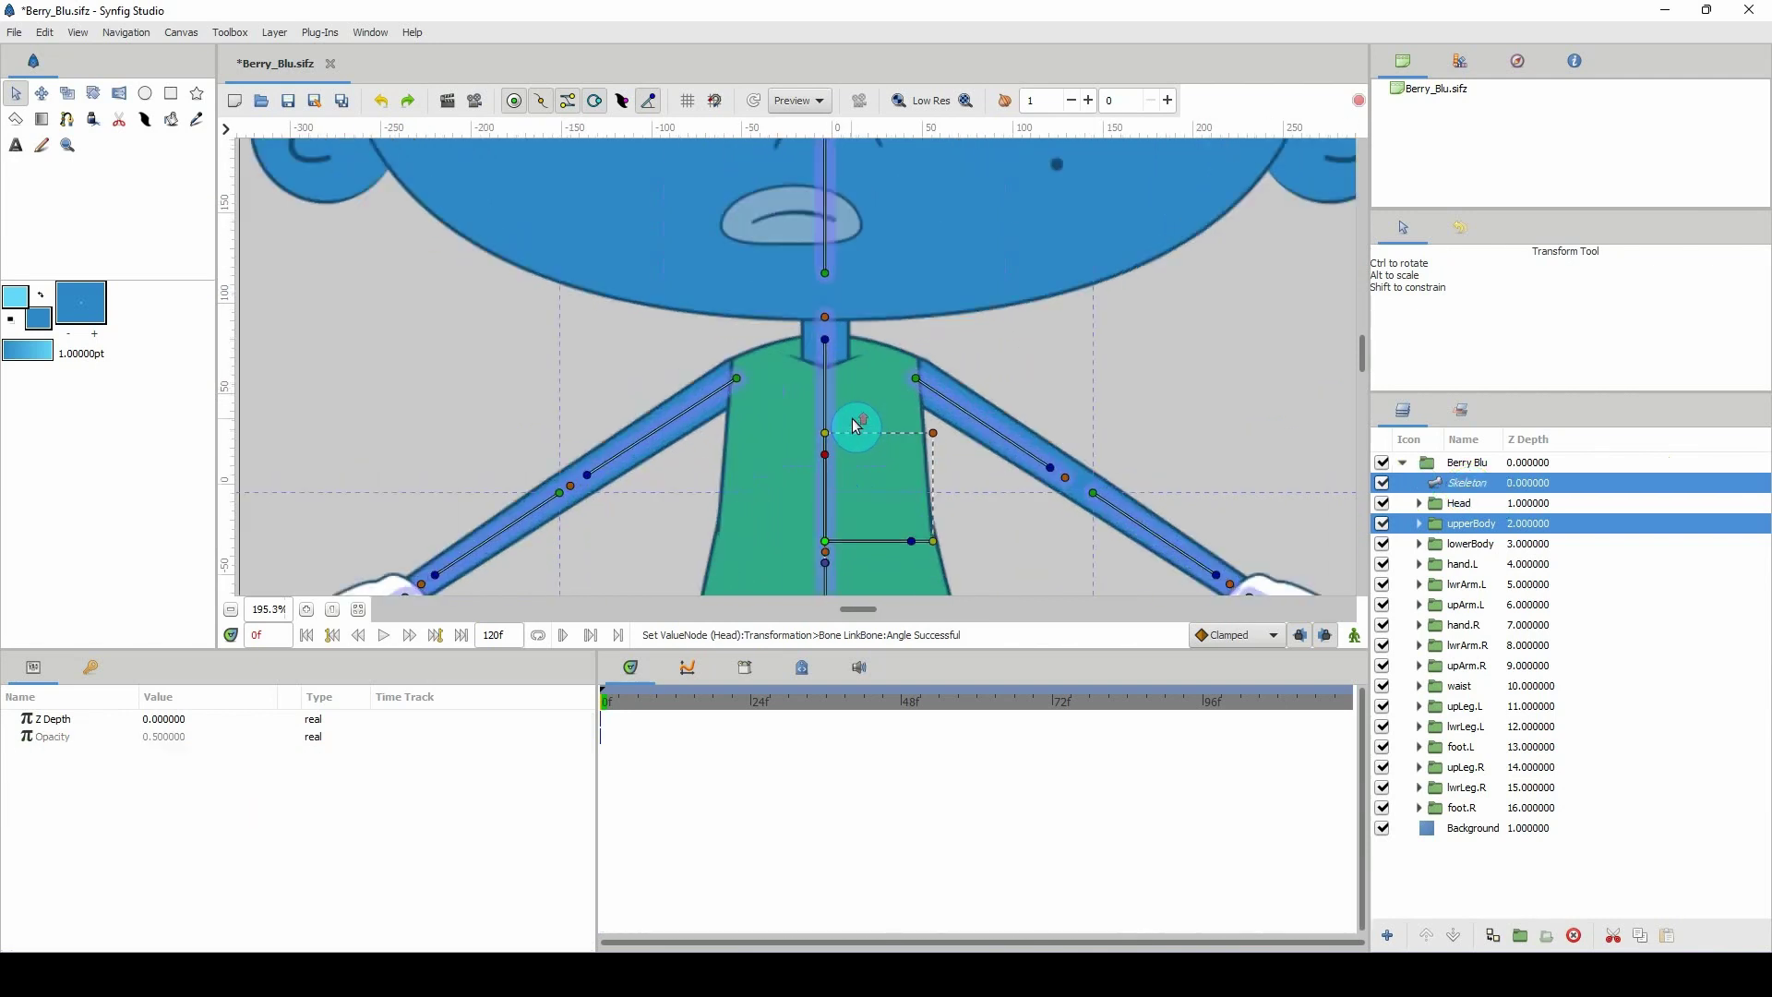
pyautogui.rightClick(824, 340)
pyautogui.click(866, 410)
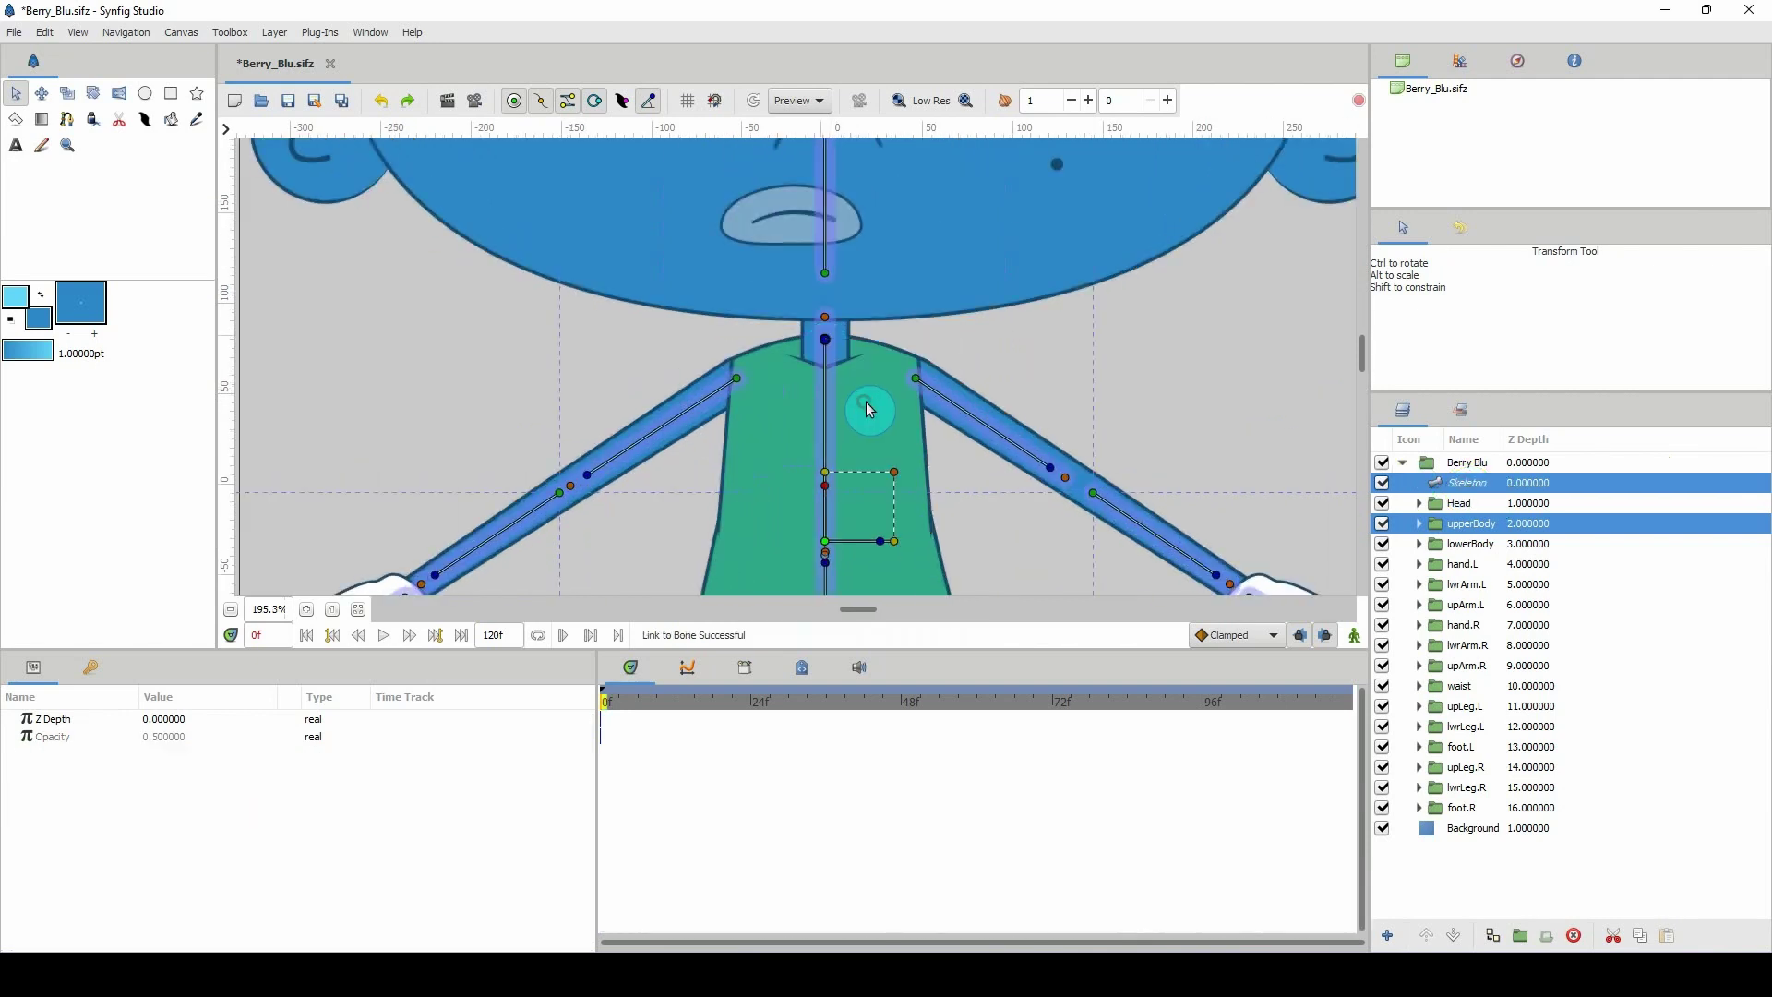
# Link the lowerBody group to the lower spine bone of the Skeleton.
pyautogui.click(1467, 544)
pyautogui.scroll(-2, 831, 498)
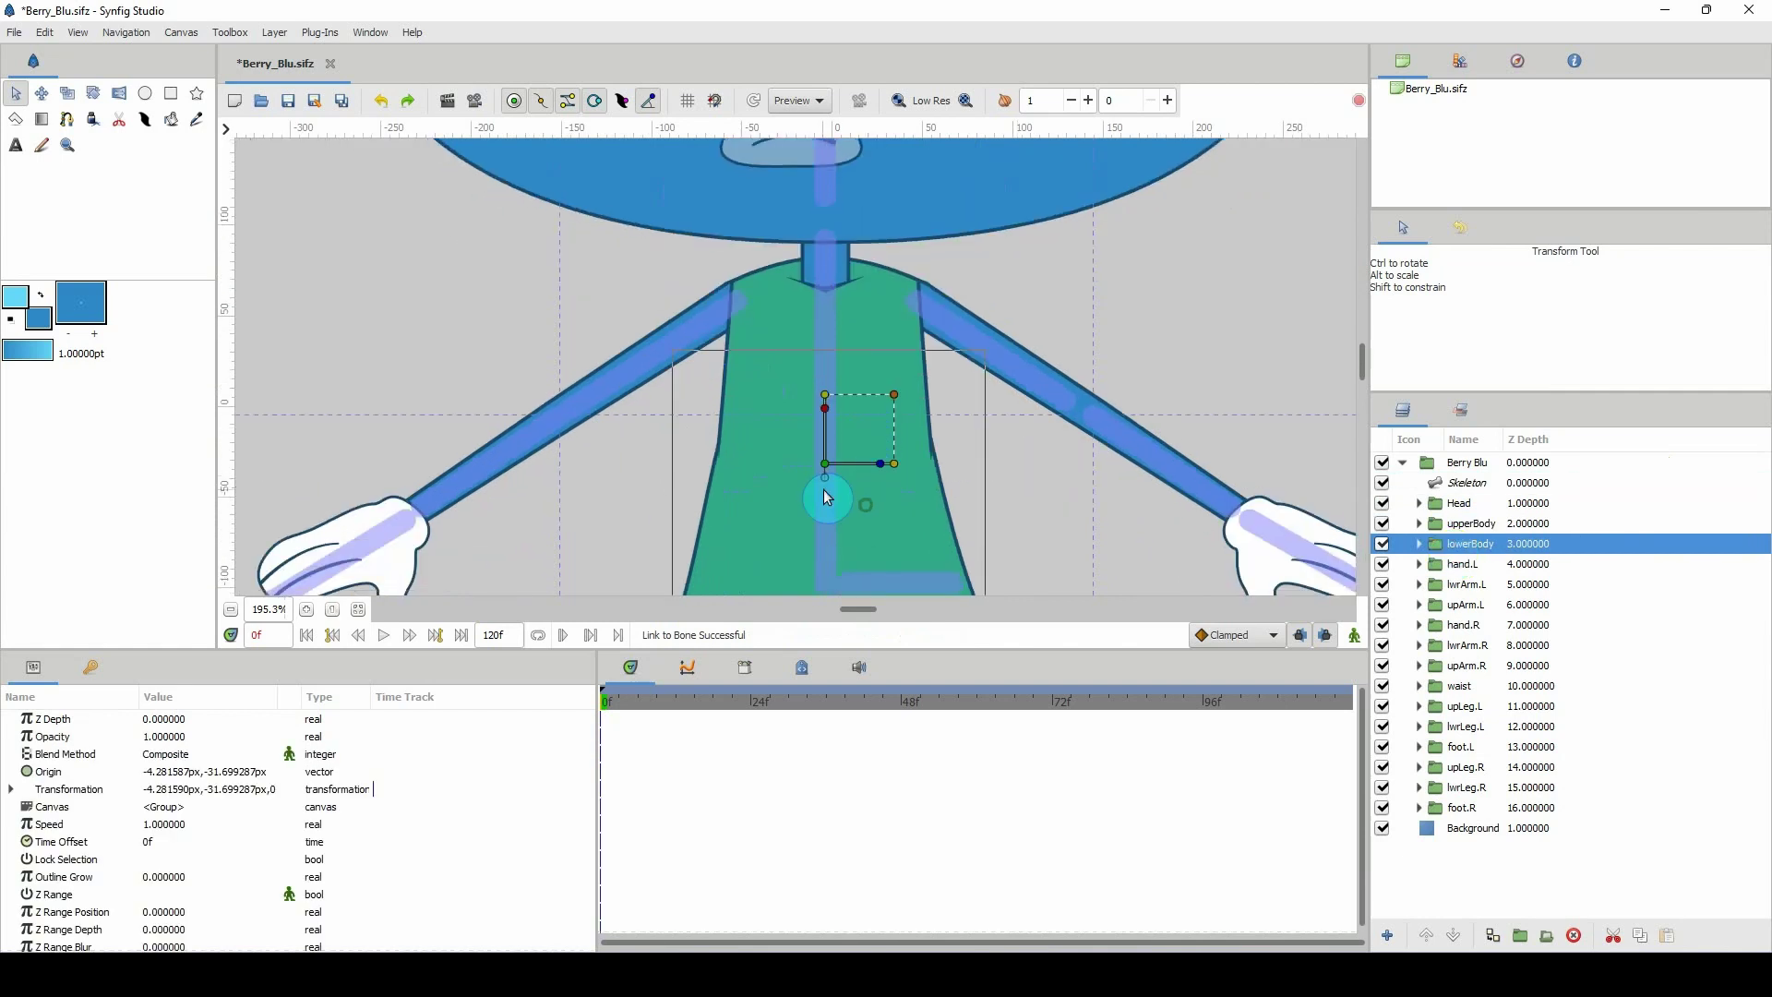
pyautogui.click(824, 475)
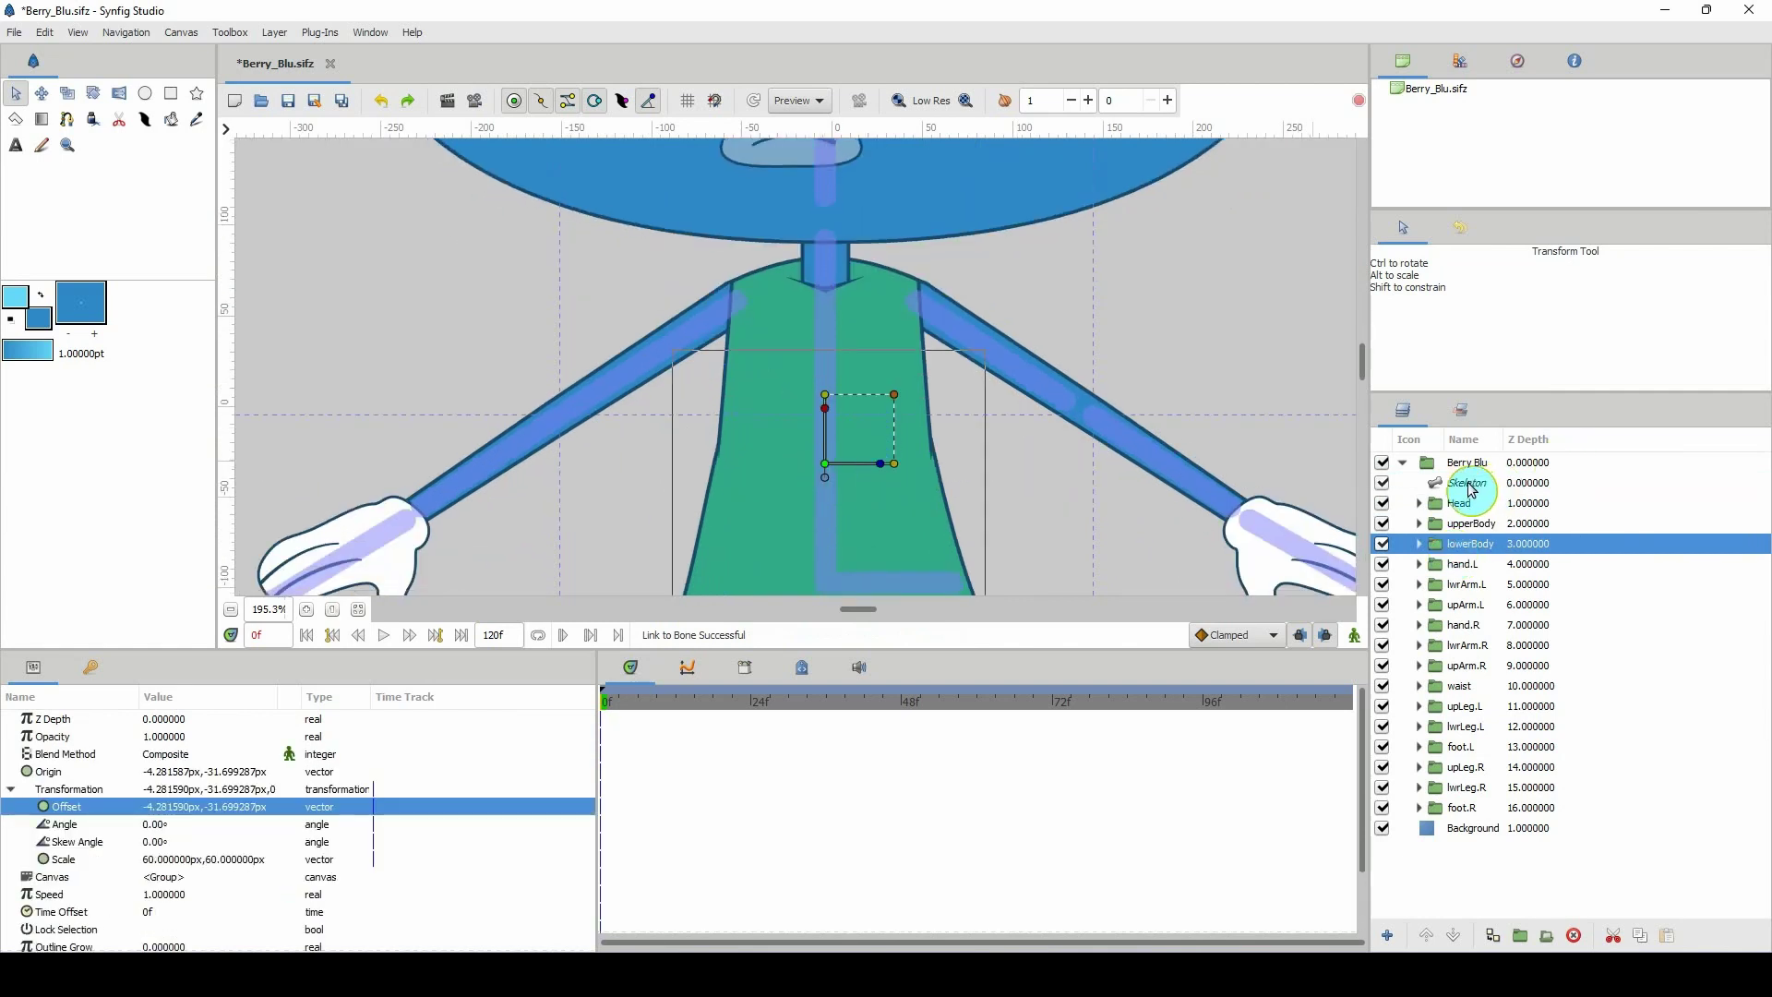
pyautogui.keyDown('ctrl'); pyautogui.click(1470, 485); pyautogui.keyUp('ctrl')
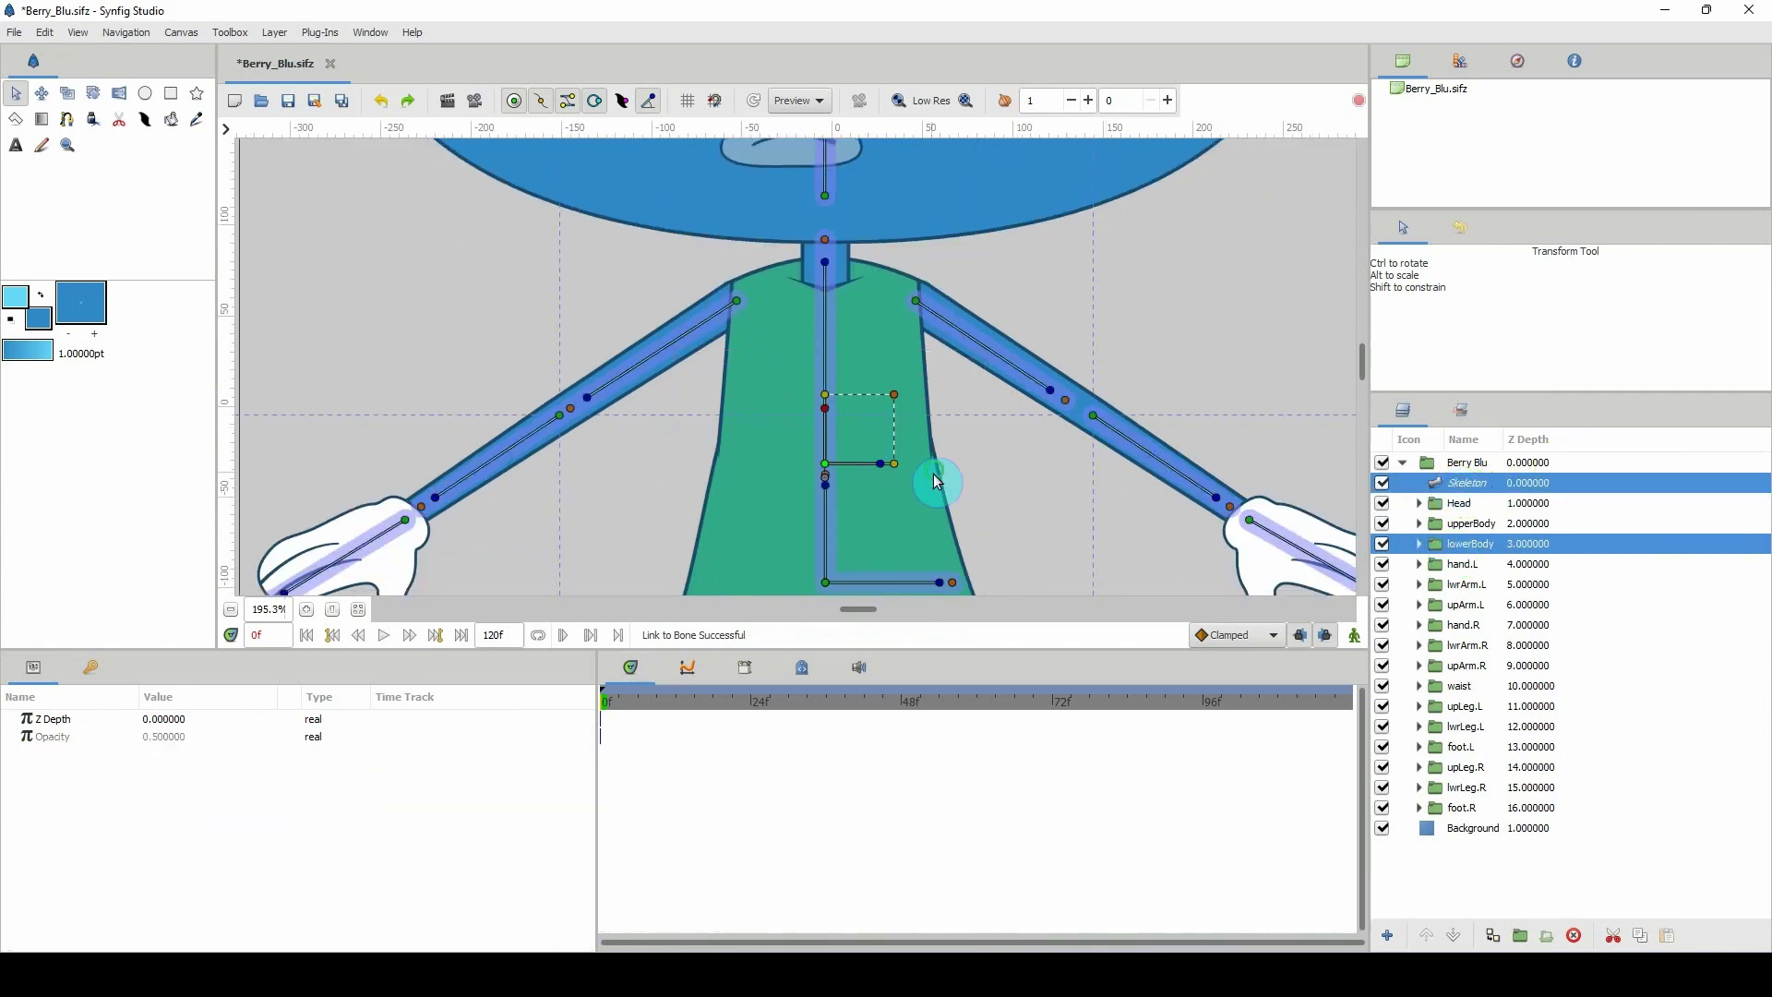
pyautogui.scroll(-2, 932, 470)
pyautogui.scroll(4, 831, 443)
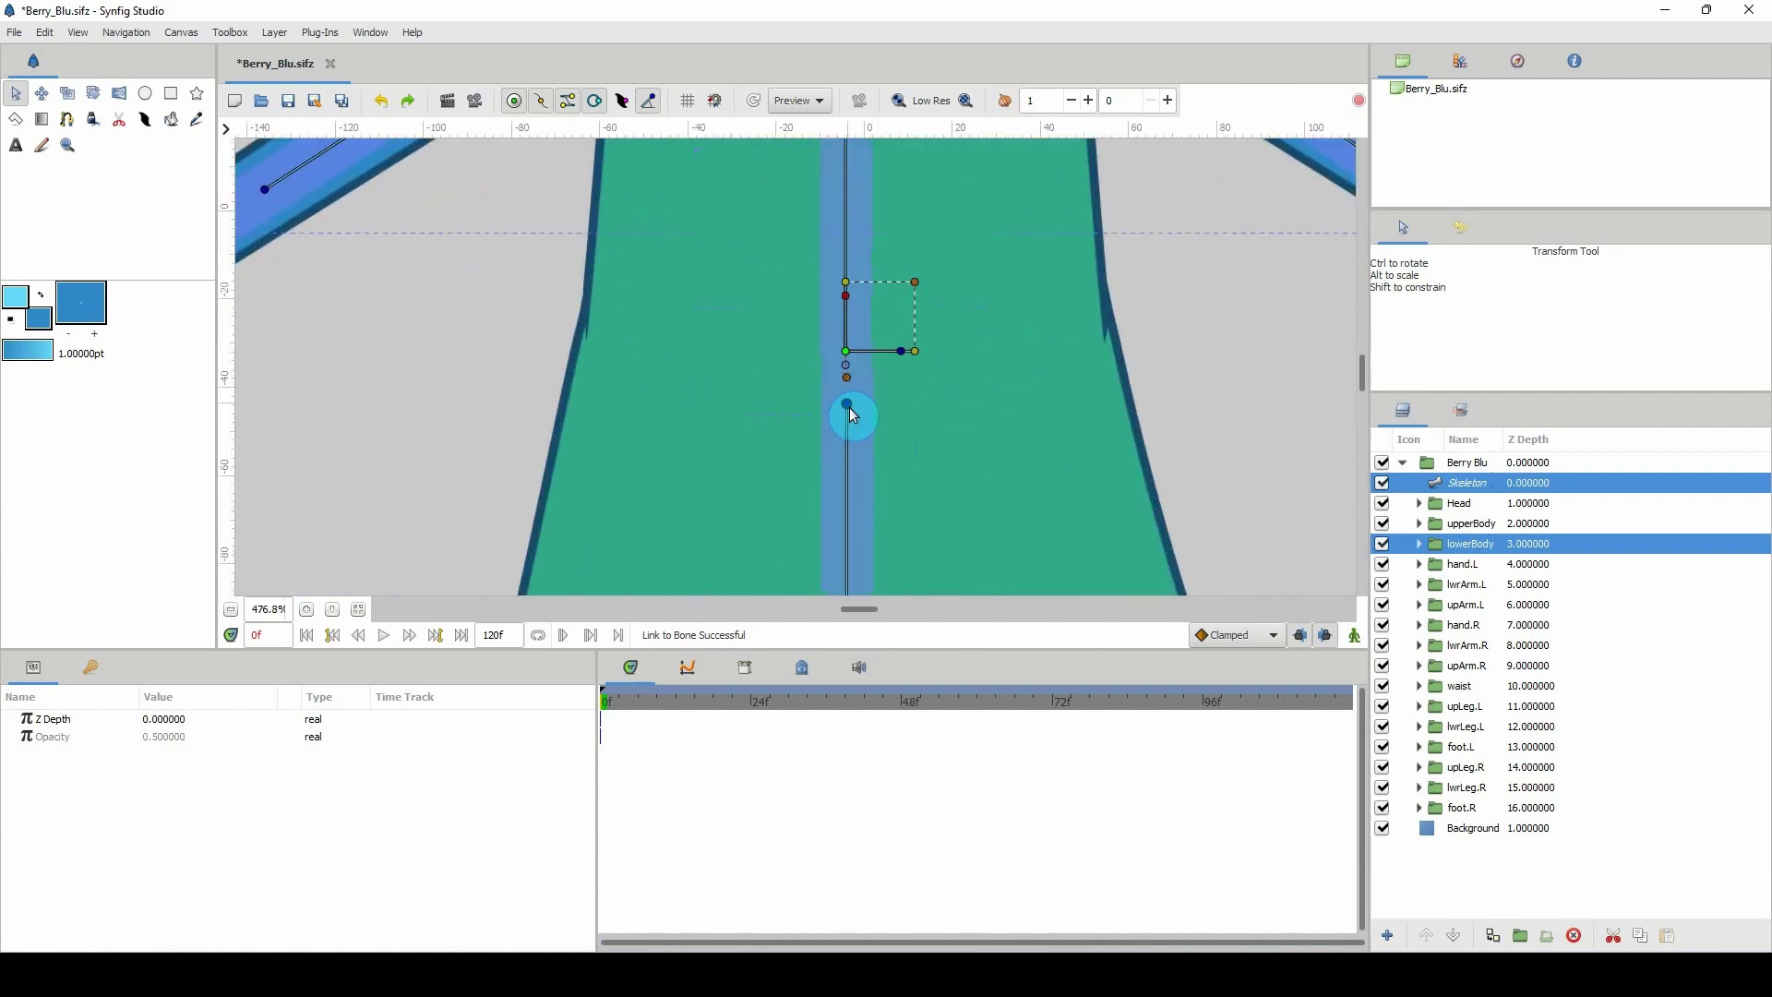
pyautogui.rightClick(849, 409)
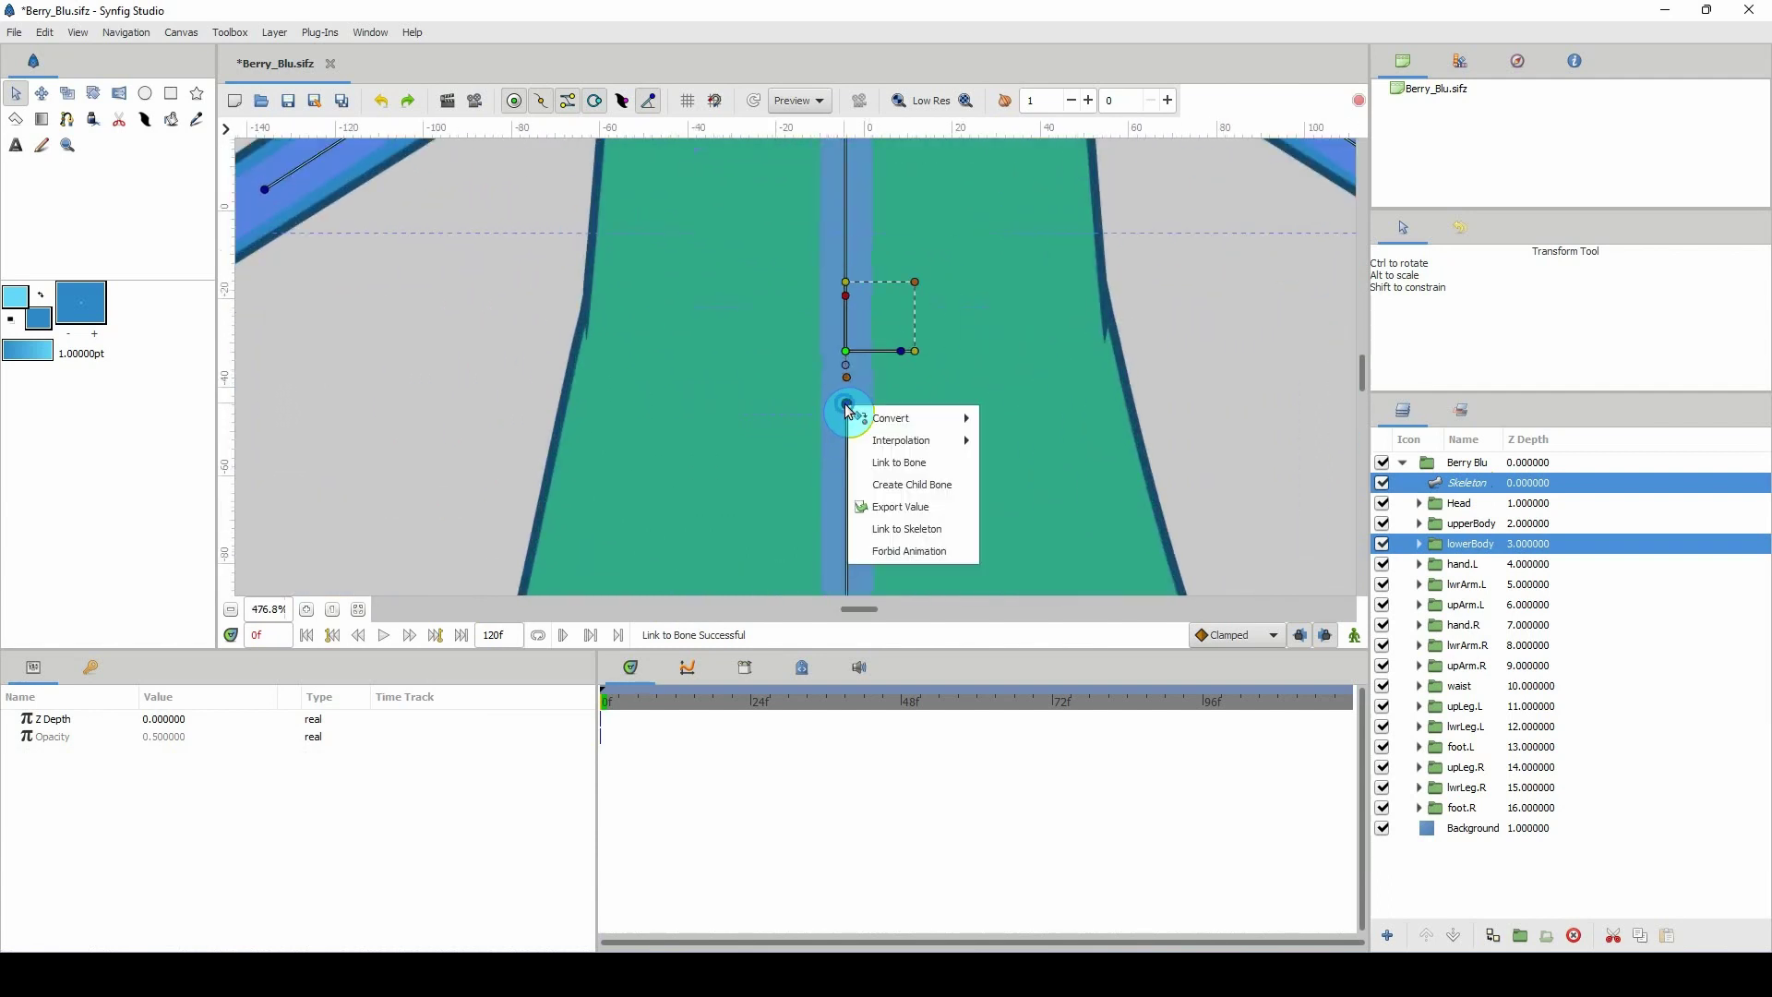
pyautogui.click(894, 471)
pyautogui.scroll(-8, 893, 471)
pyautogui.scroll(3, 893, 471)
pyautogui.scroll(-2, 891, 443)
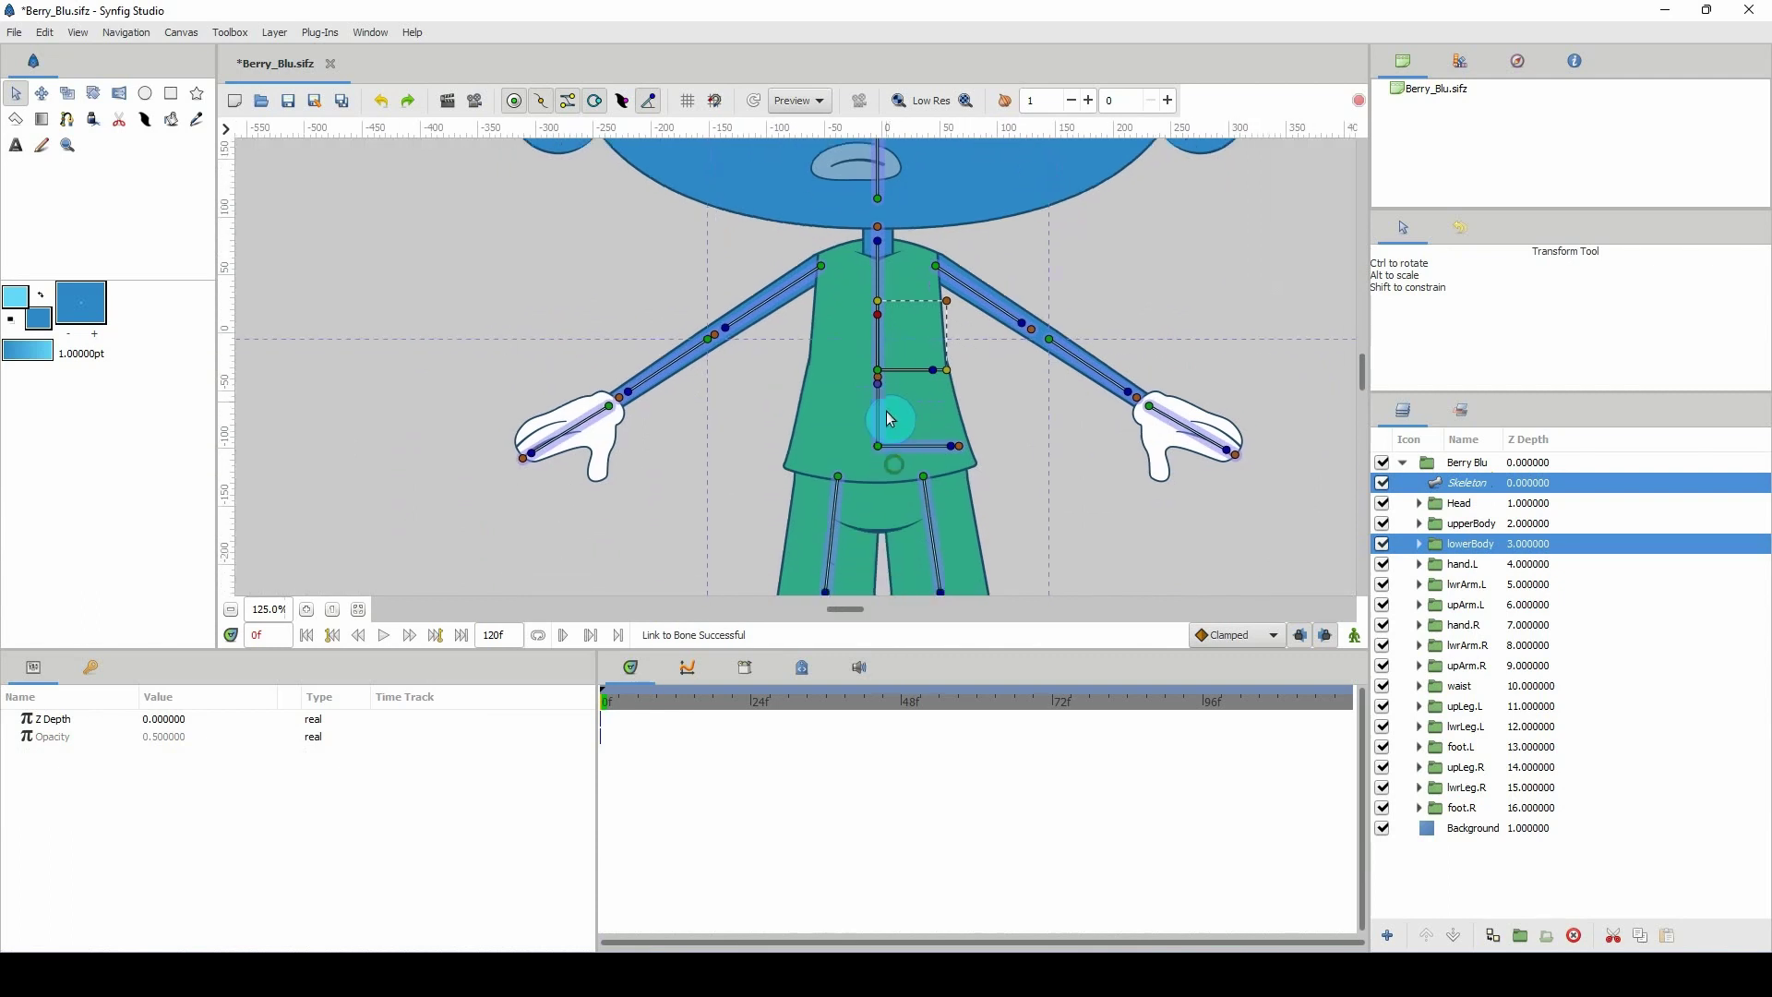
pyautogui.scroll(-1, 890, 420)
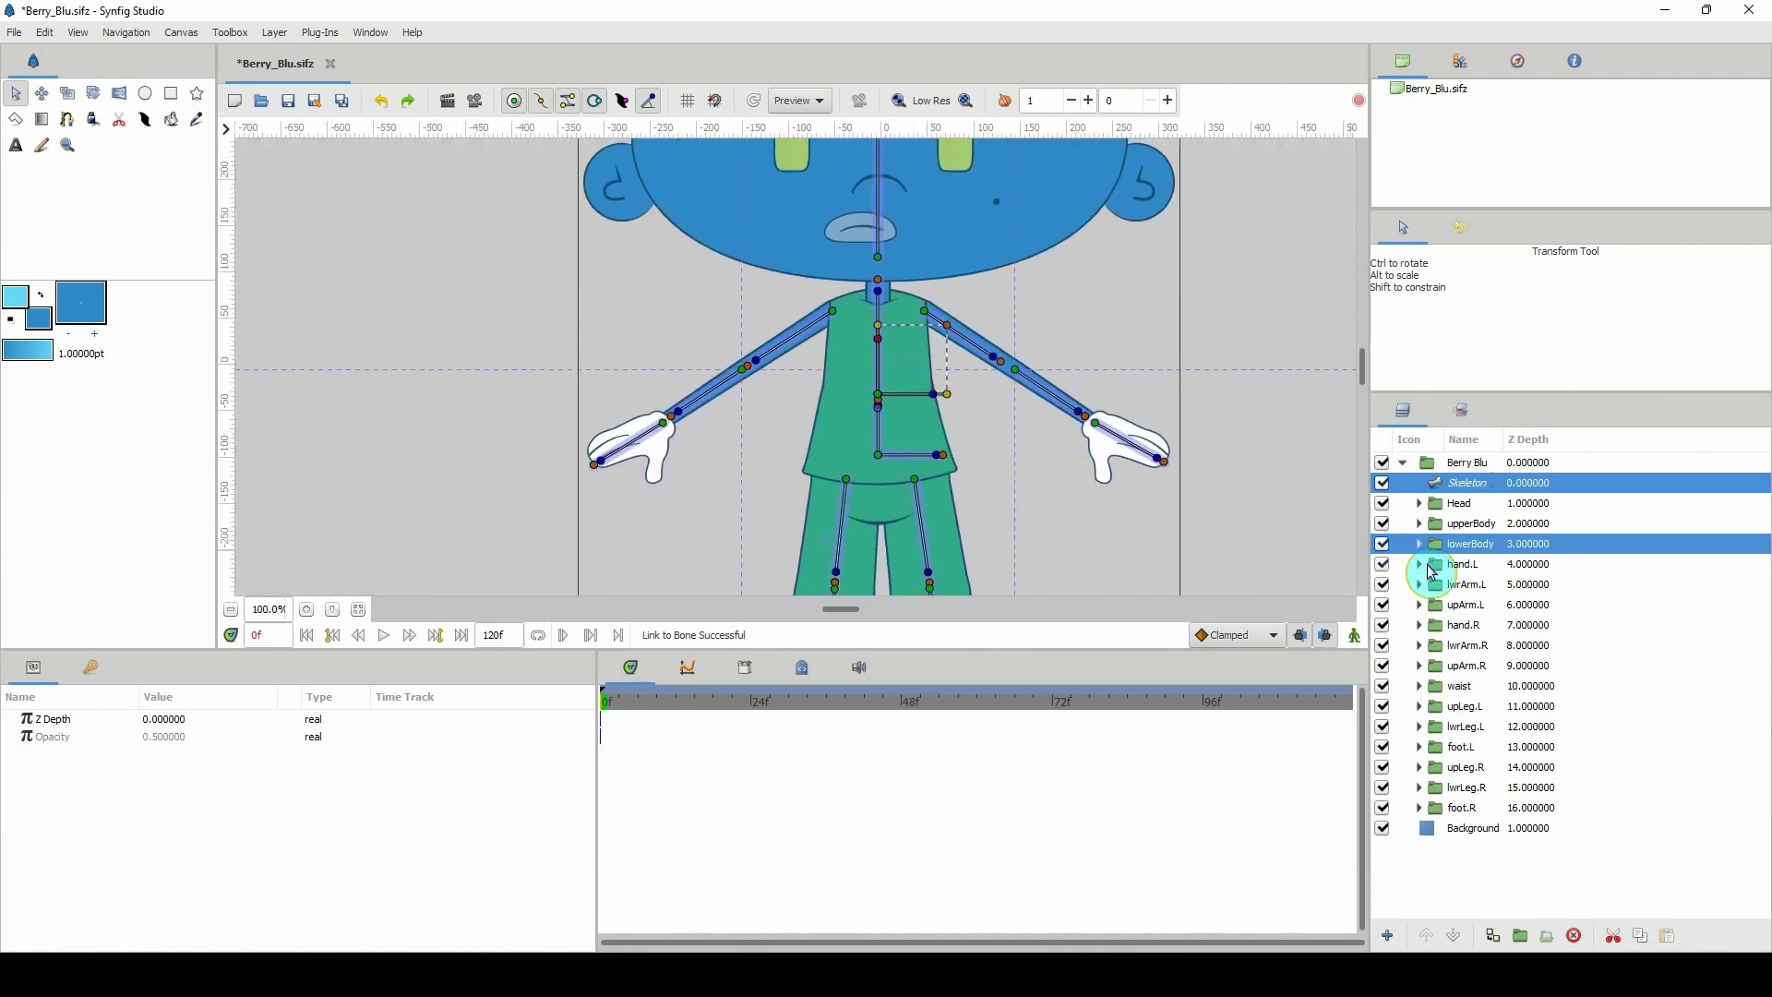
# Link the hand.L group's offset to the left hand bone.
pyautogui.click(1438, 567)
pyautogui.hscroll(2, 949, 455)
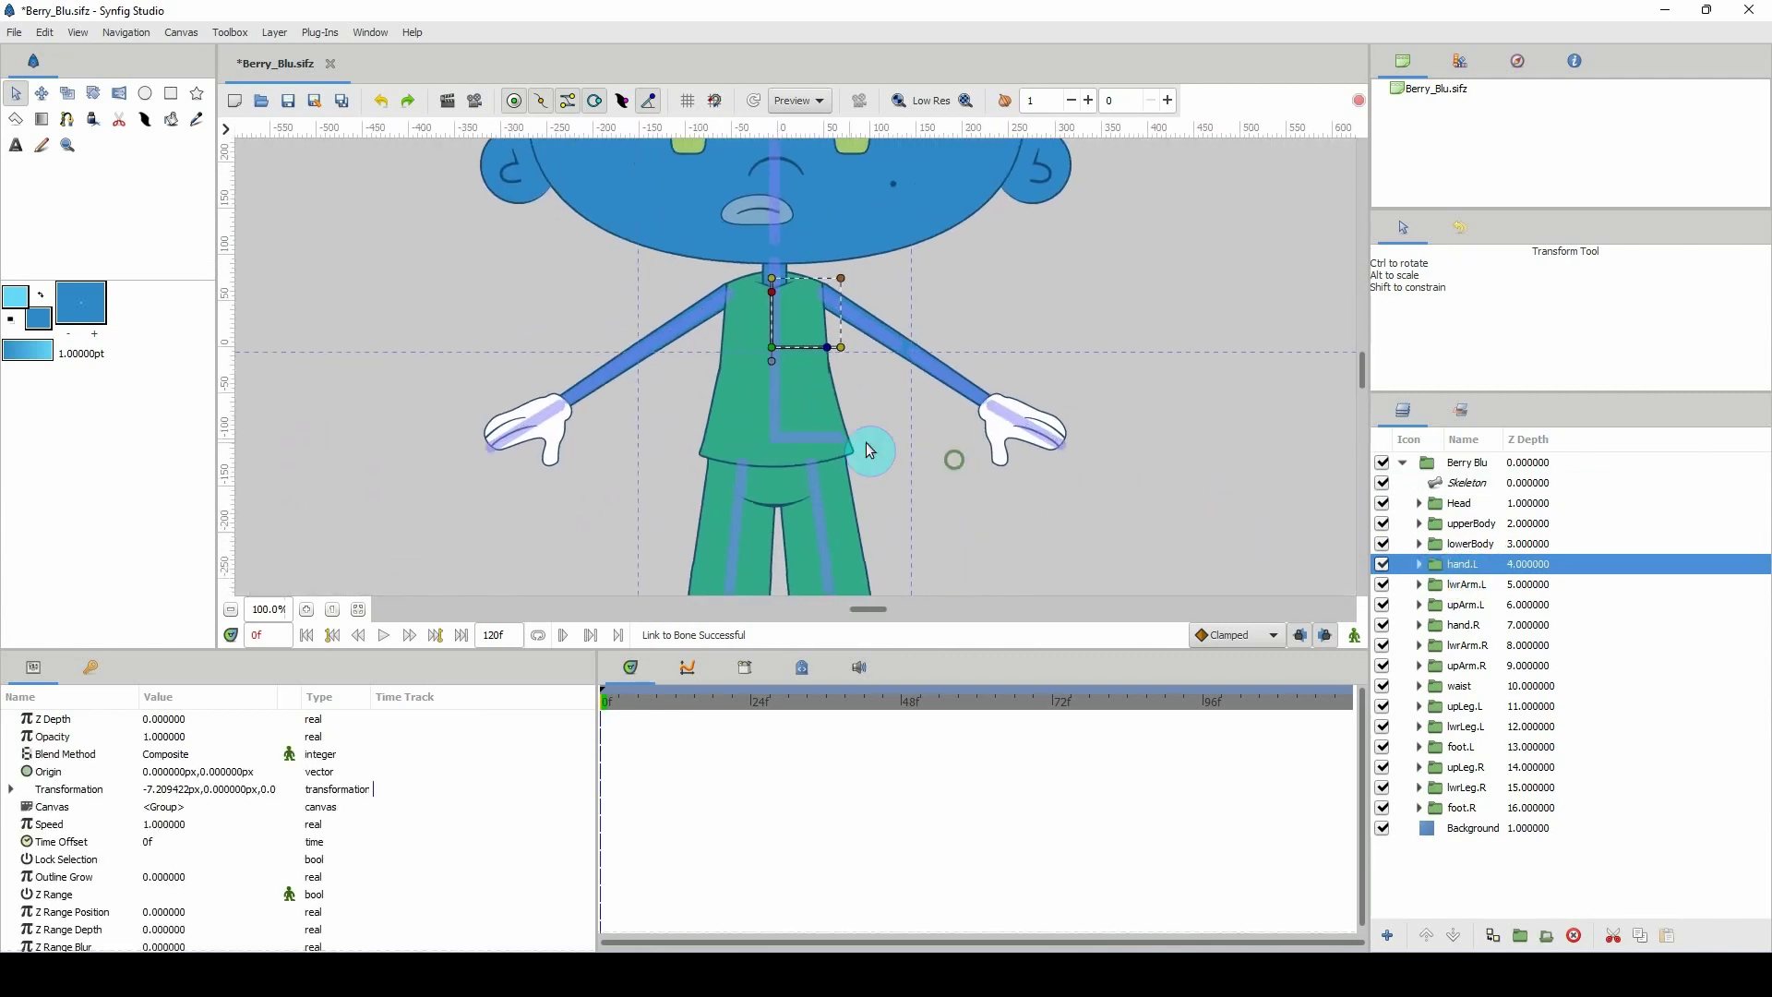
pyautogui.click(773, 352)
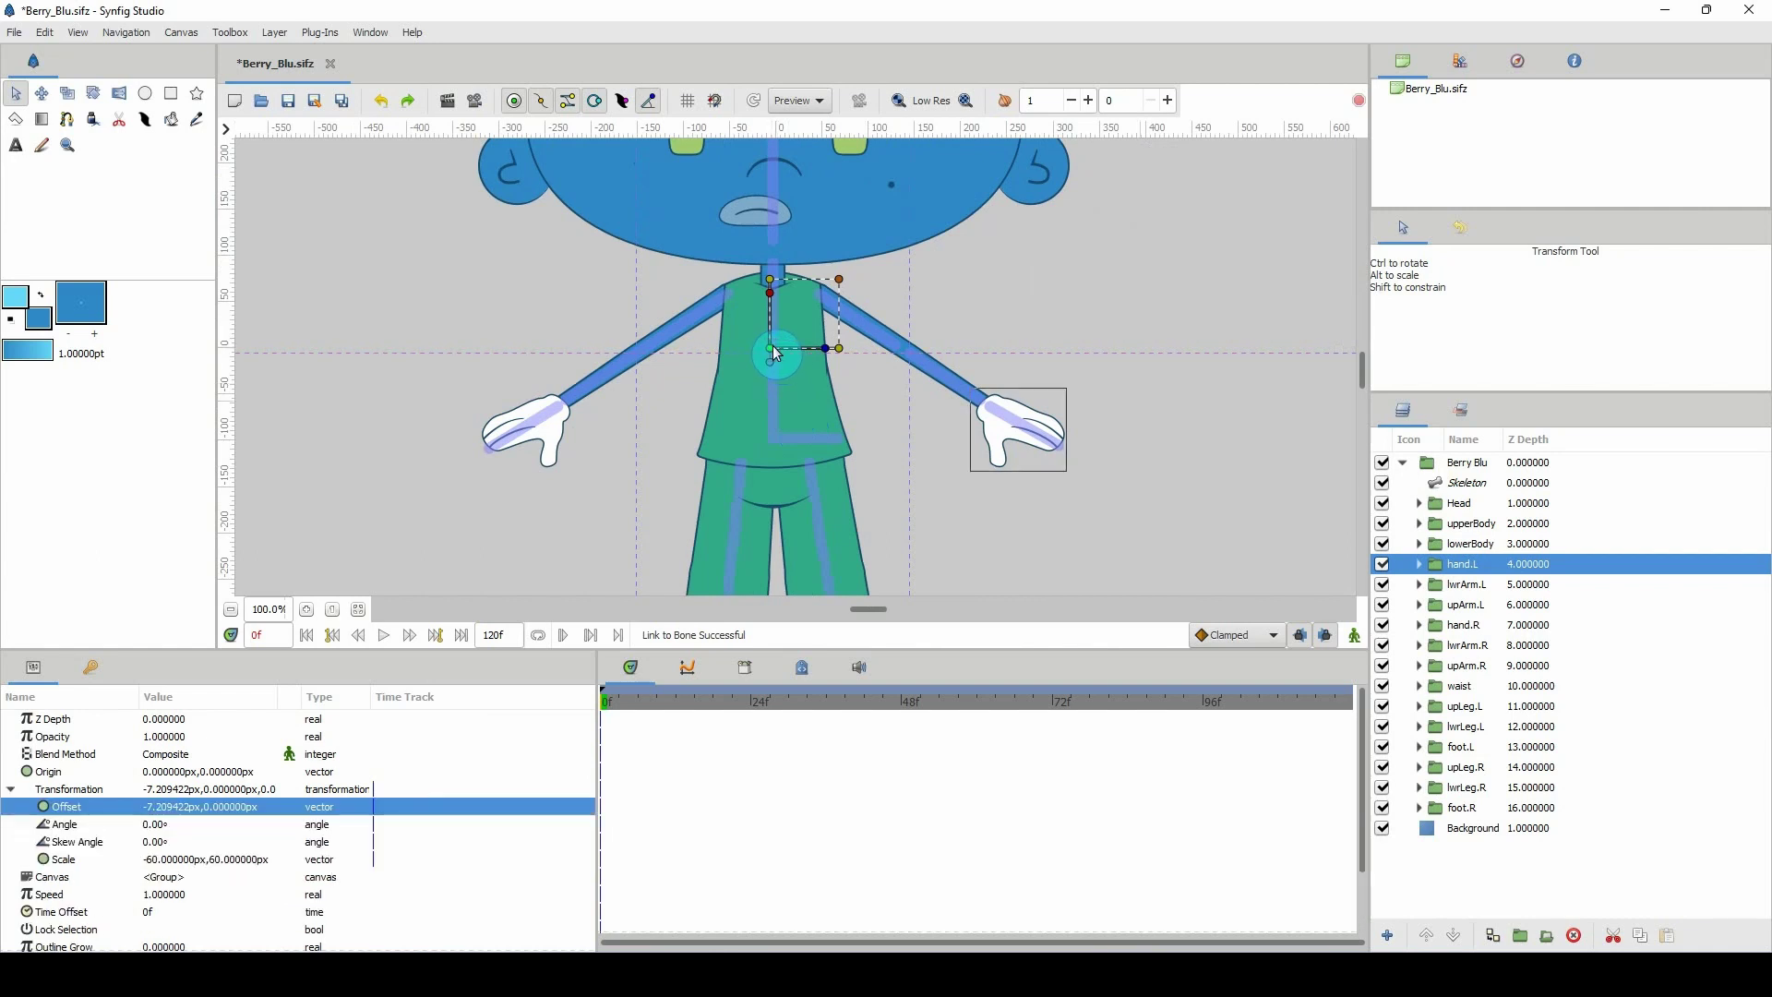
pyautogui.keyDown('ctrl'); pyautogui.click(1468, 483); pyautogui.keyUp('ctrl')
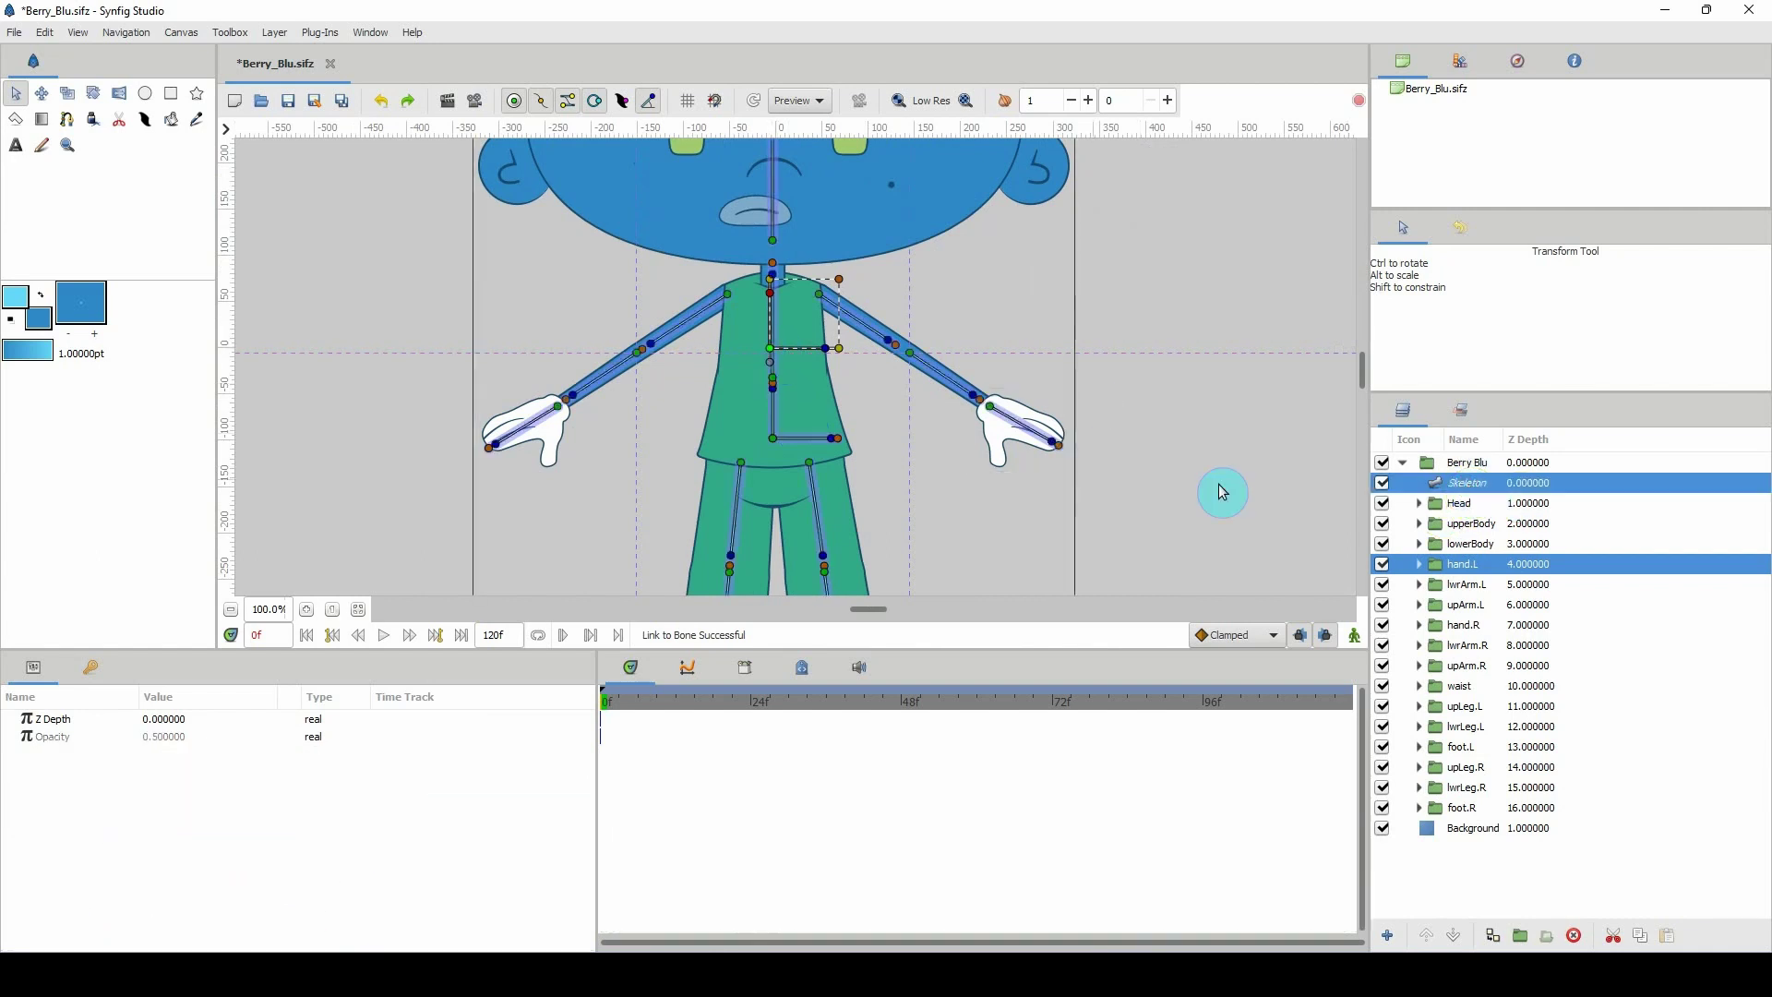
pyautogui.rightClick(1047, 441)
pyautogui.click(1116, 512)
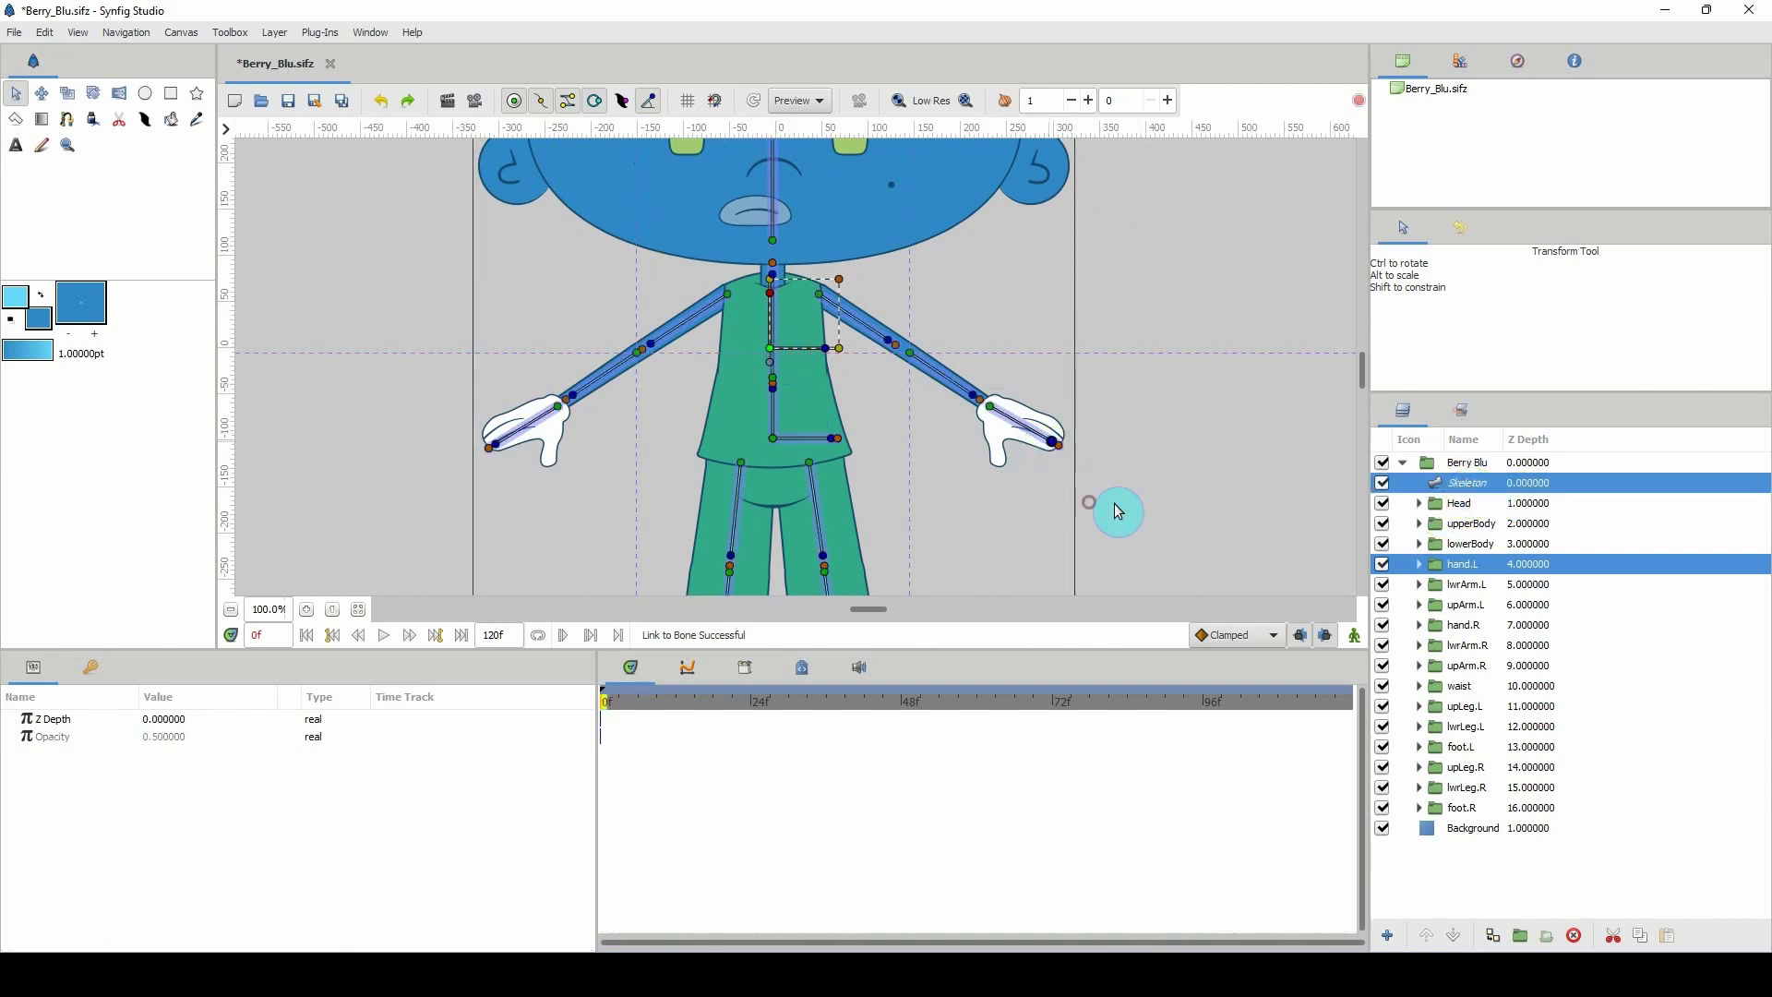
# Link the lwrArm.L group's offset to the left lower-arm bone.
pyautogui.click(1453, 585)
pyautogui.click(803, 386)
pyautogui.click(778, 358)
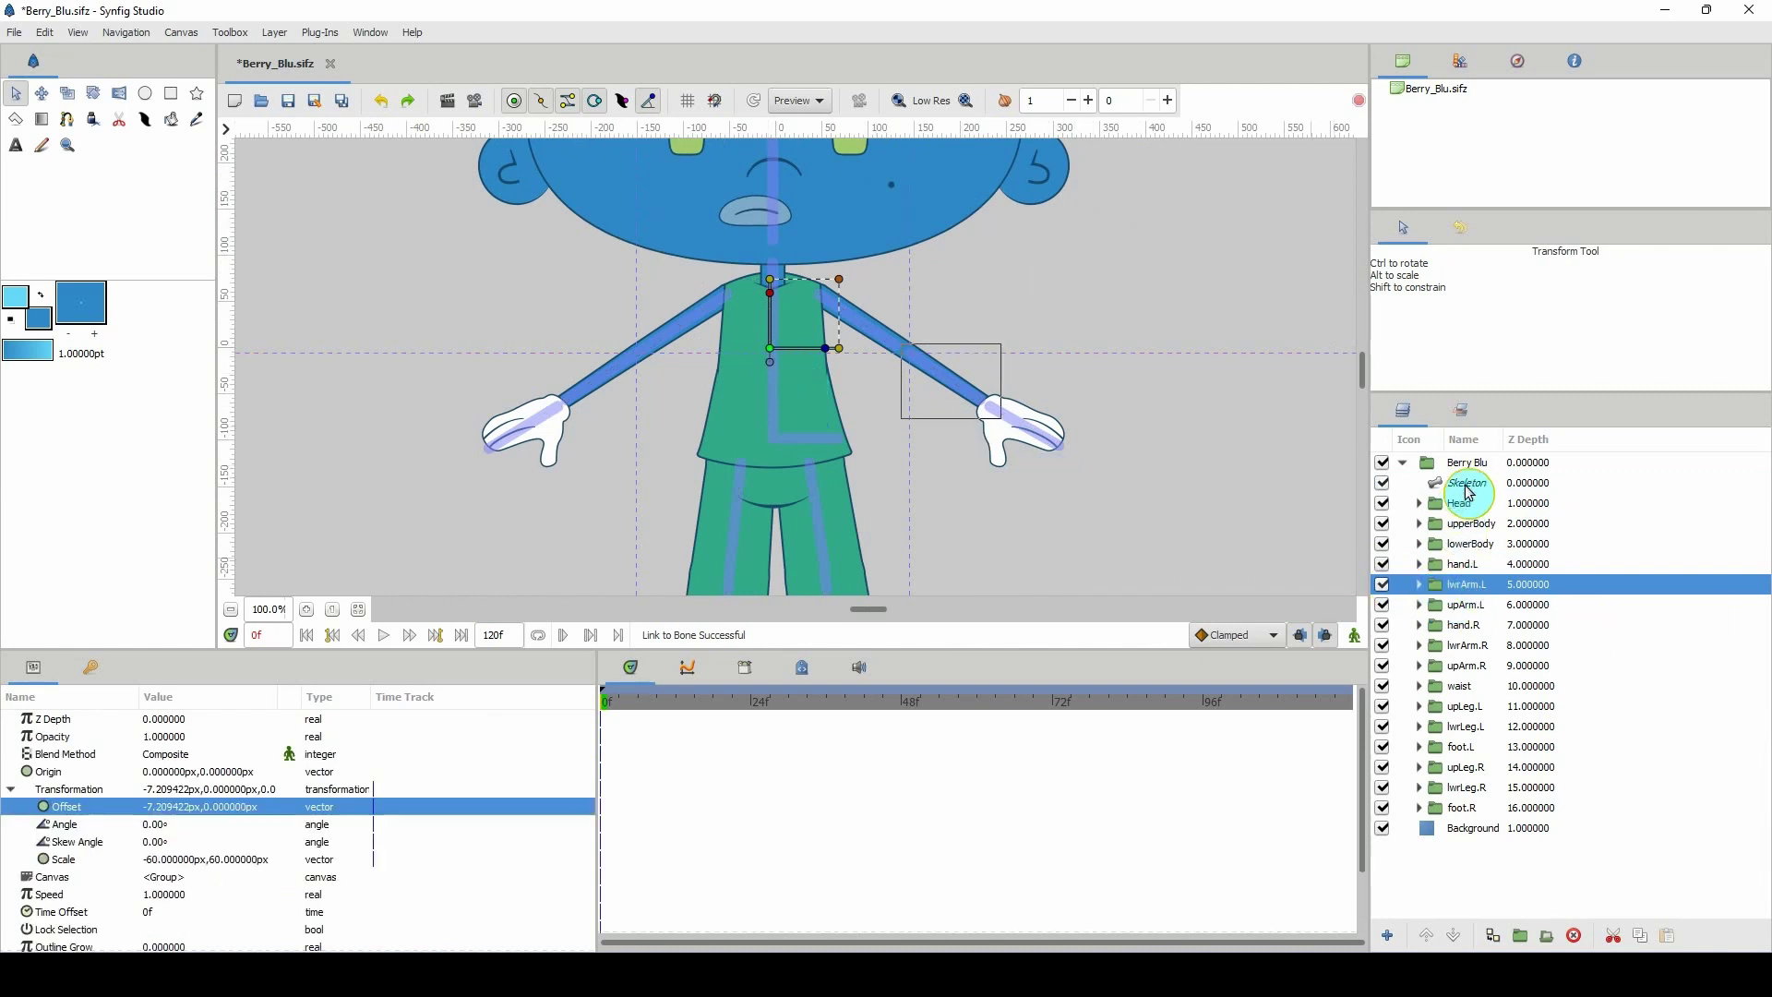
pyautogui.keyDown('ctrl'); pyautogui.click(1467, 483); pyautogui.keyUp('ctrl')
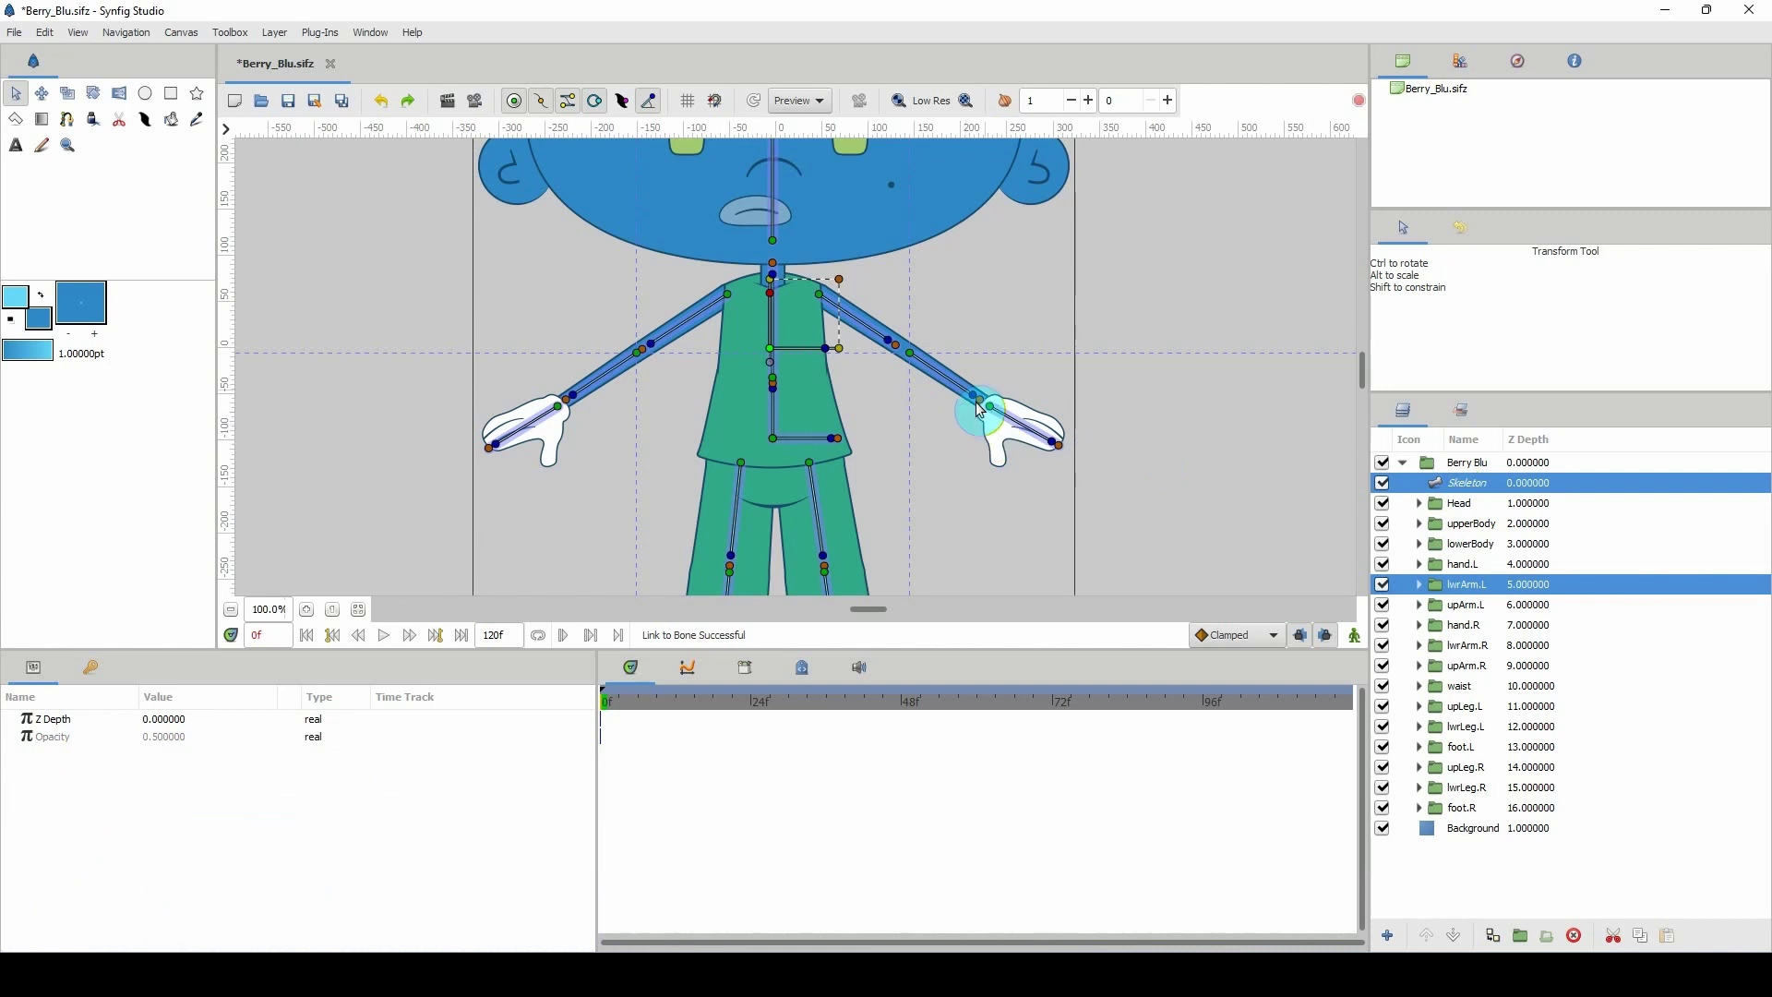
pyautogui.rightClick(980, 398)
pyautogui.click(1015, 467)
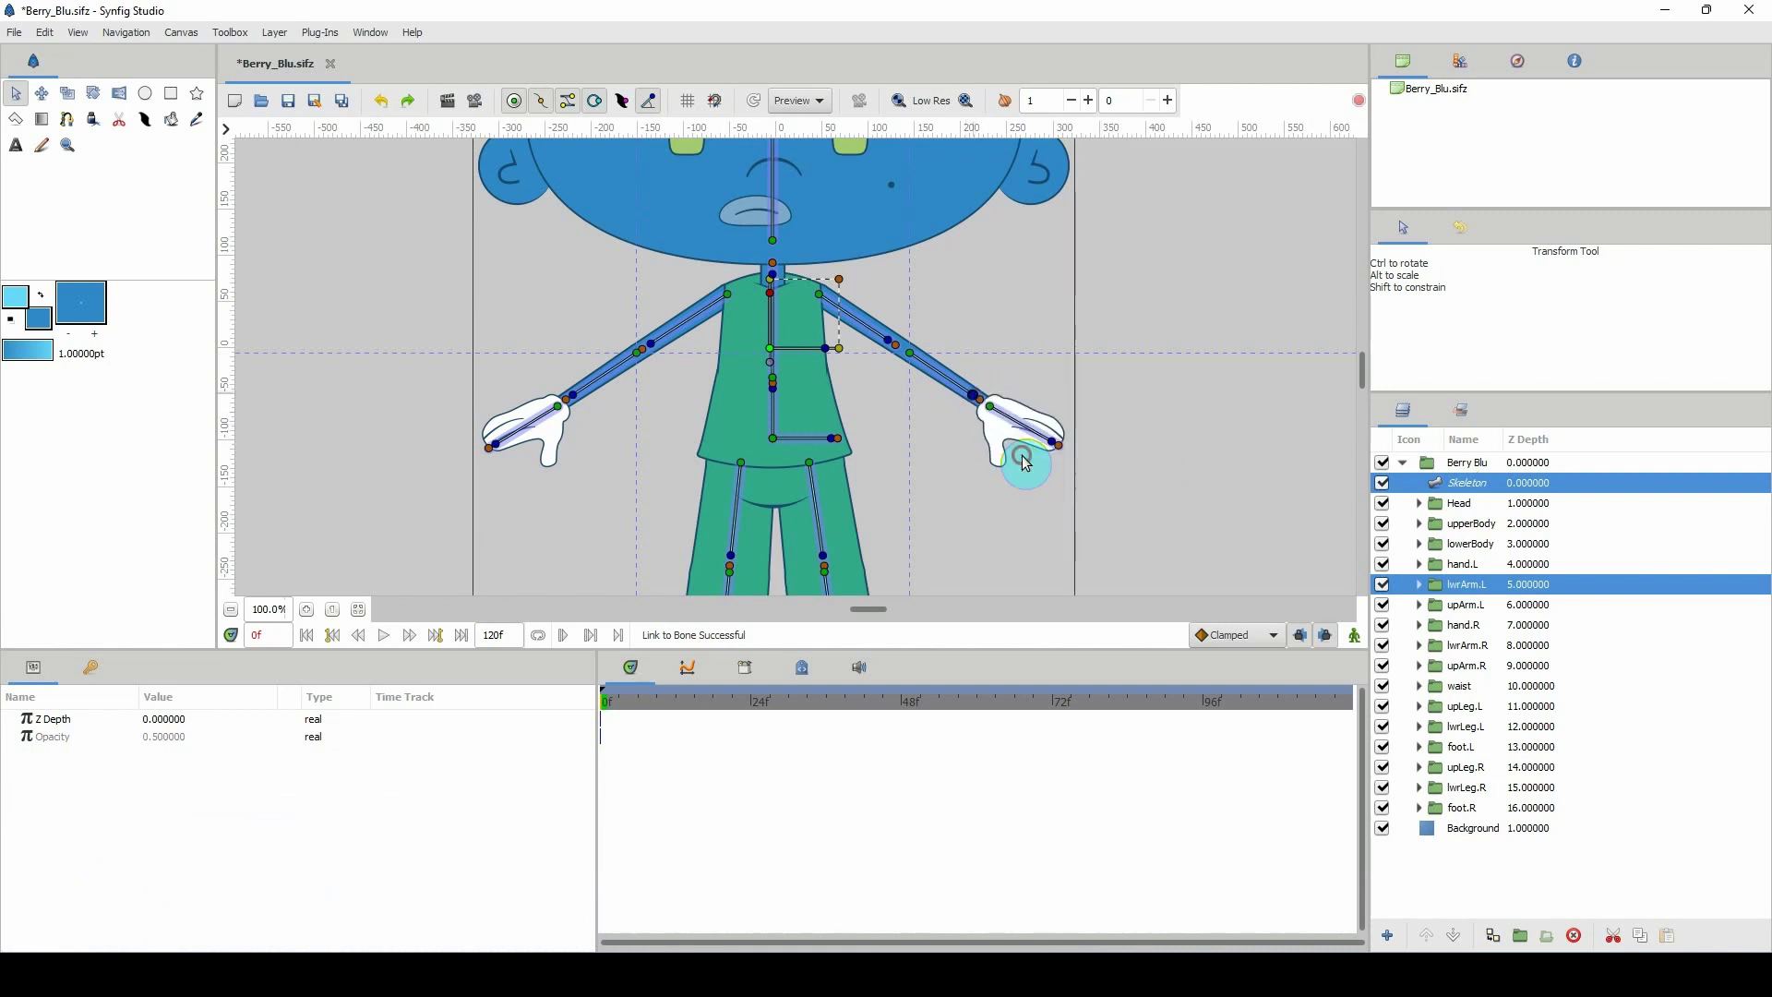
# Link the upArm.L group's offset to the left upper-arm bone.
pyautogui.click(1443, 611)
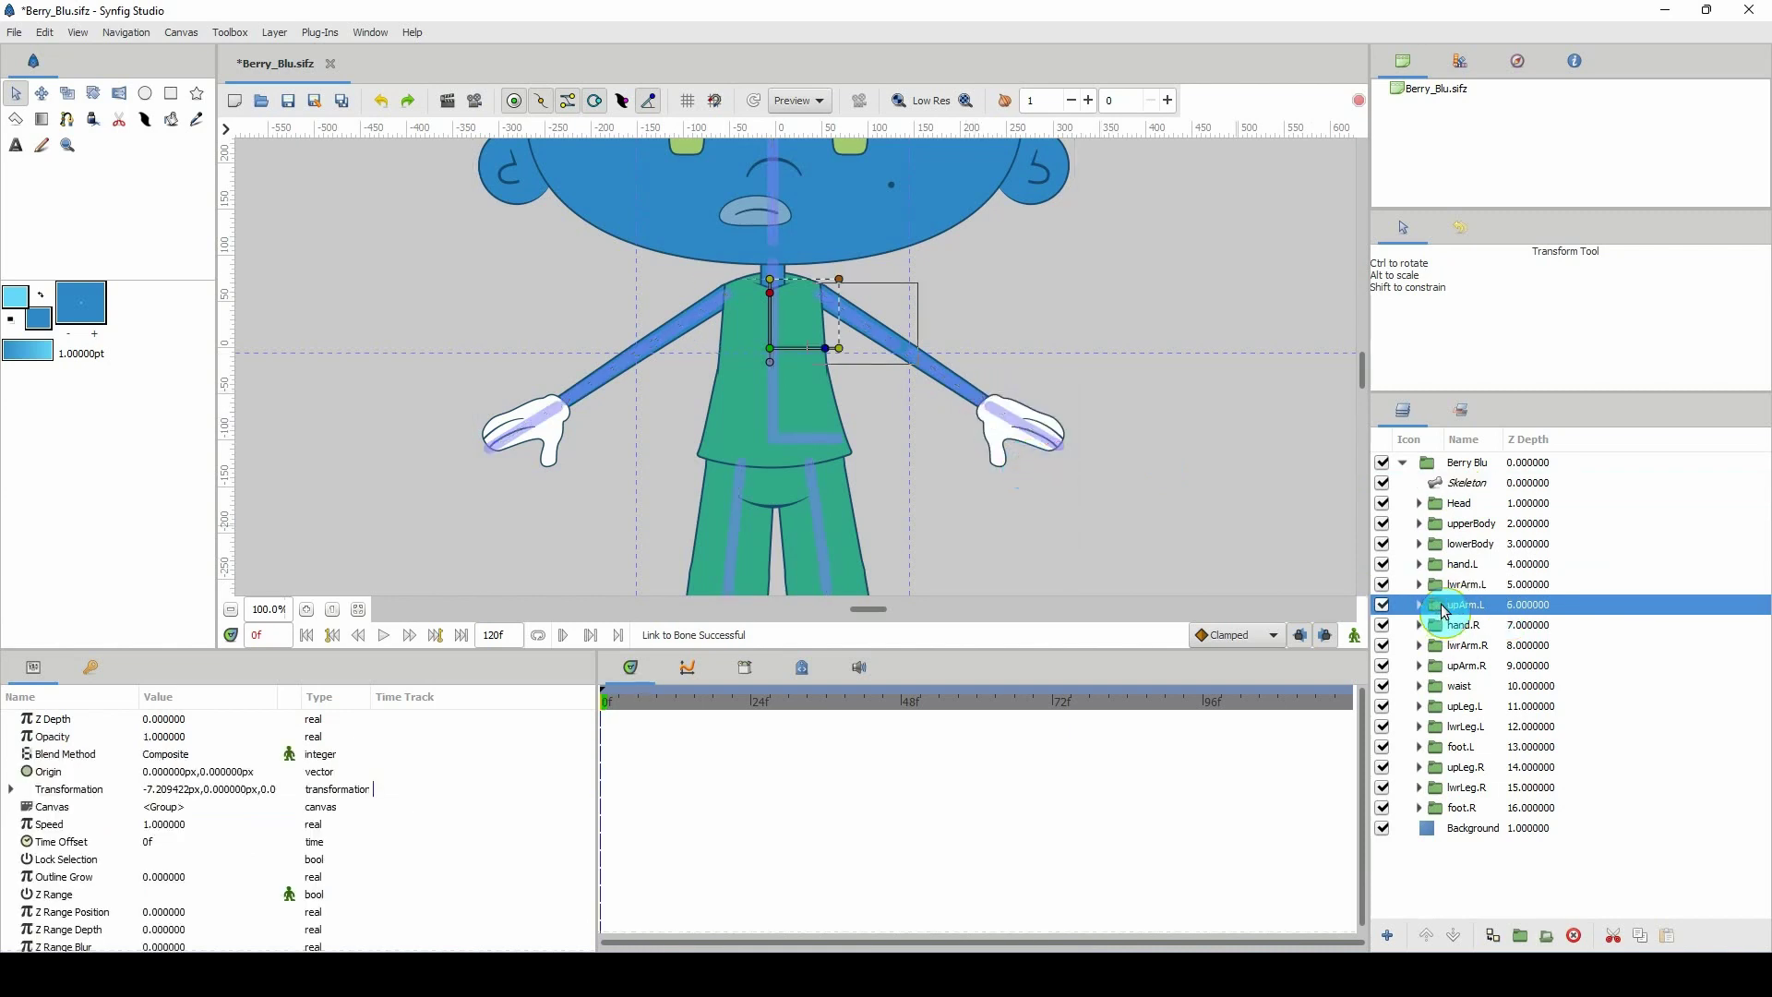
pyautogui.click(770, 348)
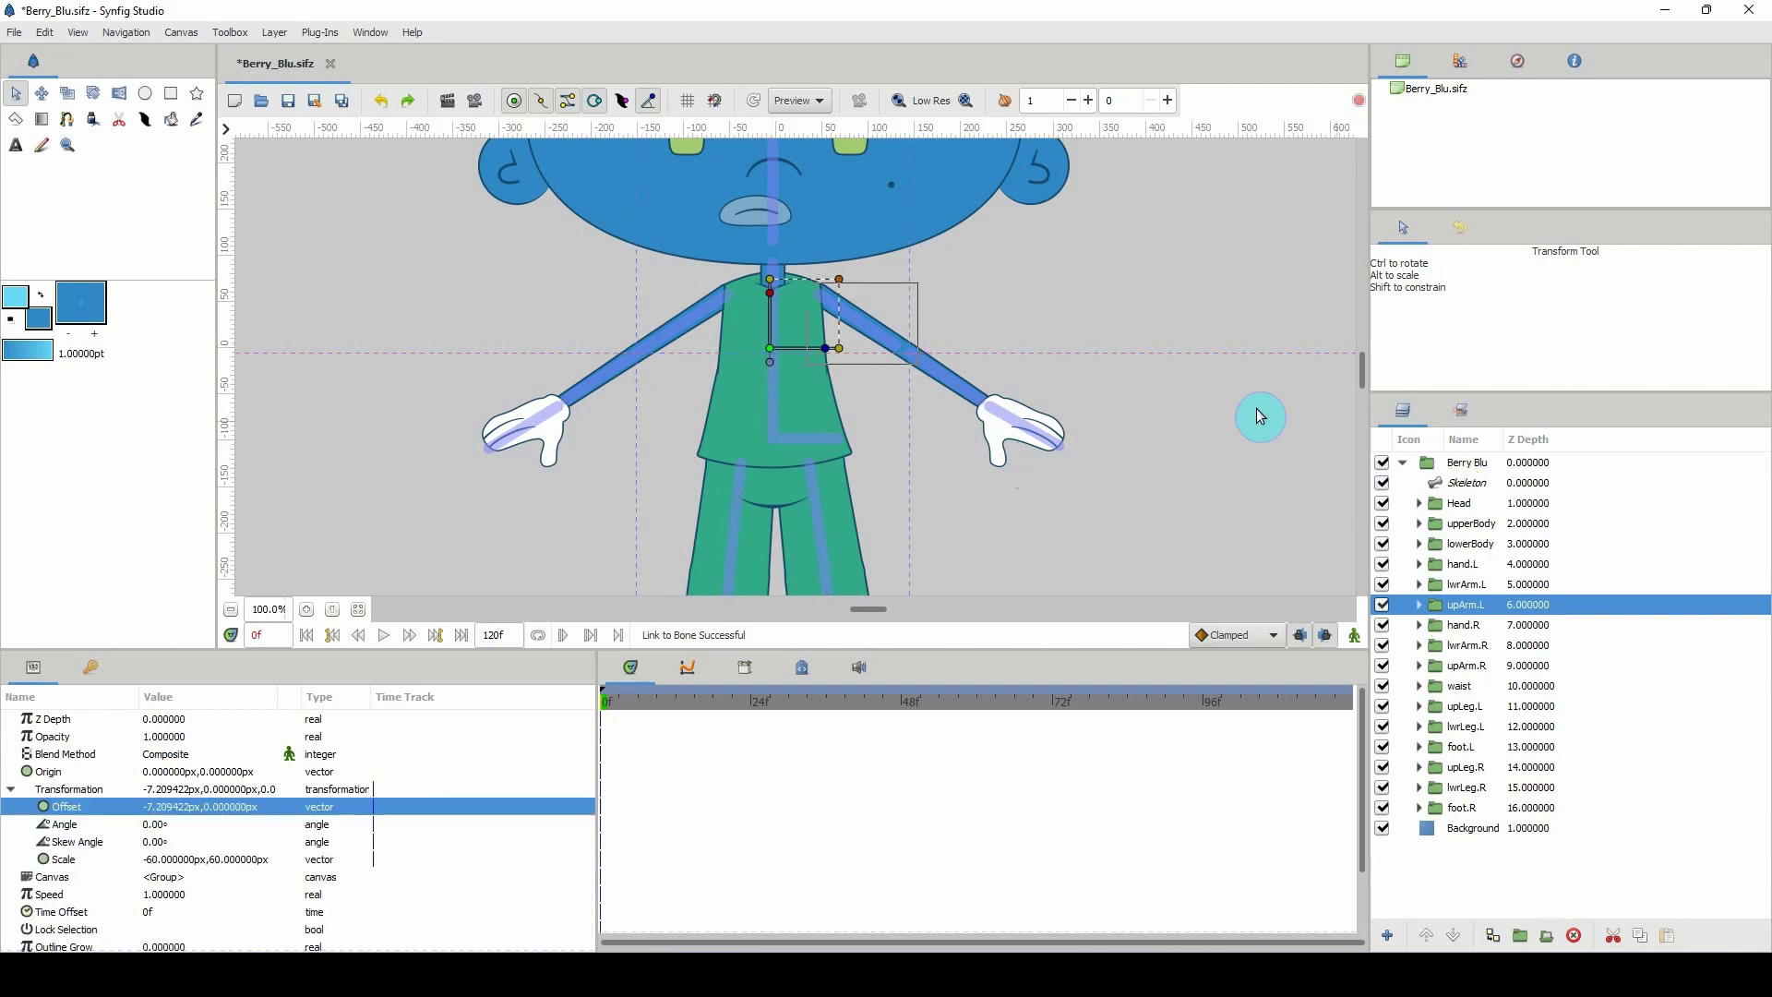
pyautogui.keyDown('ctrl'); pyautogui.click(1467, 483); pyautogui.keyUp('ctrl')
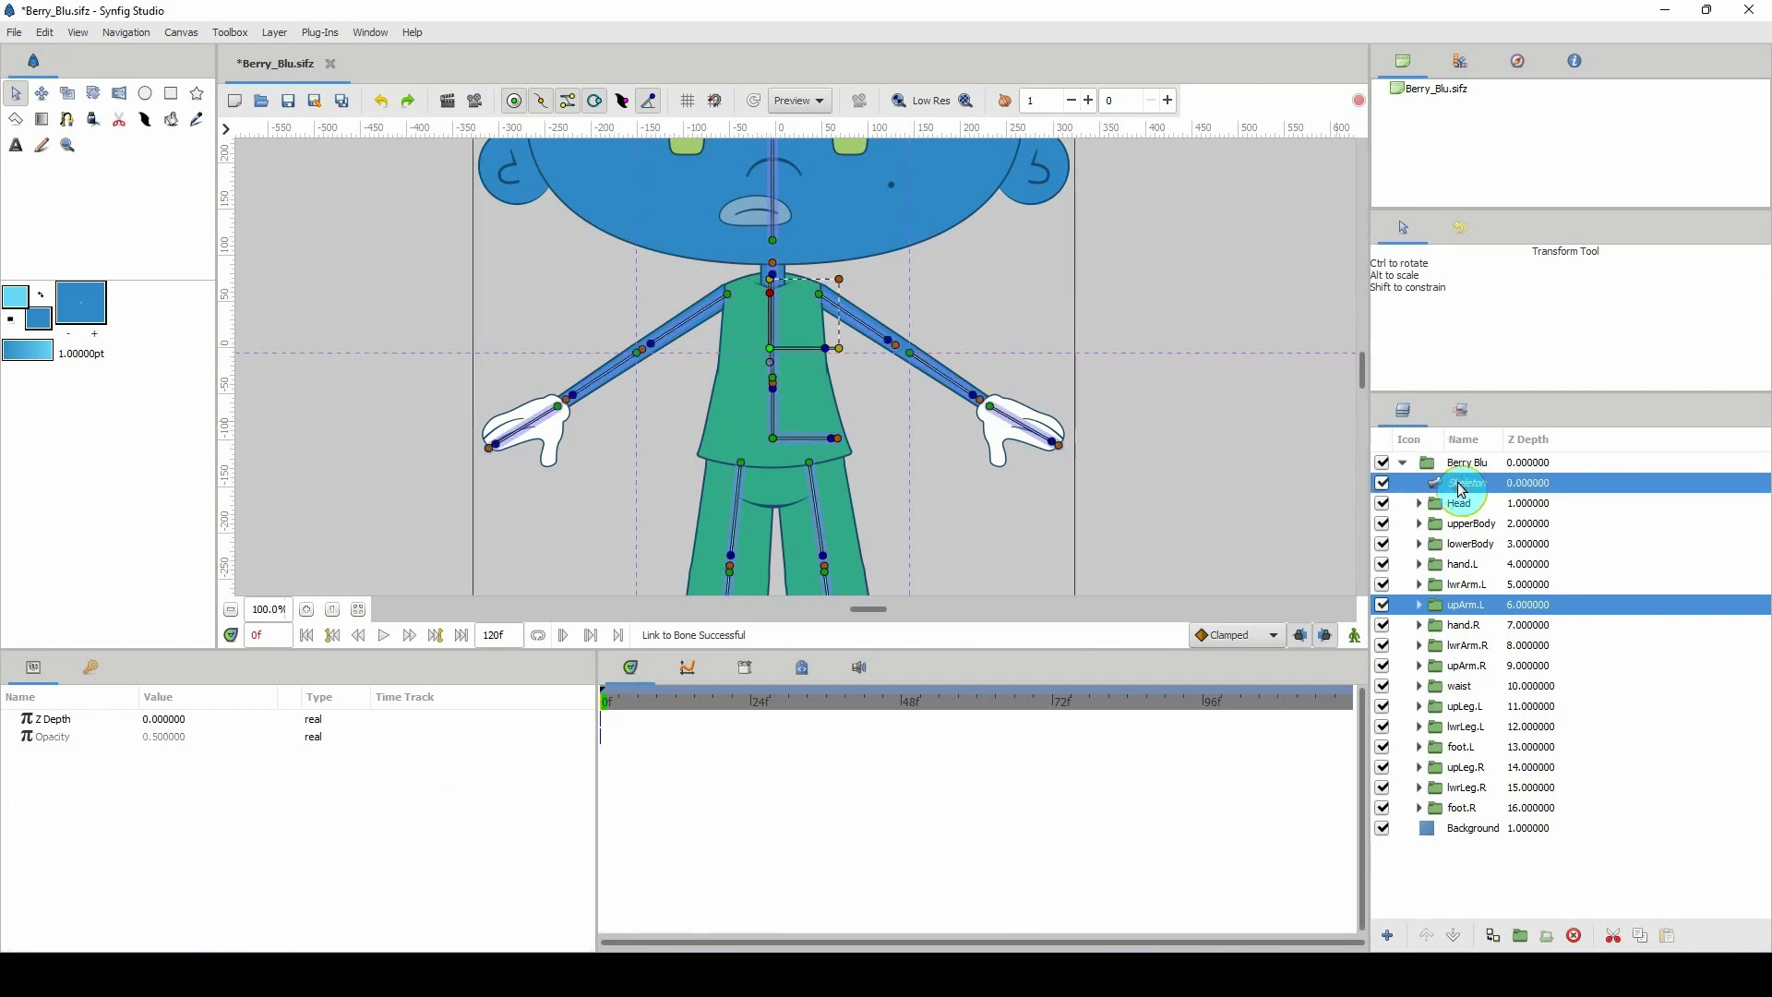
pyautogui.rightClick(884, 345)
pyautogui.click(913, 396)
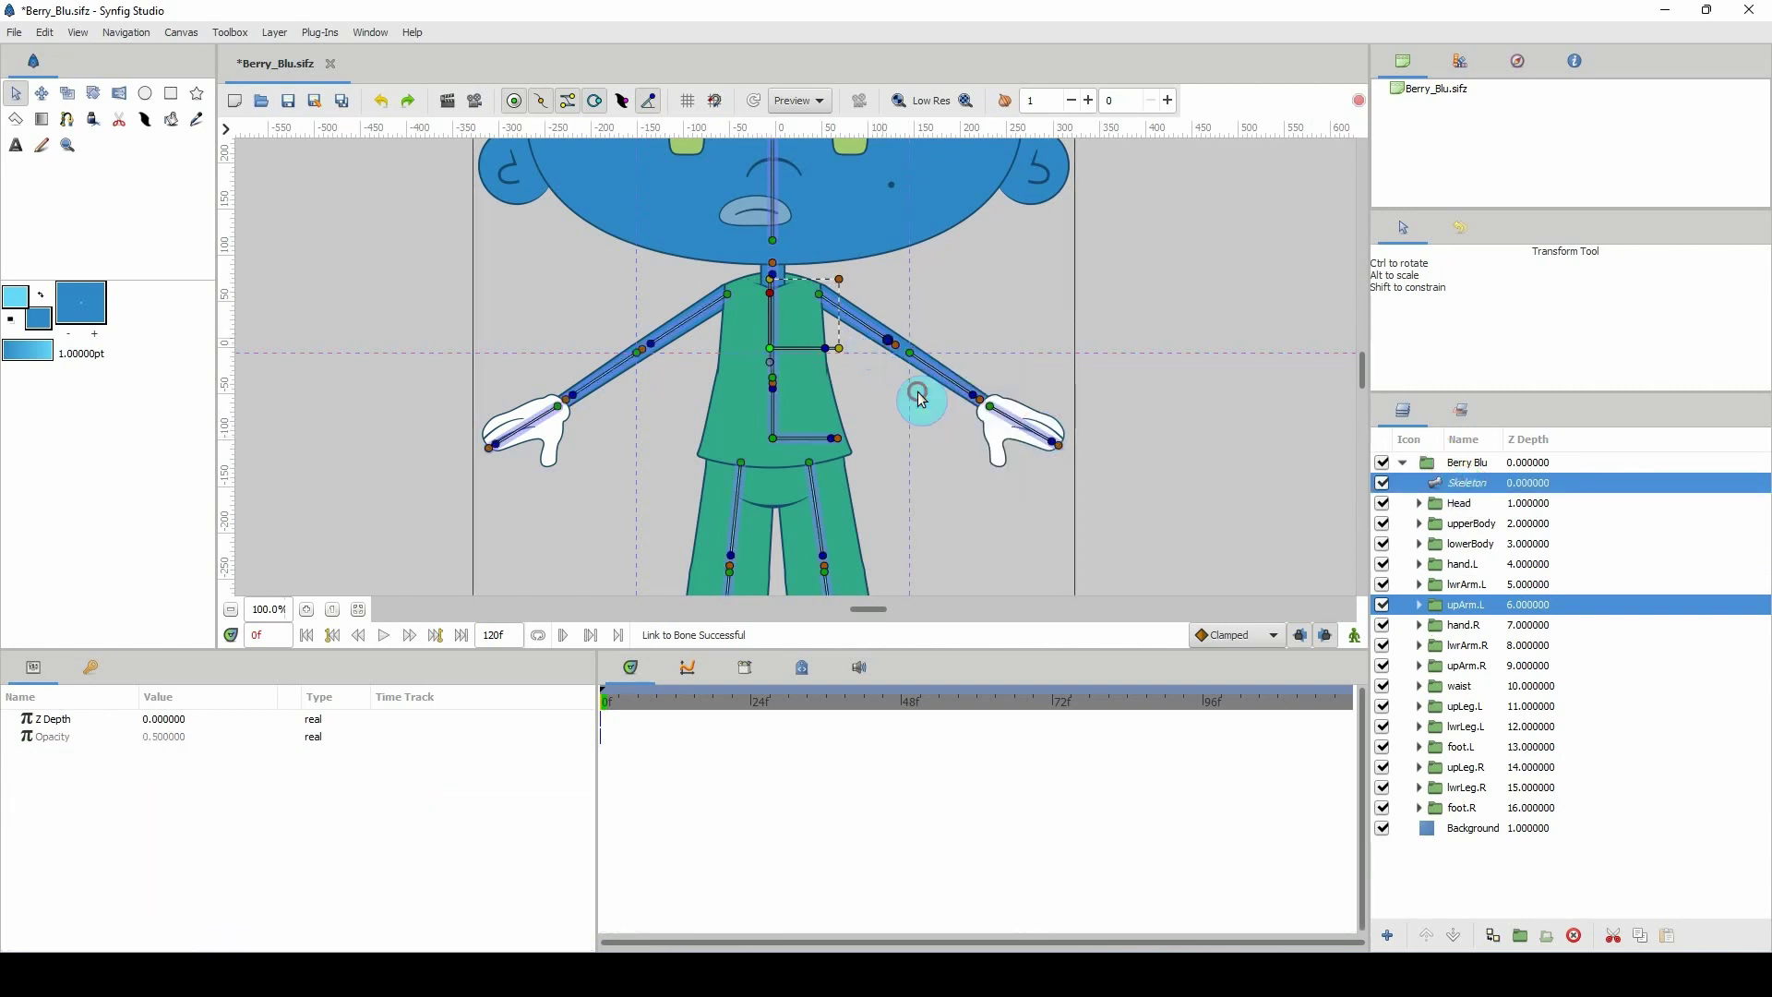
pyautogui.click(1445, 631)
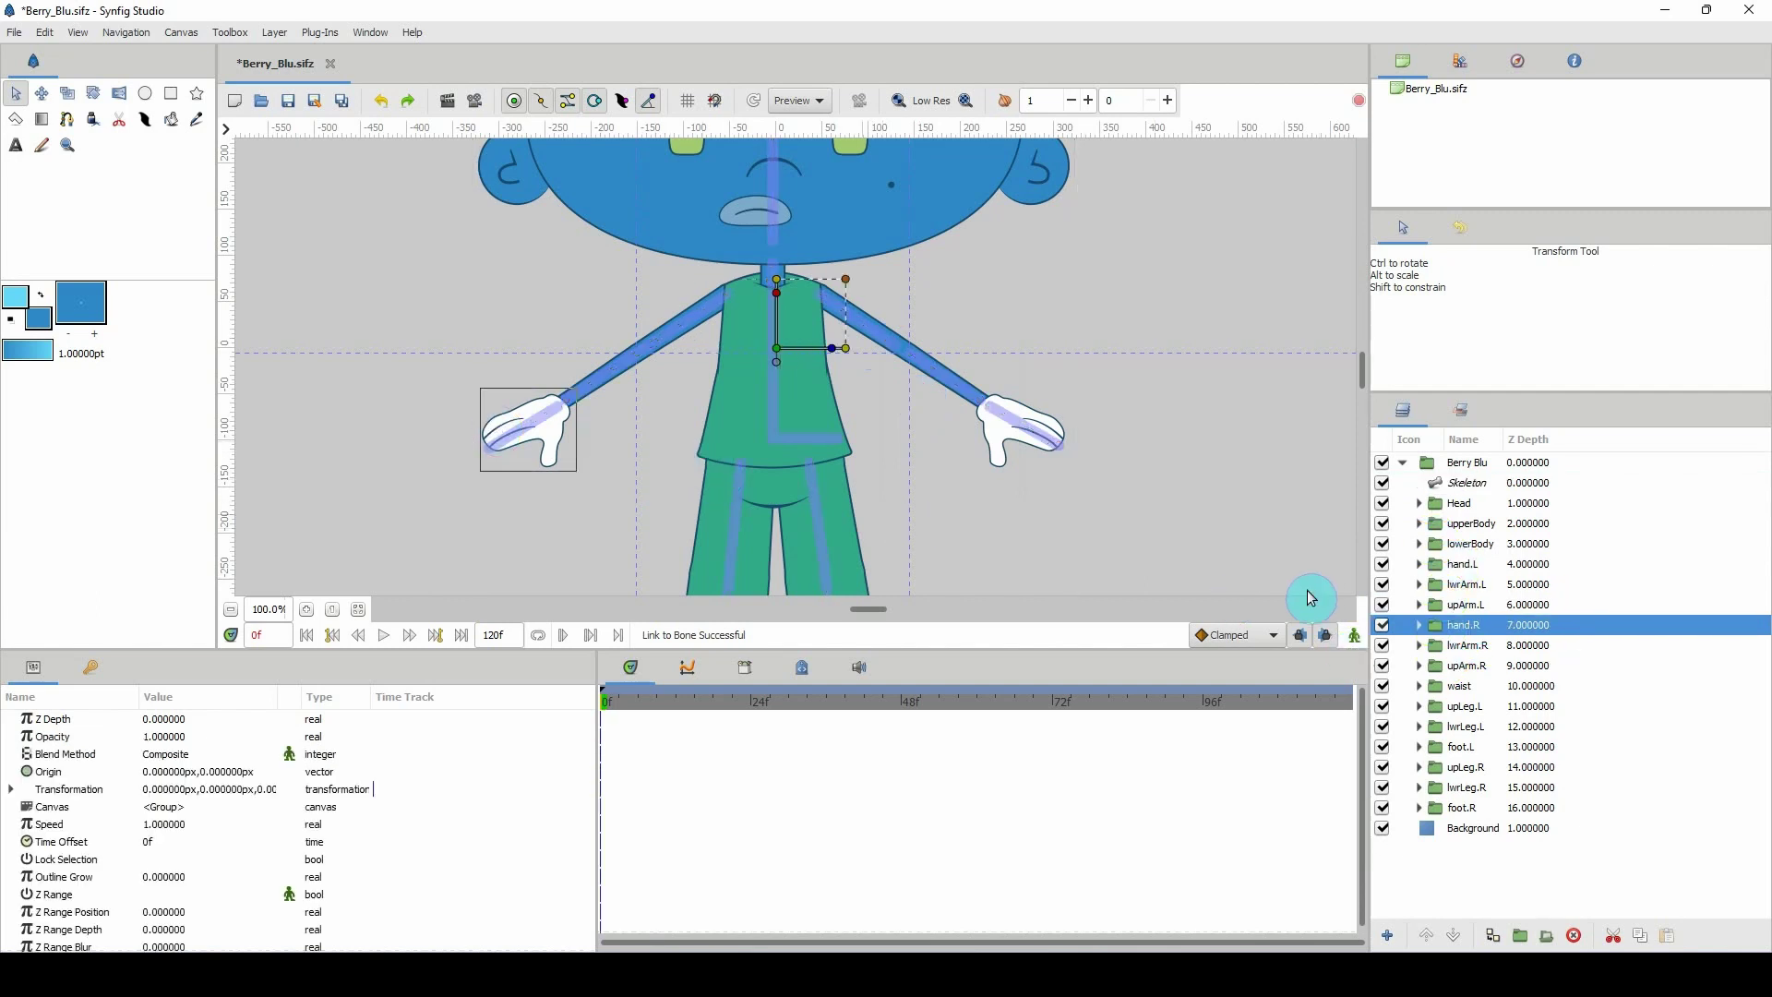
# Link the hand.R group's offset and angle to the right hand bone.
pyautogui.click(777, 350)
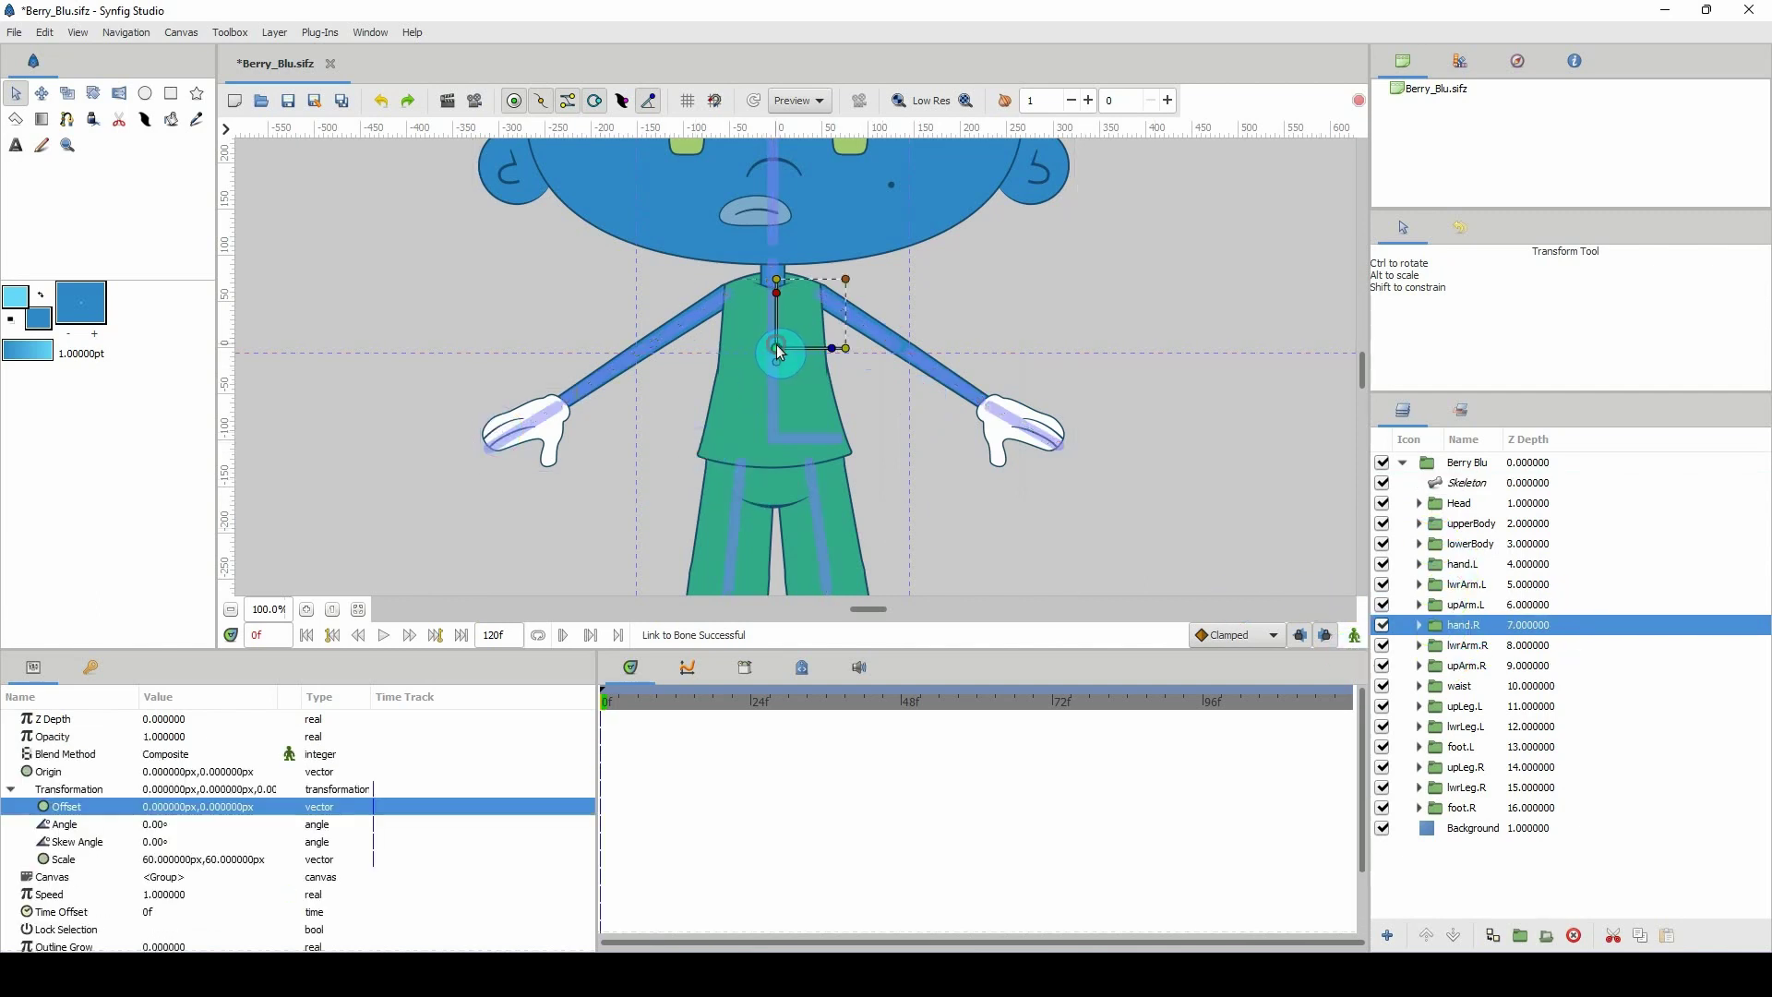
pyautogui.click(831, 350)
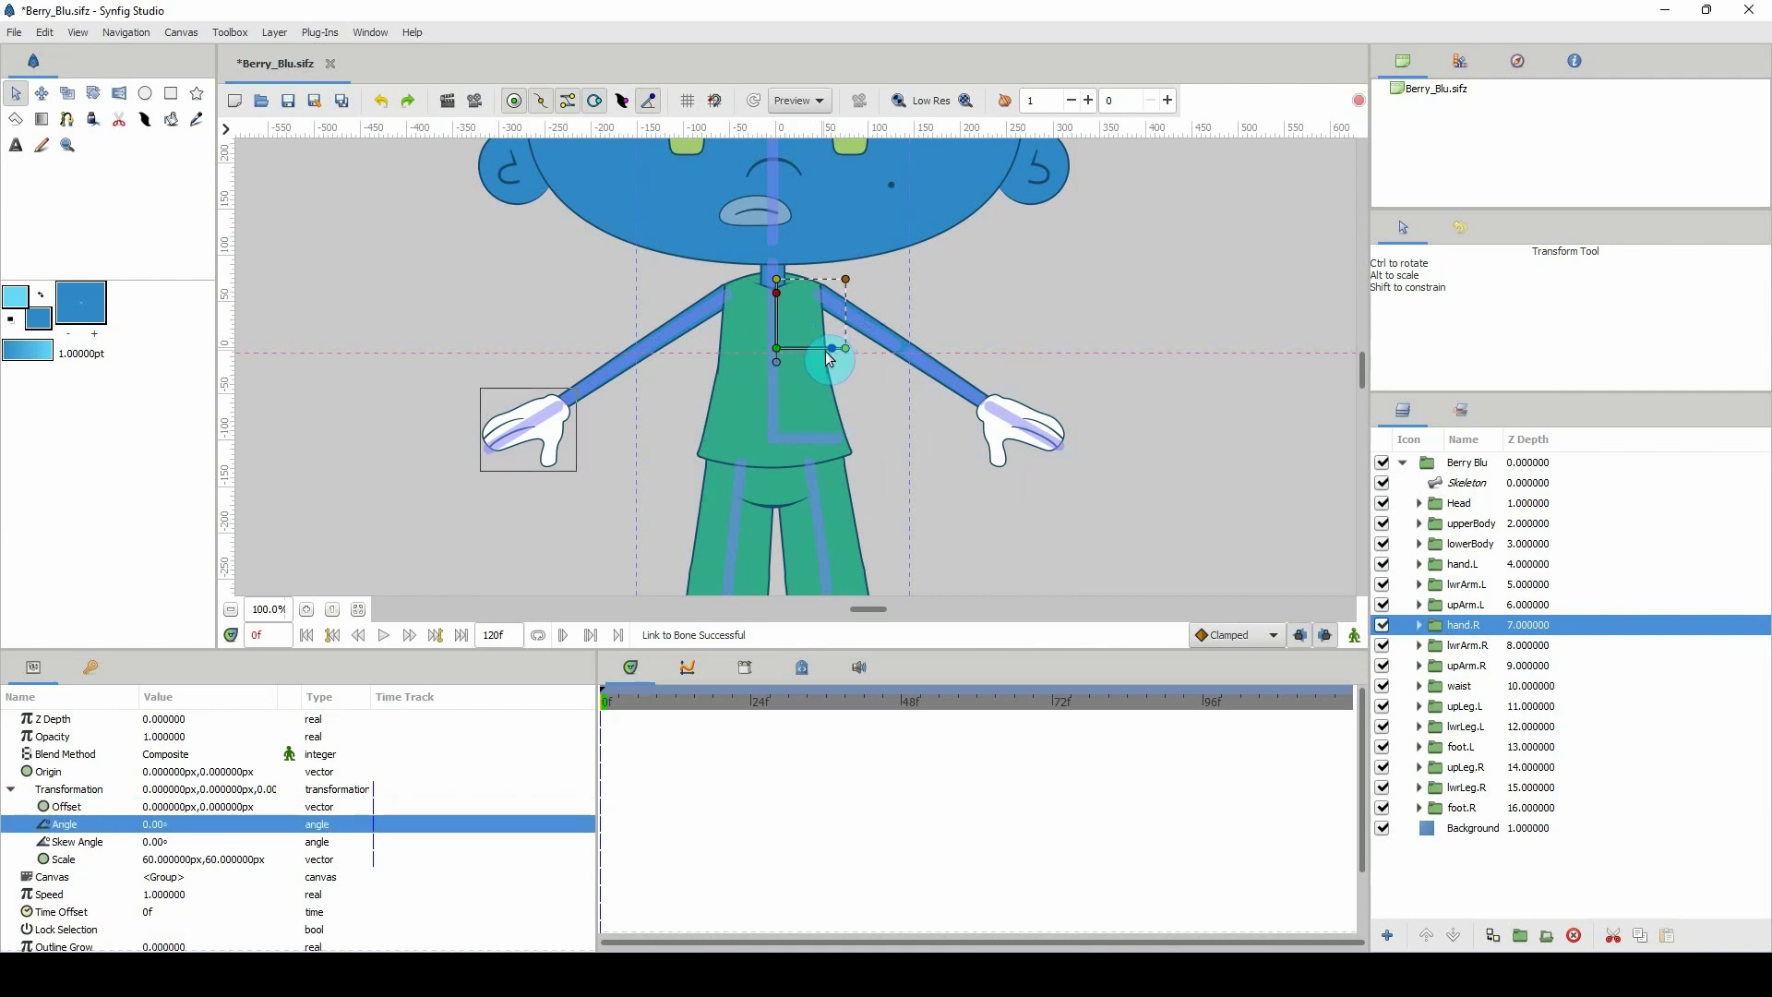
pyautogui.click(1458, 488)
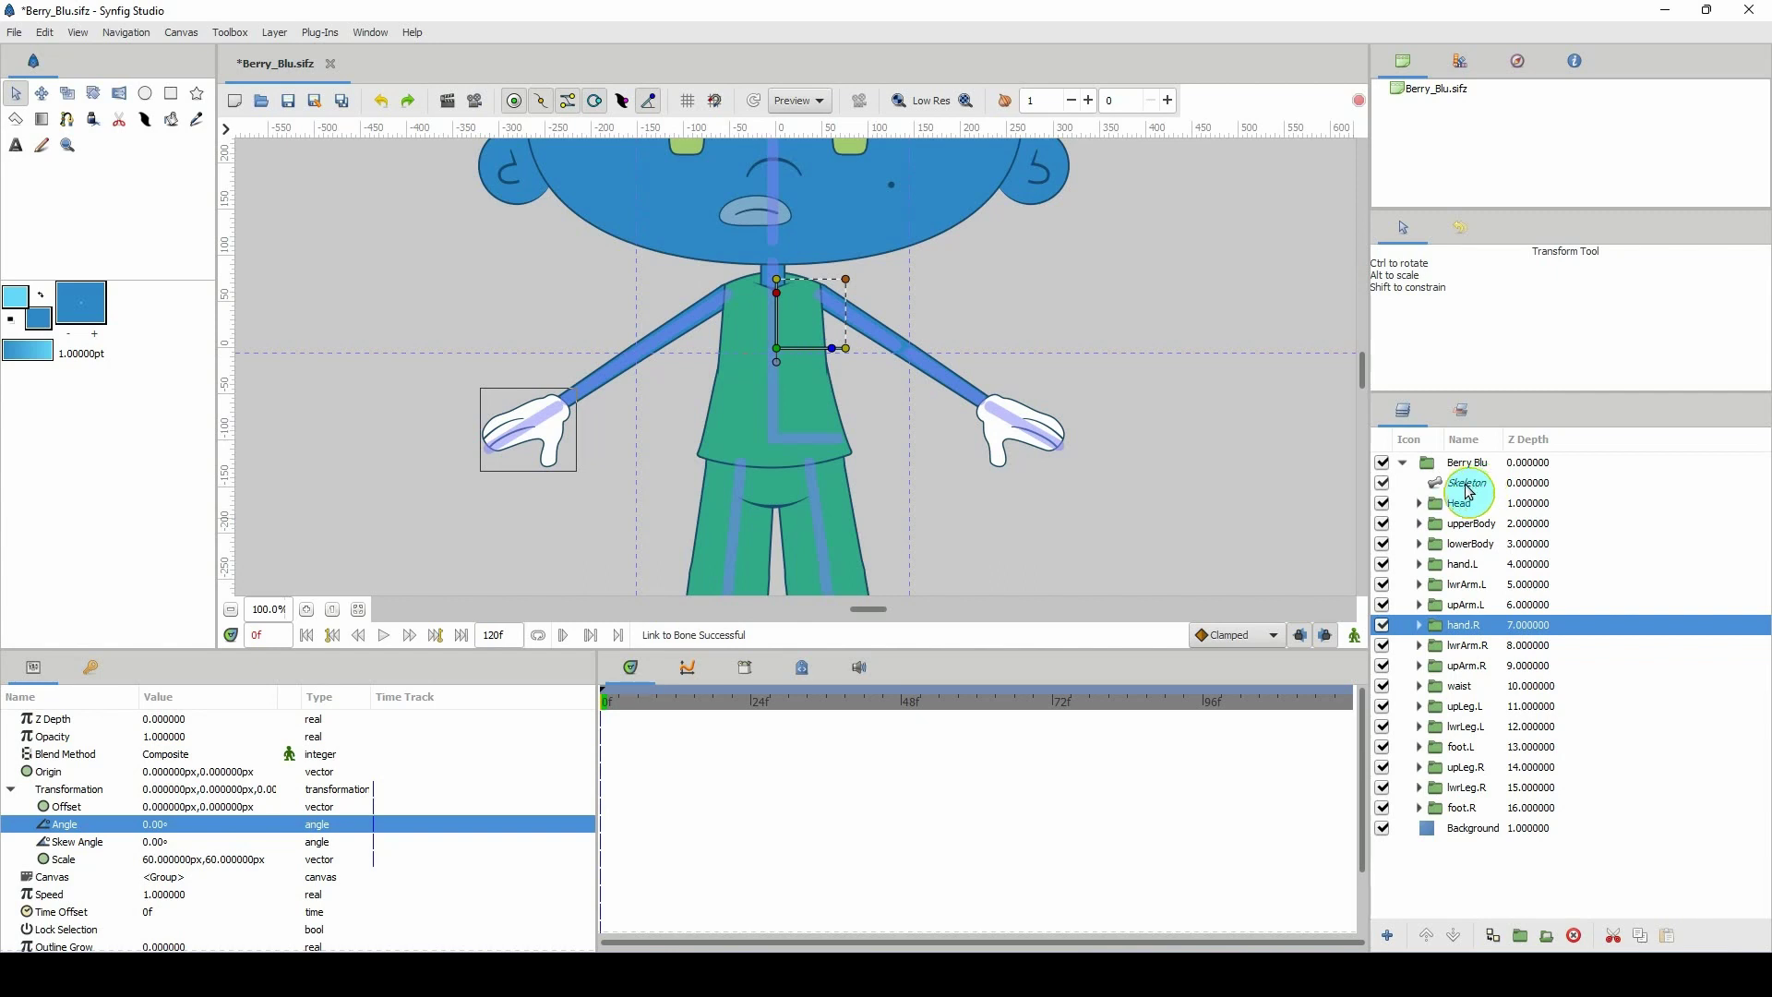
pyautogui.keyDown('ctrl'); pyautogui.click(1468, 487); pyautogui.keyUp('ctrl')
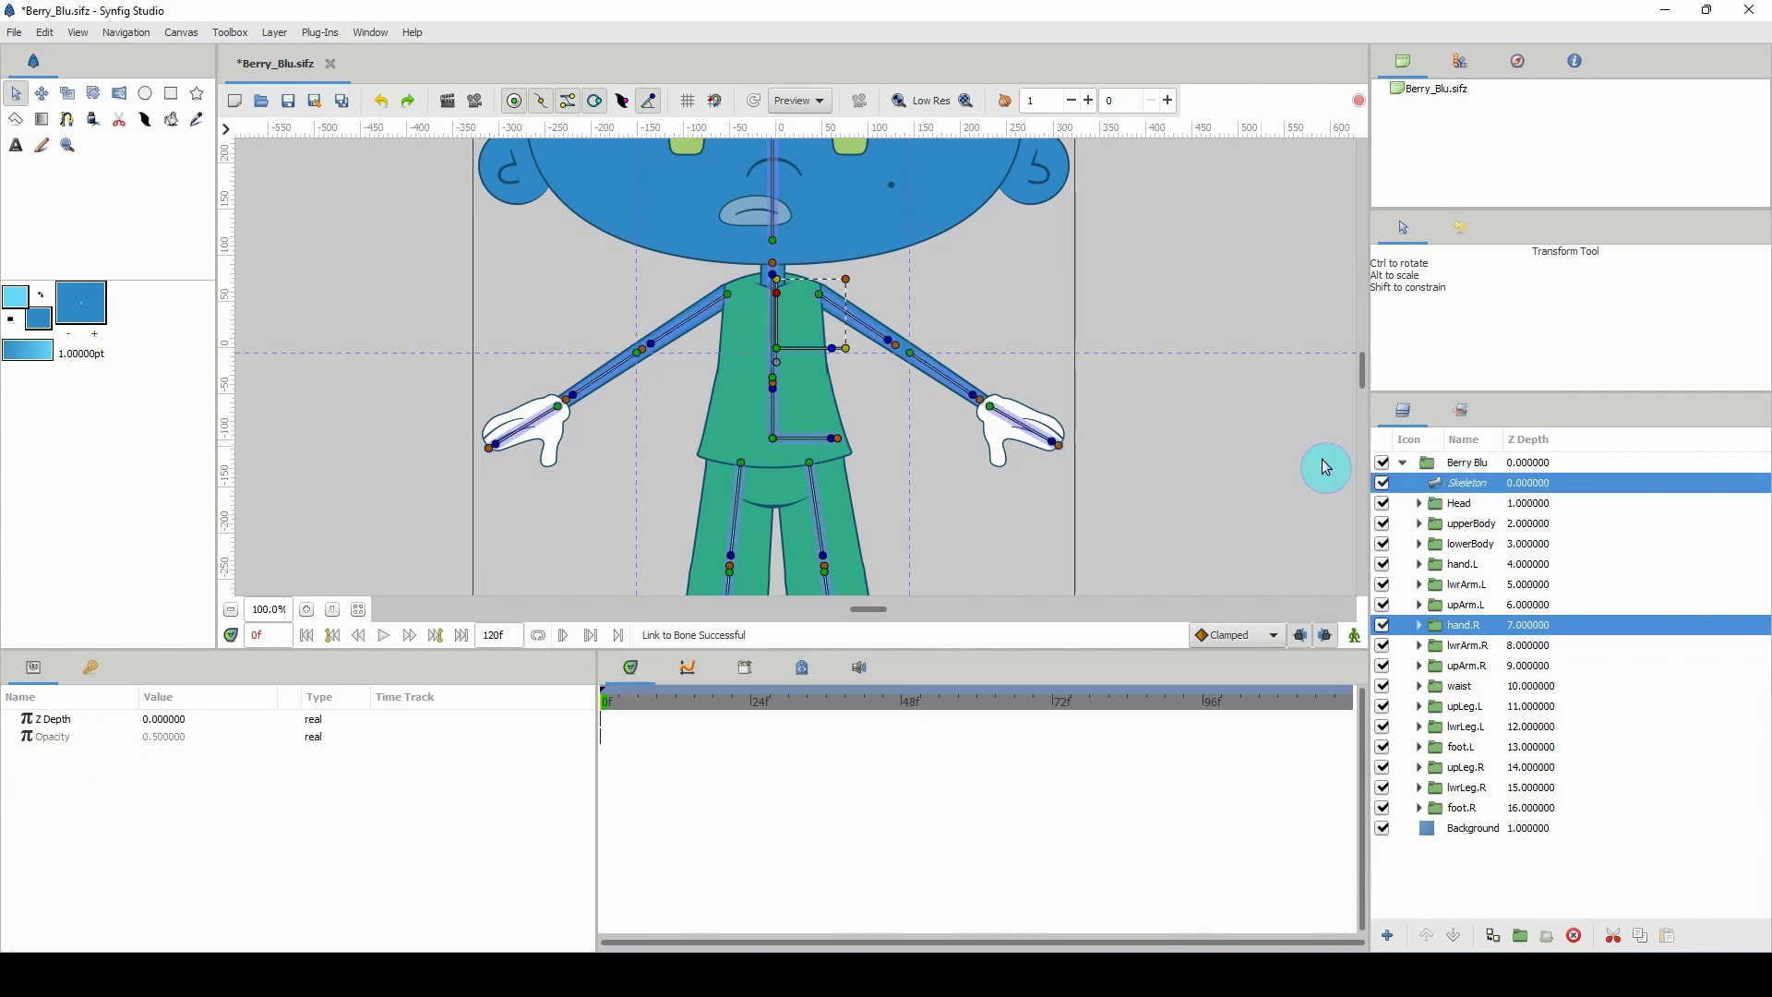
pyautogui.rightClick(503, 450)
pyautogui.click(558, 511)
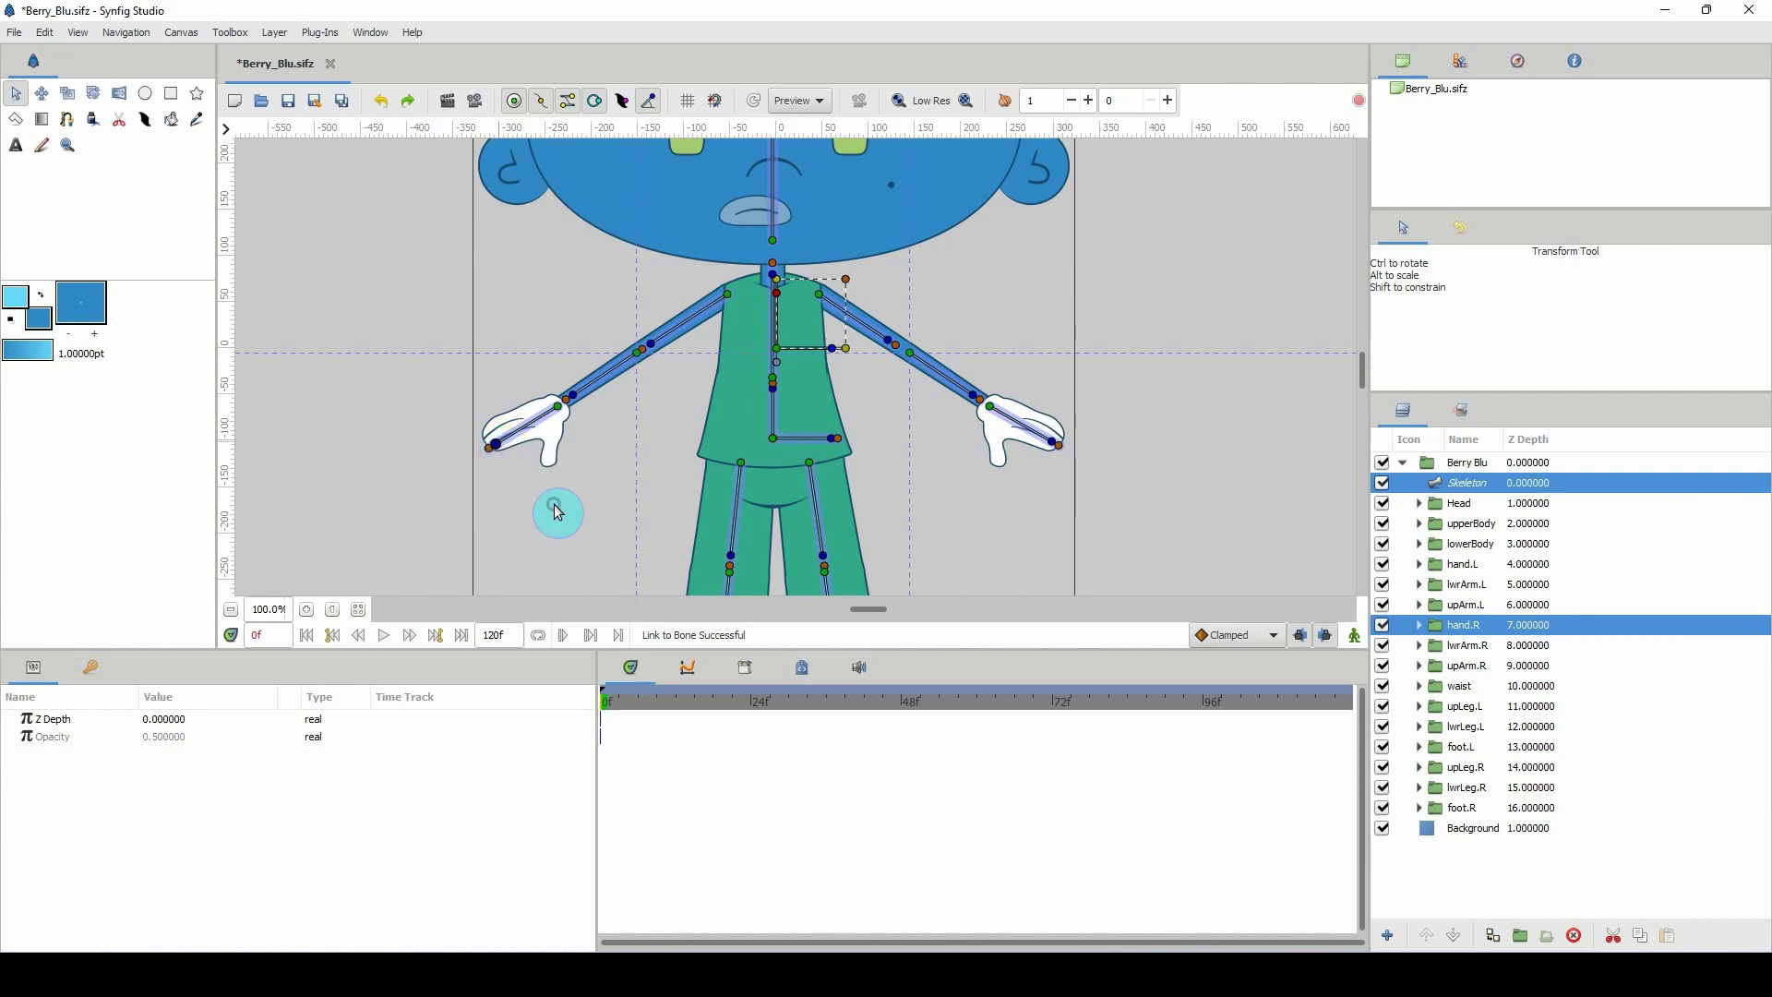
# Link the lwrArm.R group's offset to the right lower-arm bone.
pyautogui.click(1453, 645)
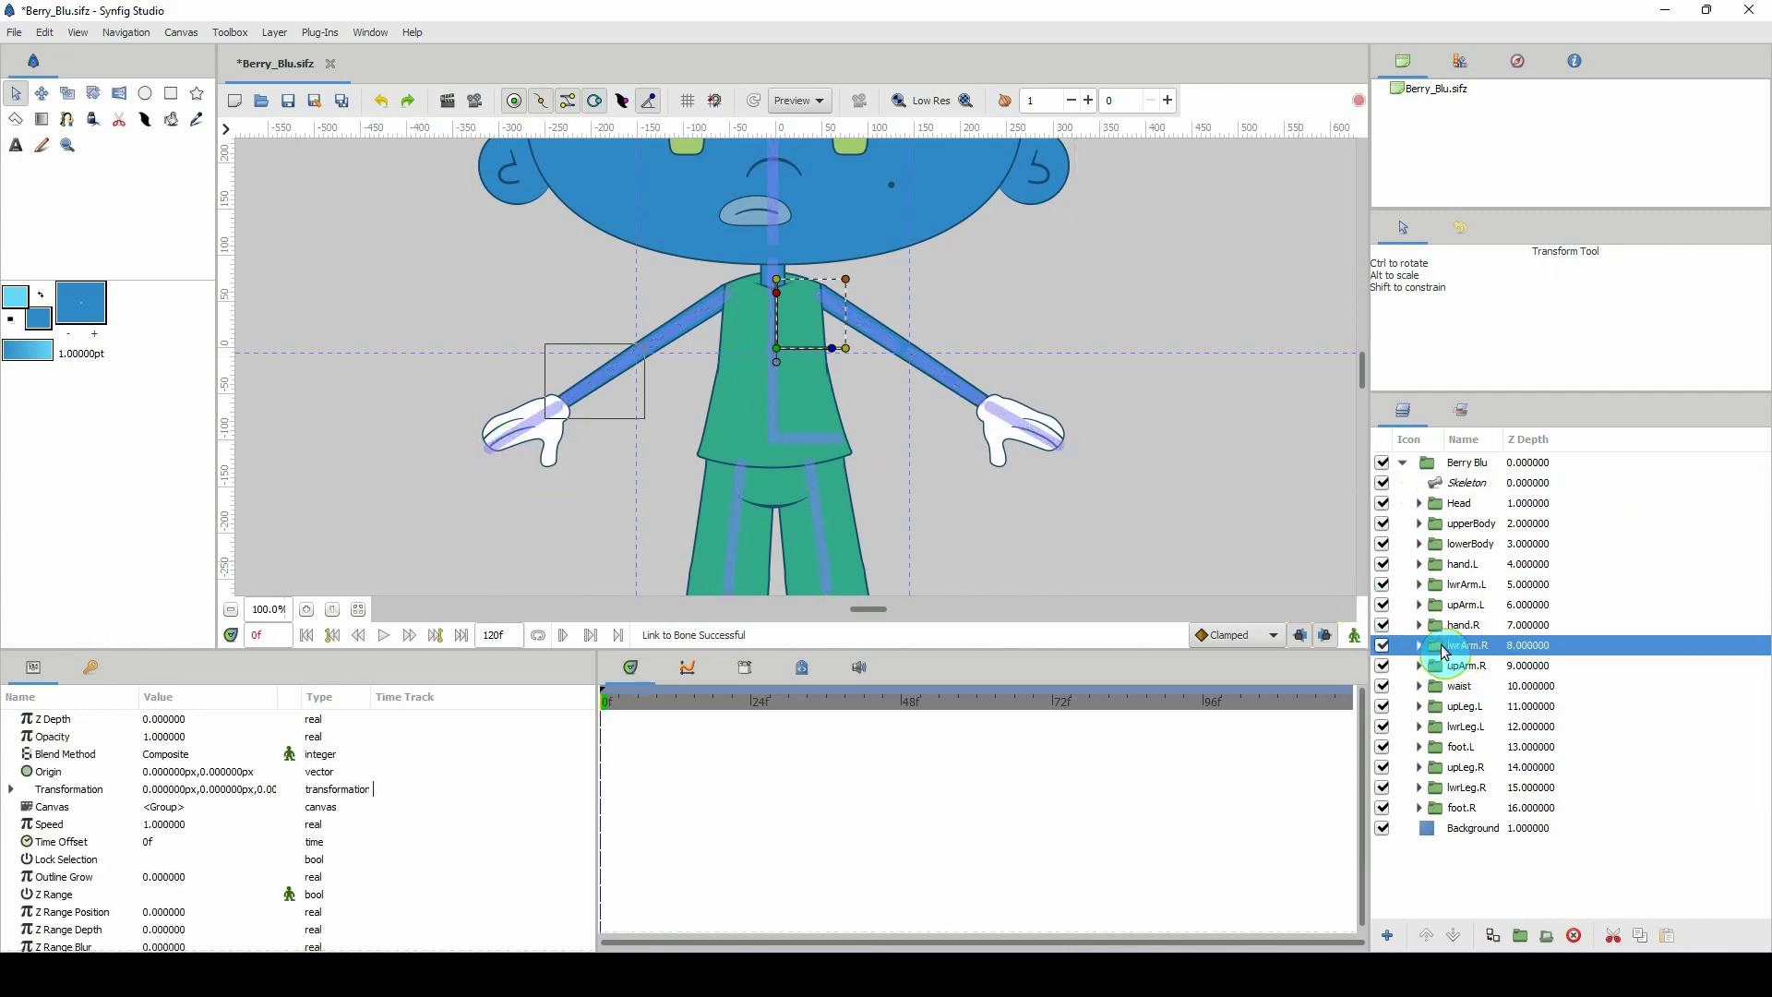
pyautogui.click(776, 348)
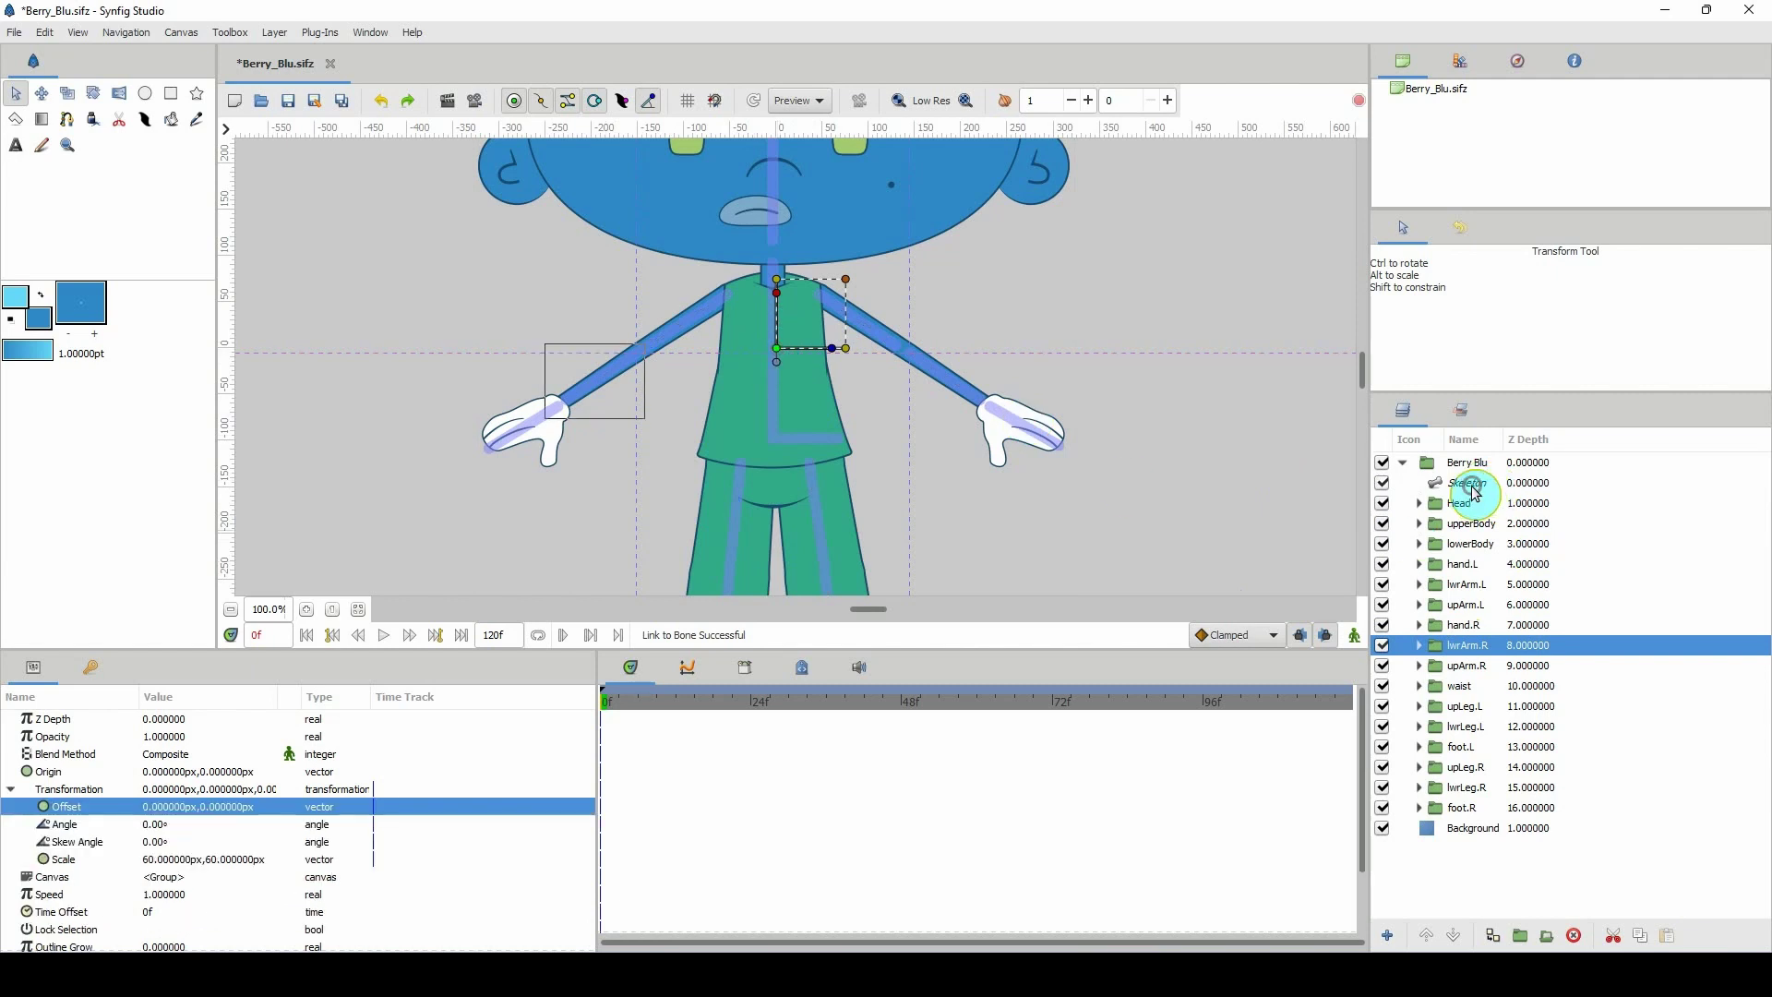
pyautogui.keyDown('ctrl'); pyautogui.click(1469, 483); pyautogui.keyUp('ctrl')
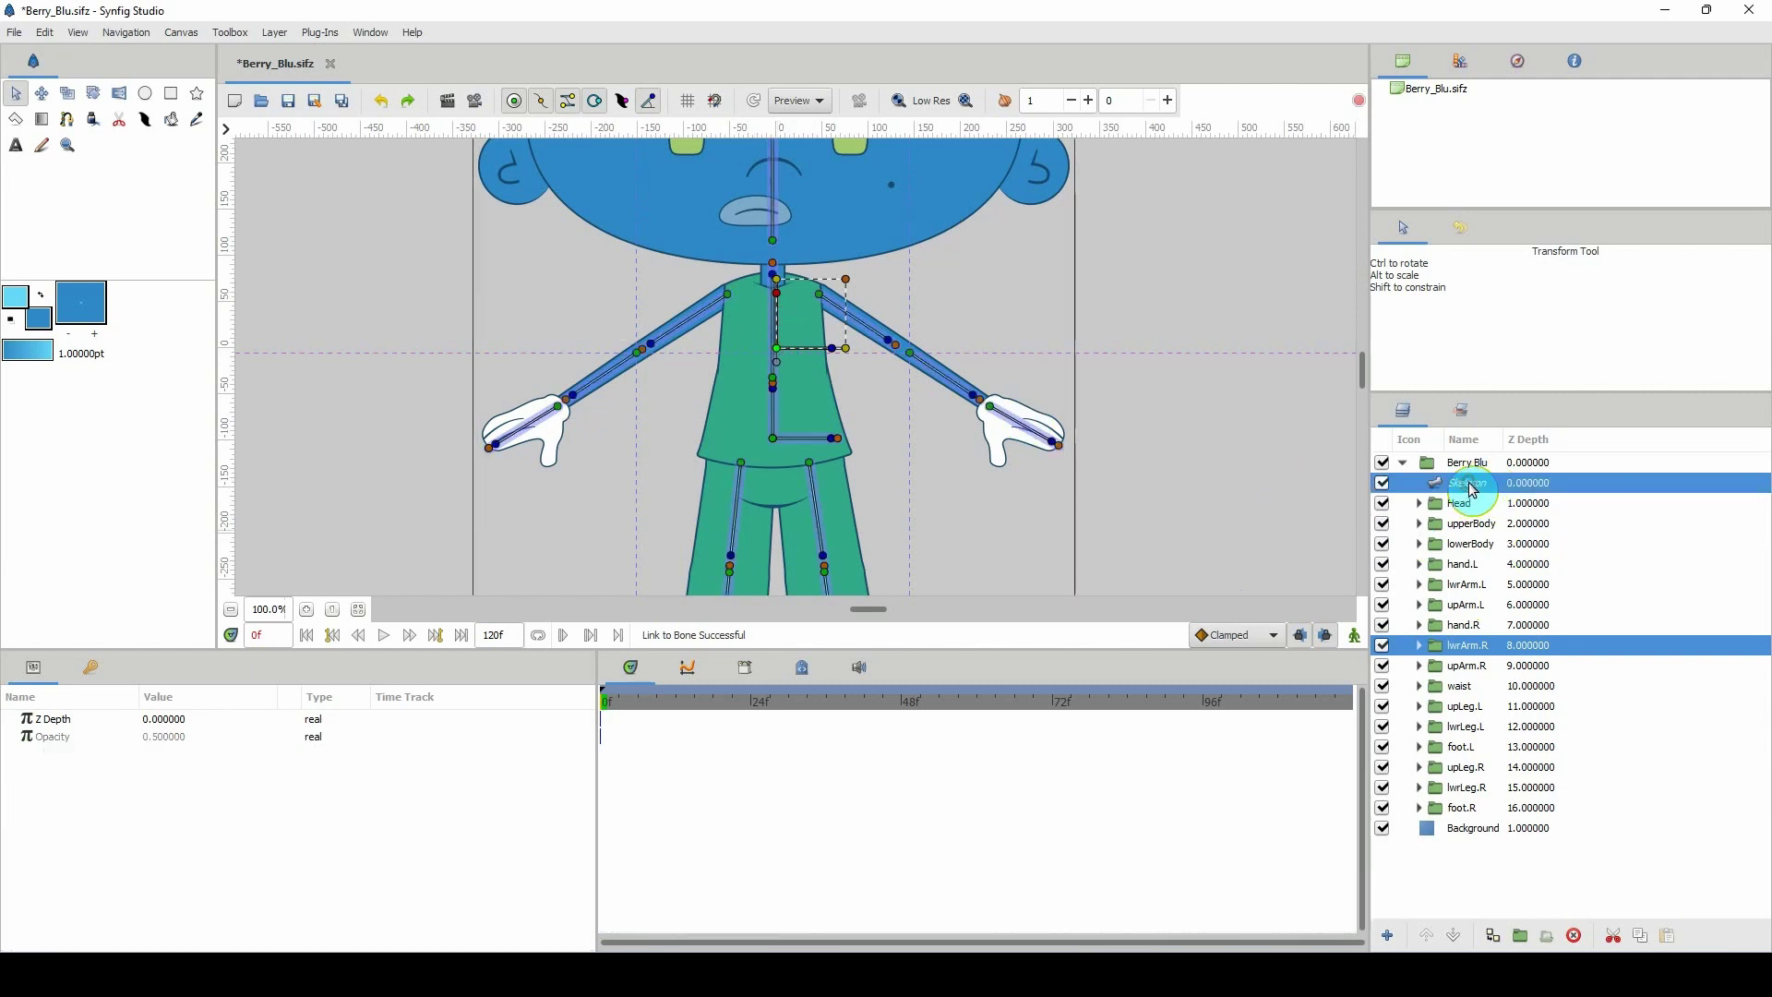
pyautogui.rightClick(572, 400)
pyautogui.click(620, 453)
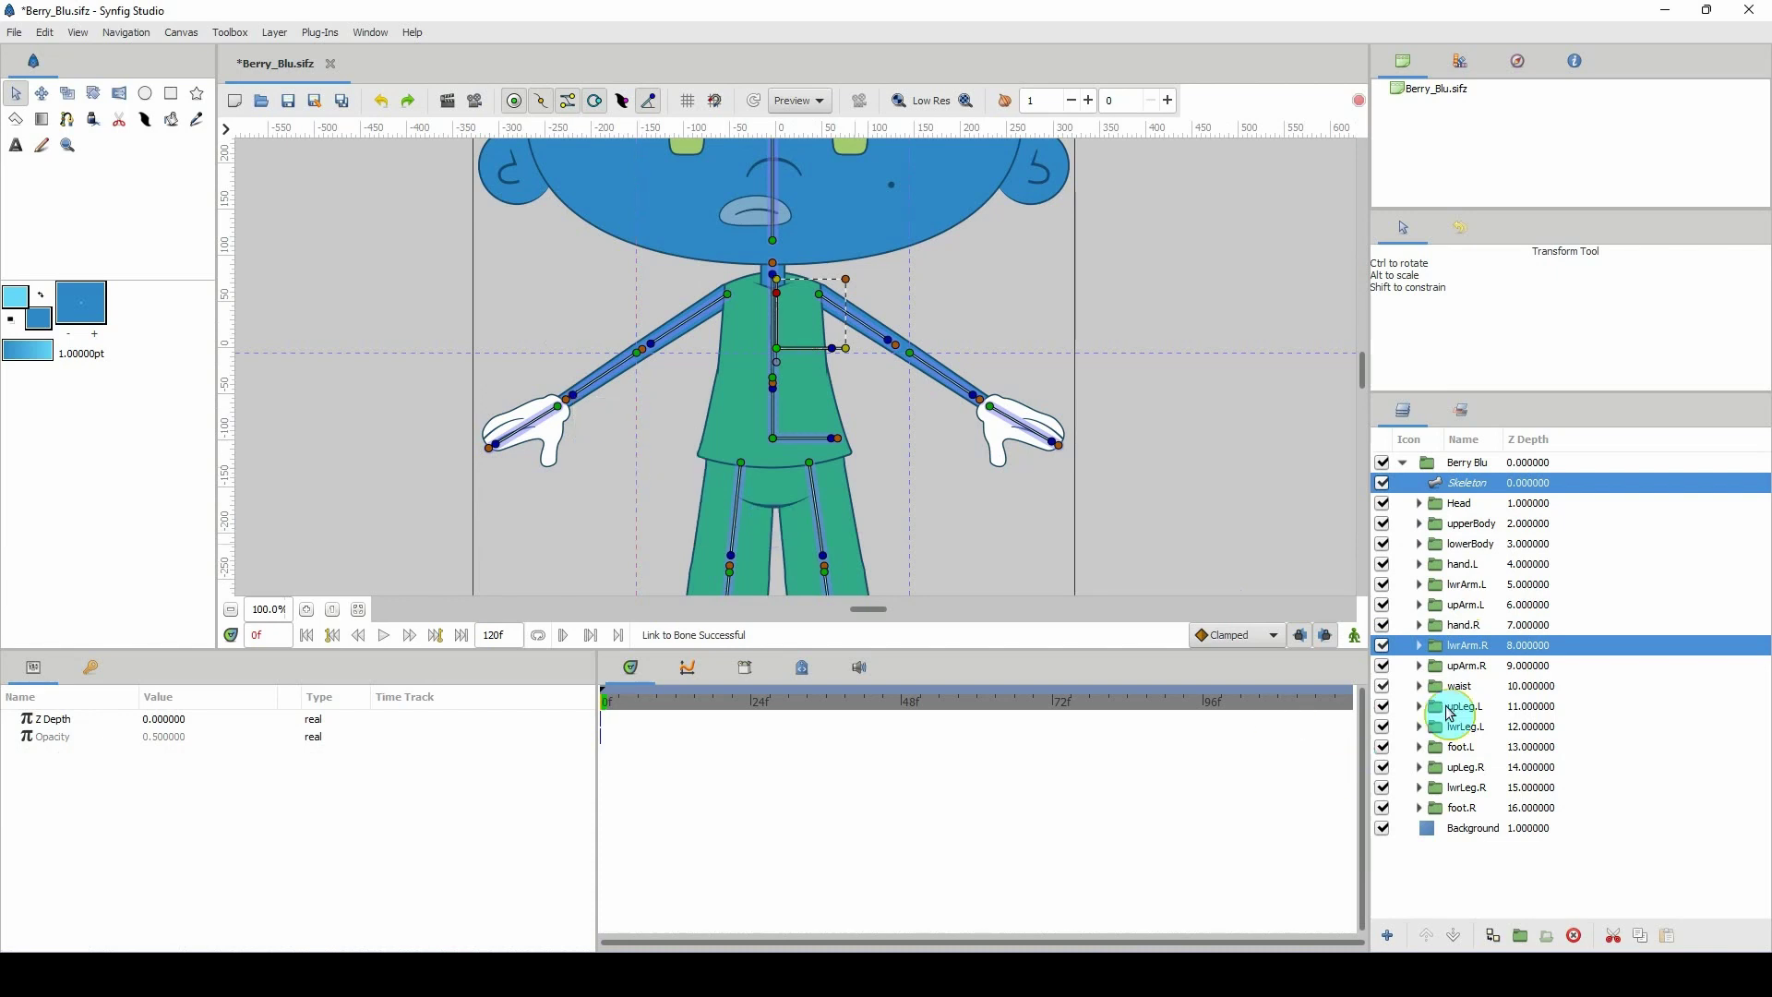
# Link the upArm.R group's offset to the right upper-arm bone.
pyautogui.click(1445, 670)
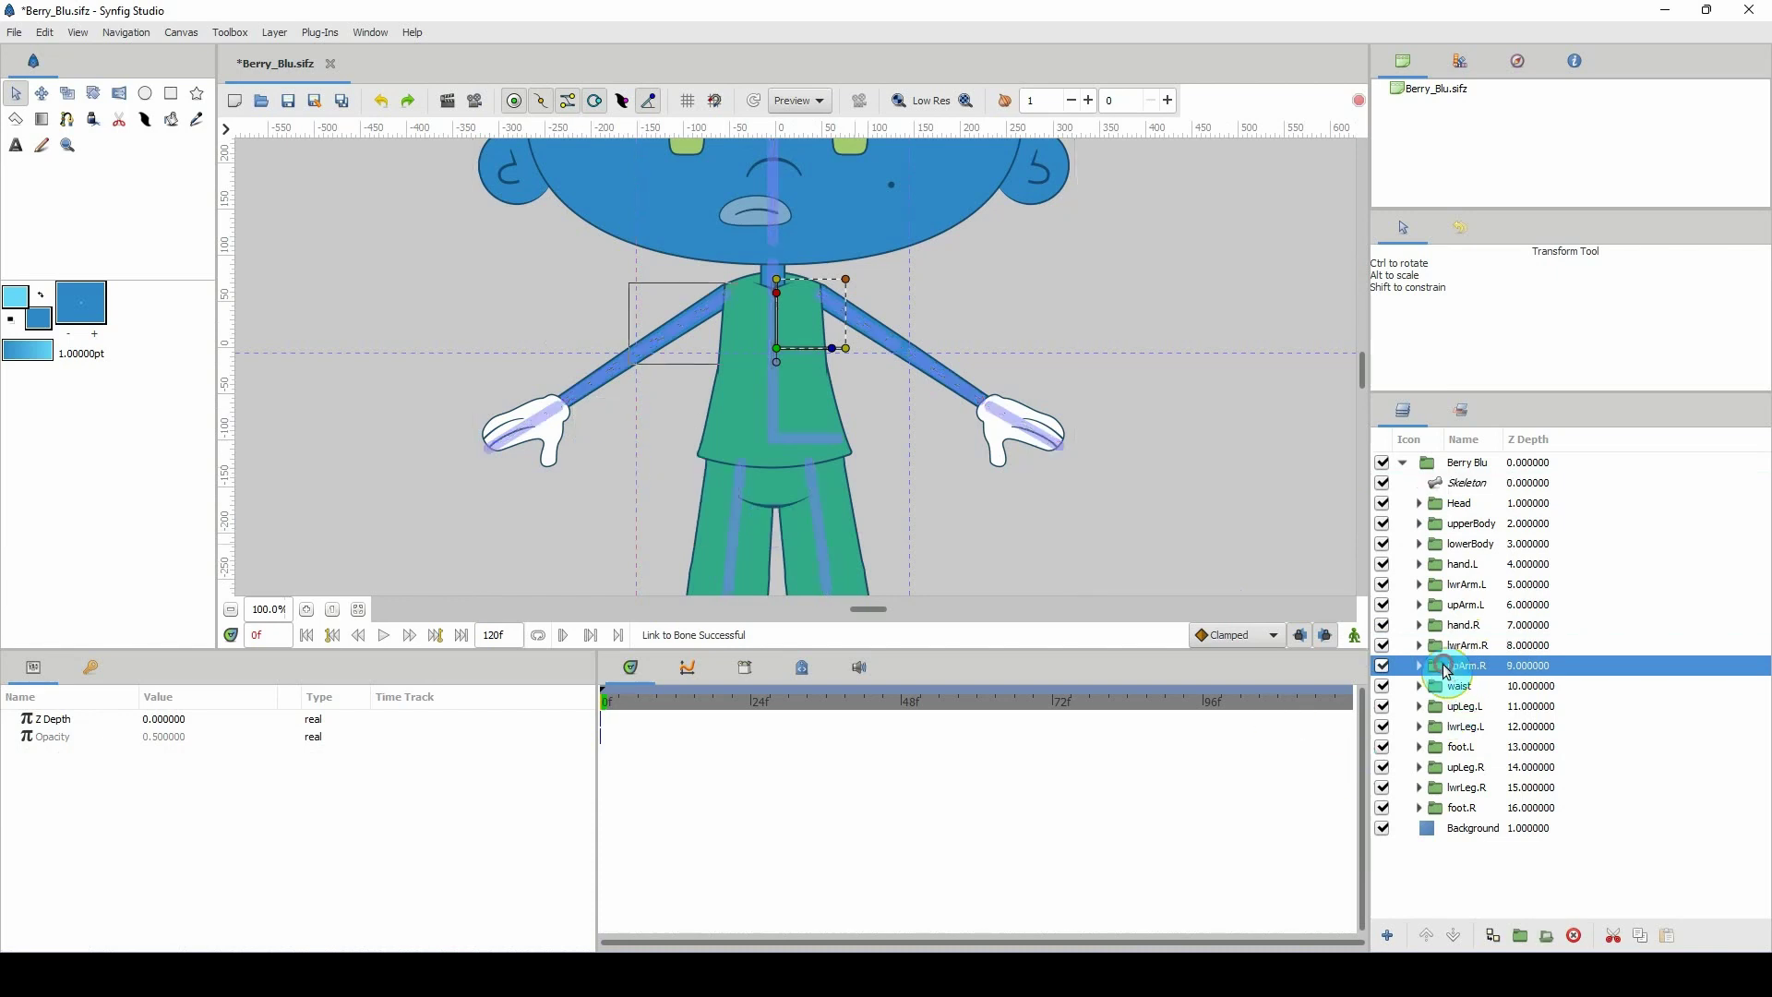
pyautogui.click(777, 351)
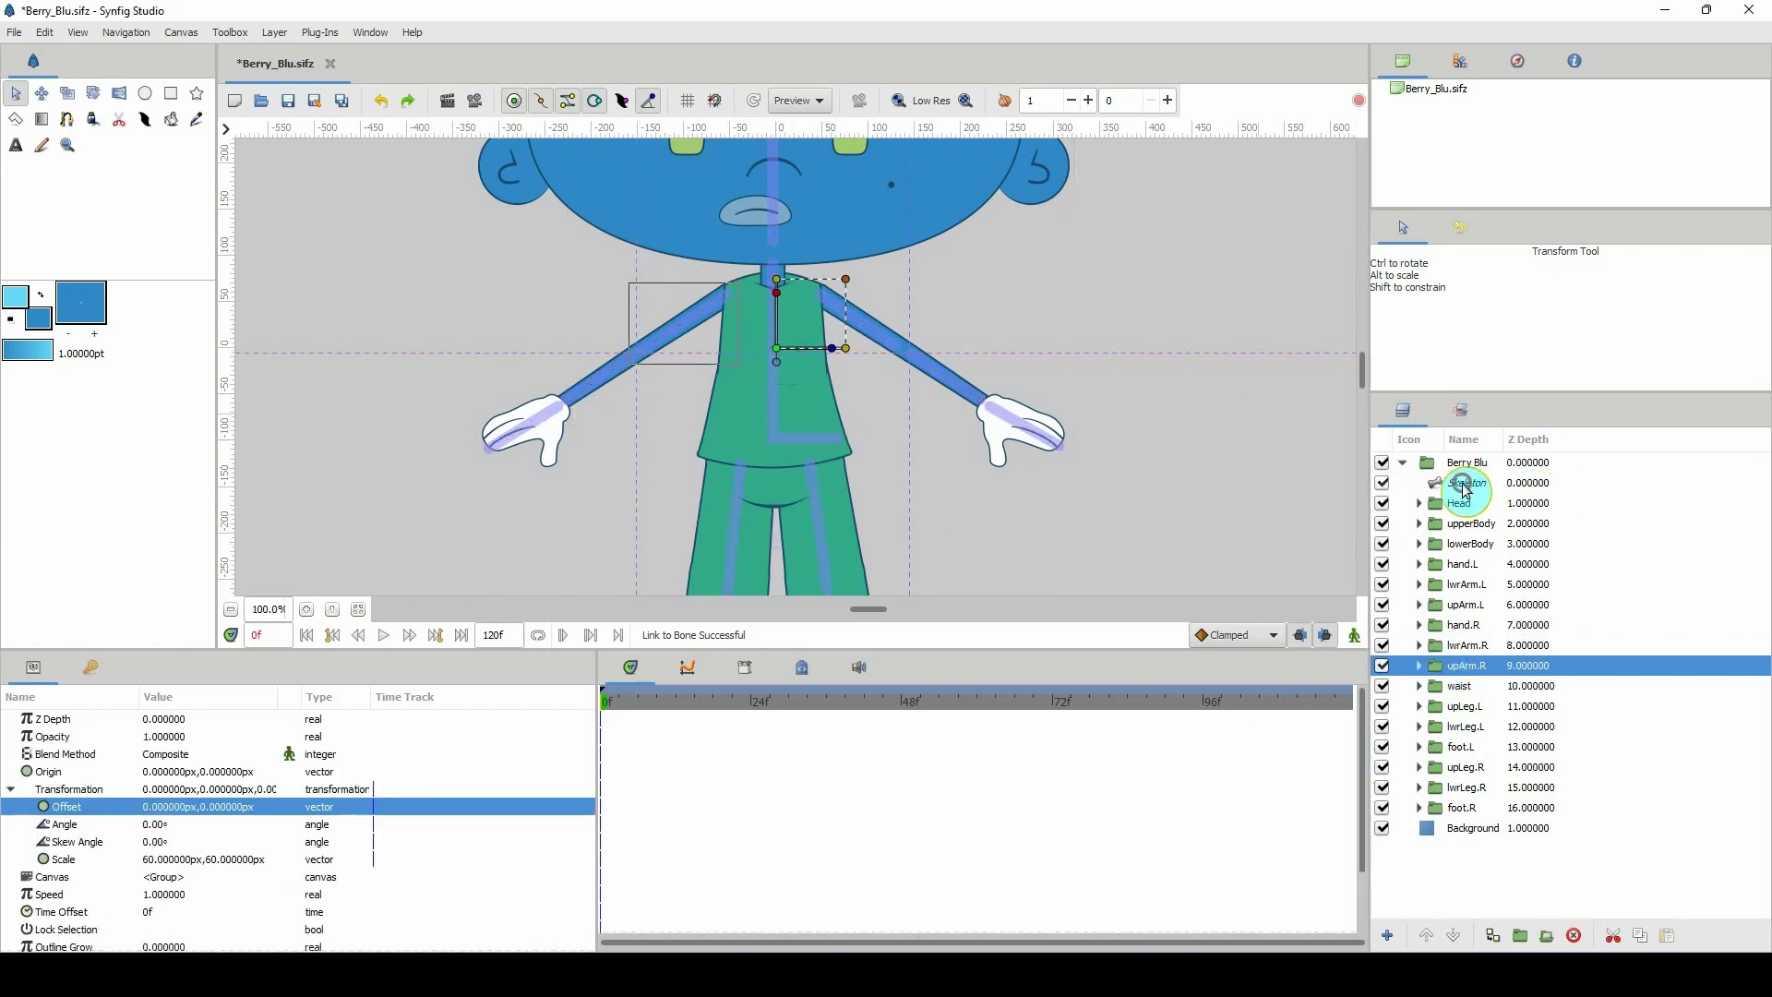
pyautogui.keyDown('ctrl'); pyautogui.click(1466, 486); pyautogui.keyUp('ctrl')
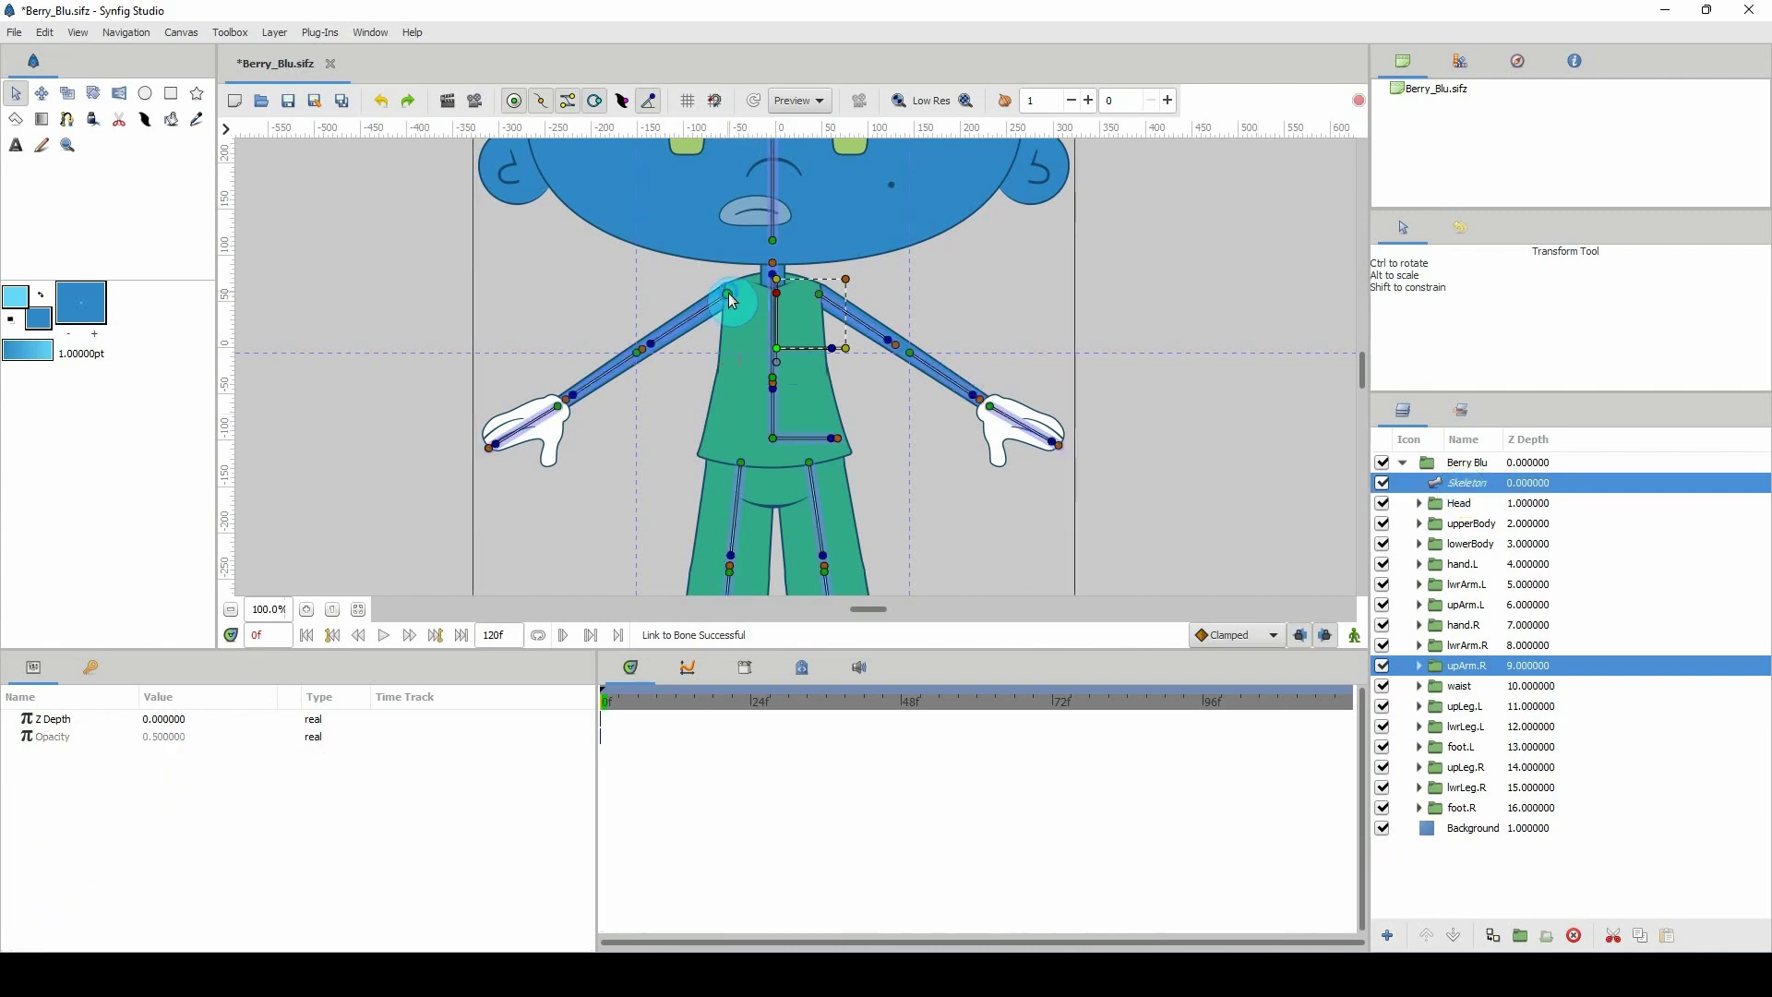
pyautogui.rightClick(729, 298)
pyautogui.click(775, 347)
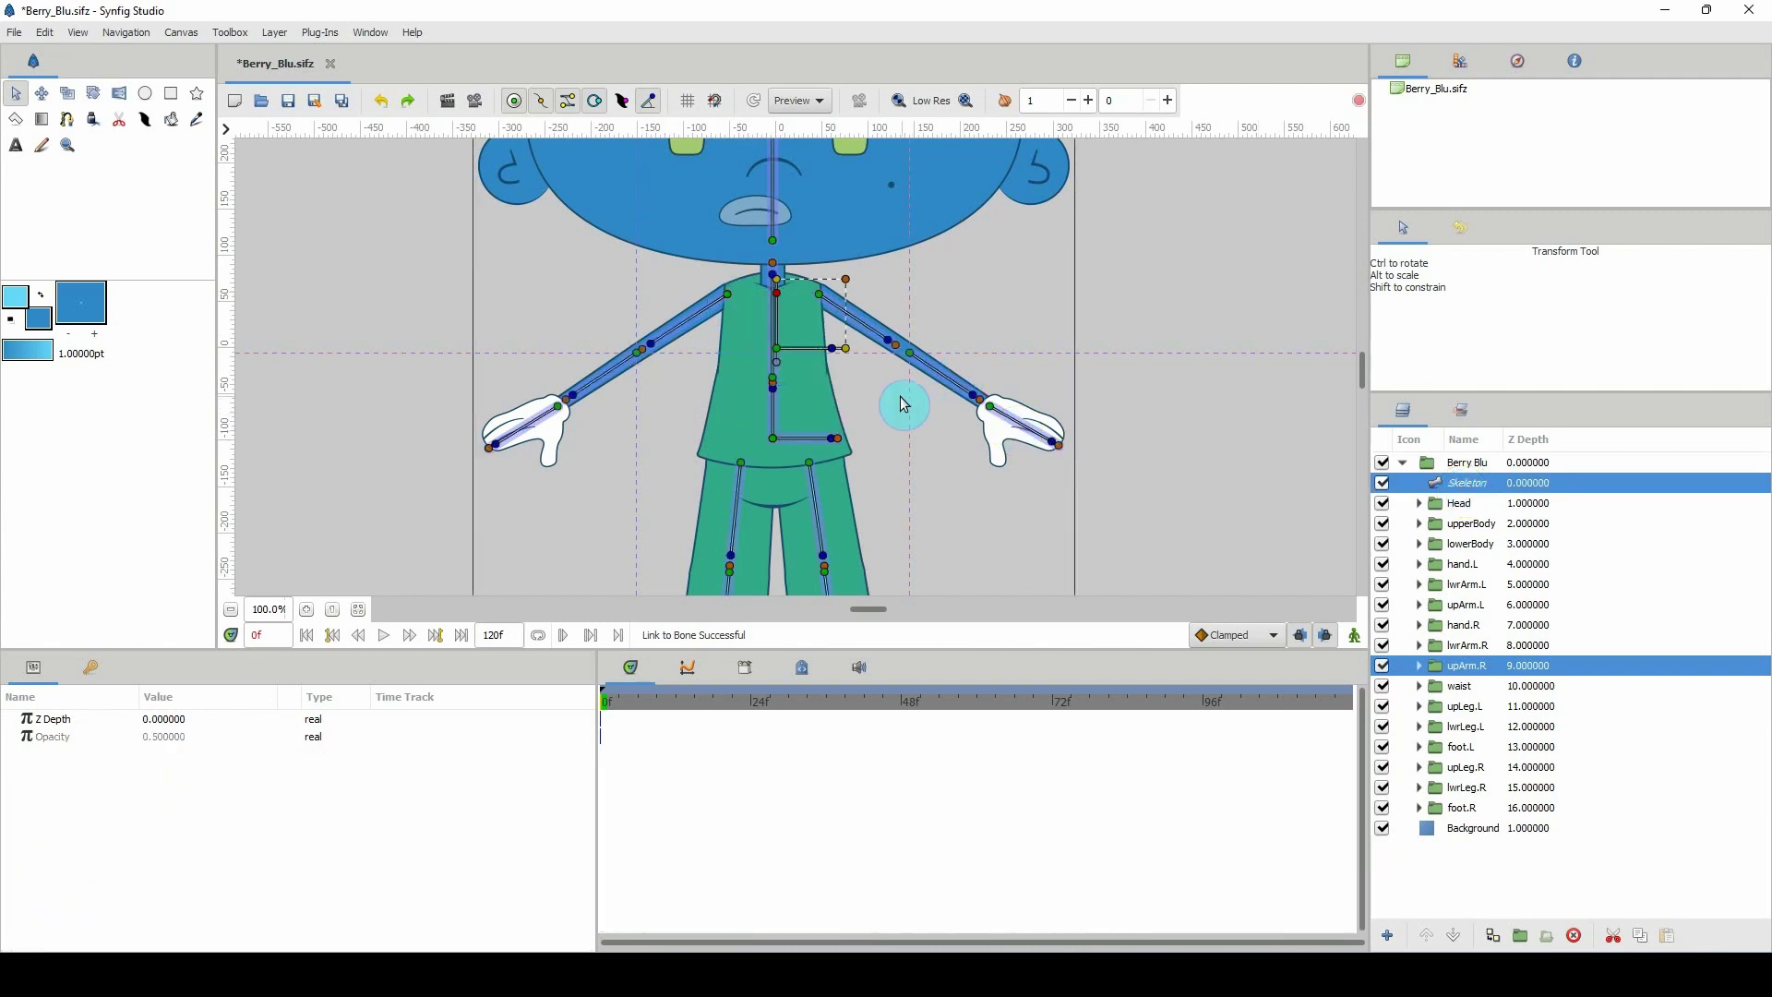
# Link the waist group's offset to the waist bone in the Skeleton.
pyautogui.scroll(1, 843, 424)
pyautogui.scroll(-1, 830, 388)
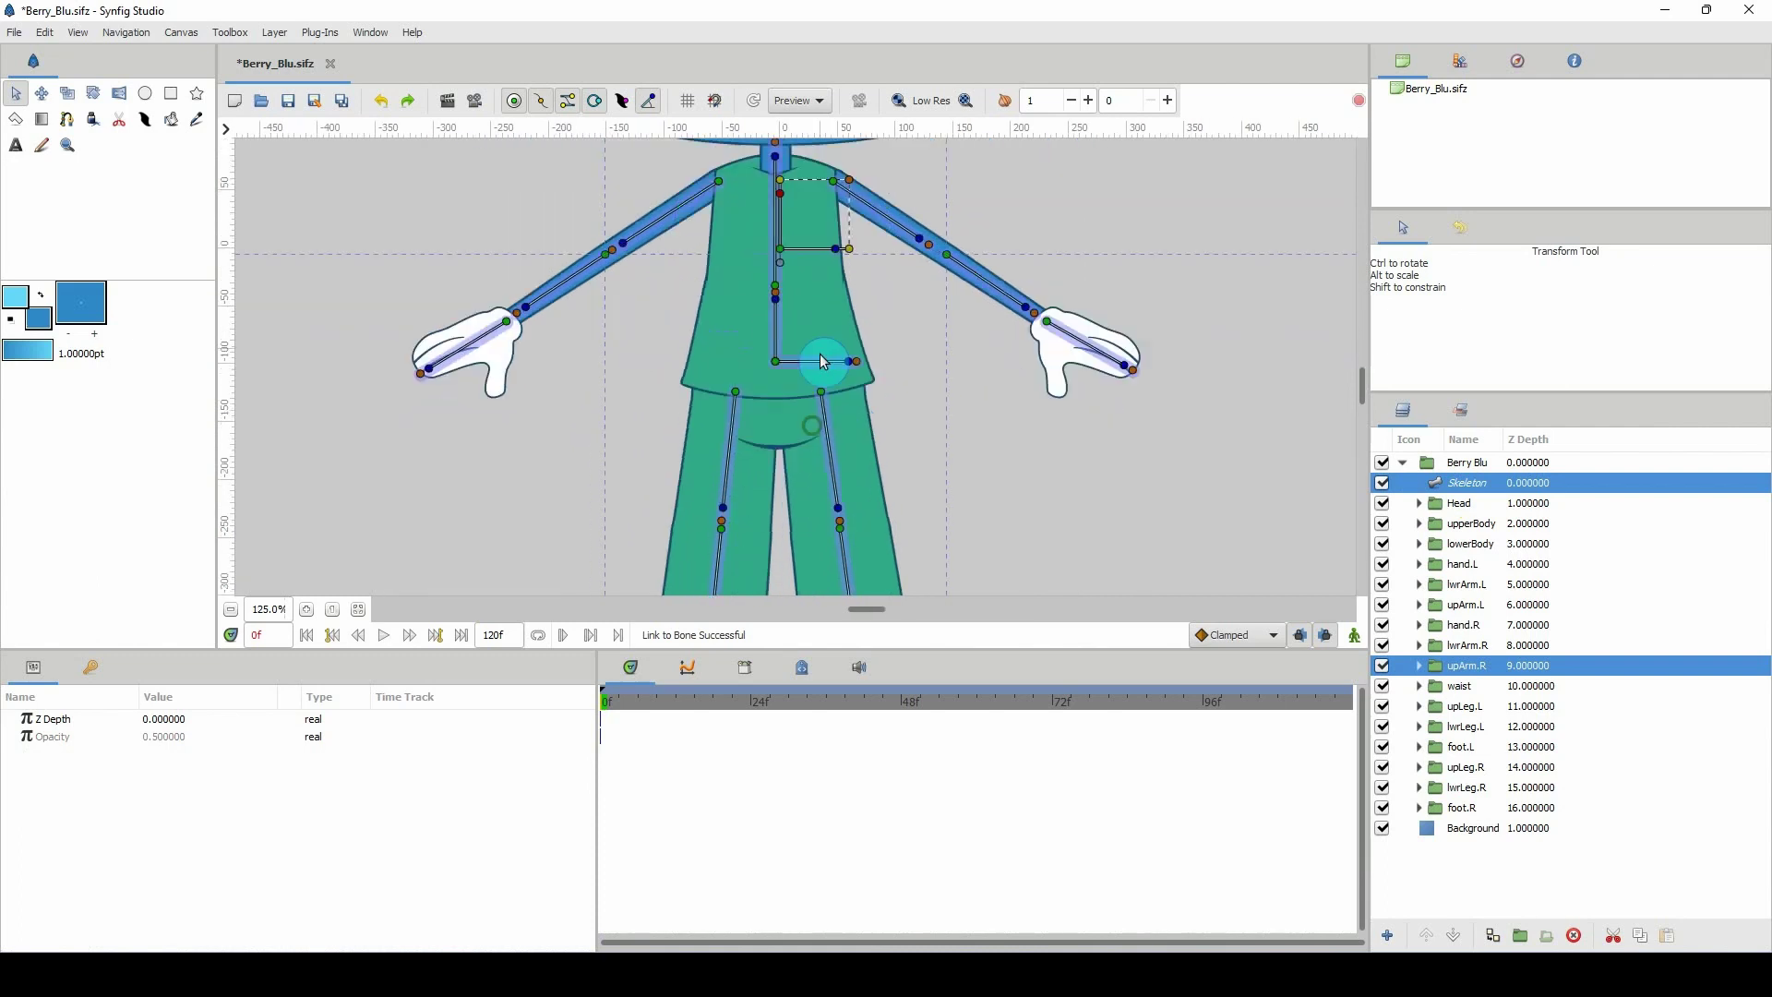
pyautogui.scroll(-1, 824, 361)
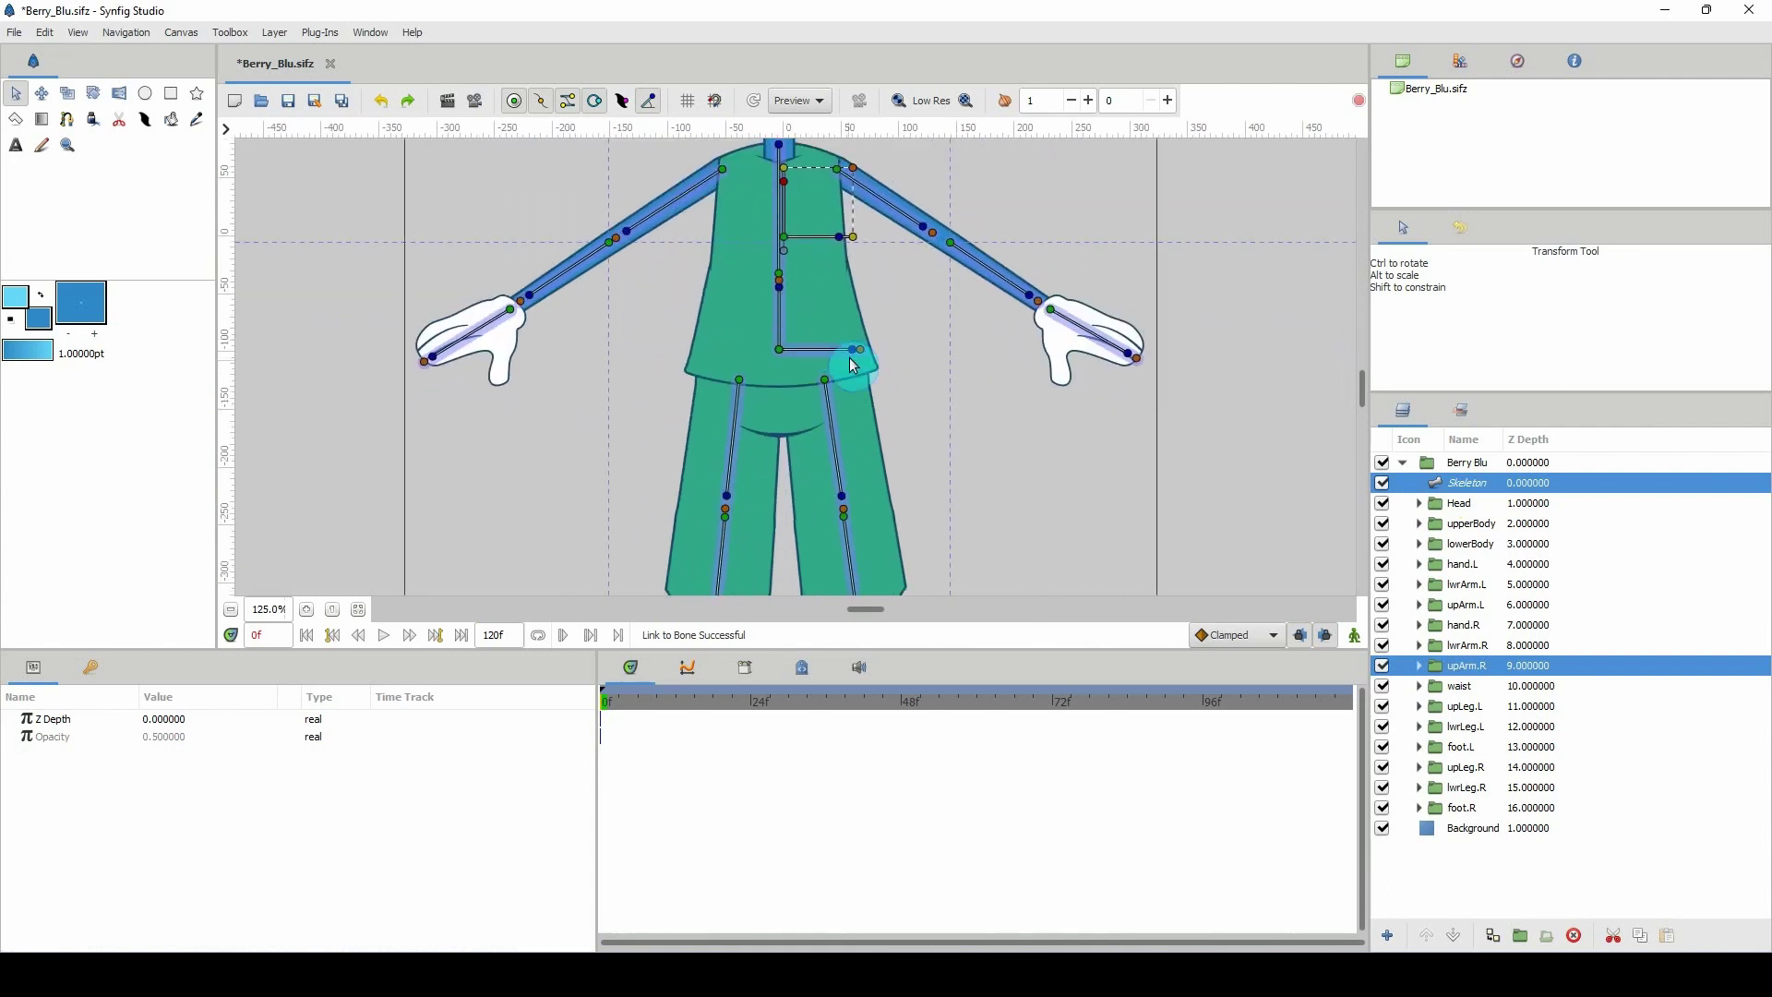
pyautogui.click(1442, 684)
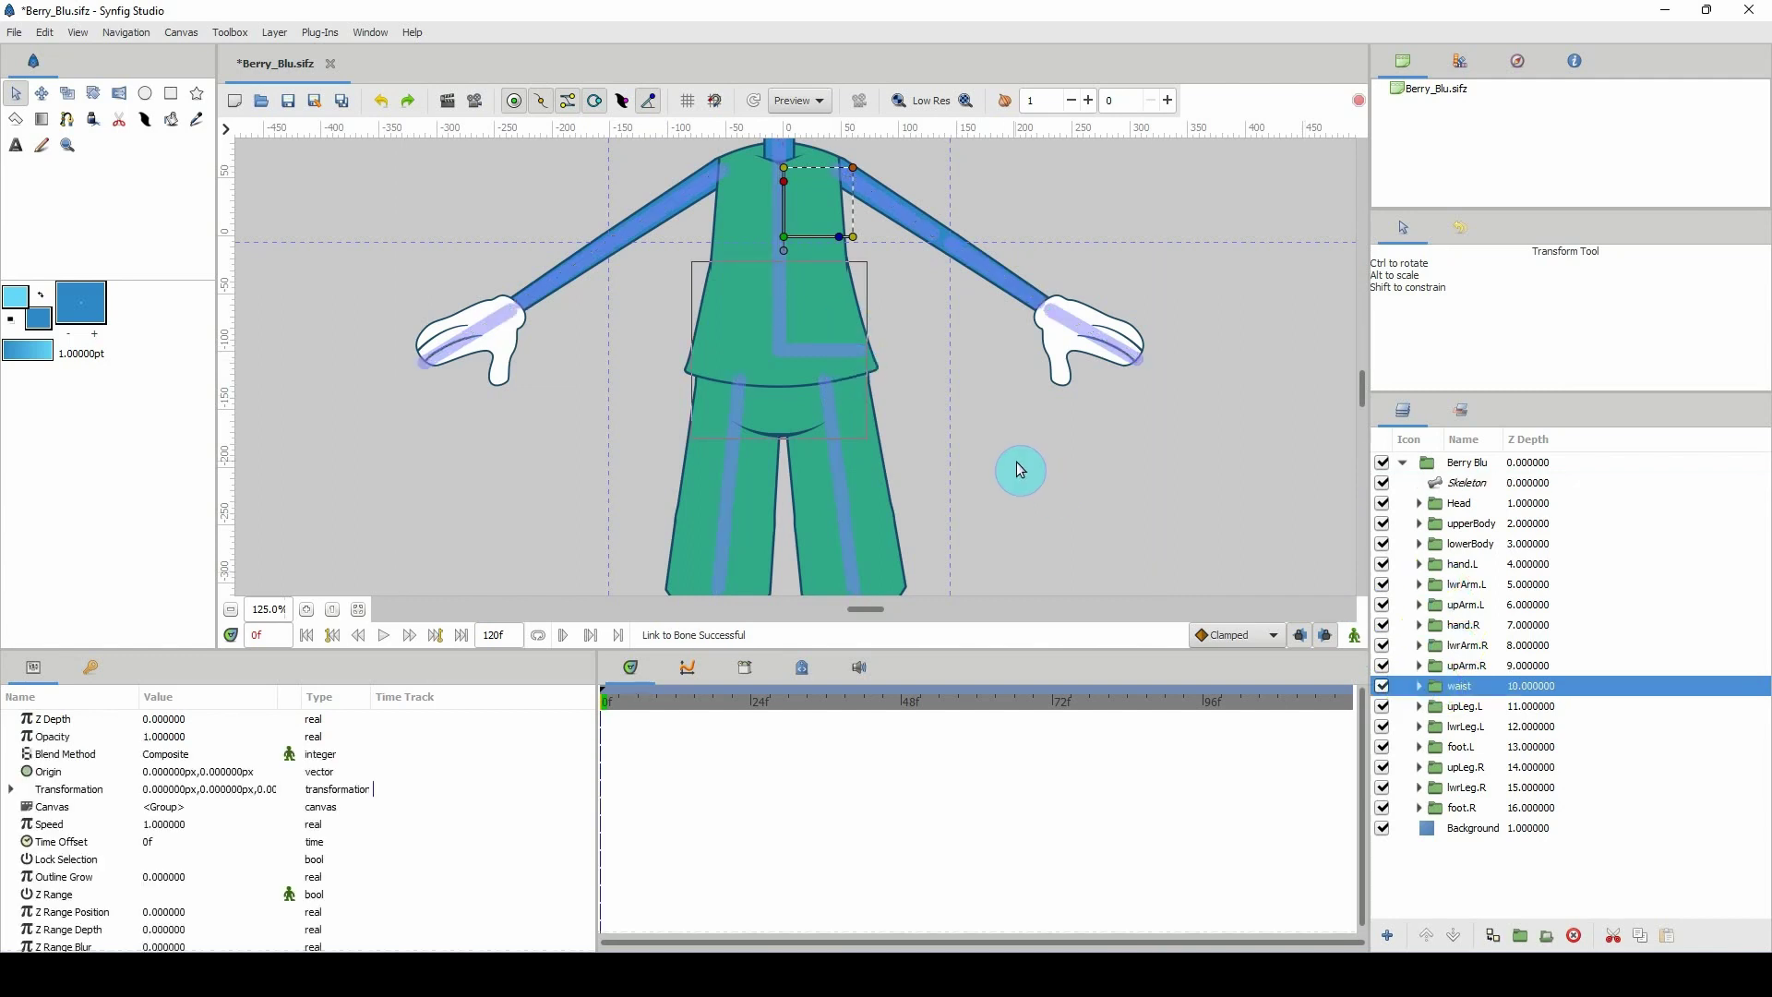
pyautogui.click(783, 240)
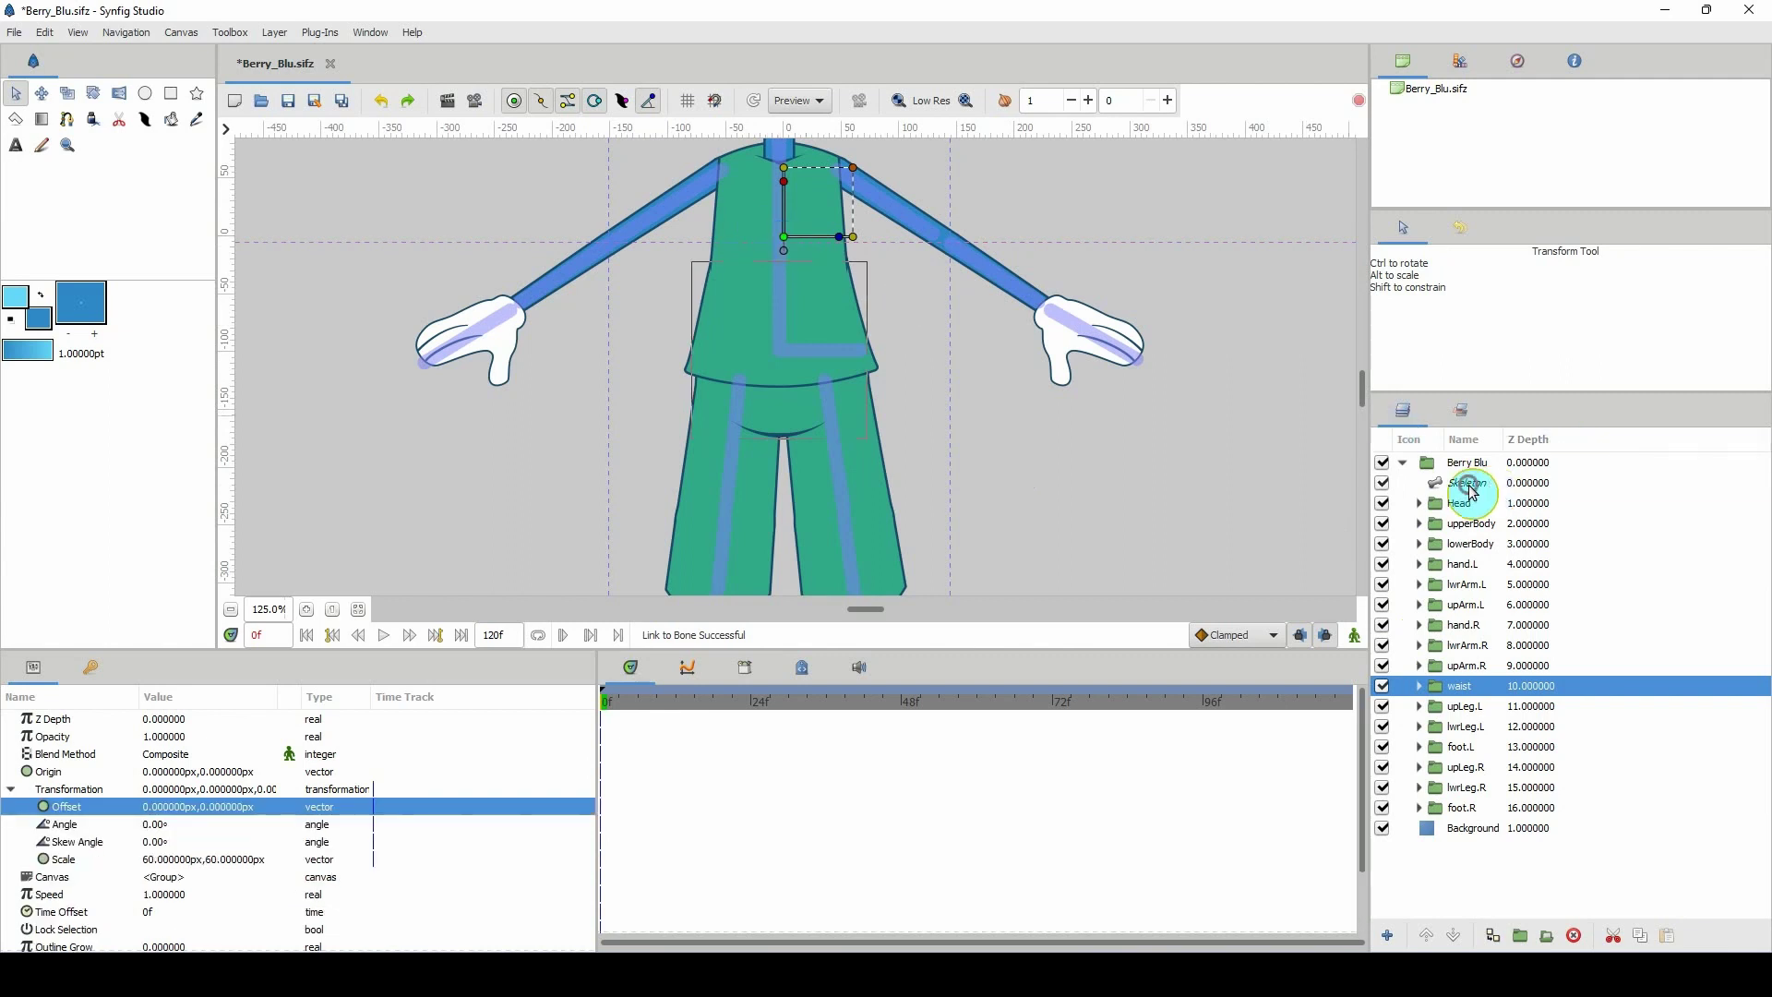
pyautogui.keyDown('ctrl'); pyautogui.click(1471, 492); pyautogui.keyUp('ctrl')
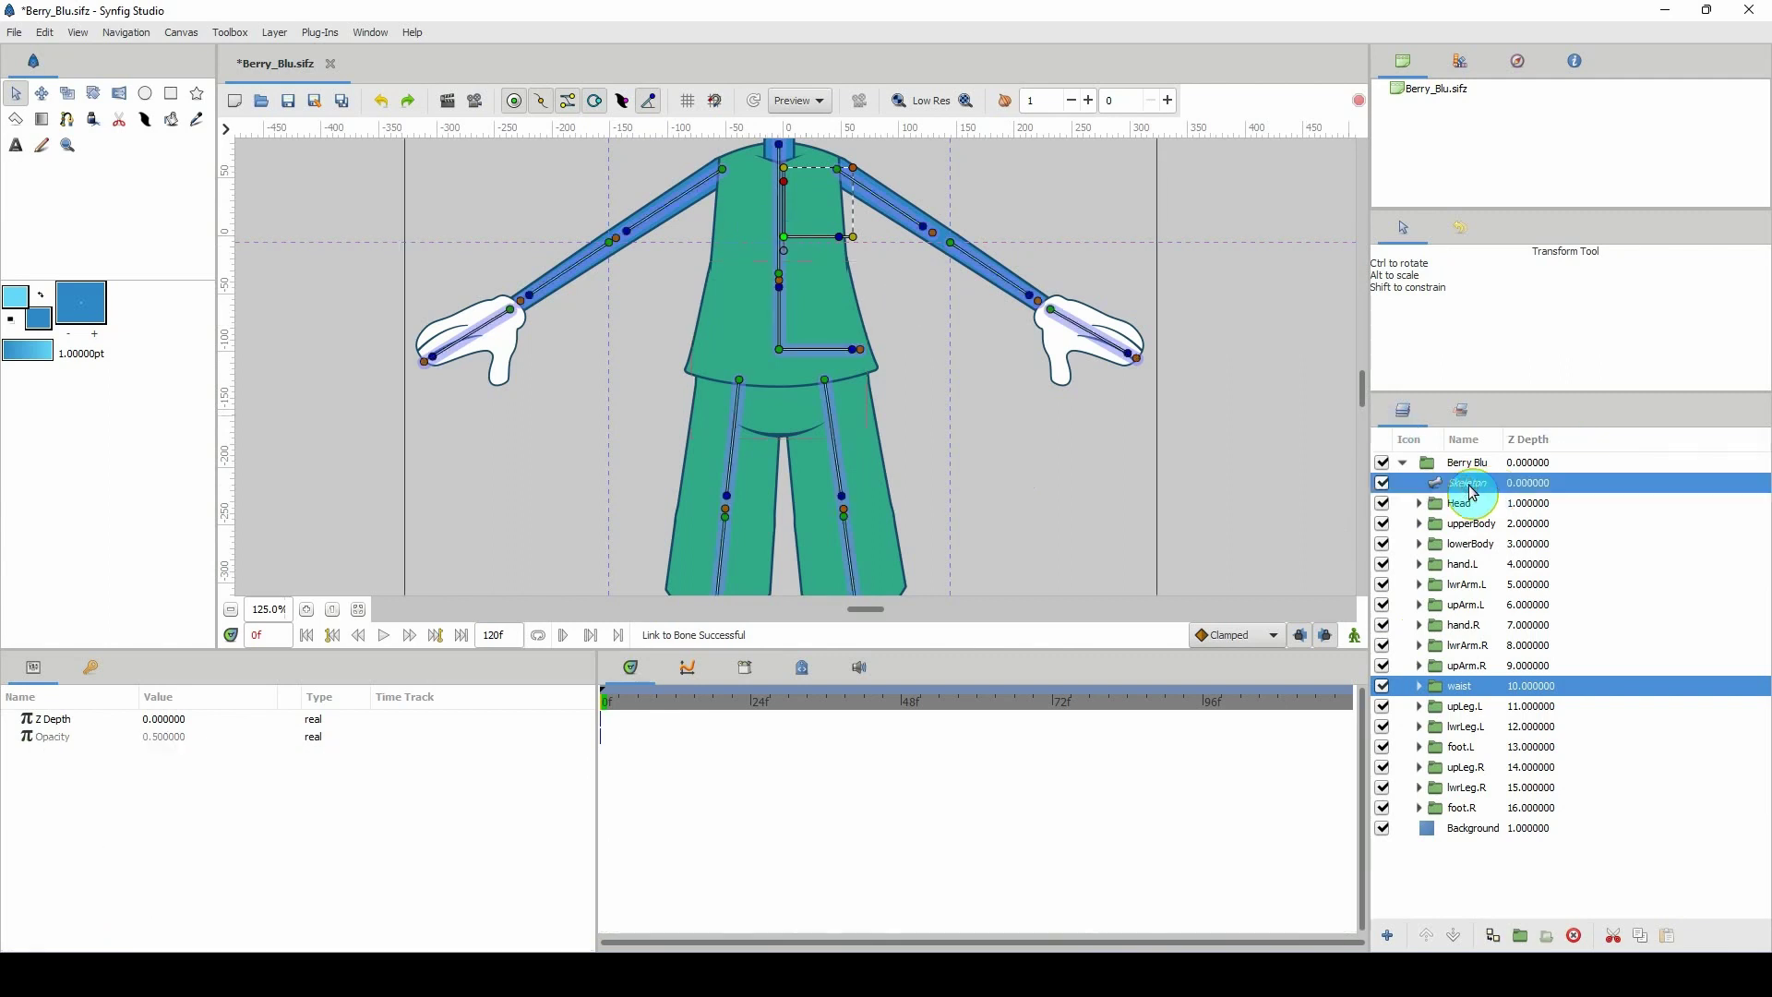
pyautogui.rightClick(857, 358)
pyautogui.click(901, 399)
pyautogui.scroll(-1, 886, 483)
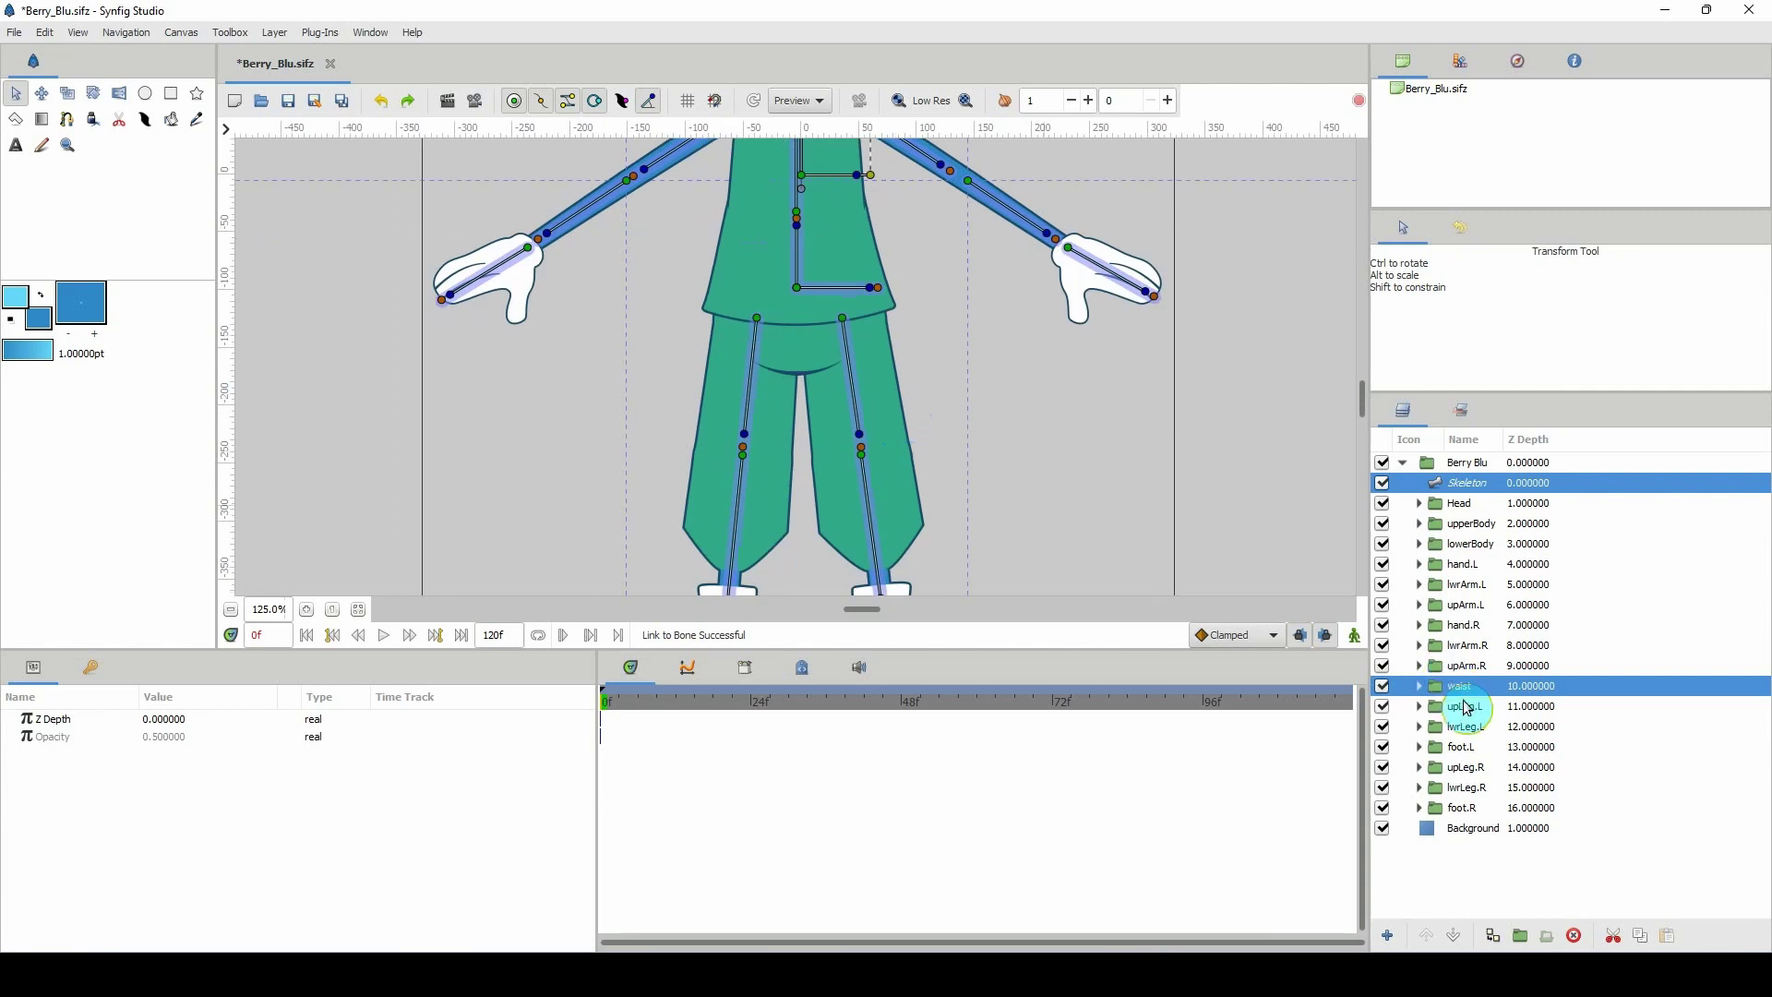
# Link the upLeg.L group's offset to the left upper leg bone.
pyautogui.click(1463, 706)
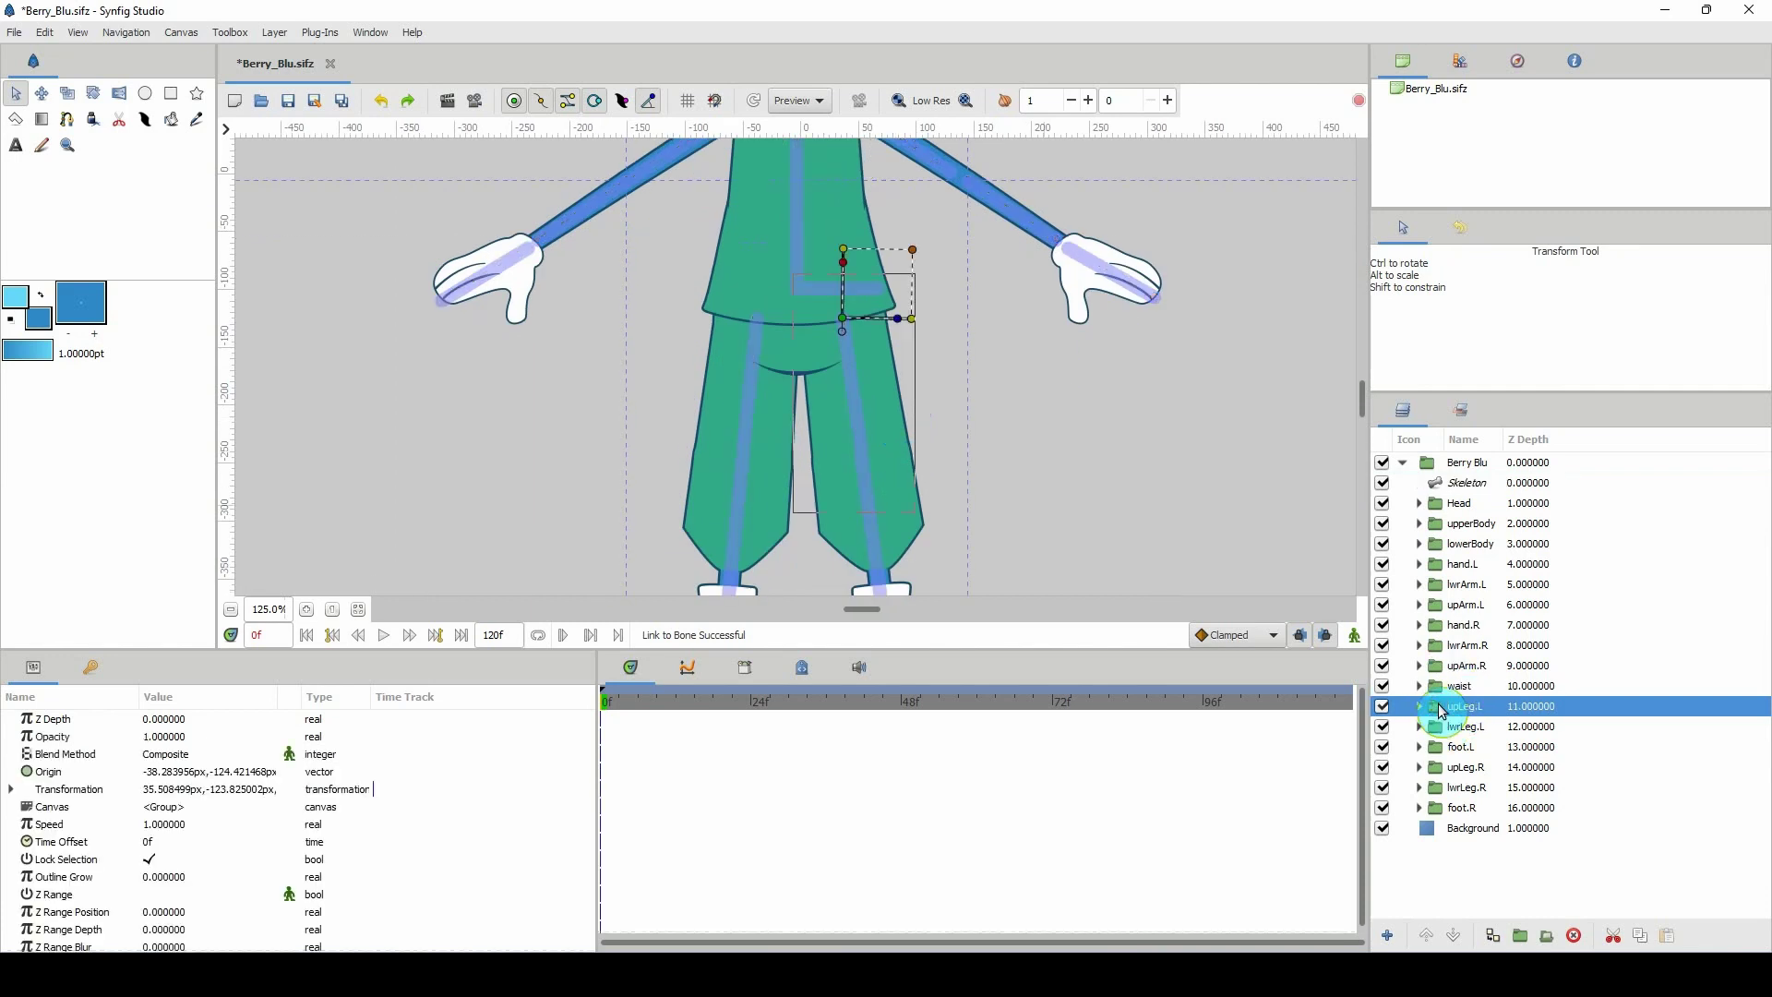
pyautogui.scroll(-1, 953, 411)
pyautogui.click(843, 279)
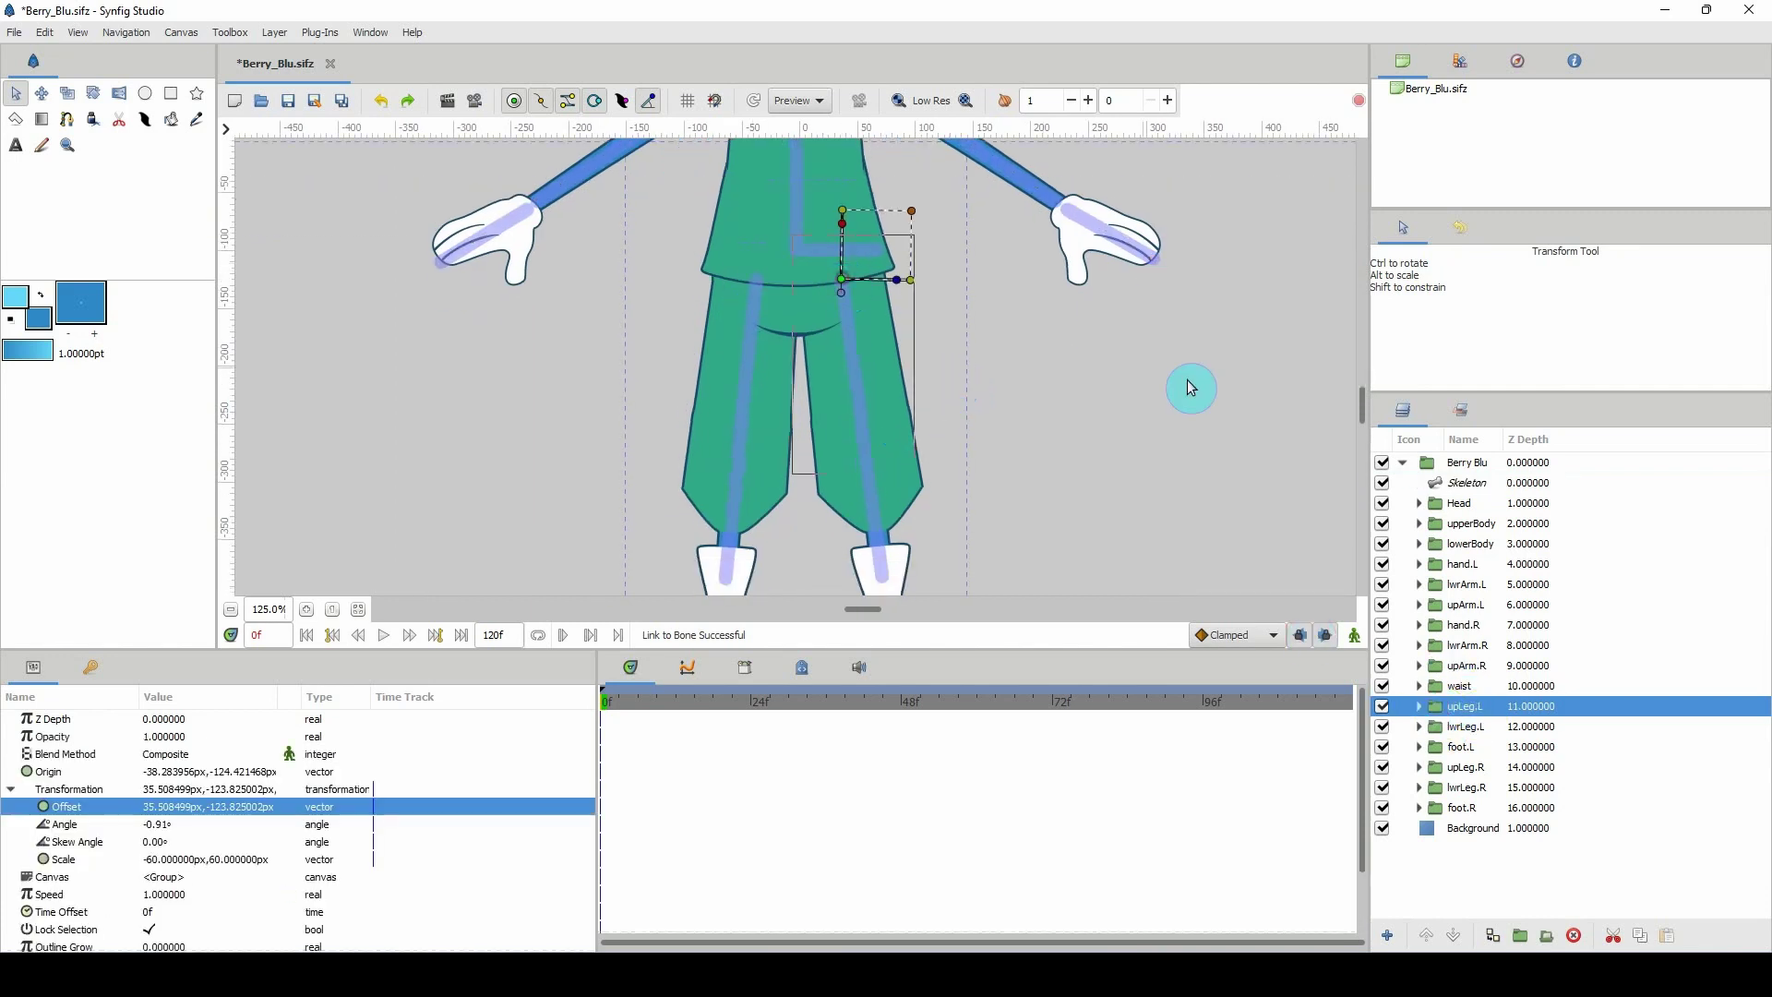
pyautogui.keyDown('ctrl'); pyautogui.click(1468, 483); pyautogui.keyUp('ctrl')
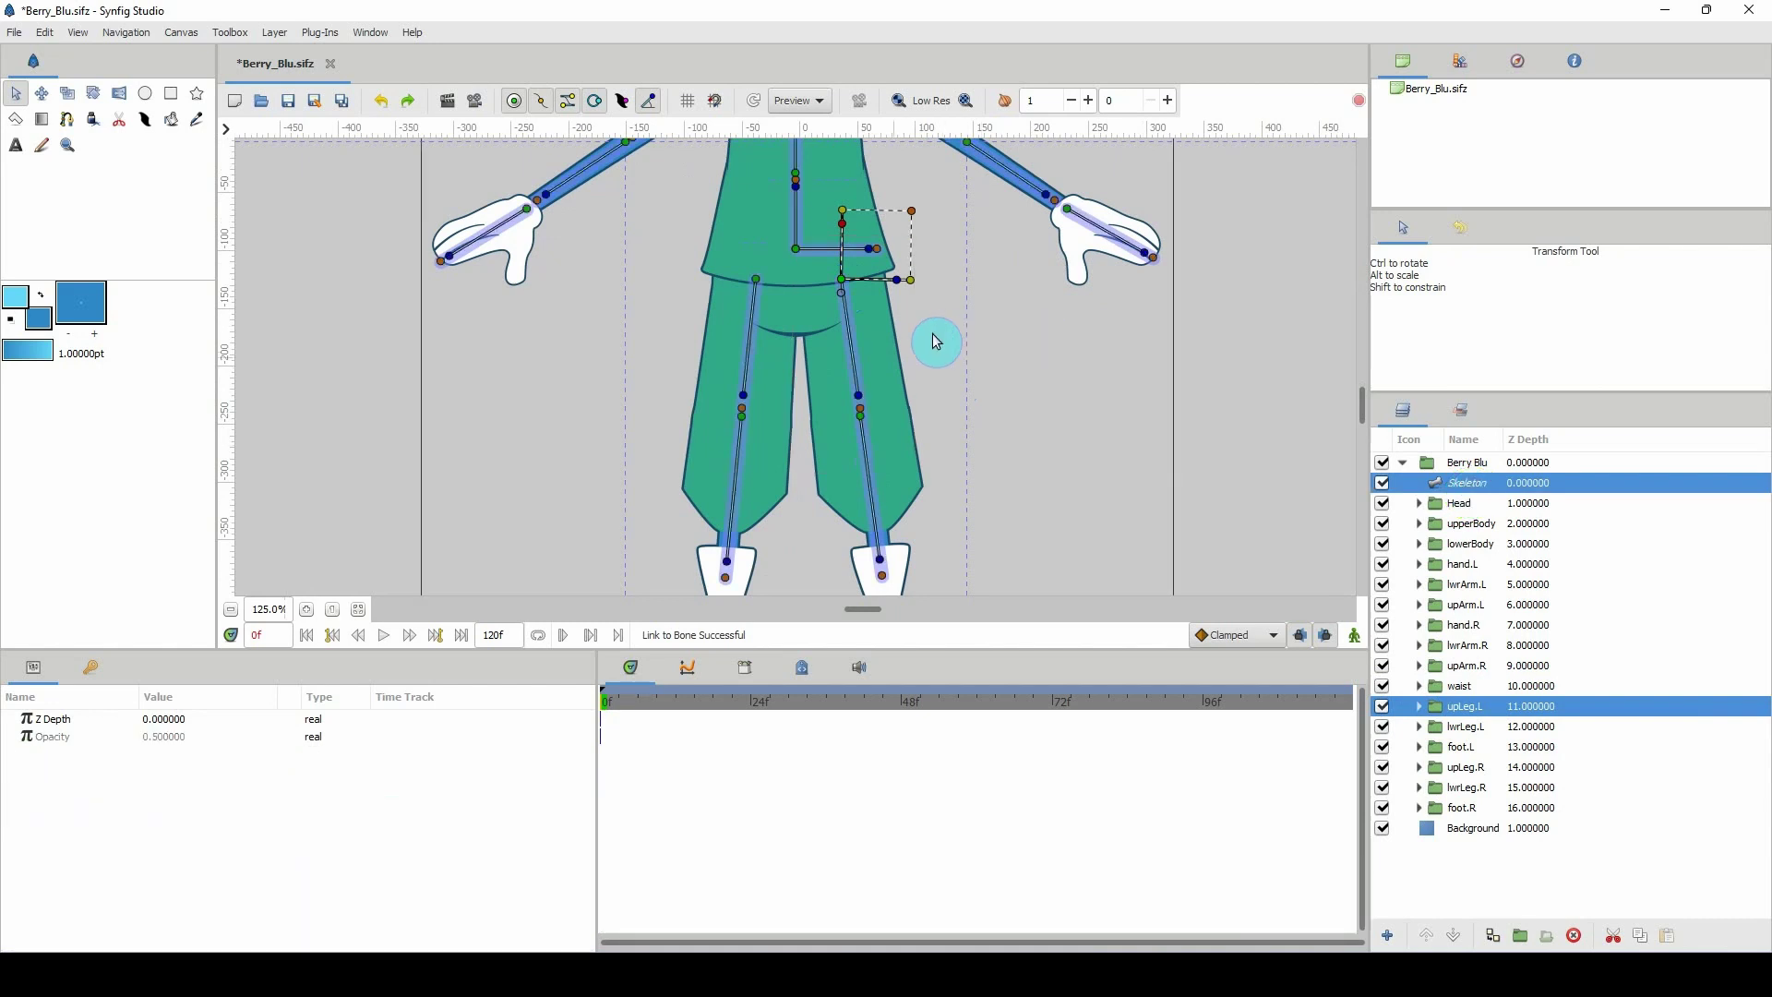
pyautogui.rightClick(858, 395)
pyautogui.click(890, 451)
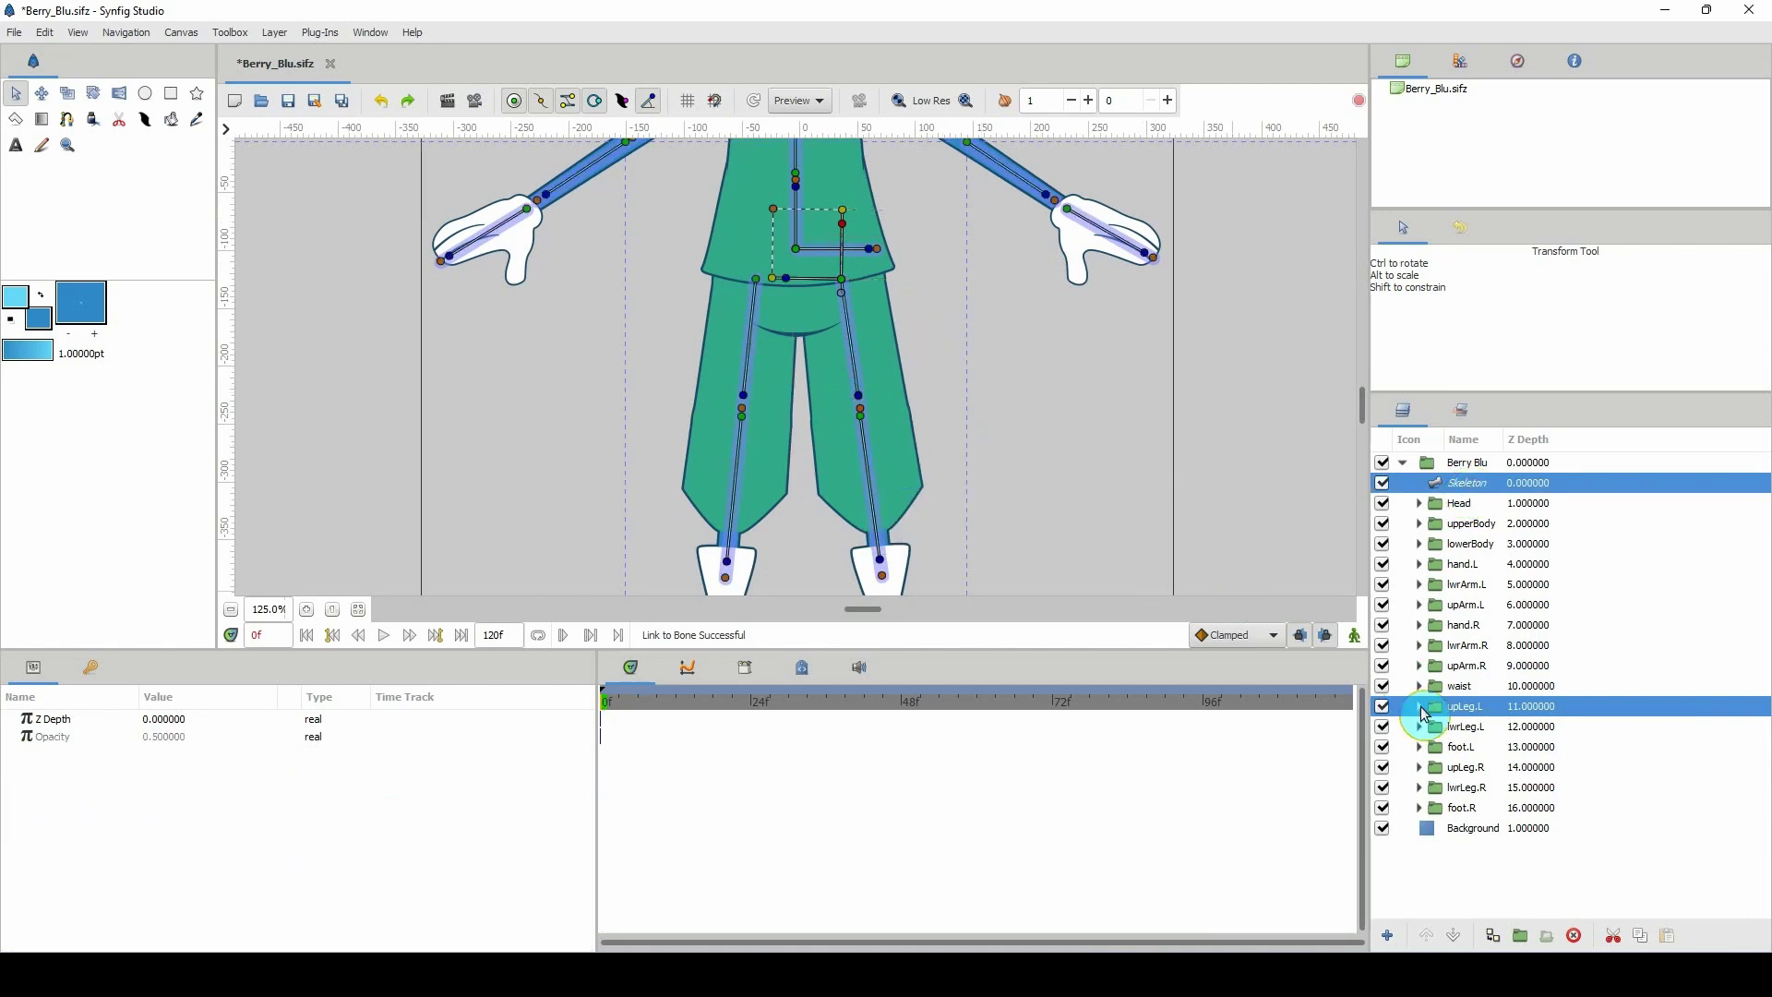
# Link the lwrLeg.L group's offset to the left lower leg bone.
pyautogui.click(1436, 726)
pyautogui.click(842, 280)
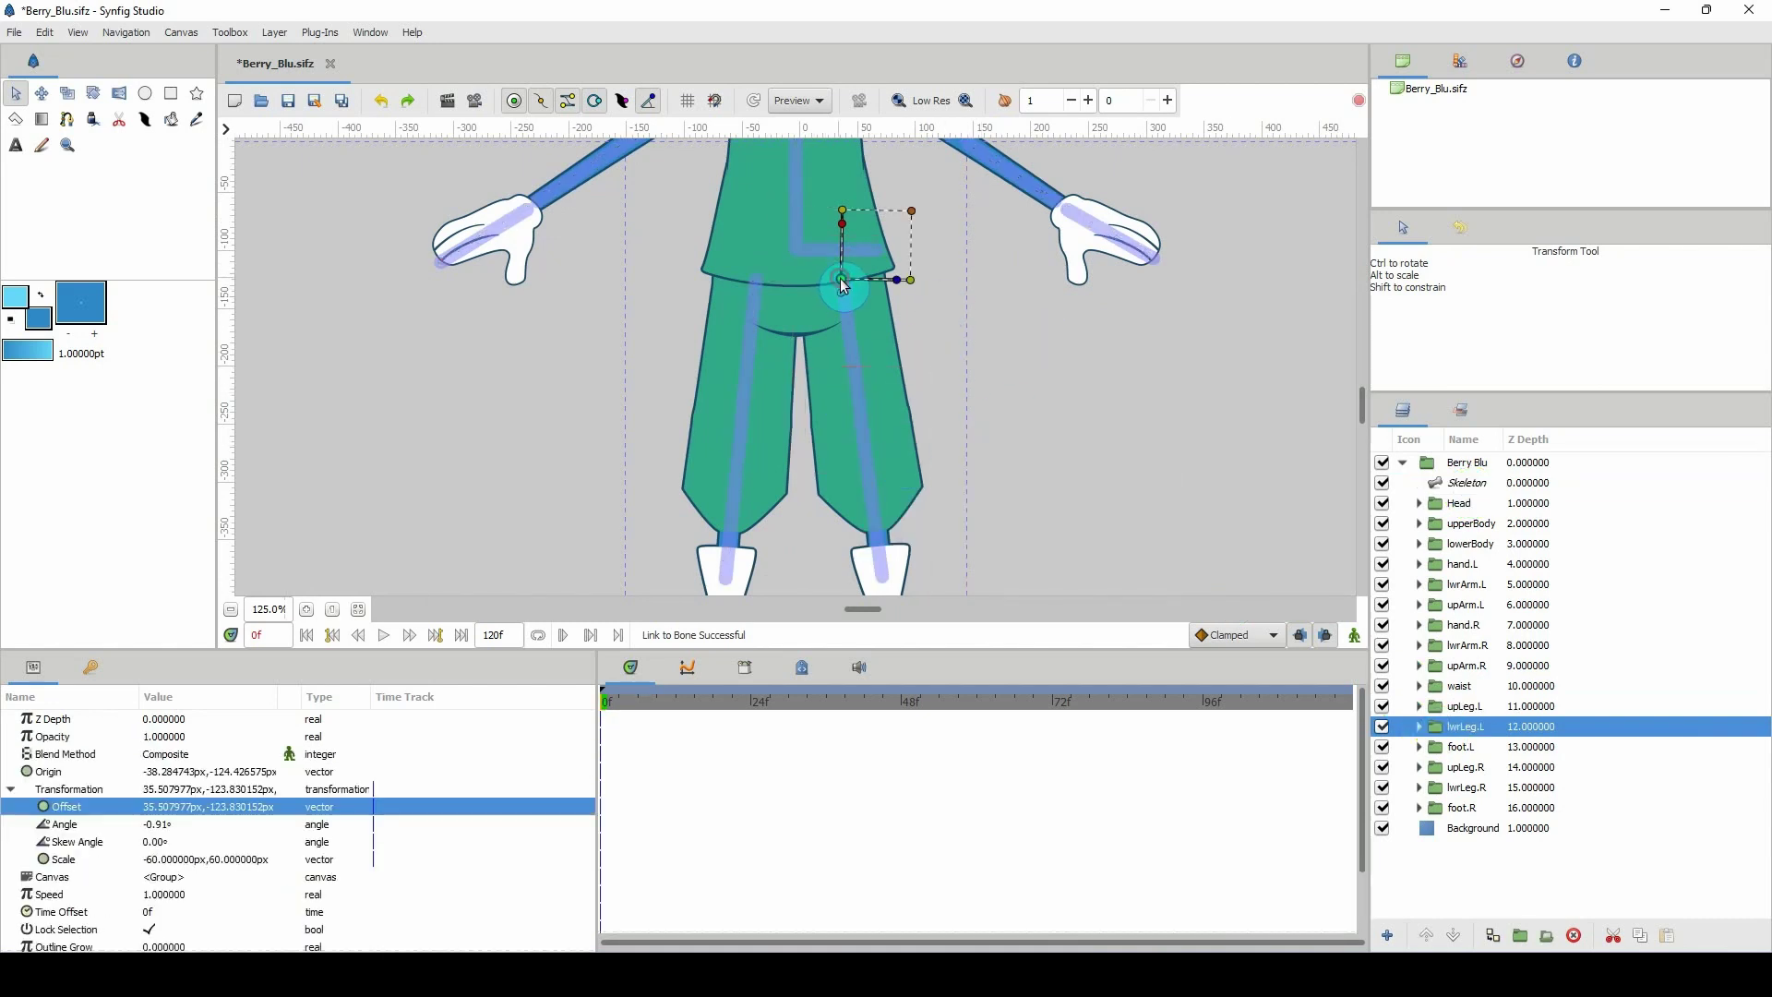
pyautogui.keyDown('ctrl'); pyautogui.click(1466, 483); pyautogui.keyUp('ctrl')
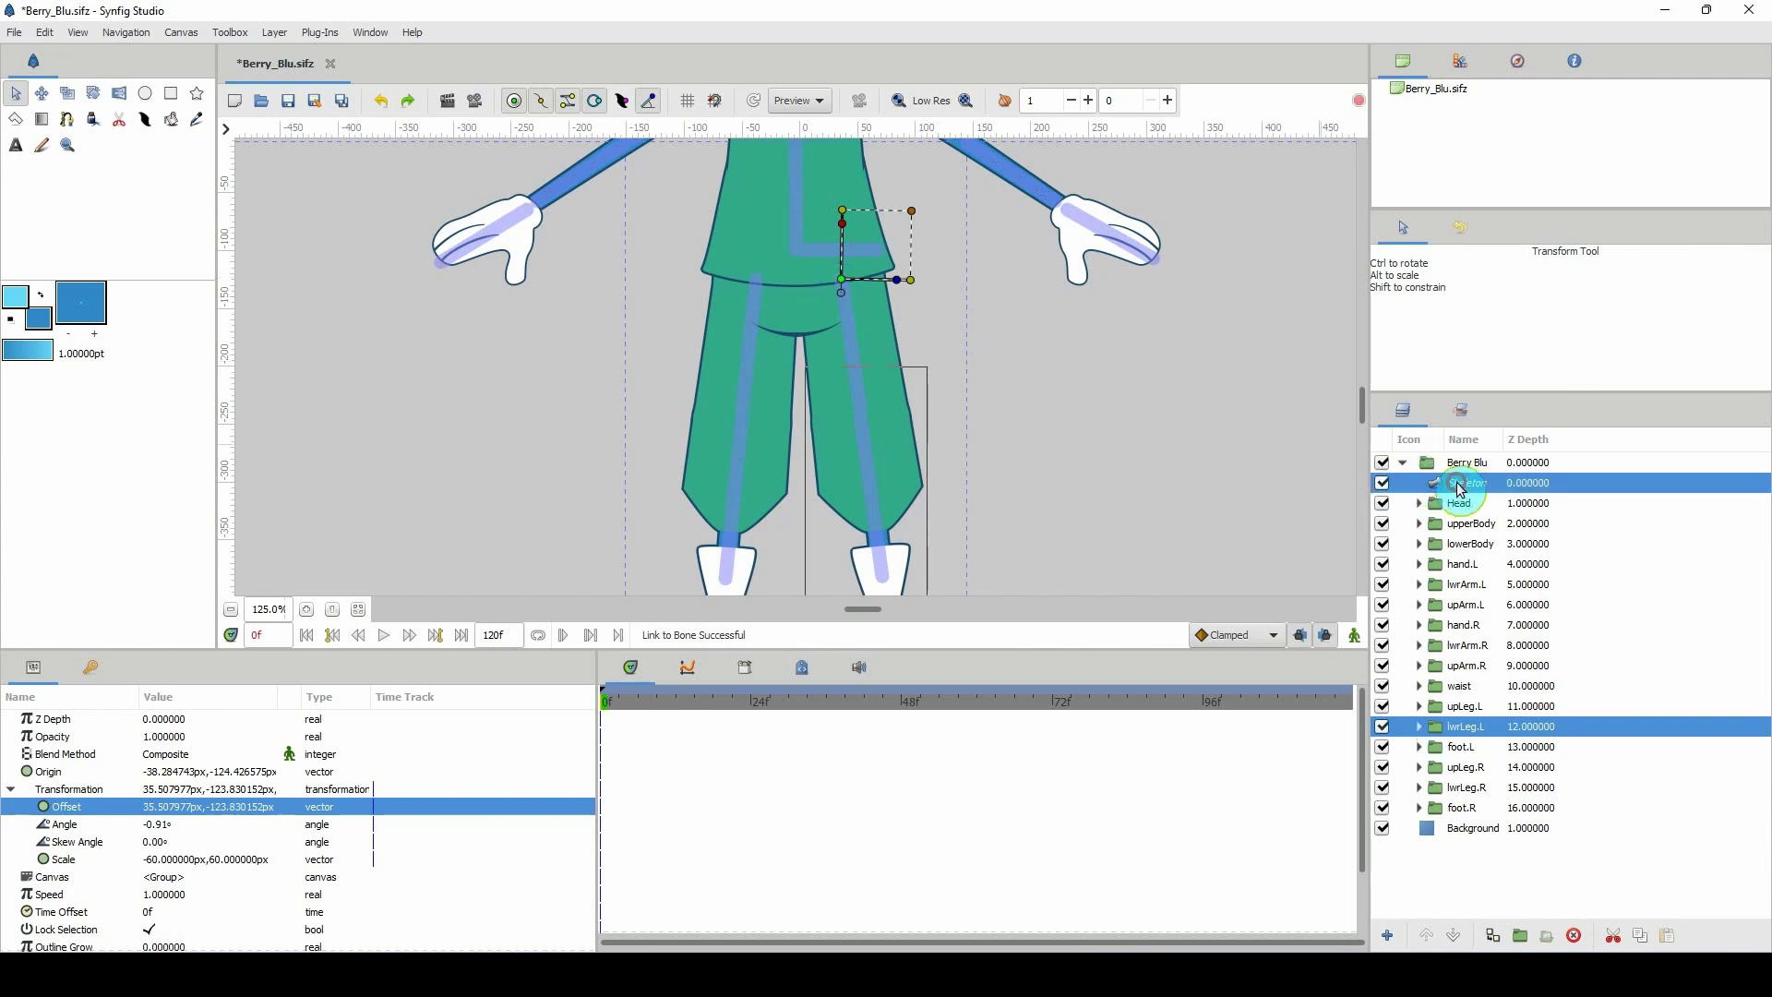
pyautogui.rightClick(879, 559)
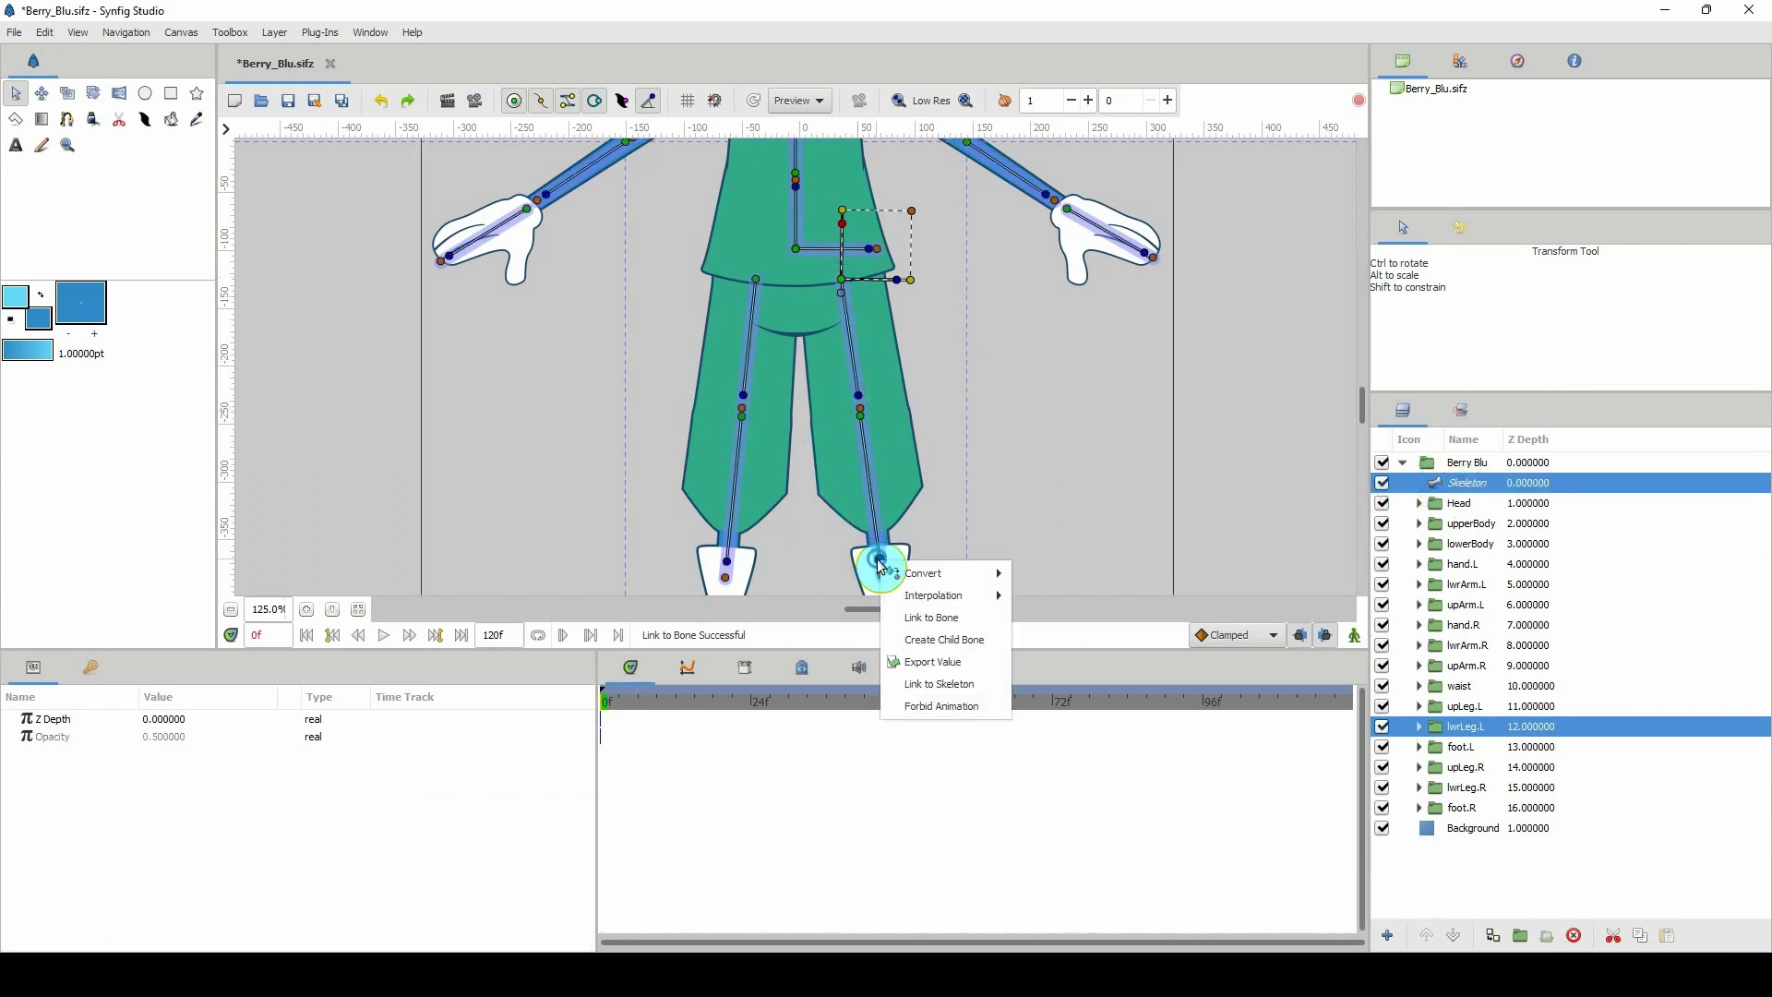
pyautogui.click(945, 616)
pyautogui.scroll(-3, 945, 590)
# Link the foot.L group's offset to the left foot bone.
pyautogui.click(1425, 747)
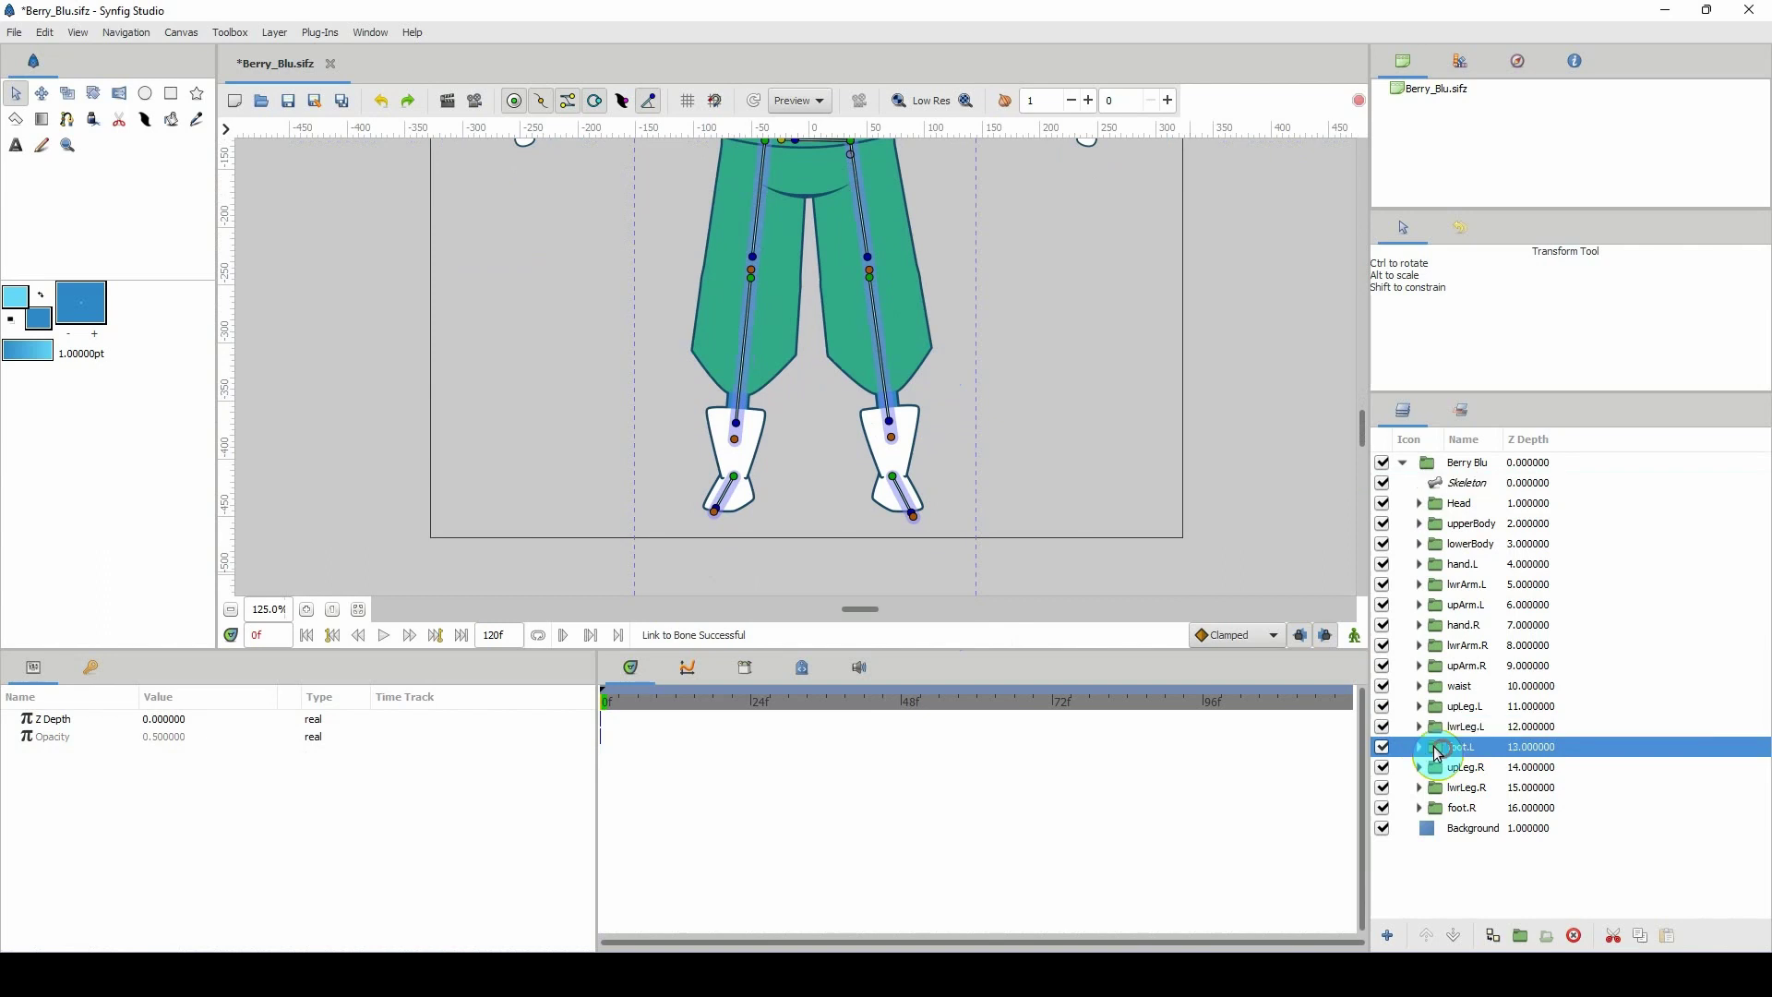
pyautogui.click(886, 477)
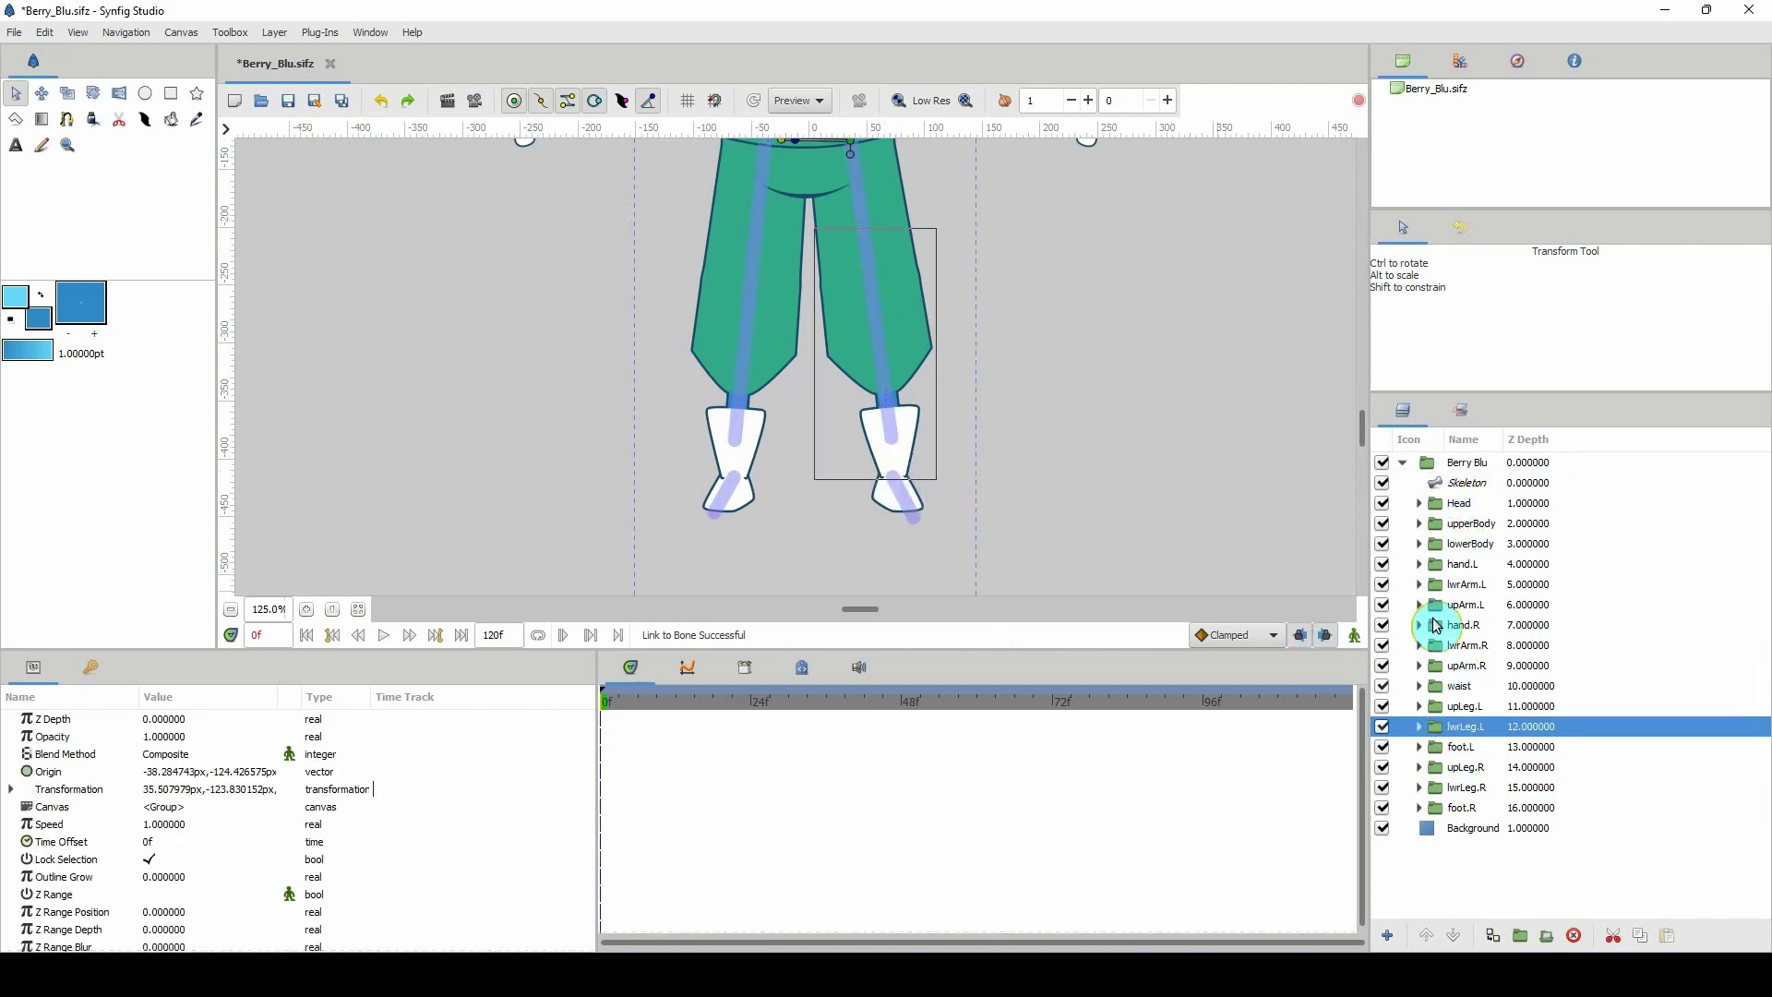
pyautogui.click(1449, 747)
pyautogui.click(891, 480)
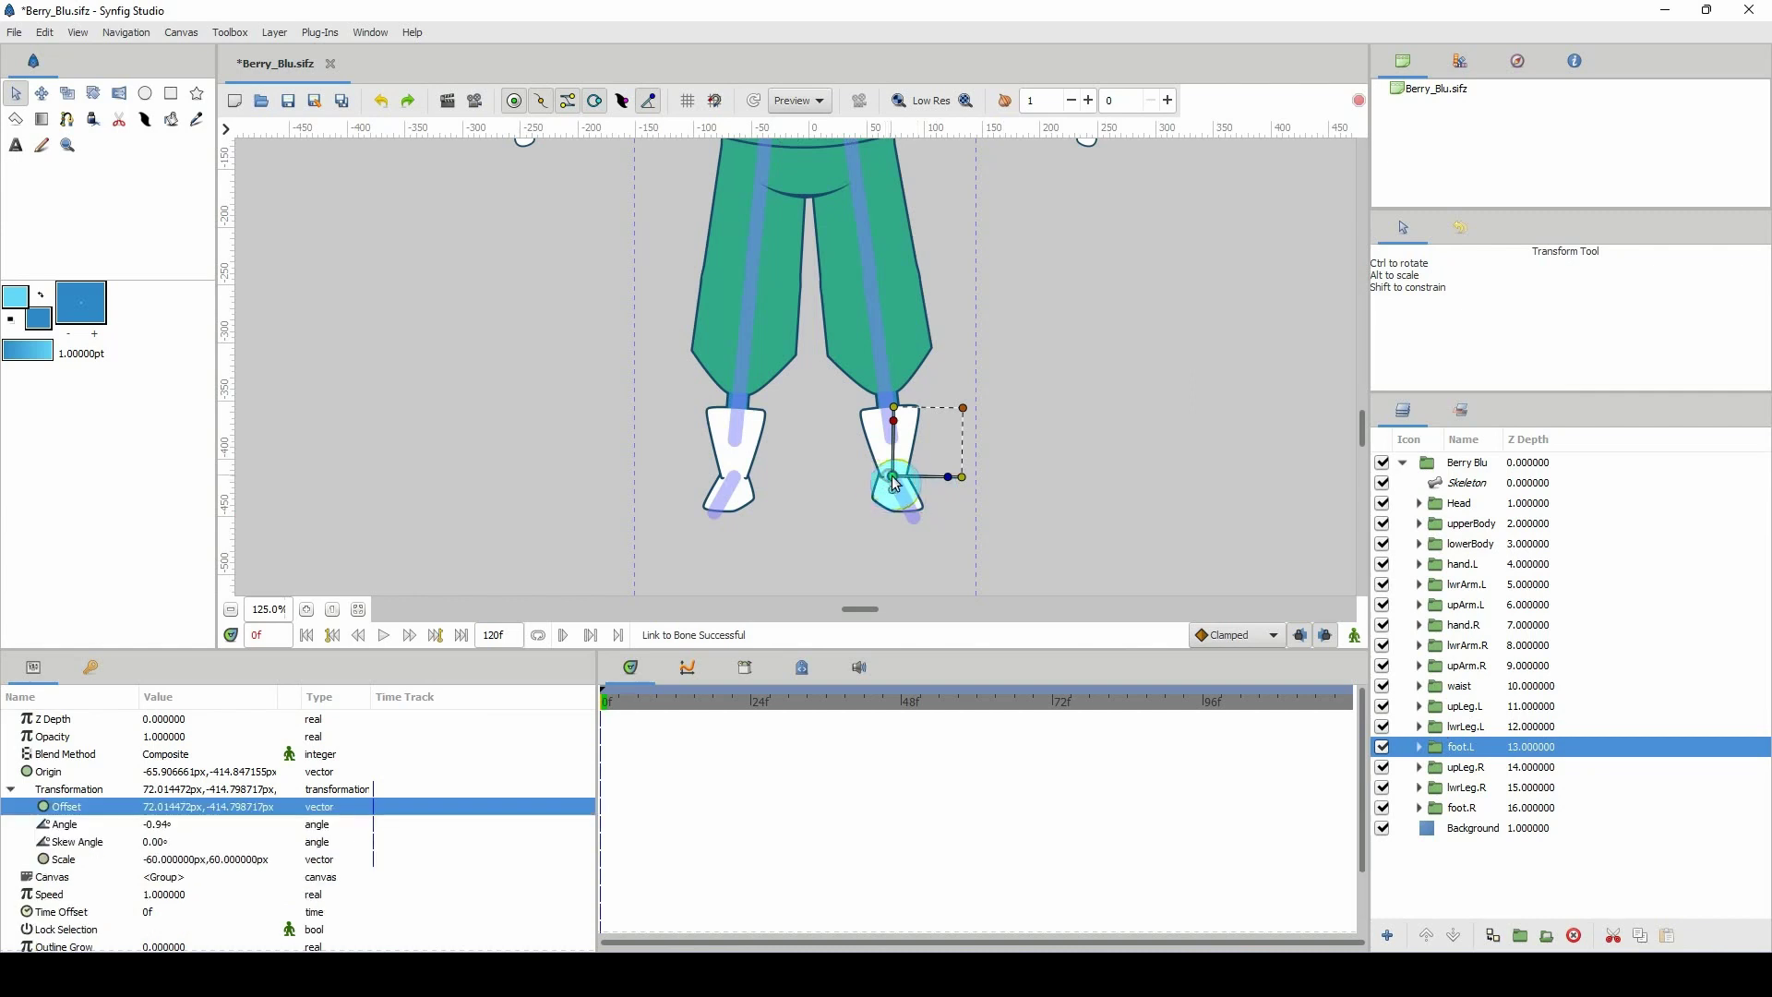
pyautogui.keyDown('ctrl'); pyautogui.click(1462, 491); pyautogui.keyUp('ctrl')
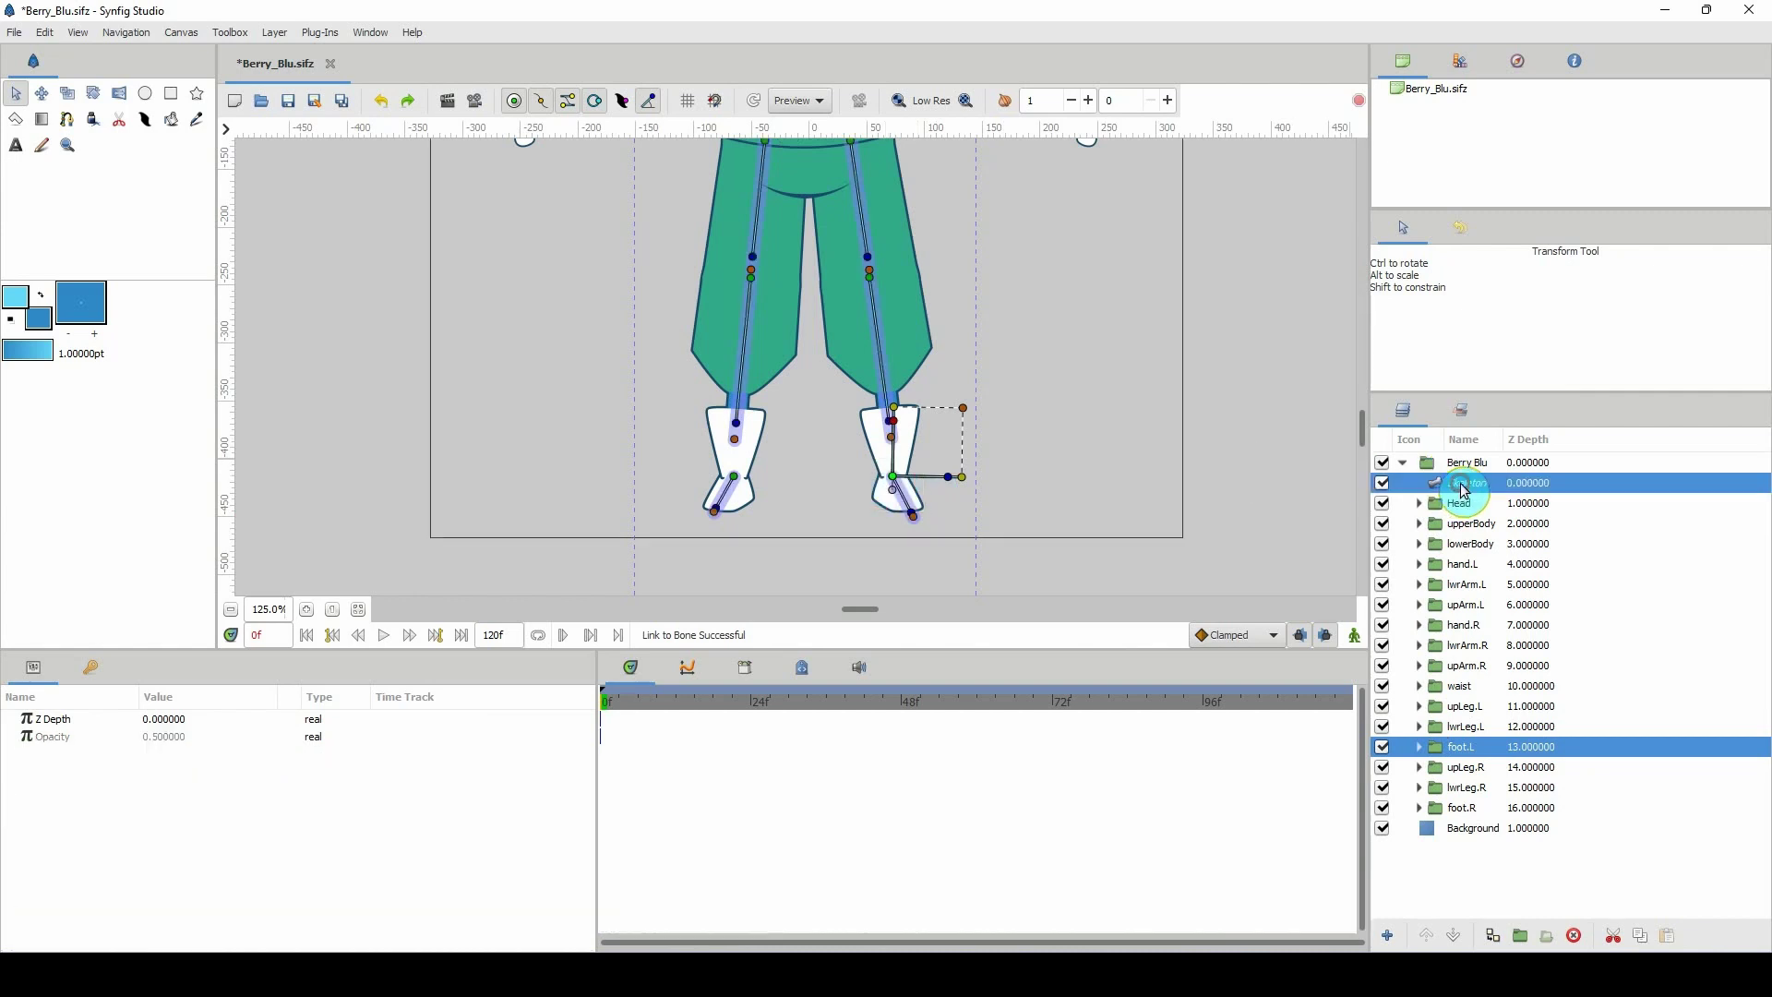
pyautogui.rightClick(912, 512)
pyautogui.click(976, 572)
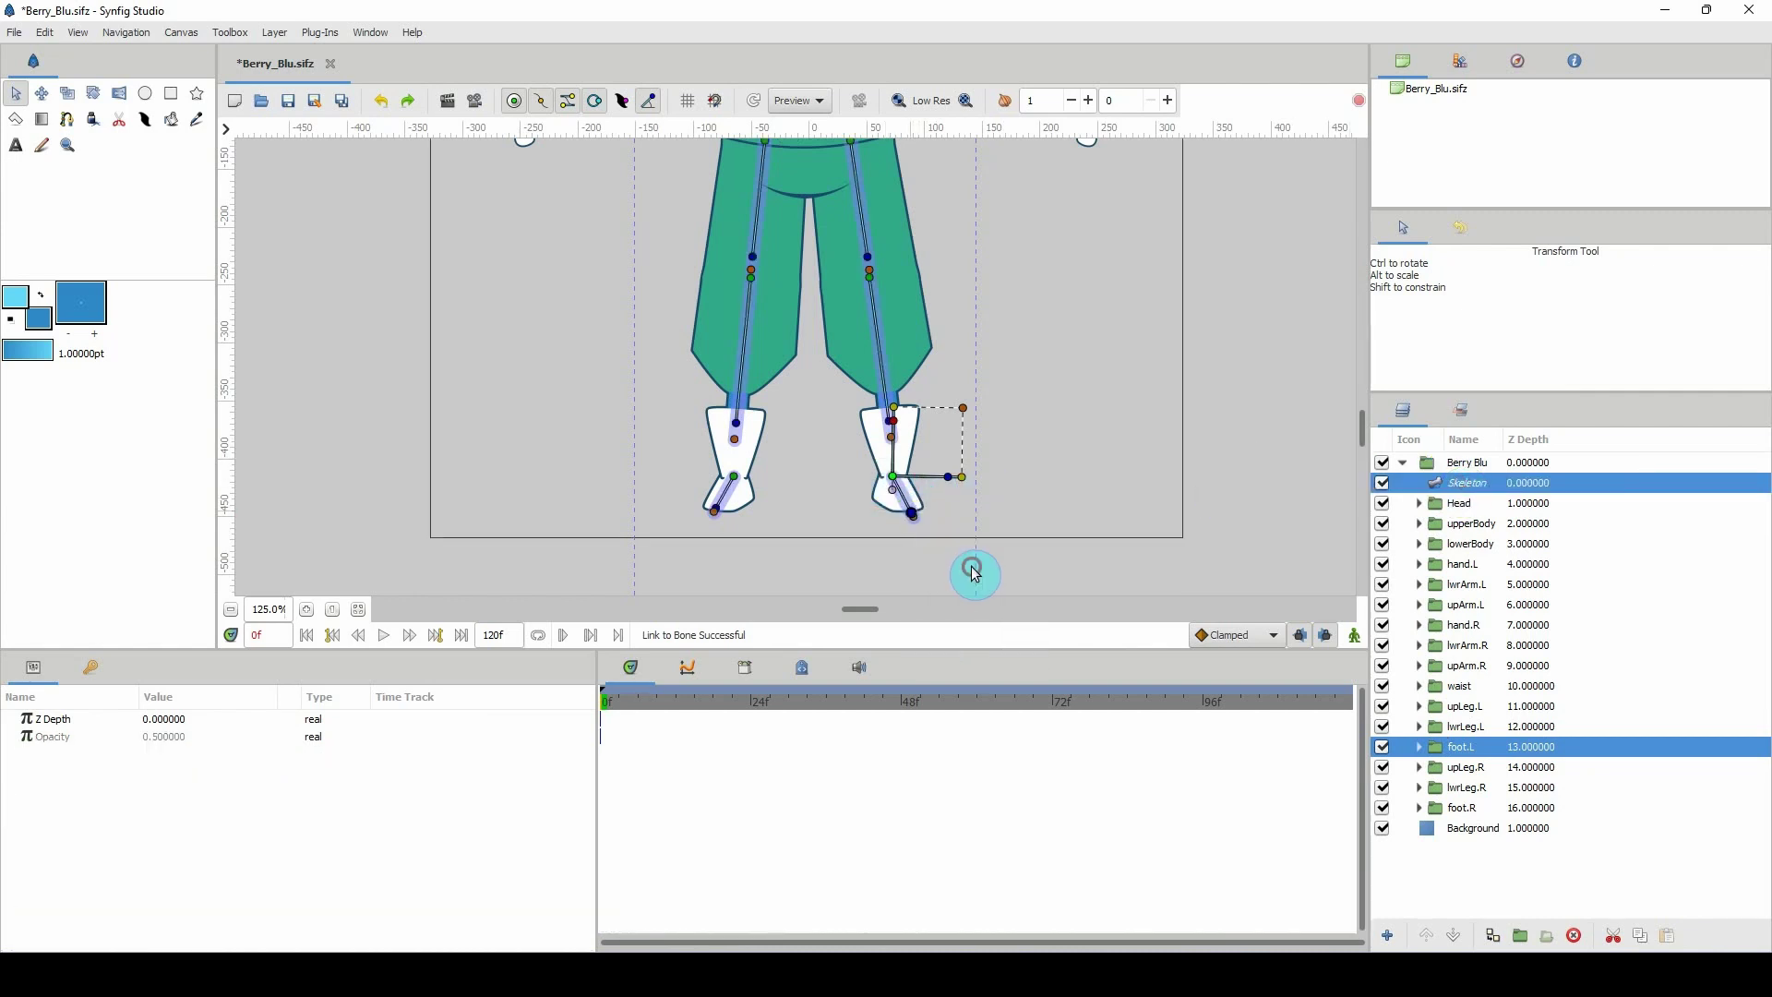
pyautogui.click(1449, 767)
pyautogui.scroll(-1, 803, 338)
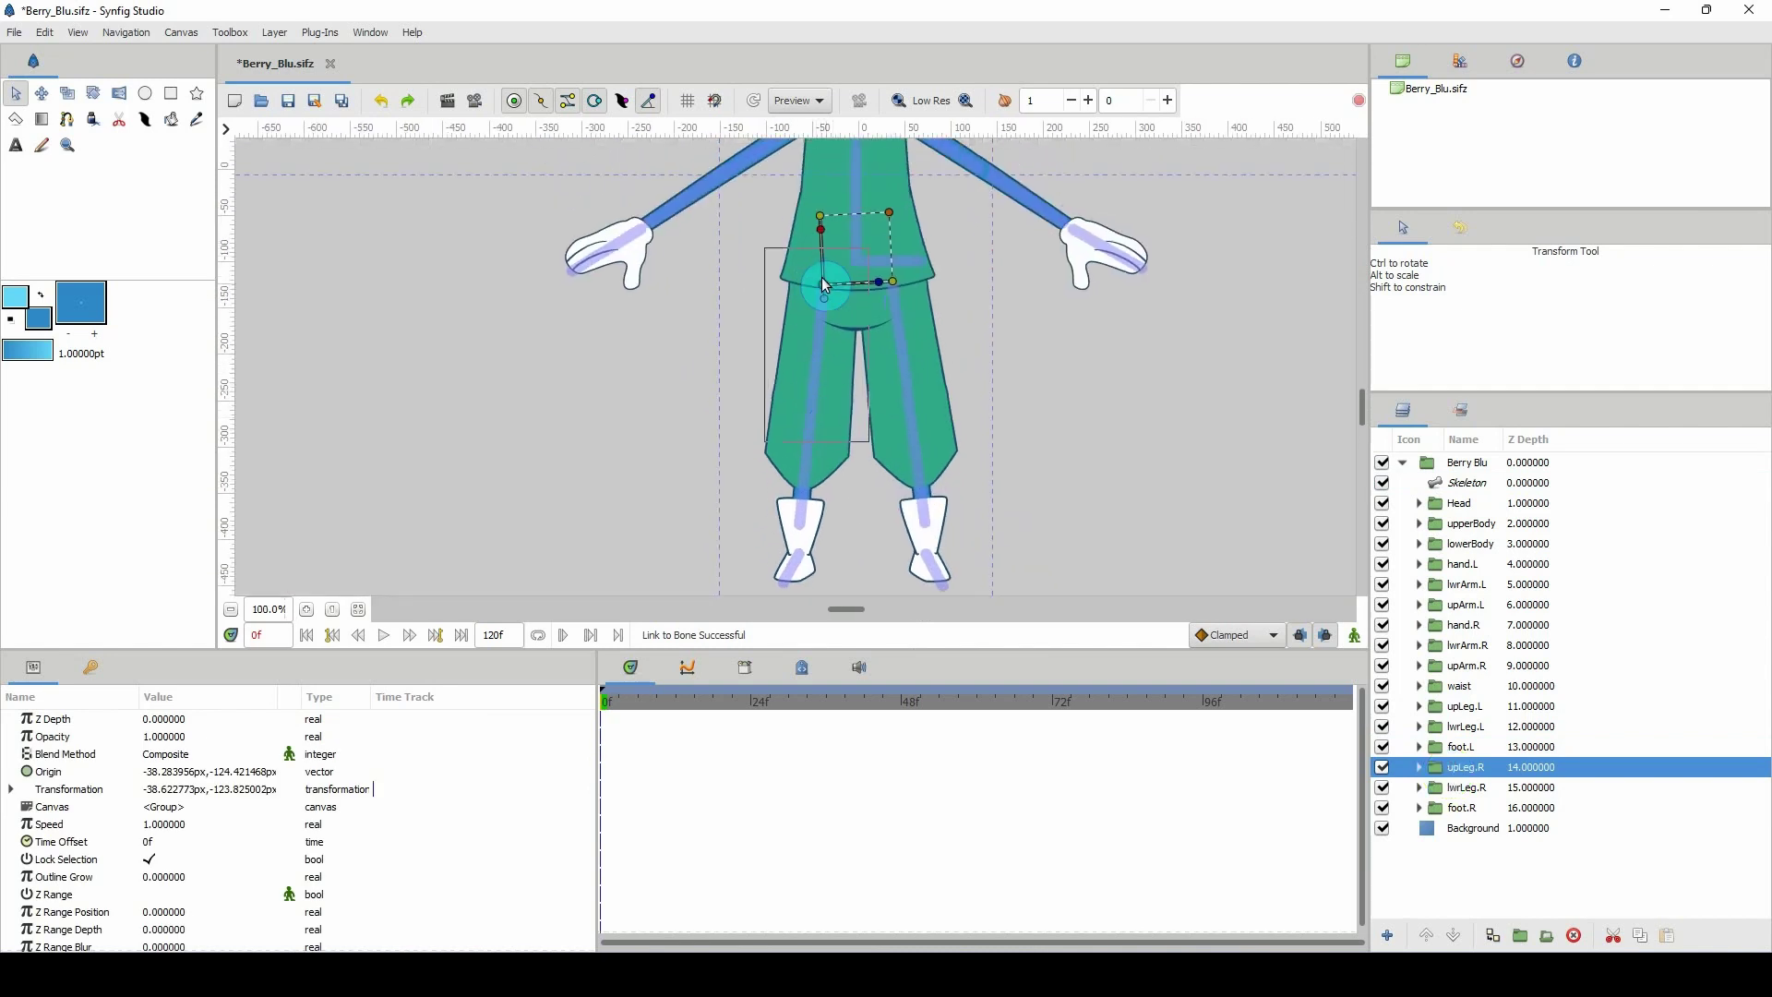
# Link the upLeg.R group's offset to the right upper leg bone.
pyautogui.click(825, 286)
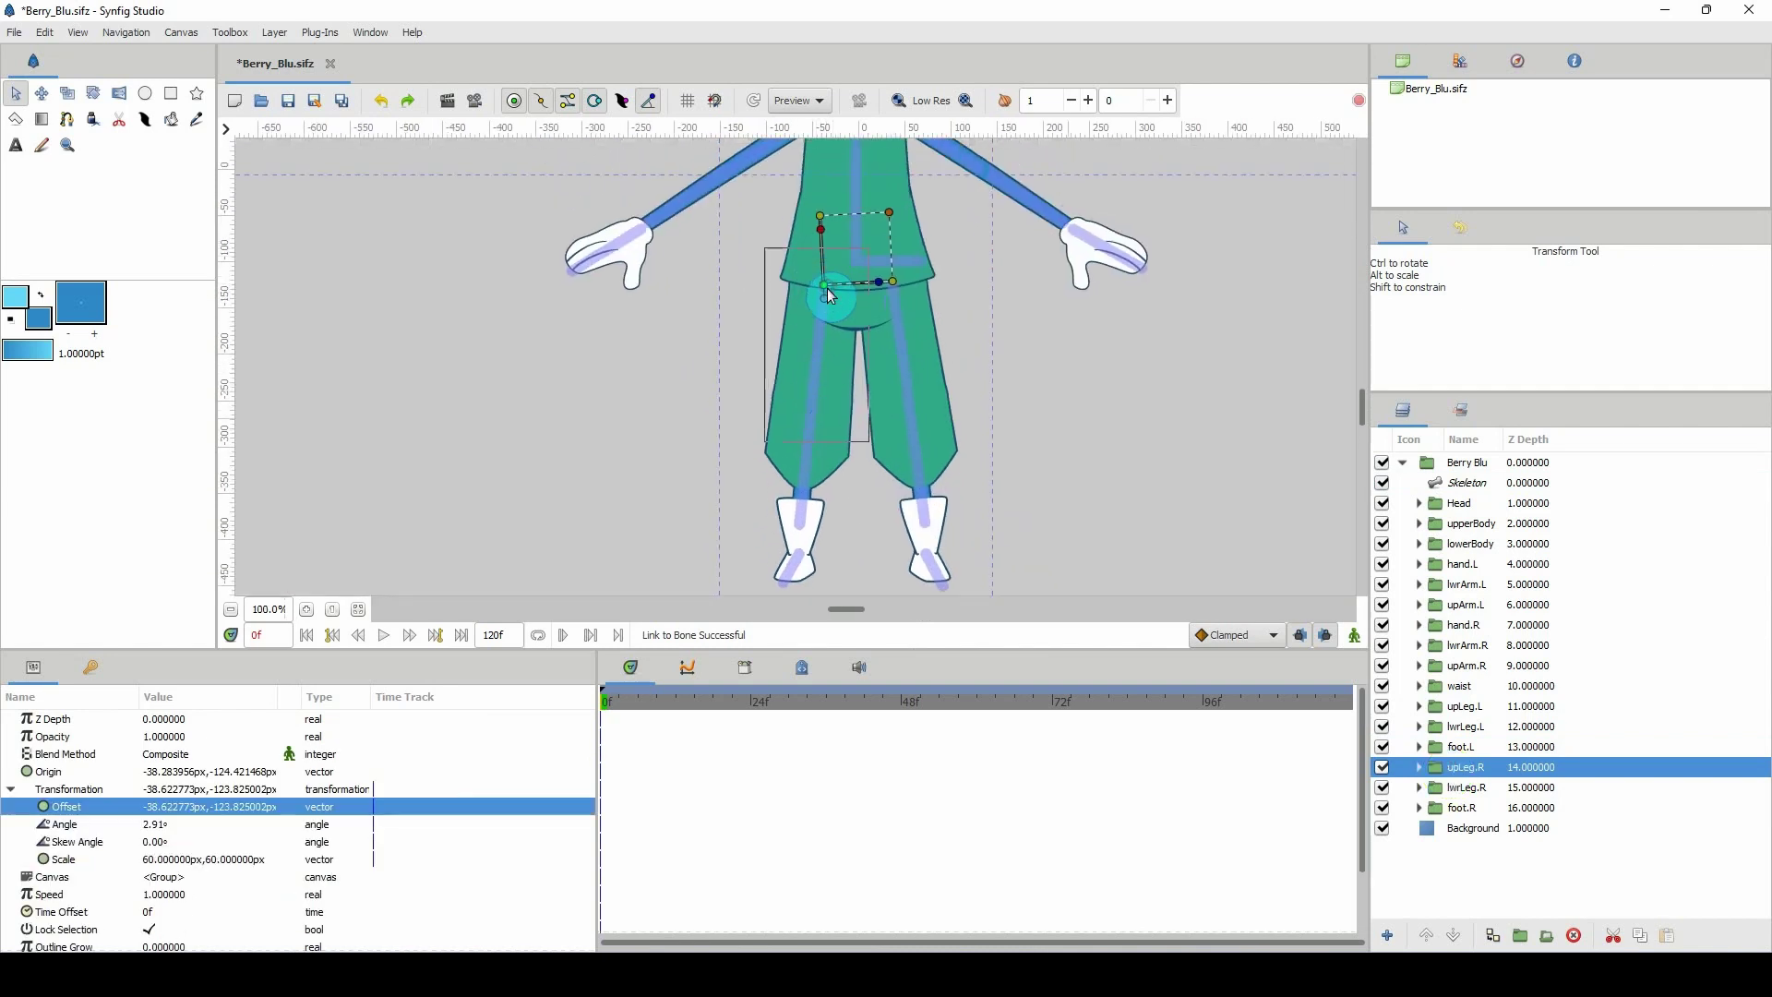
pyautogui.keyDown('ctrl'); pyautogui.click(1468, 483); pyautogui.keyUp('ctrl')
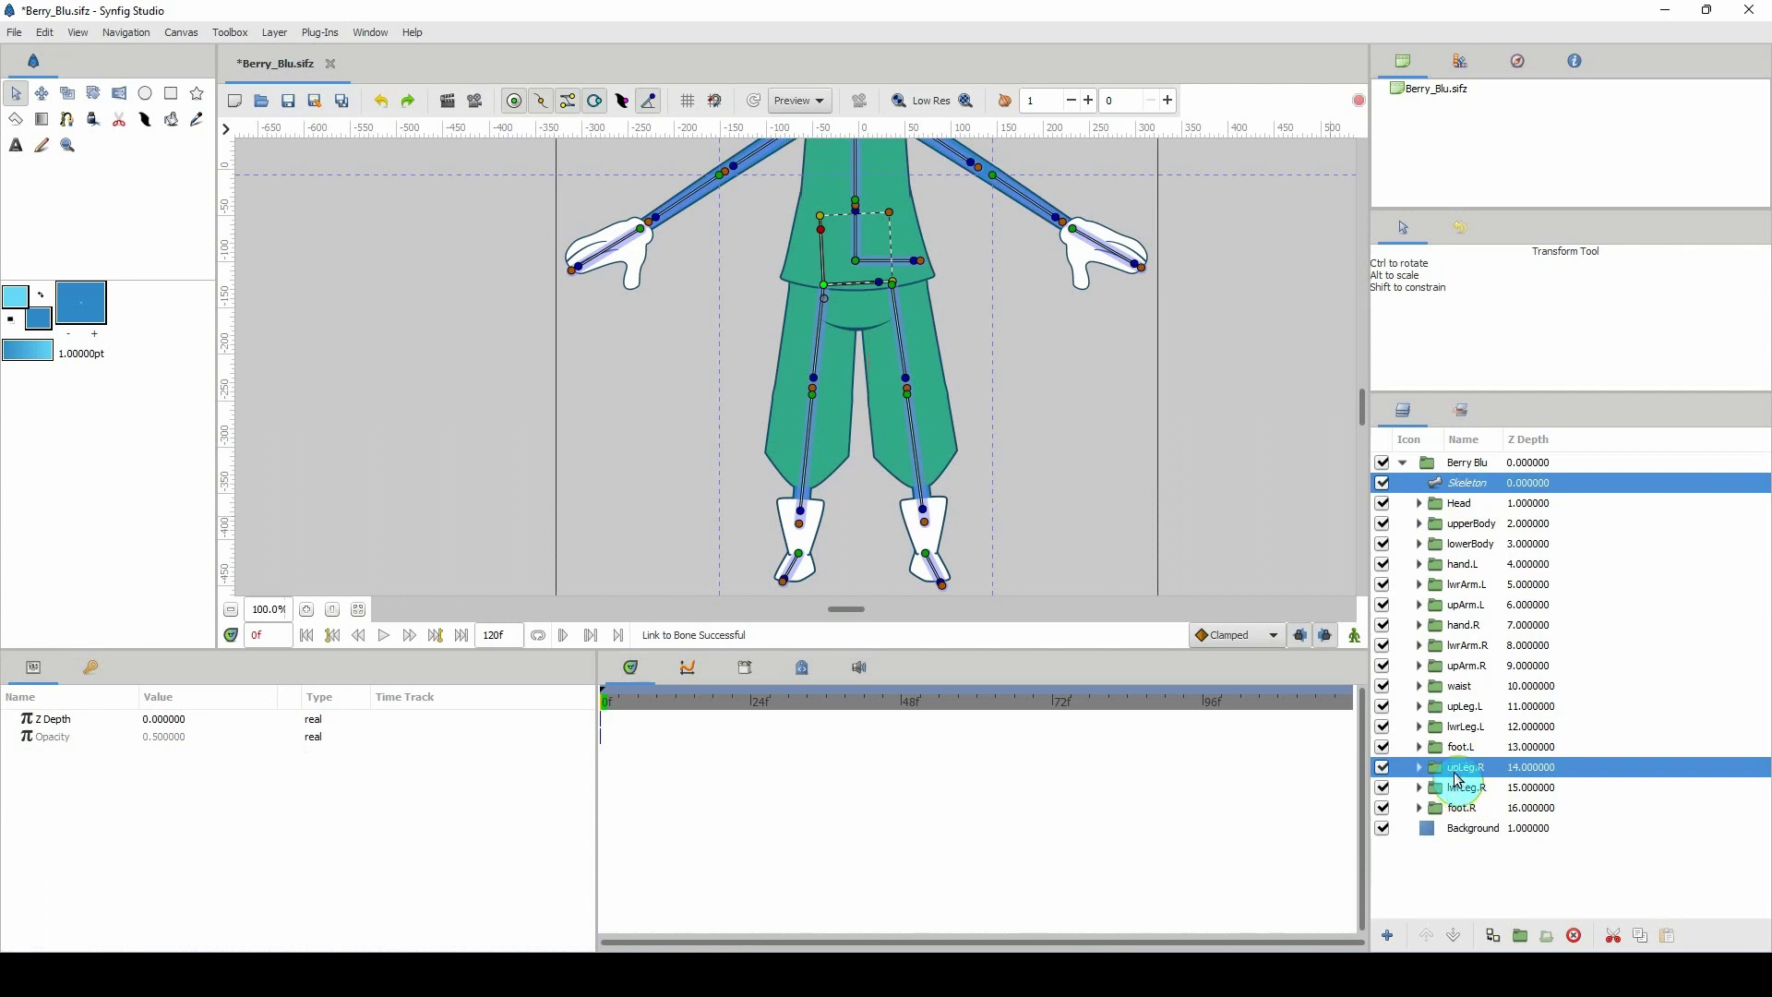
pyautogui.rightClick(820, 378)
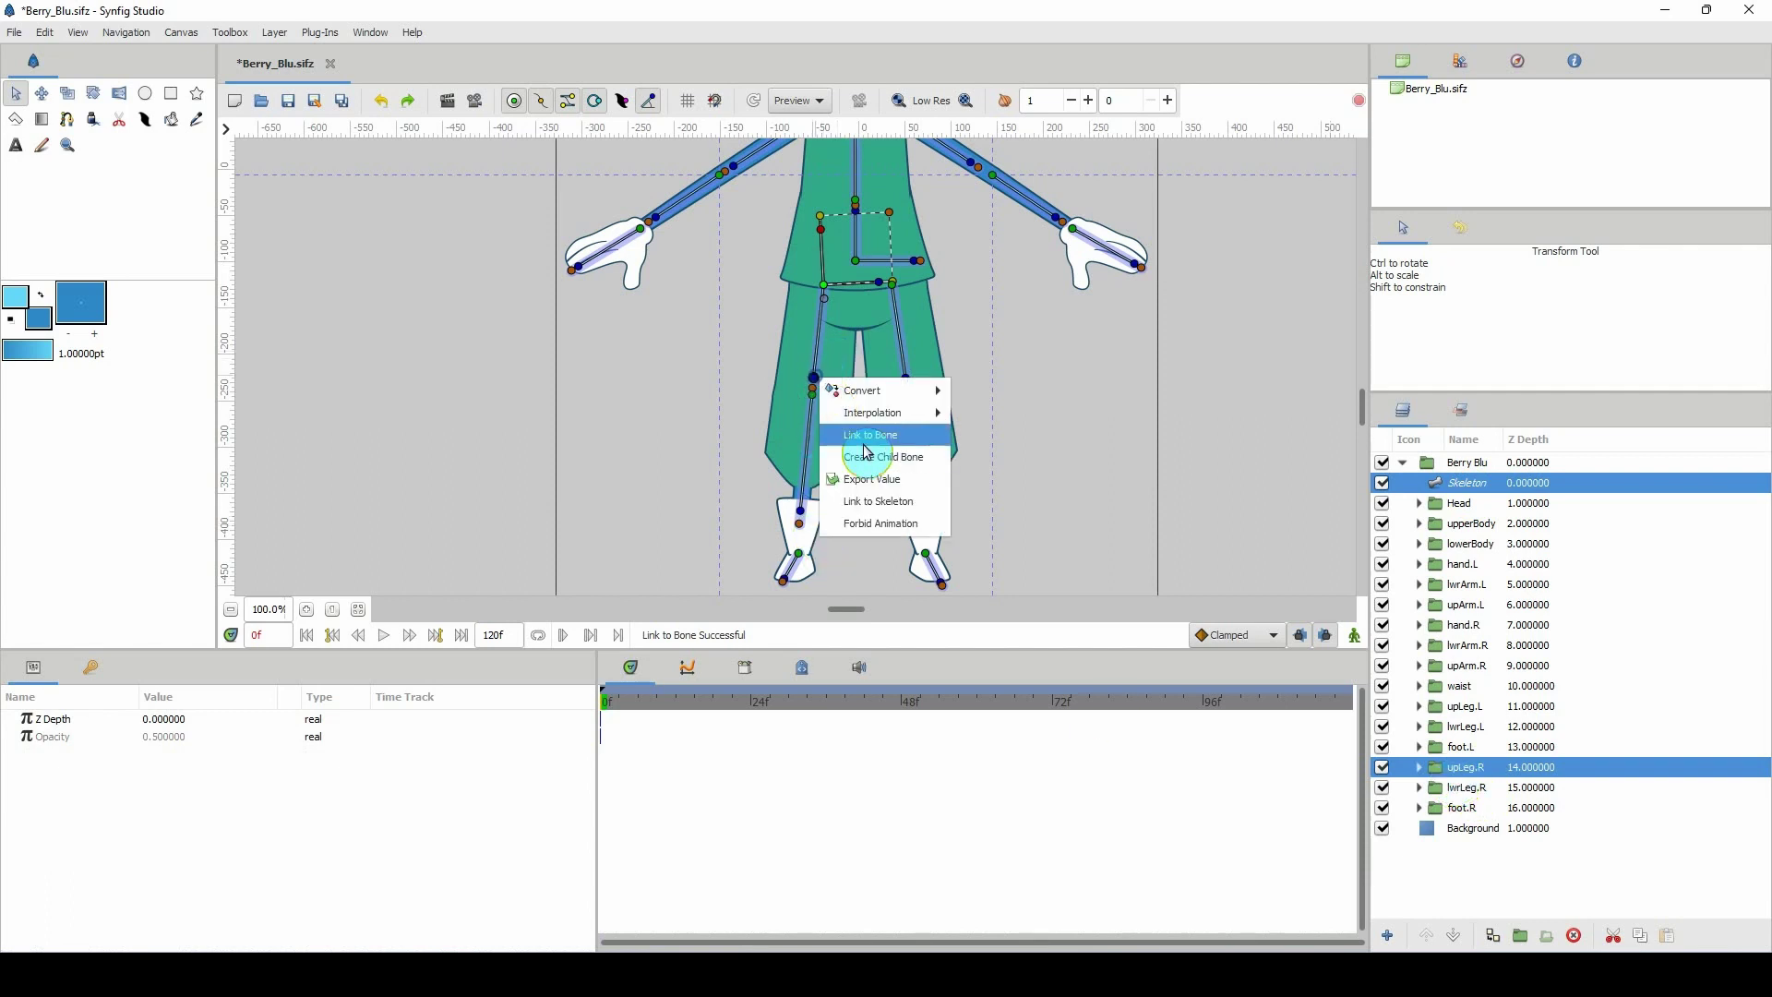
pyautogui.click(868, 446)
# Link the lwrLeg.R group's offset to the right lower leg bone.
pyautogui.click(1452, 793)
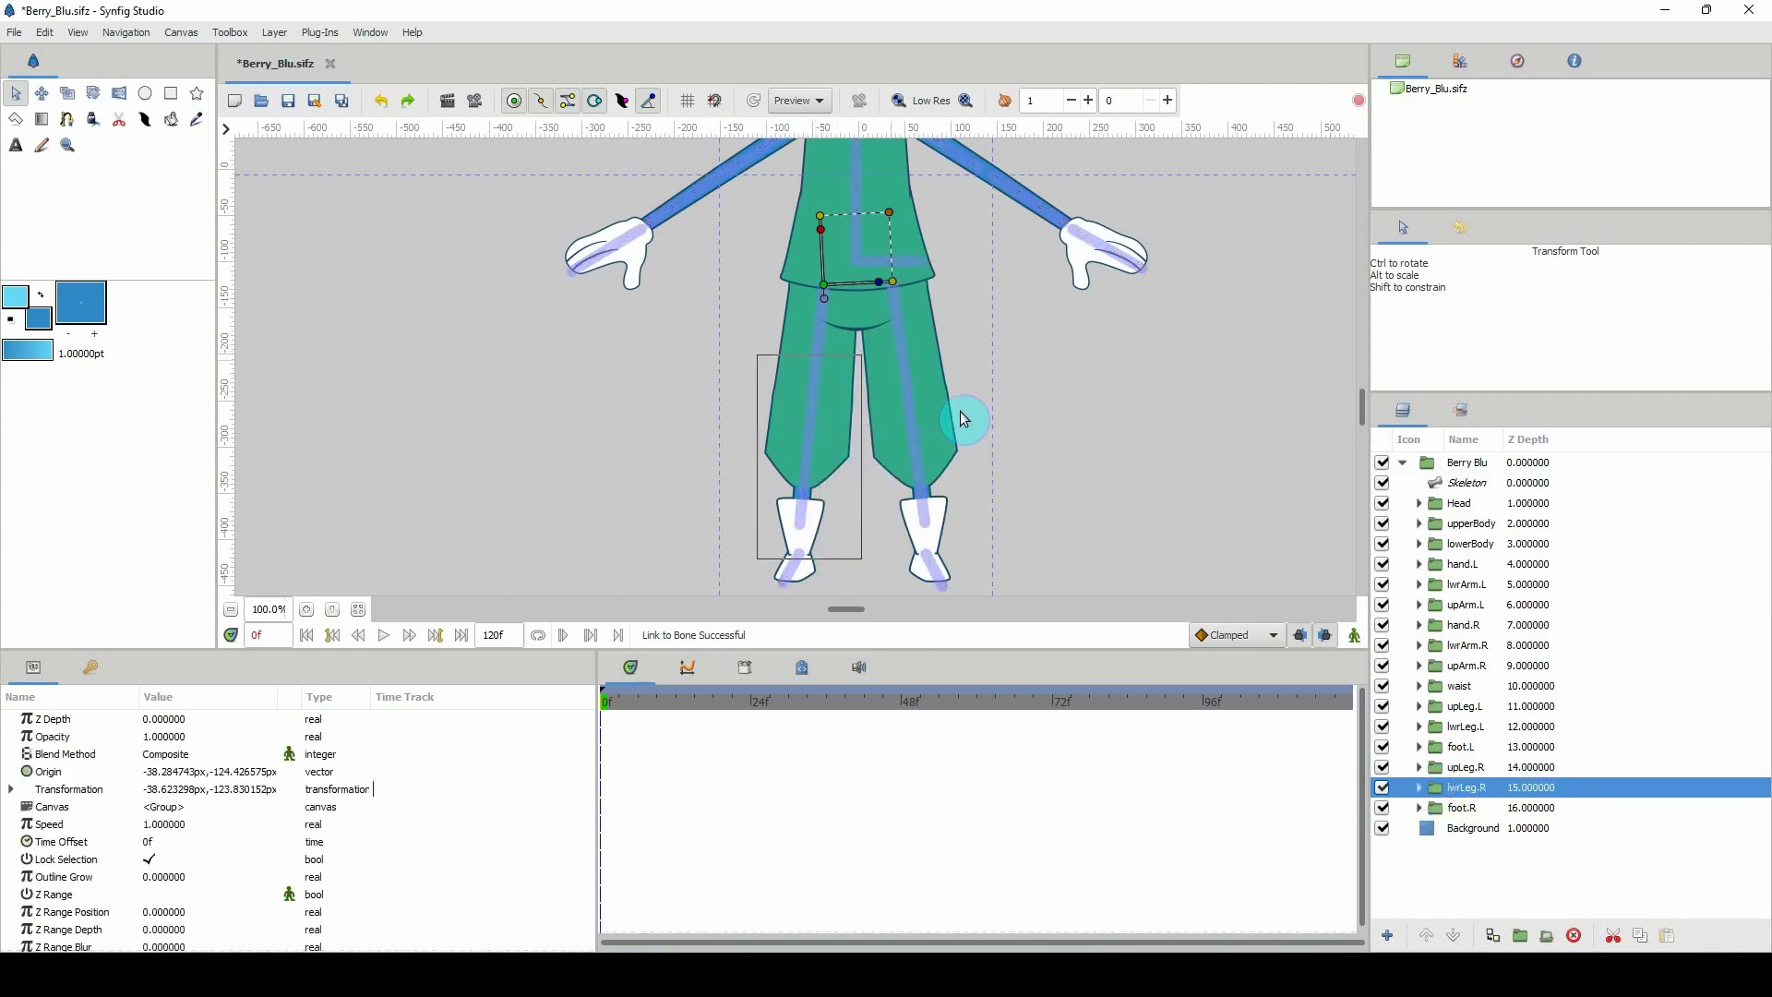
pyautogui.click(825, 287)
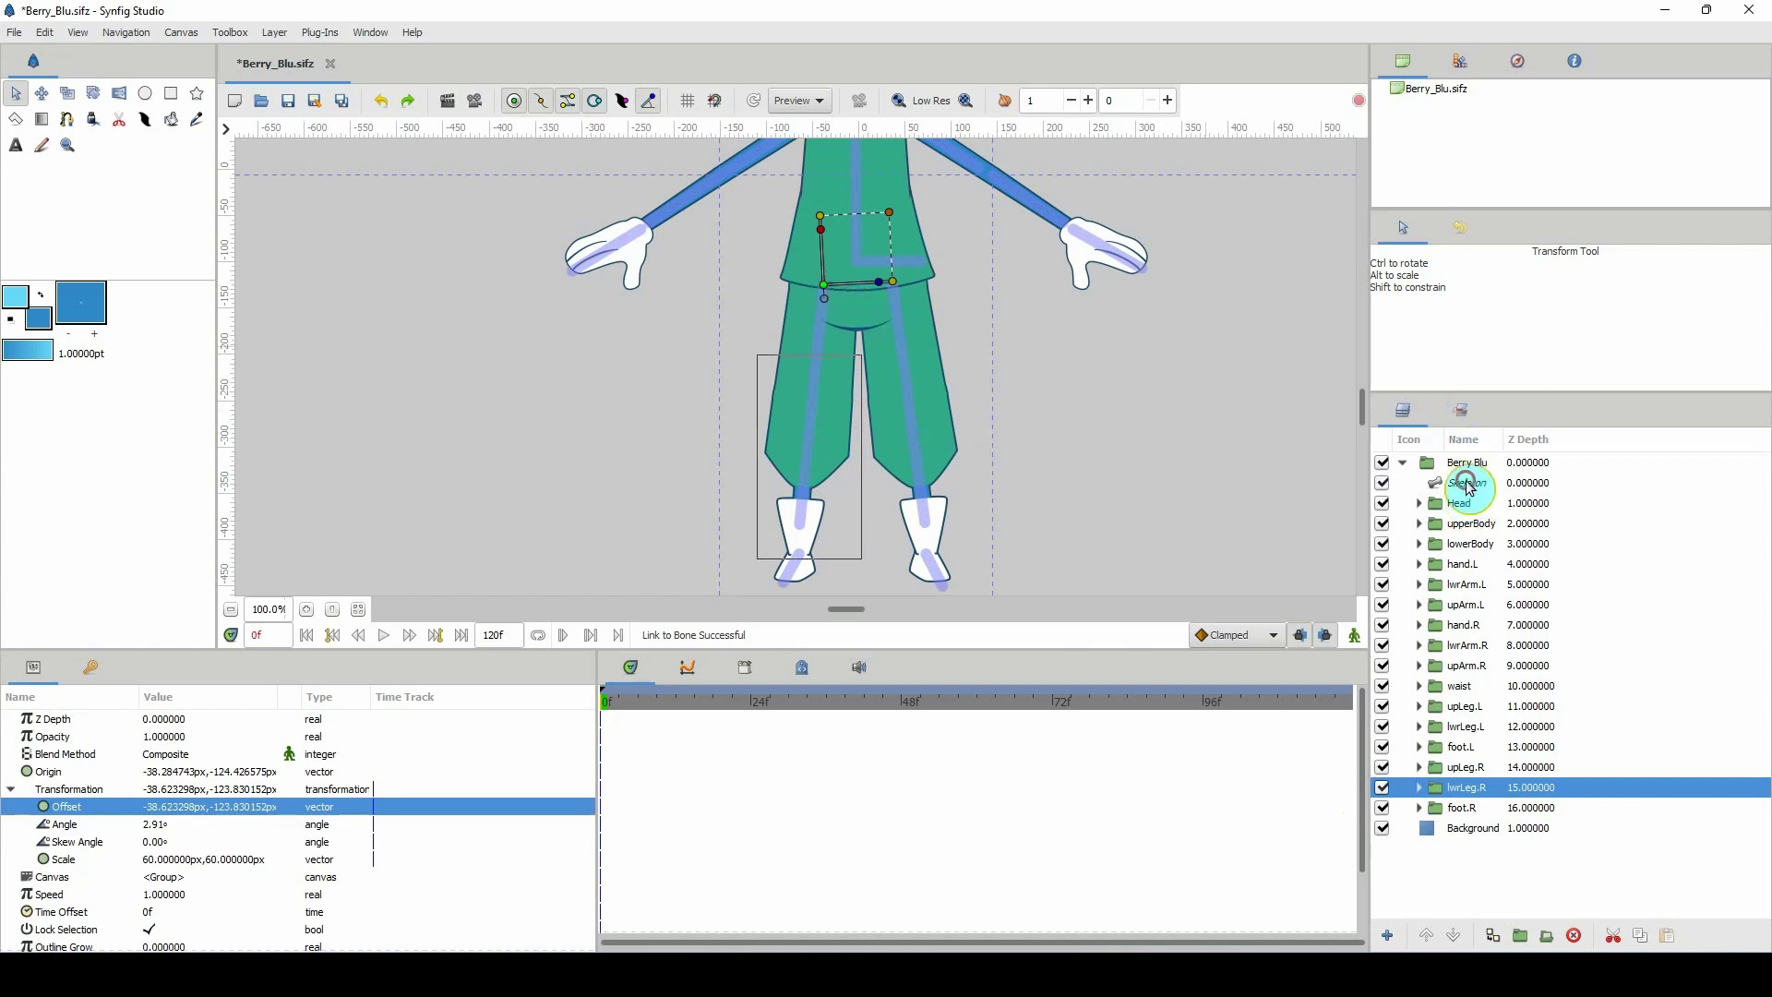
pyautogui.keyDown('ctrl'); pyautogui.click(1468, 484); pyautogui.keyUp('ctrl')
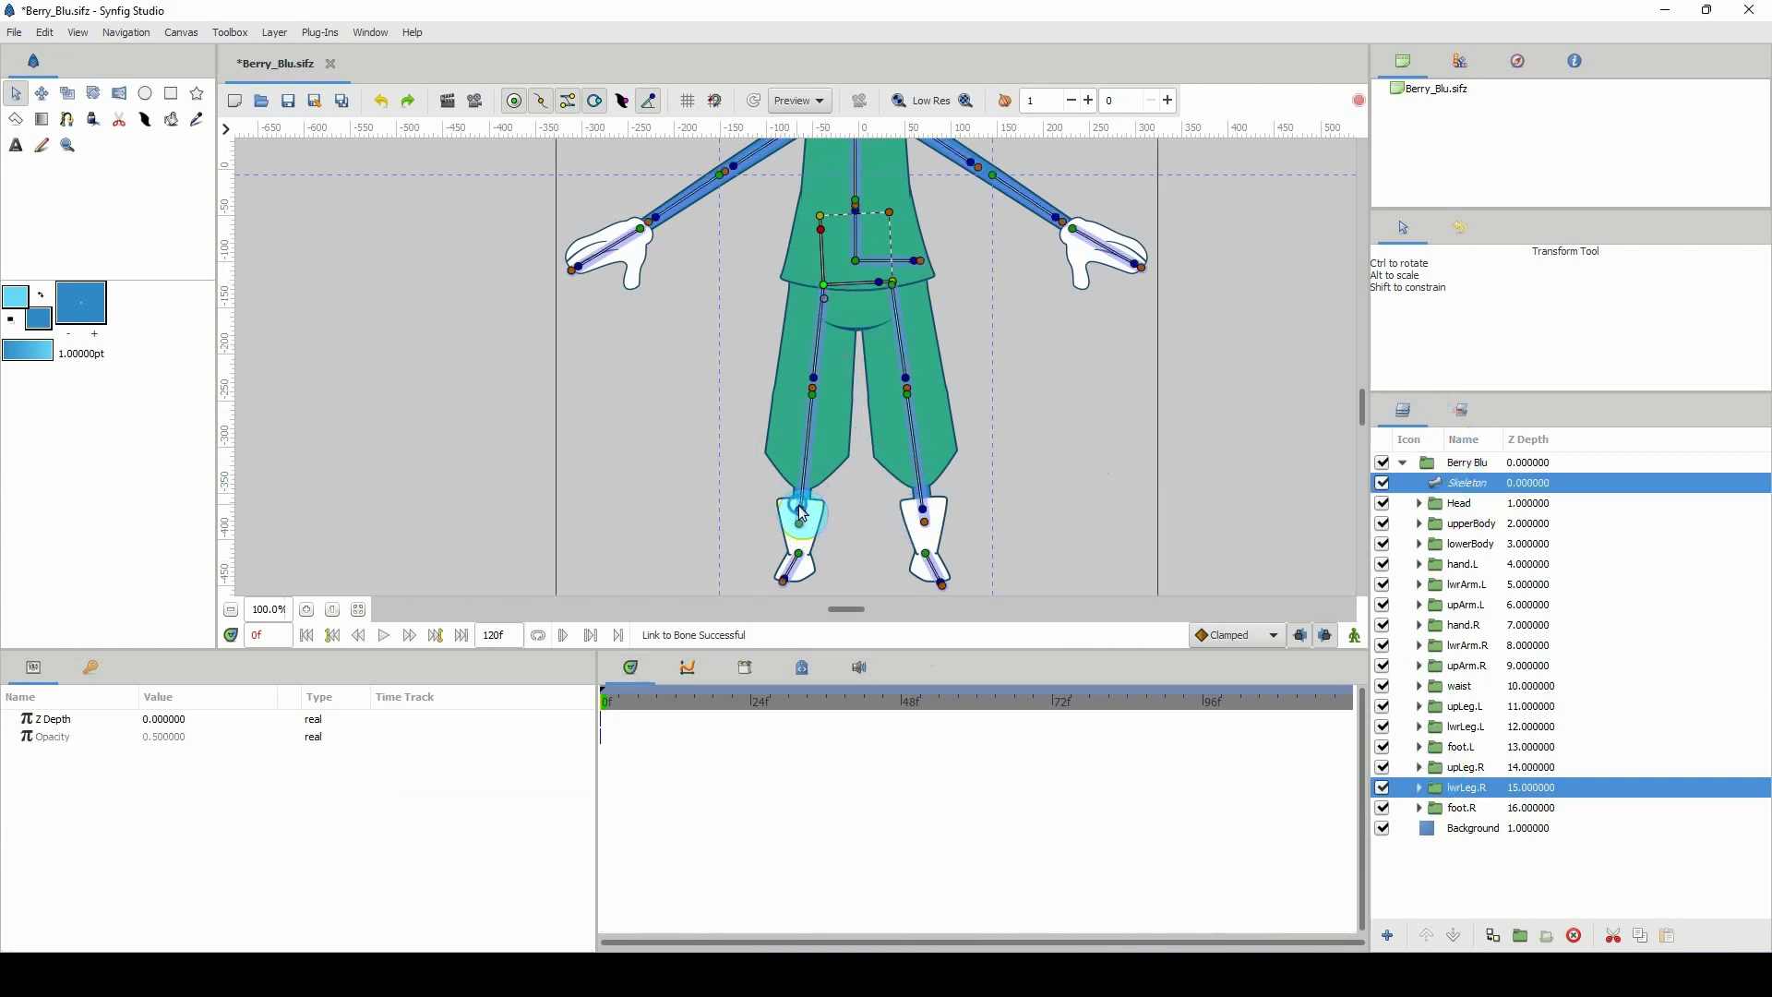
pyautogui.rightClick(799, 506)
pyautogui.click(857, 577)
# Link the foot.R group to the right foot bone.
pyautogui.click(1462, 810)
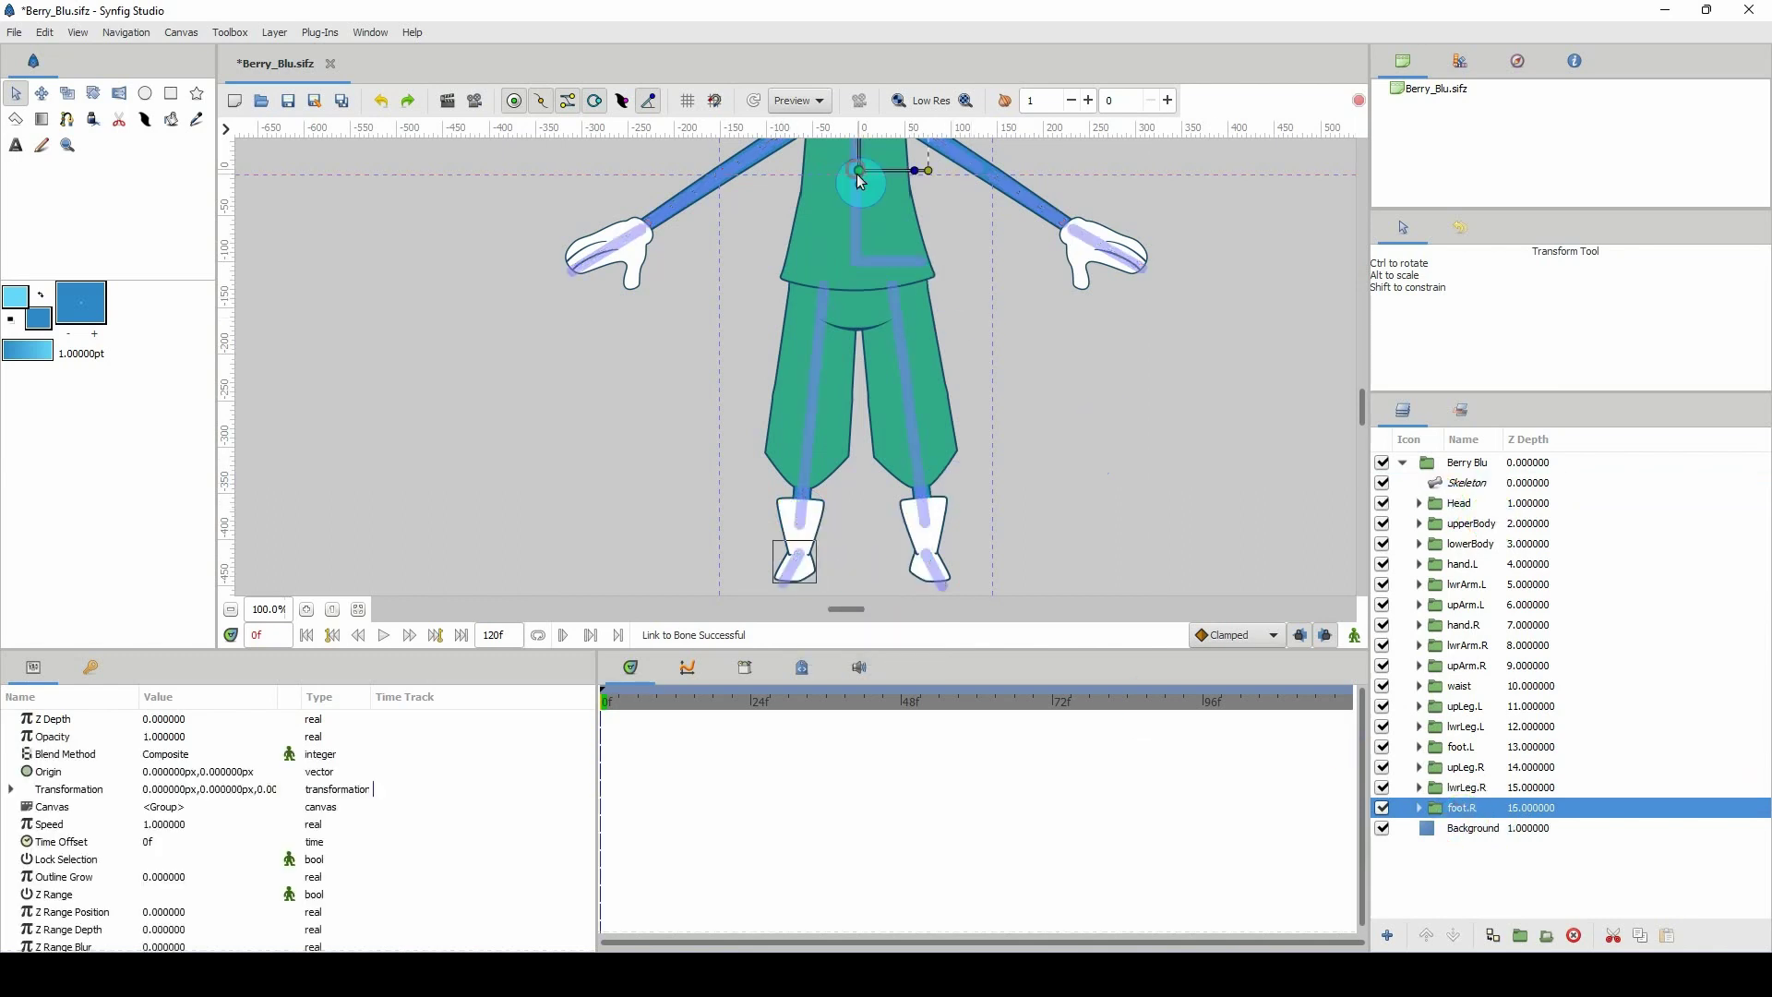
pyautogui.keyDown('ctrl'); pyautogui.click(1458, 483); pyautogui.keyUp('ctrl')
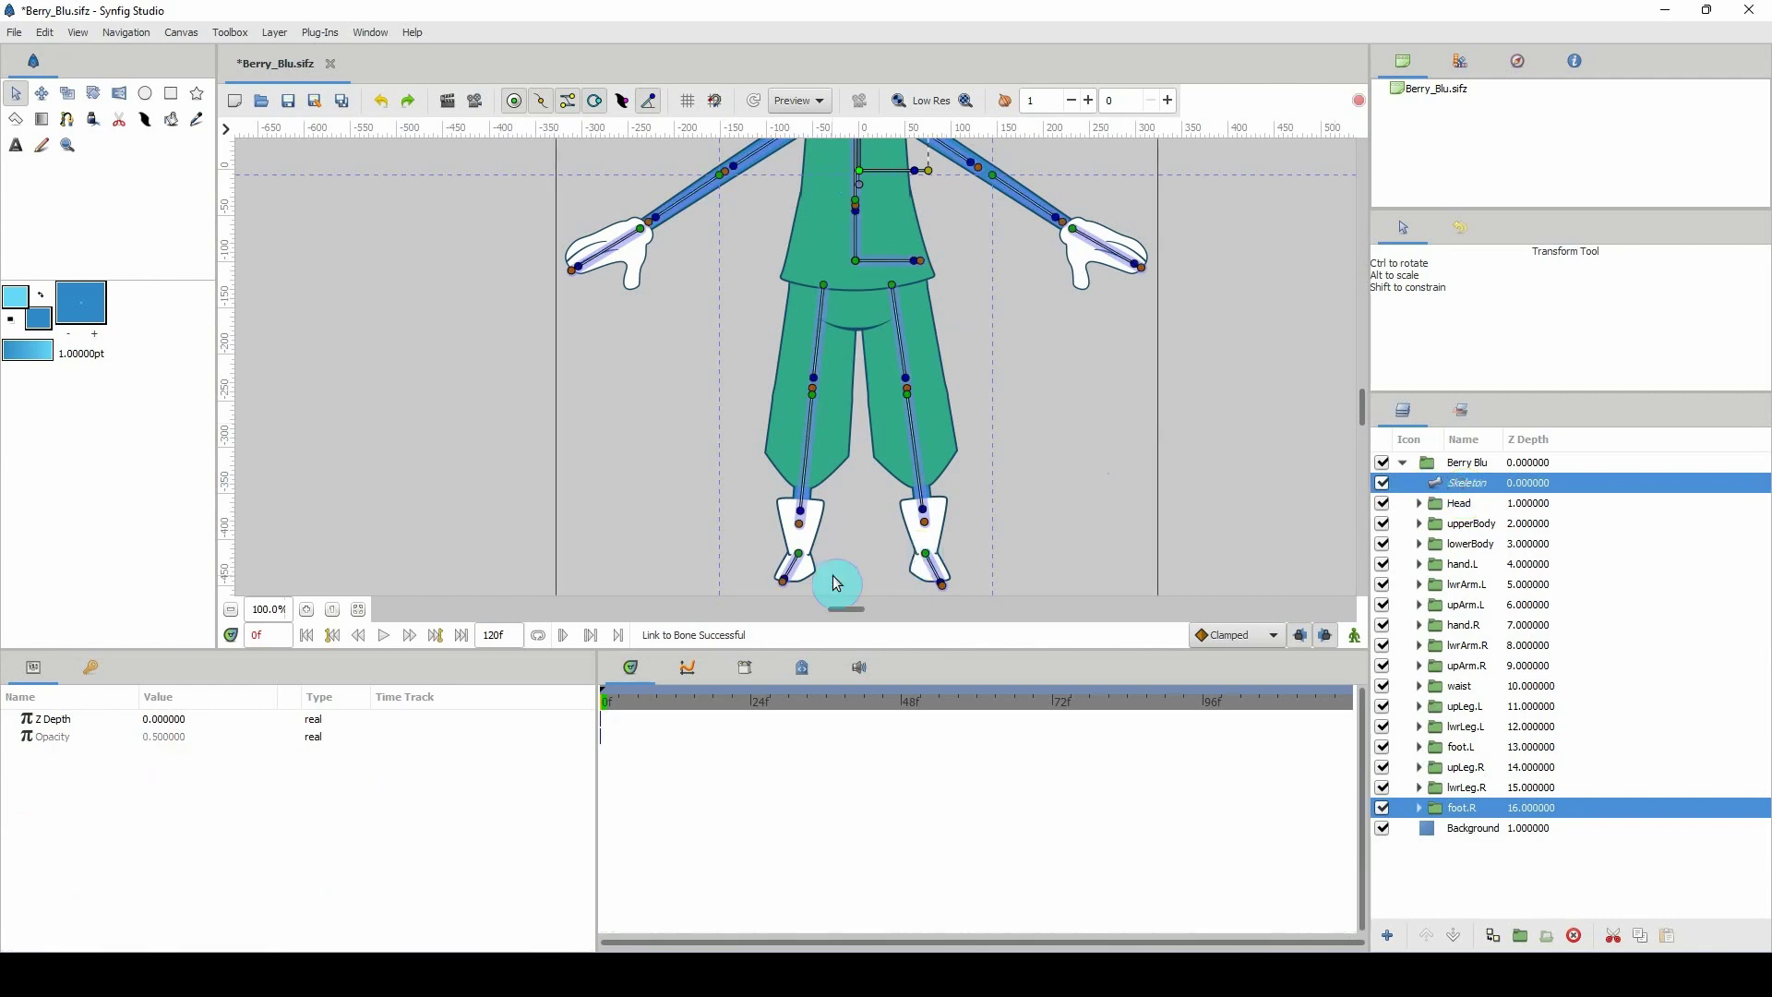
pyautogui.rightClick(793, 578)
pyautogui.click(844, 626)
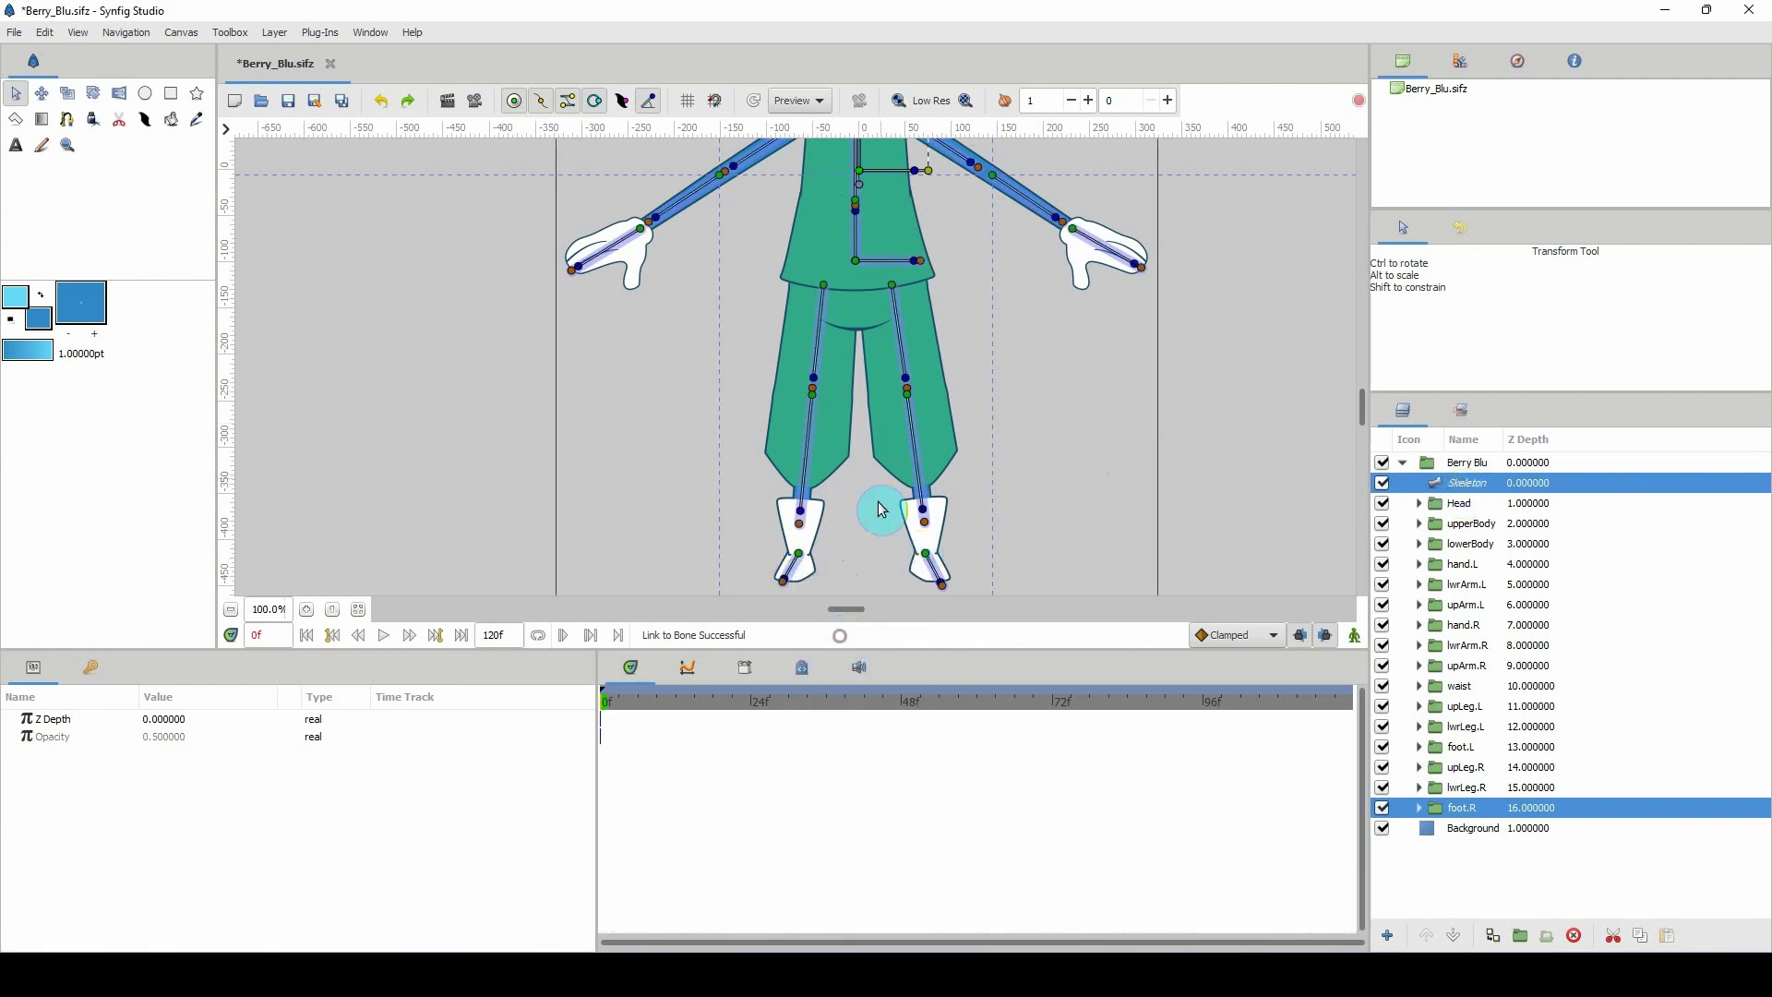
pyautogui.keyDown('ctrl'); pyautogui.scroll(-2, 914, 406); pyautogui.keyUp('ctrl')
# Save the Berry_Blu file.
pyautogui.keyDown('ctrl'); pyautogui.scroll(-1, 912, 382); pyautogui.keyUp('ctrl')
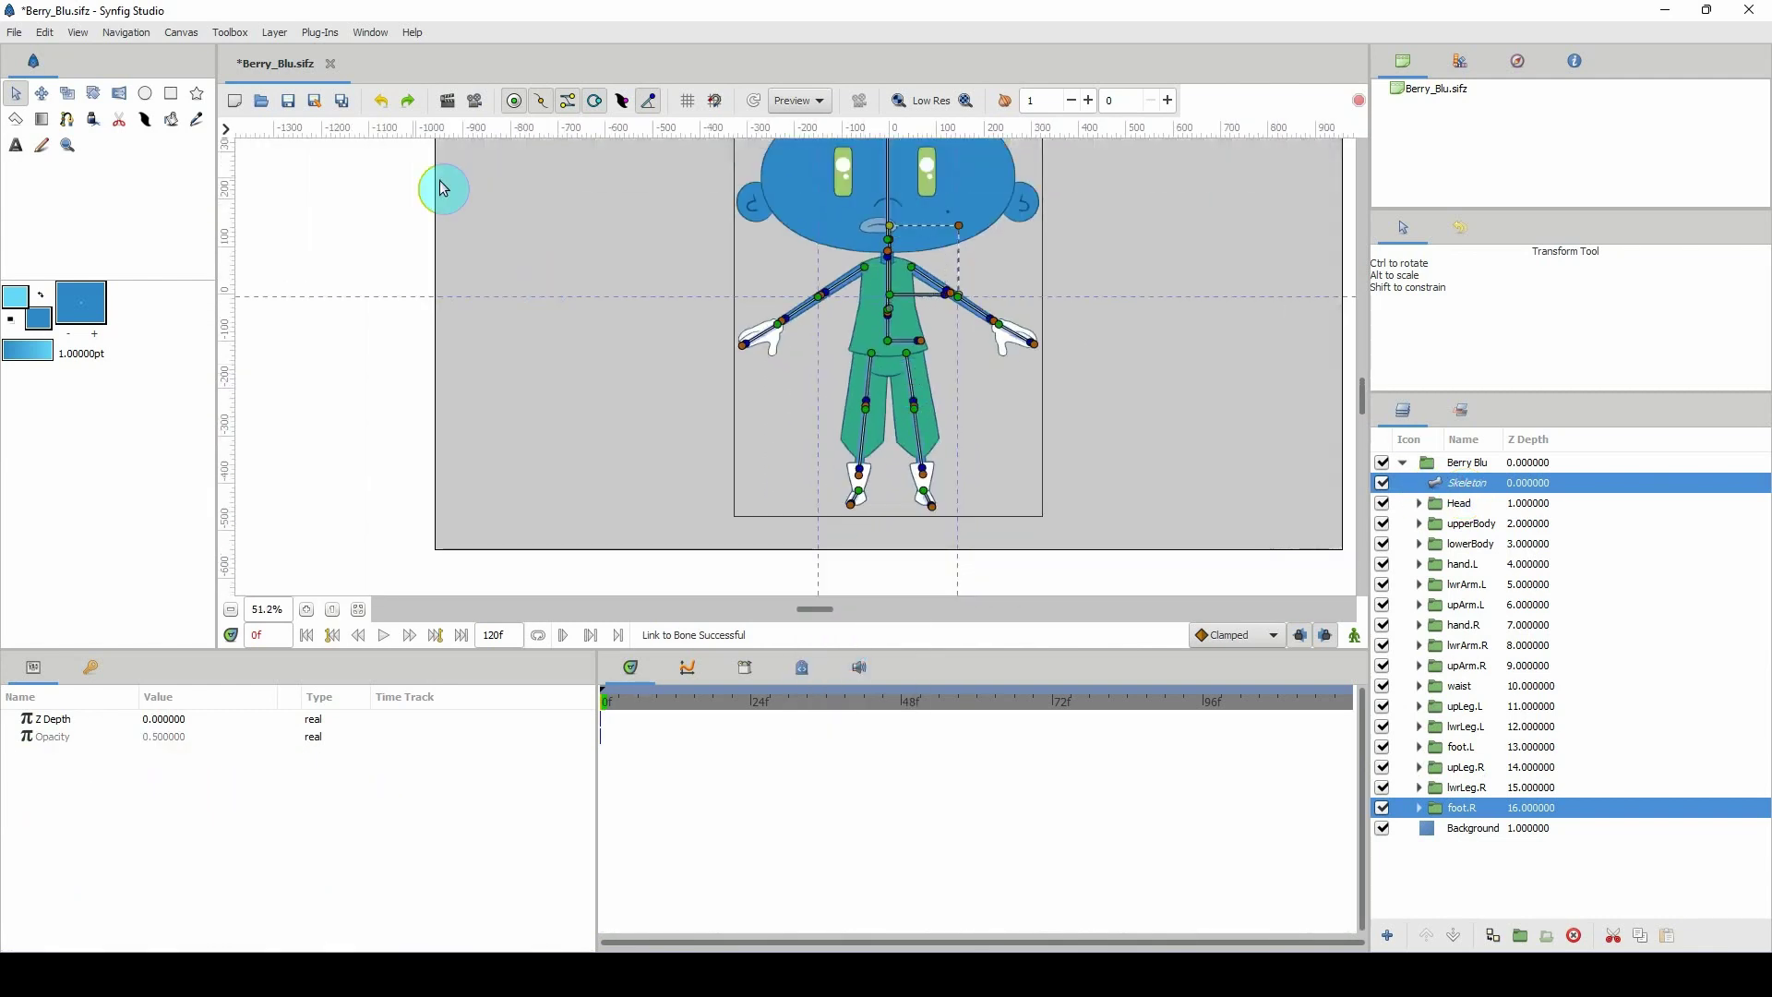
pyautogui.click(290, 102)
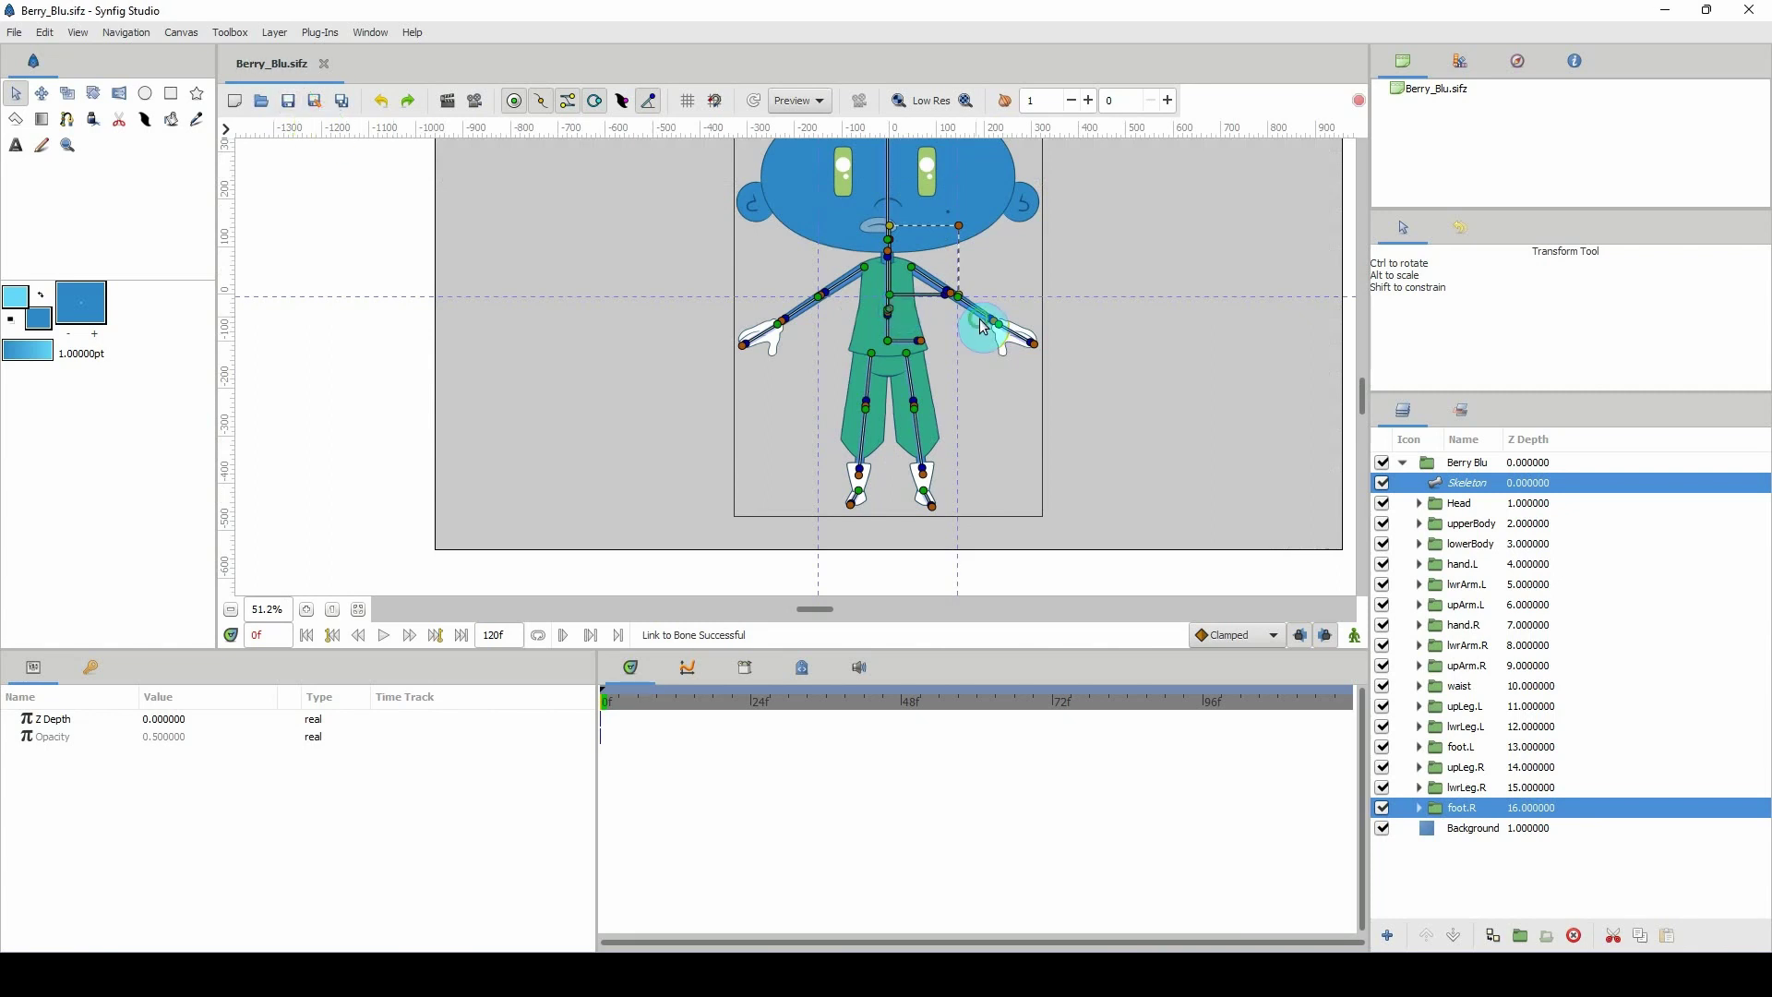
pyautogui.scroll(2, 951, 399)
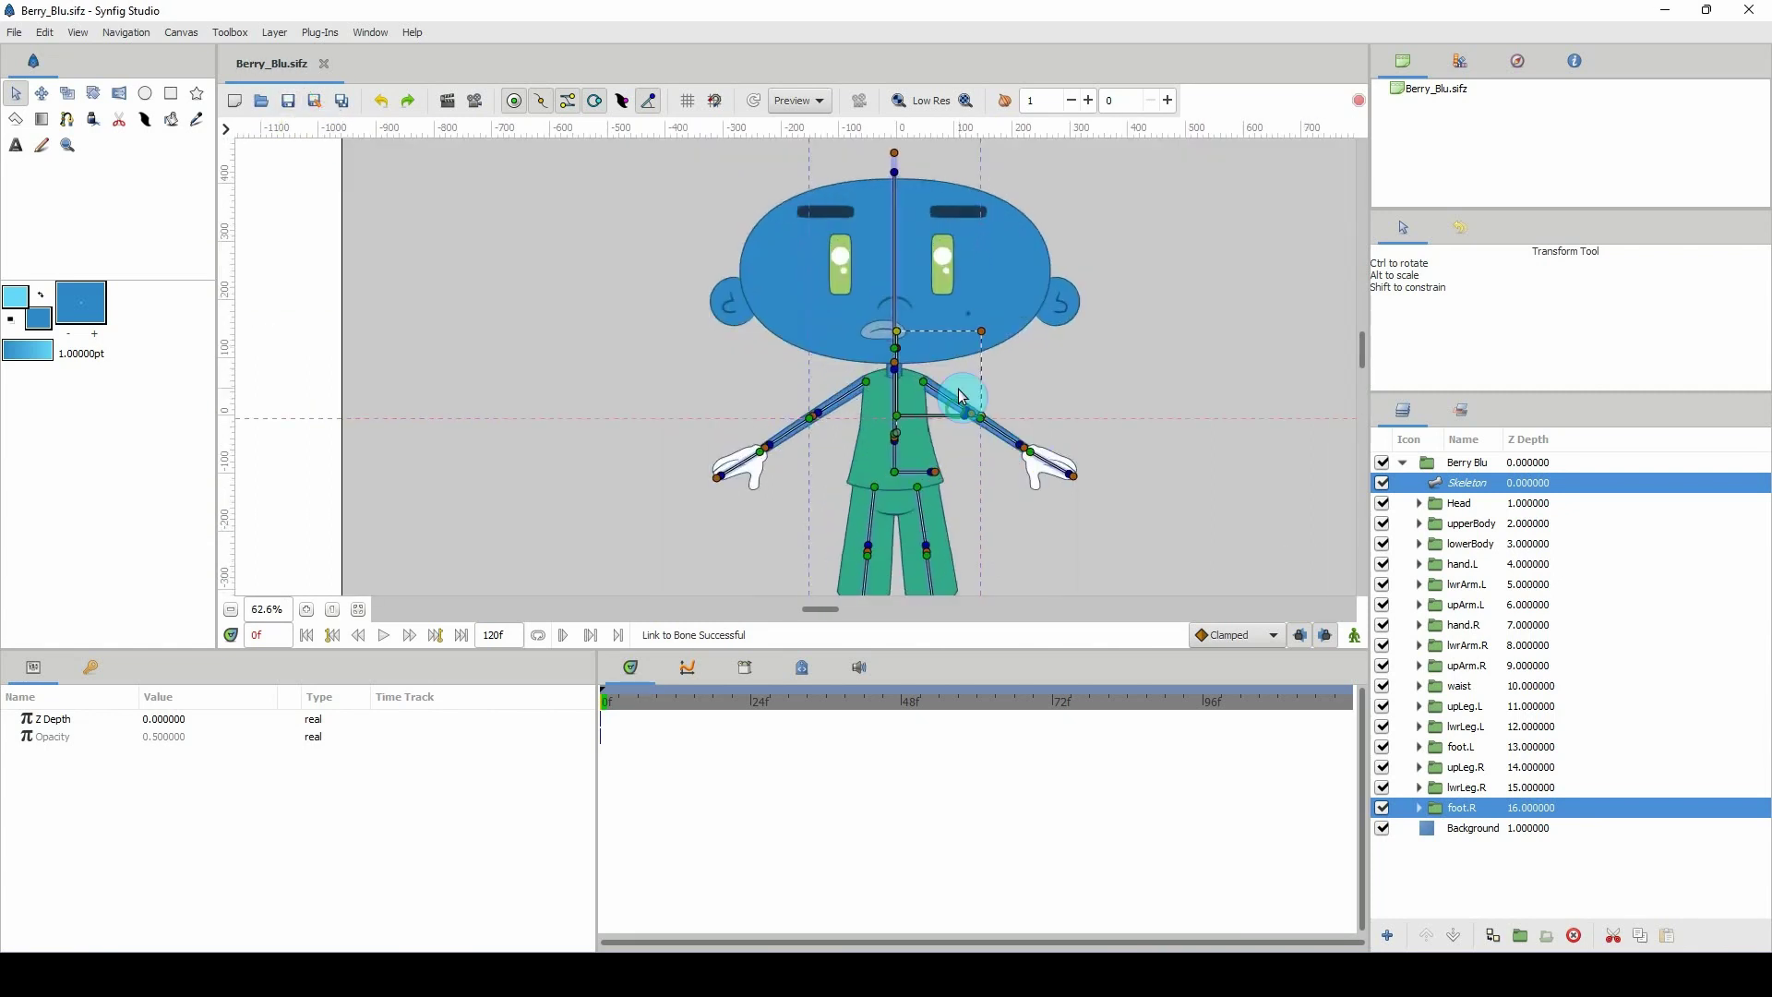
pyautogui.keyDown('ctrl'); pyautogui.scroll(-1, 955, 432); pyautogui.keyUp('ctrl')
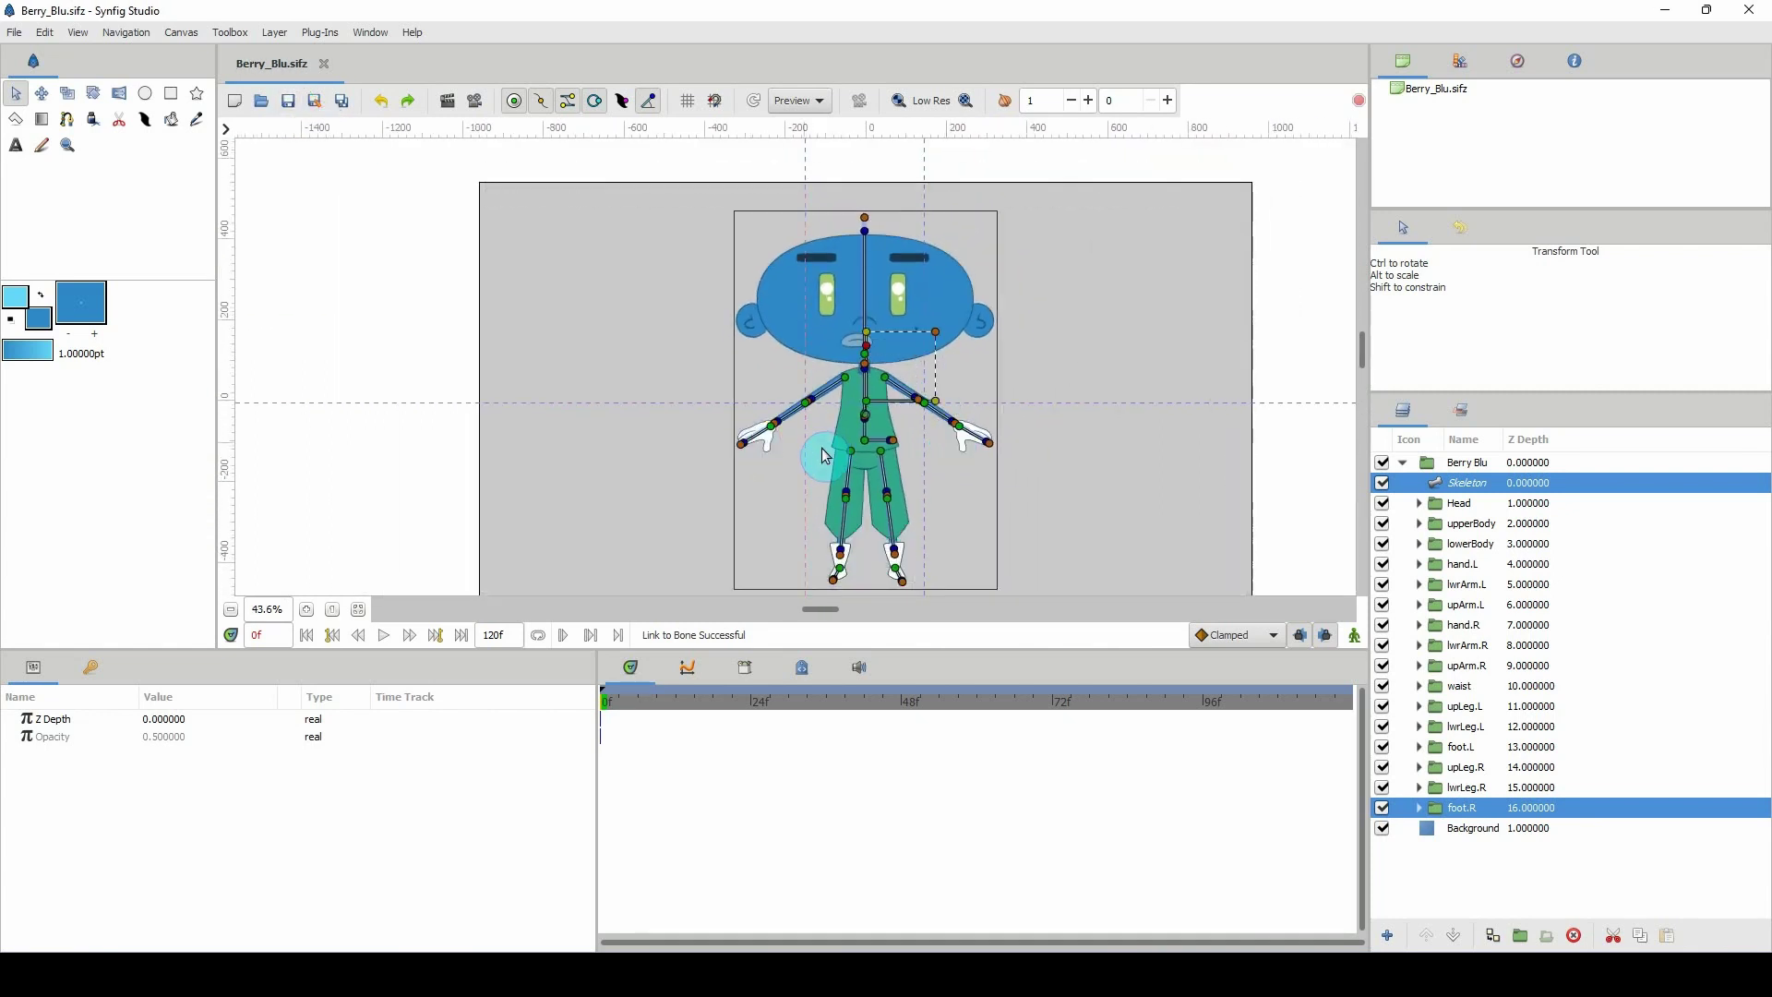
# Drag the three guide lines off the canvas and select only the Skeleton layer.
pyautogui.moveTo(801, 450); pyautogui.dragTo(34, 393)
pyautogui.moveTo(565, 407); pyautogui.dragTo(607, 90)
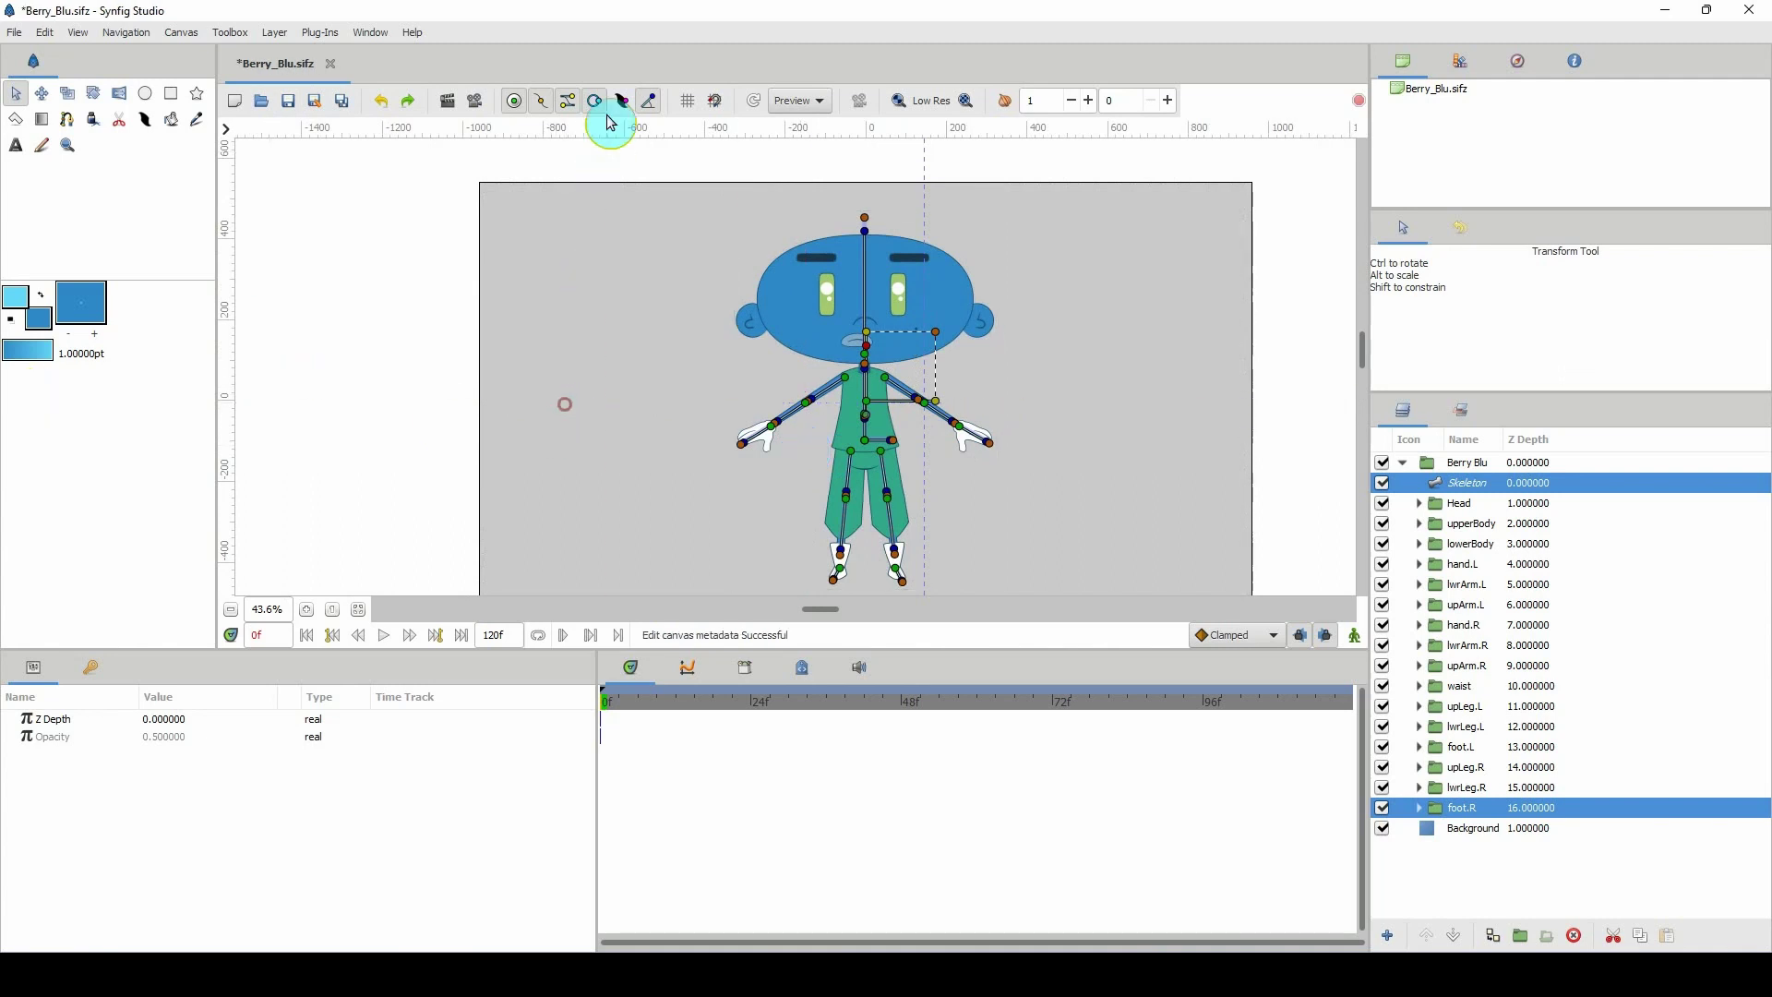
pyautogui.moveTo(924, 443); pyautogui.dragTo(198, 440)
pyautogui.click(1474, 503)
pyautogui.click(1472, 482)
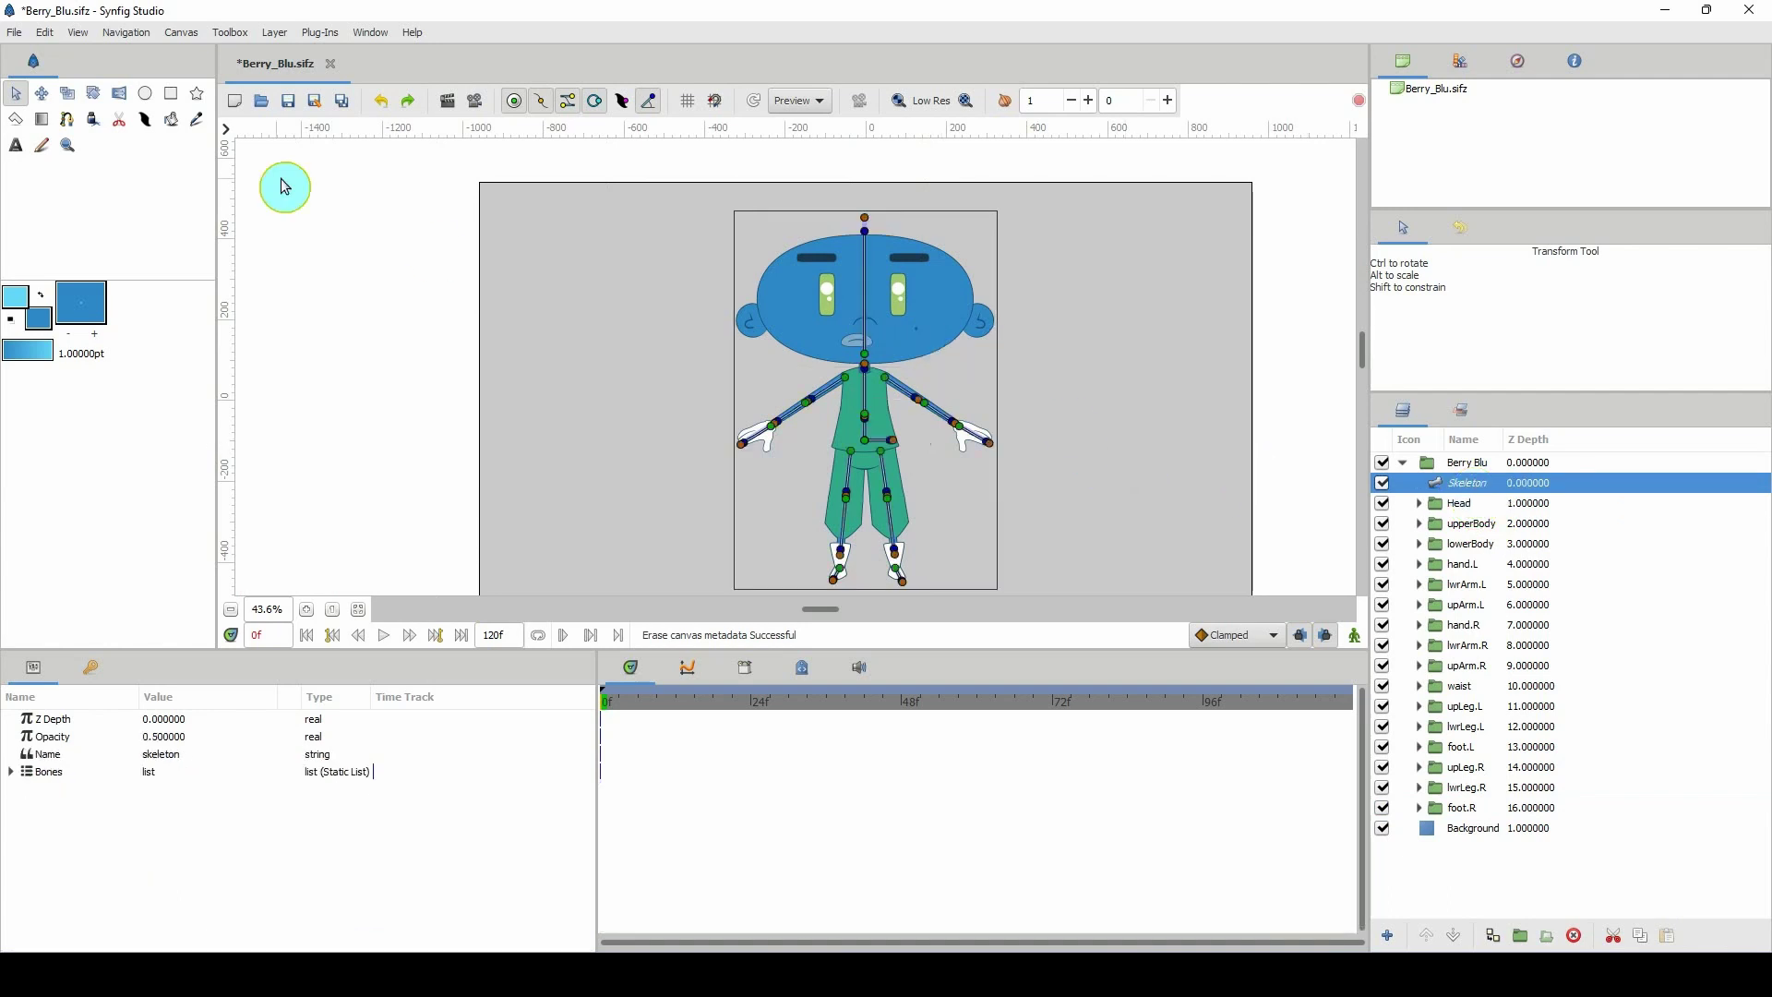
# Save, then rotate the head, upper-body and lower-body bones to tilt the character.
pyautogui.click(288, 103)
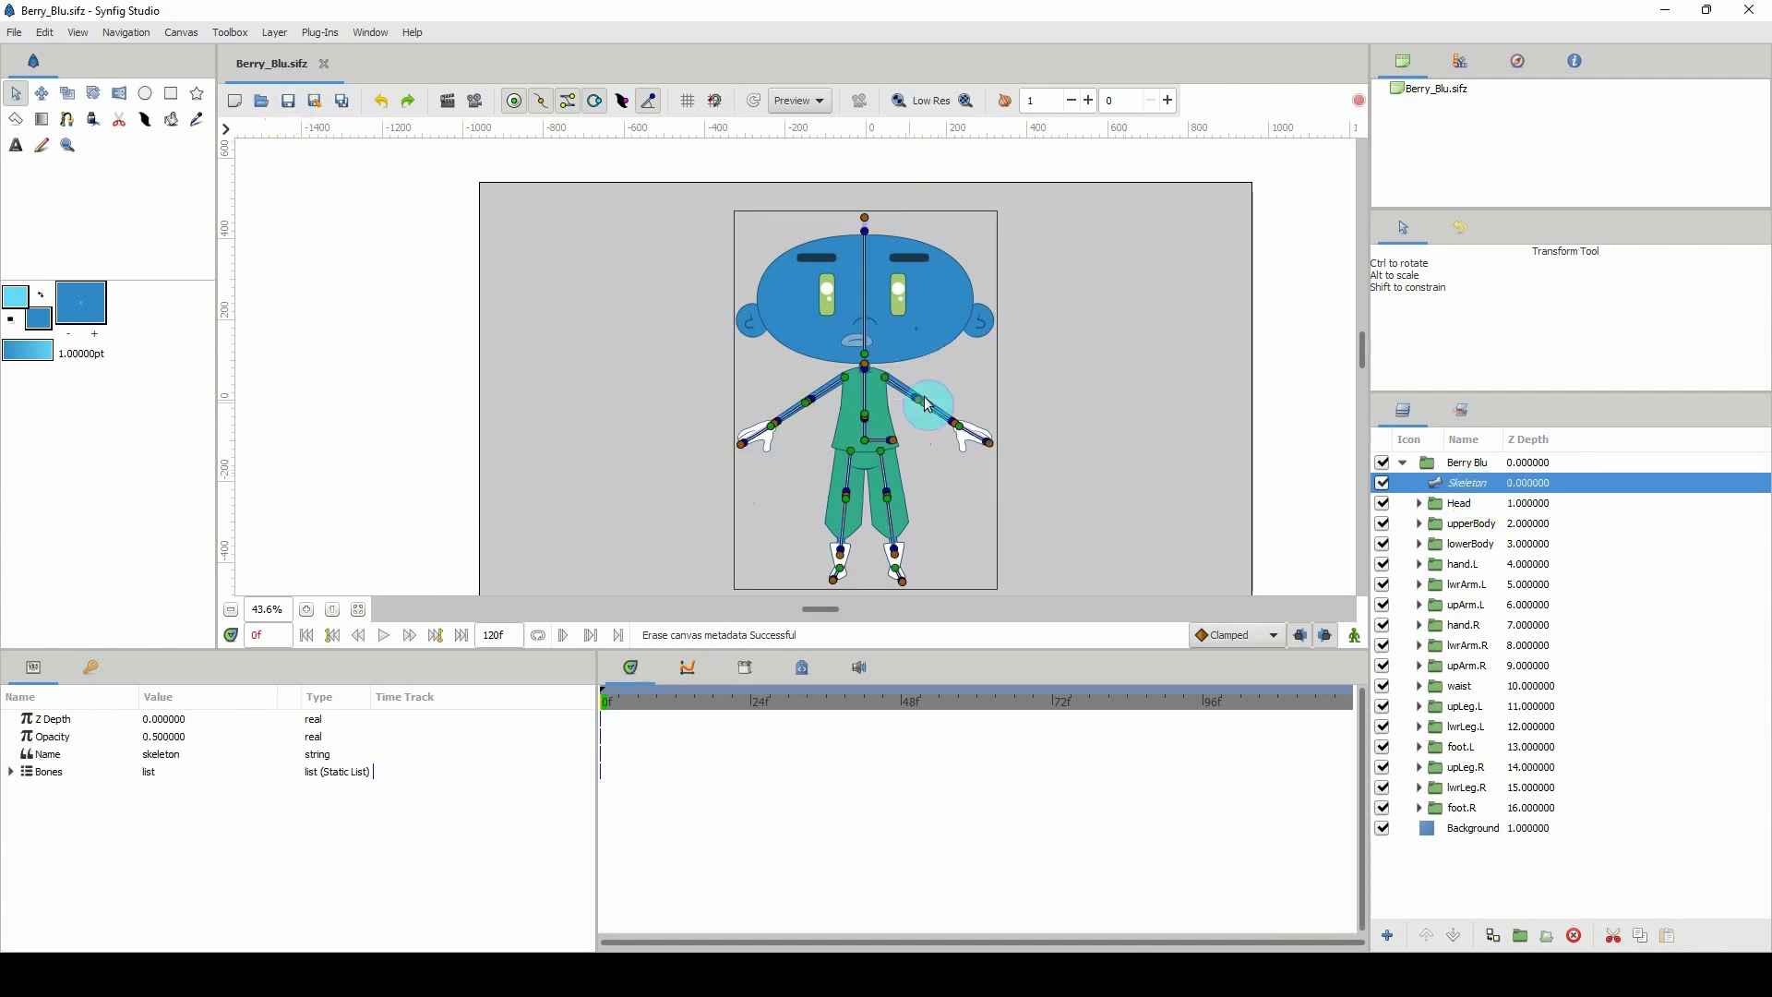
pyautogui.moveTo(865, 233); pyautogui.dragTo(829, 231)
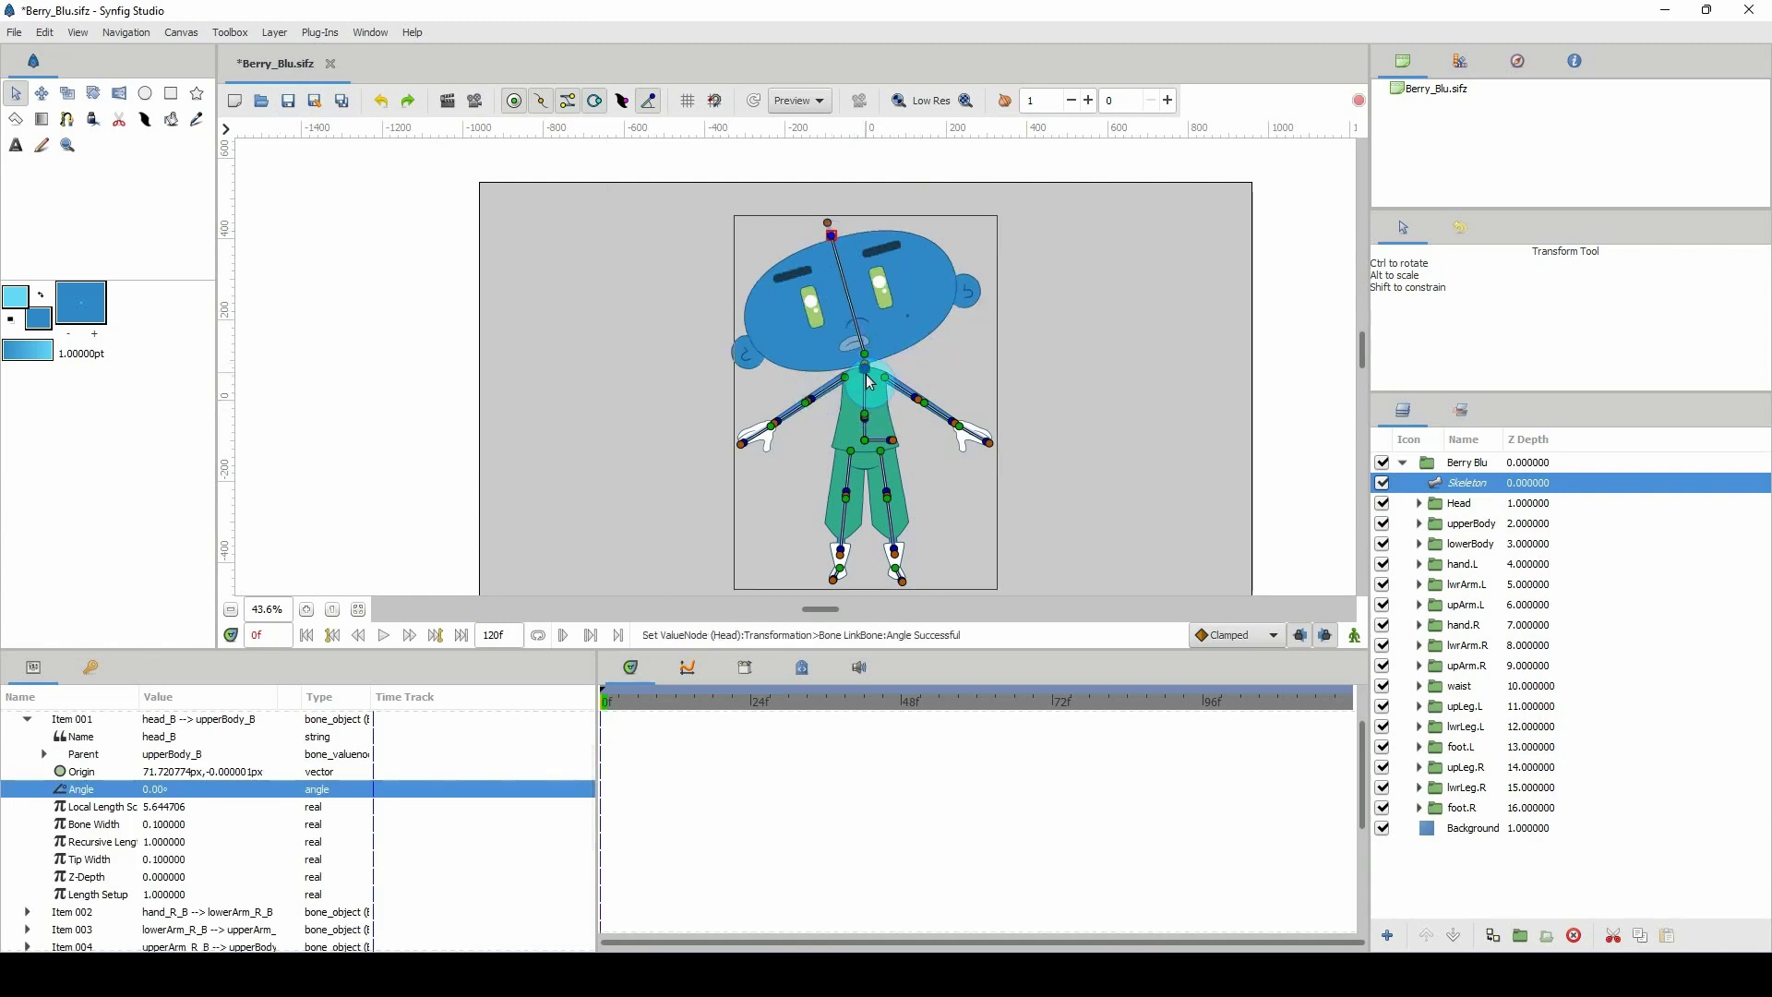
pyautogui.moveTo(867, 381); pyautogui.dragTo(849, 371)
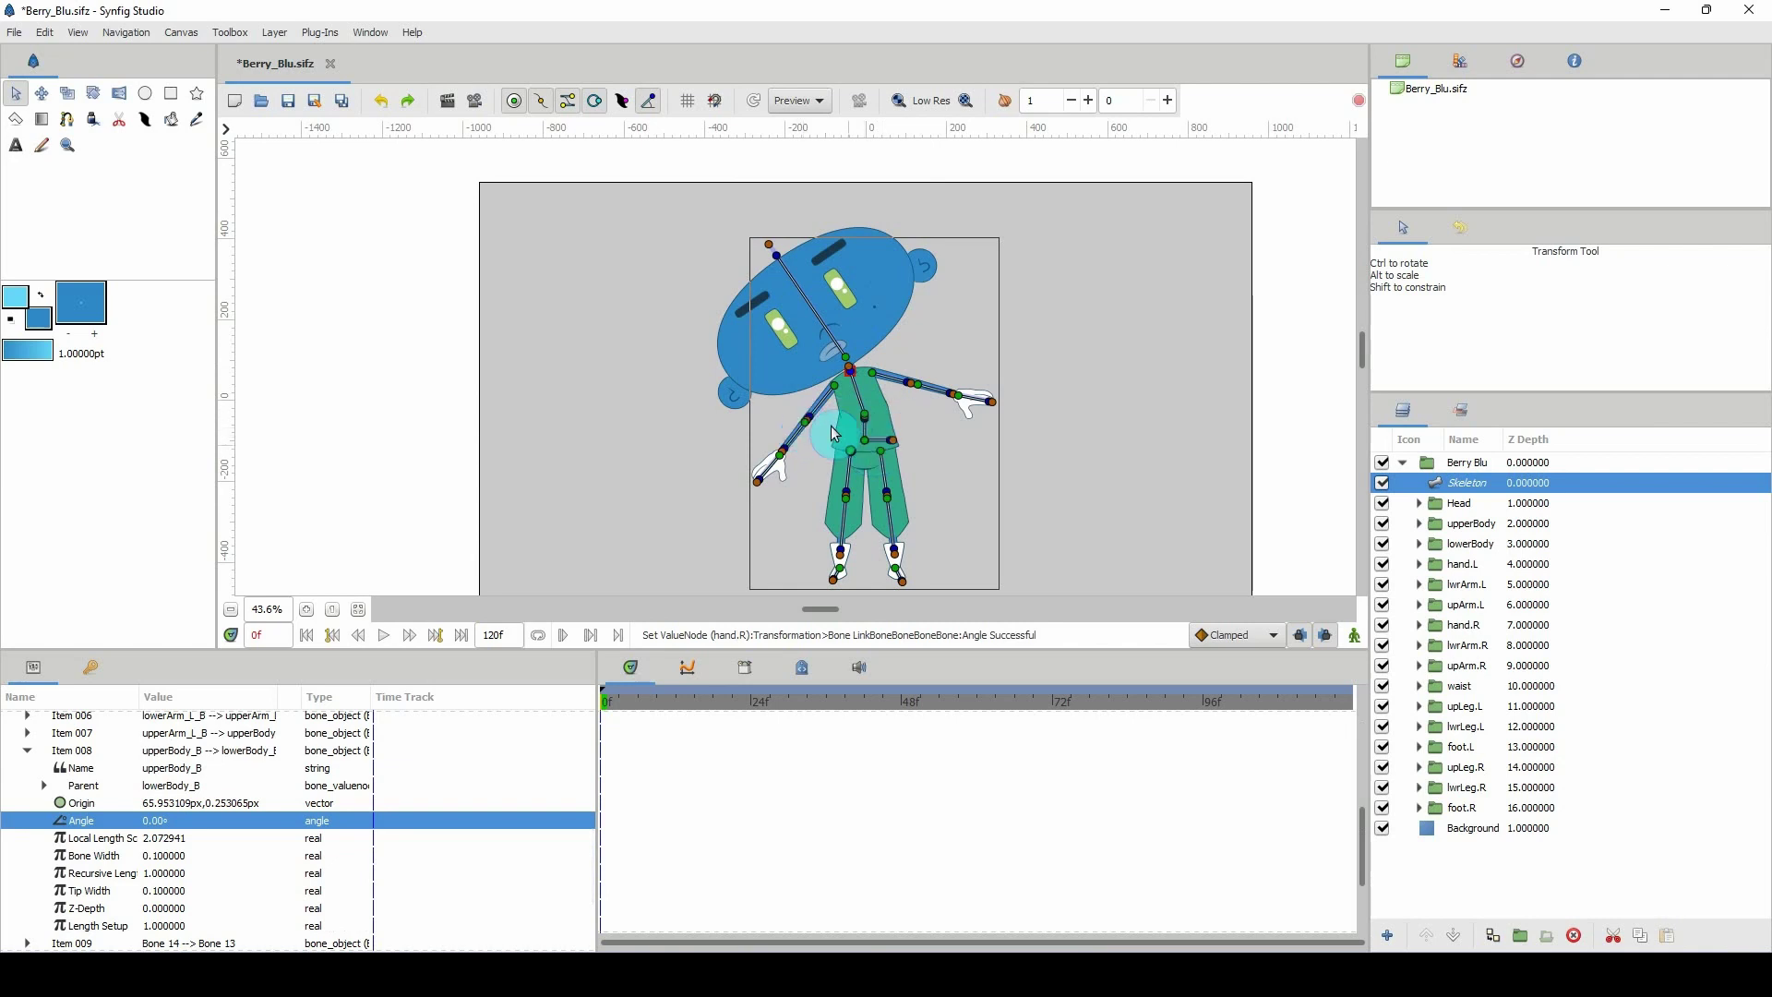
pyautogui.click(868, 426)
pyautogui.moveTo(867, 426); pyautogui.dragTo(861, 419)
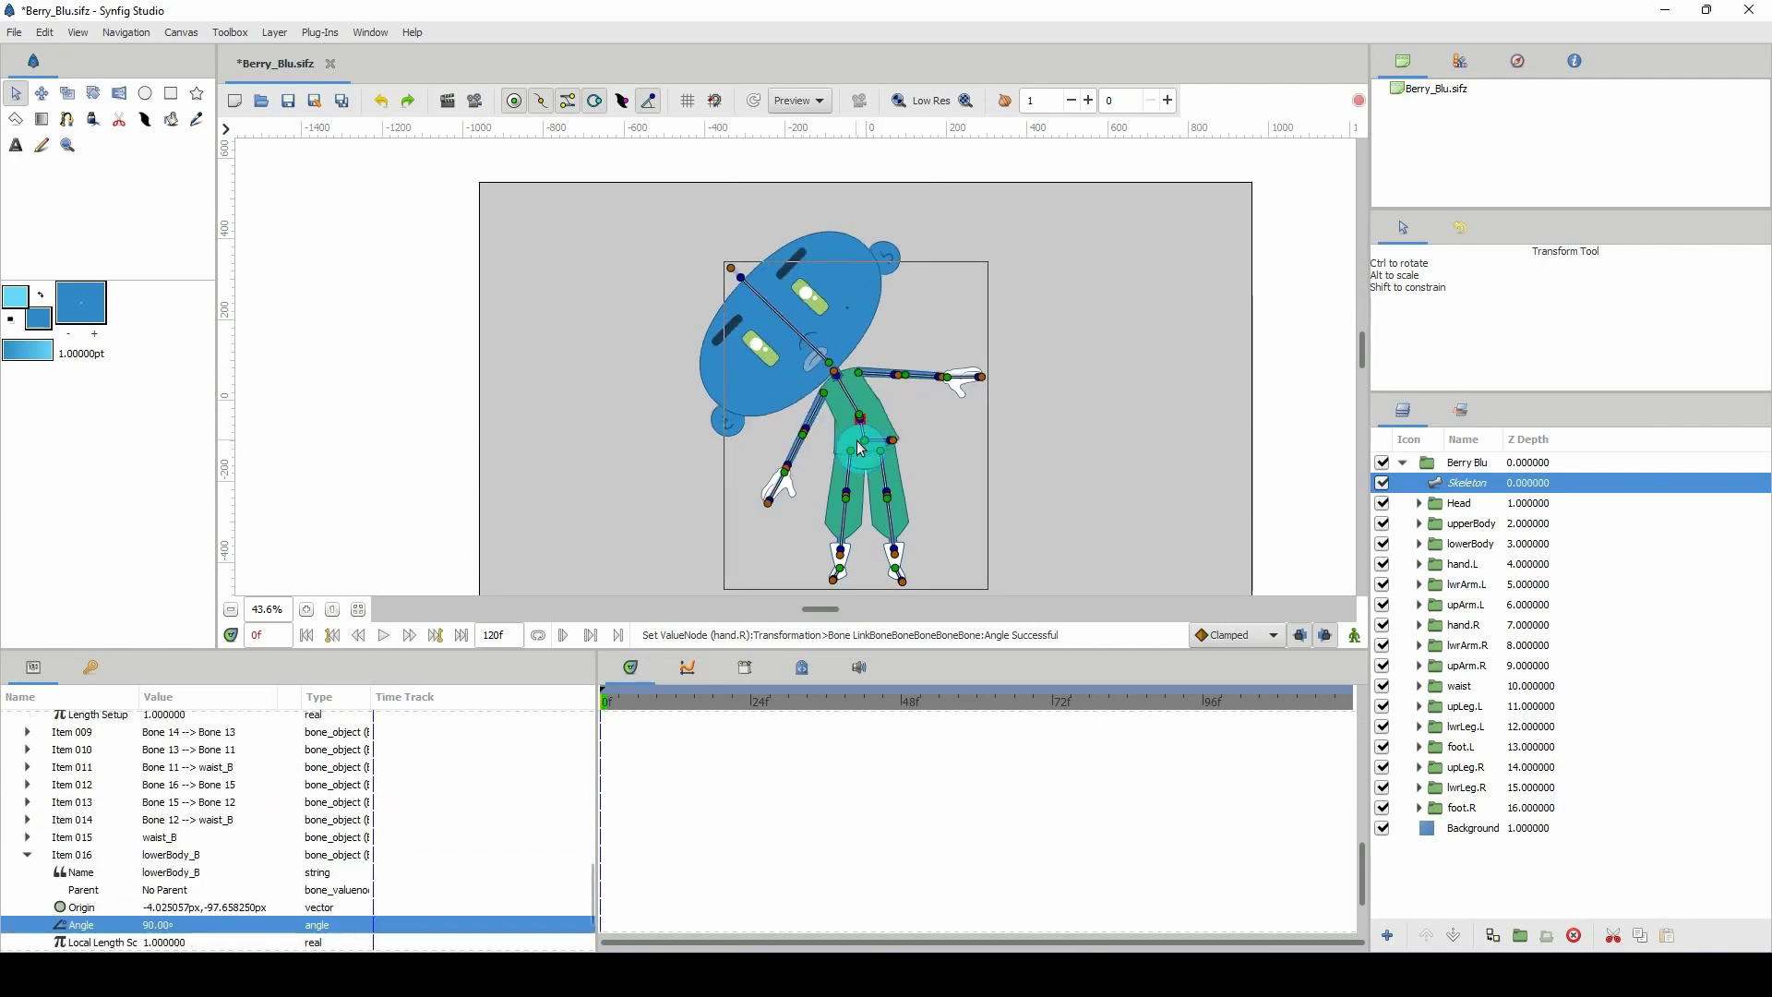
# Rotate both leg bones outward and raise the arm so the hand points up-right.
pyautogui.click(886, 497)
pyautogui.moveTo(886, 497); pyautogui.dragTo(918, 535)
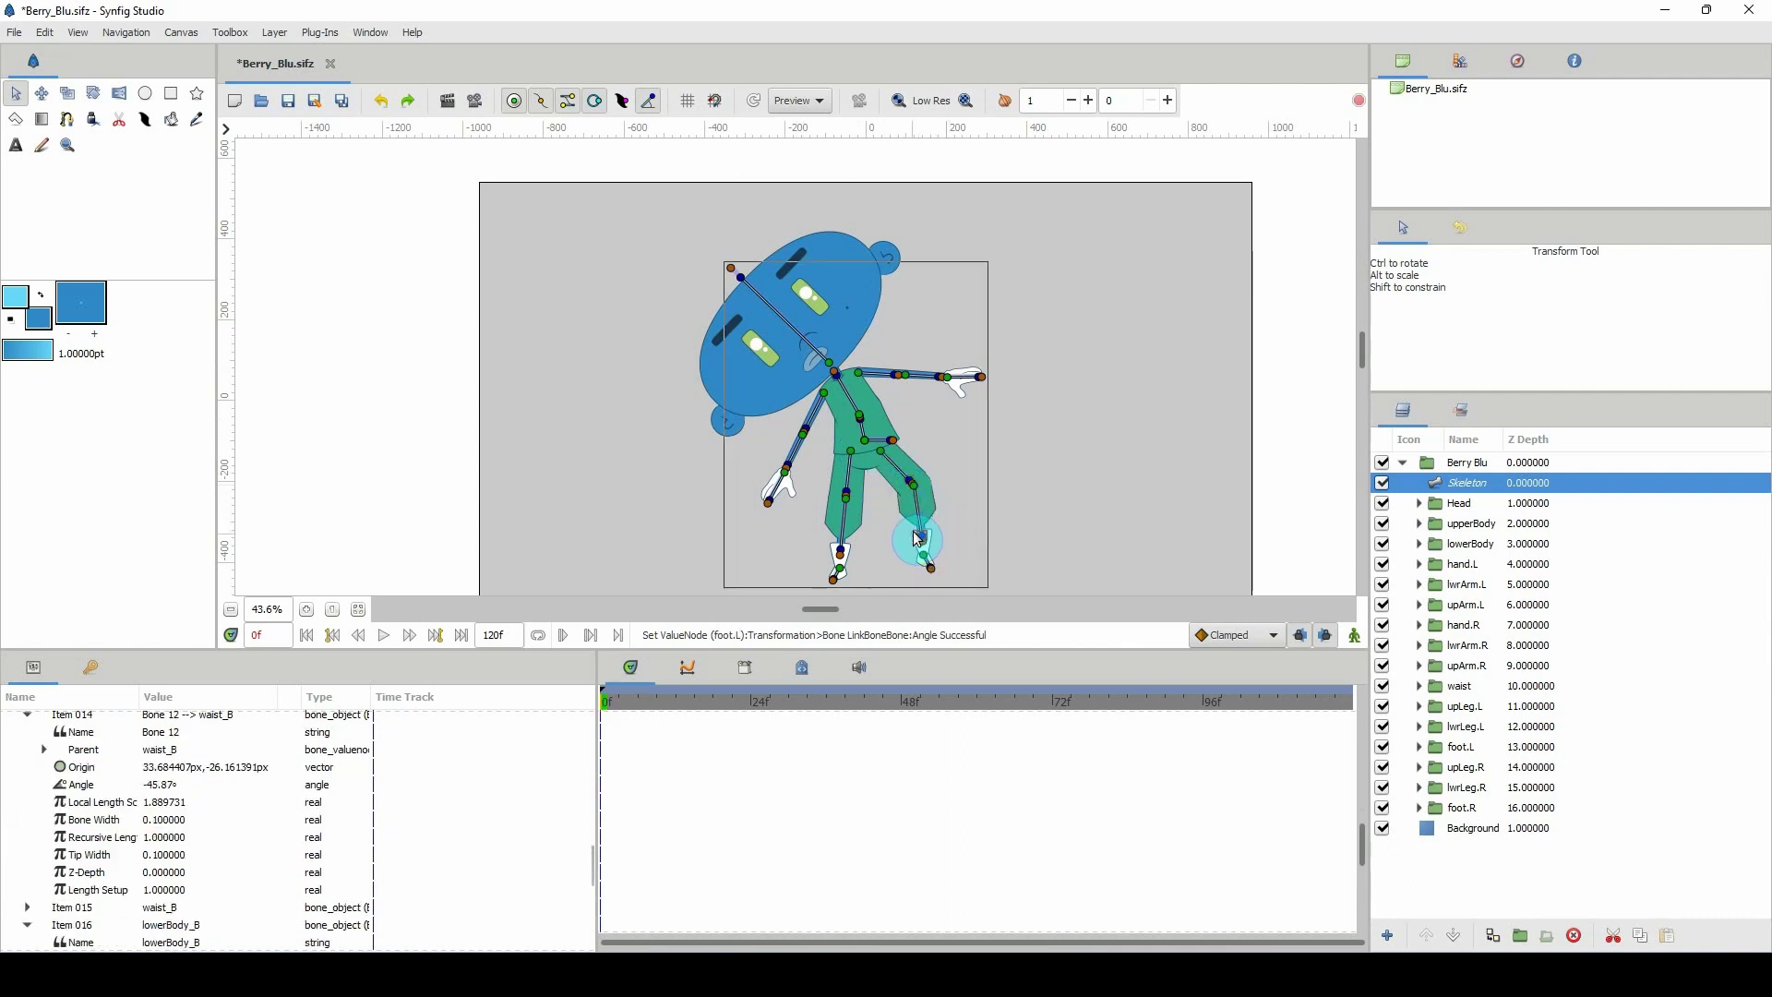
pyautogui.click(847, 496)
pyautogui.moveTo(838, 506); pyautogui.dragTo(838, 554)
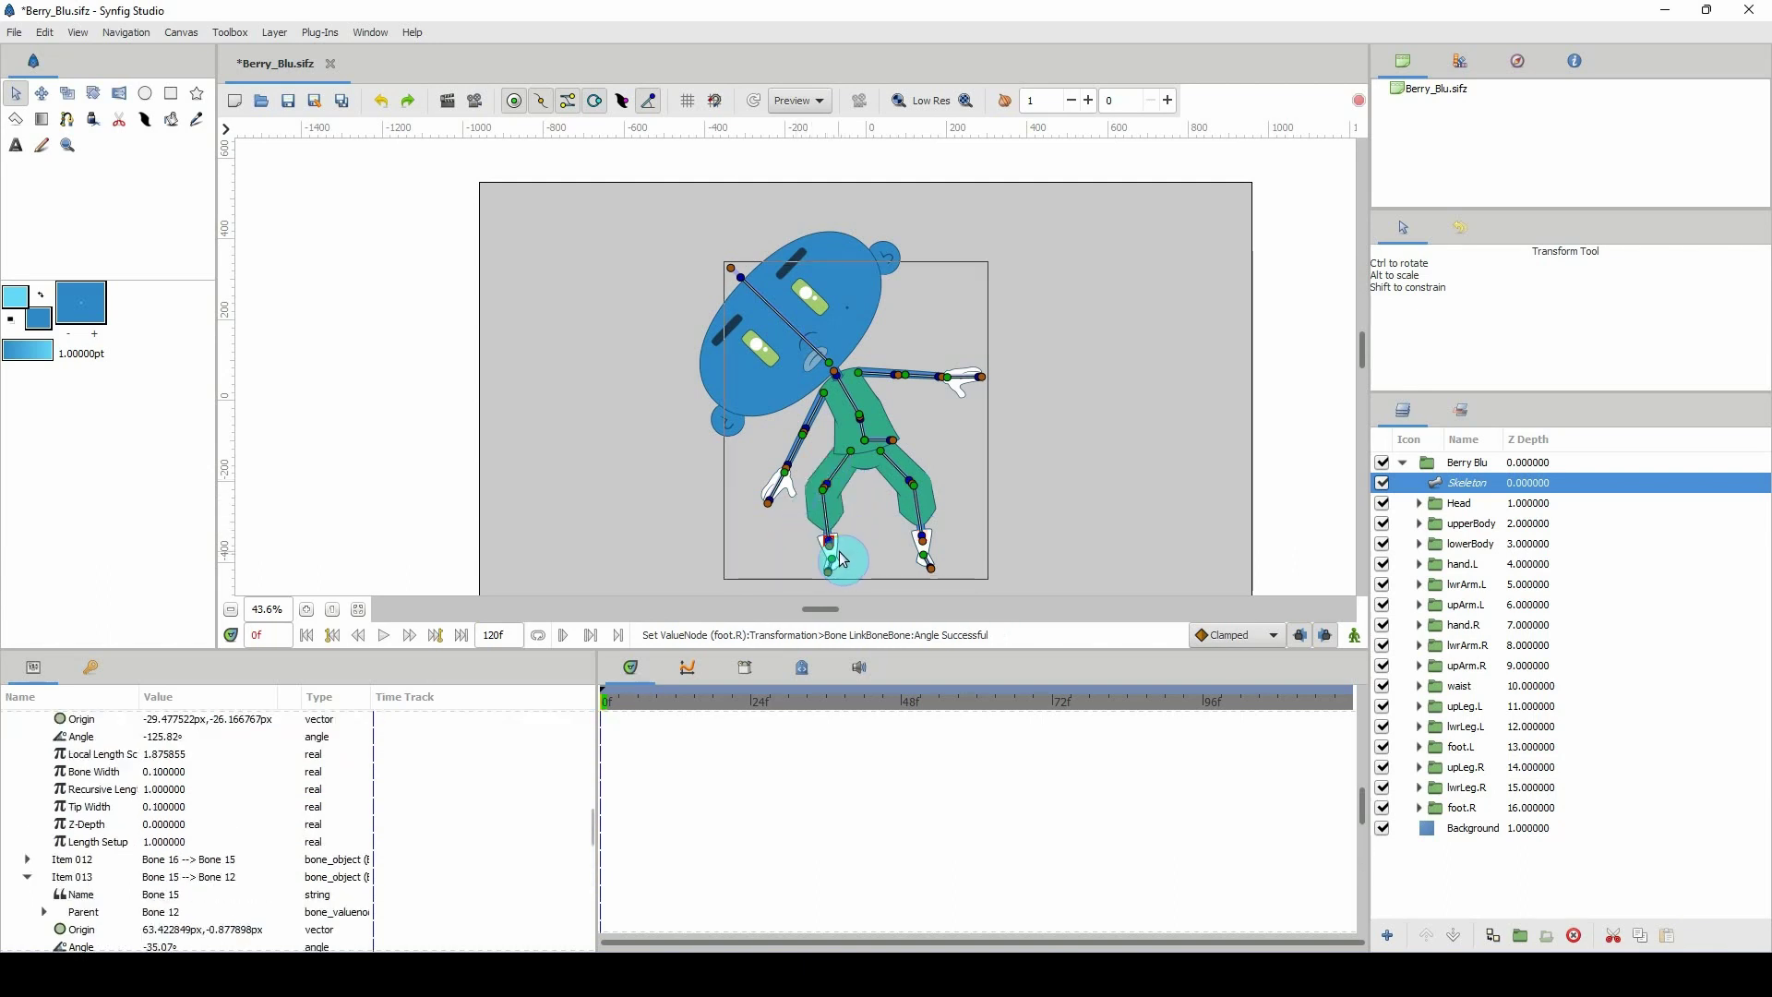
pyautogui.moveTo(893, 382); pyautogui.dragTo(940, 334)
# Expand the upLeg.L group and hide its third Region layer.
pyautogui.scroll(3, 842, 464)
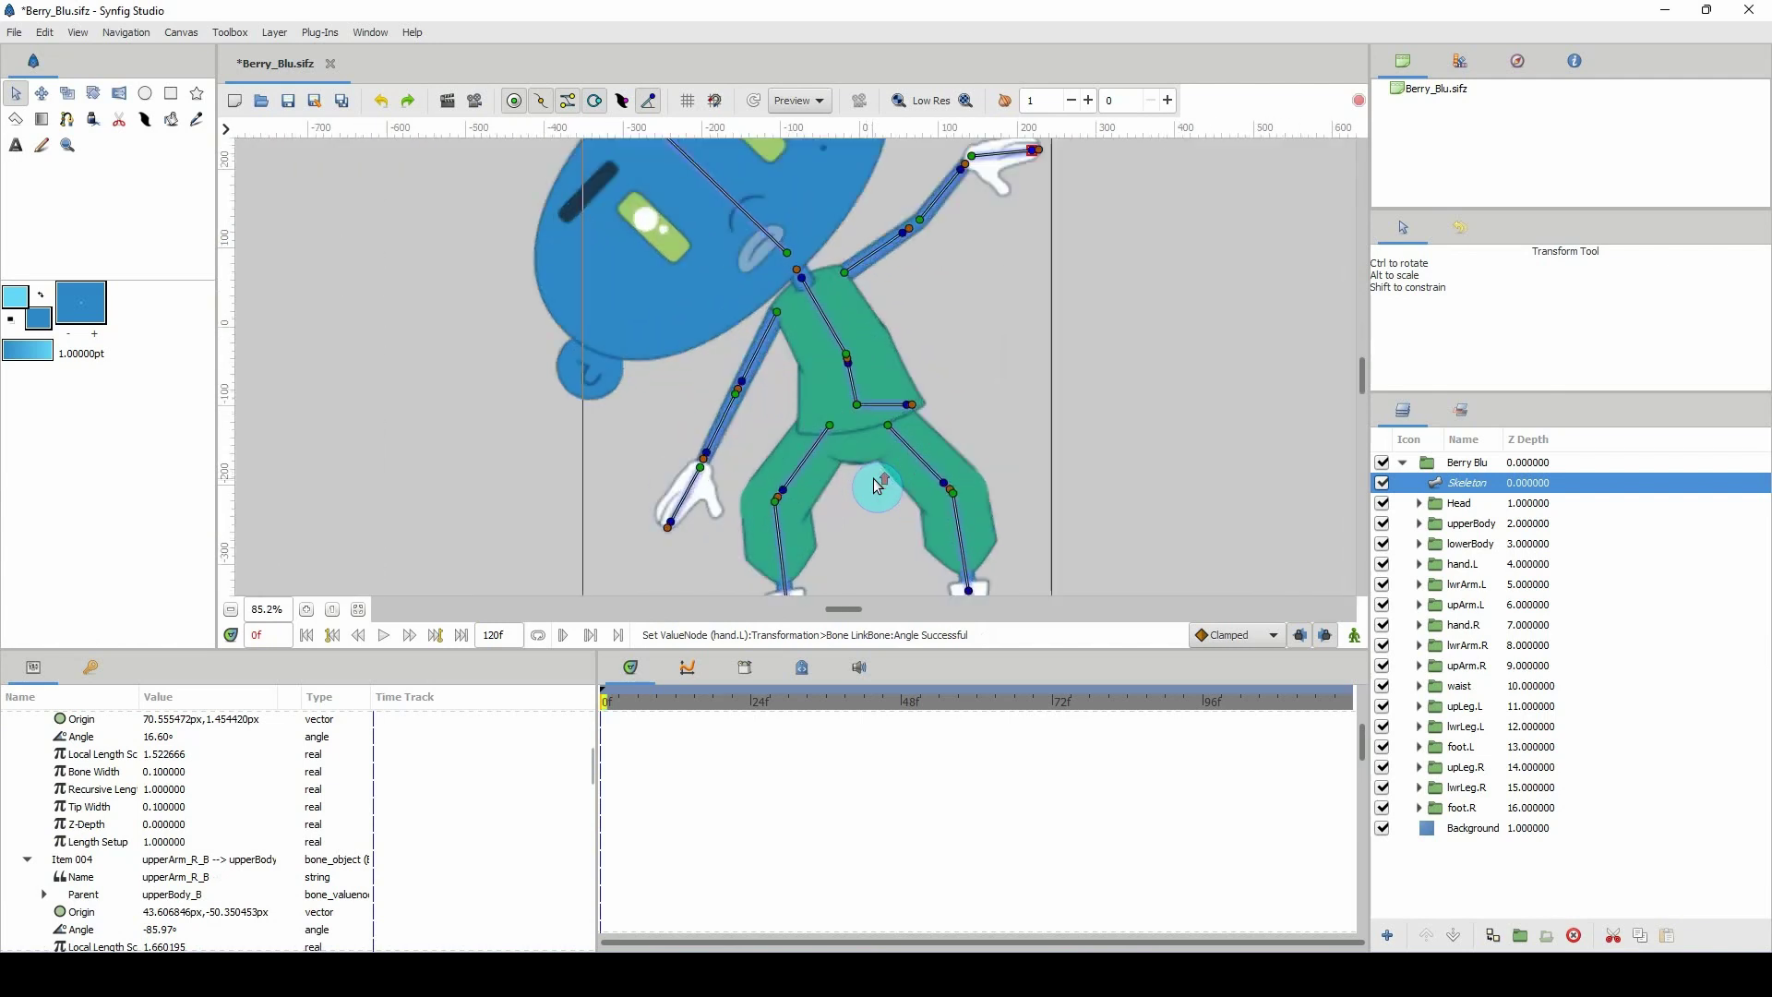
pyautogui.scroll(-2, 931, 516)
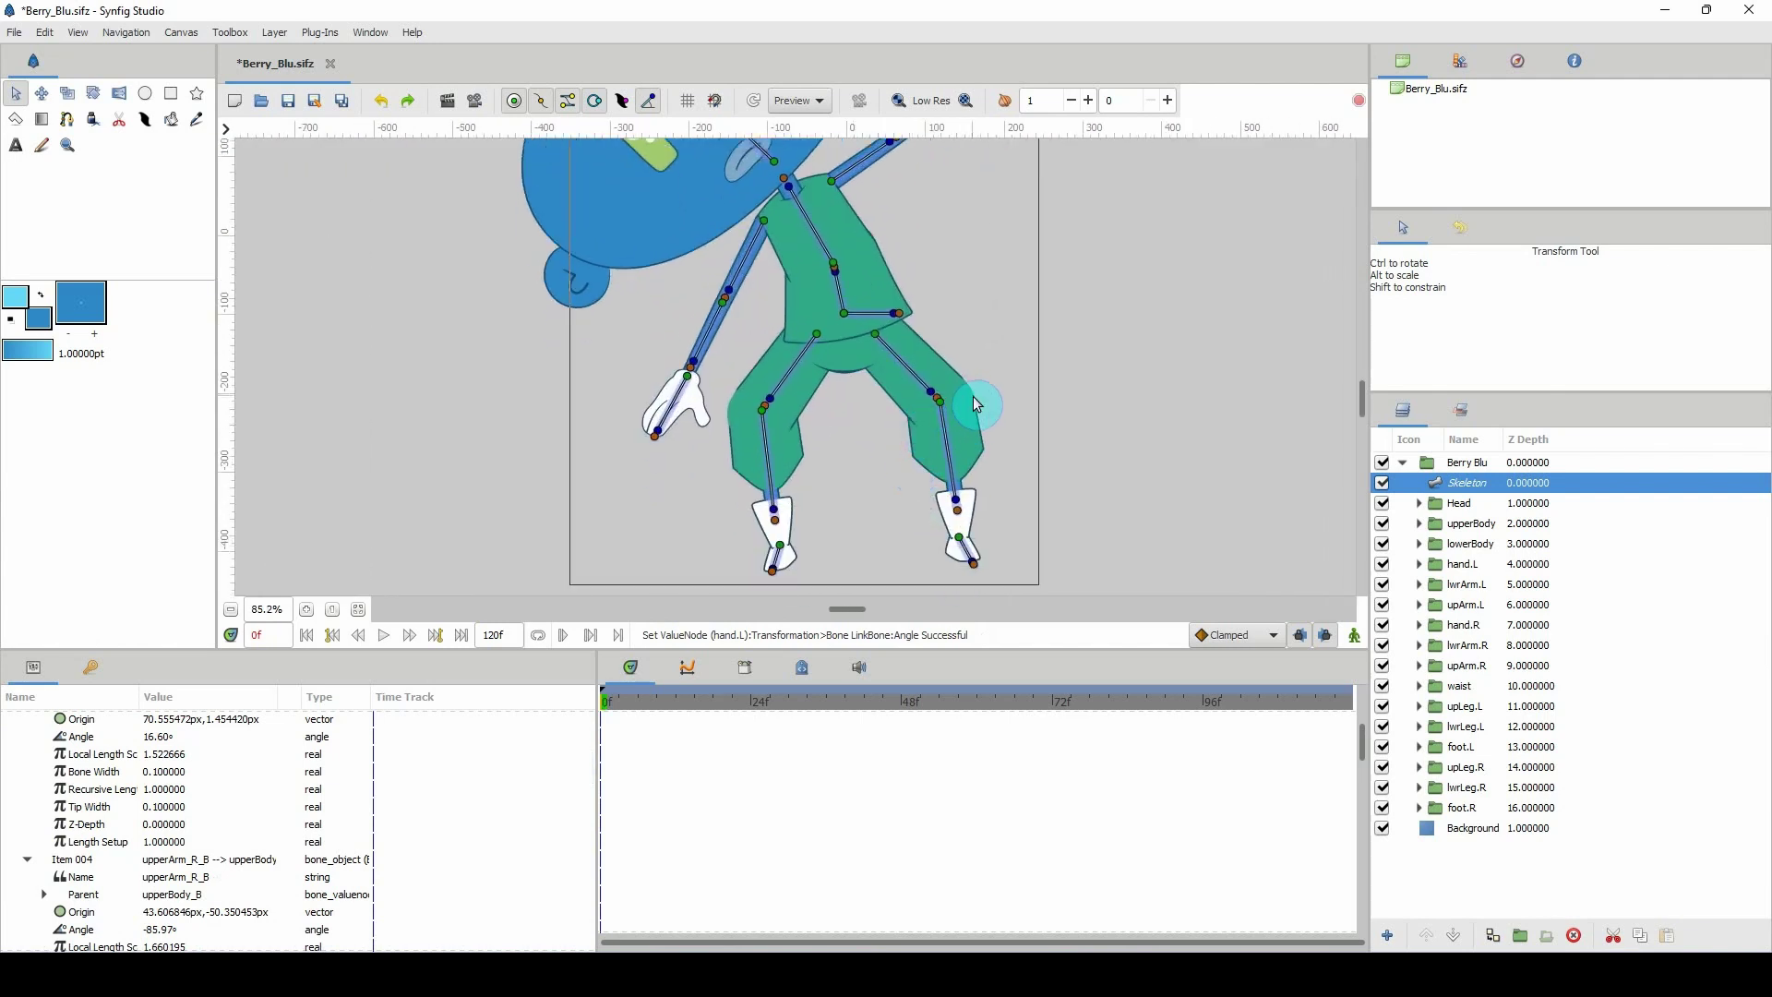
pyautogui.scroll(1, 977, 403)
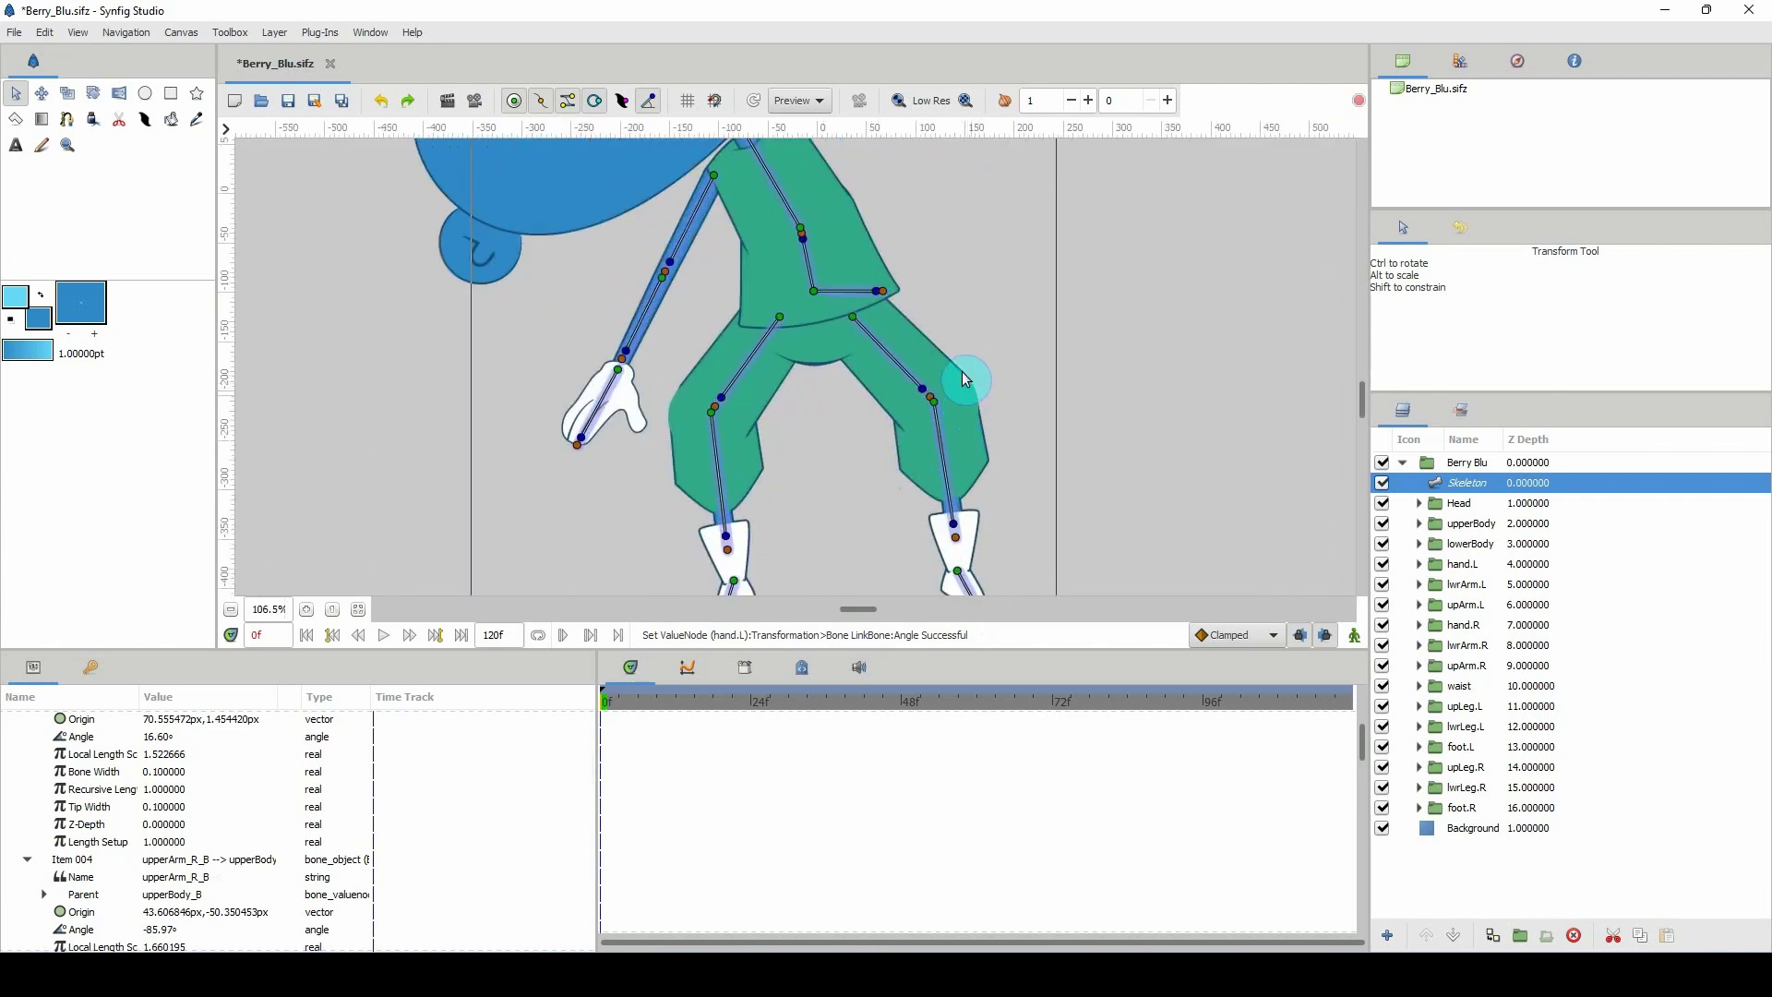
pyautogui.scroll(2, 964, 395)
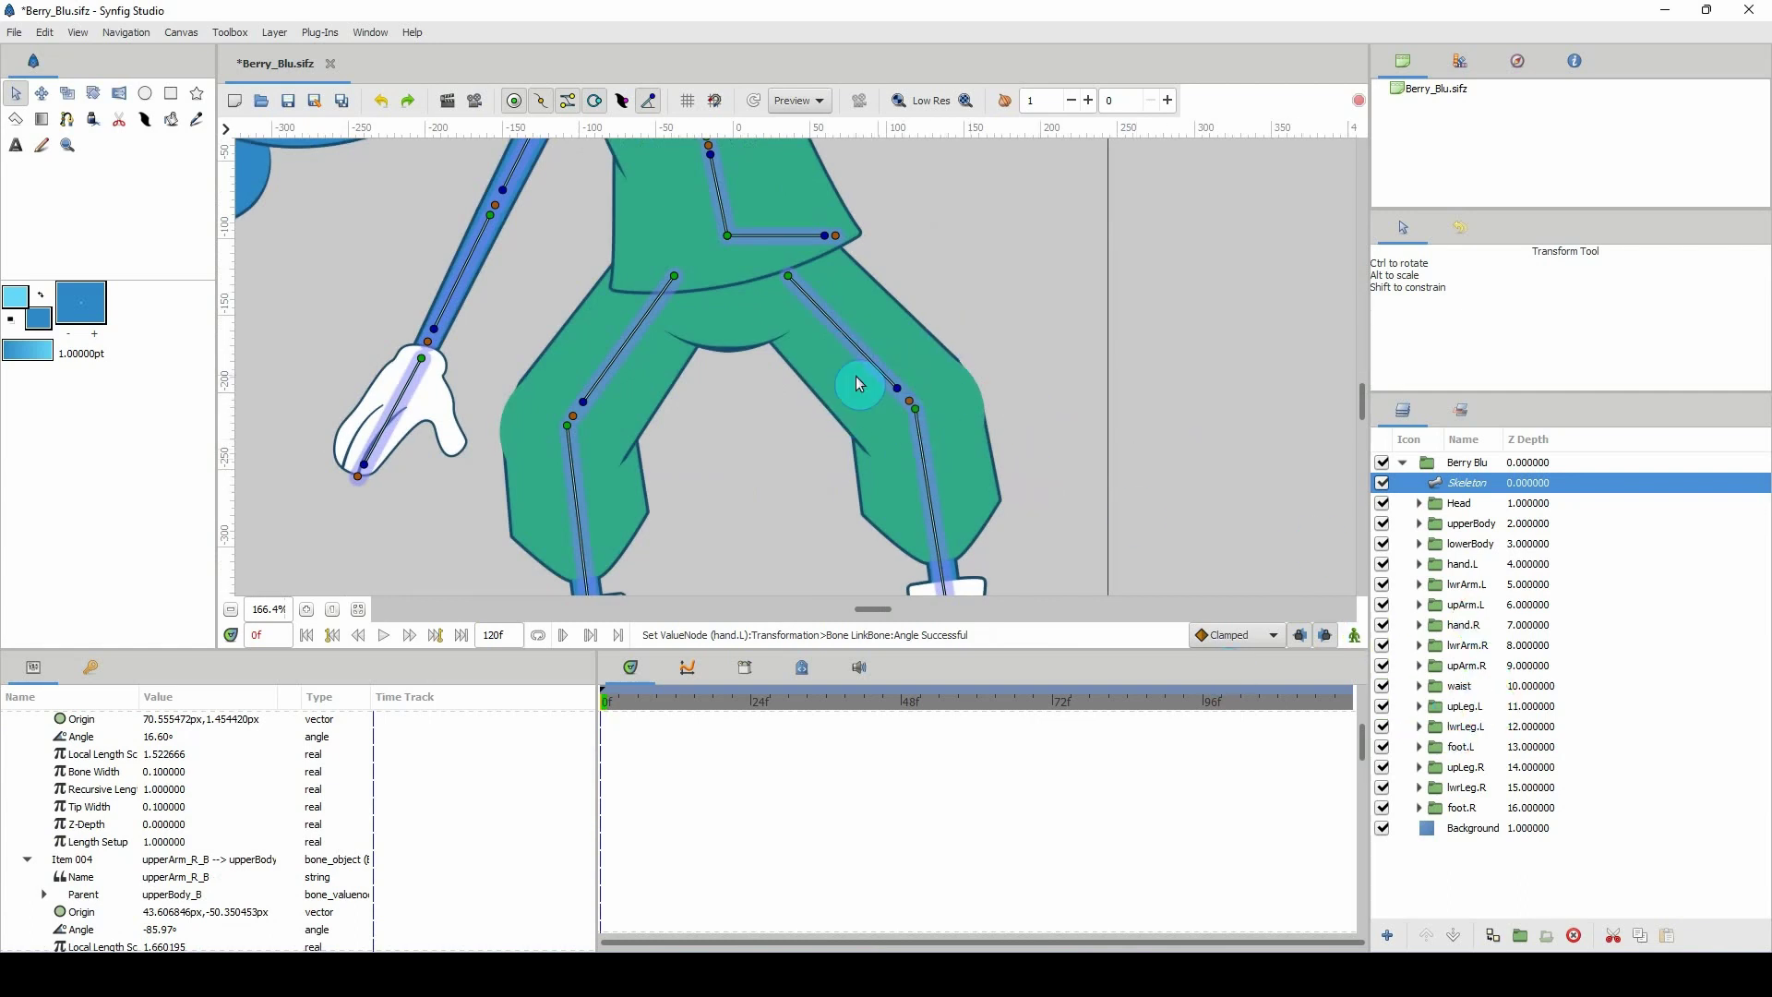
pyautogui.click(1448, 713)
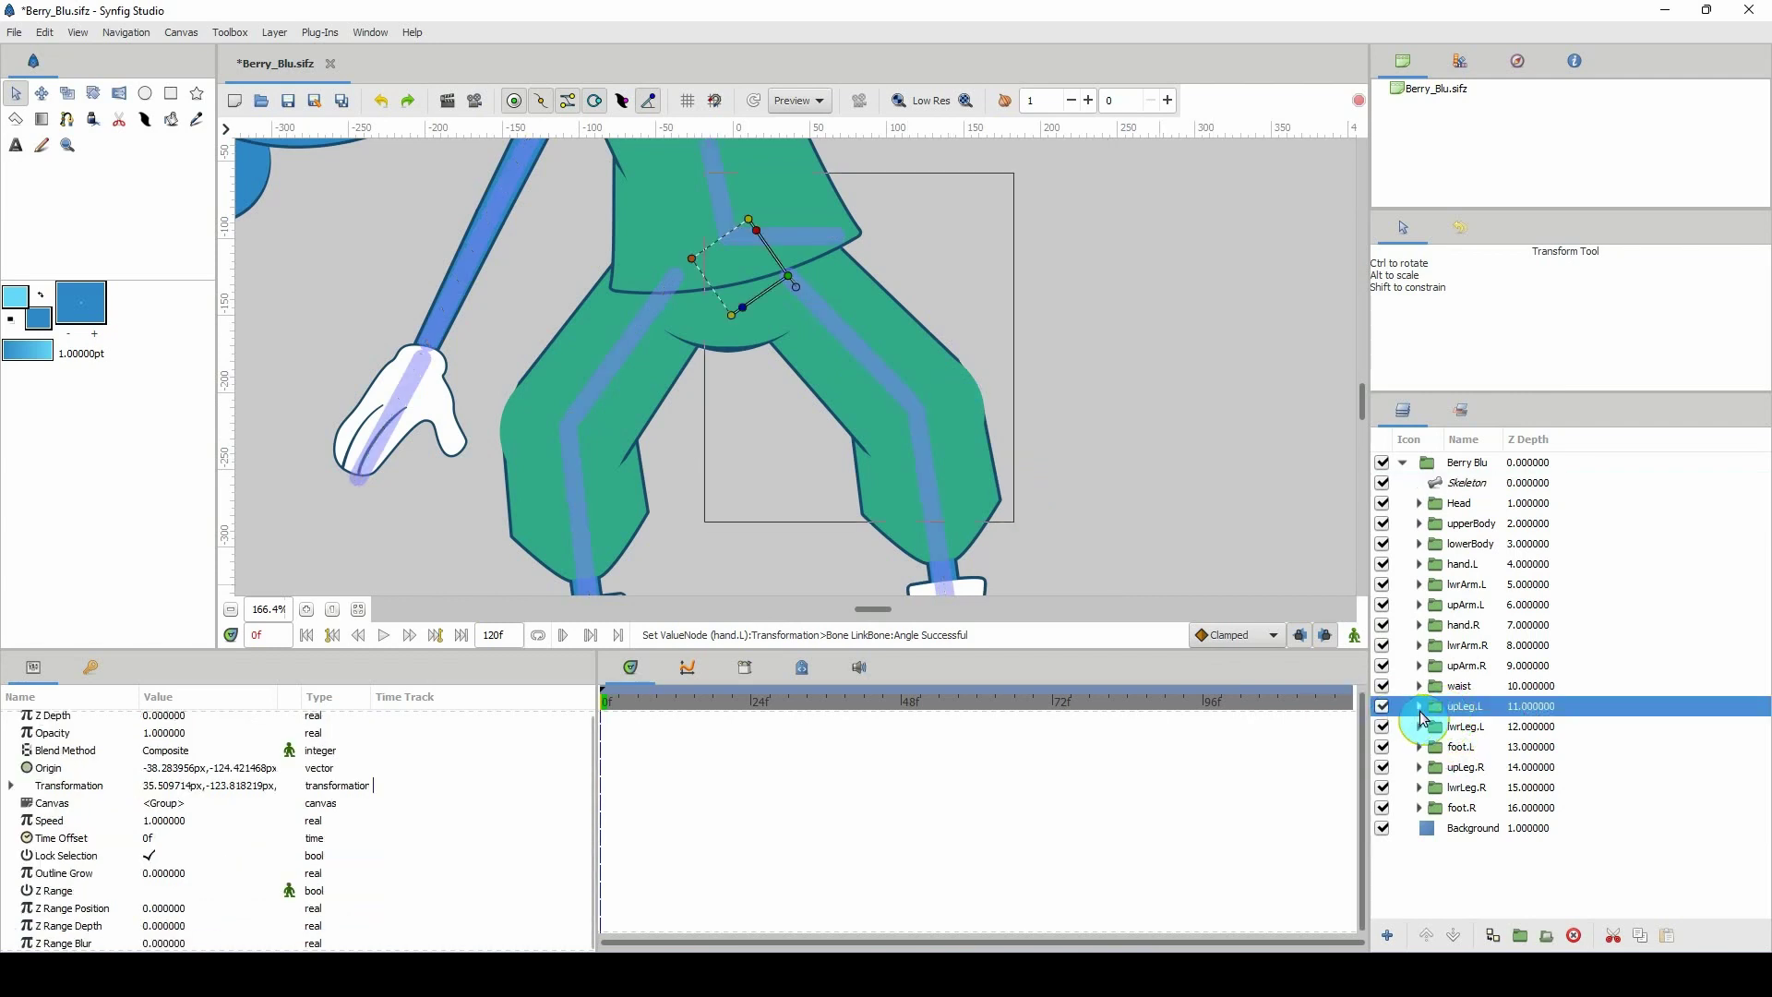
pyautogui.click(1420, 709)
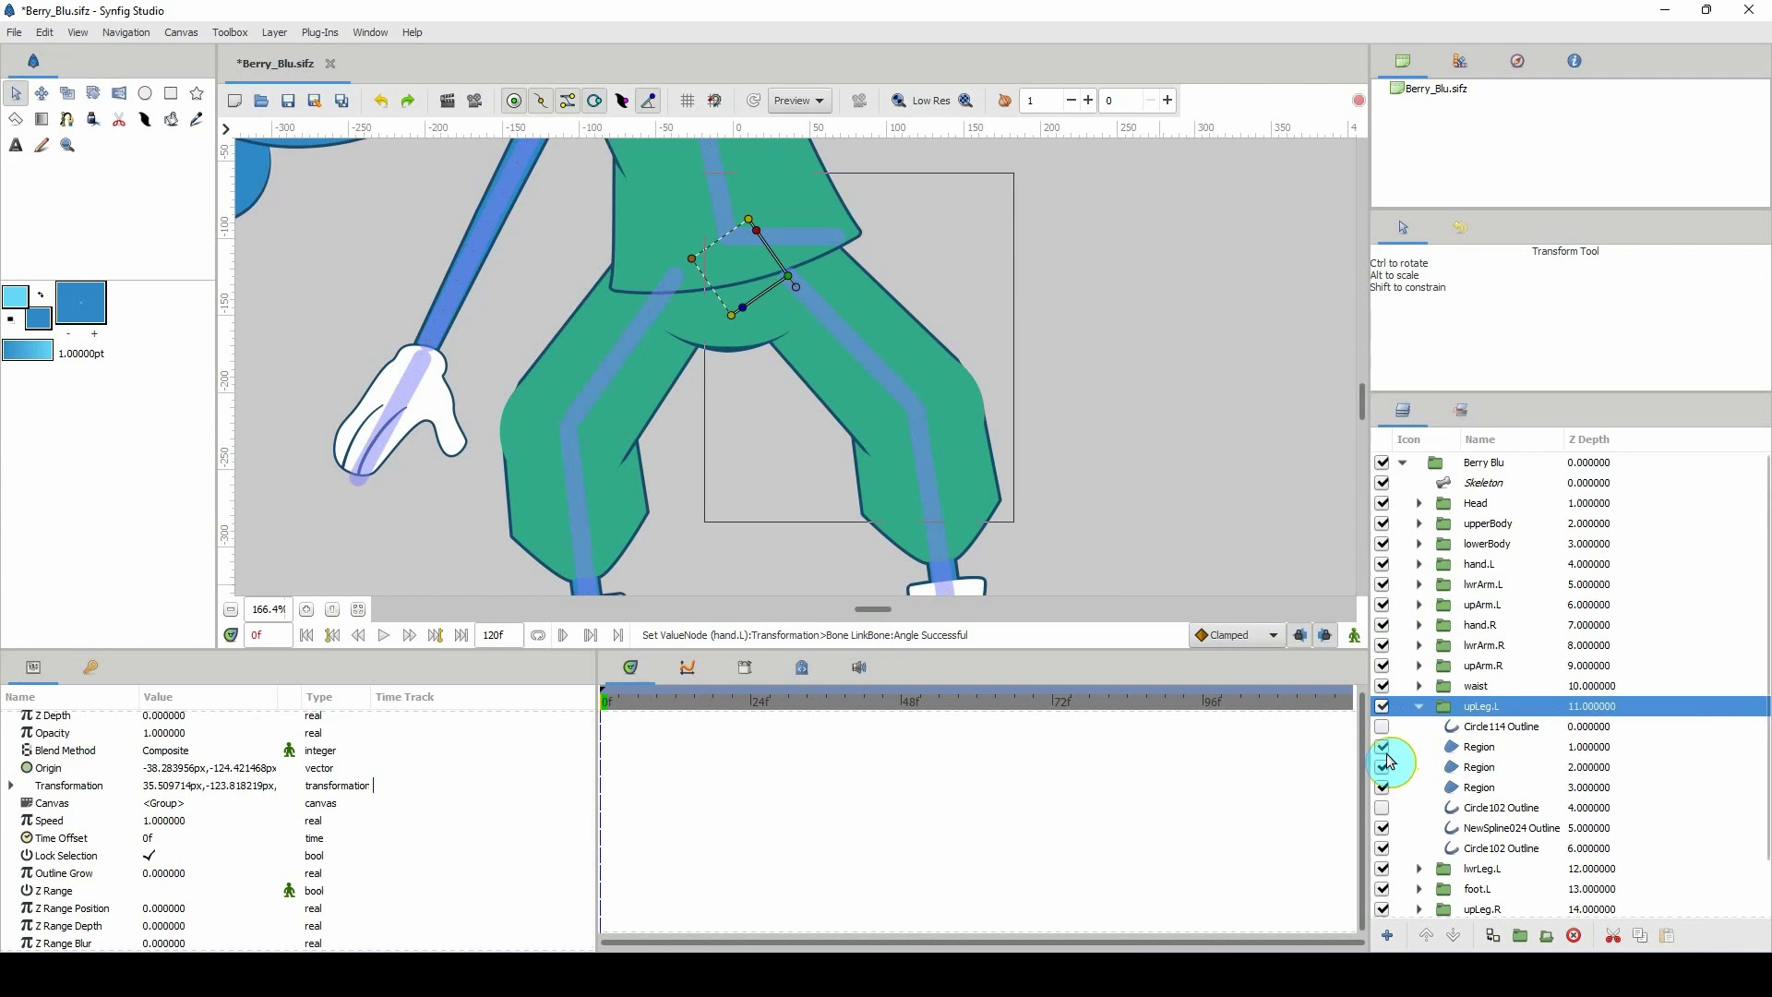
pyautogui.click(1467, 747)
pyautogui.click(1464, 766)
pyautogui.click(1448, 787)
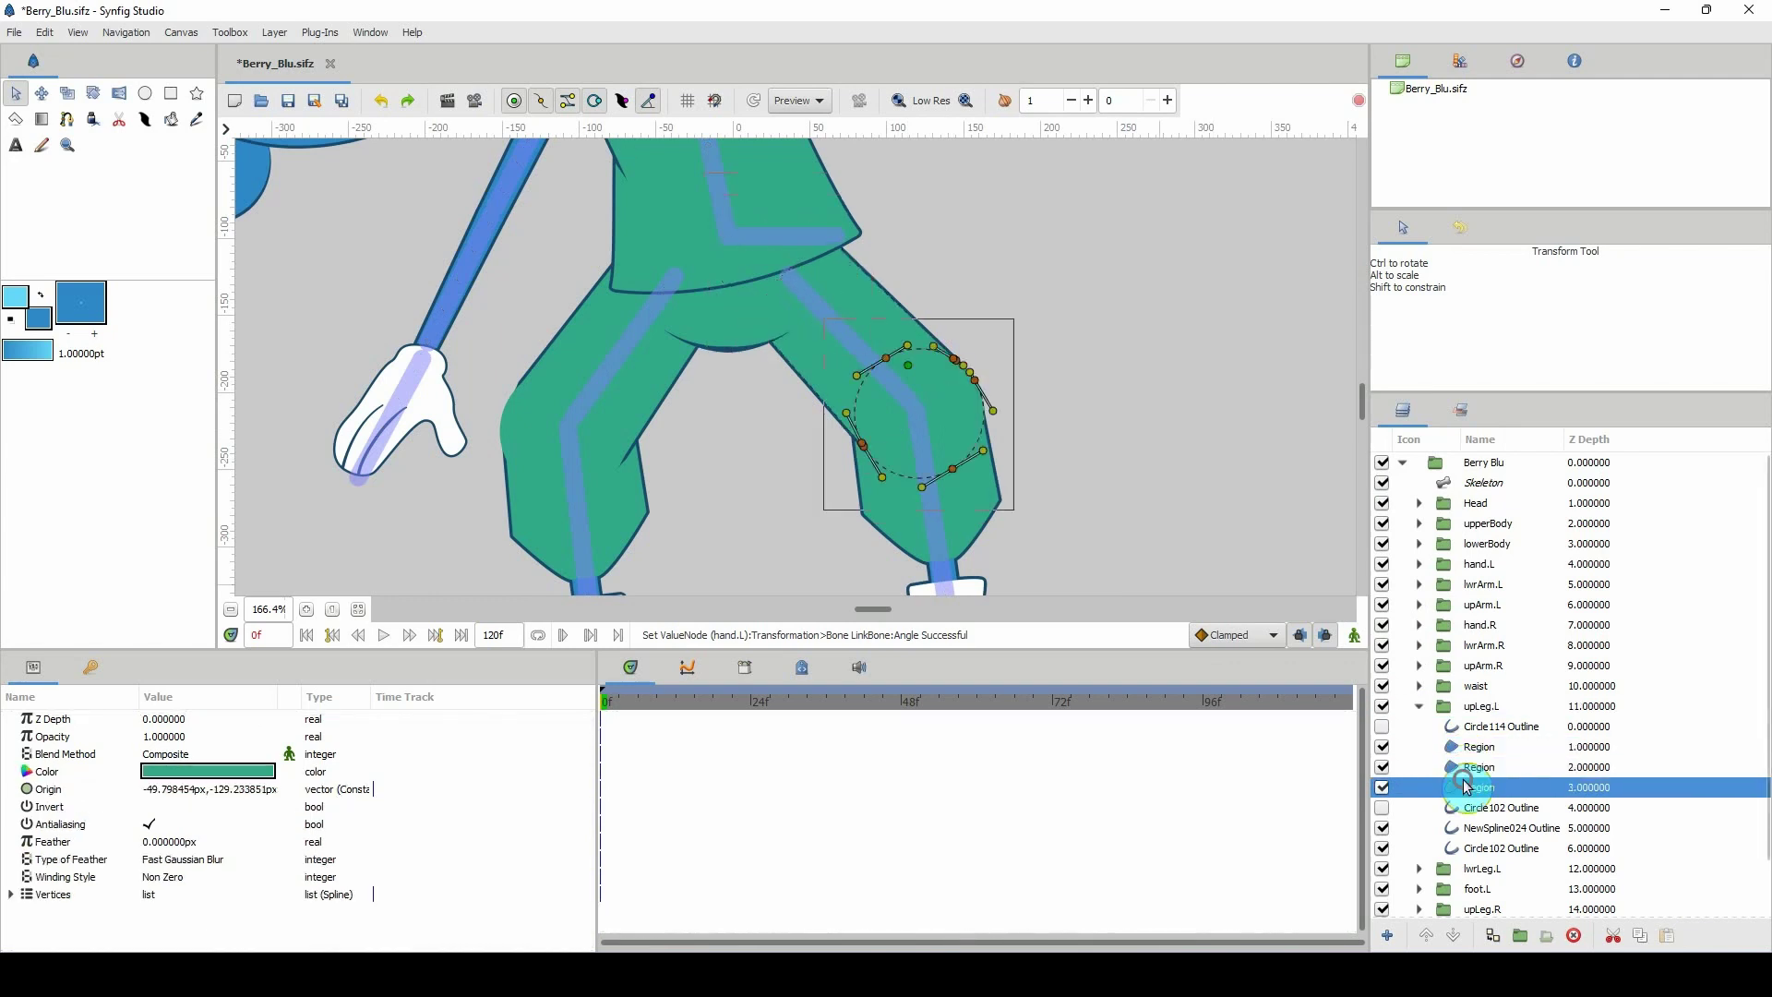
pyautogui.click(1381, 787)
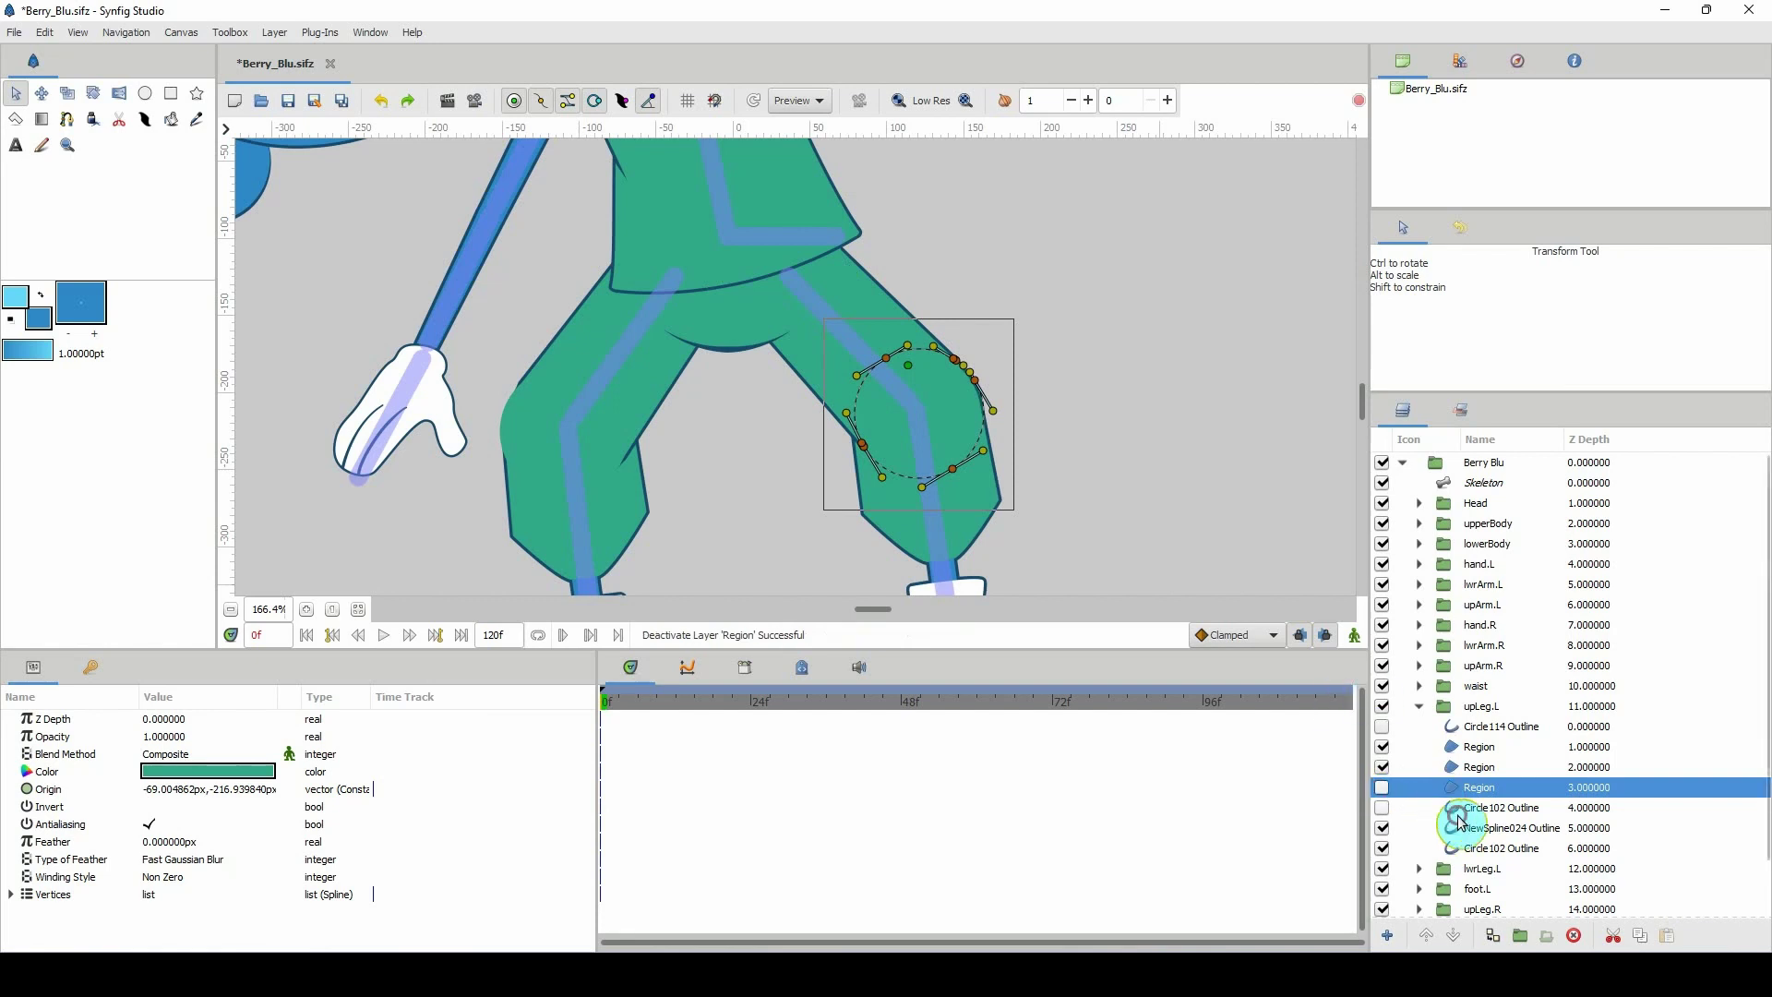
# Move vertices 003–004 of the NewSpline024 Outline to smooth the knee.
pyautogui.click(1439, 808)
pyautogui.click(1442, 848)
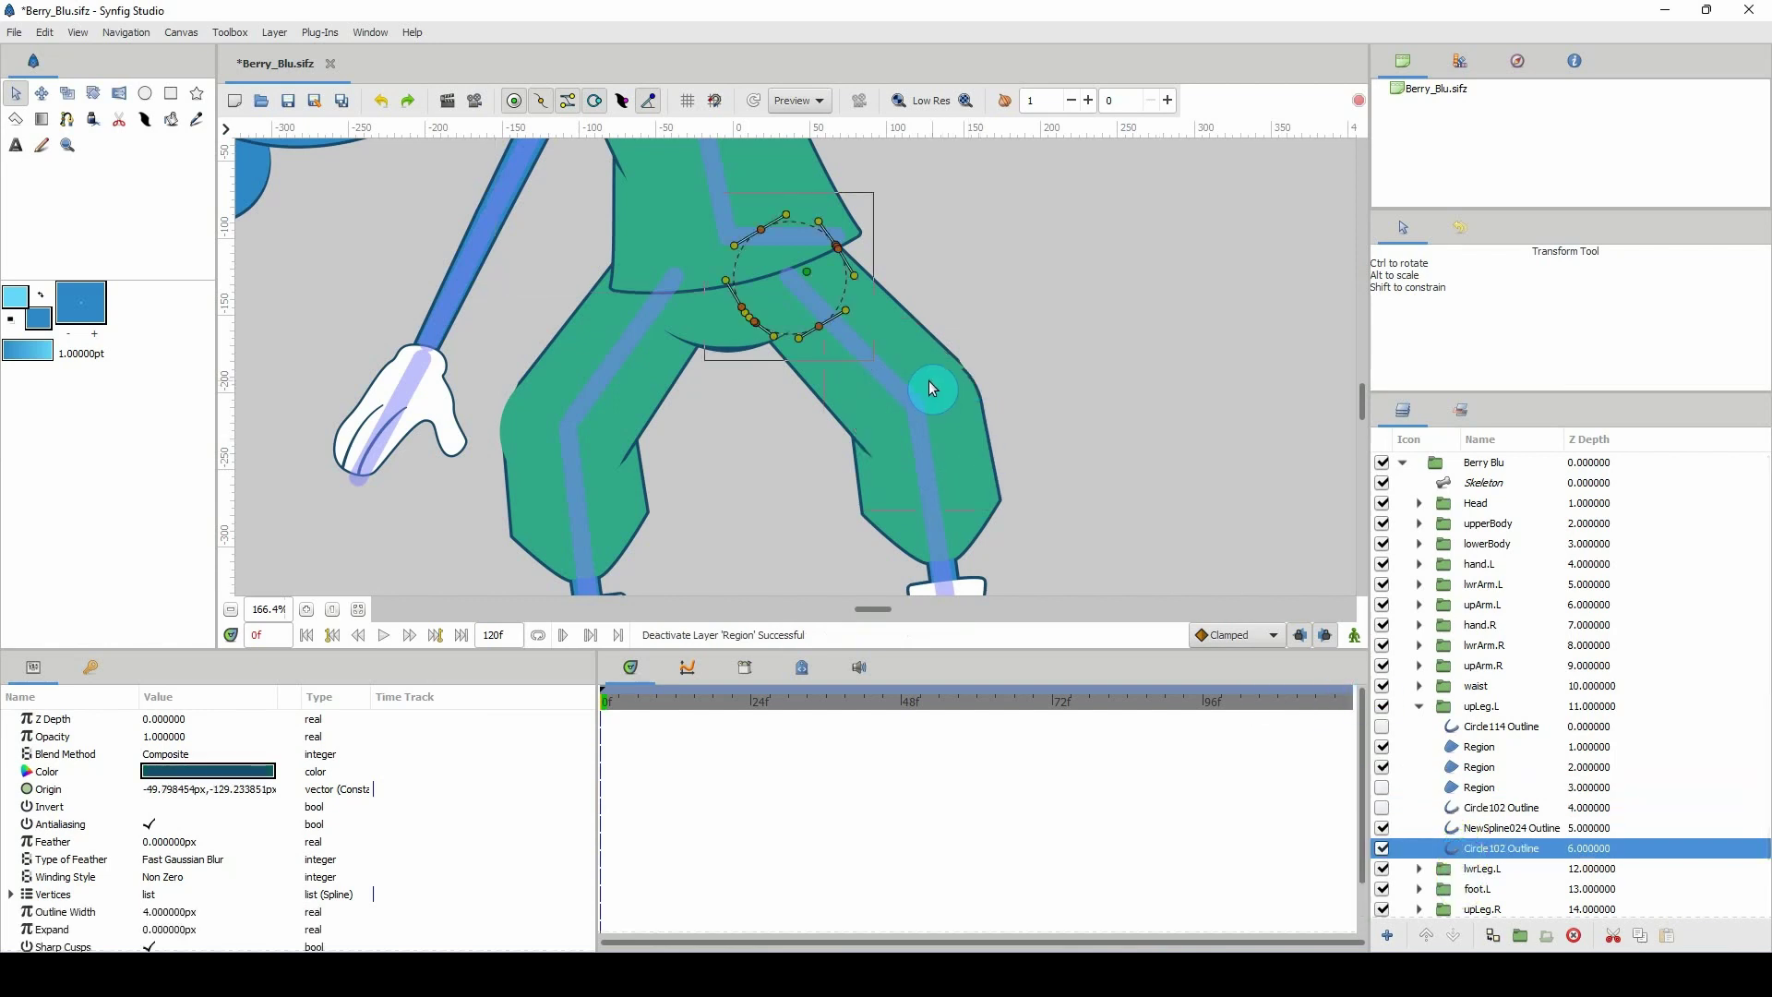
pyautogui.keyDown('ctrl'); pyautogui.scroll(3, 930, 387); pyautogui.keyUp('ctrl')
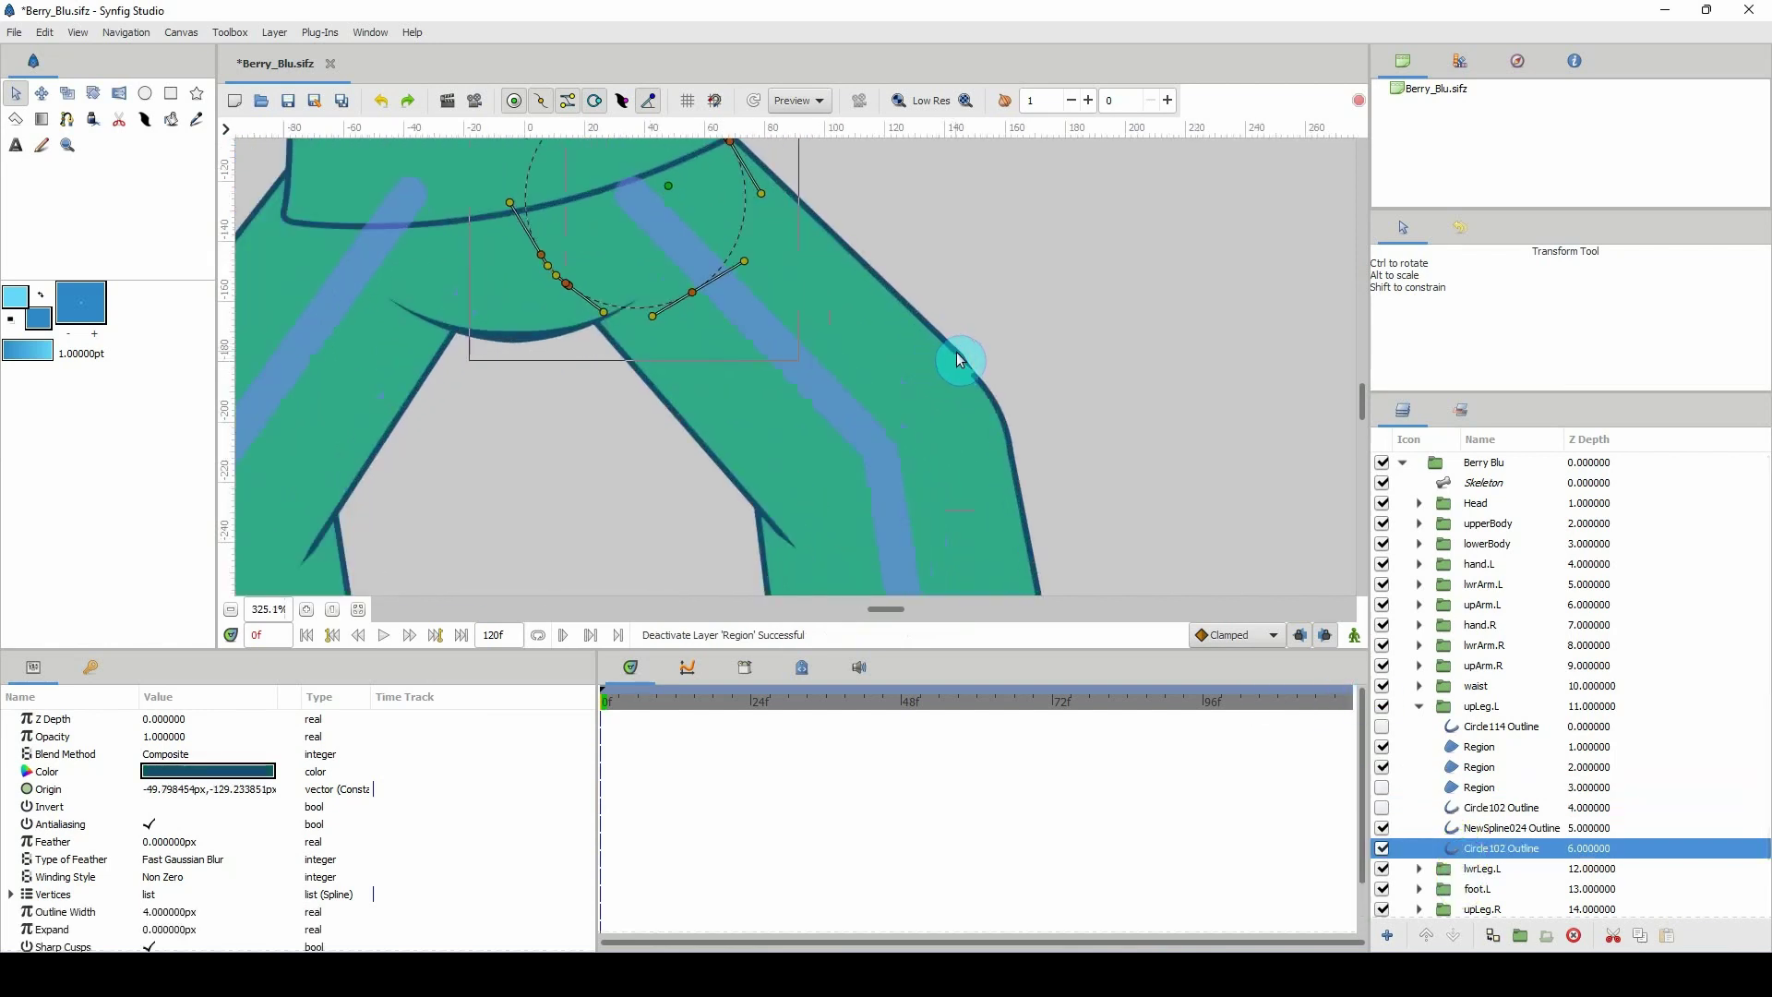
pyautogui.click(1476, 827)
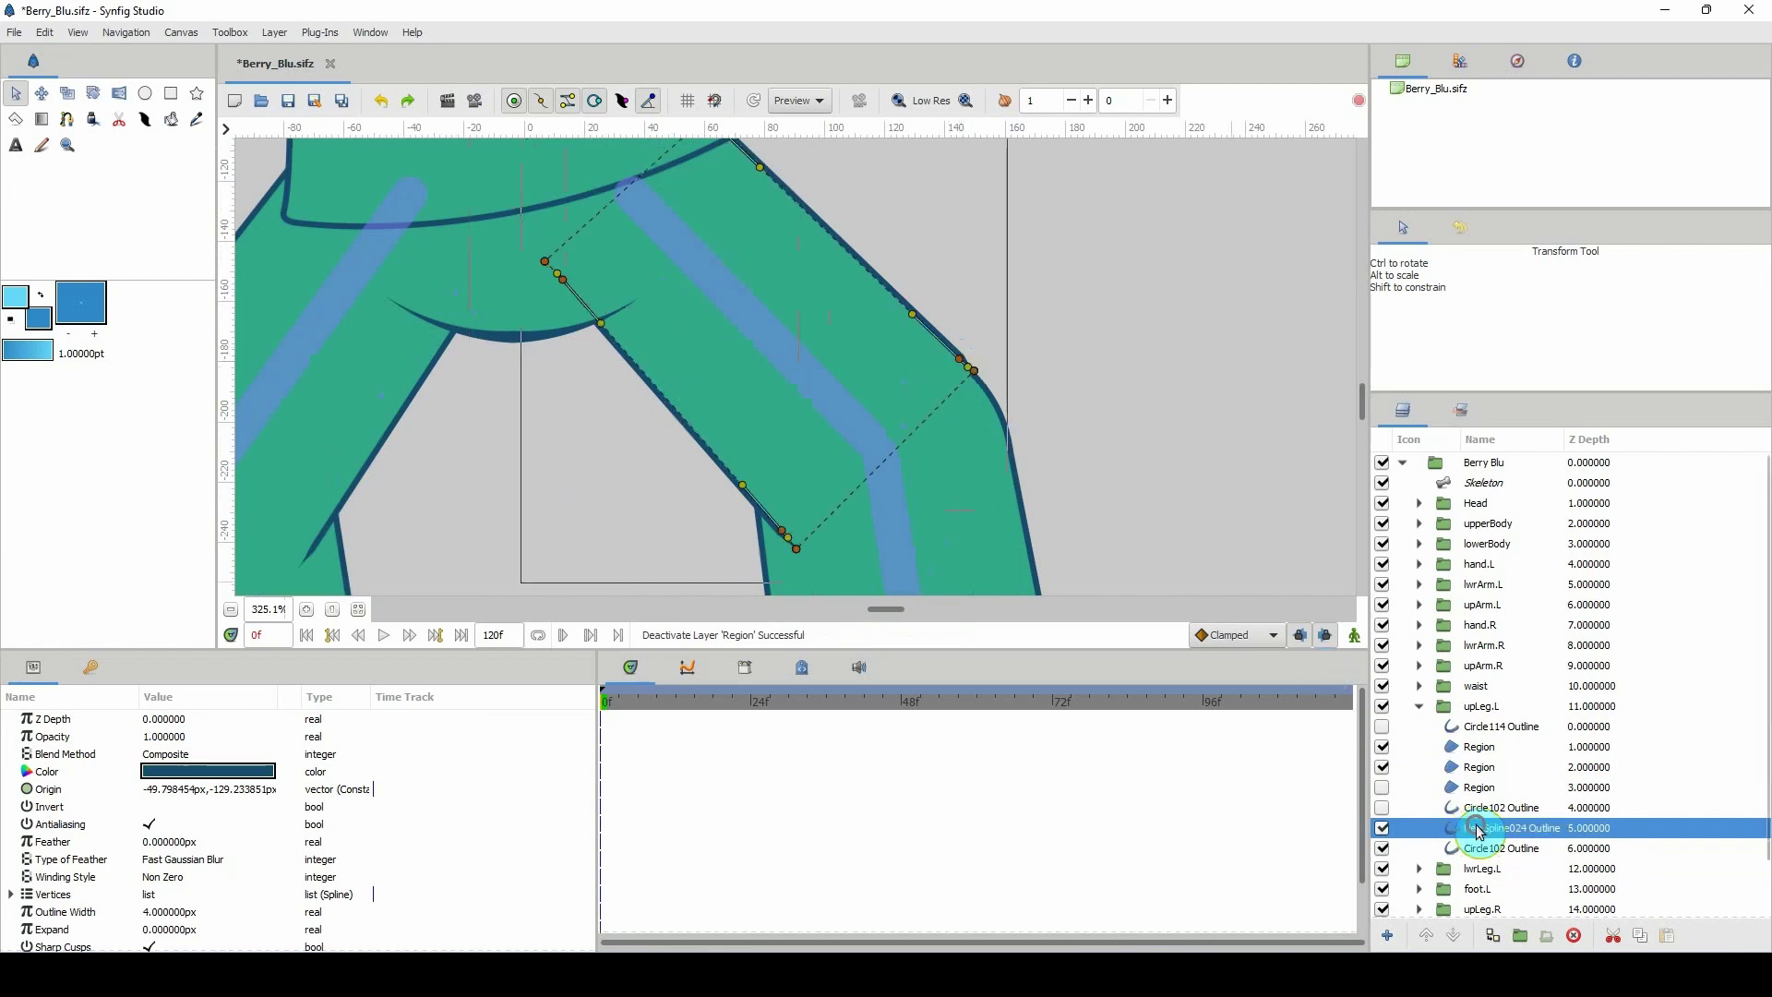
pyautogui.moveTo(983, 376); pyautogui.dragTo(955, 367)
pyautogui.click(960, 365)
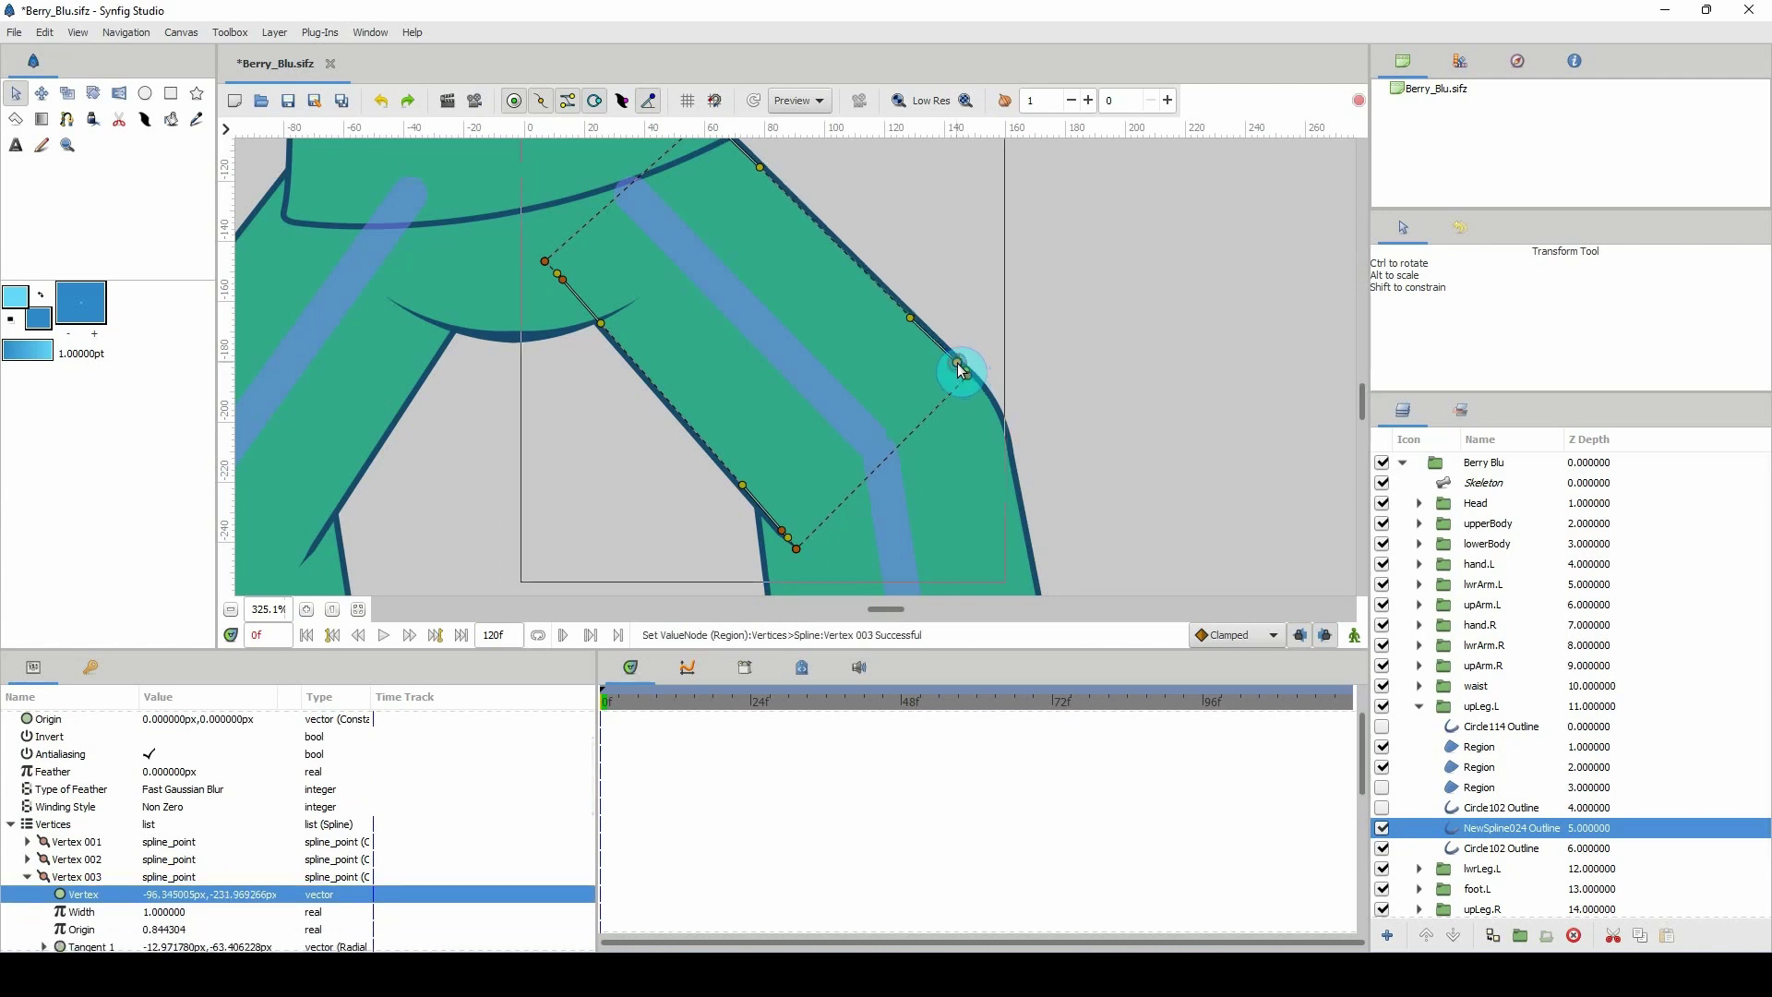
pyautogui.click(1471, 870)
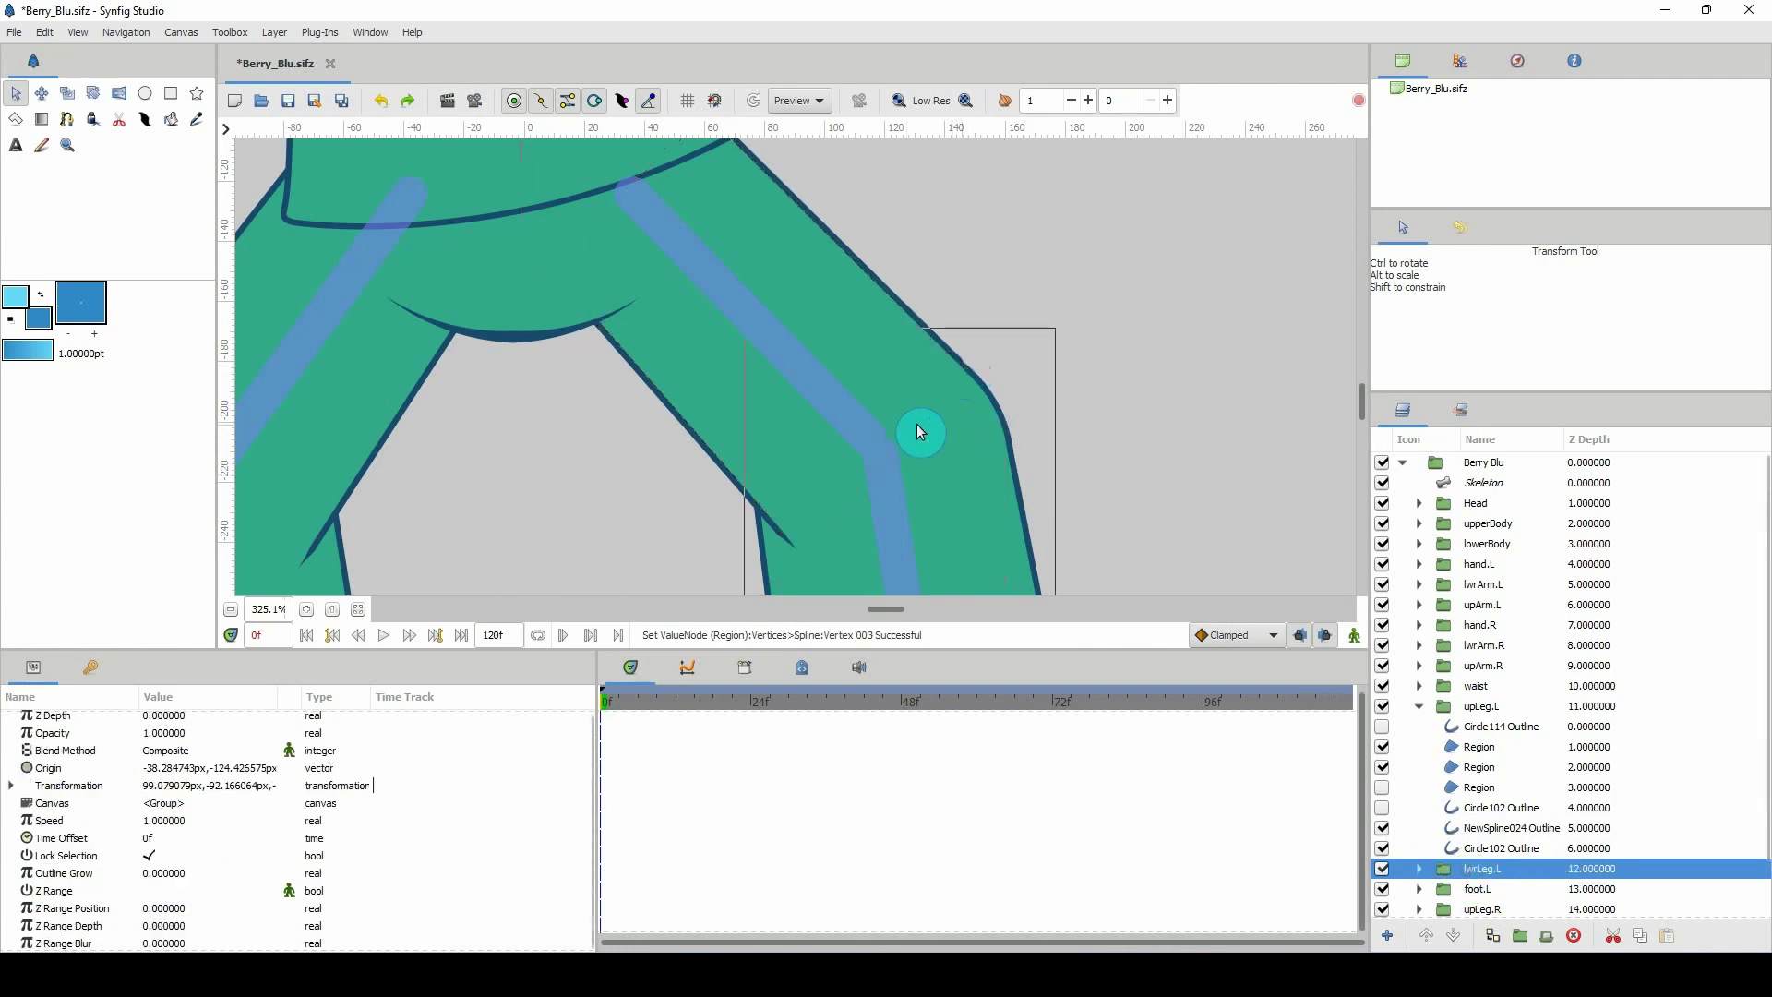
# Undo three times to straighten the left leg and restore Berry Blu's rest pose.
pyautogui.keyDown('ctrl'); pyautogui.scroll(-5, 962, 425); pyautogui.keyUp('ctrl')
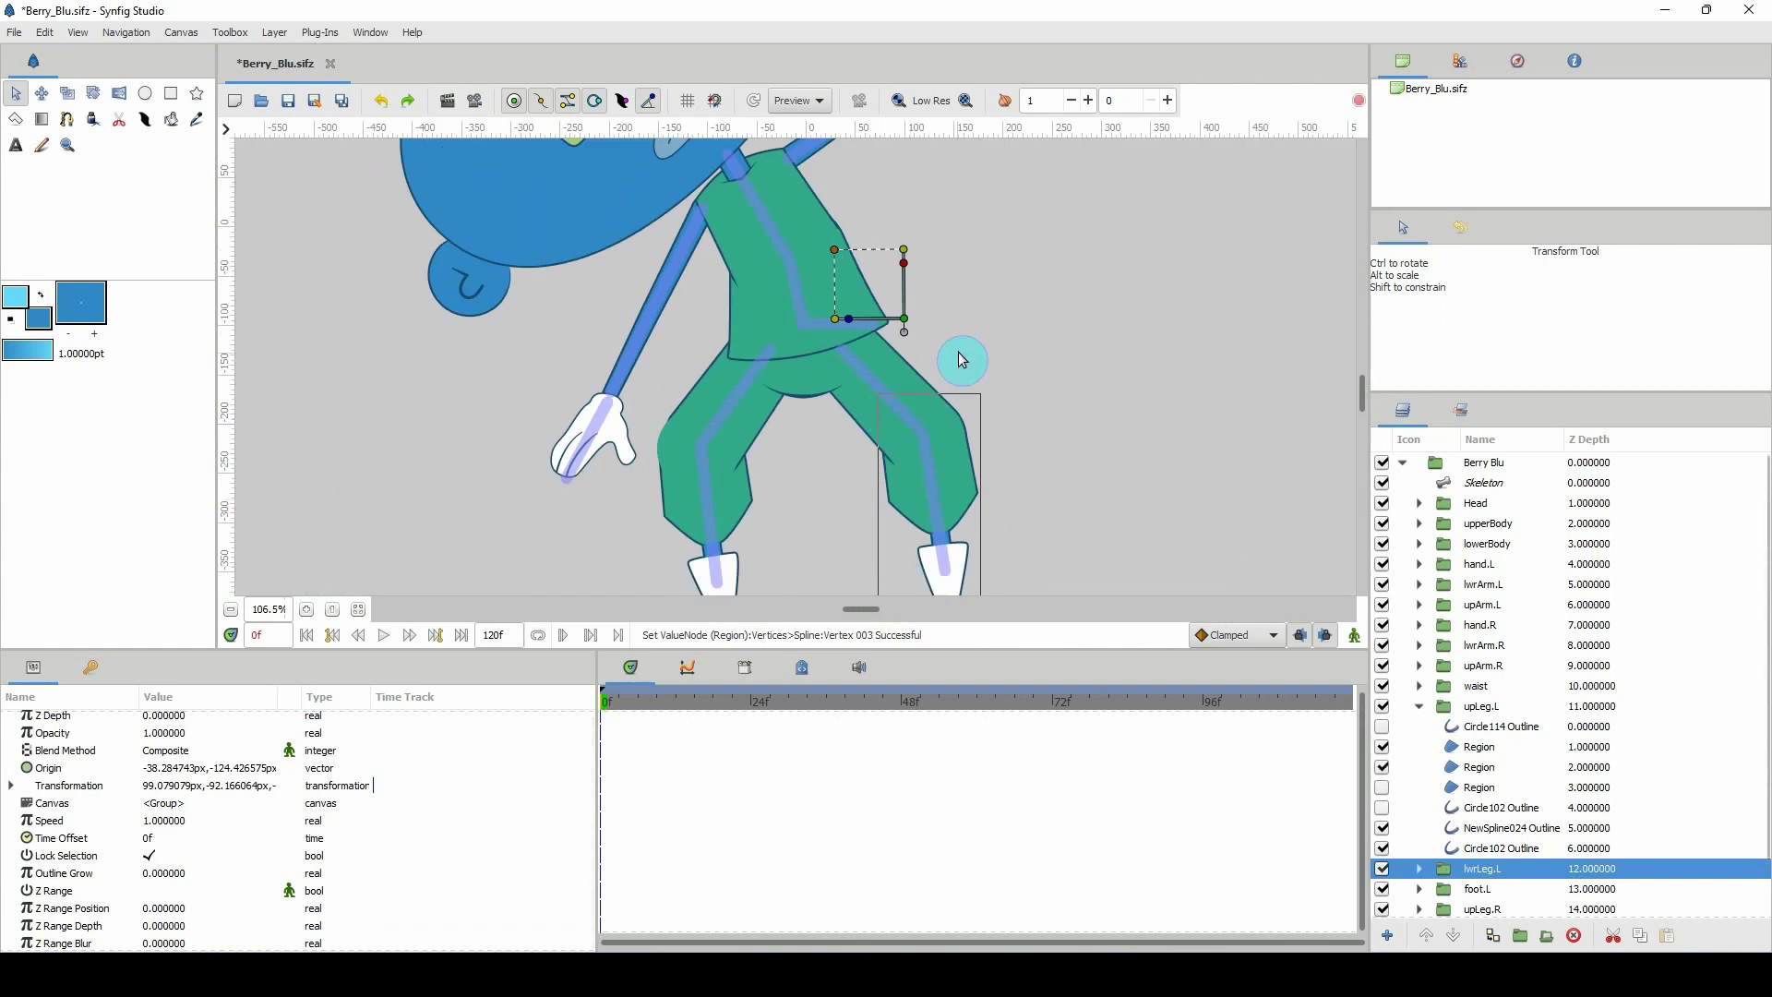
pyautogui.keyDown('ctrl'); pyautogui.scroll(-3, 962, 360); pyautogui.keyUp('ctrl')
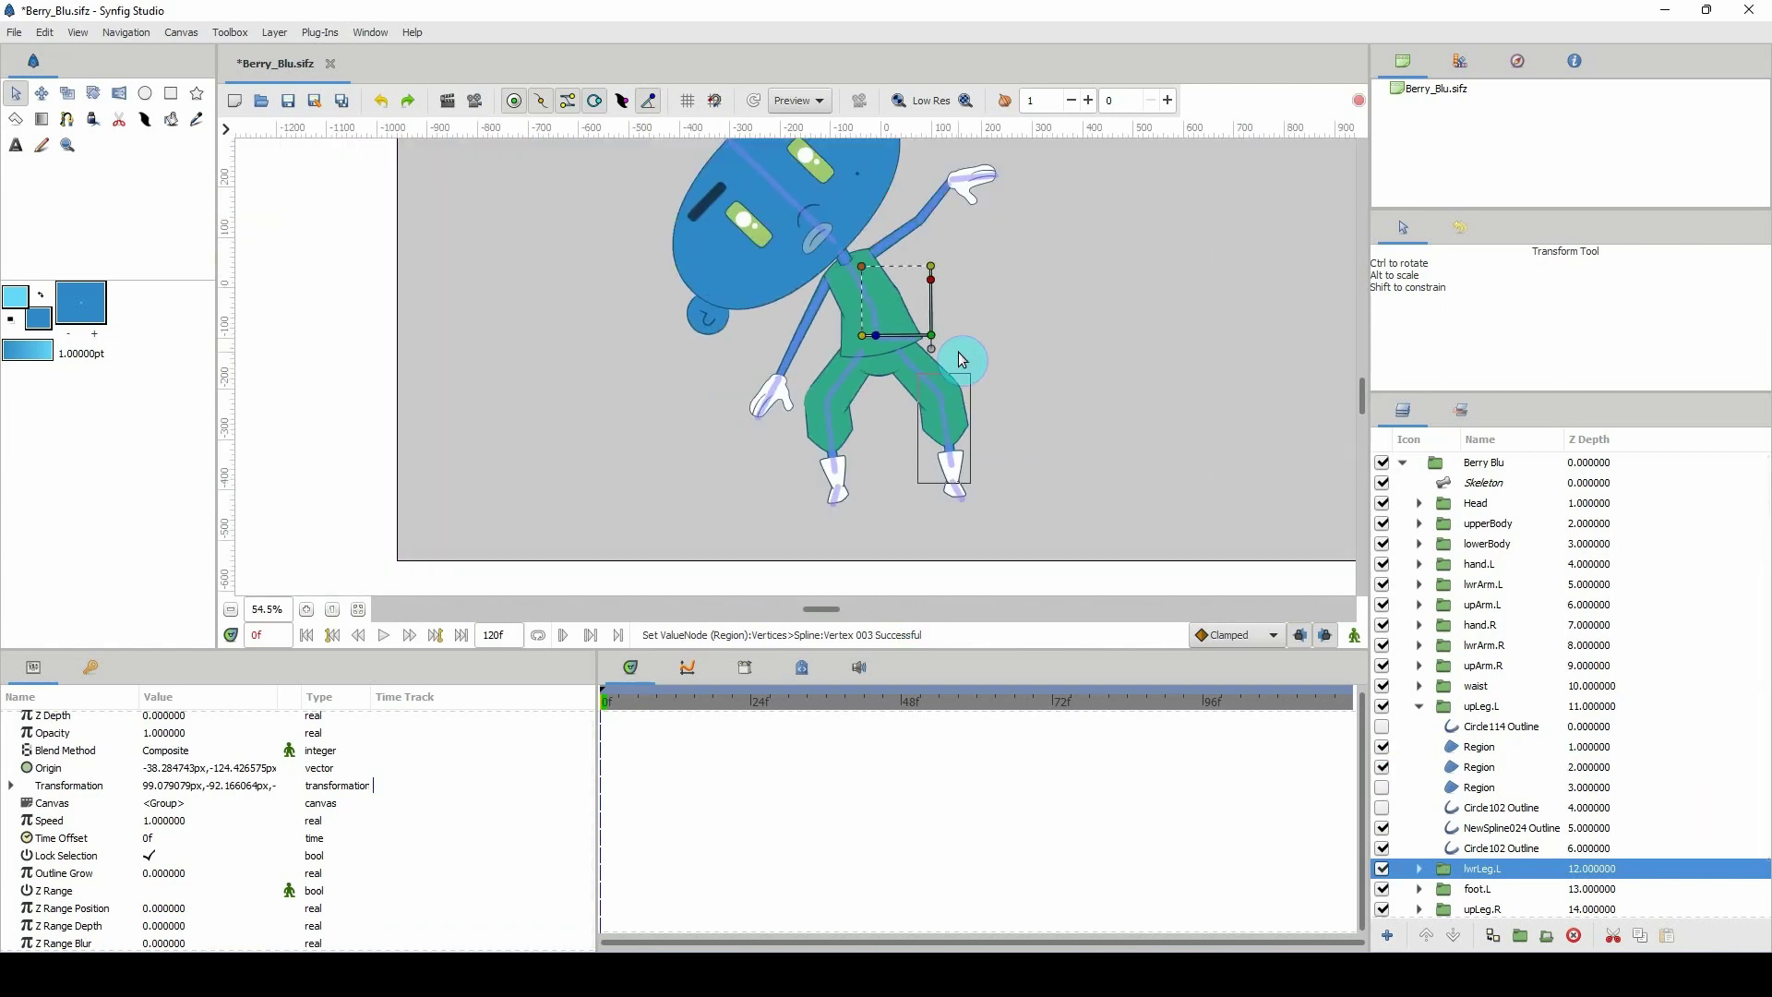
pyautogui.hotkey('ctrl', 'z')
pyautogui.hotkey('ctrl', 'z')
pyautogui.hotkey('ctrl', 'z')
pyautogui.hotkey('ctrl', 'z')
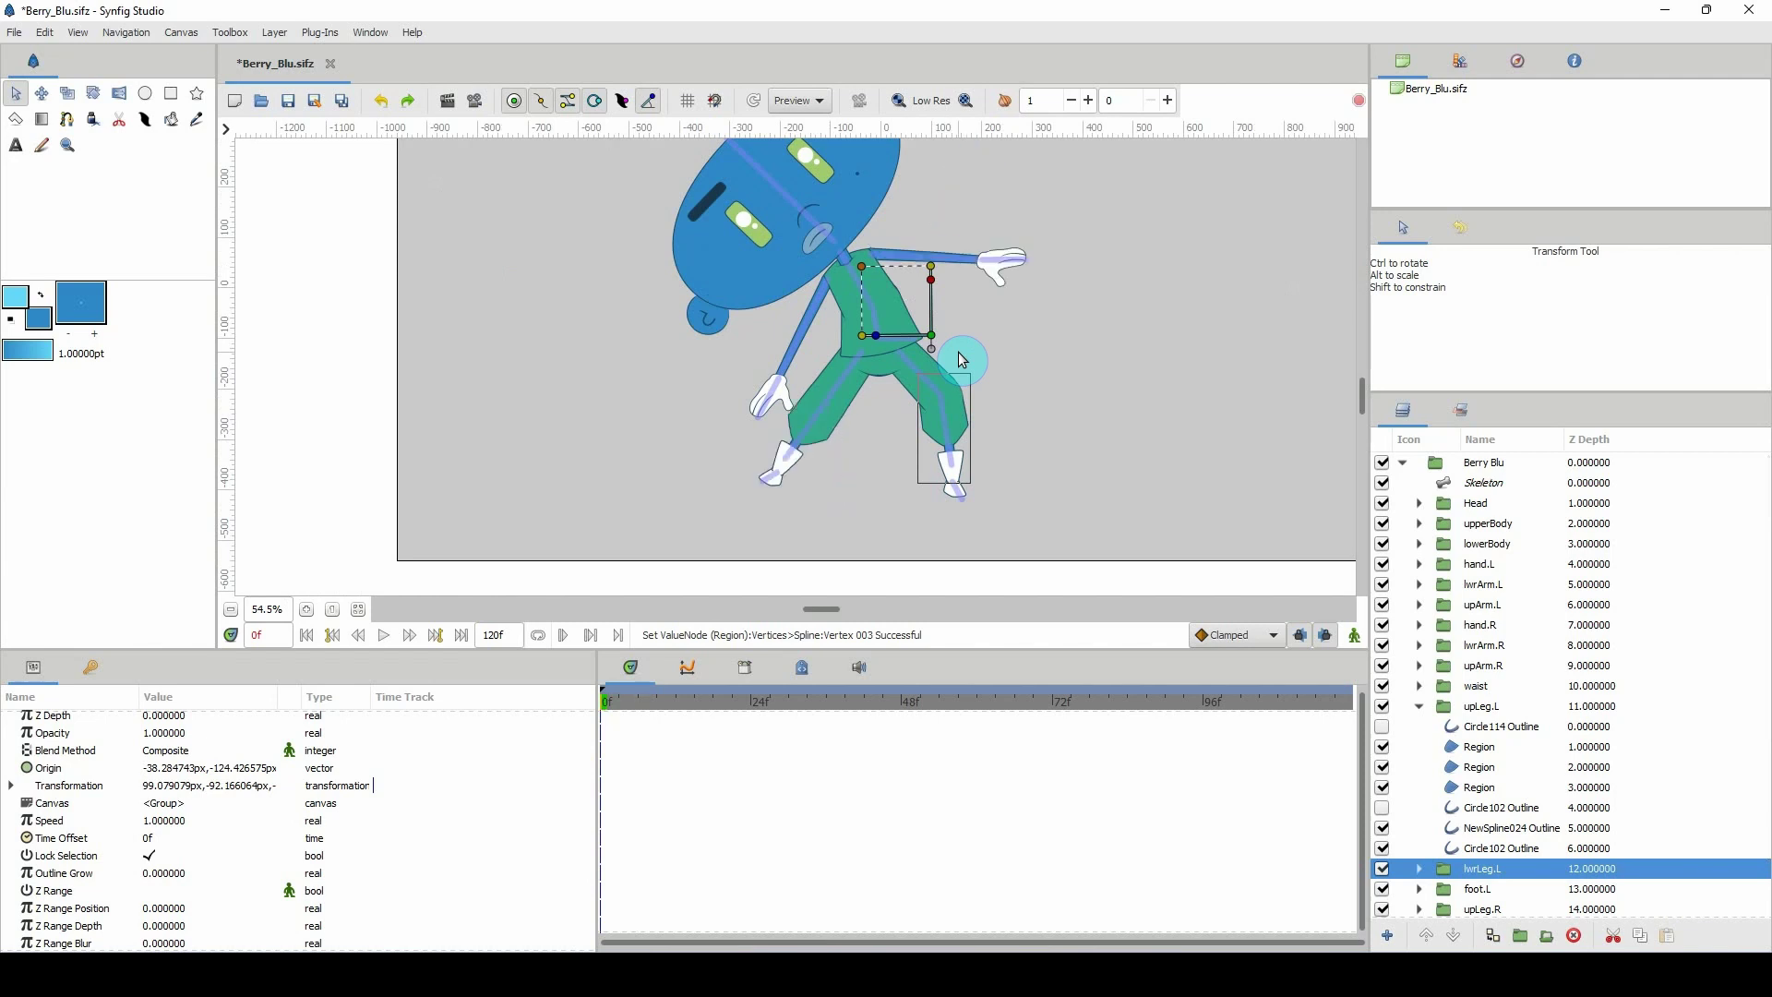
pyautogui.hotkey('ctrl', 'z')
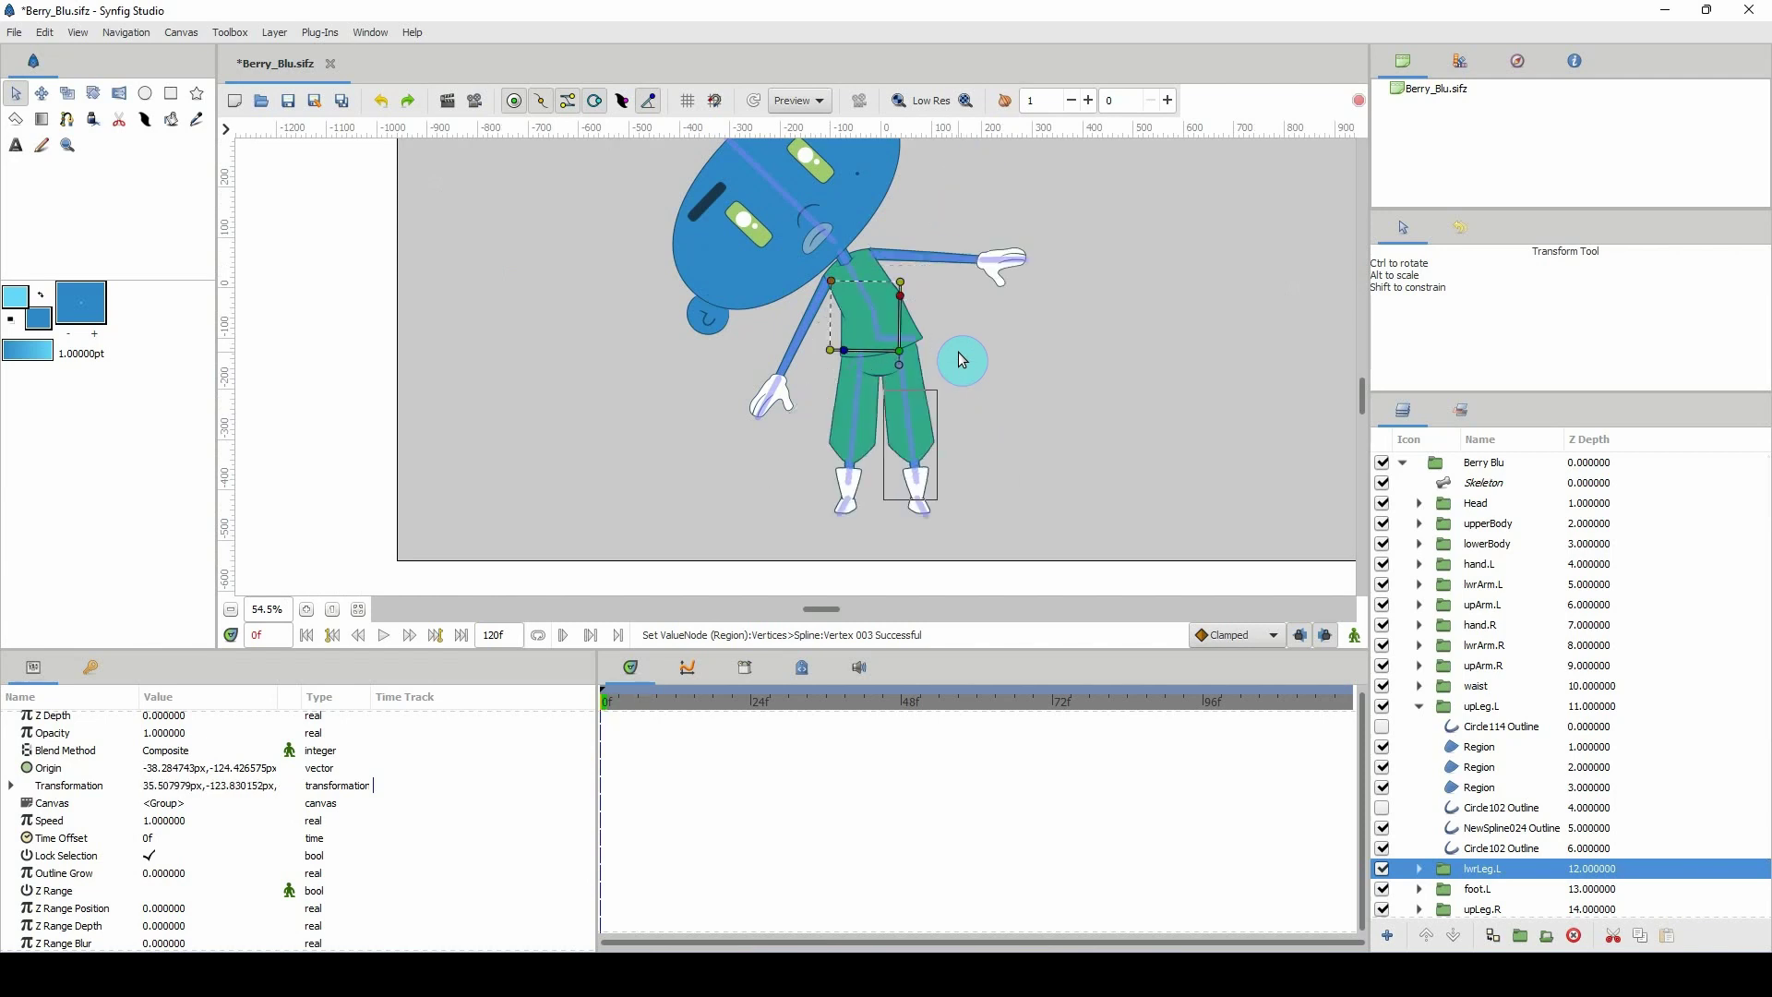
pyautogui.hotkey('ctrl', 'z')
pyautogui.hotkey('ctrl', 'z')
pyautogui.hotkey('ctrl', 'z')
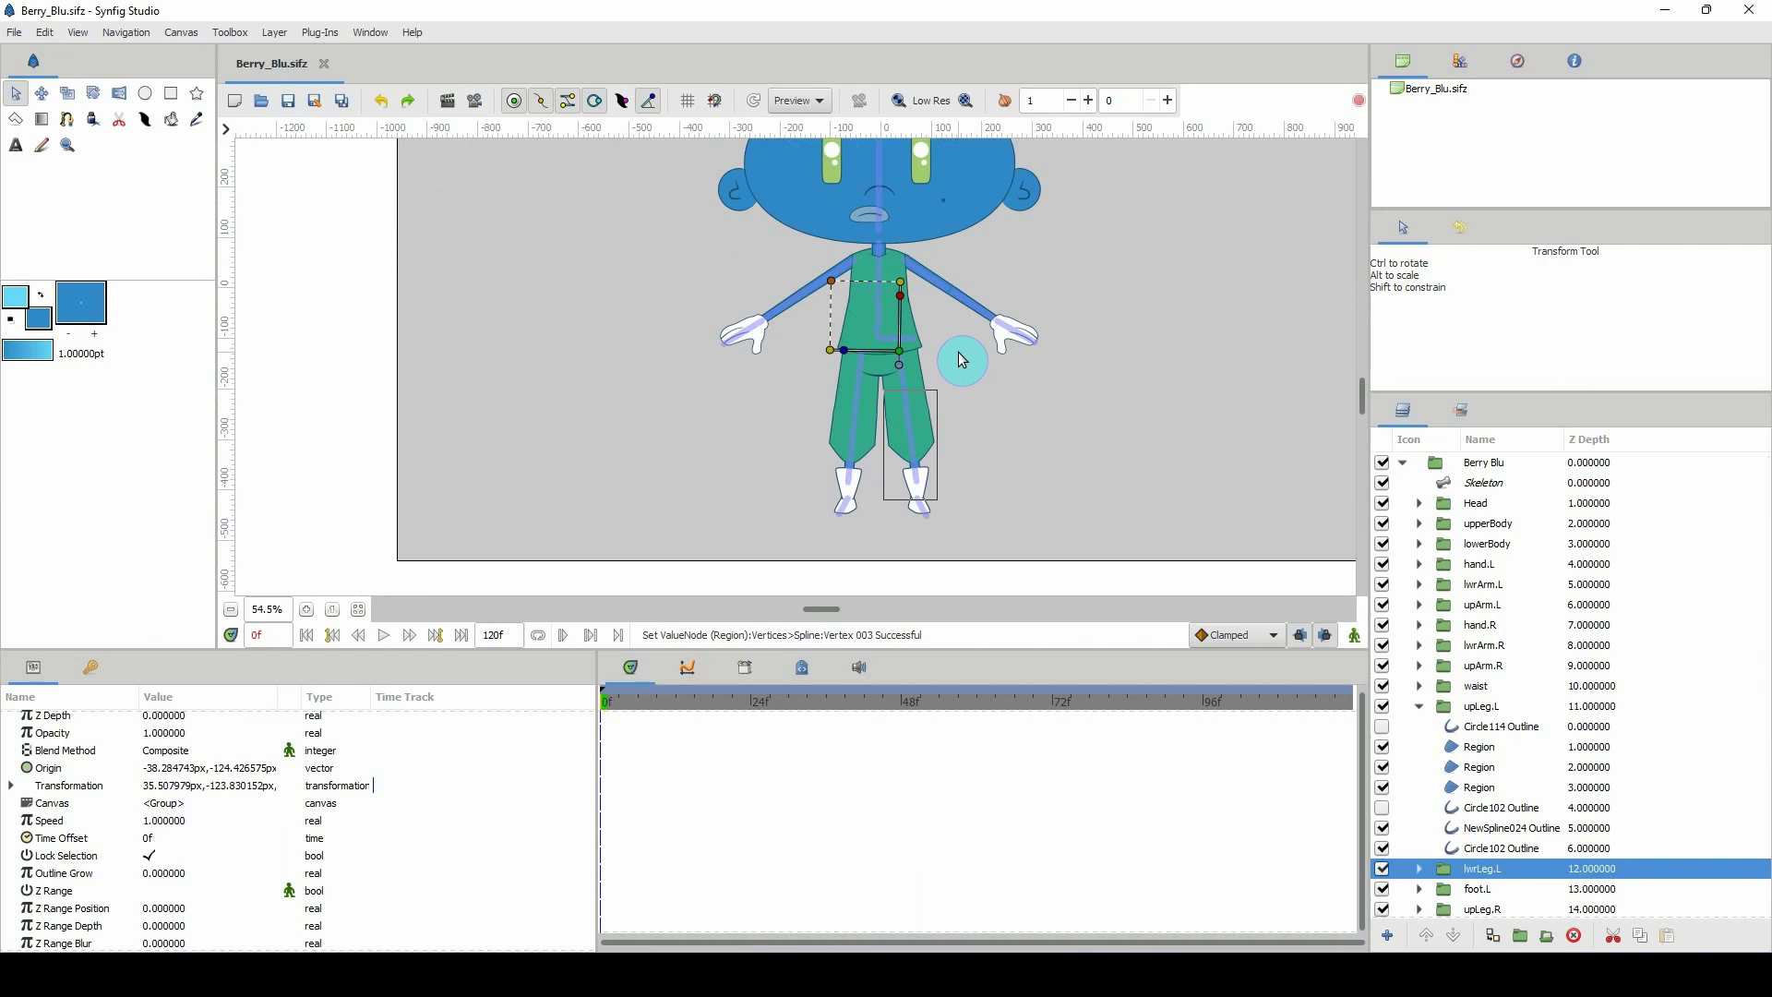
pyautogui.scroll(2, 960, 360)
pyautogui.scroll(3, 945, 441)
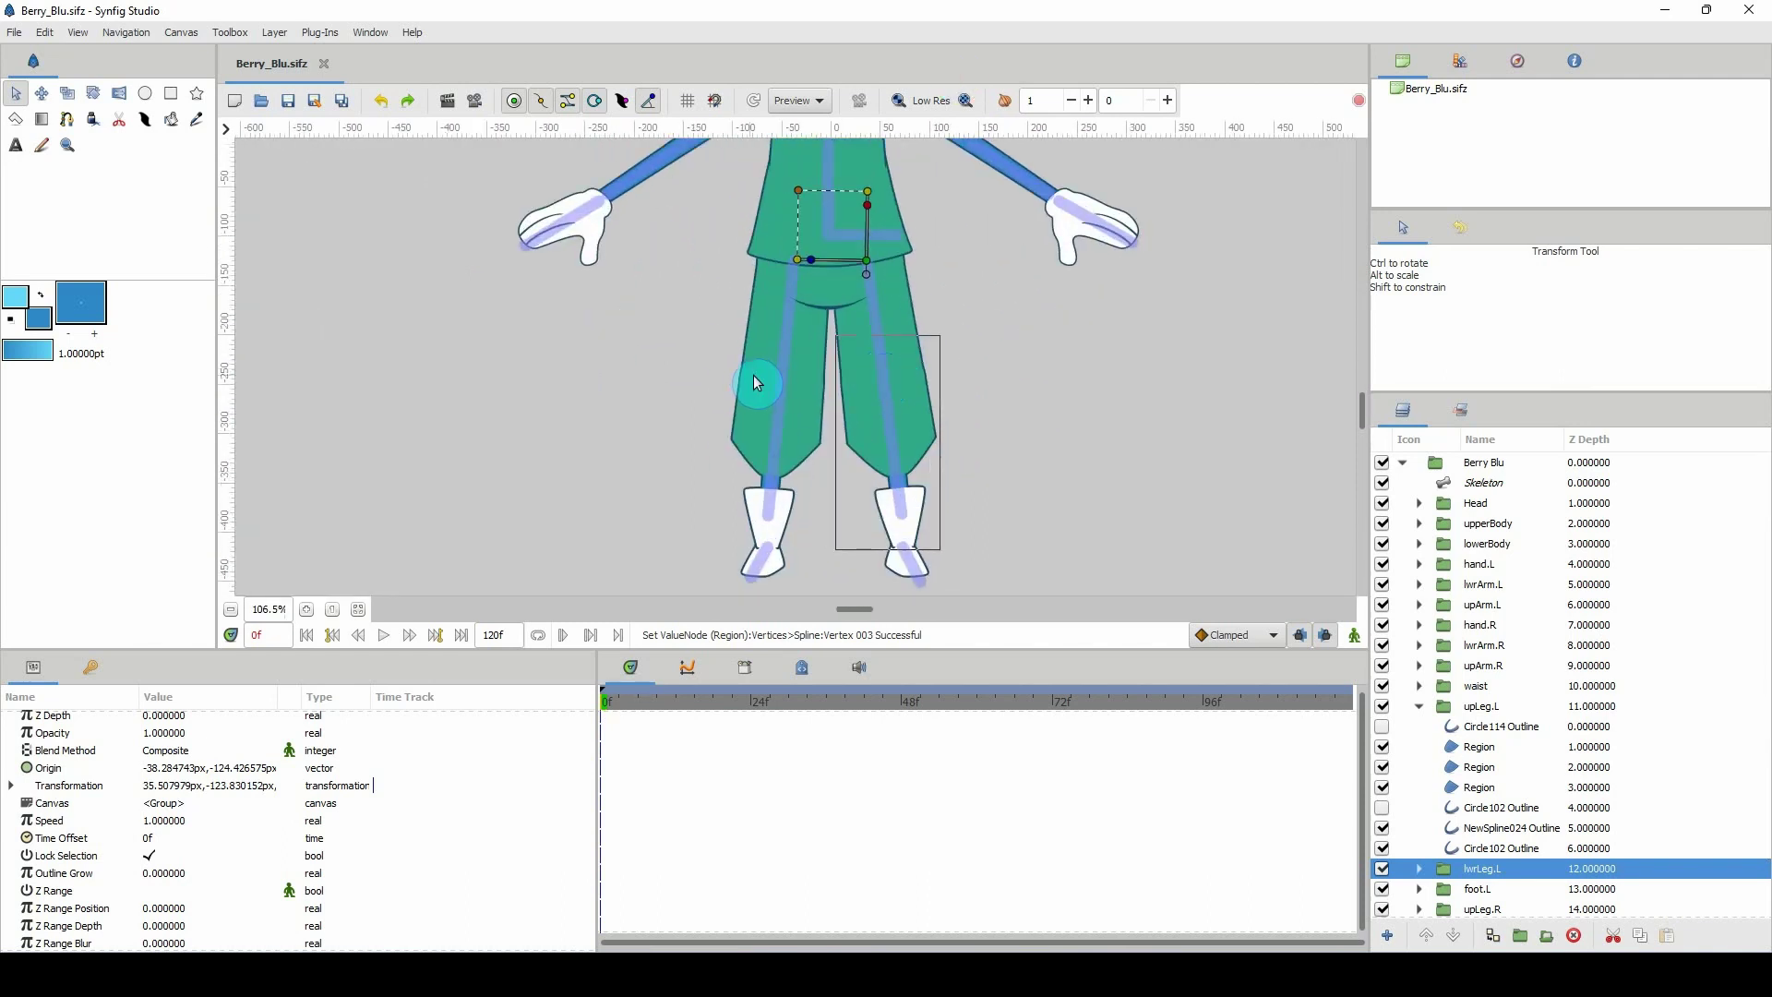
pyautogui.scroll(1, 850, 483)
pyautogui.scroll(-1, 843, 424)
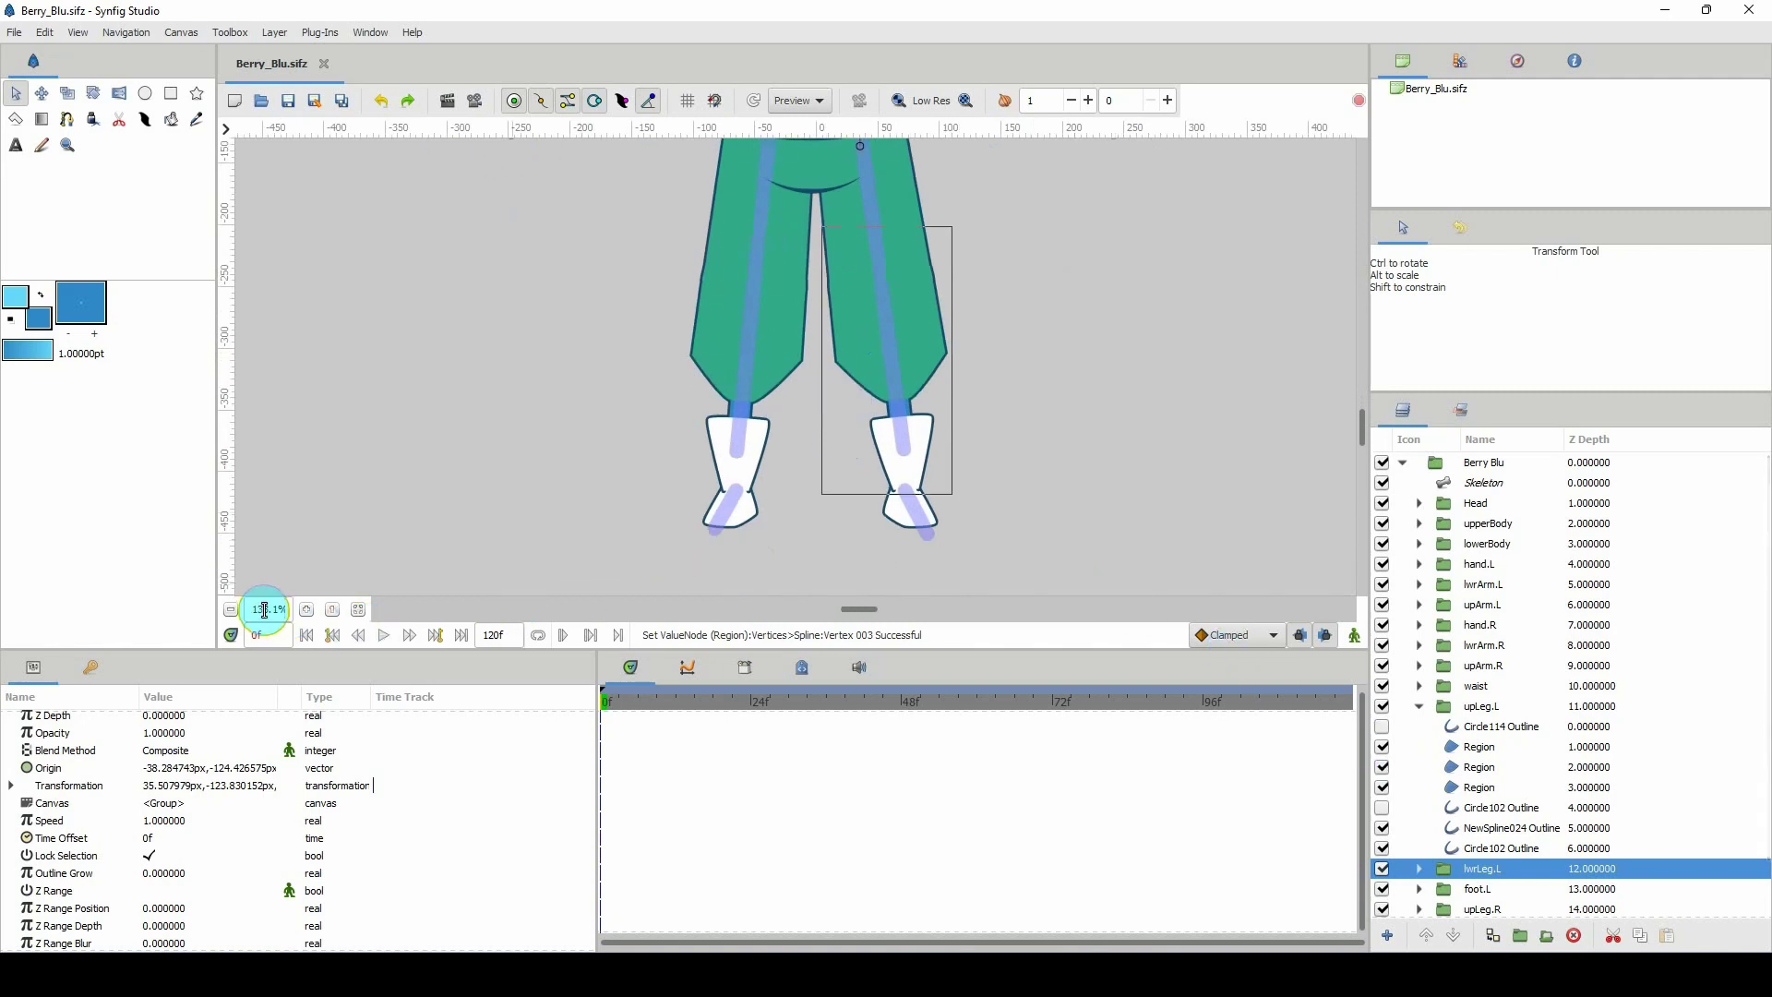
pyautogui.scroll(-1, 265, 609)
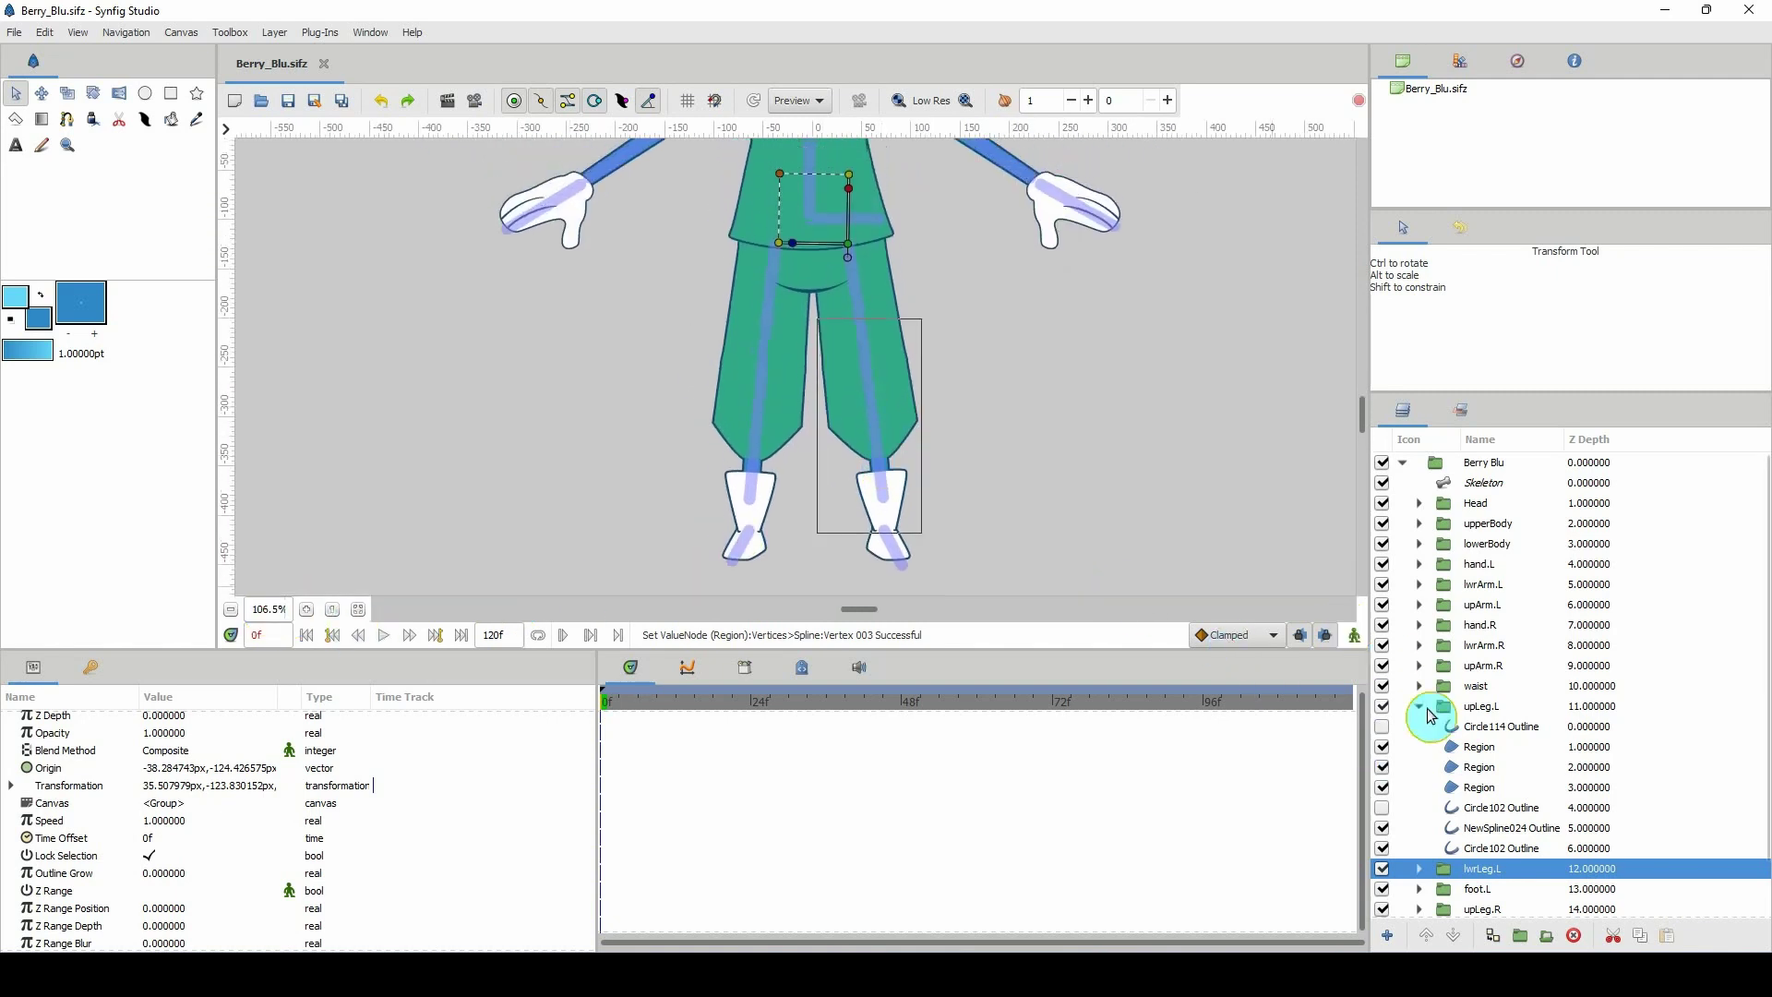
# Hide the third Region and the Circle102 Outline layers in upLeg.L.
pyautogui.click(1484, 752)
pyautogui.click(1481, 769)
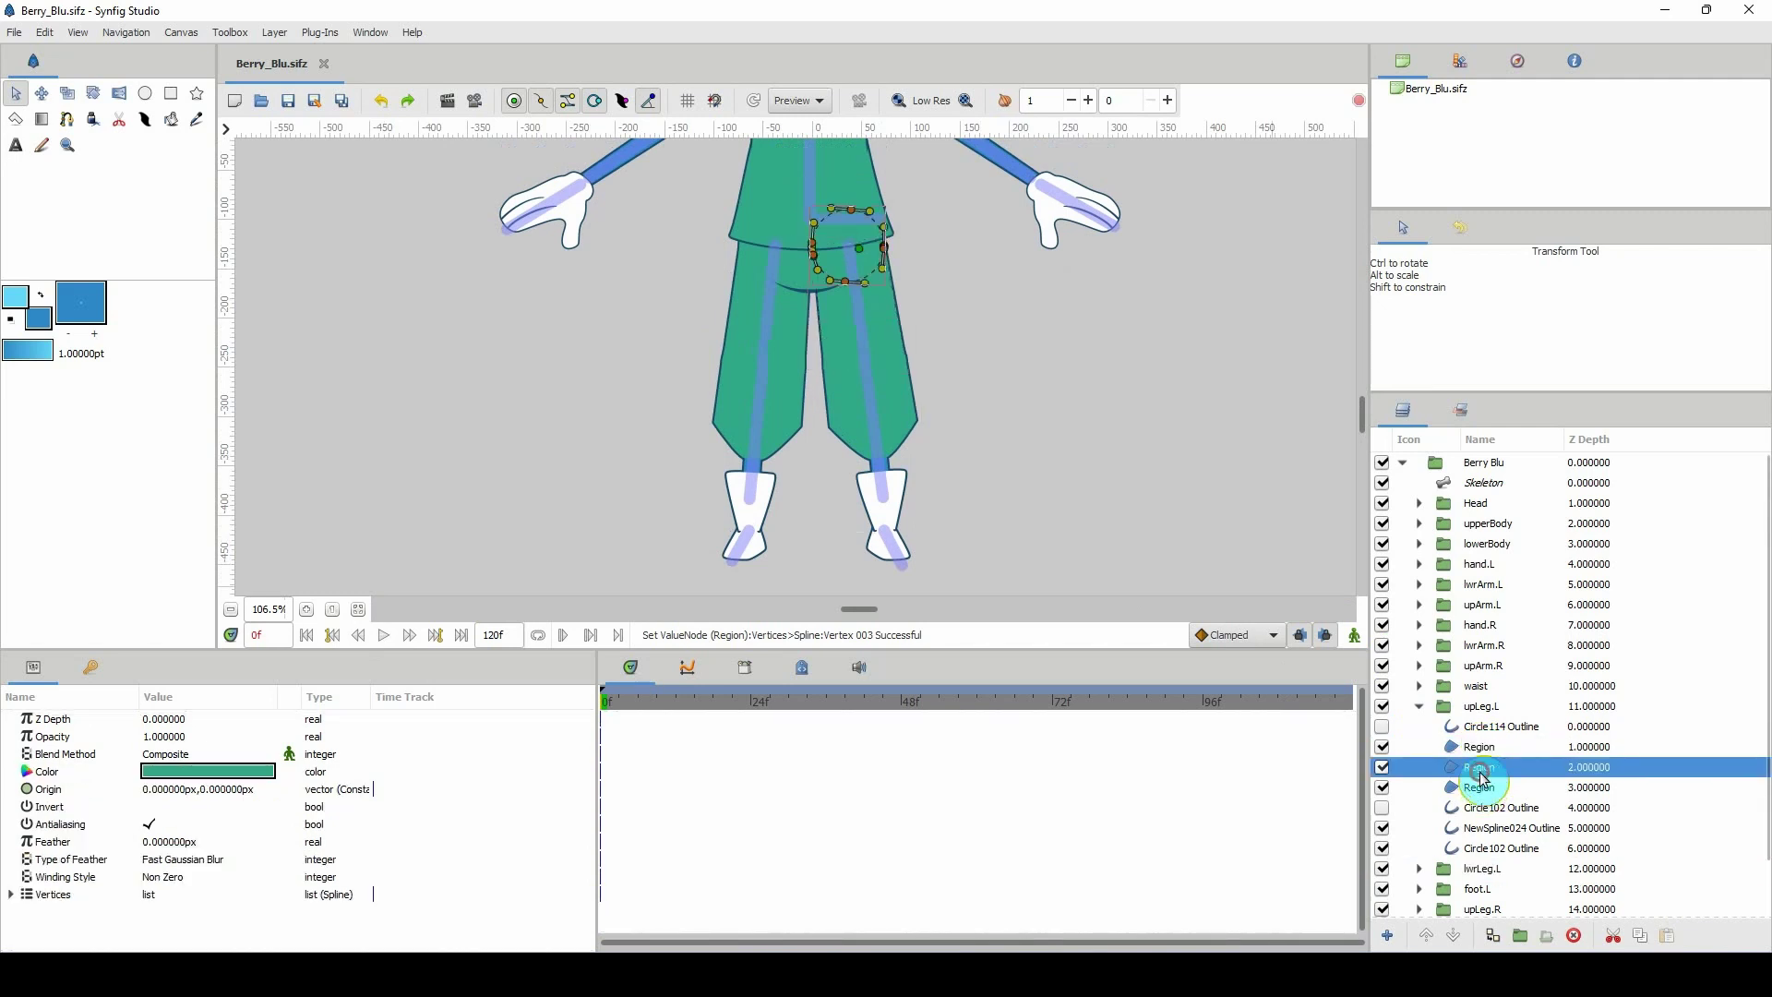
pyautogui.click(1479, 789)
pyautogui.scroll(4, 927, 422)
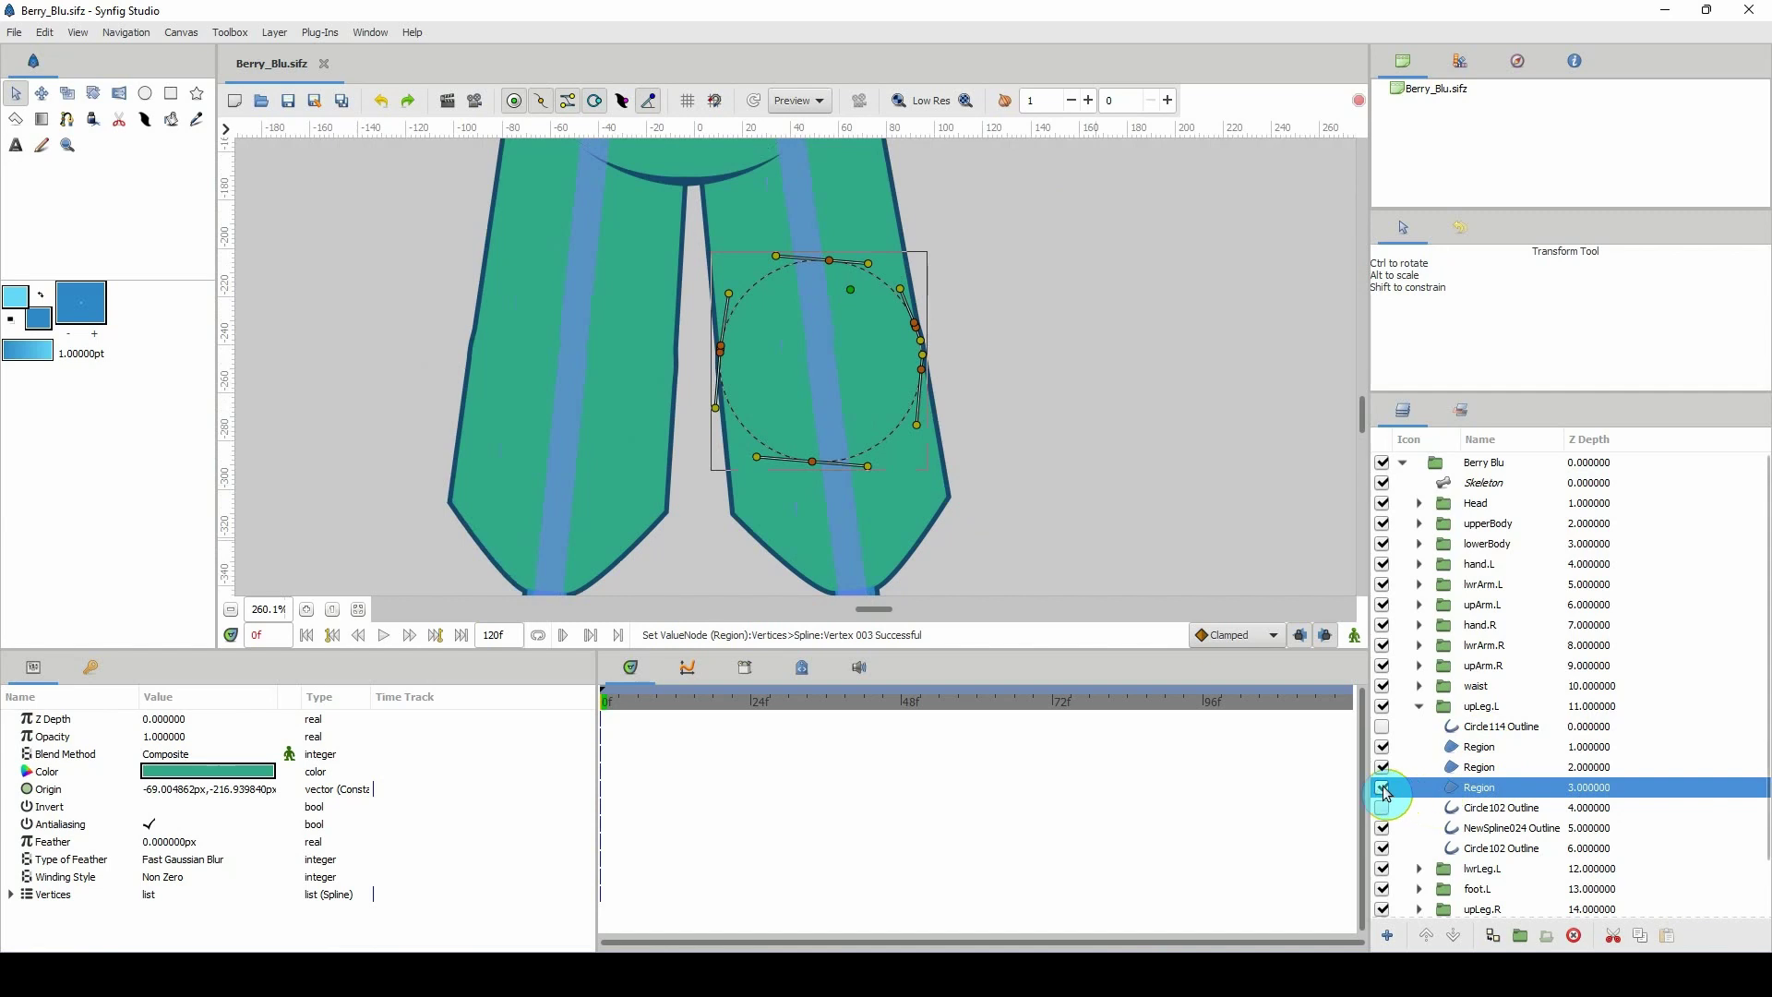
pyautogui.click(1381, 787)
pyautogui.click(1439, 827)
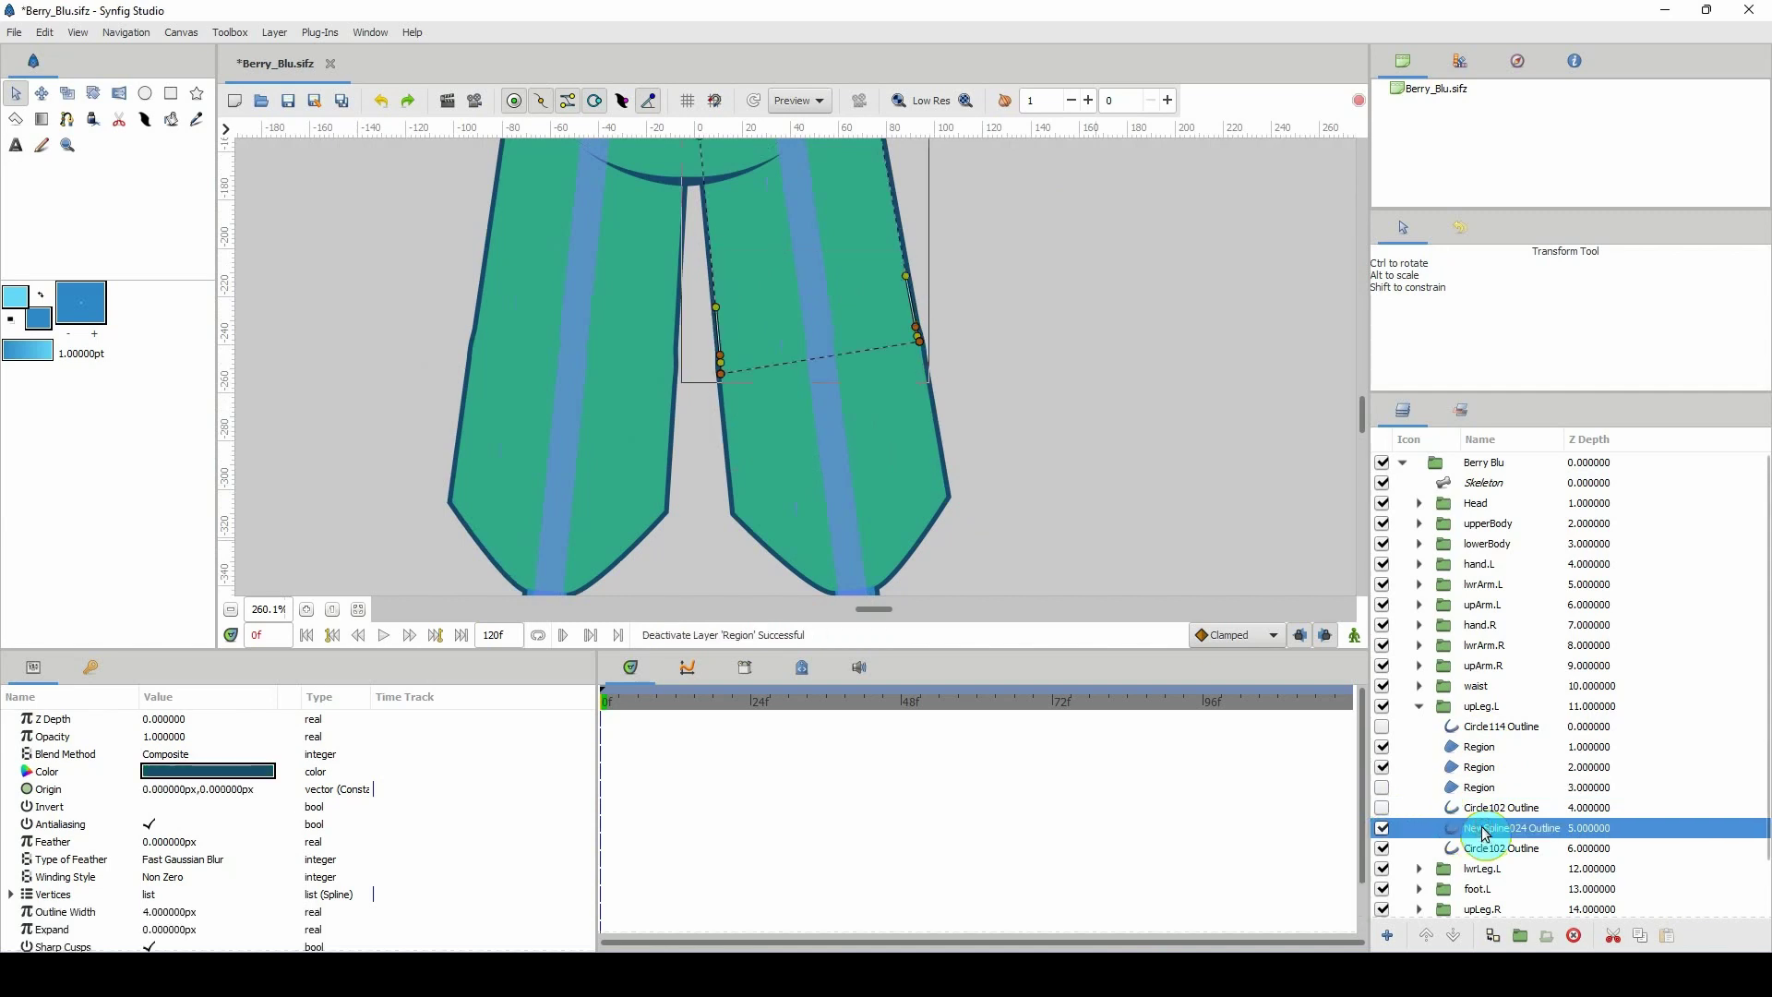
# Realign Vertex 003 and 004 of NewSpline024 Outline near the knee, then collapse upLeg.L.
pyautogui.click(1381, 808)
pyautogui.scroll(3, 1089, 351)
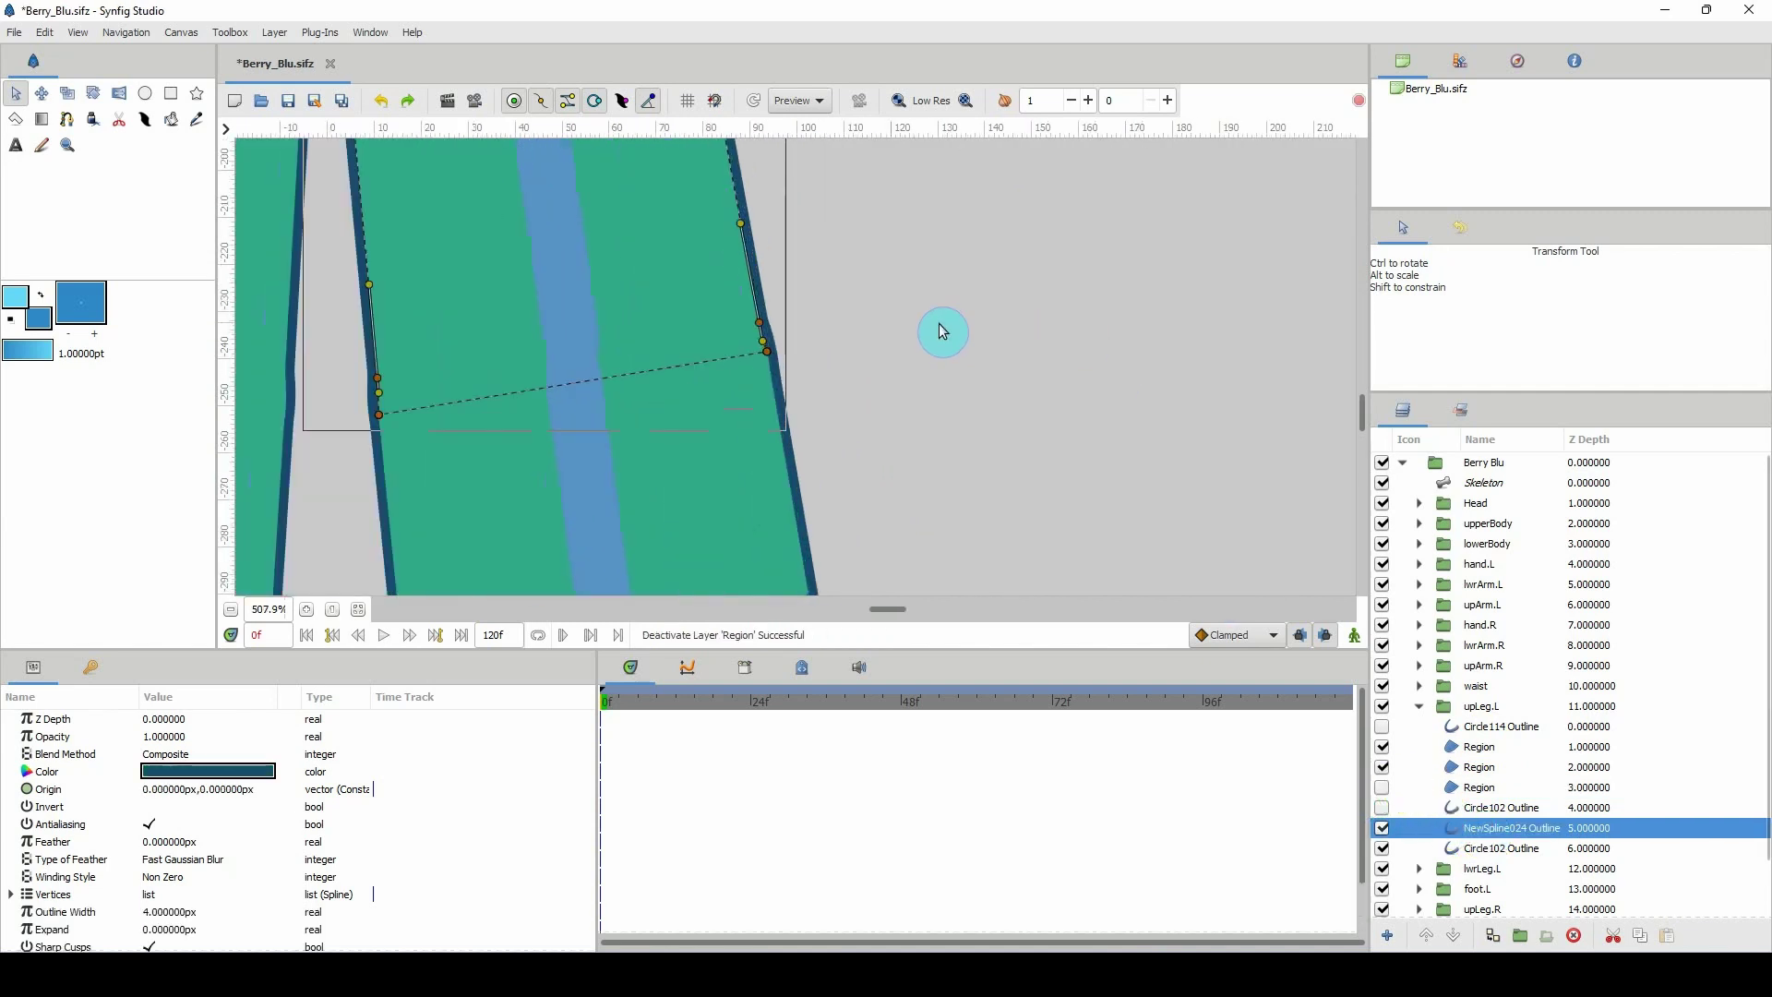
pyautogui.click(762, 345)
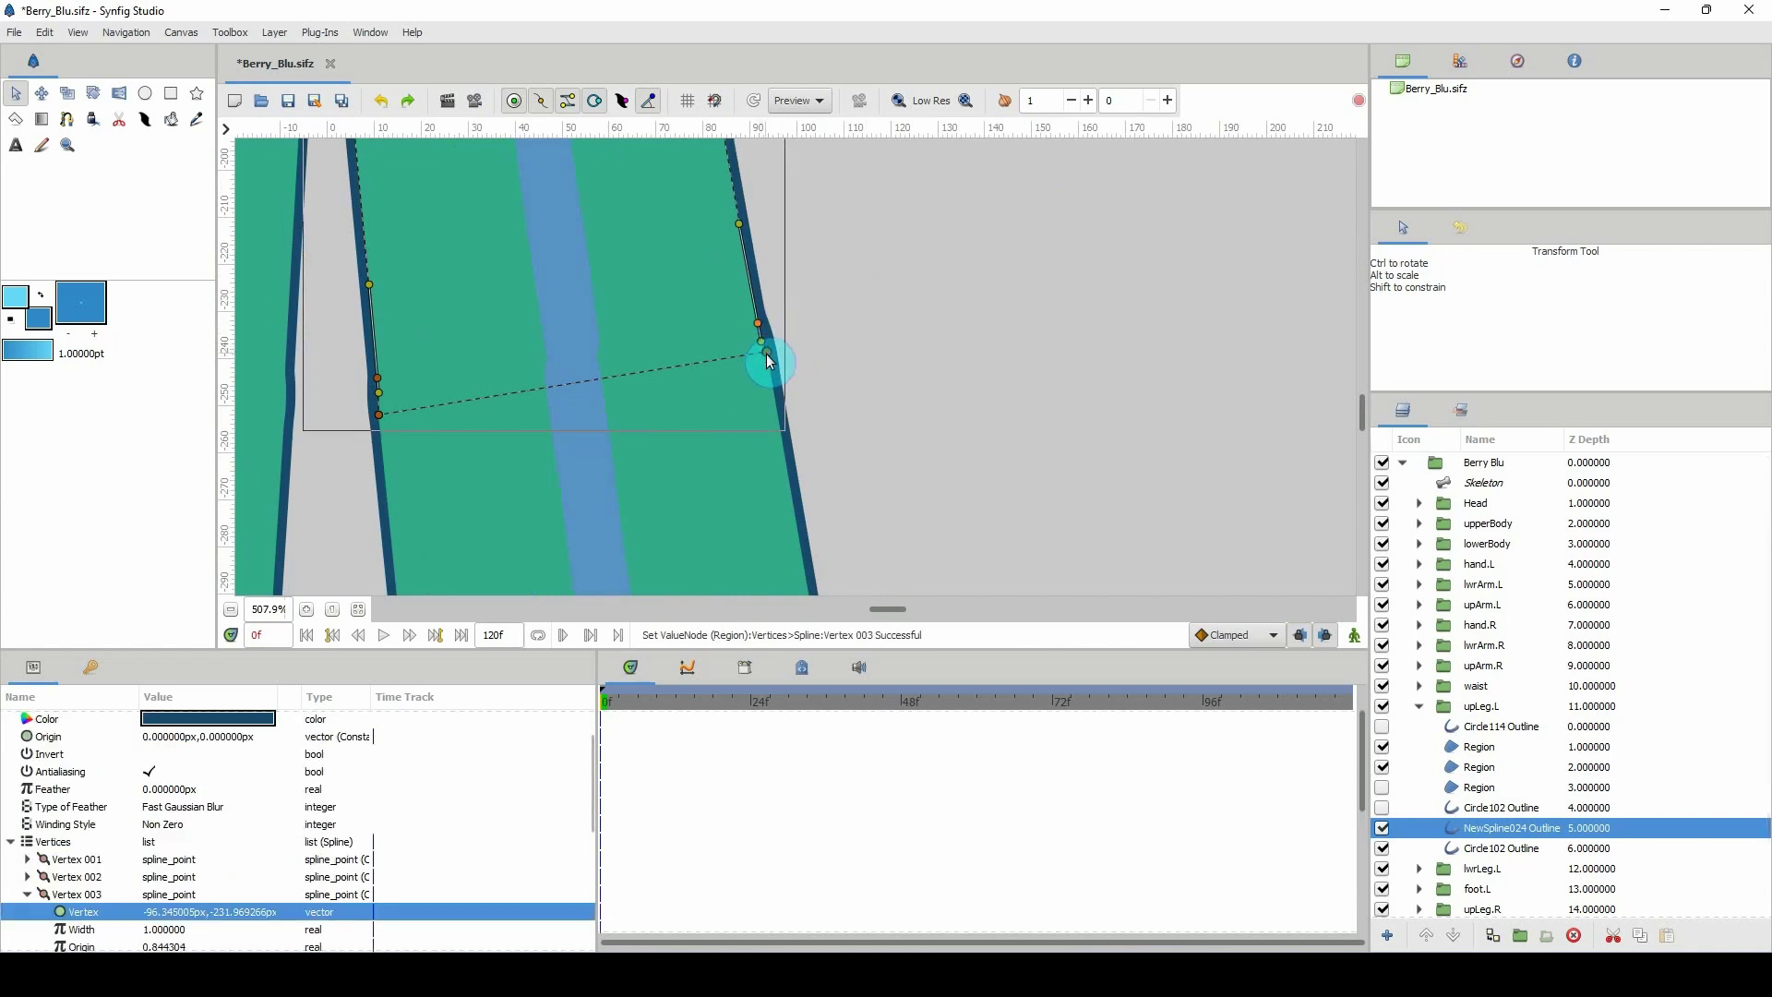
pyautogui.click(768, 355)
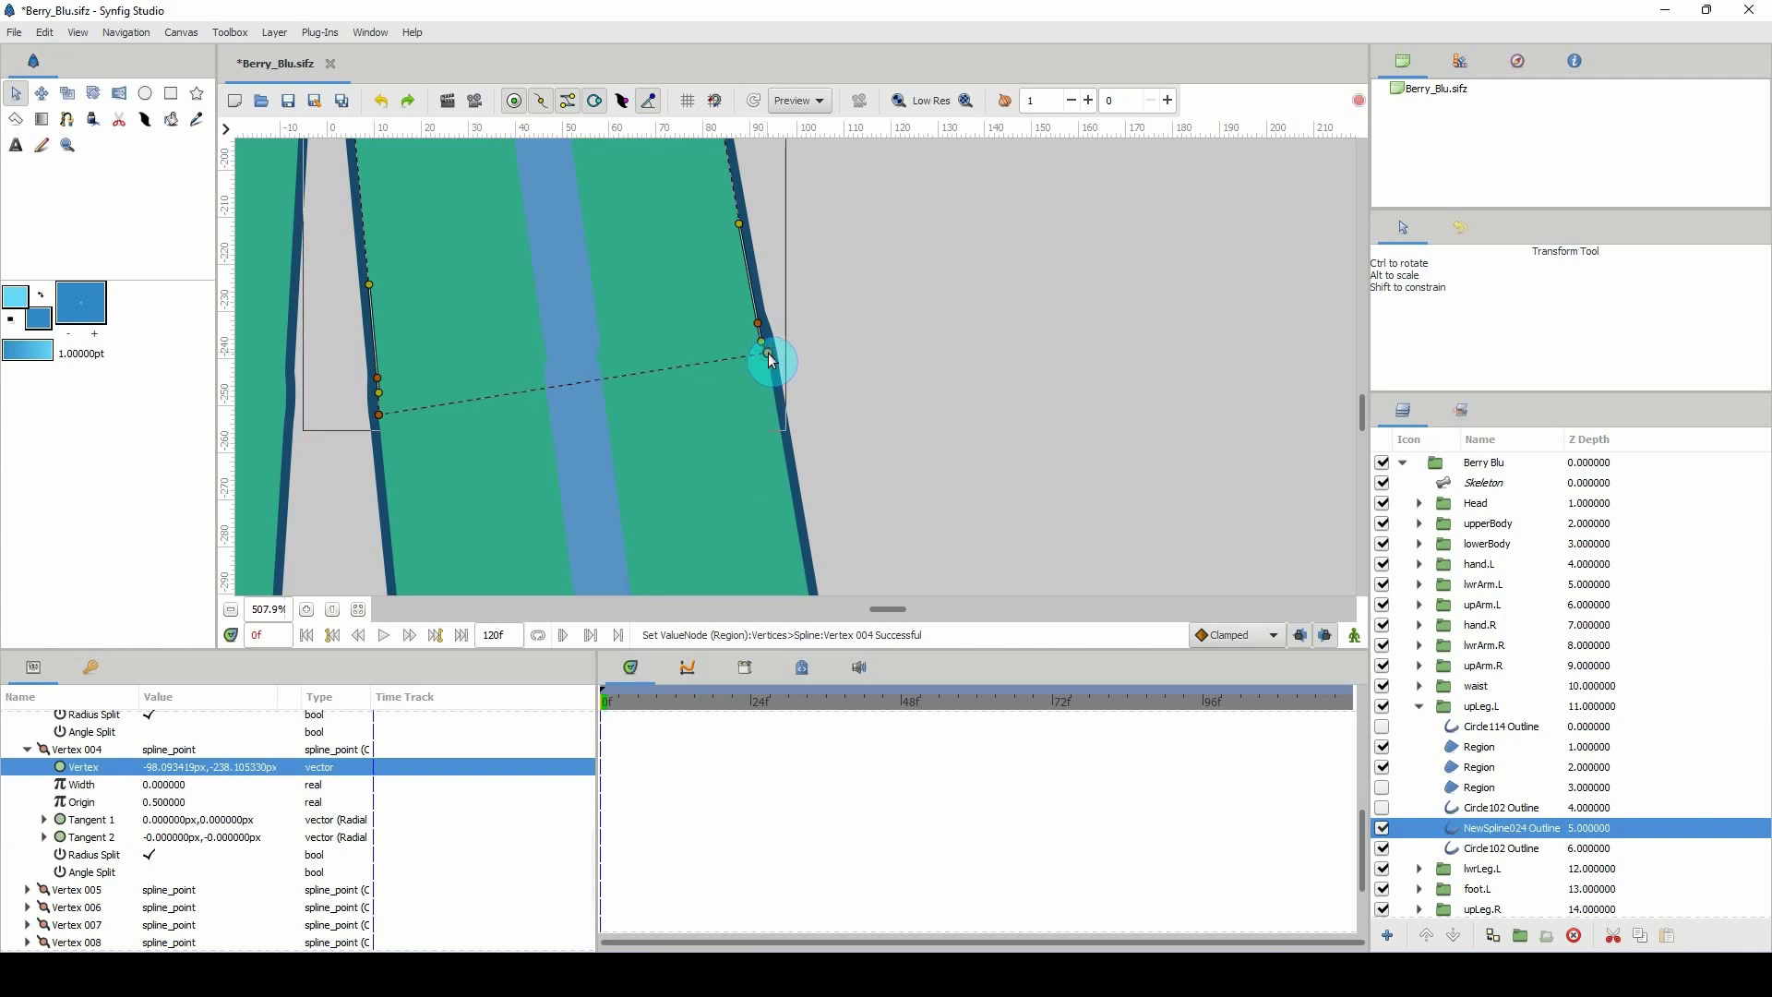
pyautogui.scroll(-5, 768, 376)
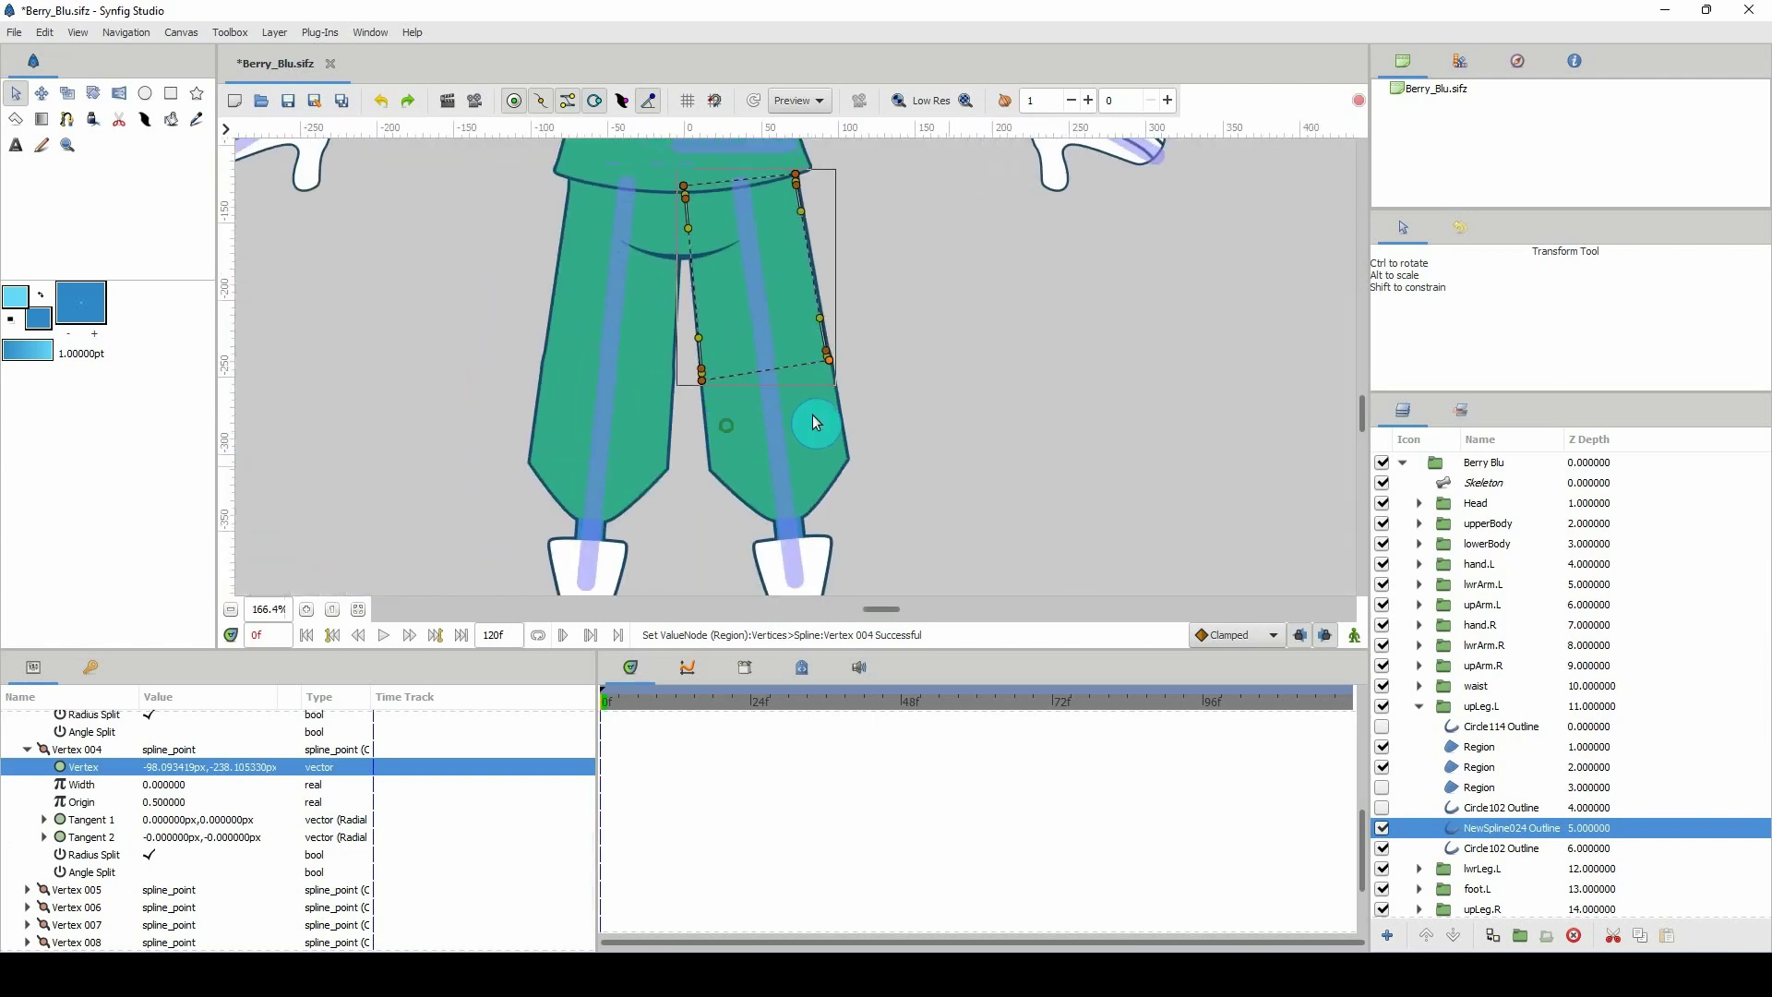
pyautogui.click(1418, 706)
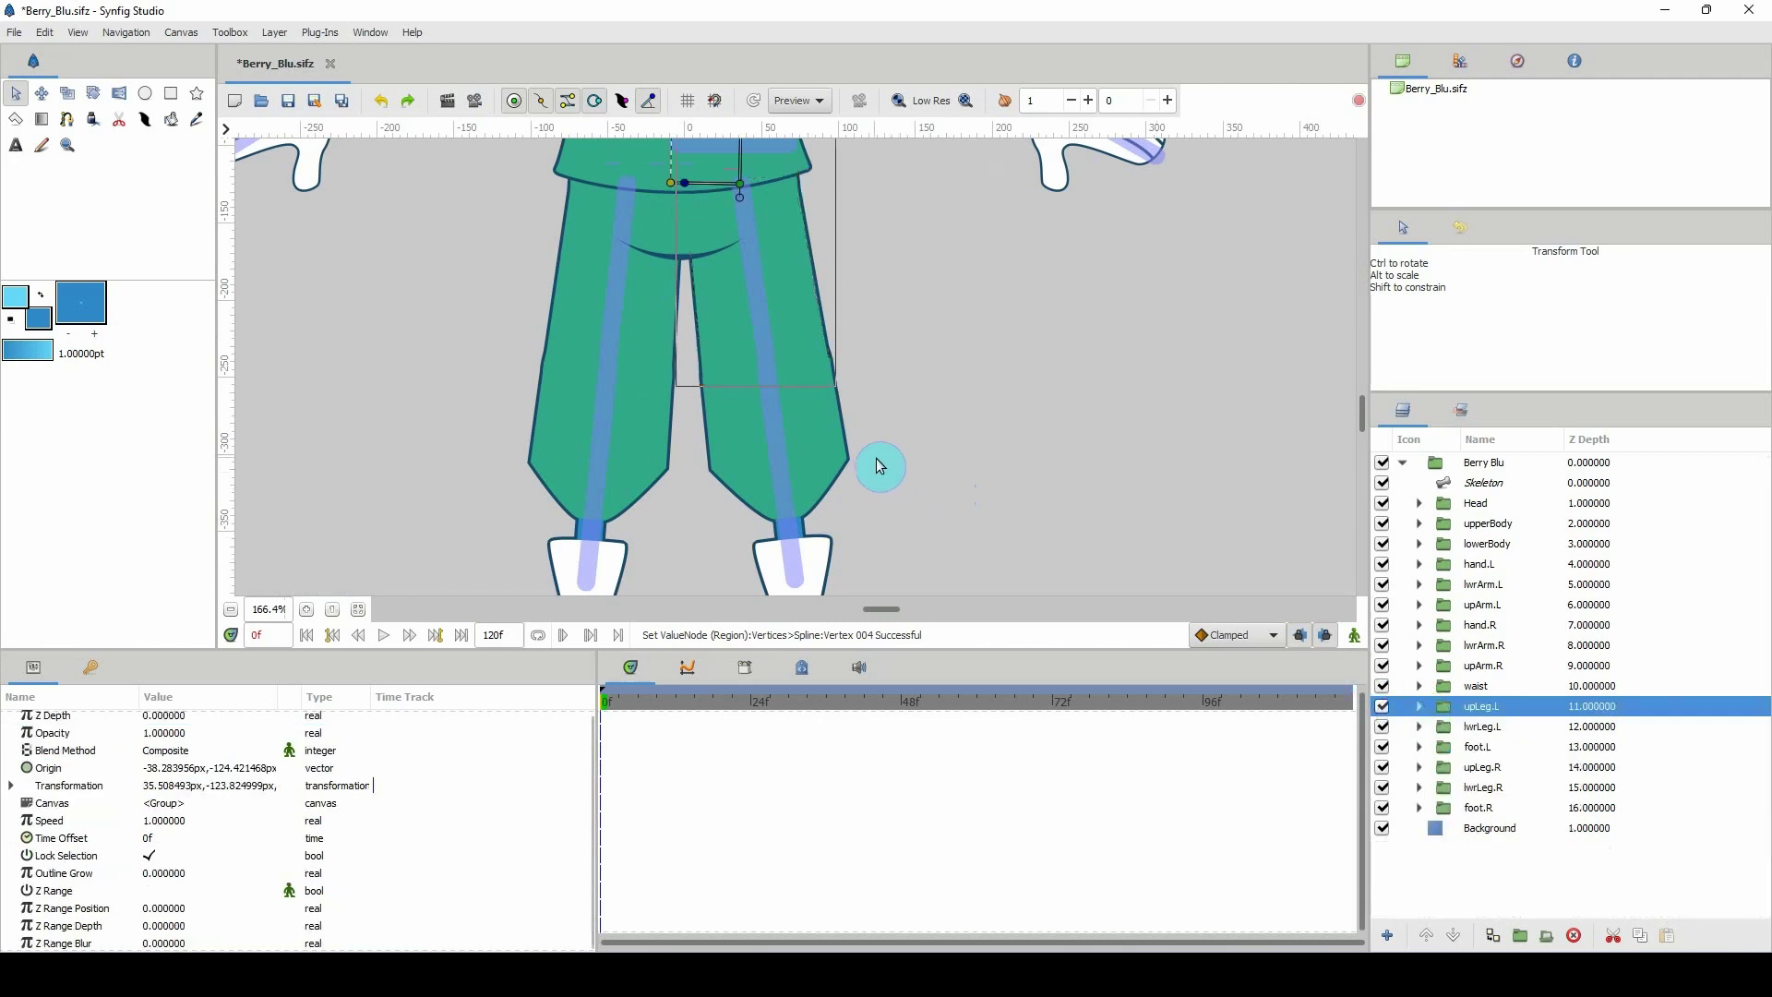
# Expand the upLeg.R group and hide its third Region layer.
pyautogui.moveTo(866, 466); pyautogui.dragTo(1015, 509)
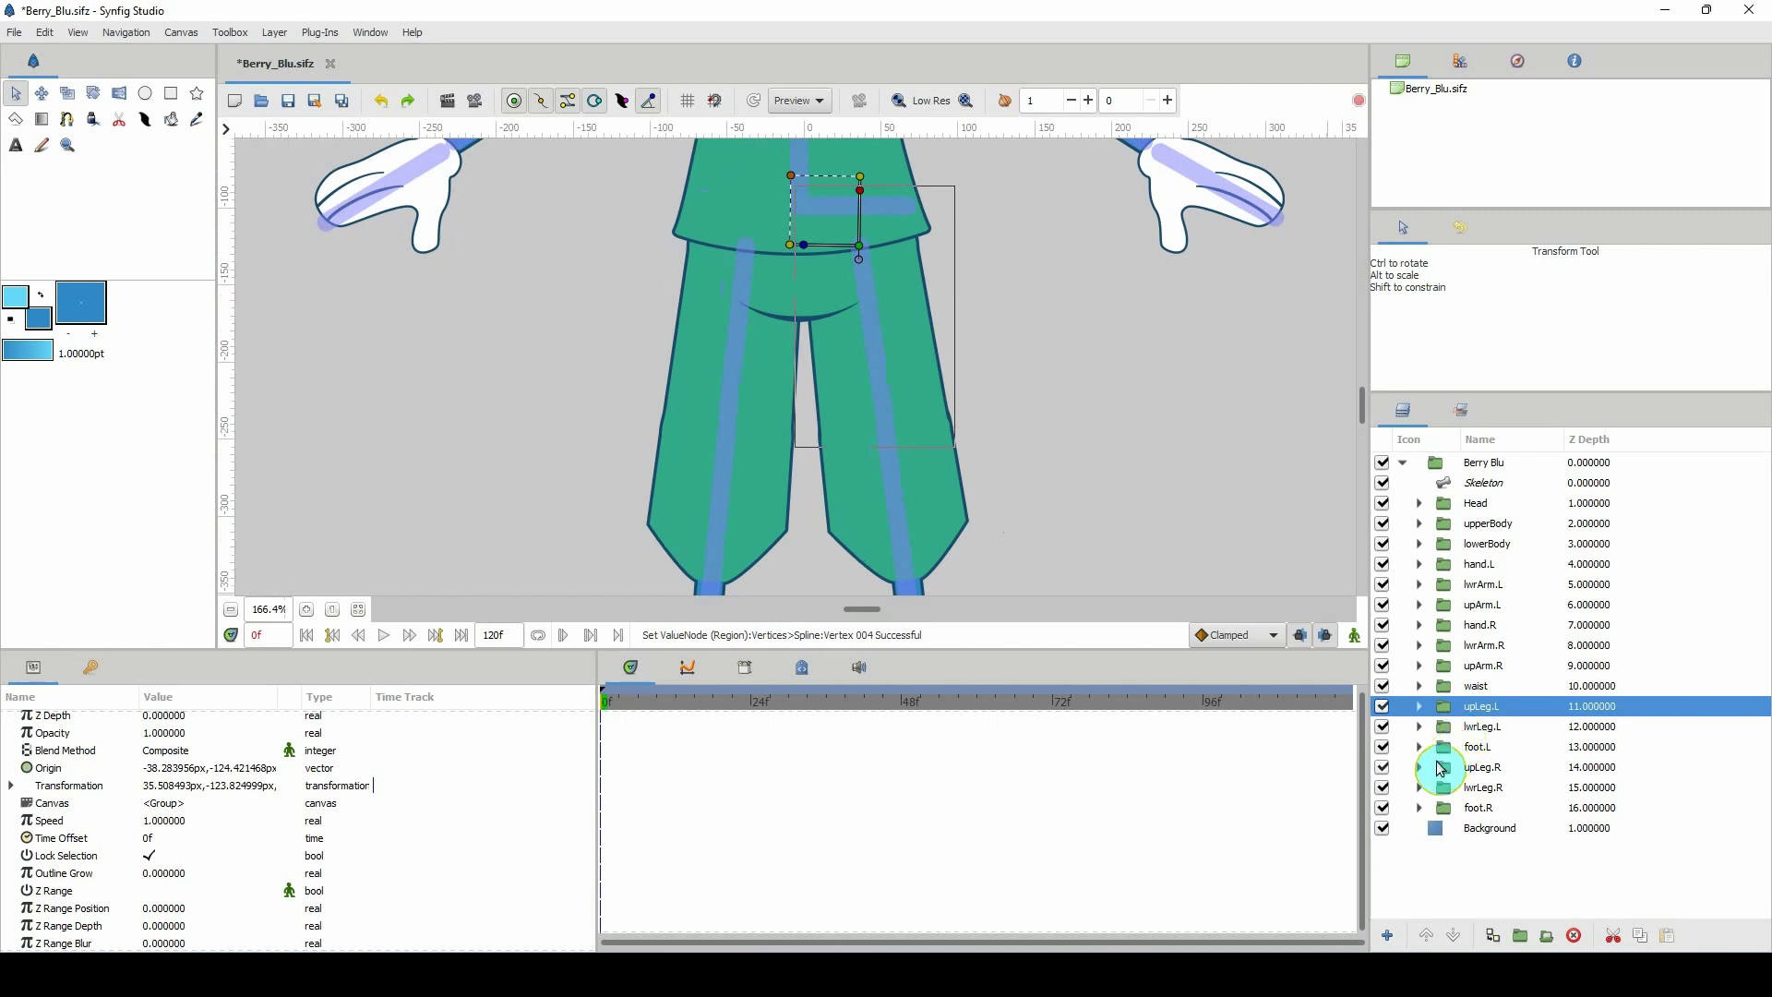
pyautogui.click(1437, 767)
pyautogui.click(1419, 767)
pyautogui.click(1473, 805)
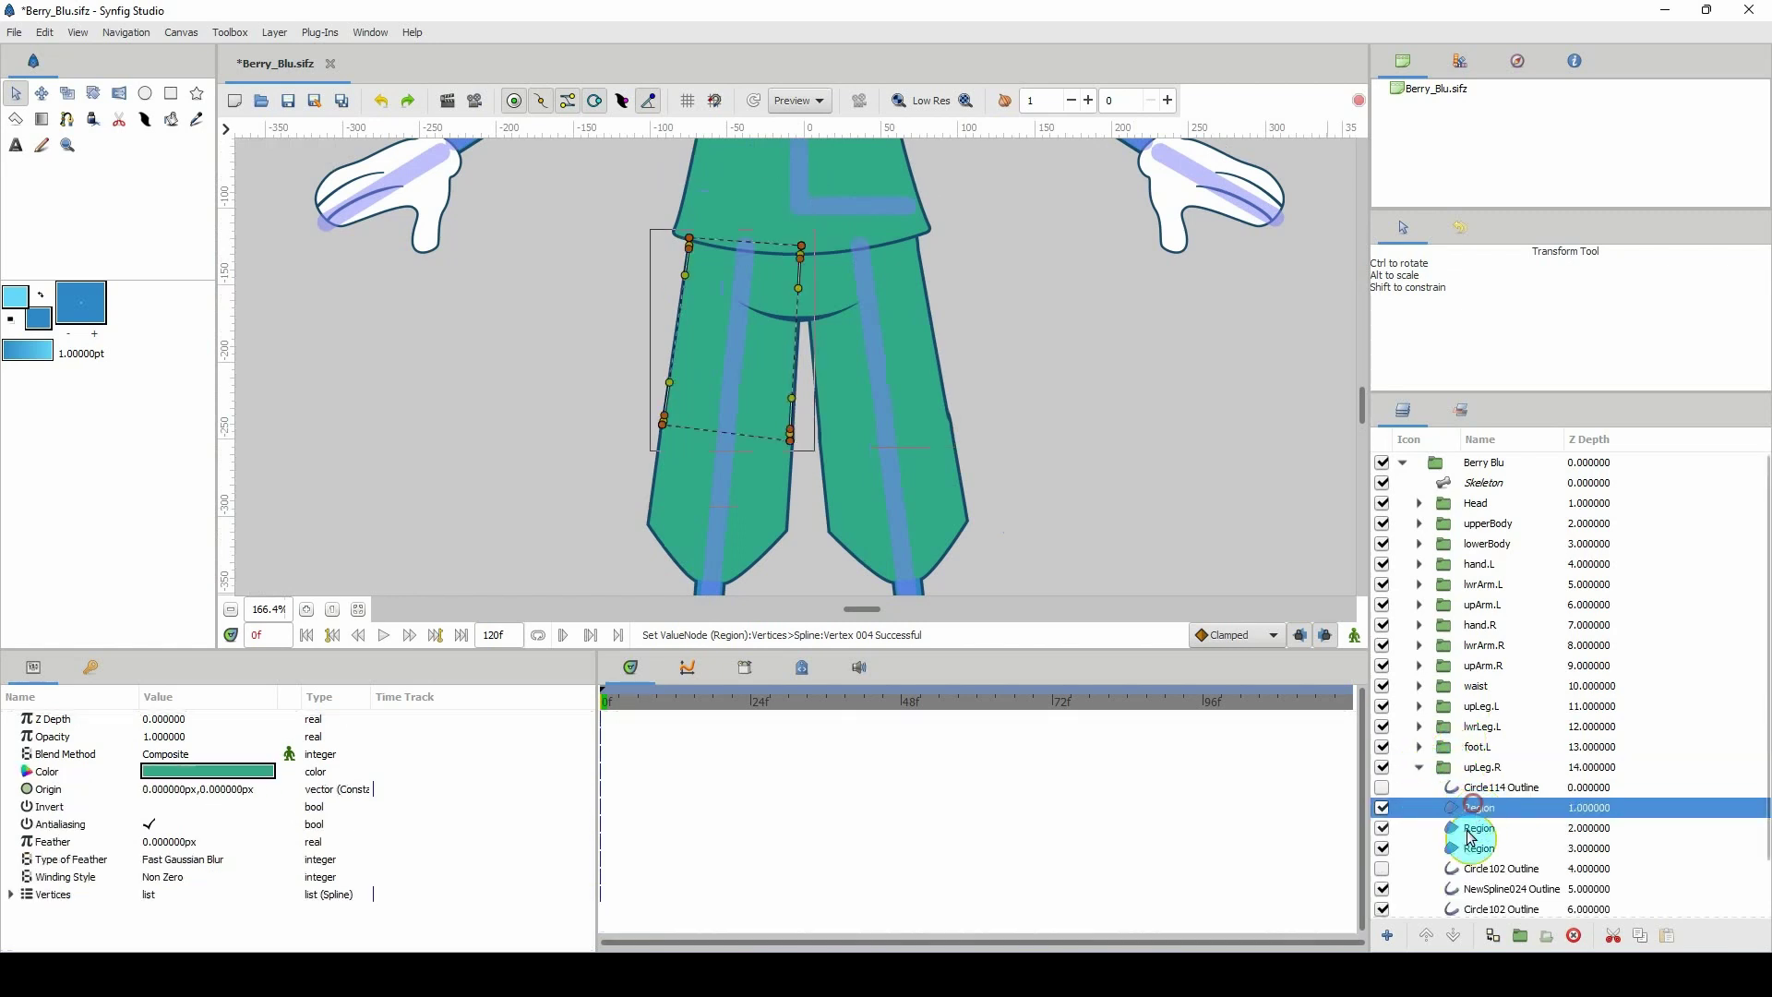
pyautogui.click(1477, 828)
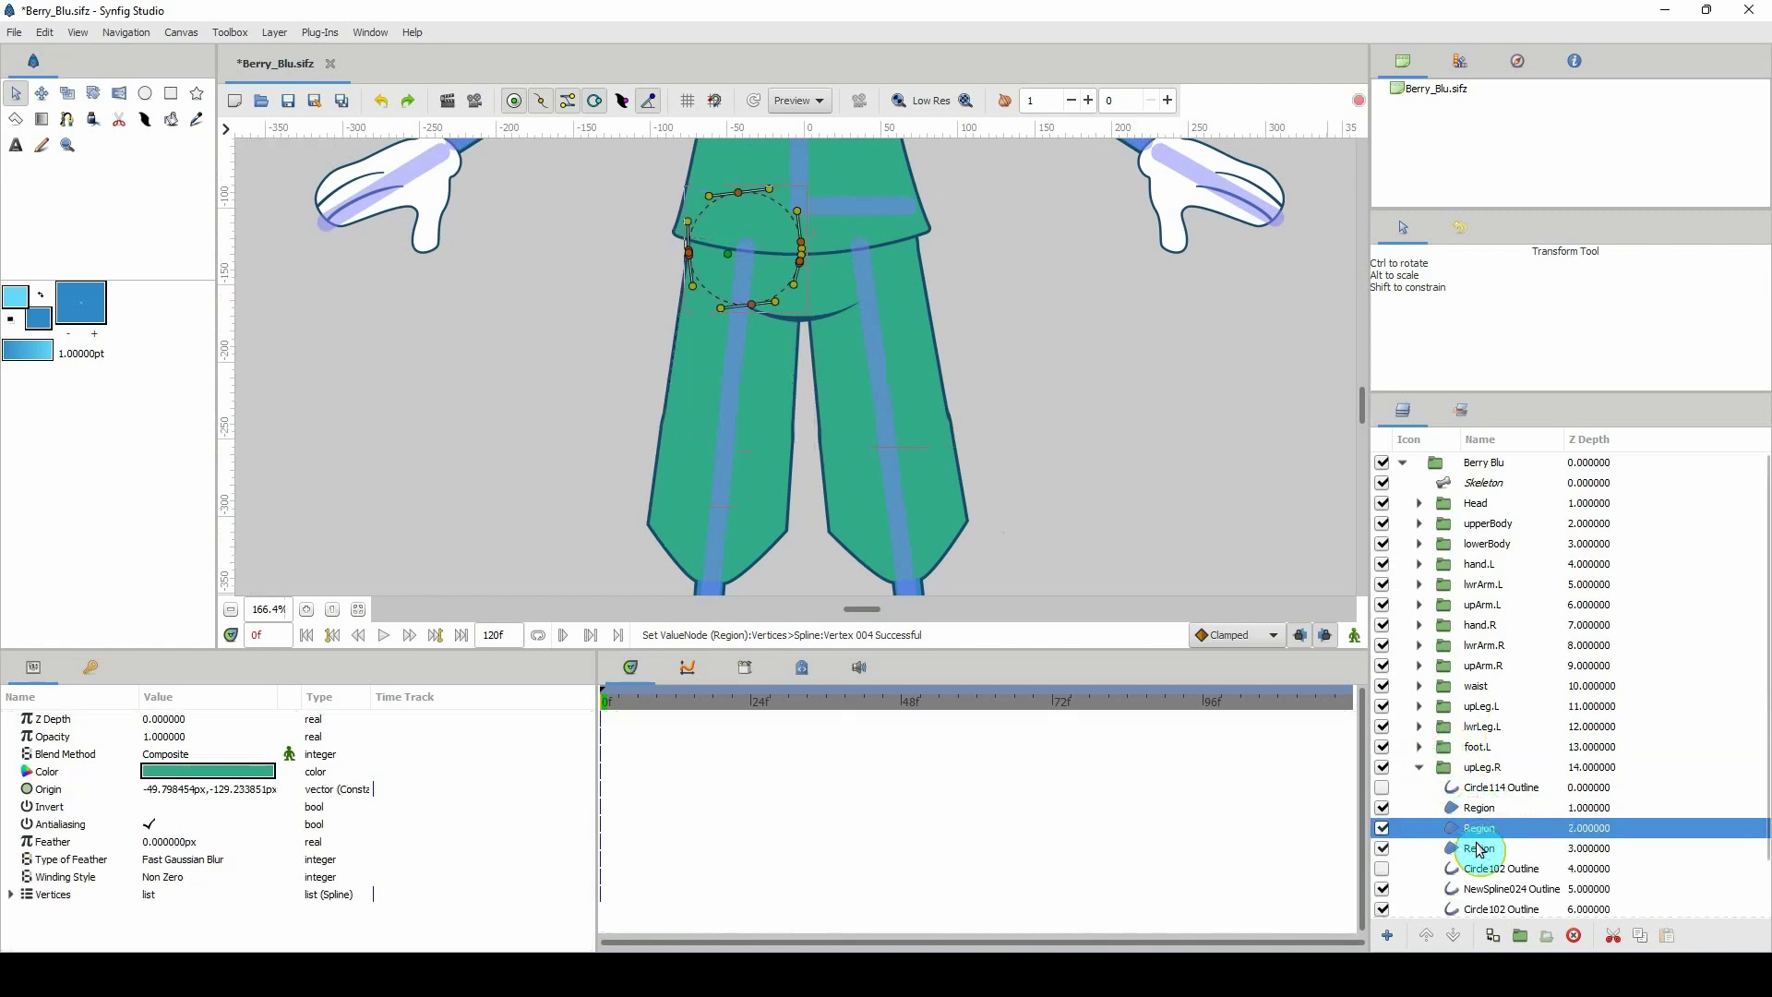
pyautogui.click(1480, 848)
pyautogui.click(1382, 849)
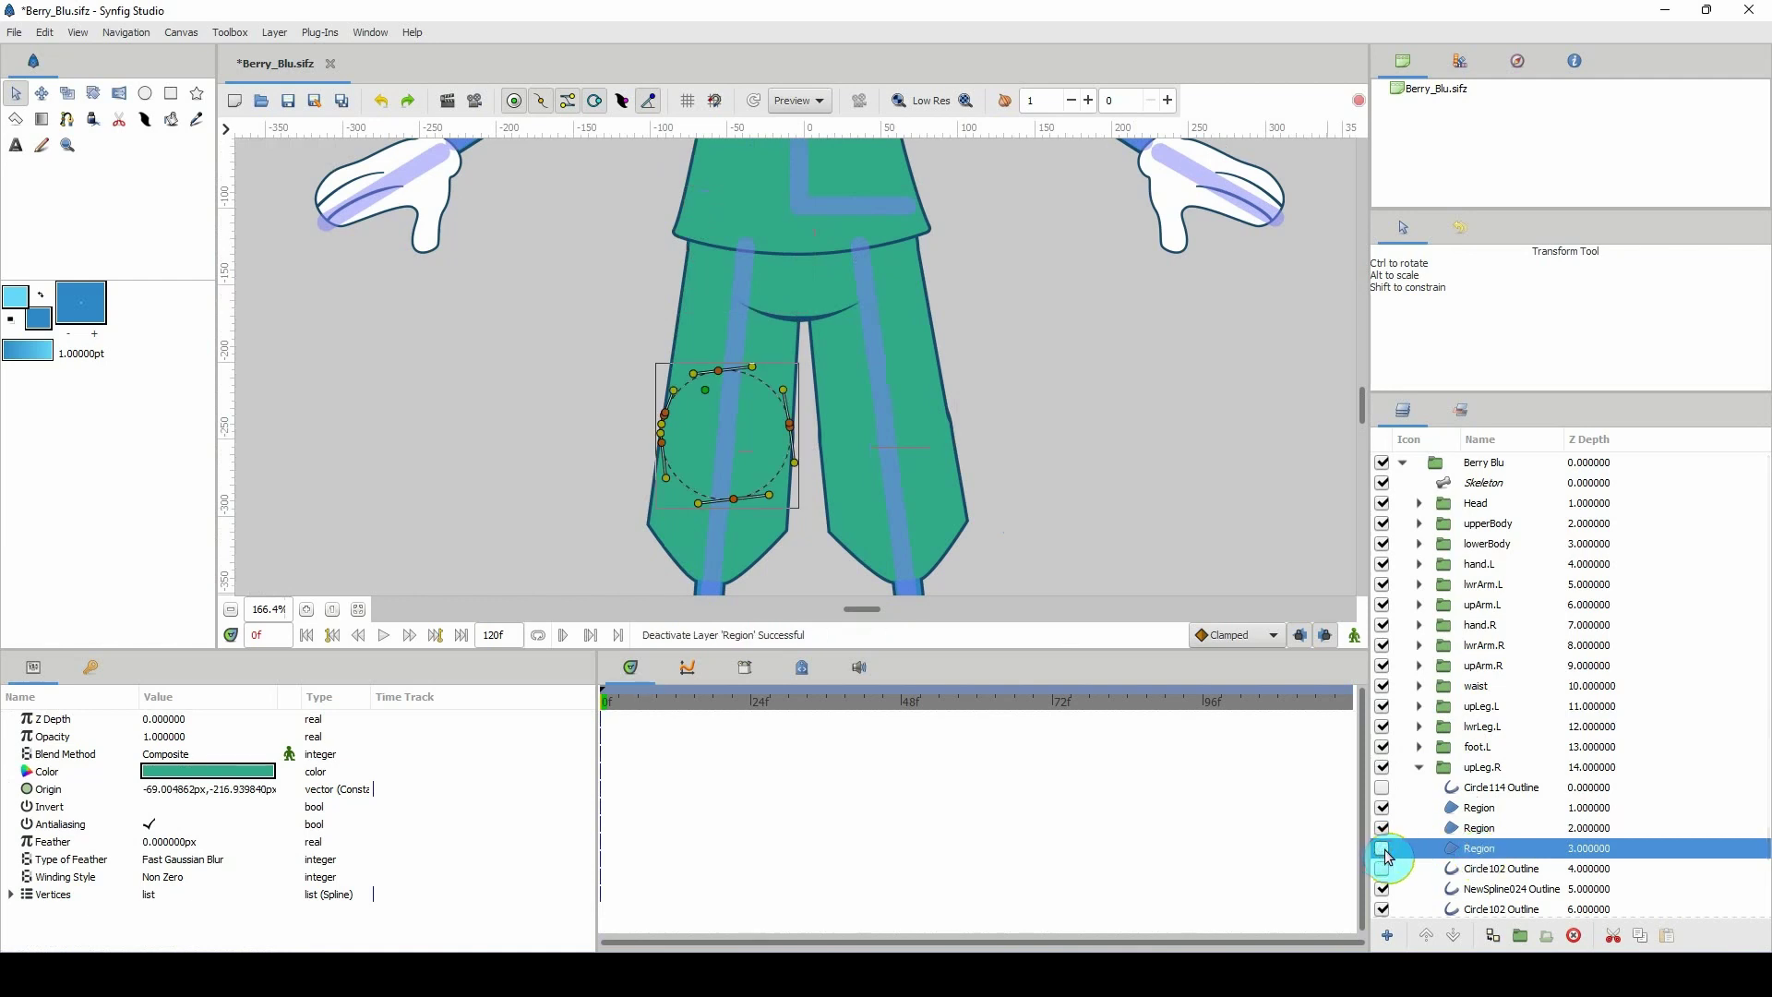
# Move the first Region's lower-left Vertex 003 onto the leg outline, then collapse upLeg.R.
pyautogui.click(1479, 809)
pyautogui.scroll(6, 716, 459)
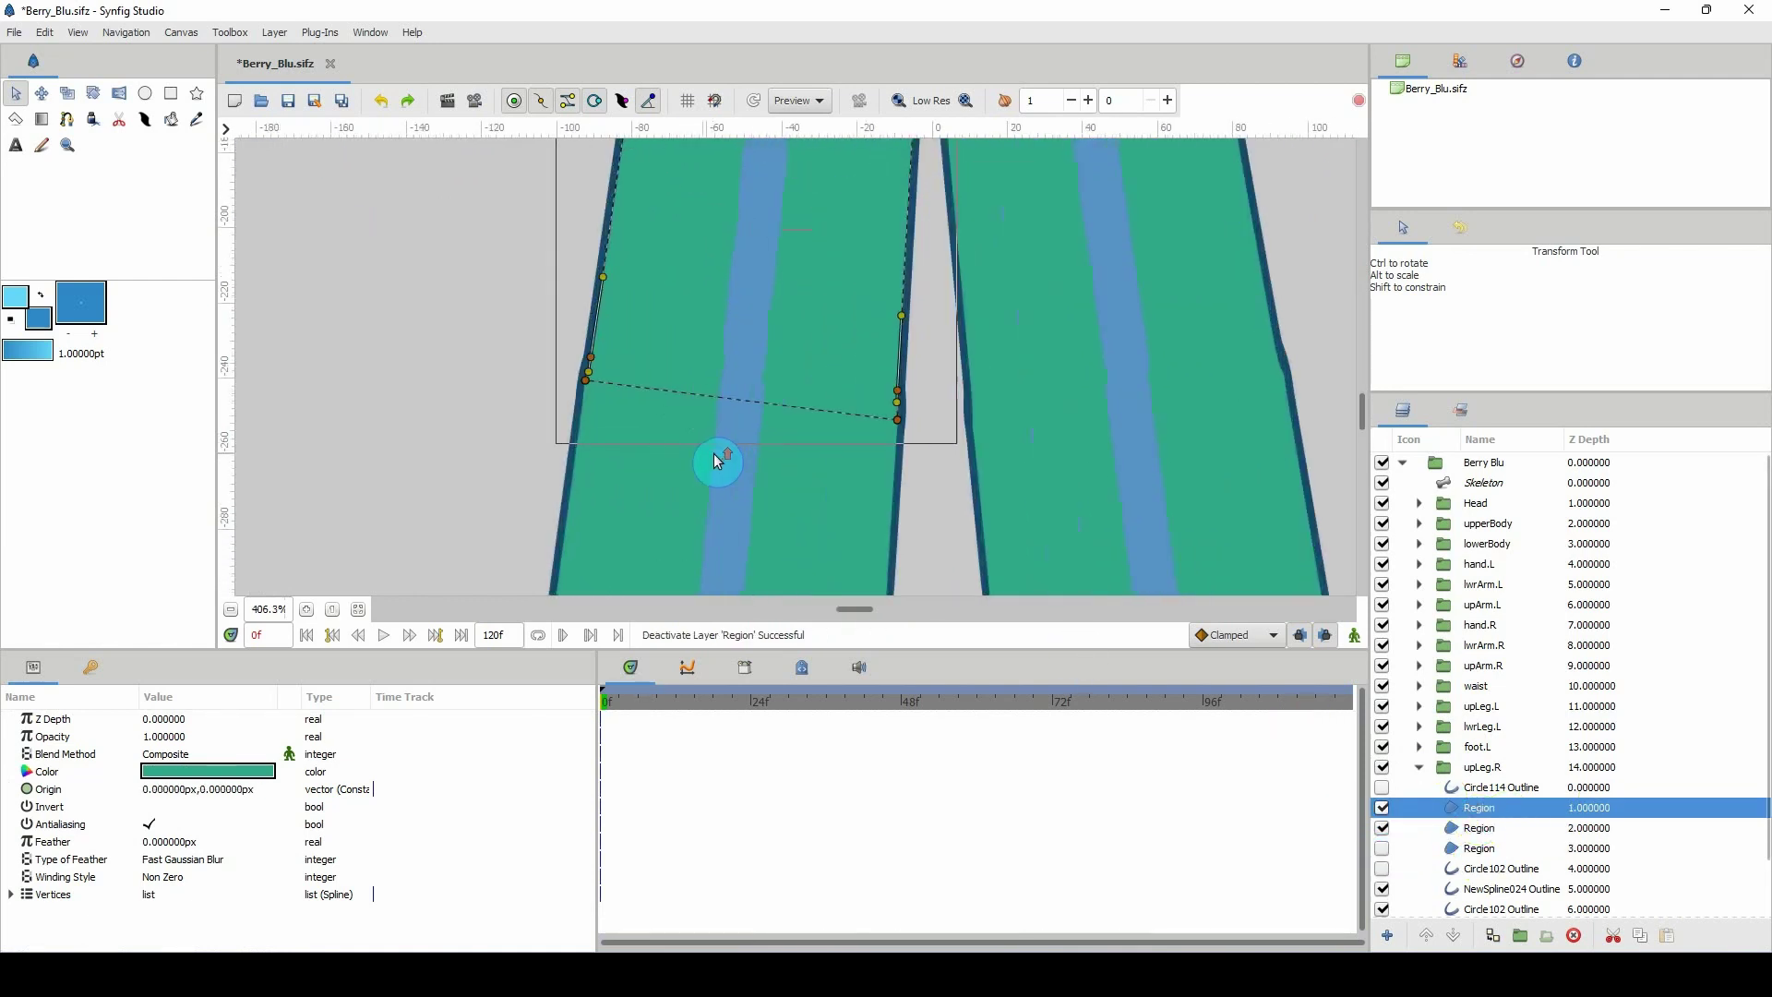
pyautogui.click(771, 450)
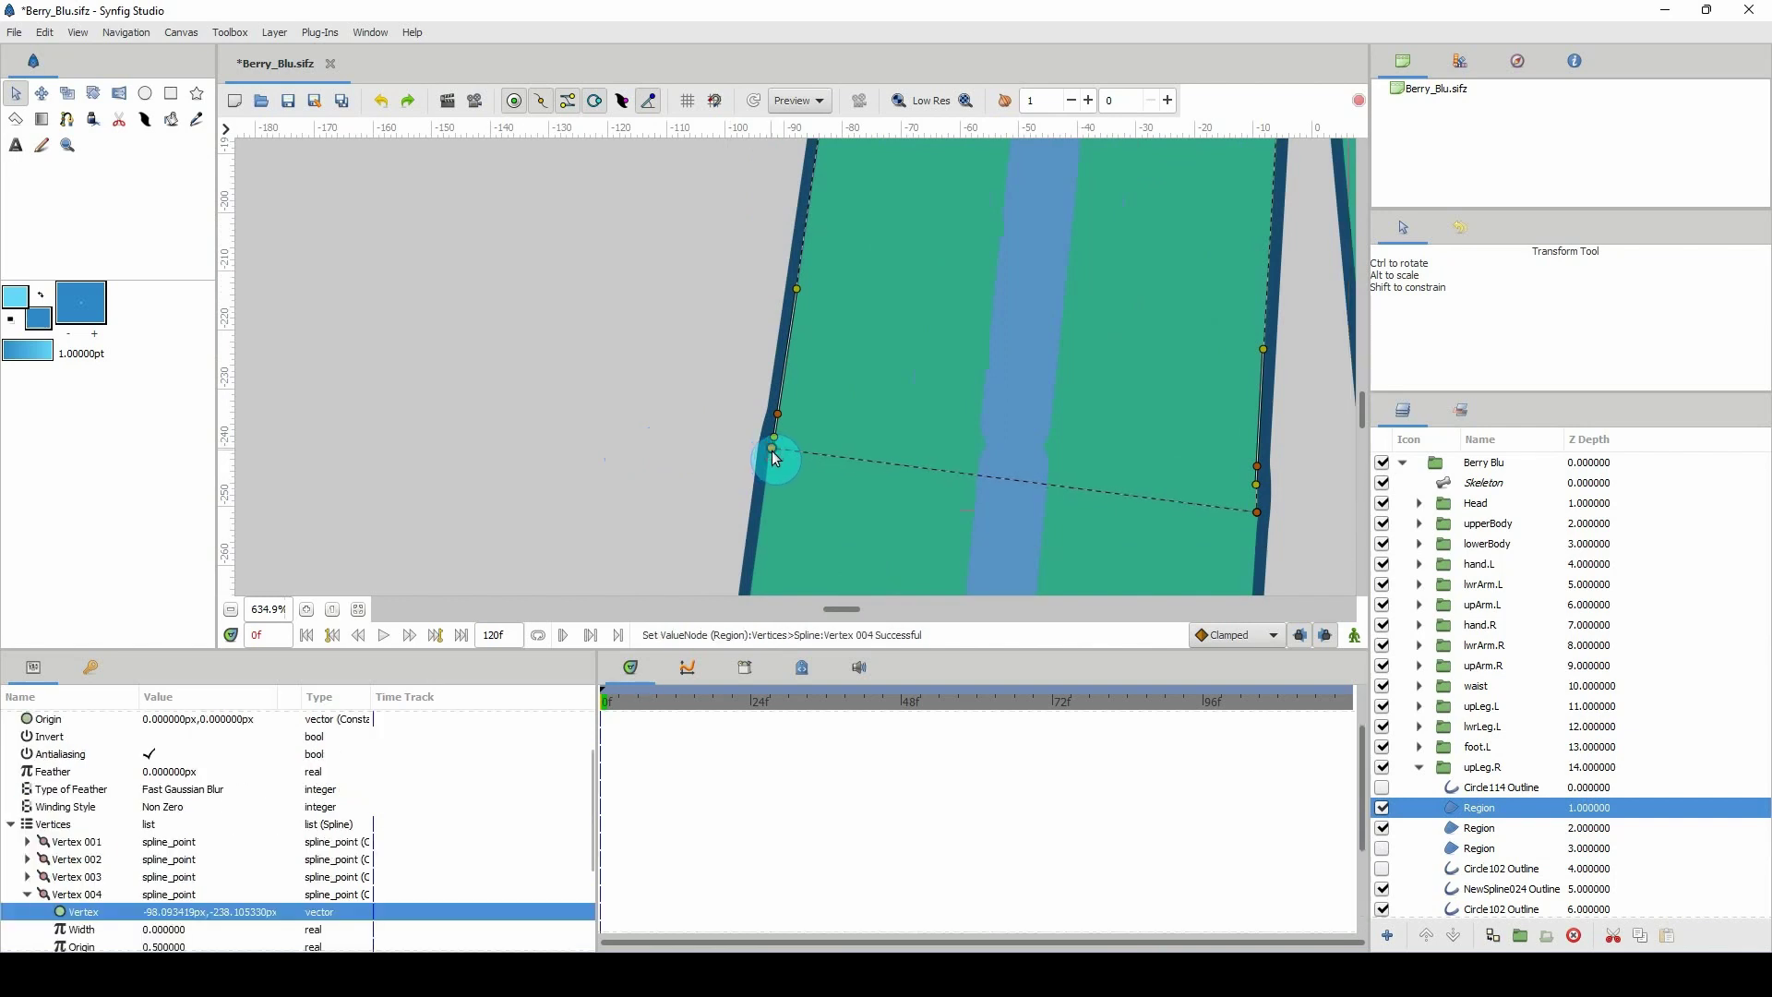
pyautogui.moveTo(780, 417); pyautogui.dragTo(780, 423)
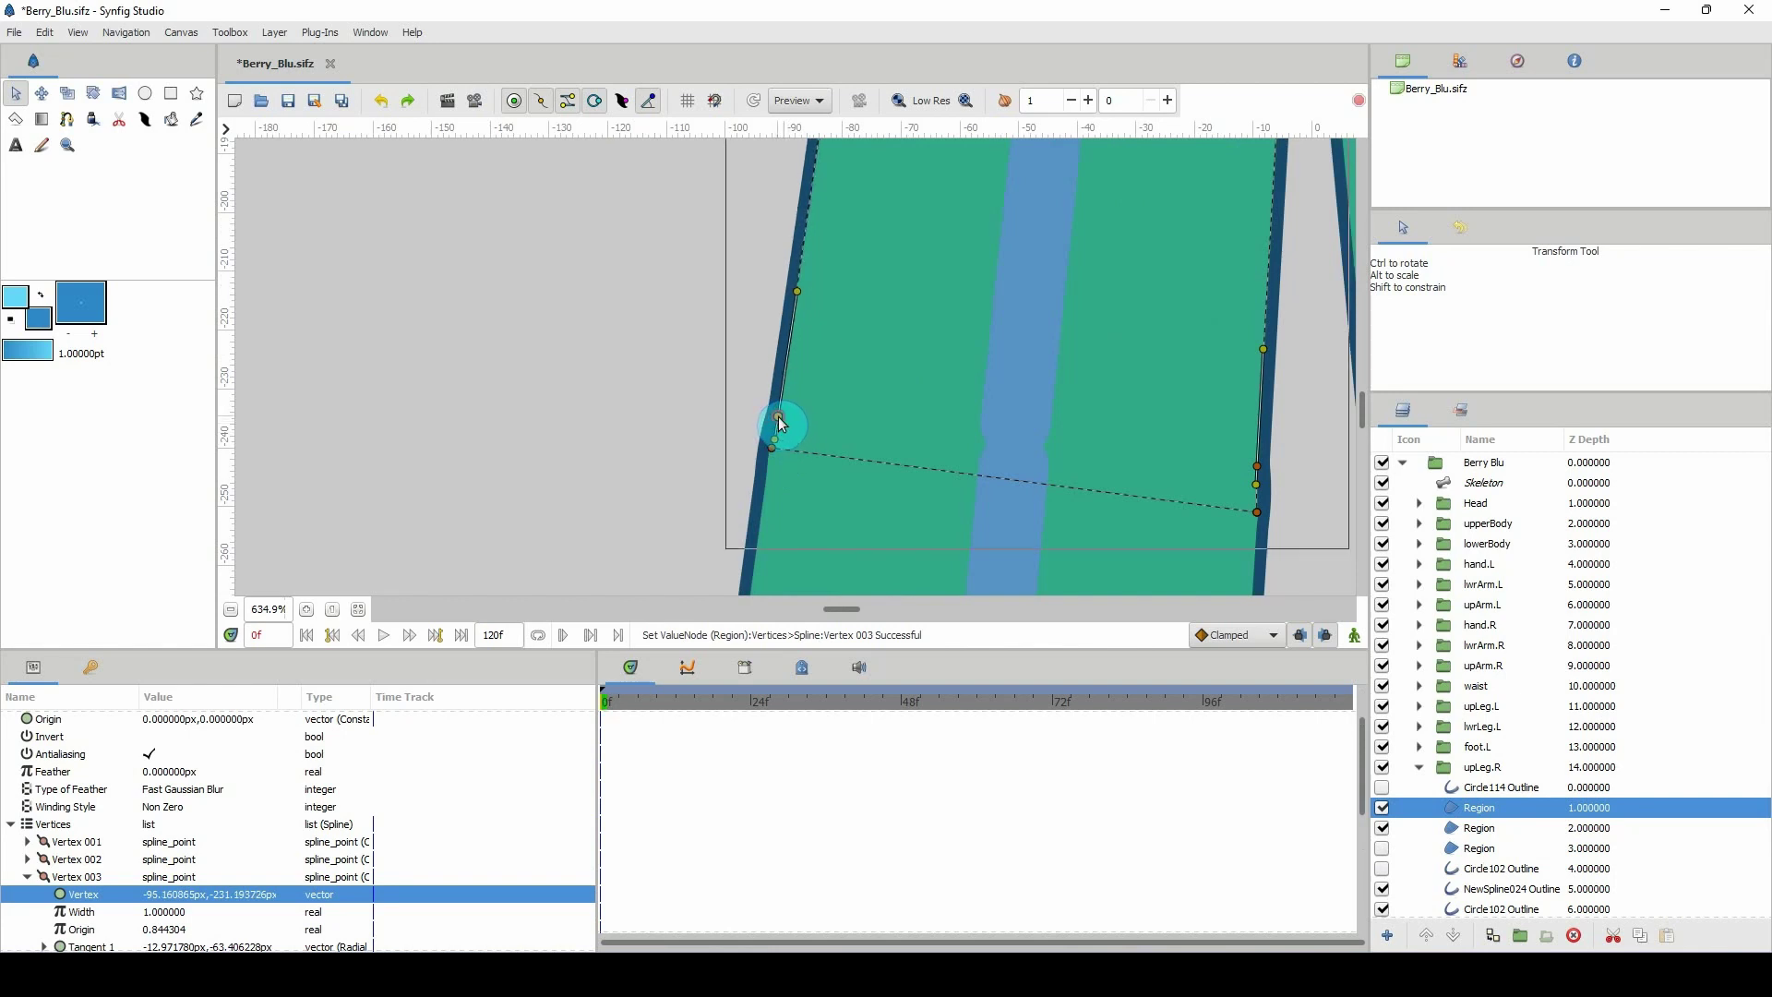
pyautogui.scroll(-8, 889, 407)
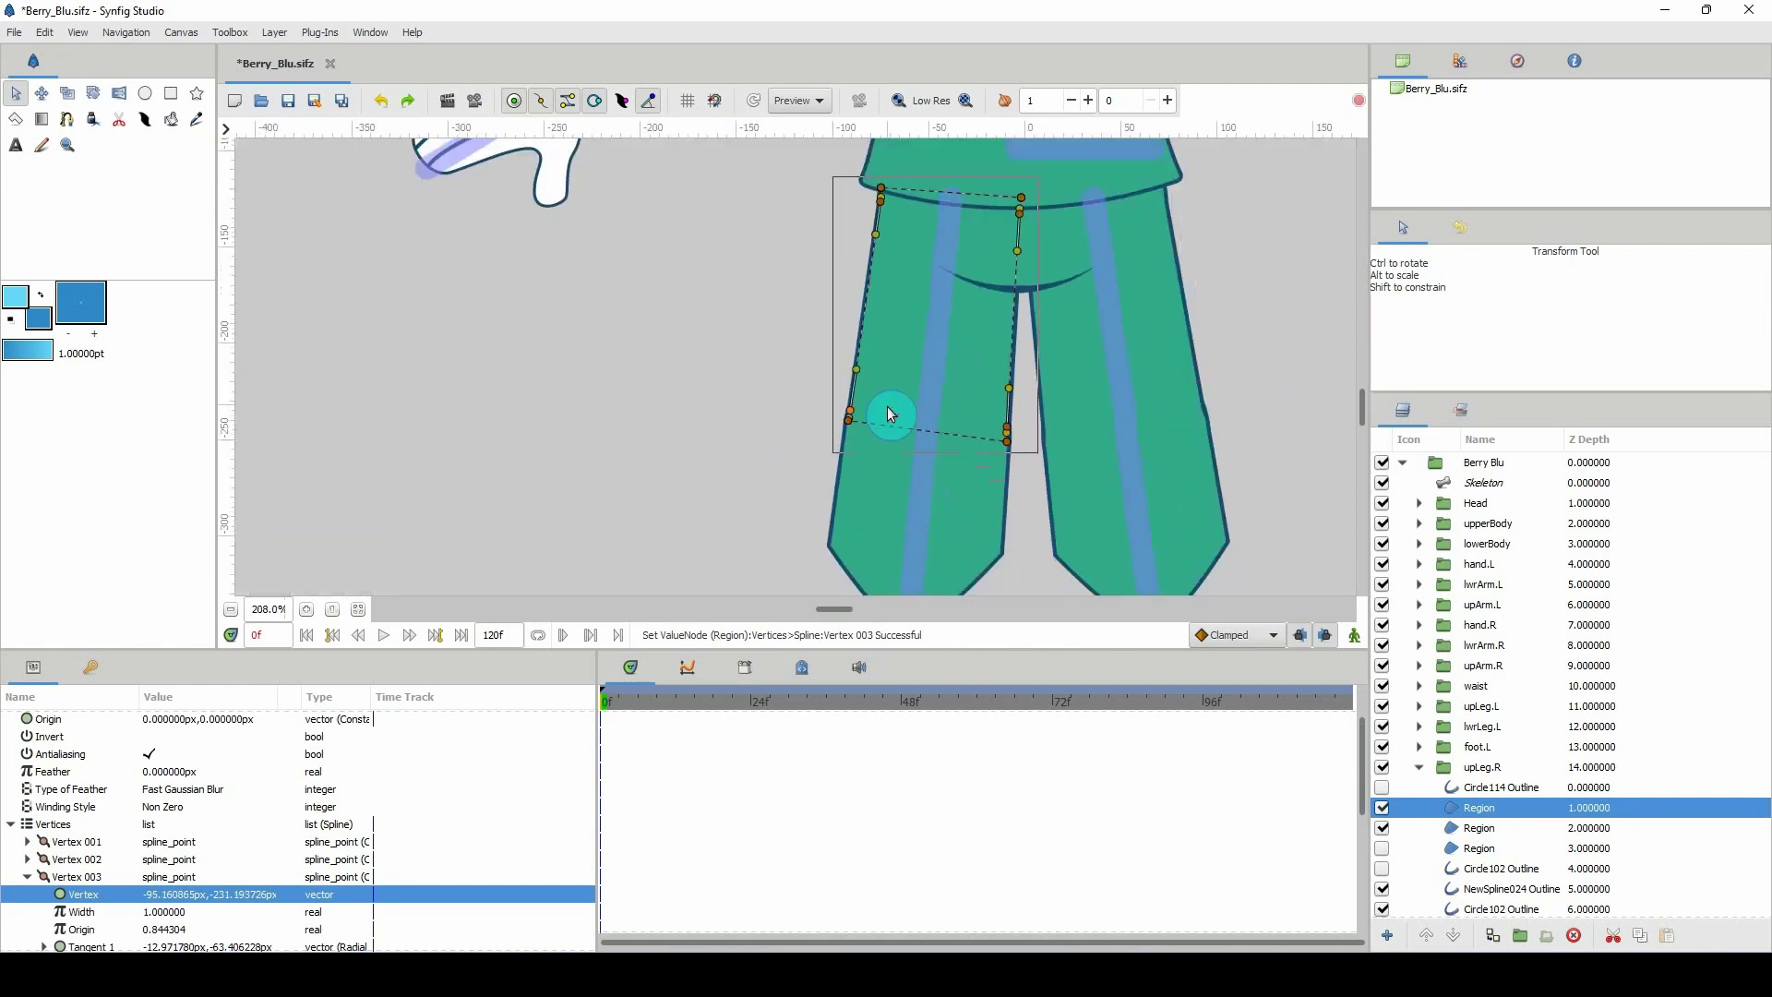
pyautogui.click(1418, 767)
pyautogui.scroll(-2, 947, 458)
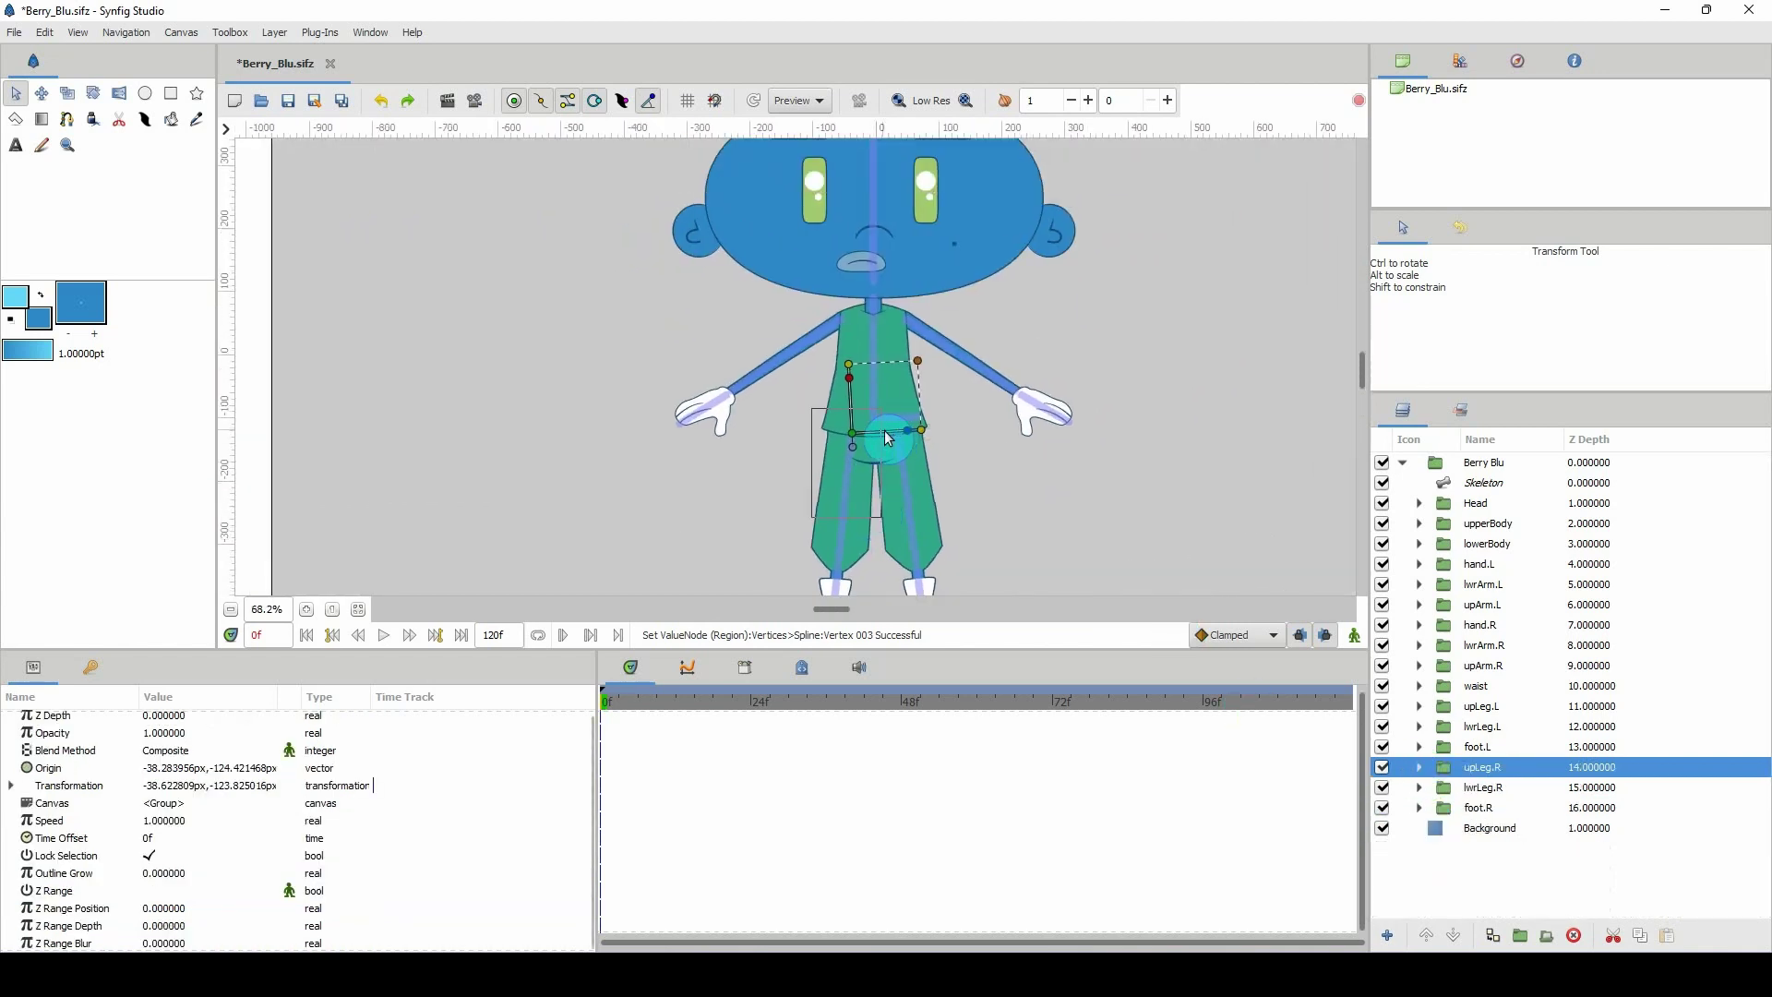
pyautogui.scroll(-1, 888, 439)
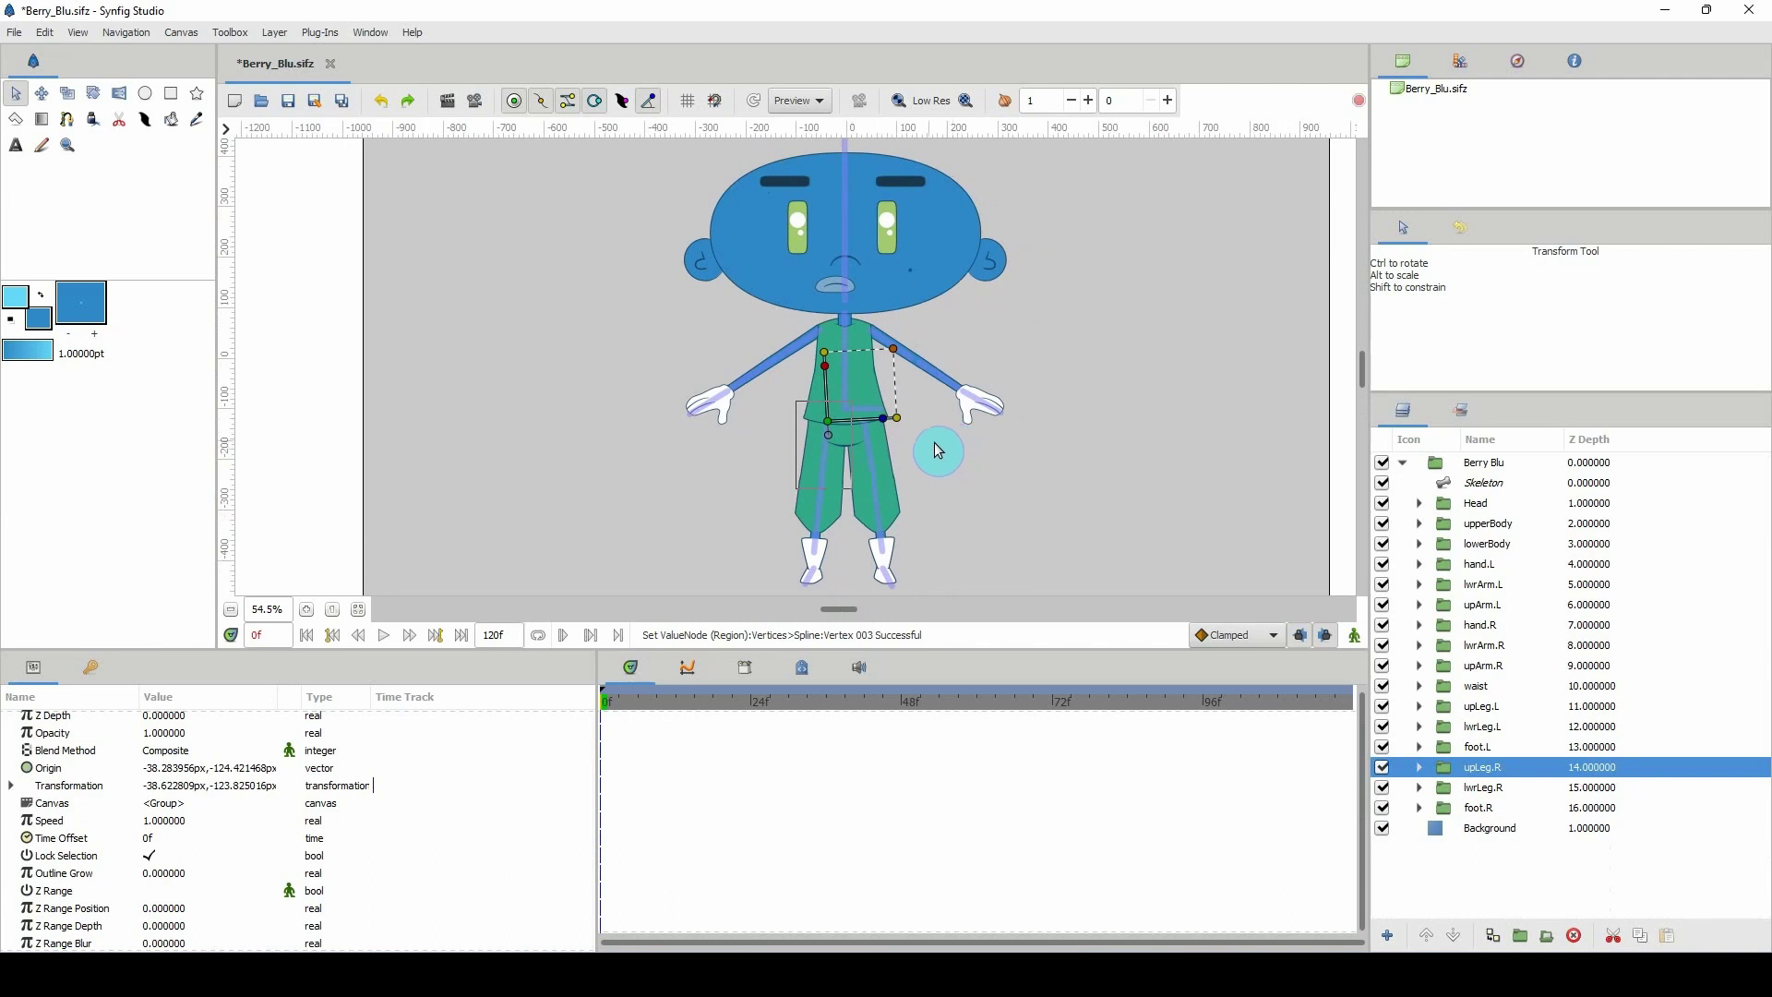
# Rename the Skeleton layer to Body_R, saving Berry_Blu.sifz before and after.
pyautogui.hotkey('ctrl', 's')
pyautogui.click(1486, 485)
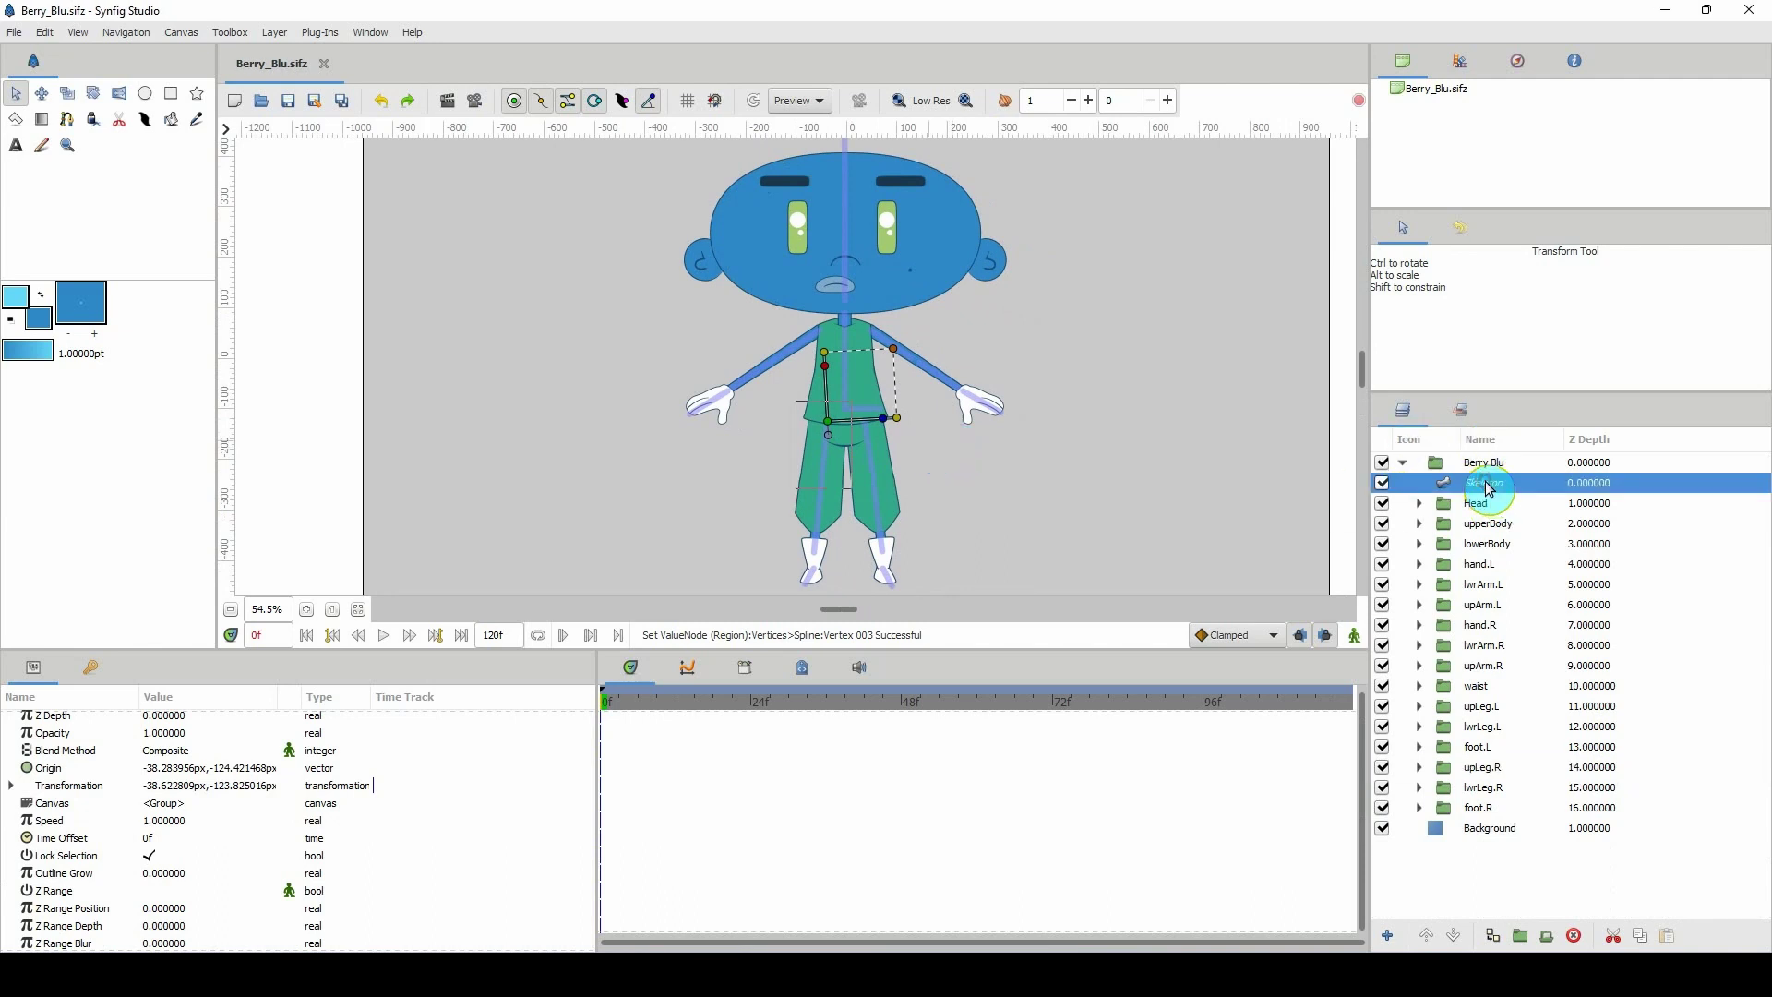
pyautogui.doubleClick(1500, 482)
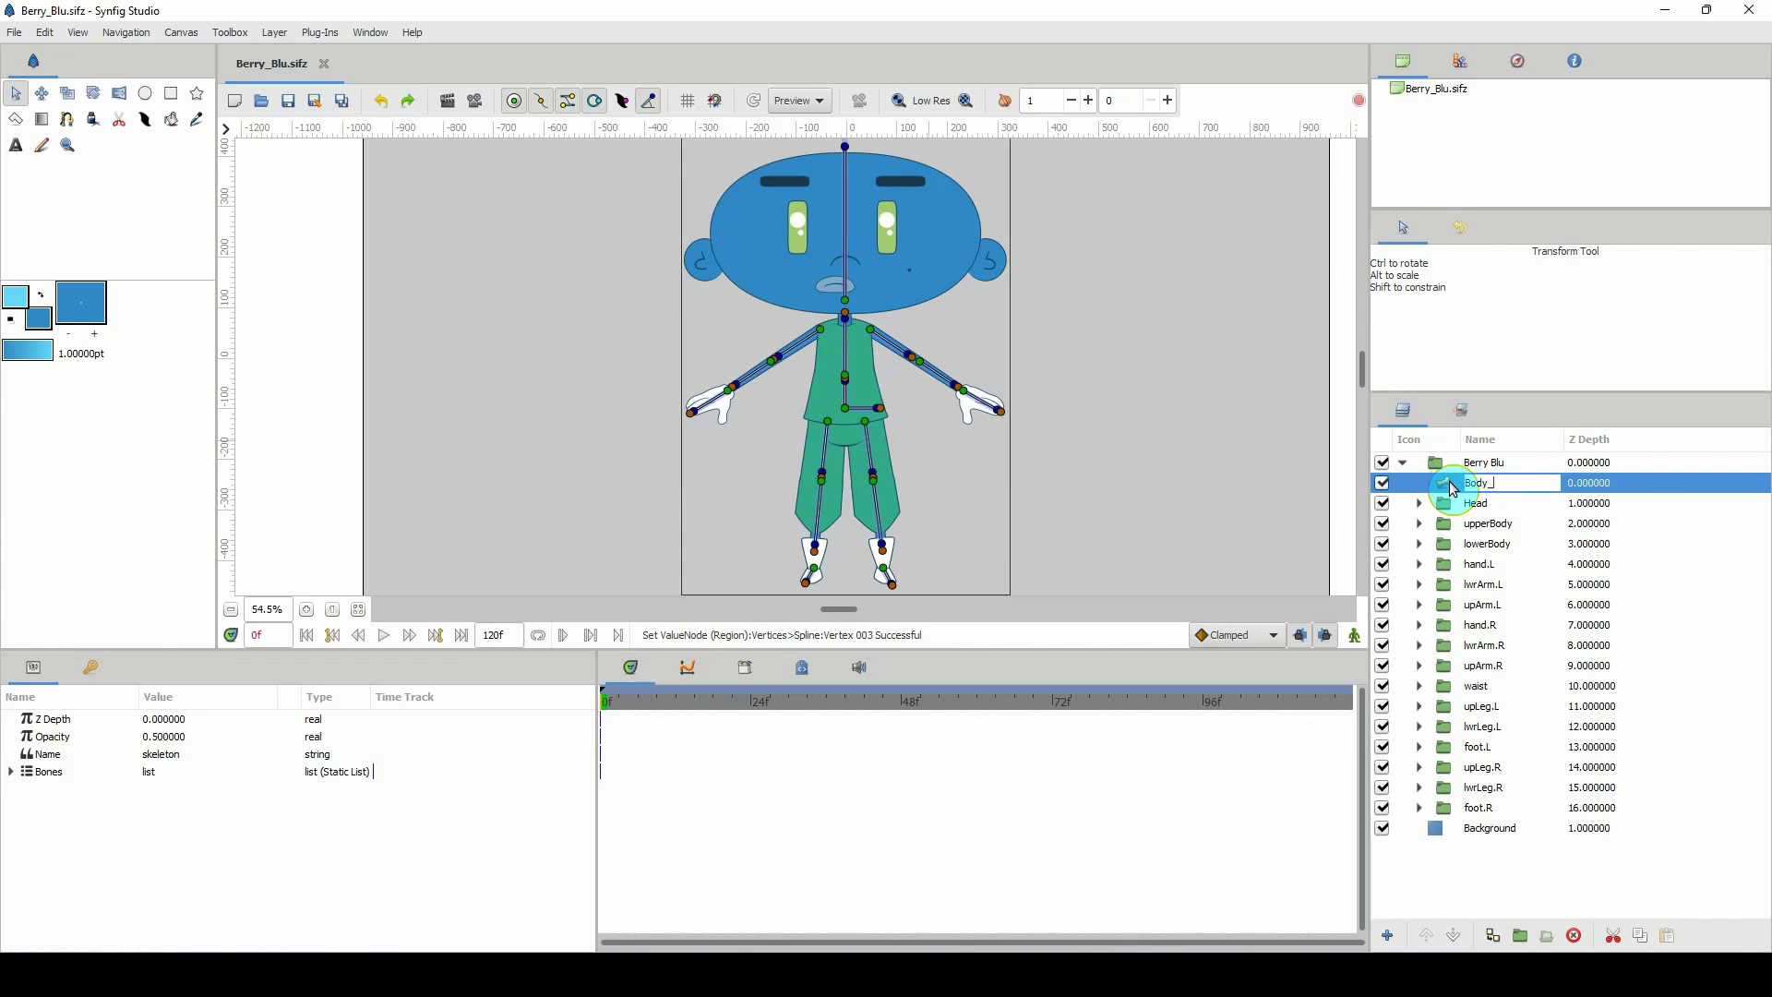
pyautogui.press('Return')
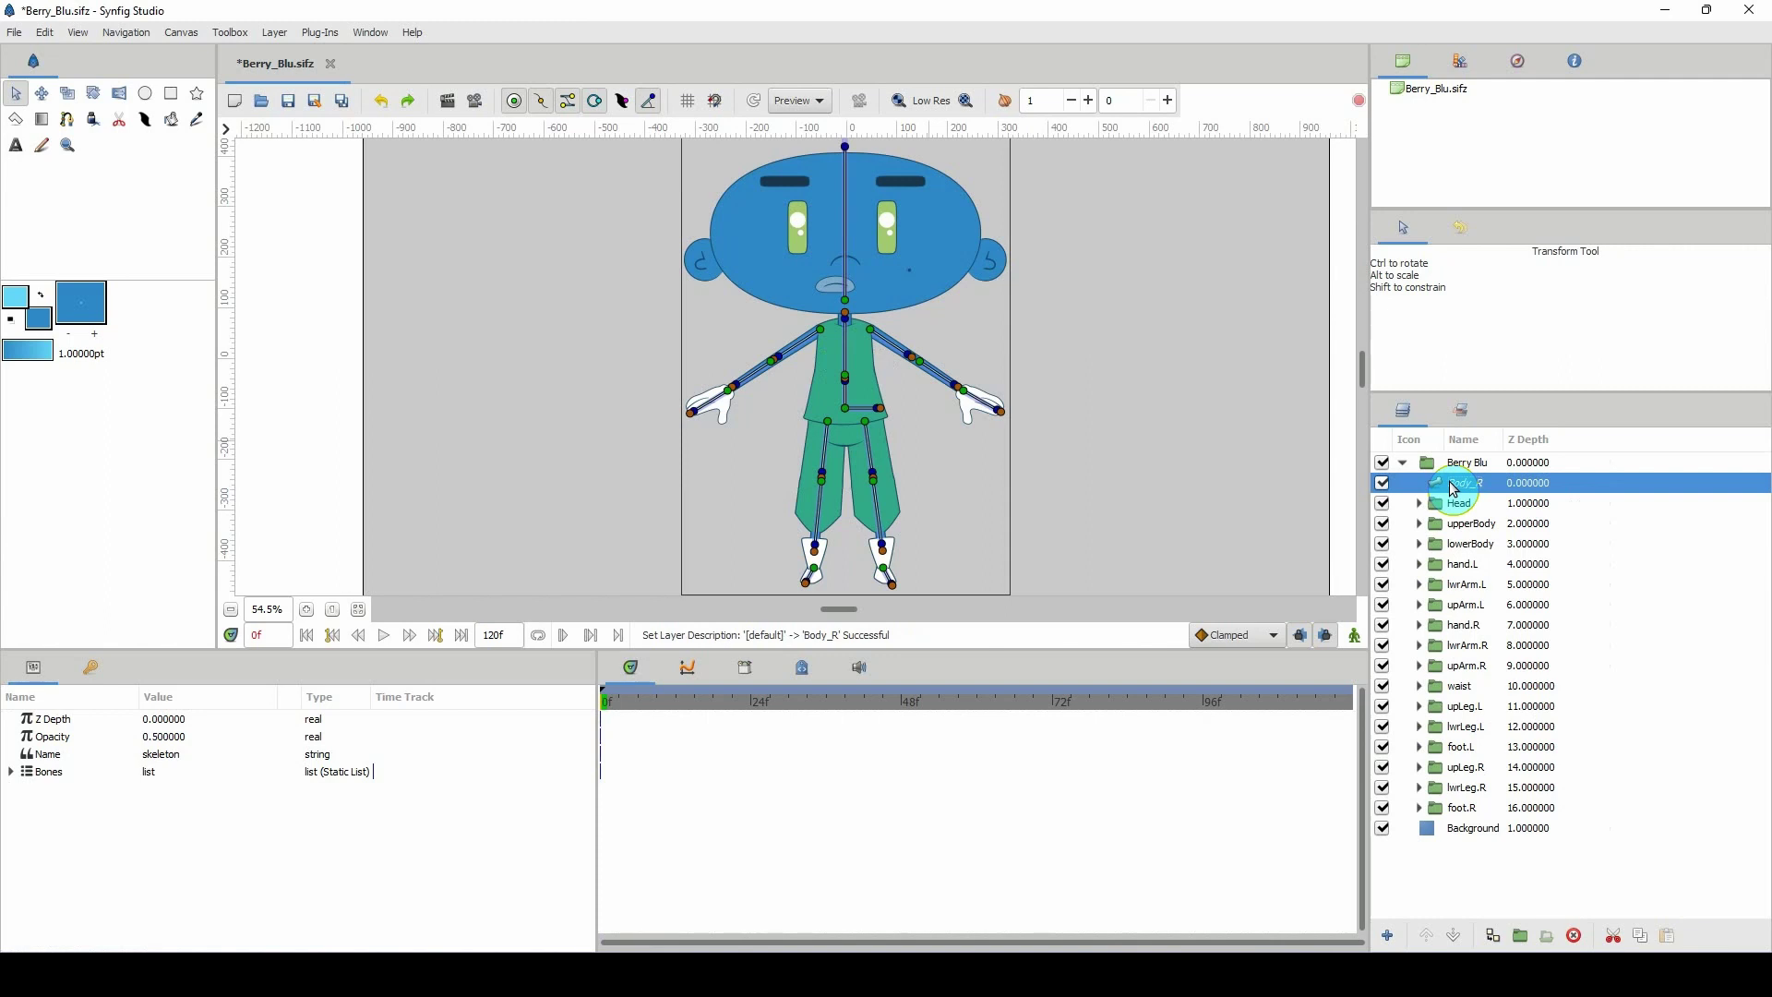
pyautogui.hotkey('ctrl', 's')
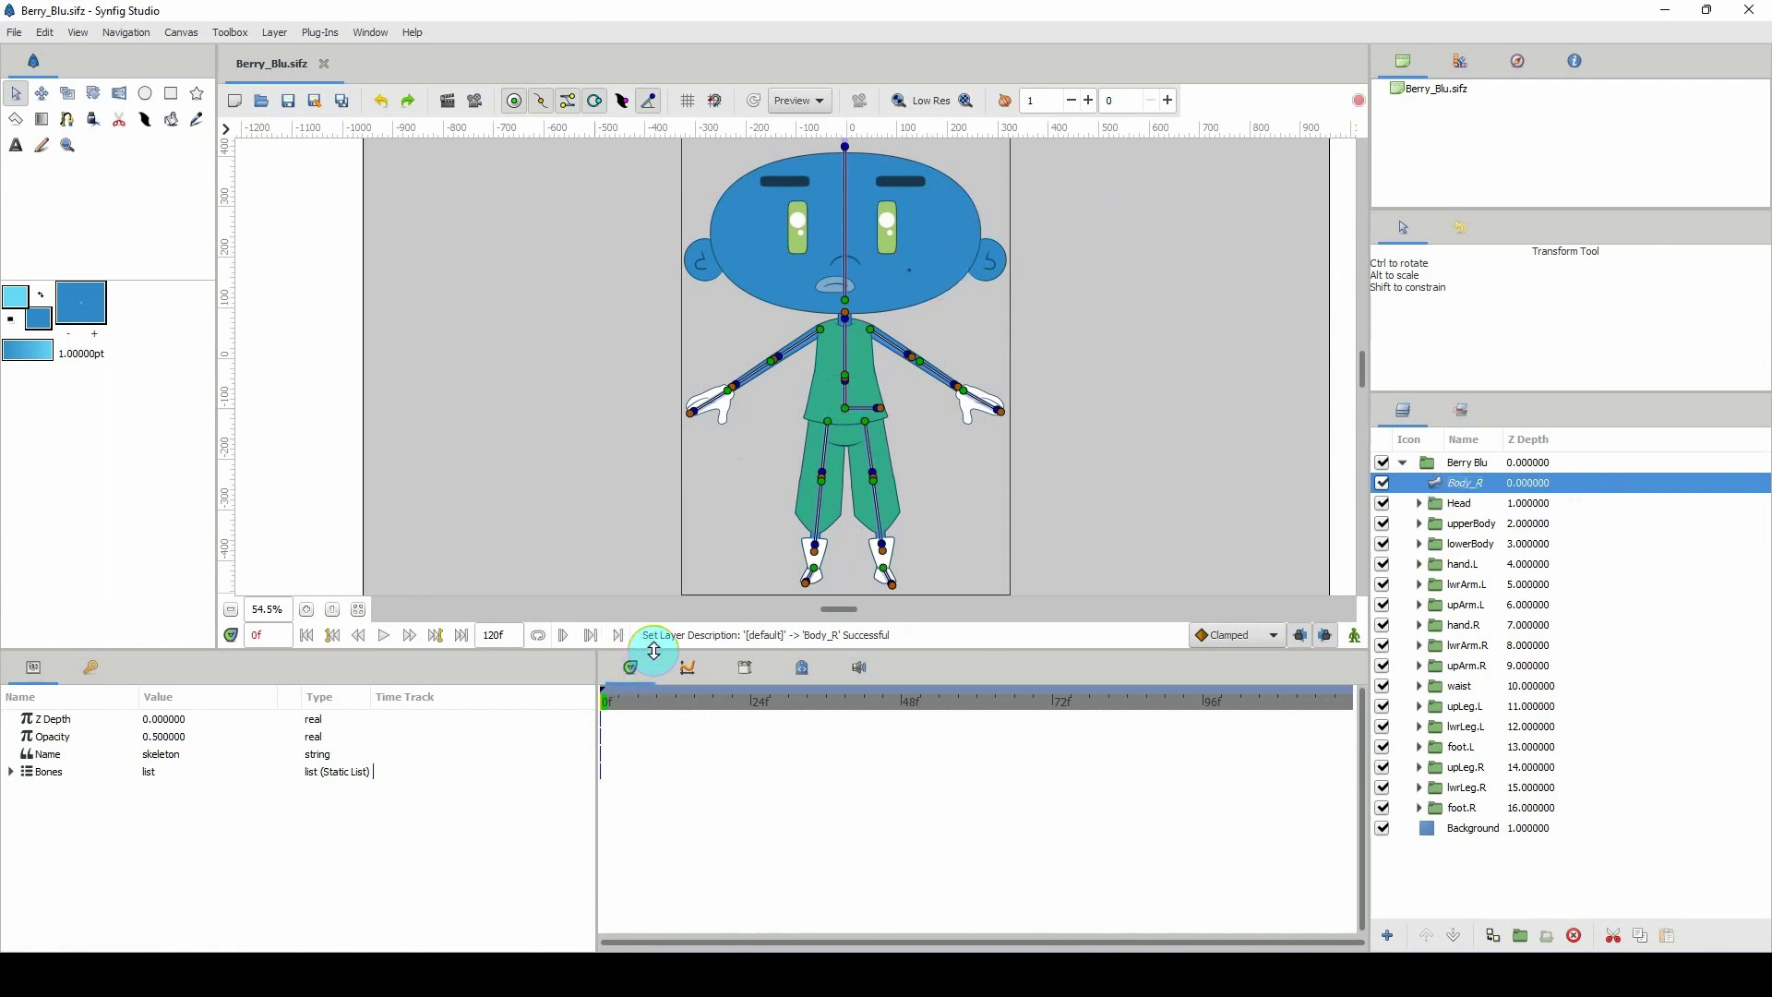
pyautogui.moveTo(654, 651); pyautogui.dragTo(646, 722)
# Zoom the canvas to about 106% and expand the Head group.
pyautogui.click(307, 680)
pyautogui.click(306, 680)
pyautogui.click(306, 680)
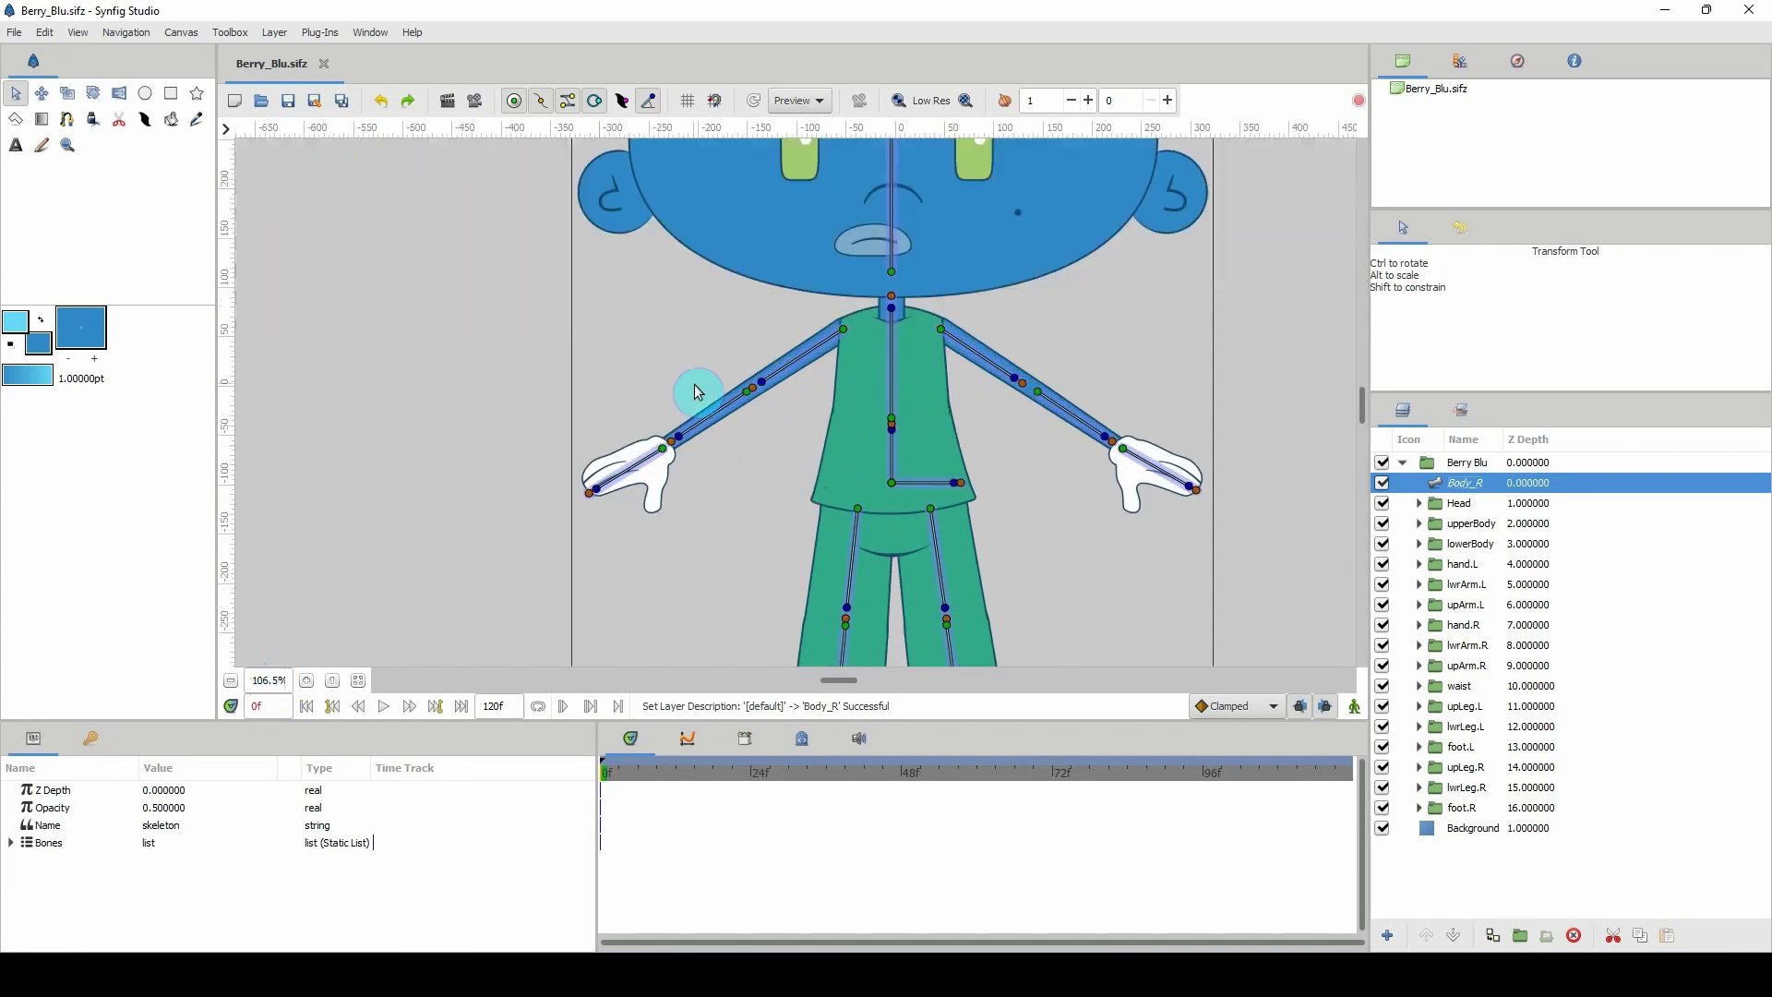
pyautogui.scroll(5, 696, 391)
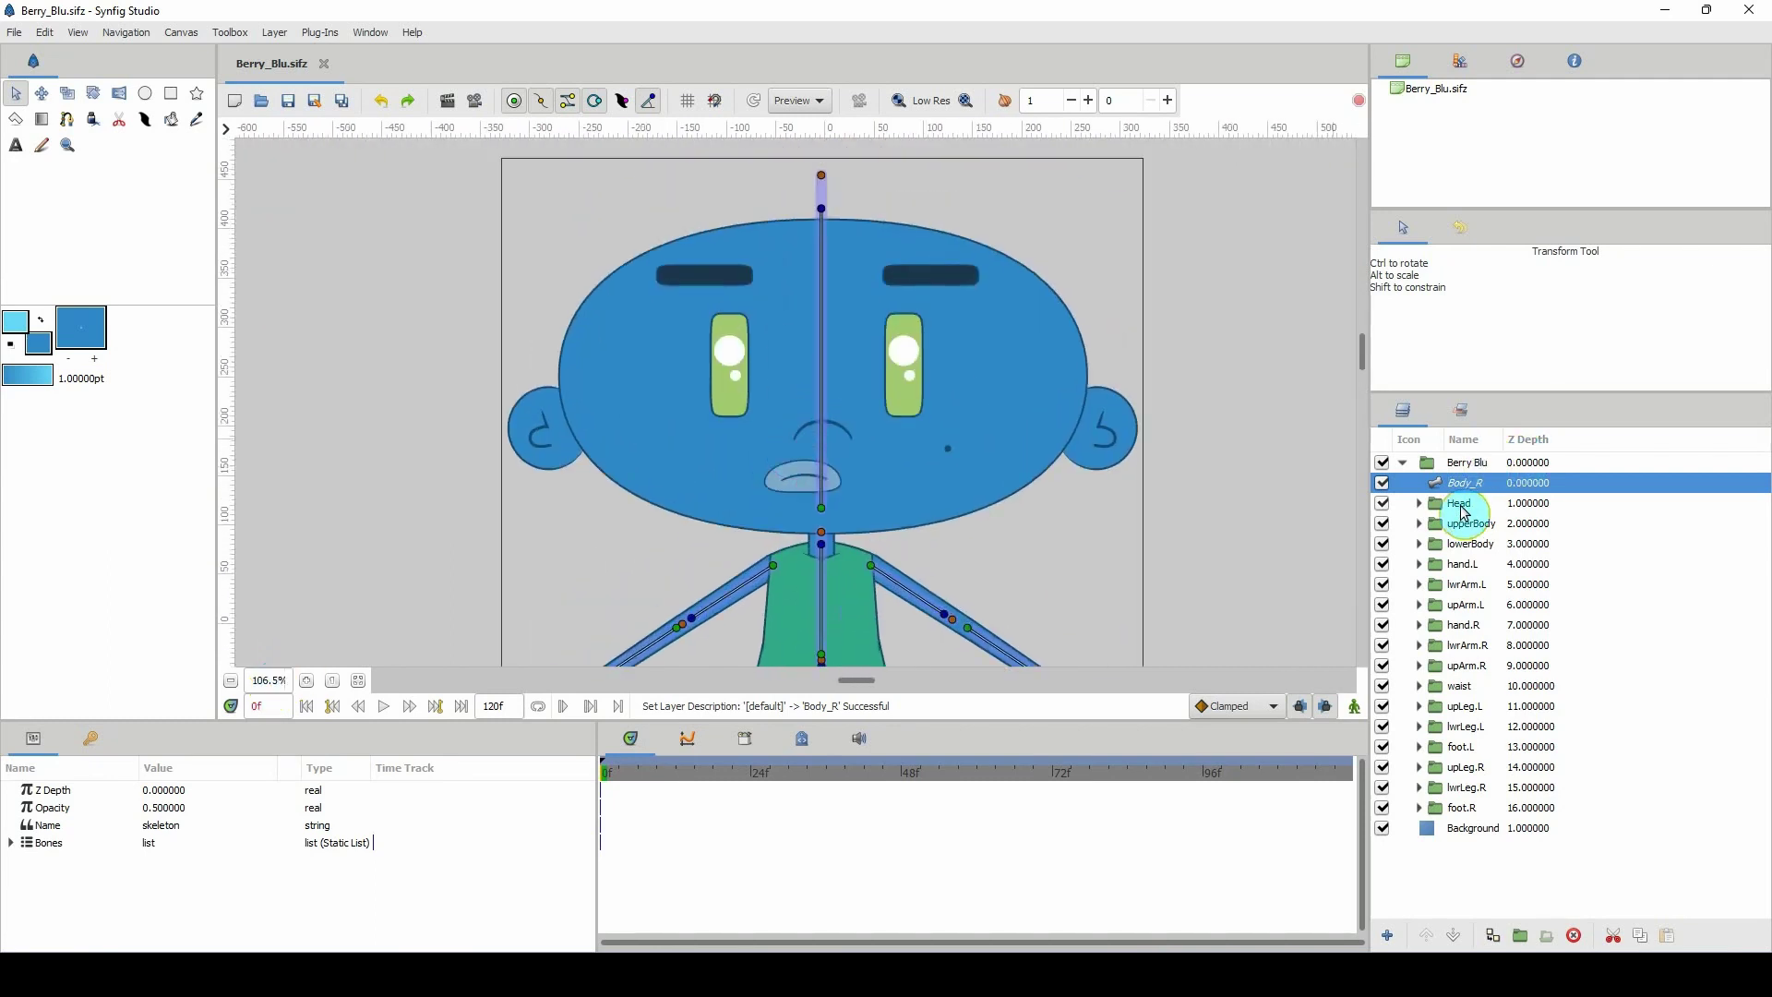
pyautogui.click(1461, 507)
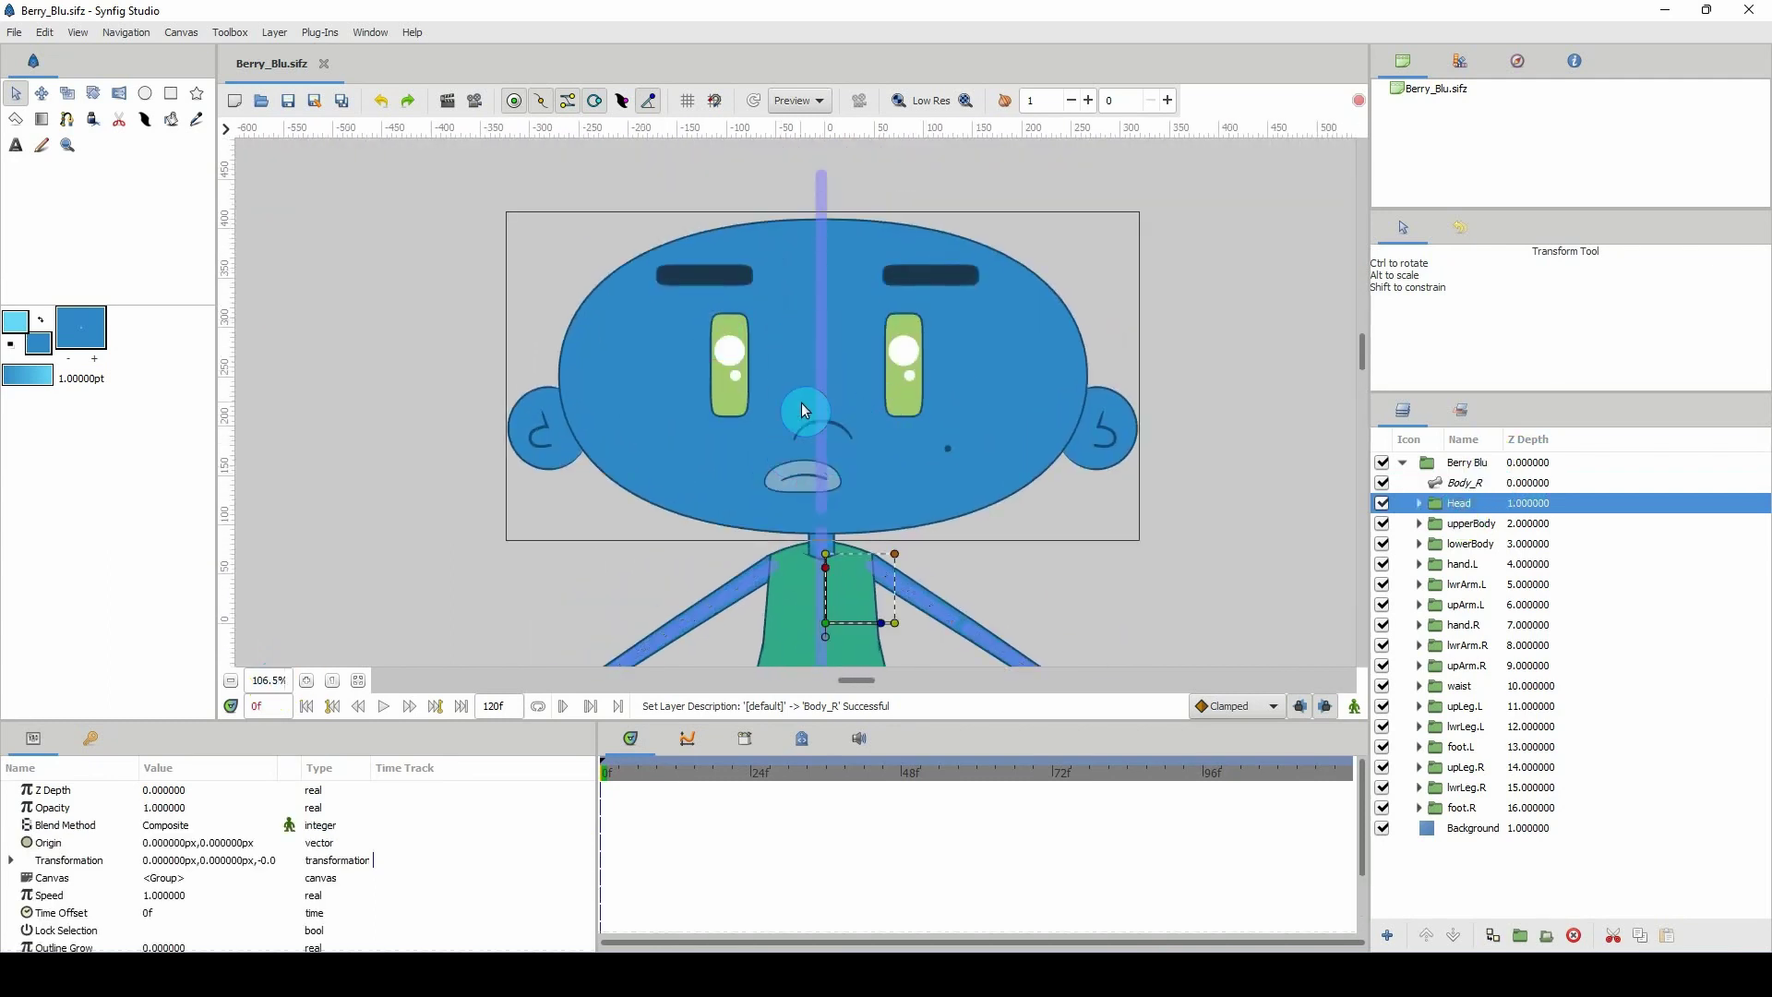
pyautogui.click(1421, 505)
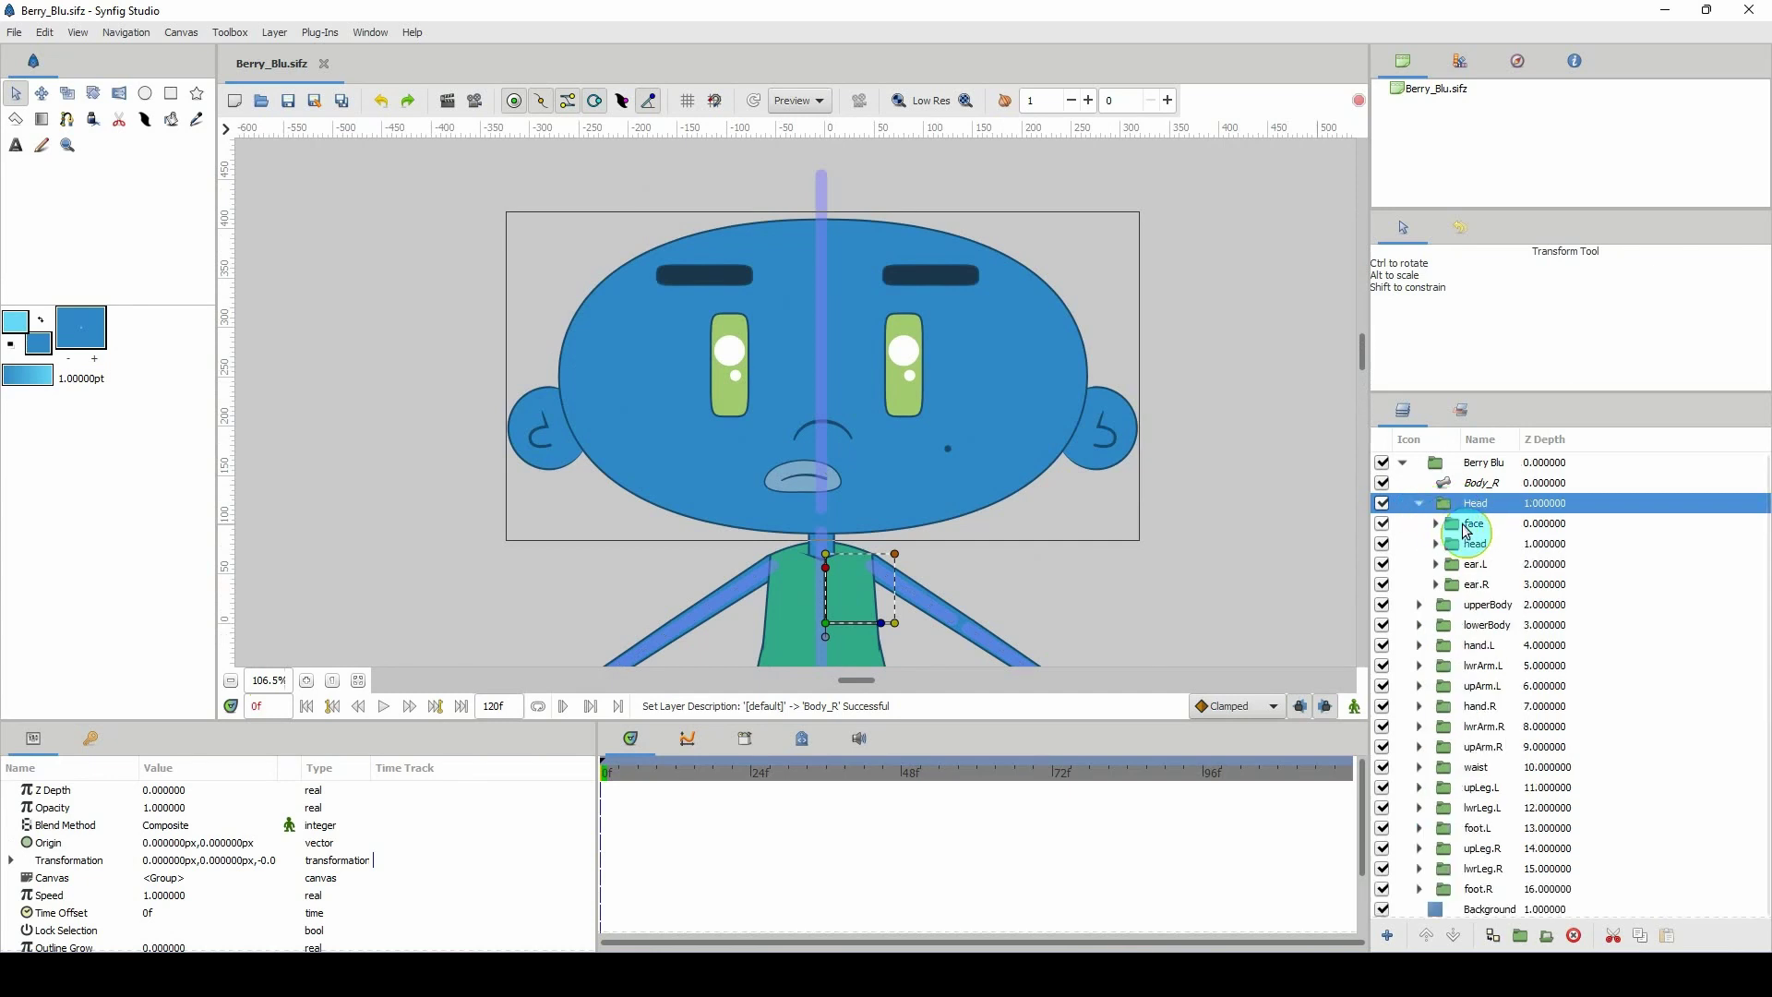
# Add a new Skeleton layer above the face group through New Layer > Other.
pyautogui.click(1468, 524)
pyautogui.rightClick(1470, 526)
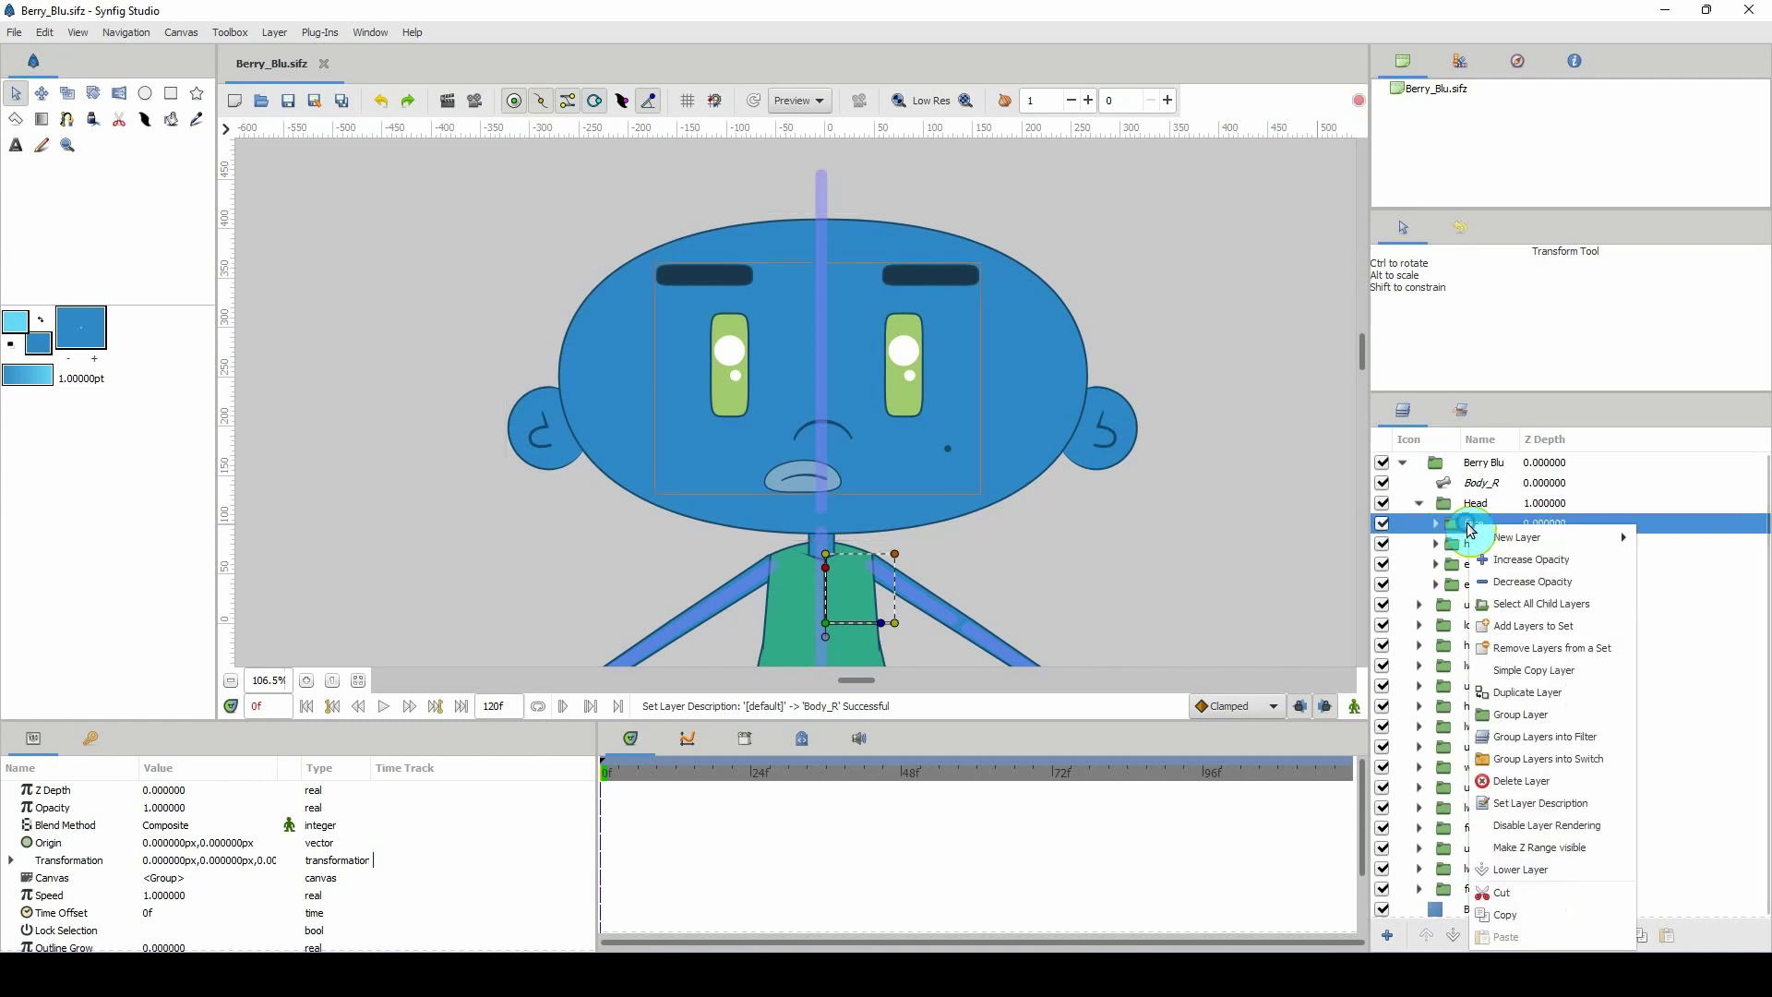
pyautogui.moveTo(1523, 537)
pyautogui.moveTo(1710, 694)
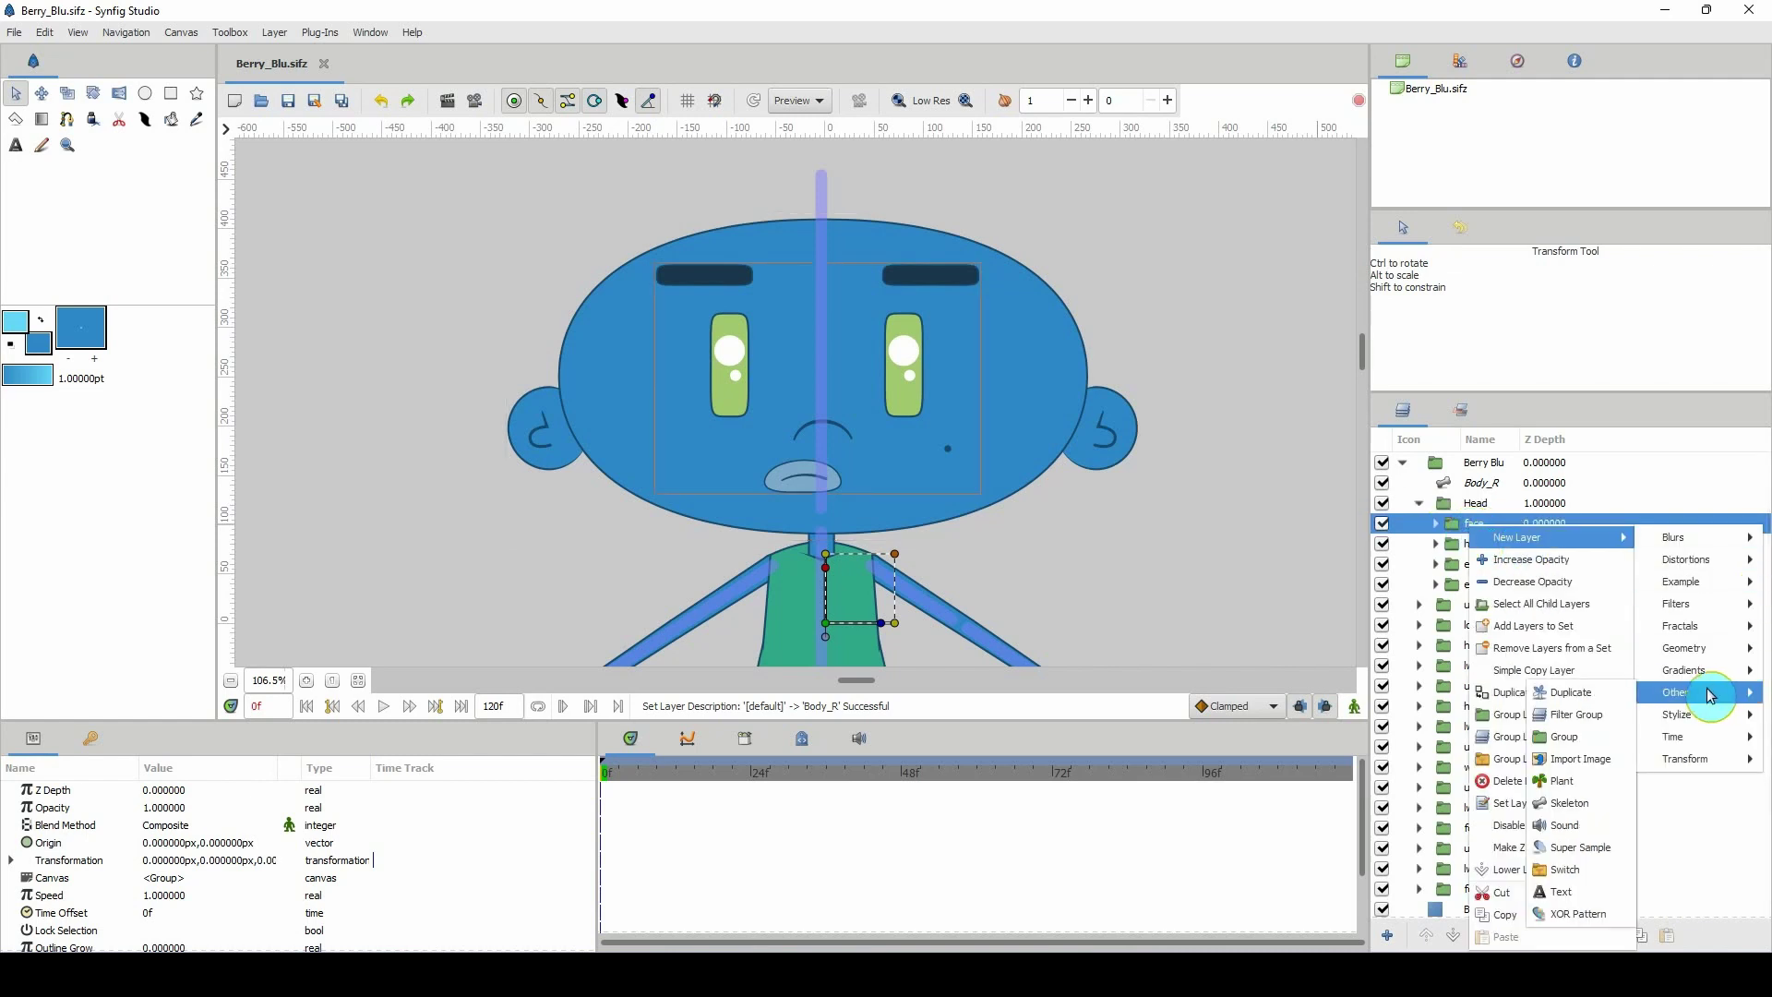
pyautogui.click(1560, 805)
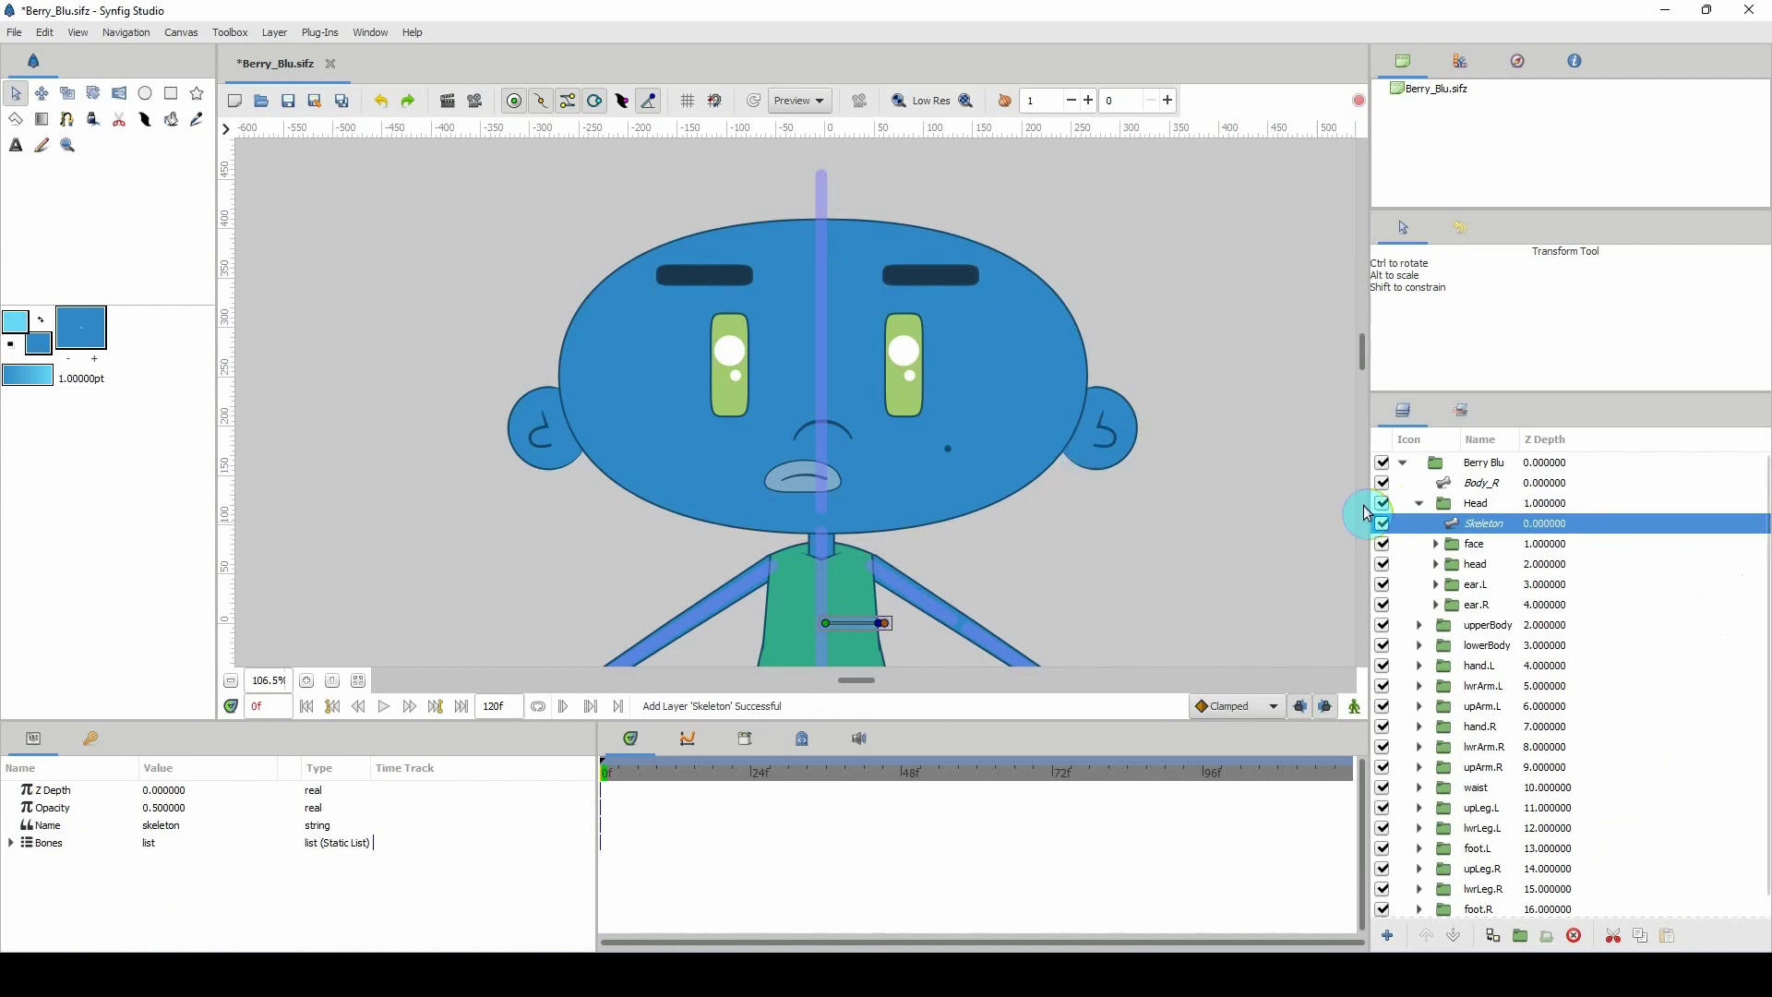
# Rename the new skeleton layer to face.
pyautogui.doubleClick(1481, 523)
pyautogui.write('flace')
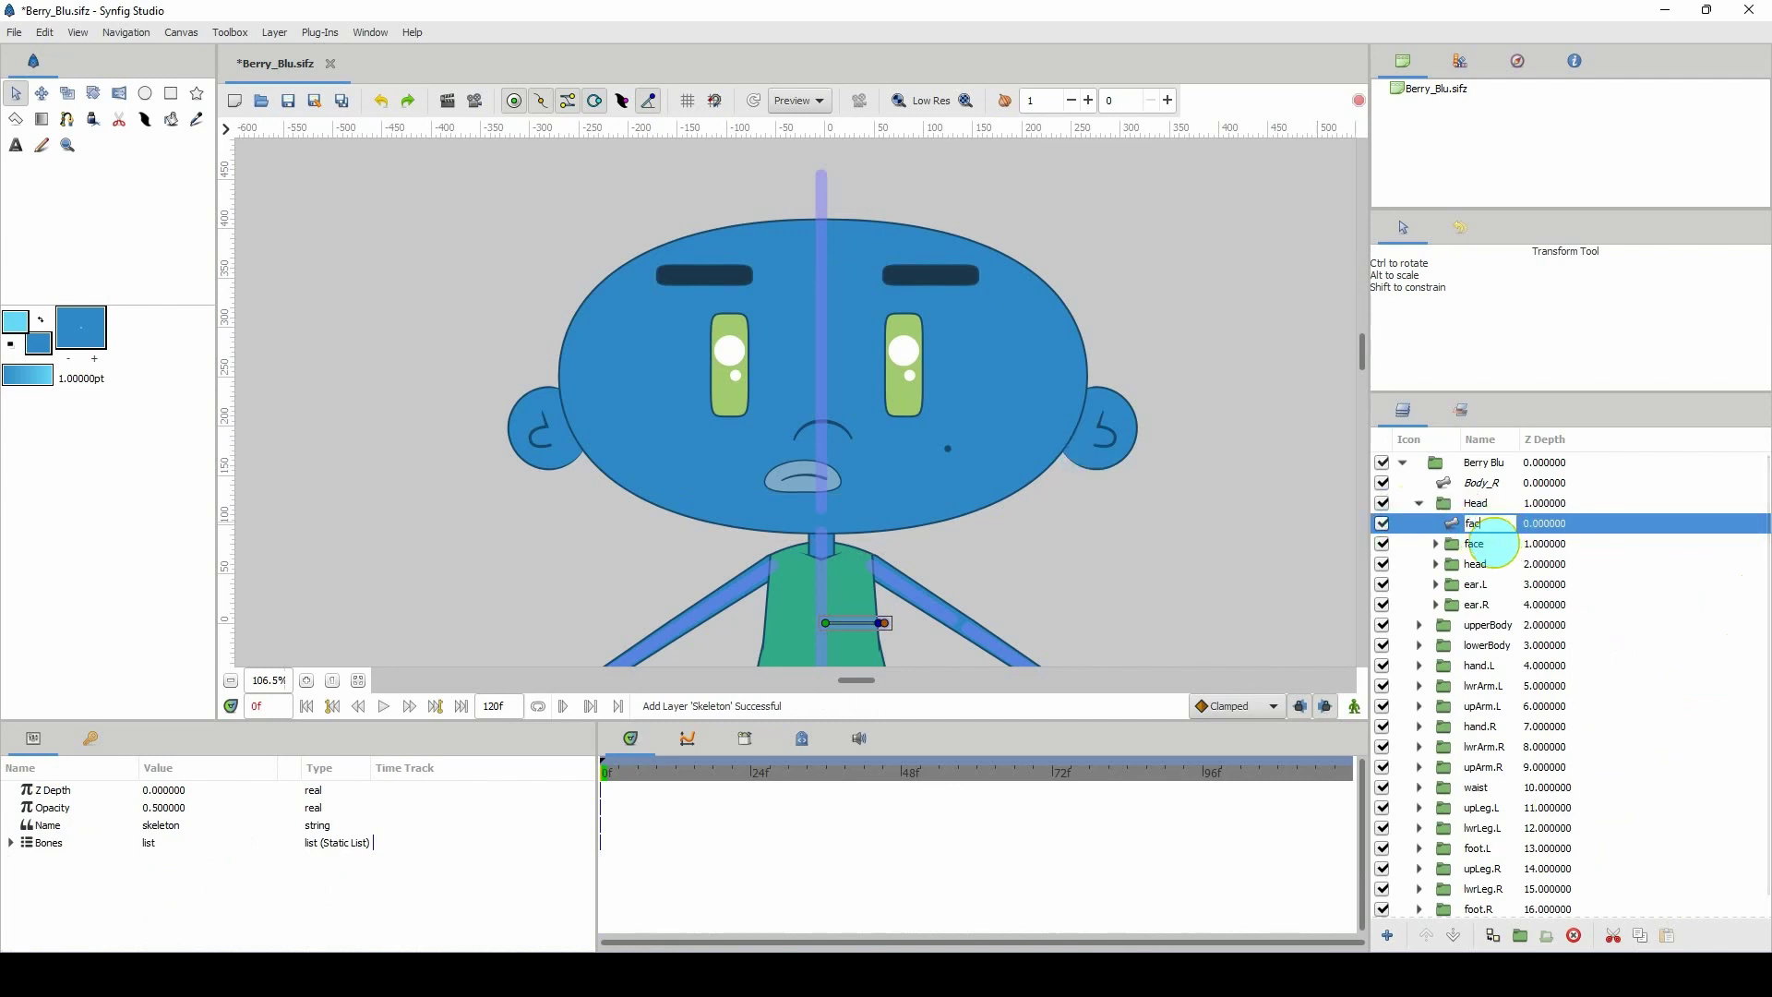
pyautogui.press('Return')
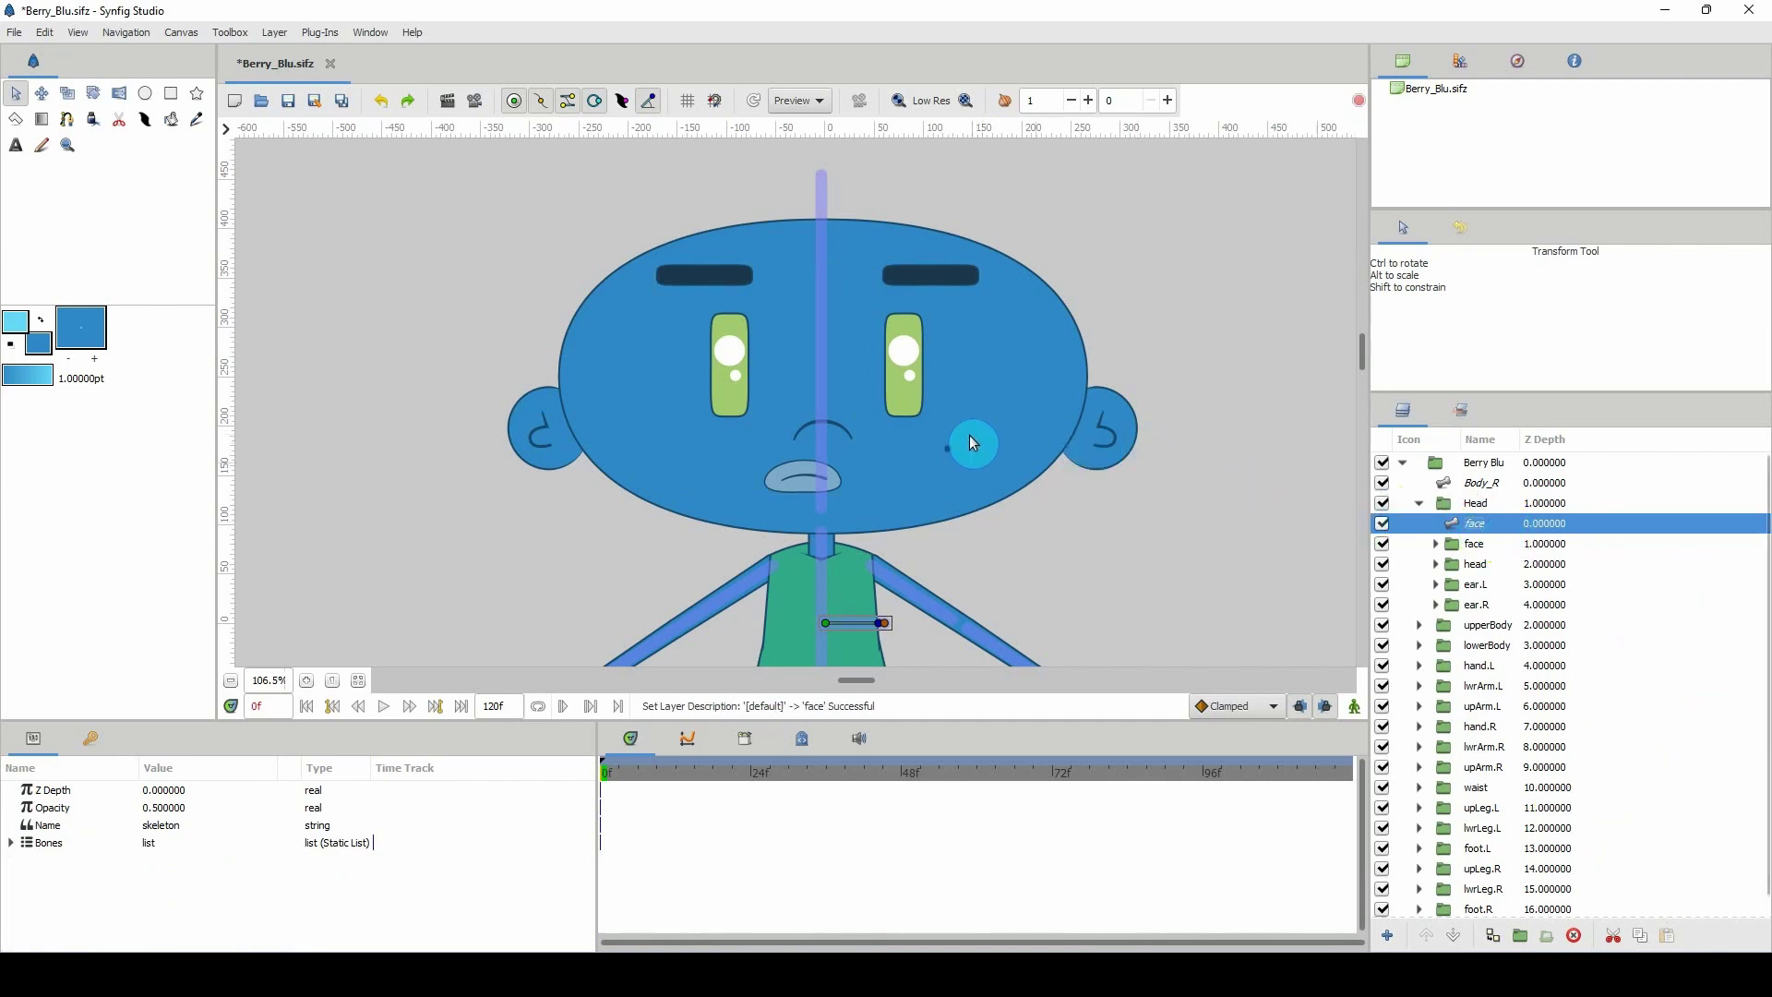
# Place the face bone at 0,240 px, angle it 90°, and lengthen it between the eyes.
pyautogui.moveTo(825, 624); pyautogui.dragTo(826, 400)
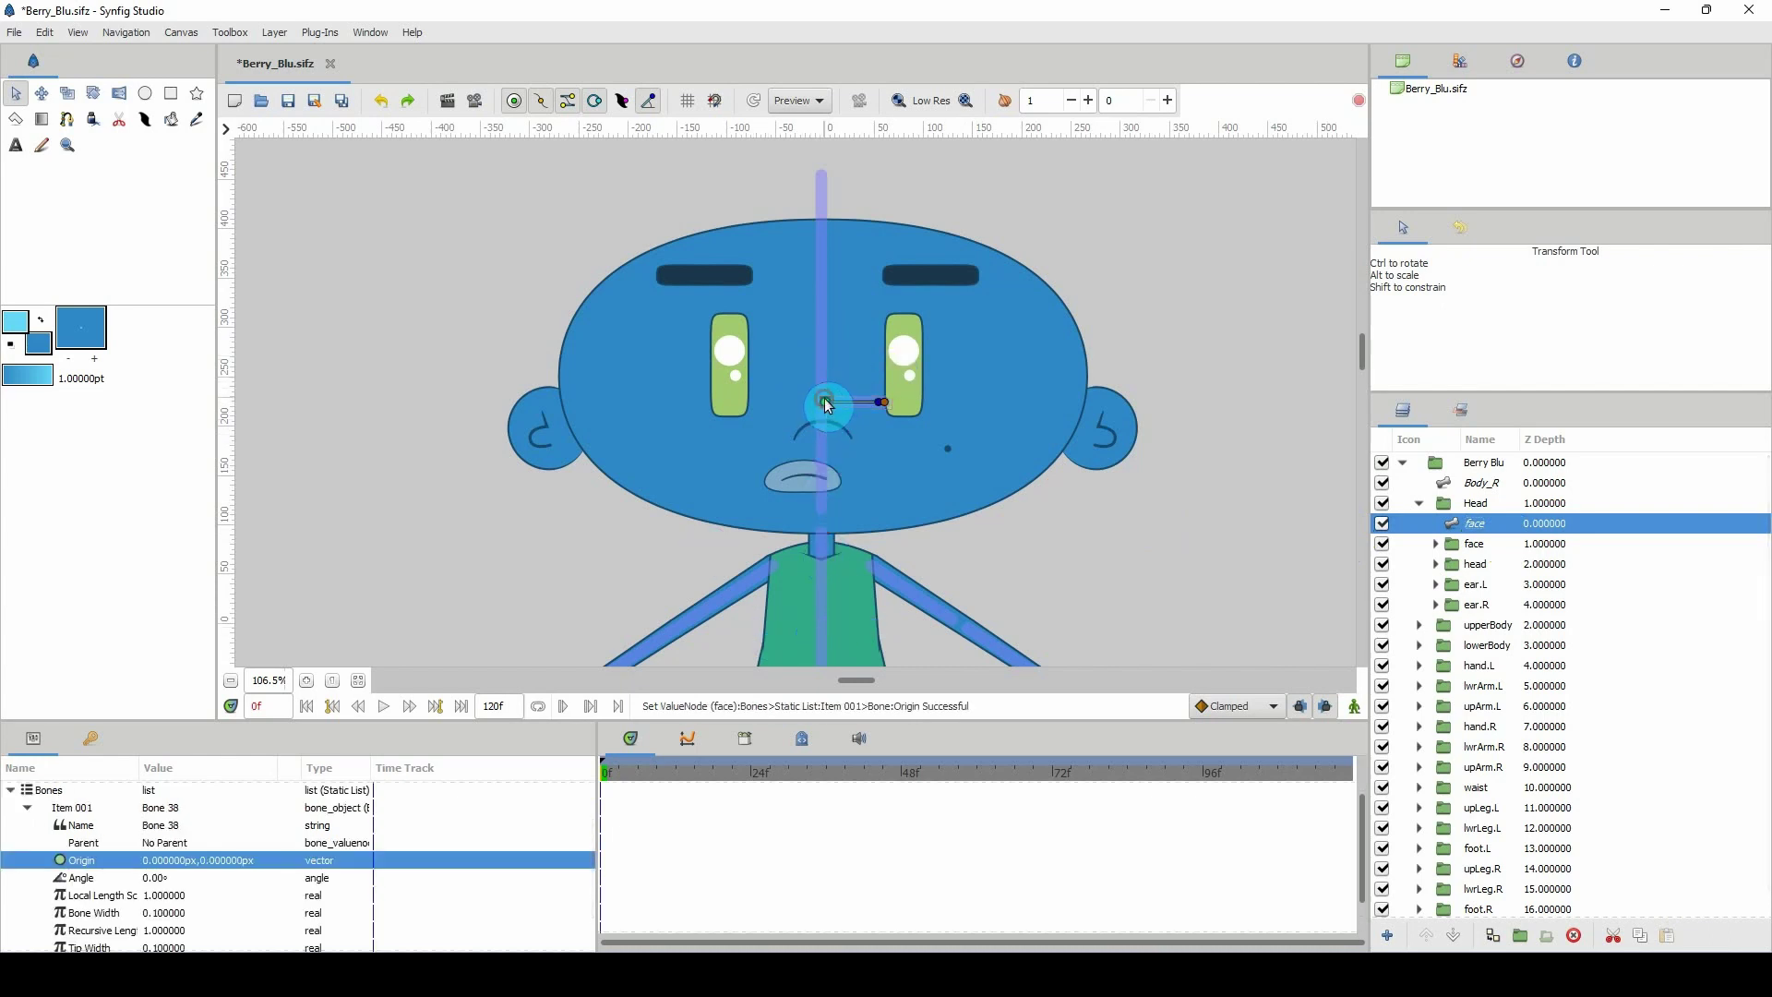
pyautogui.moveTo(825, 404); pyautogui.dragTo(826, 393)
pyautogui.click(156, 877)
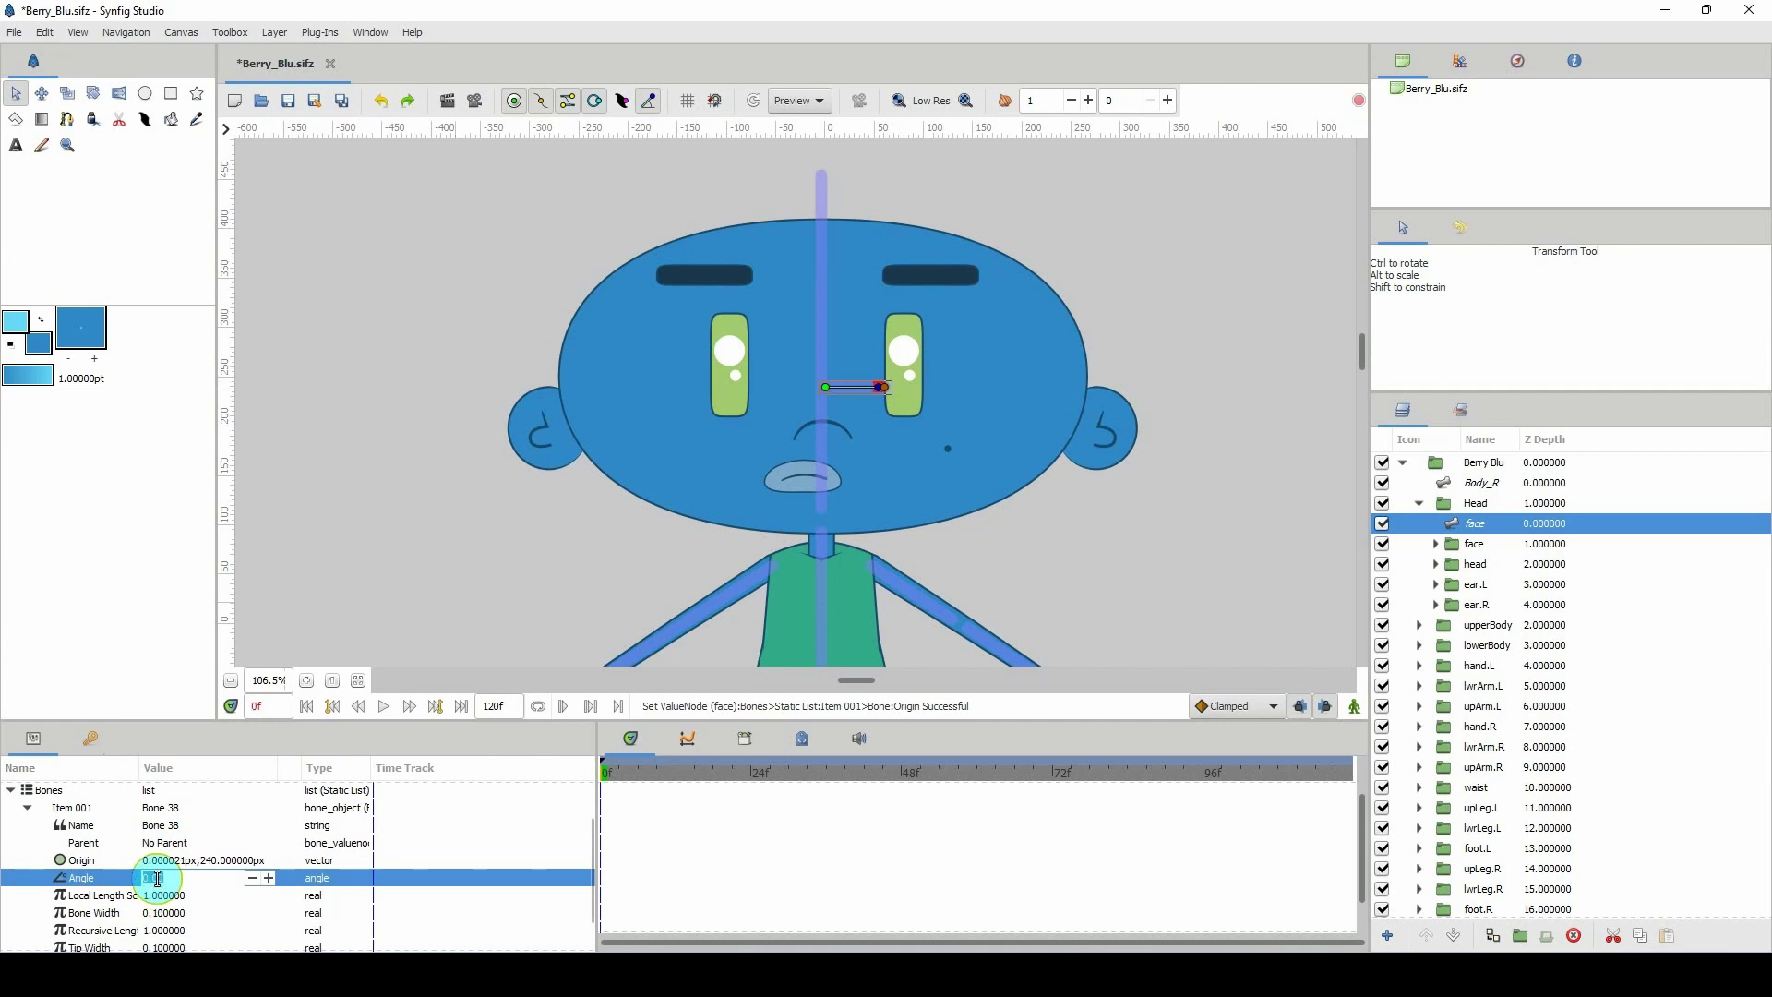
pyautogui.write('90')
pyautogui.press('Return')
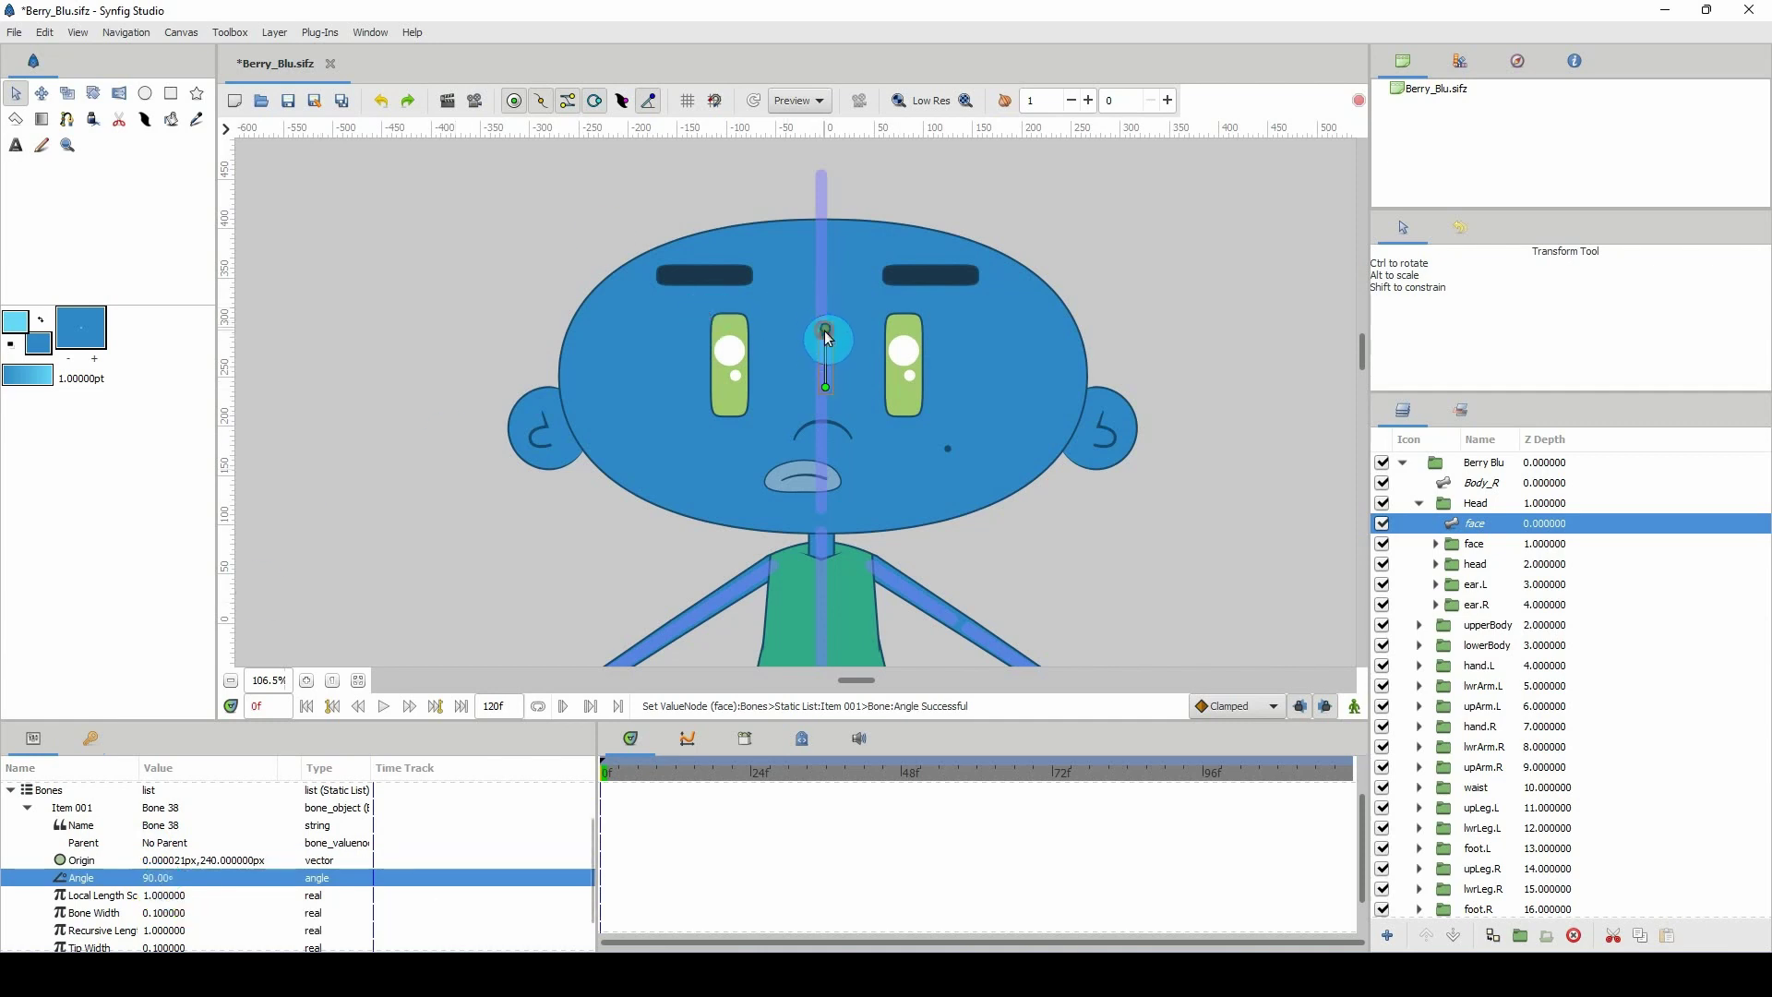
pyautogui.moveTo(826, 332); pyautogui.dragTo(827, 285)
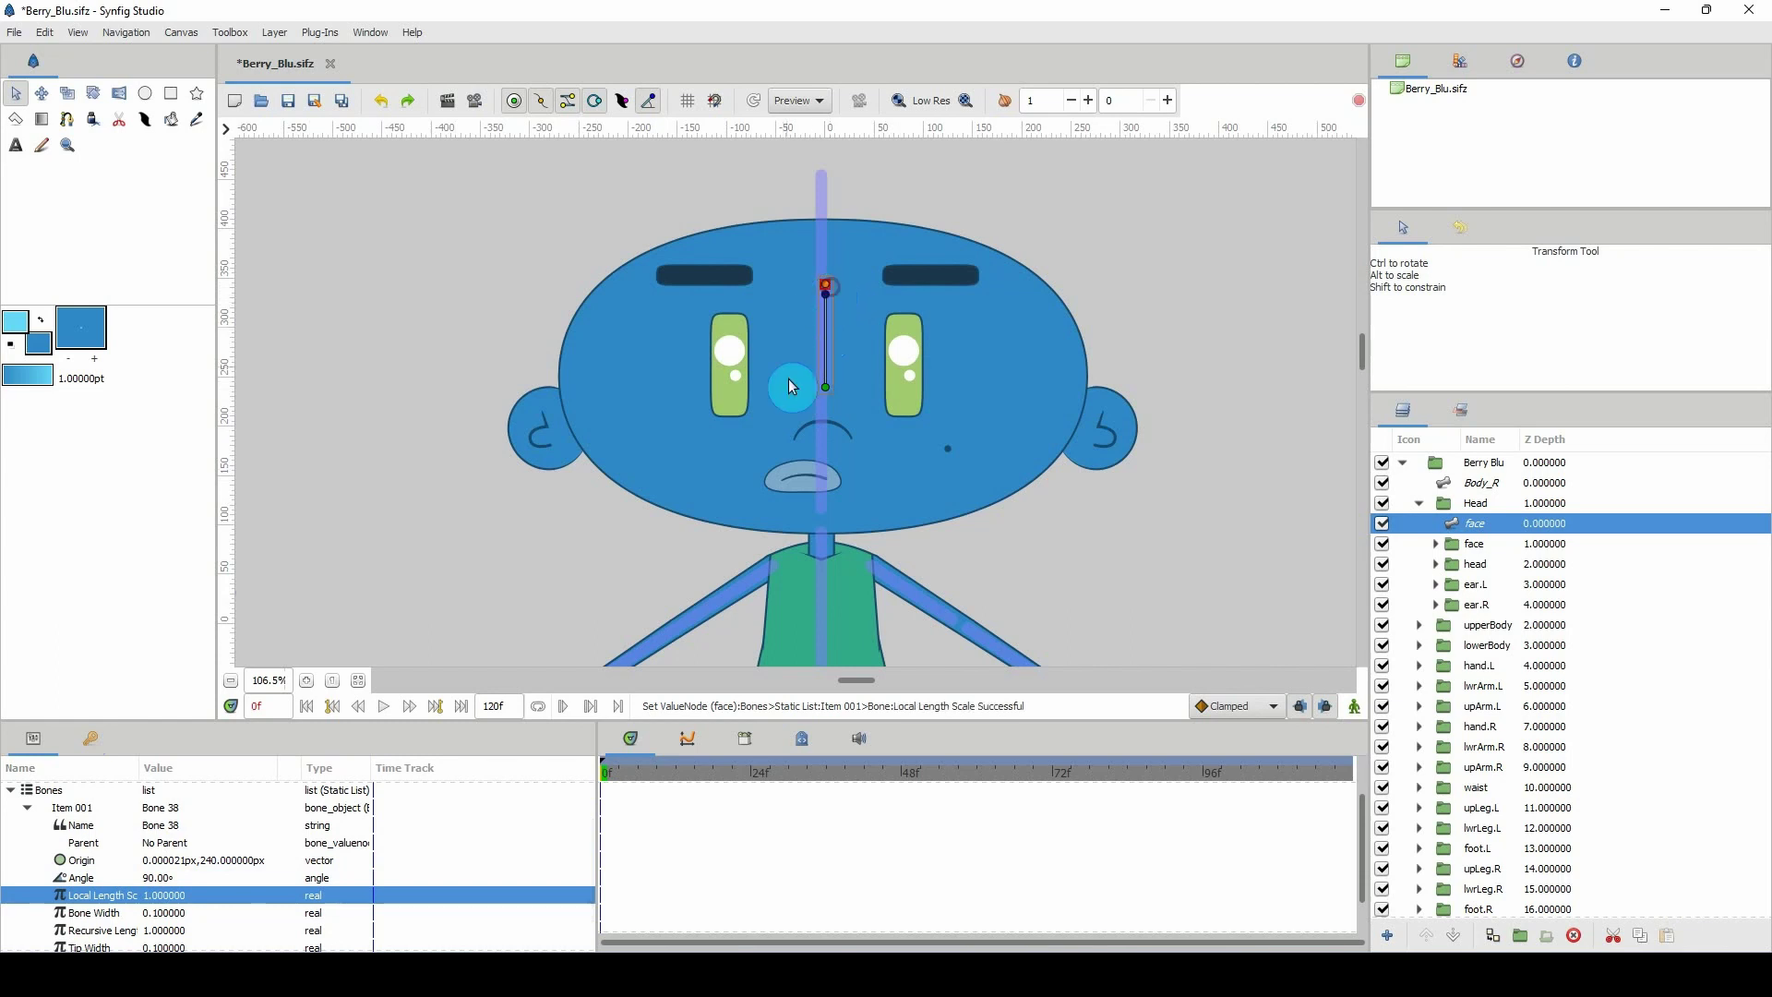
pyautogui.click(1473, 551)
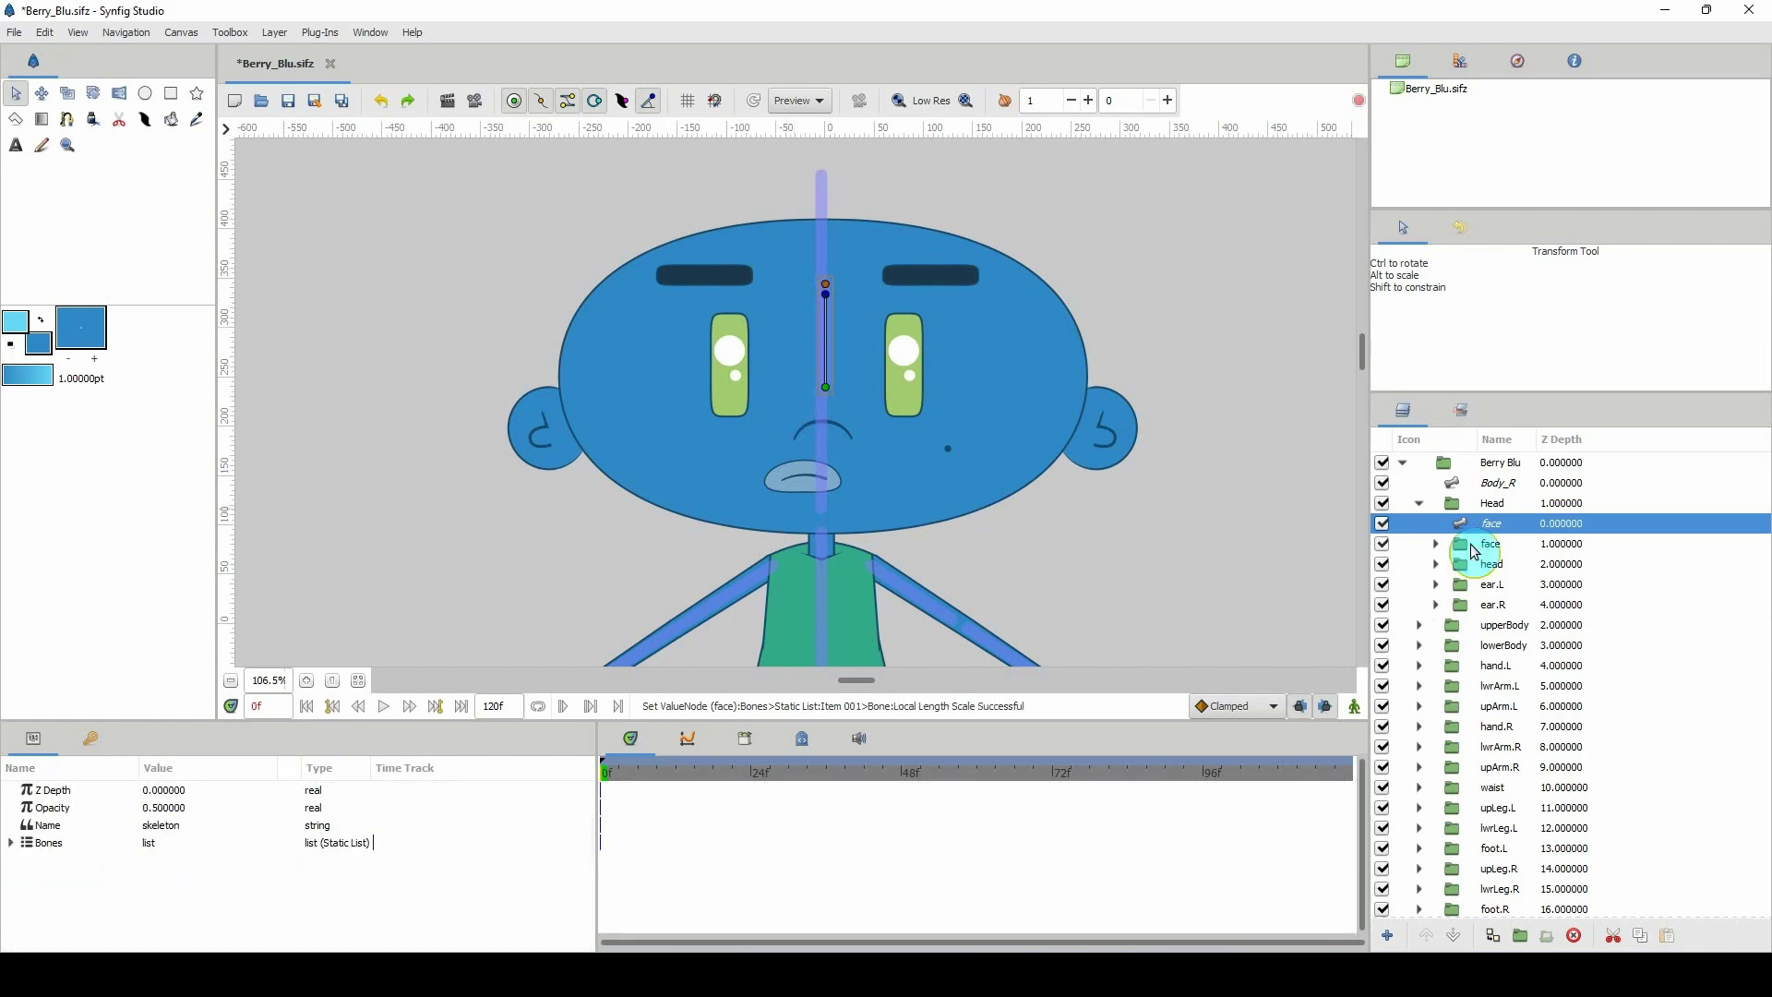
# Link the face group to Bone 38 of the face skeleton, test it, then undo the test.
pyautogui.keyDown('ctrl'); pyautogui.click(1468, 546); pyautogui.keyUp('ctrl')
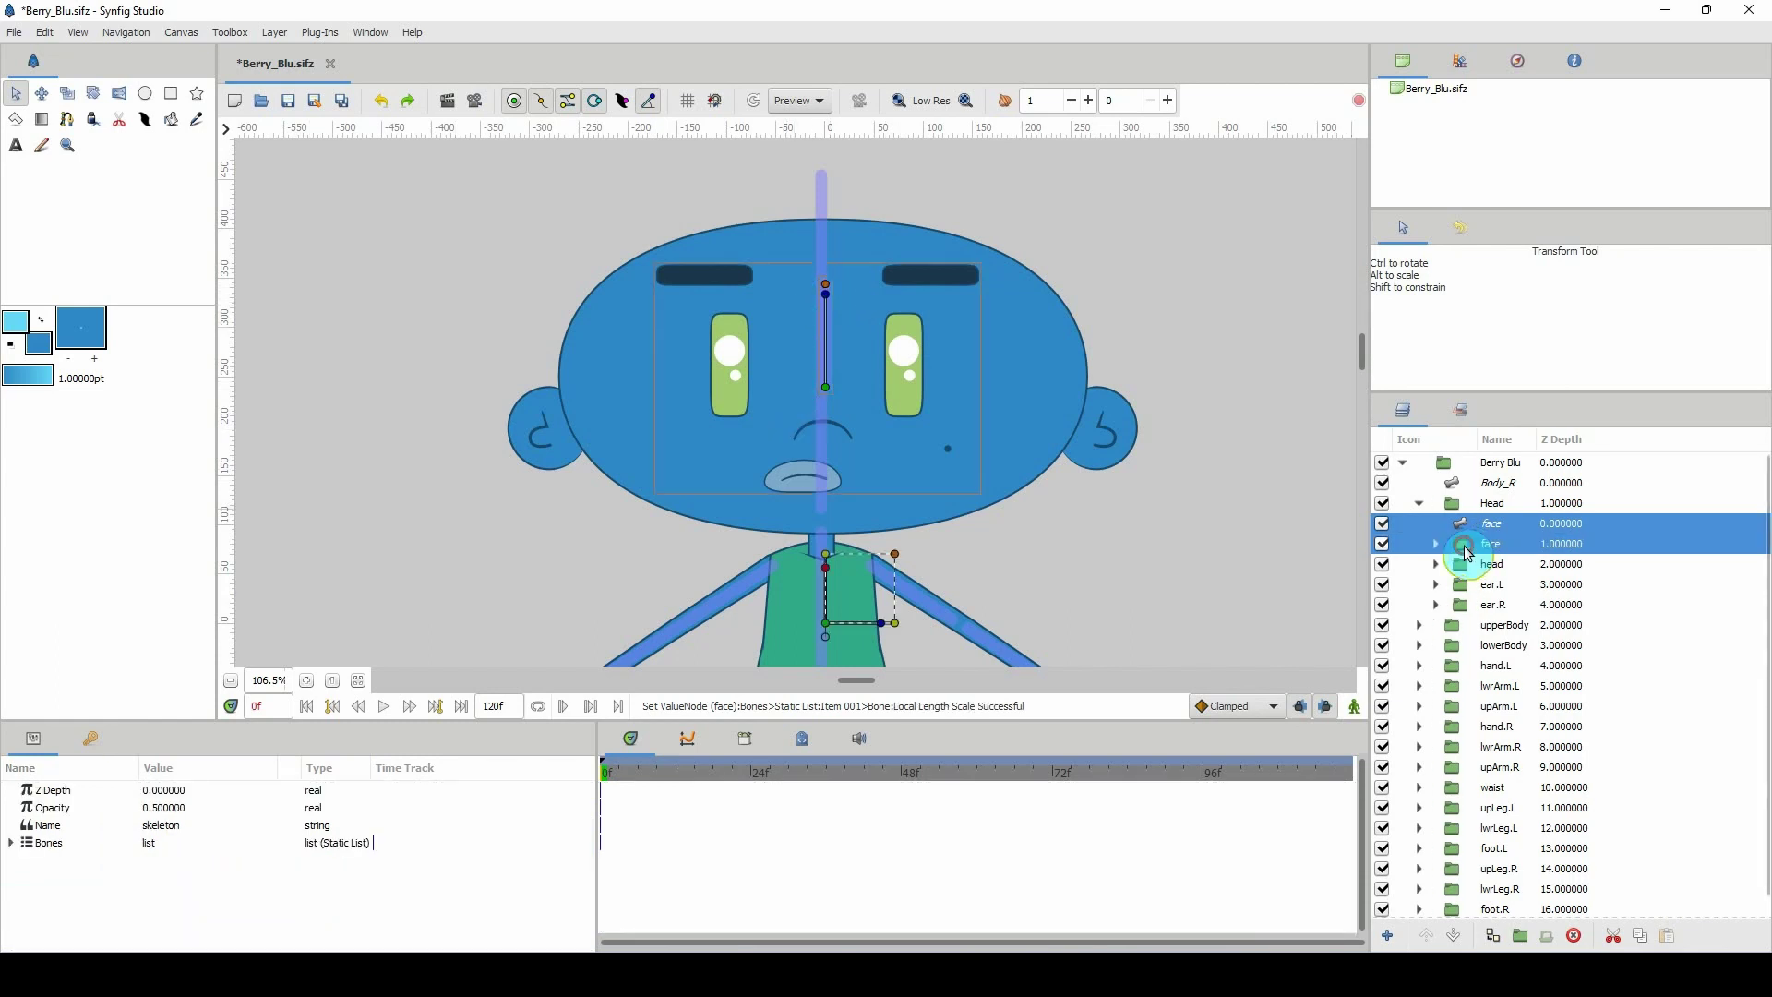
pyautogui.click(830, 630)
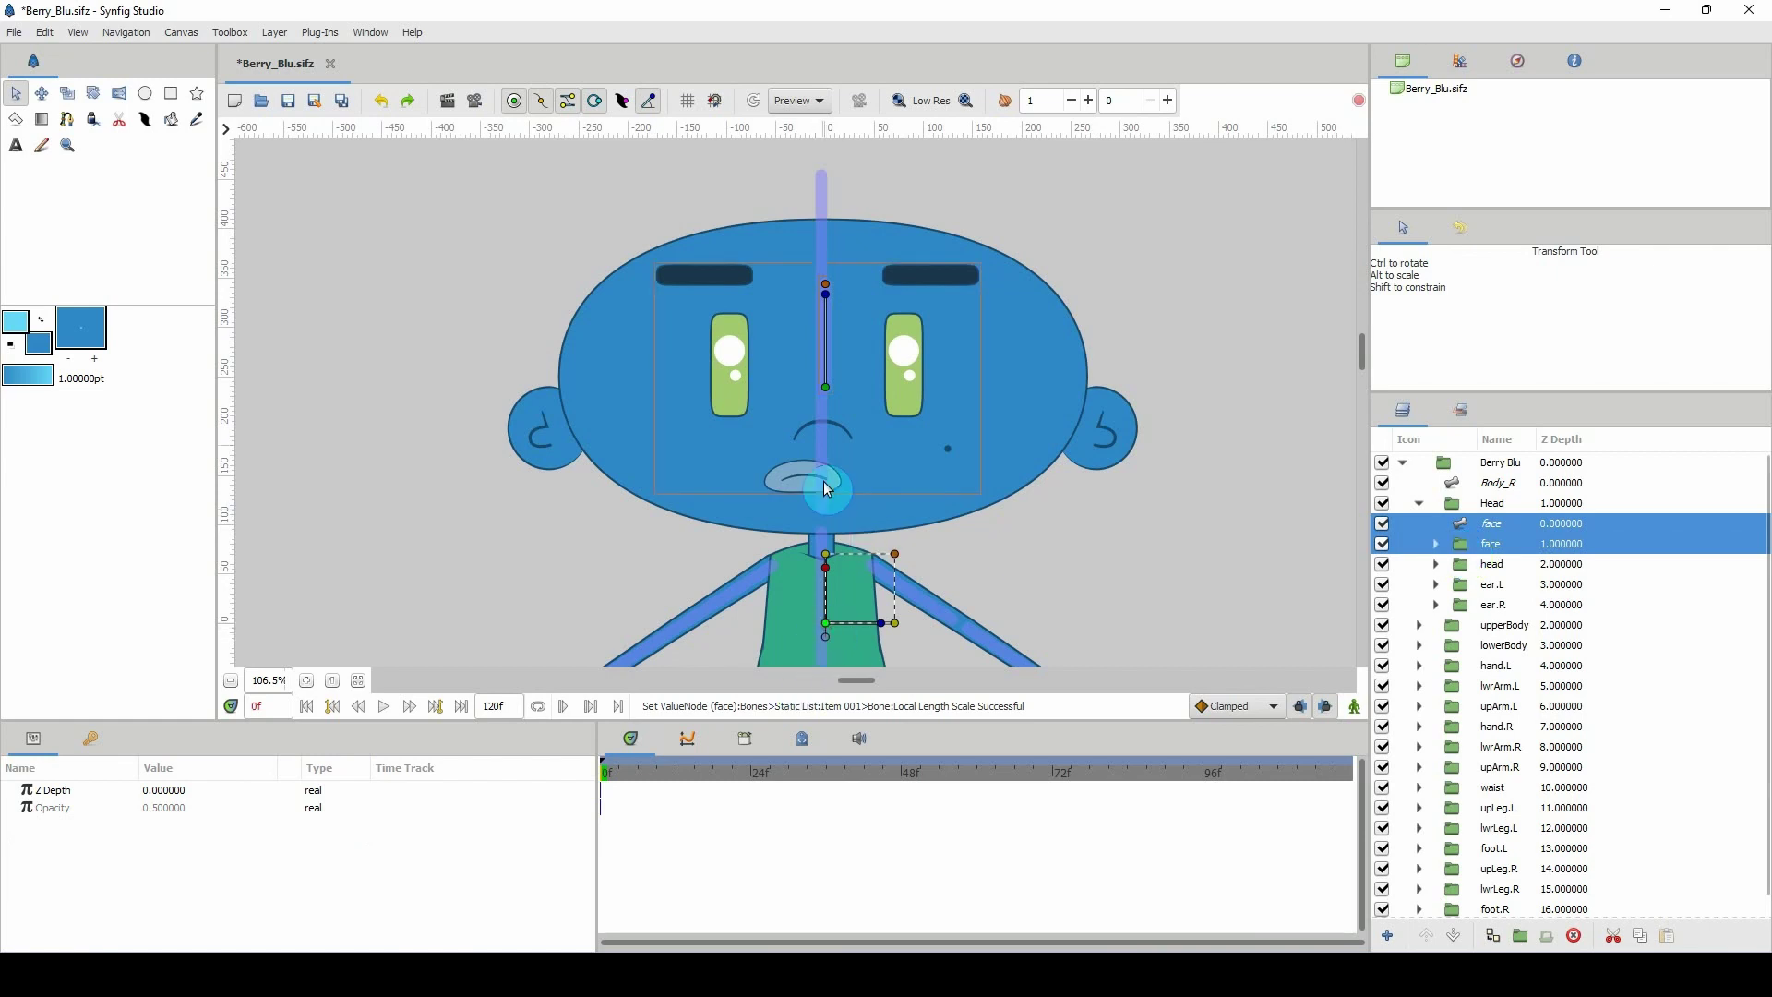
pyautogui.rightClick(825, 386)
pyautogui.click(880, 453)
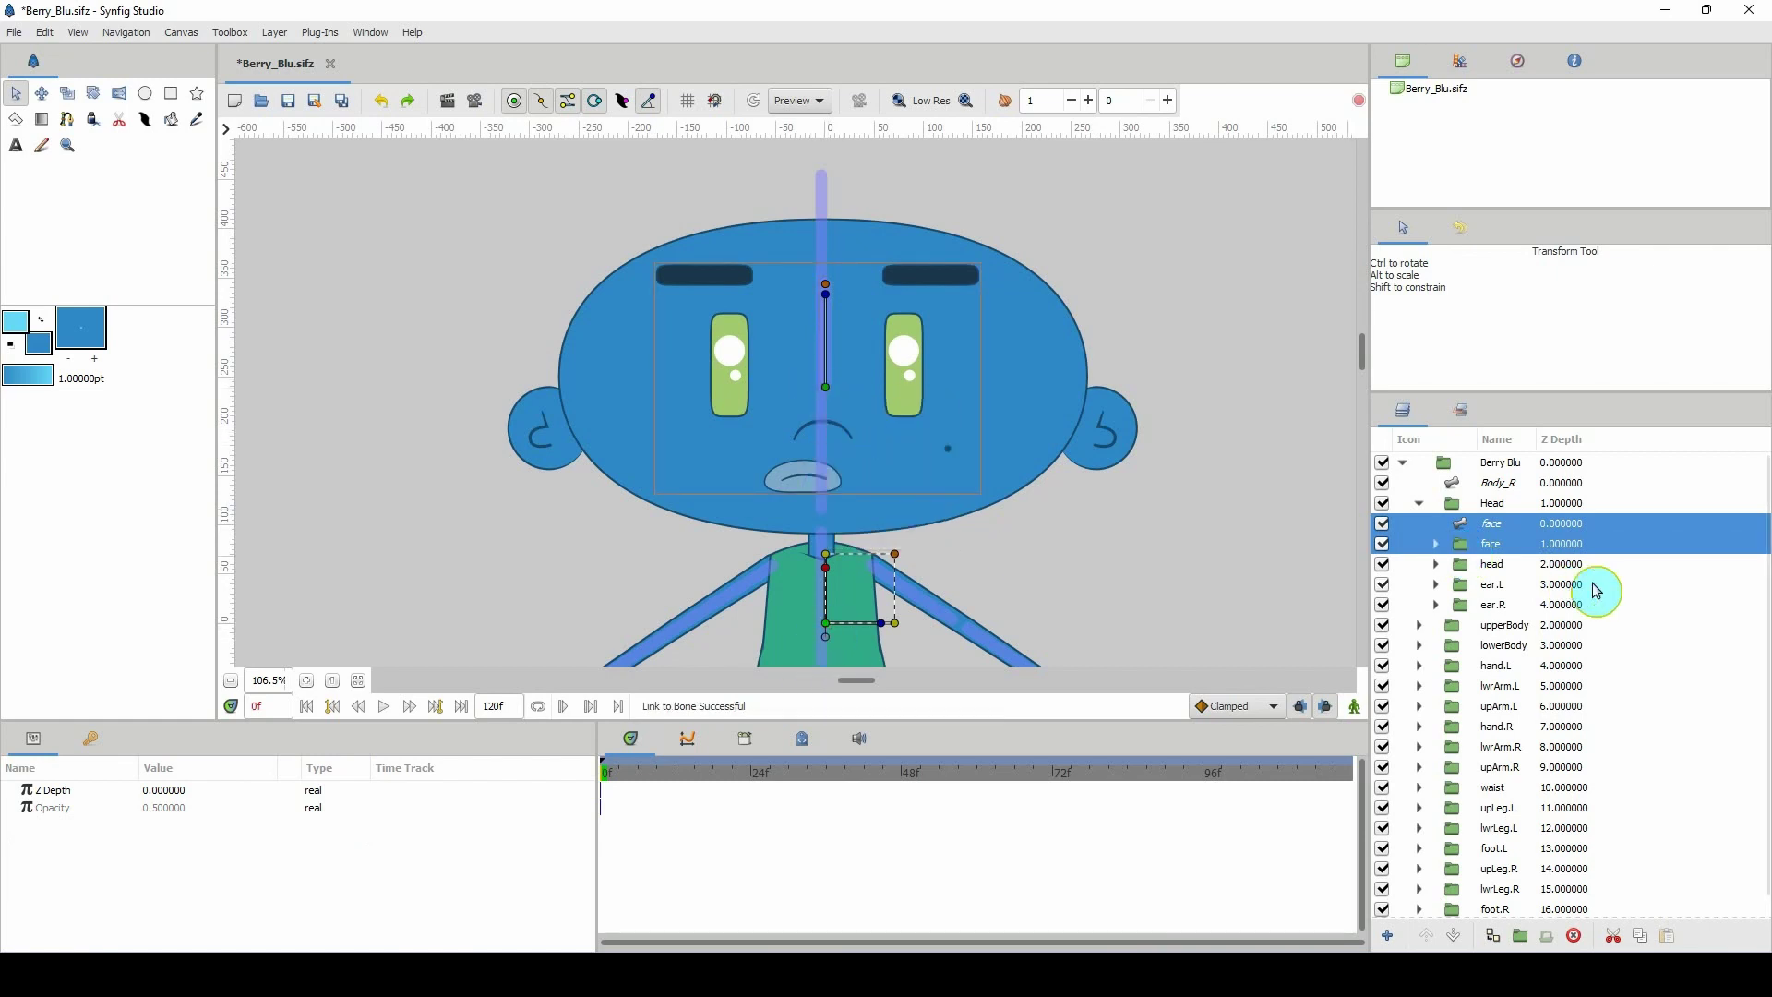
pyautogui.click(1476, 562)
pyautogui.click(1477, 523)
pyautogui.moveTo(825, 387); pyautogui.dragTo(841, 391)
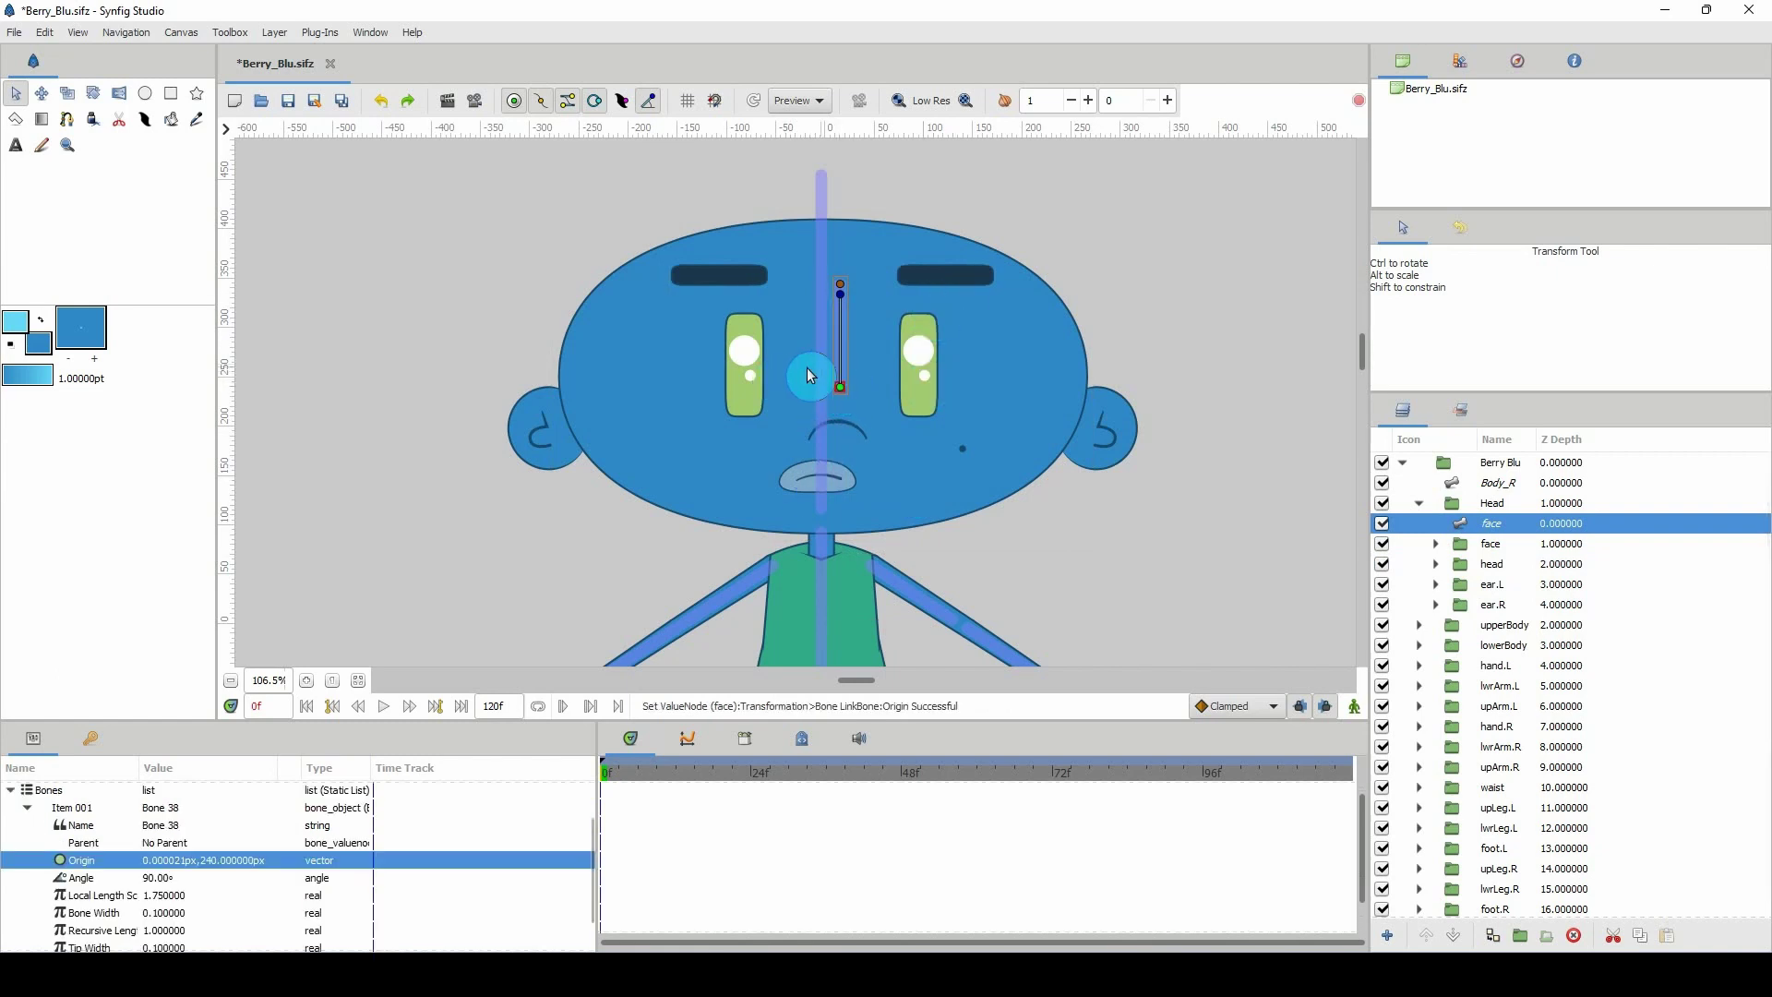
pyautogui.hotkey('ctrl', 'z')
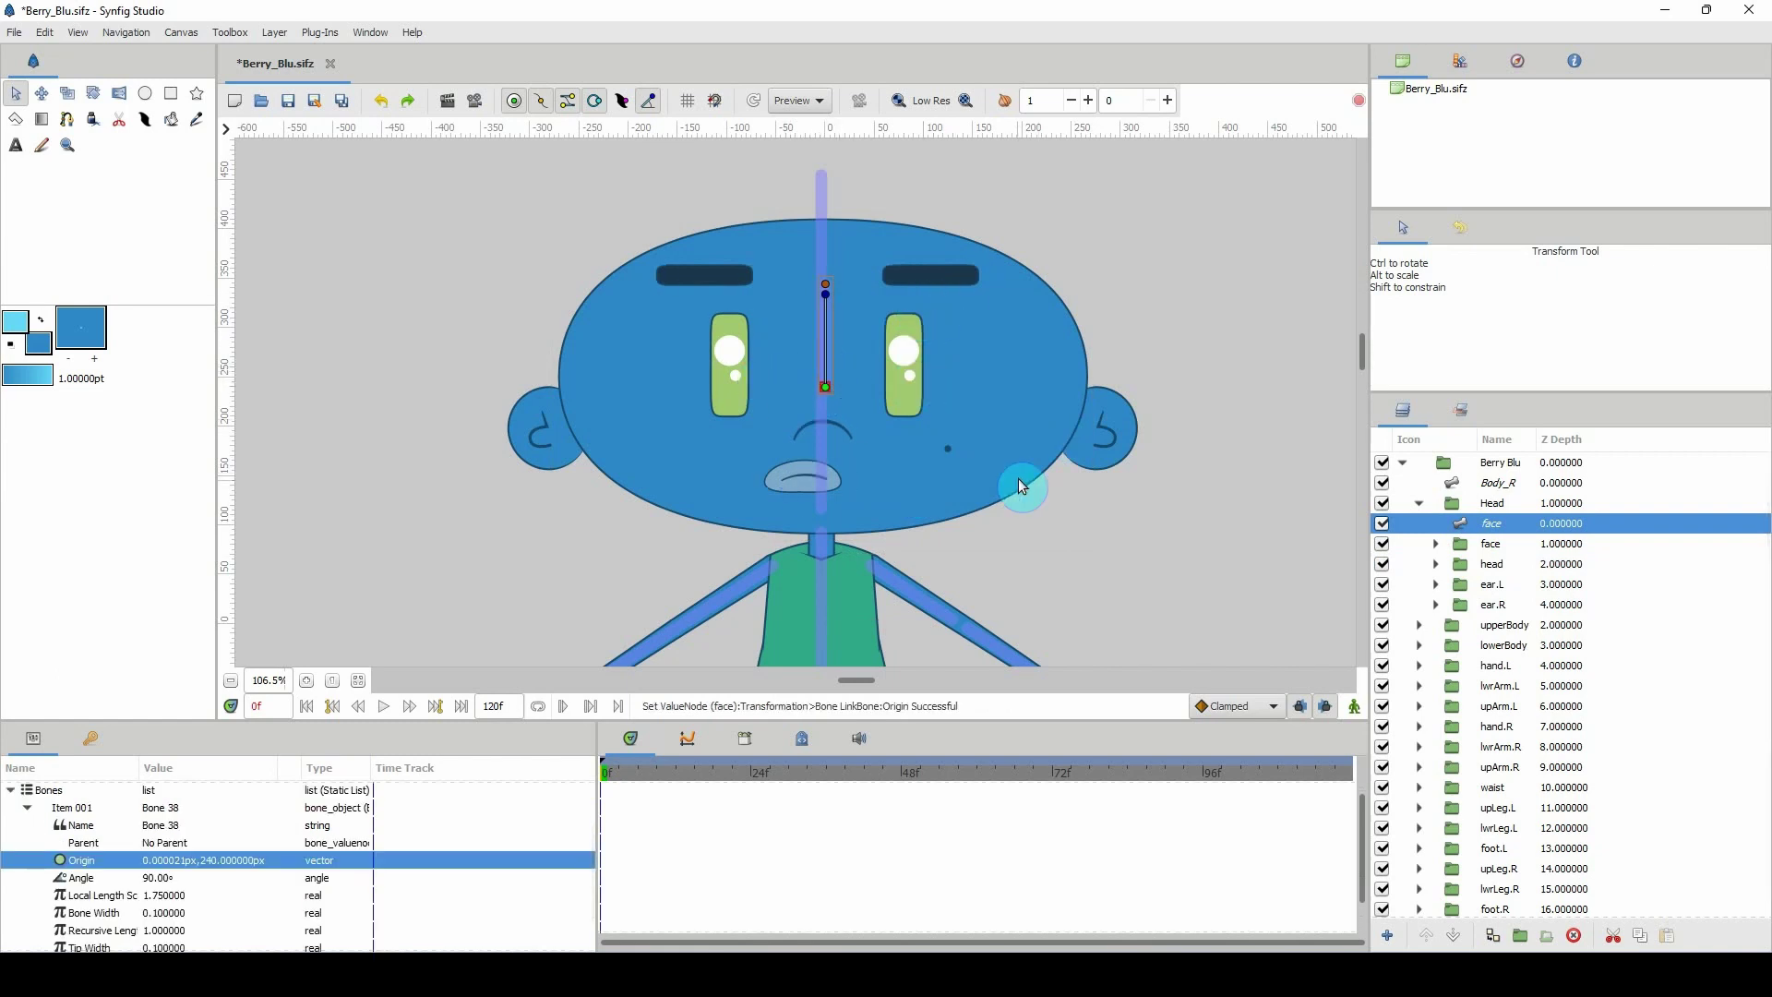
pyautogui.click(1464, 591)
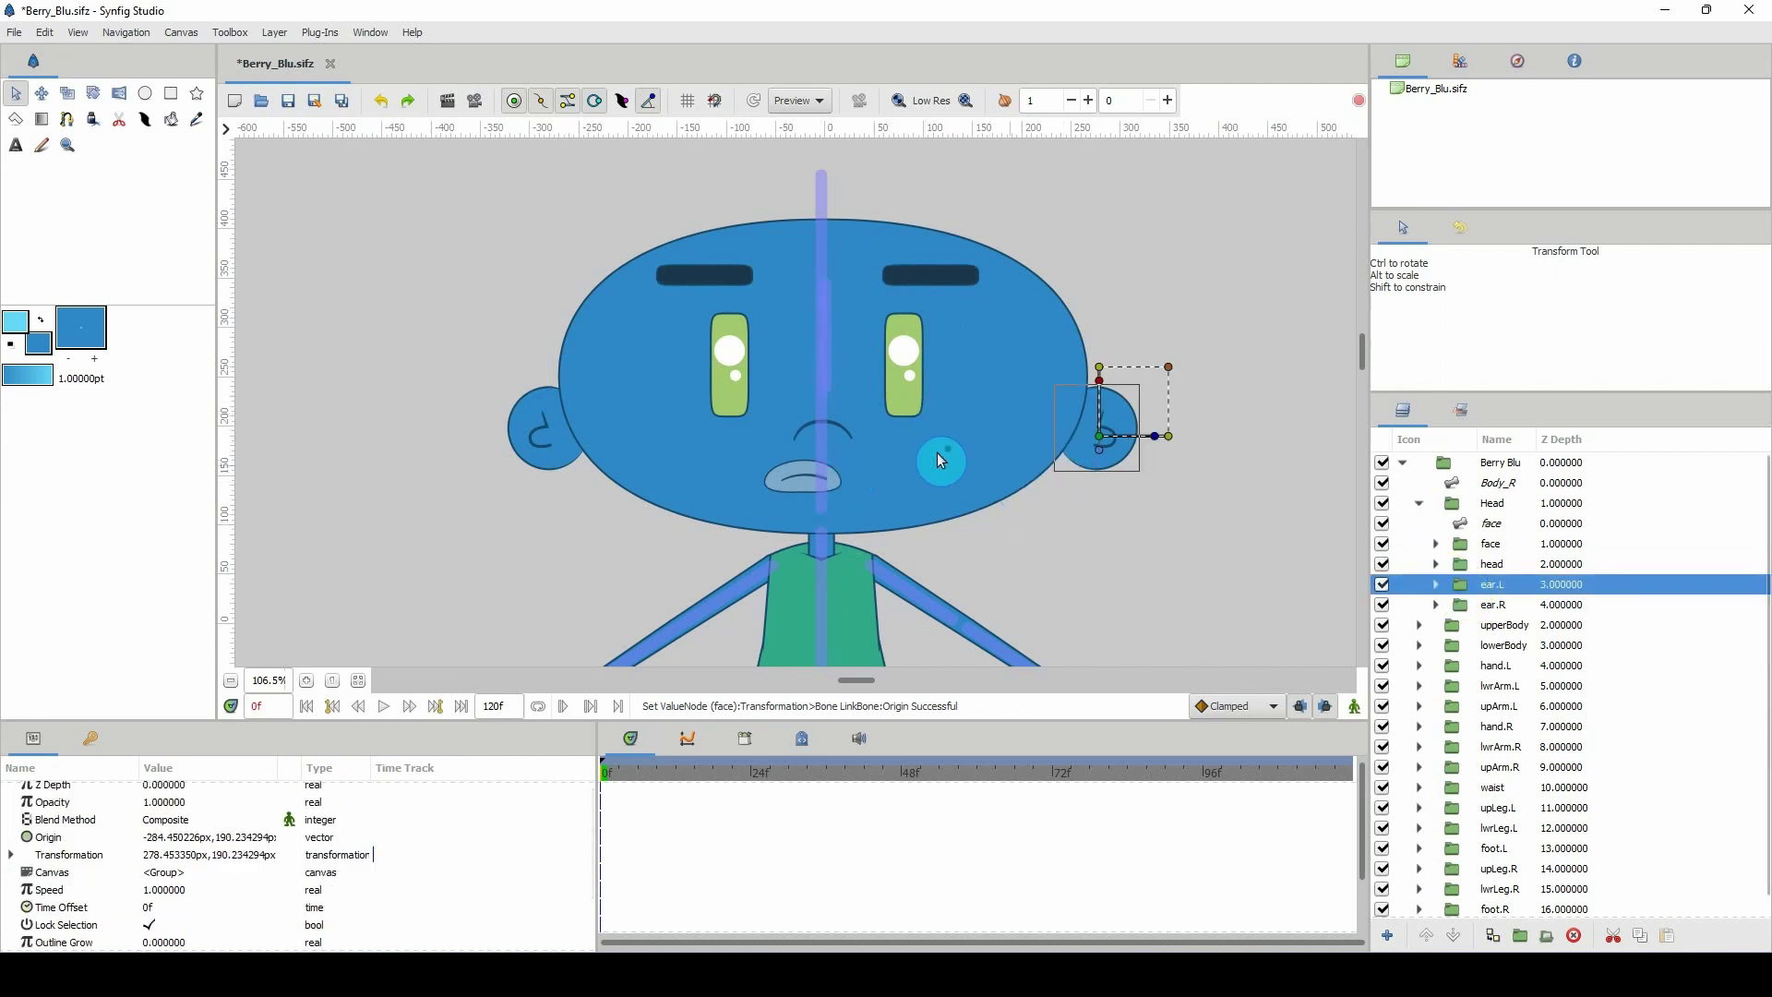
# Add a Skeleton layer above ear.L in the Head group and name it ears.
pyautogui.rightClick(1471, 594)
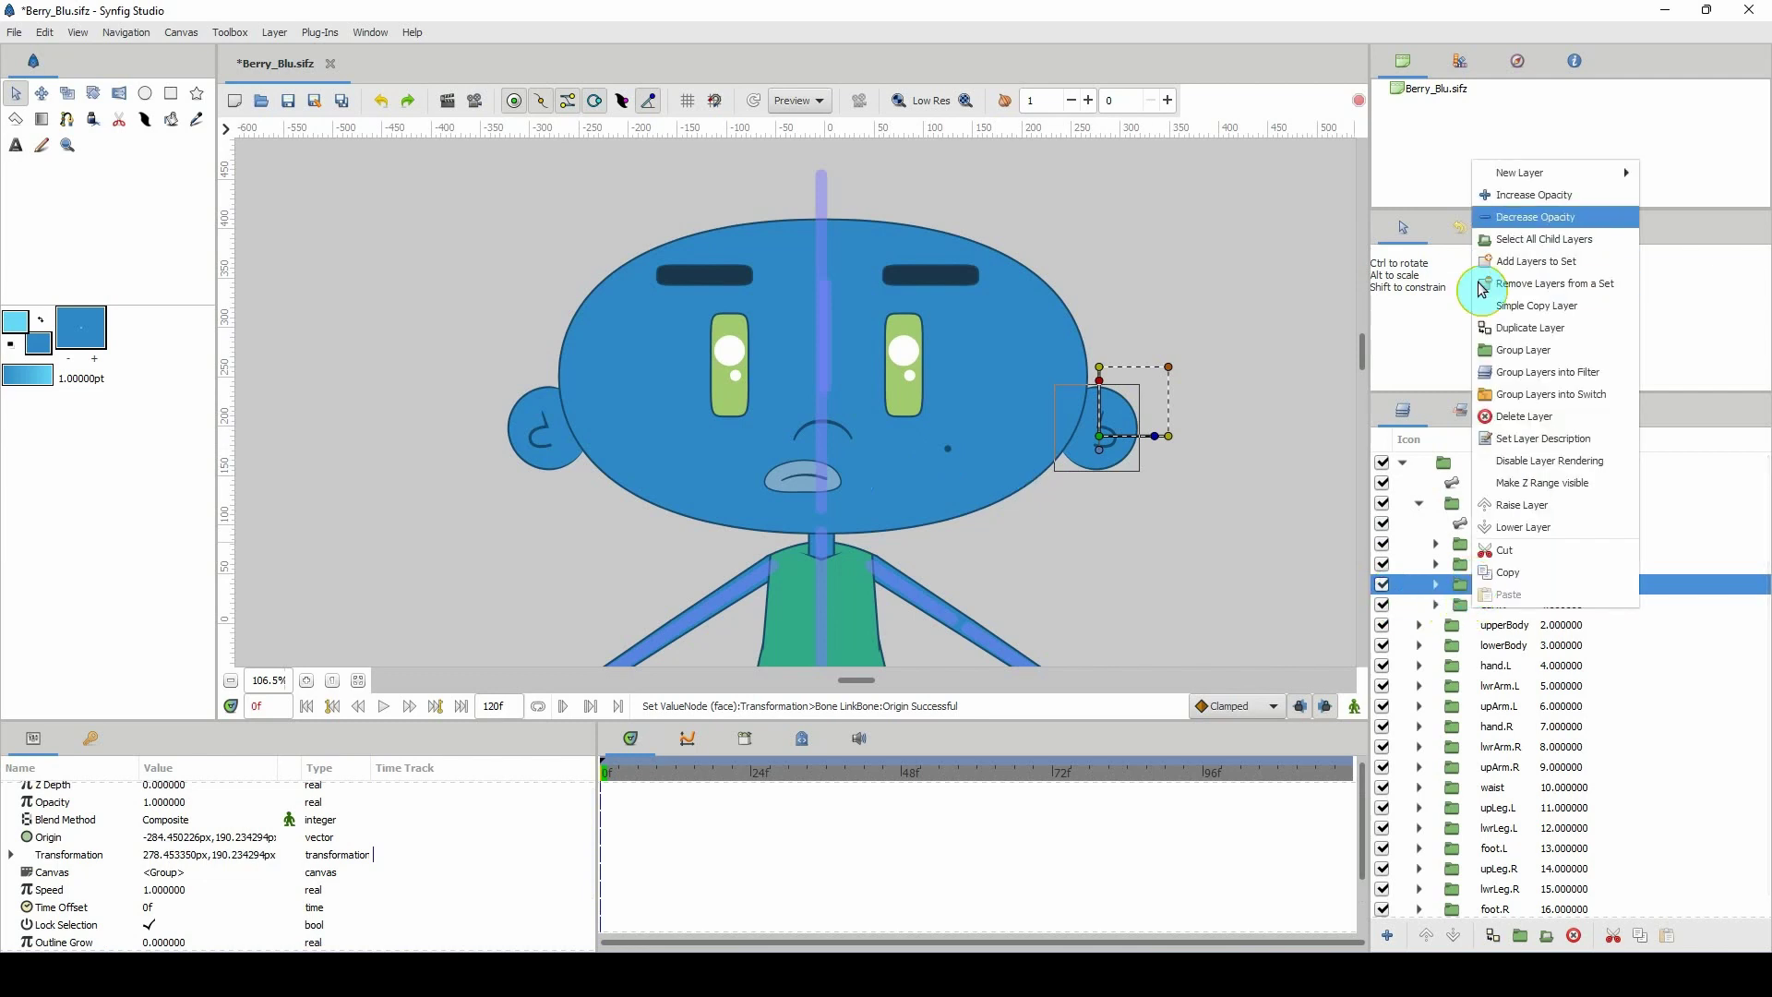
pyautogui.moveTo(1527, 172)
pyautogui.moveTo(1700, 242)
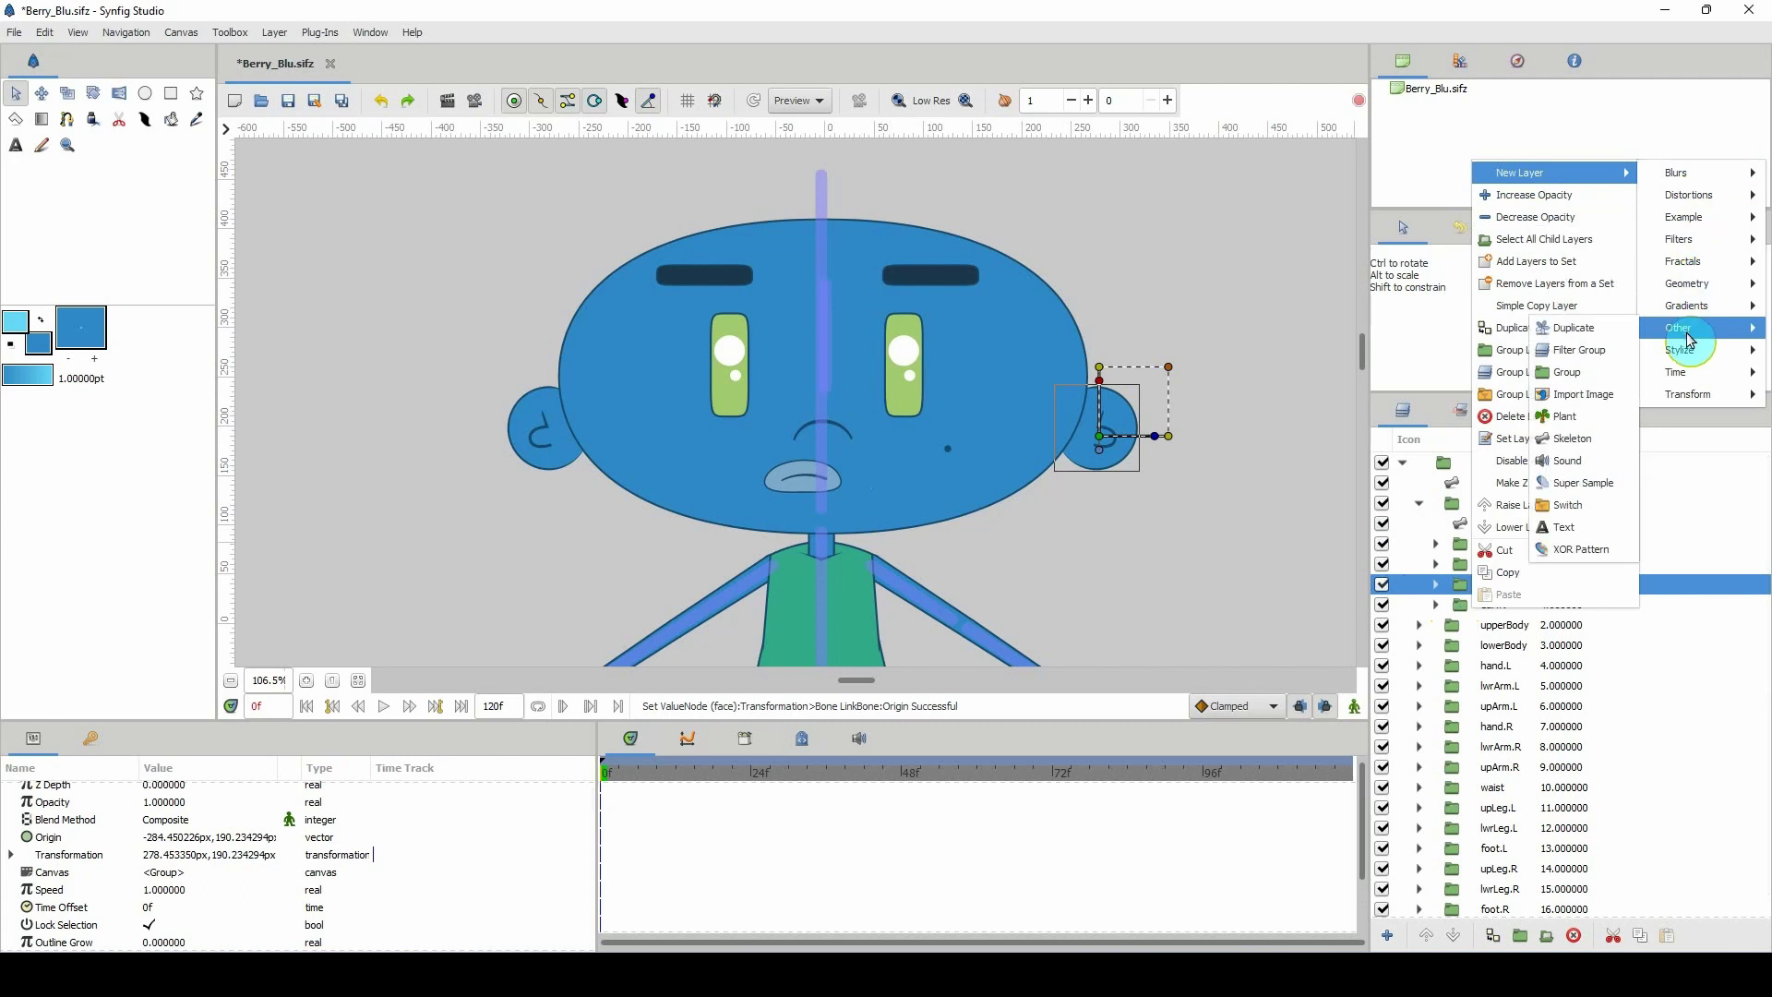
pyautogui.click(1556, 447)
pyautogui.click(1505, 585)
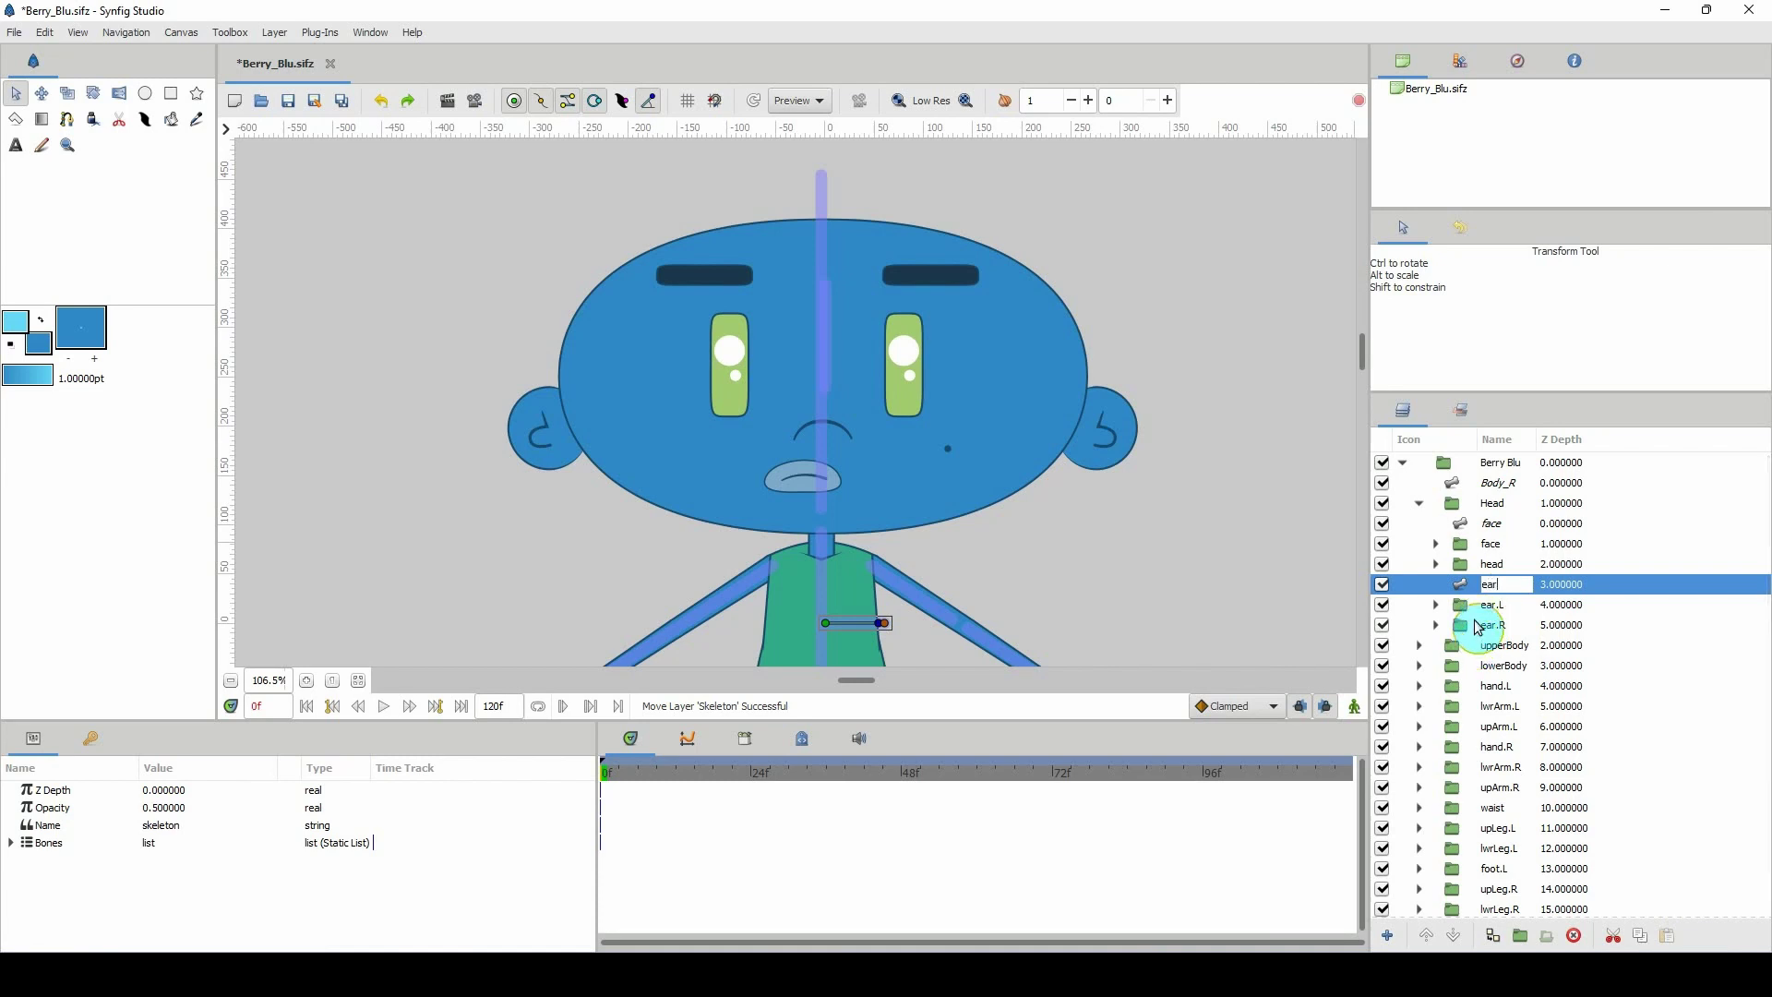
pyautogui.press('Return')
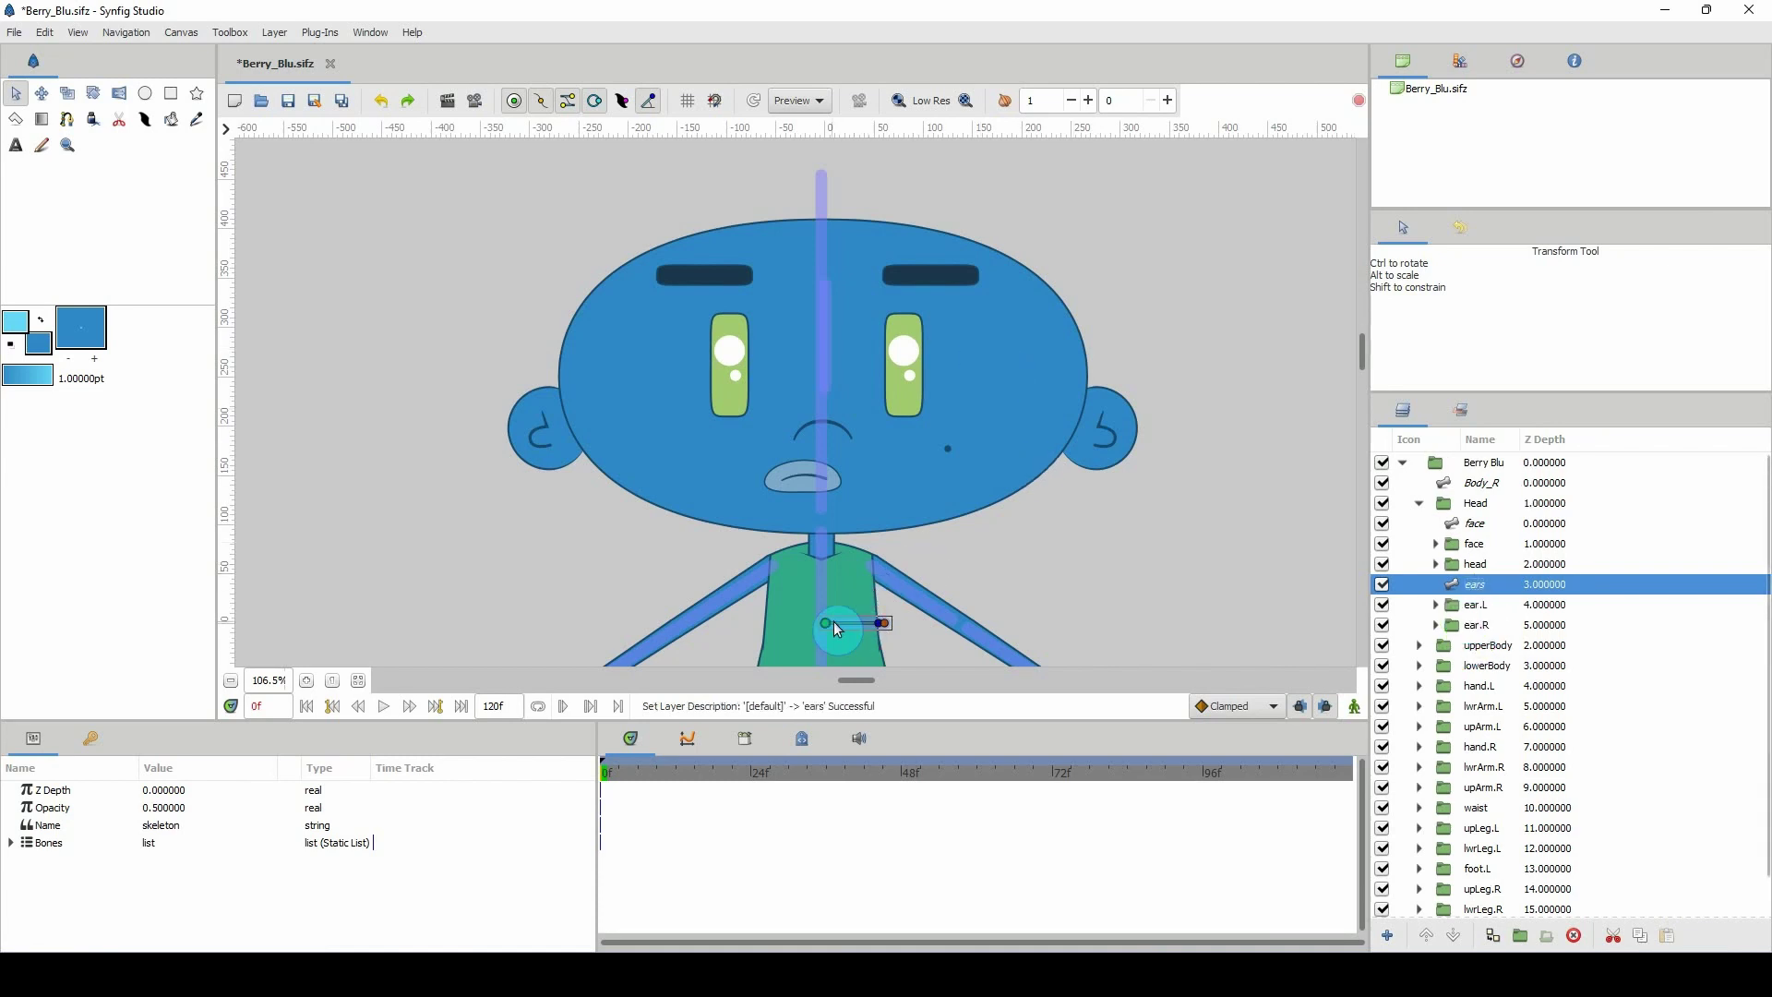
# Move the ears bone to the left ear and create a child bone from it.
pyautogui.moveTo(829, 625); pyautogui.dragTo(536, 447)
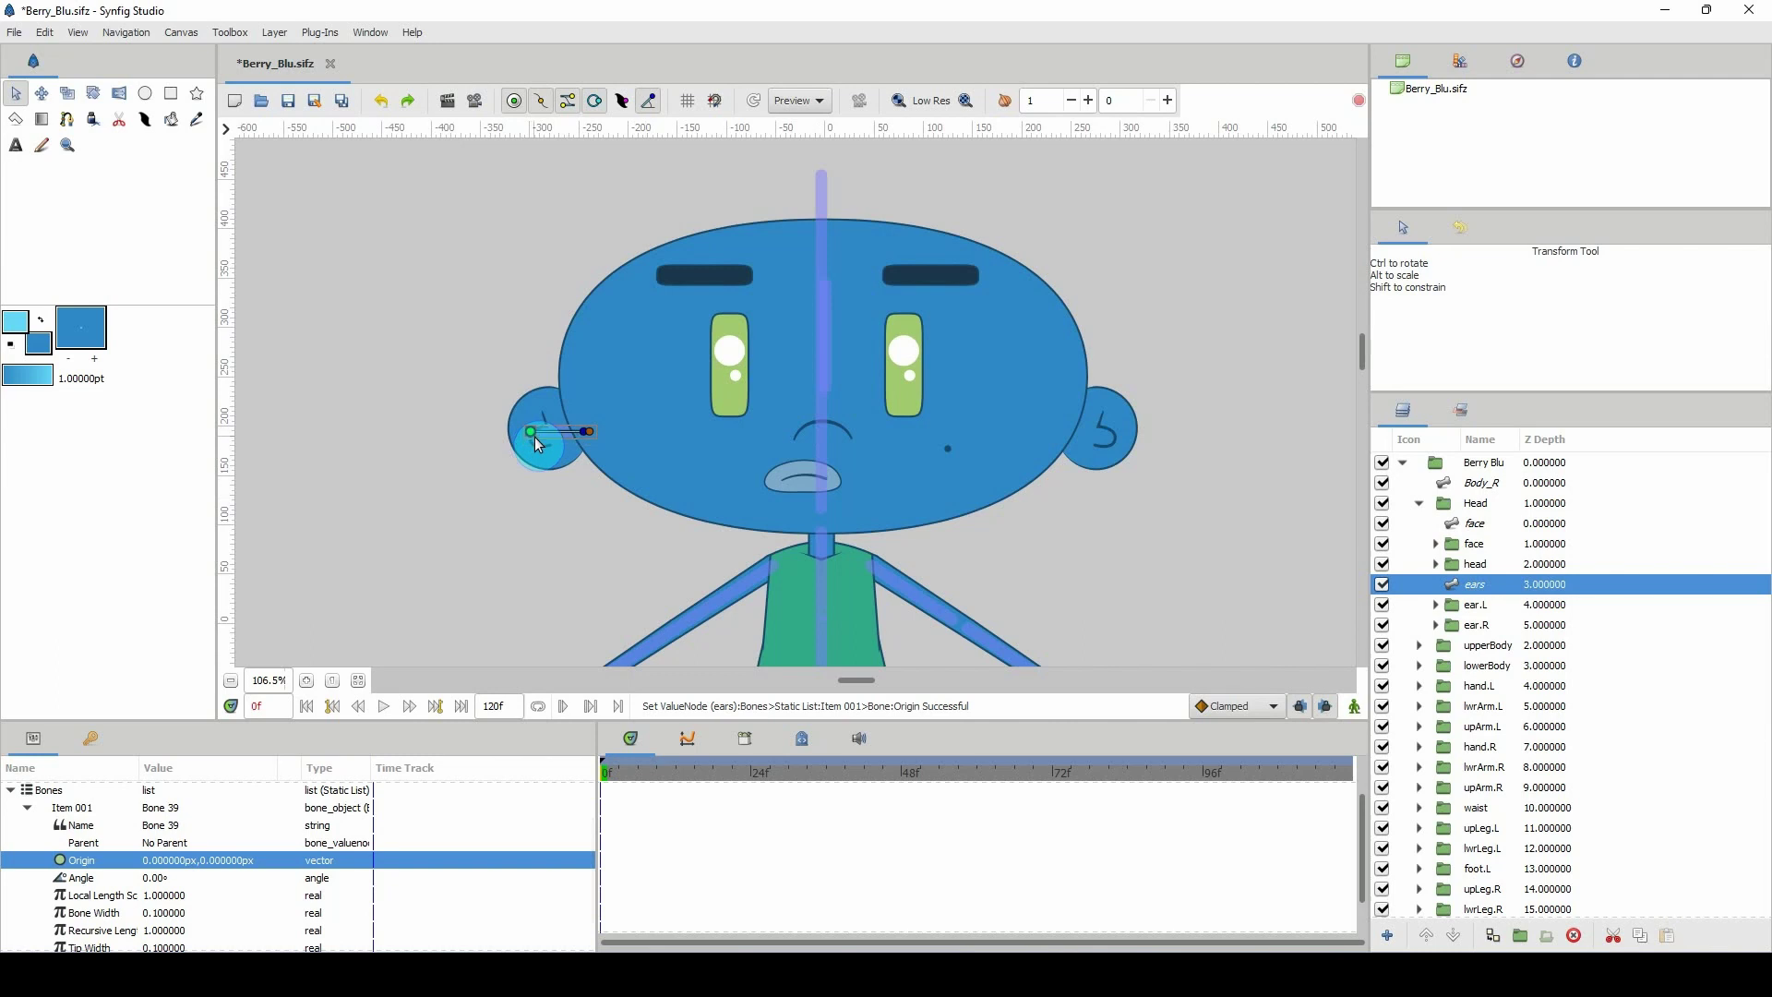
pyautogui.rightClick(537, 447)
pyautogui.click(617, 499)
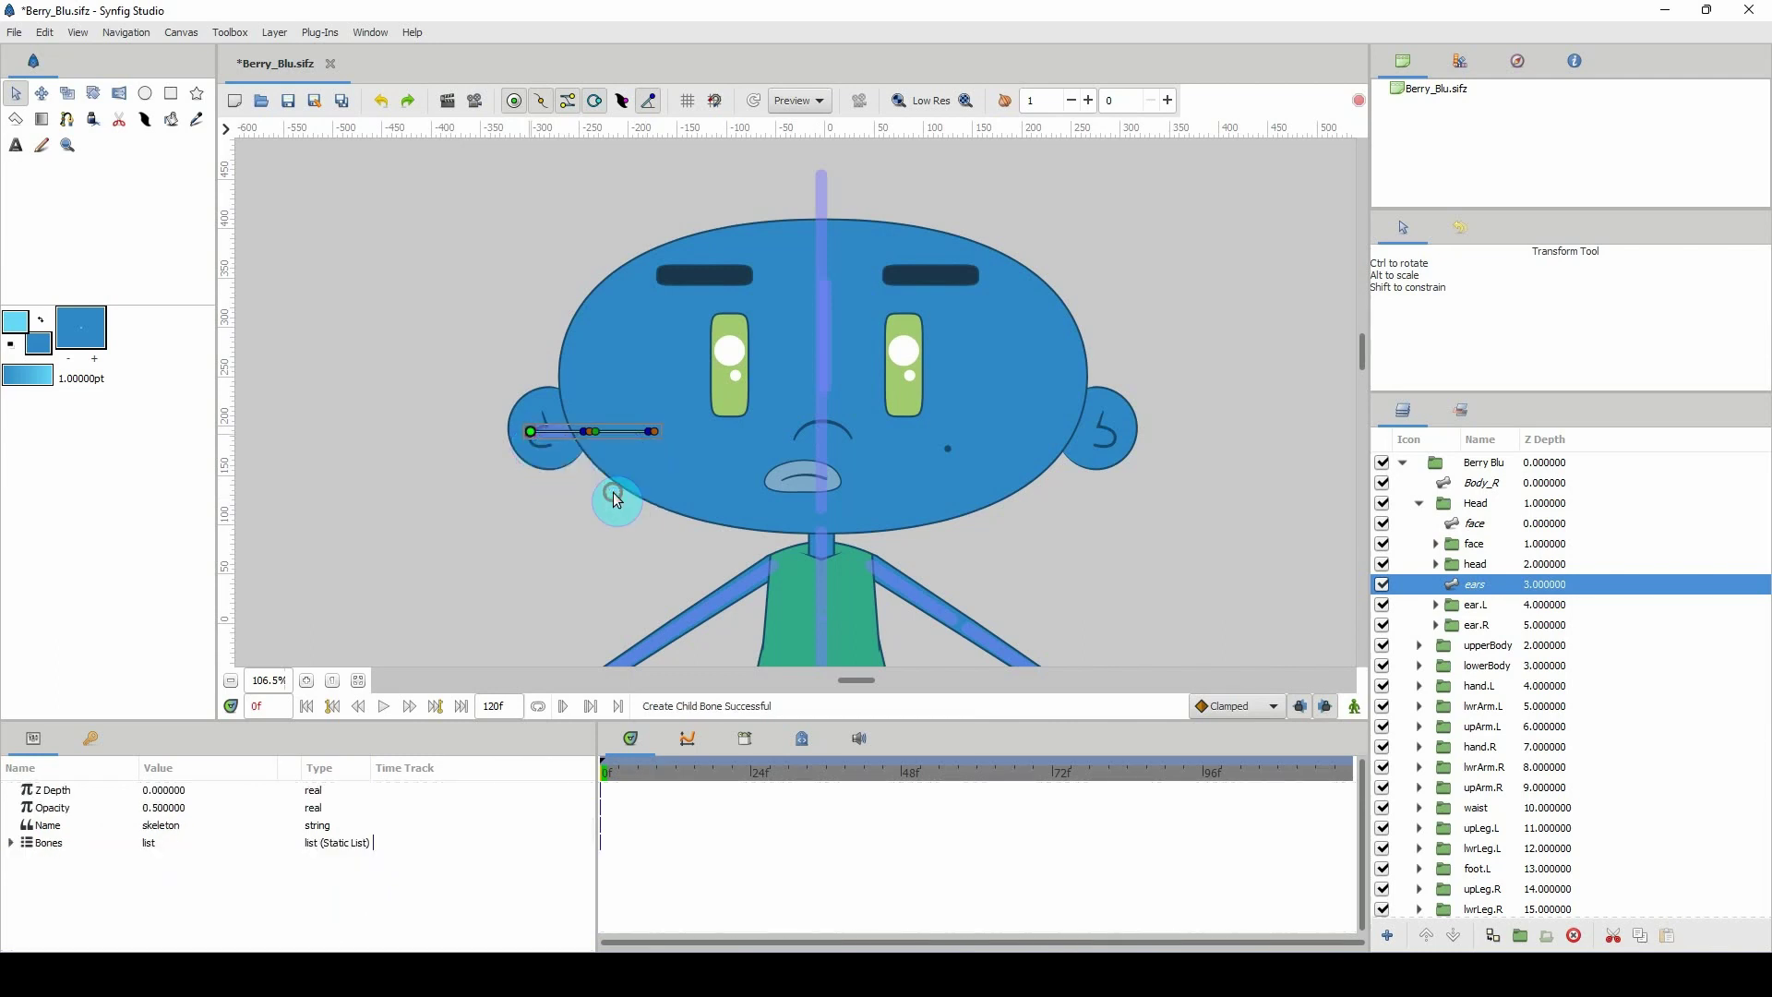
pyautogui.moveTo(595, 438); pyautogui.dragTo(603, 434)
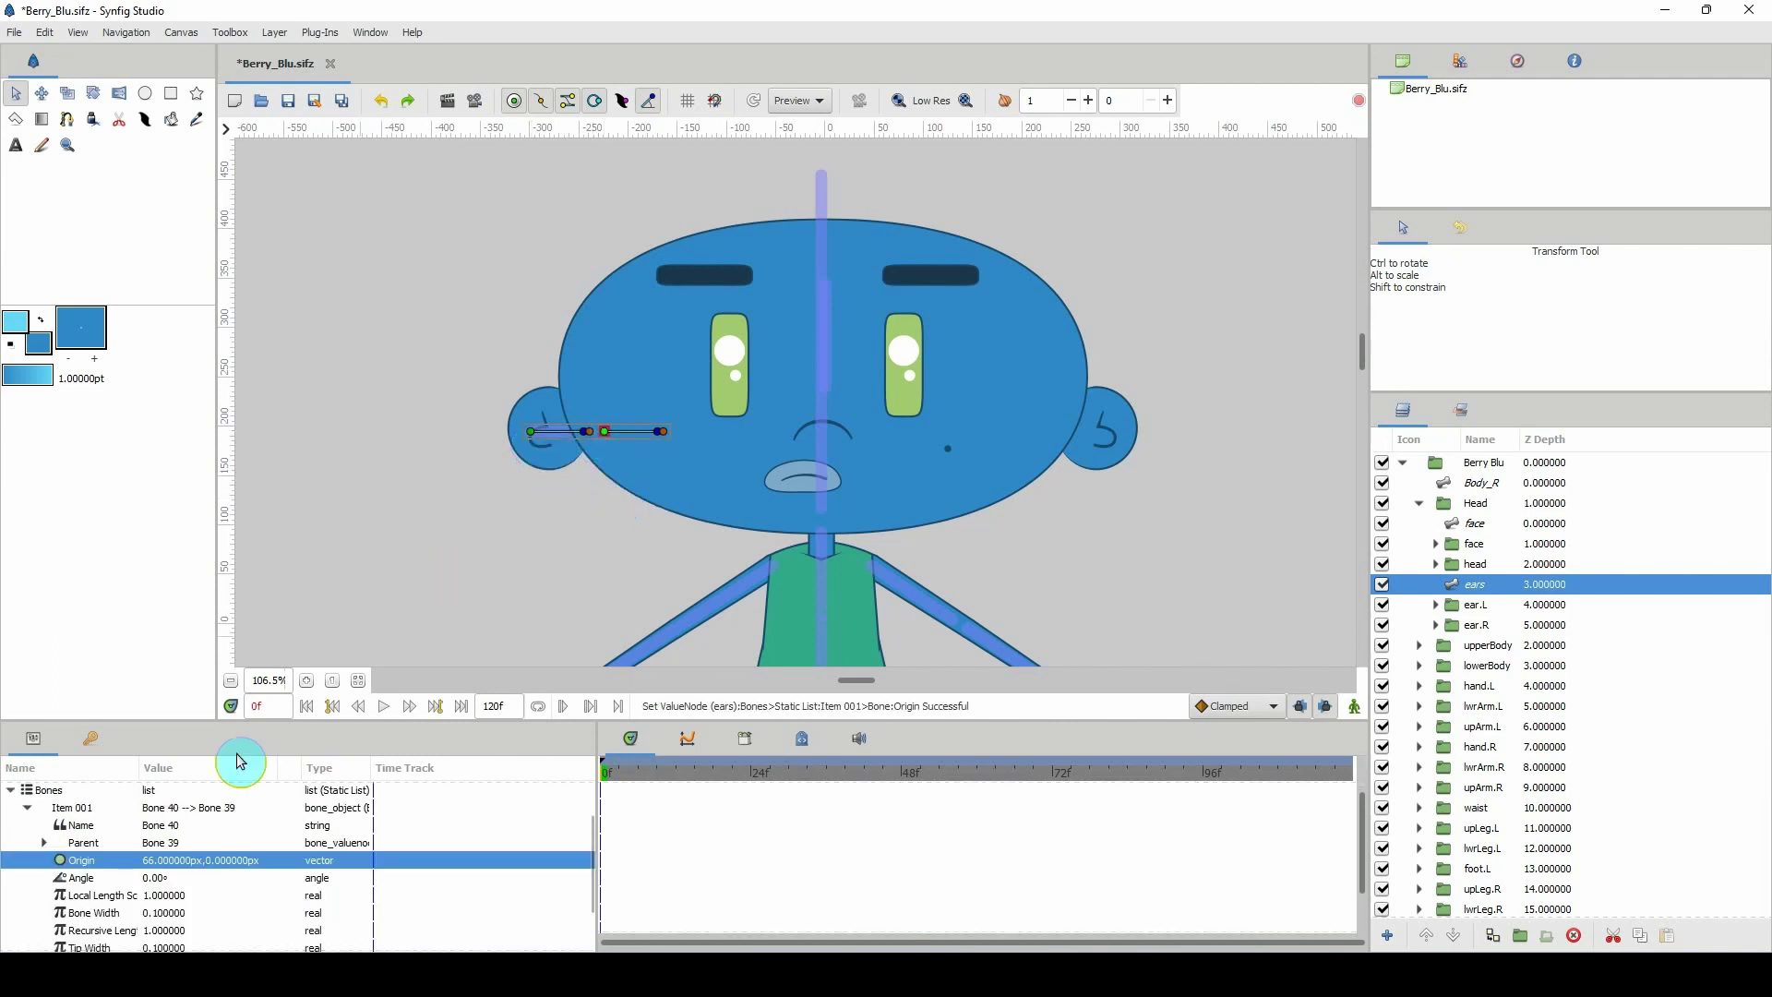
# Set the child bone's parent to No Parent and move it onto the right ear.
pyautogui.click(155, 842)
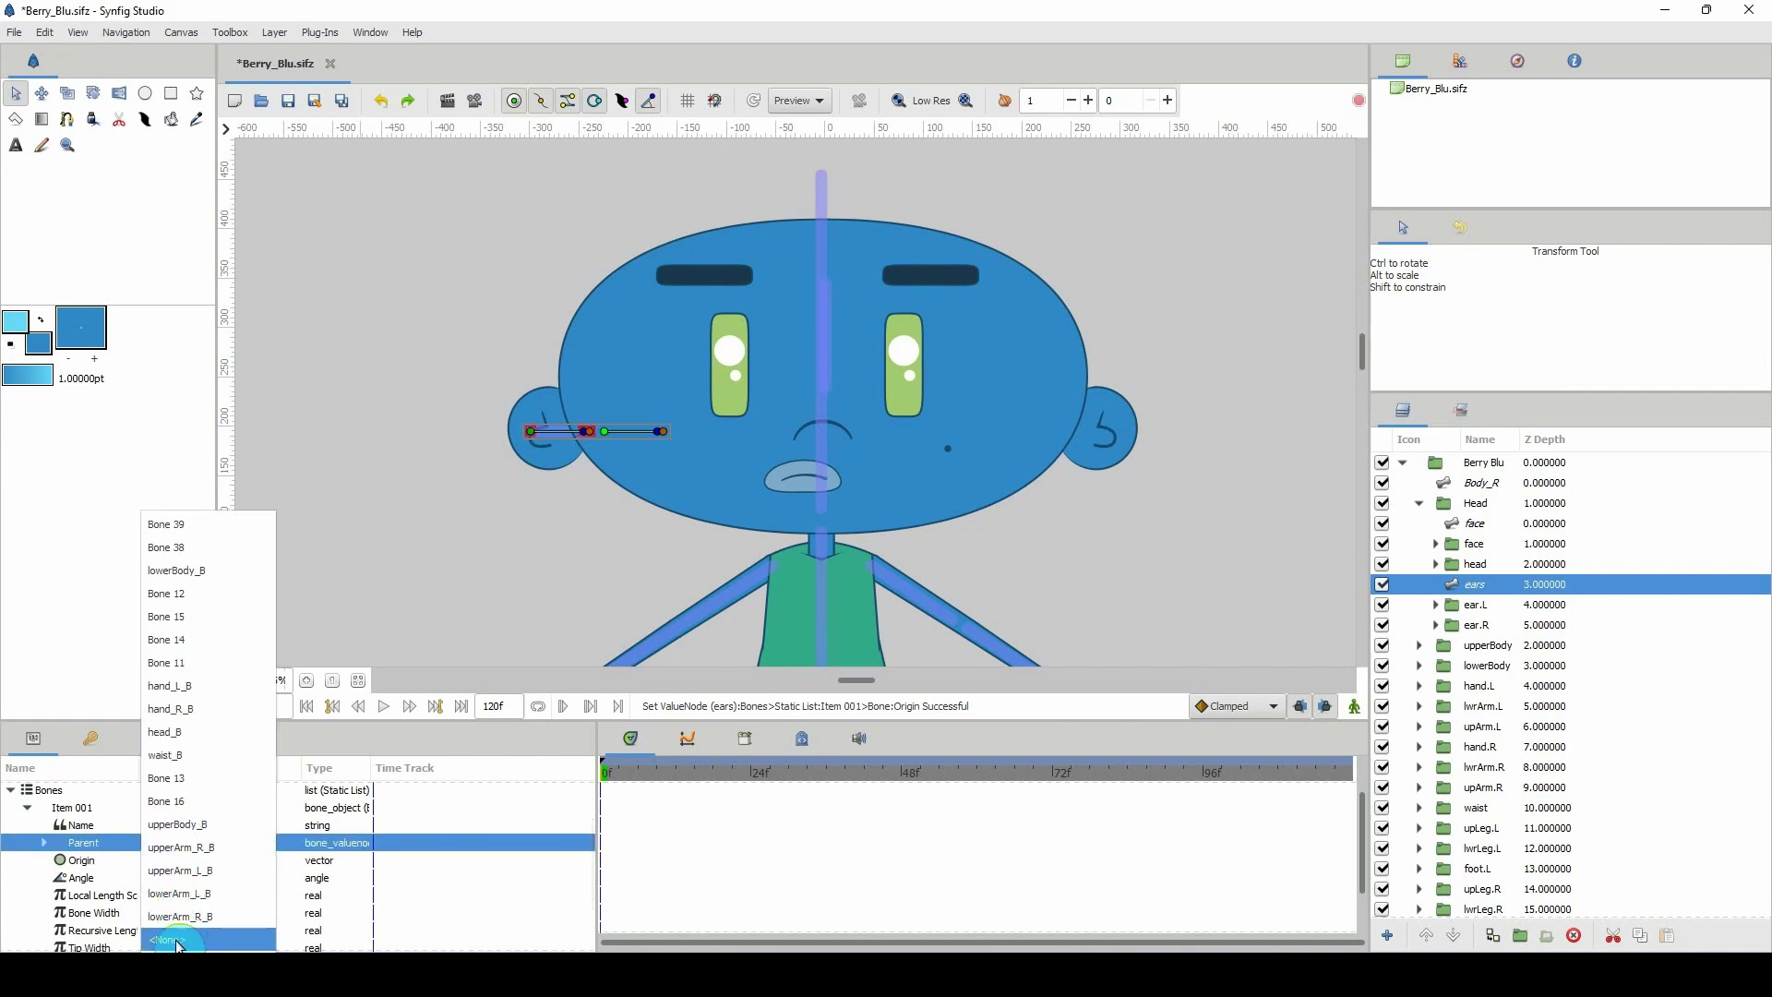
pyautogui.click(180, 921)
pyautogui.click(900, 623)
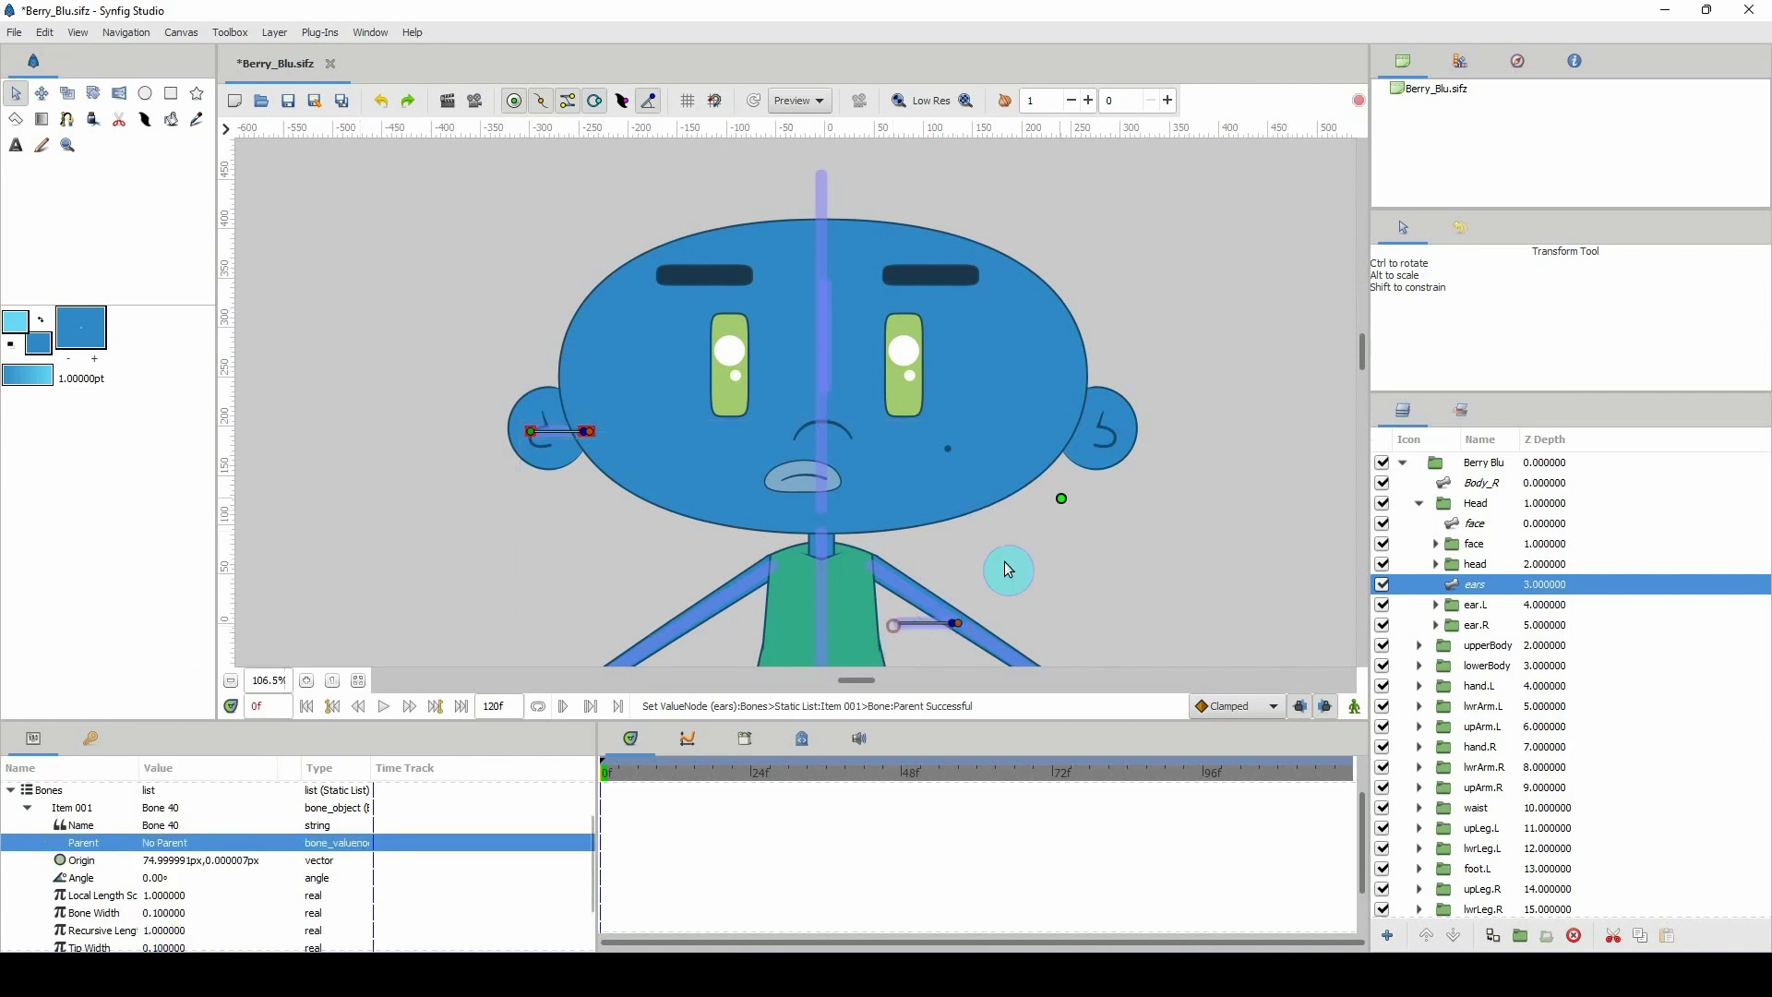
pyautogui.moveTo(1094, 429); pyautogui.dragTo(1092, 430)
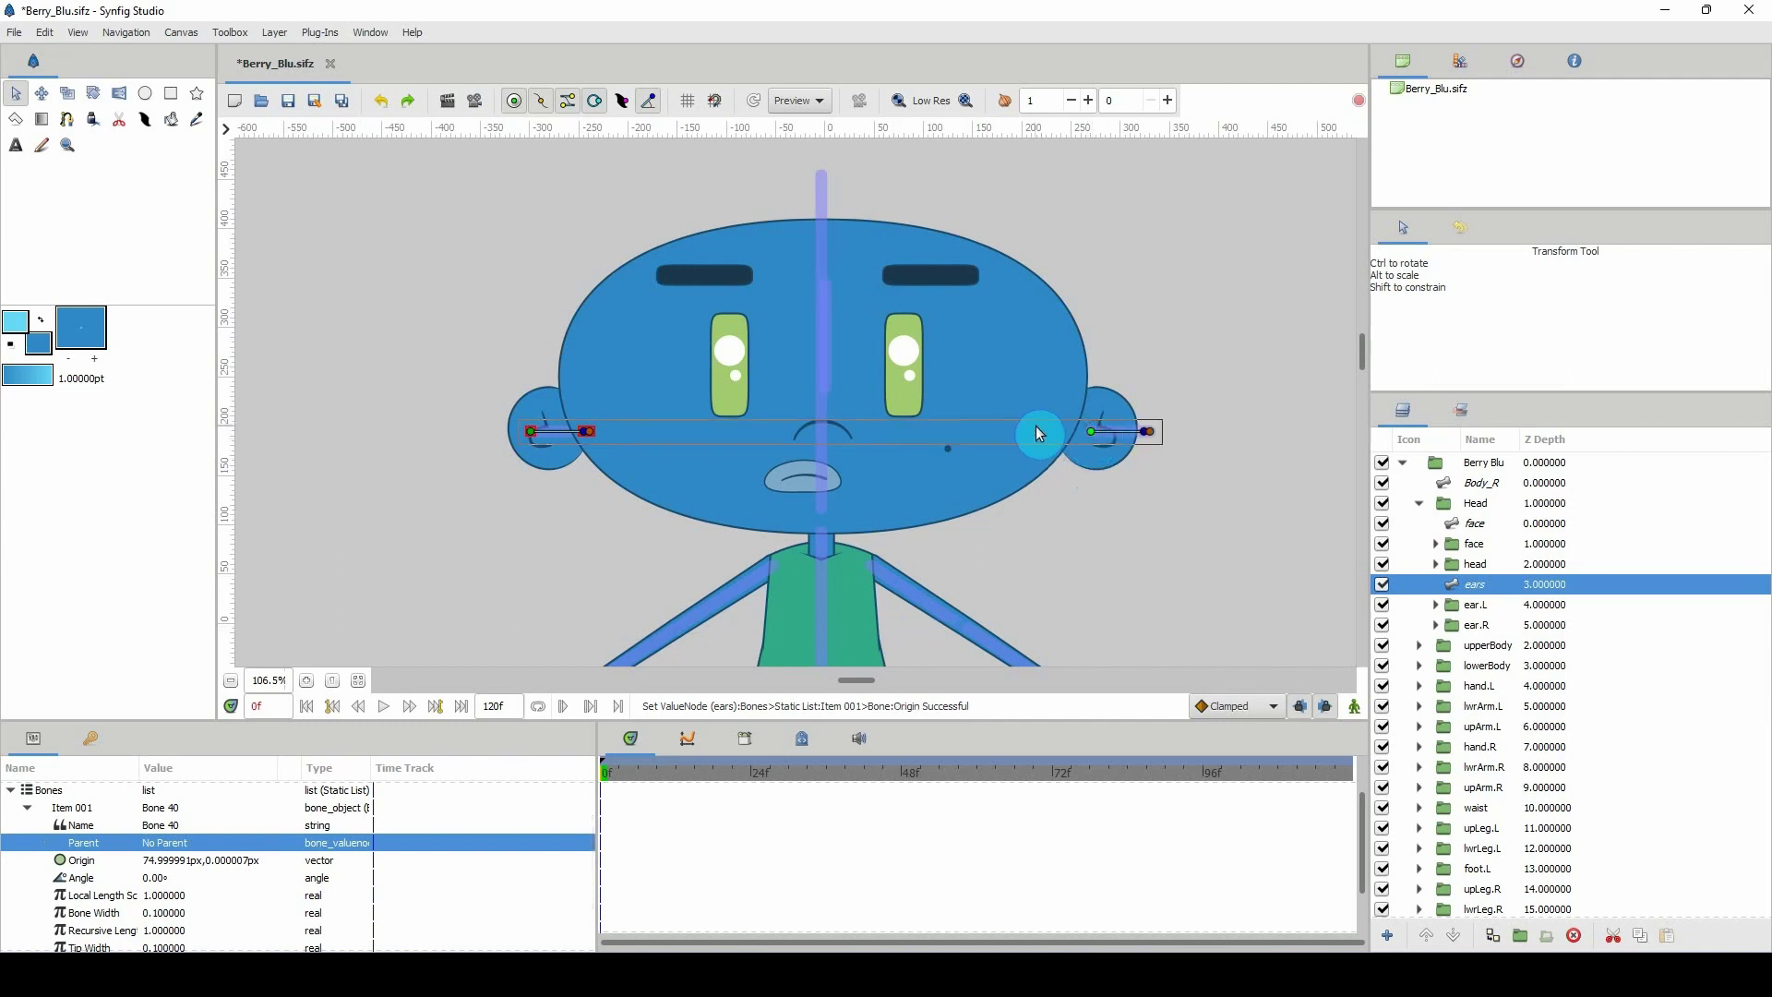
pyautogui.click(545, 432)
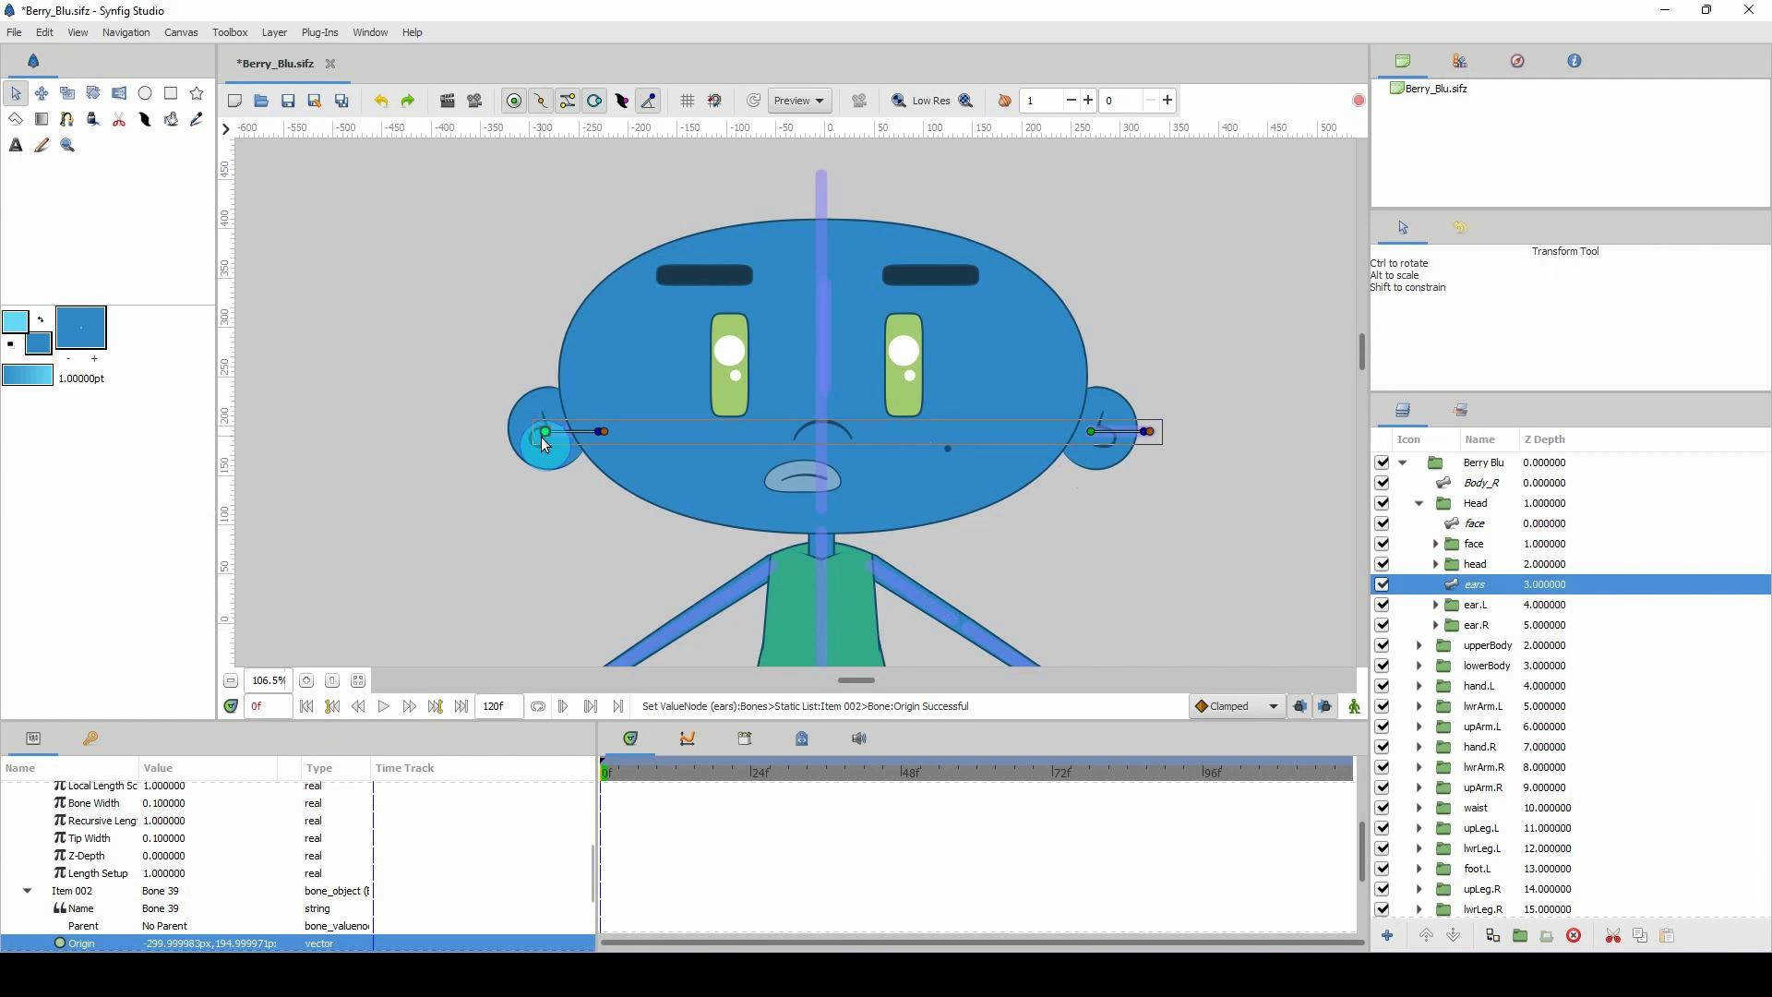
pyautogui.click(1099, 432)
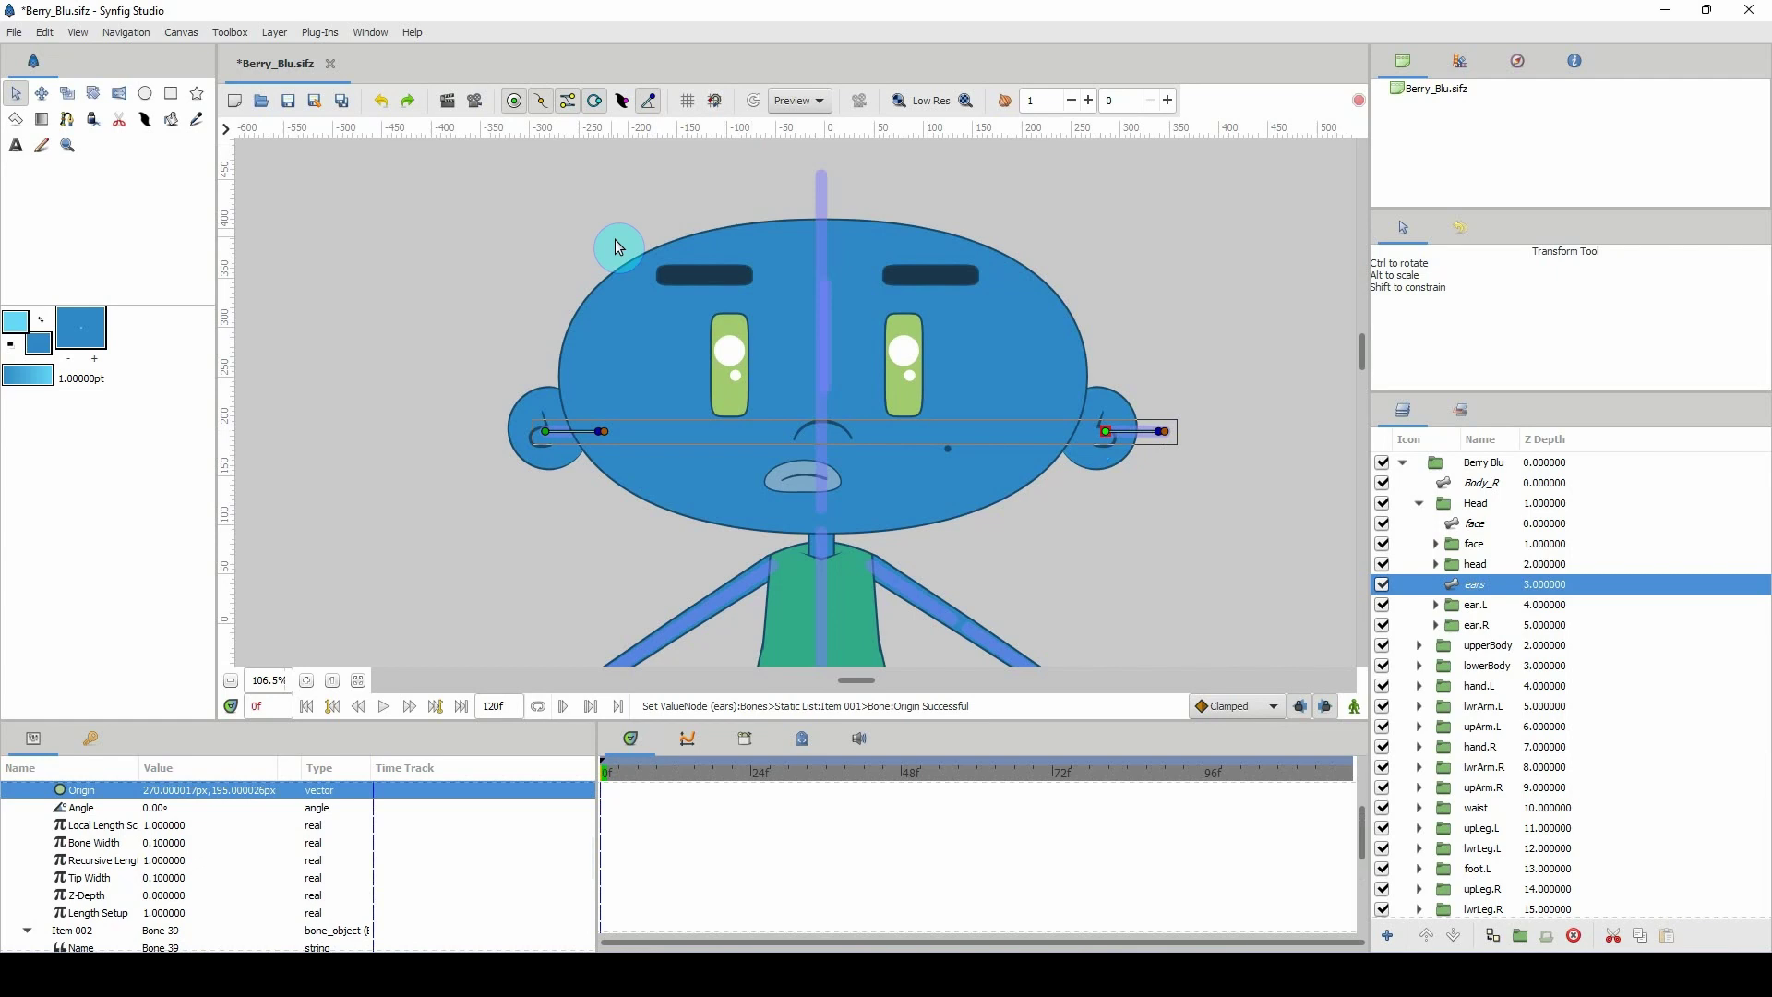
# Set both ear bones in the ears skeleton to a 90° angle so they point straight up.
pyautogui.click(558, 439)
pyautogui.scroll(-2, 237, 878)
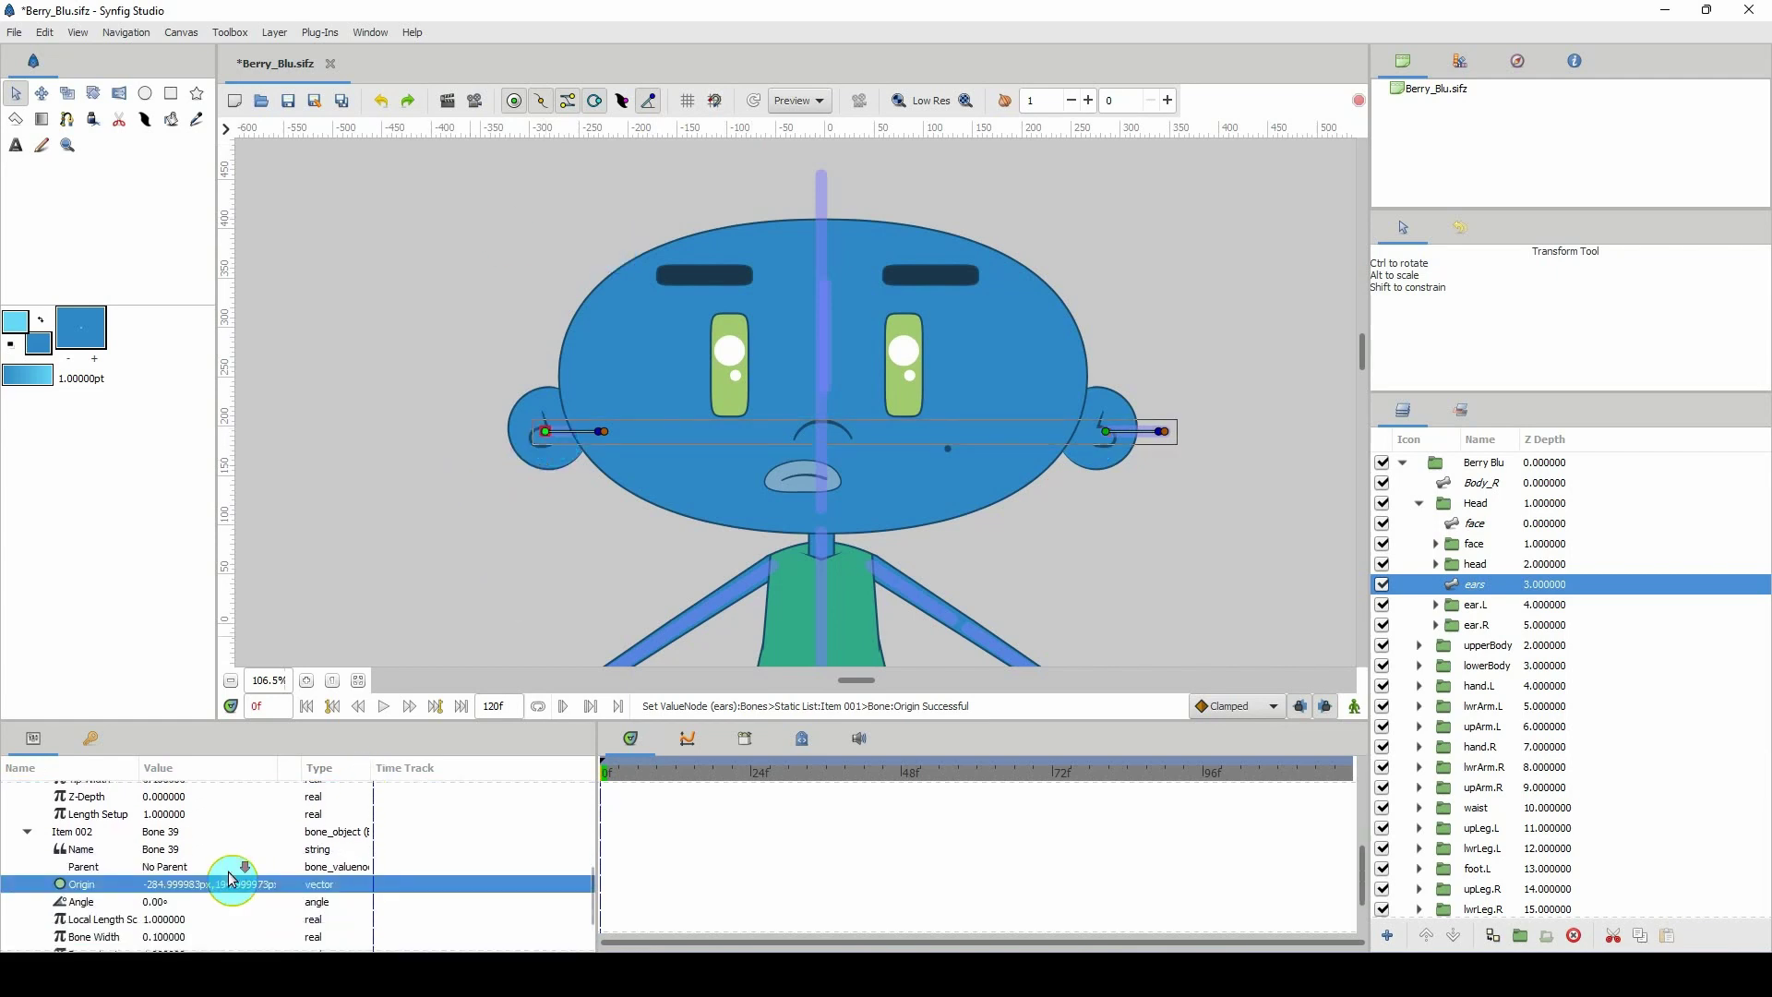
pyautogui.click(153, 902)
pyautogui.write('90')
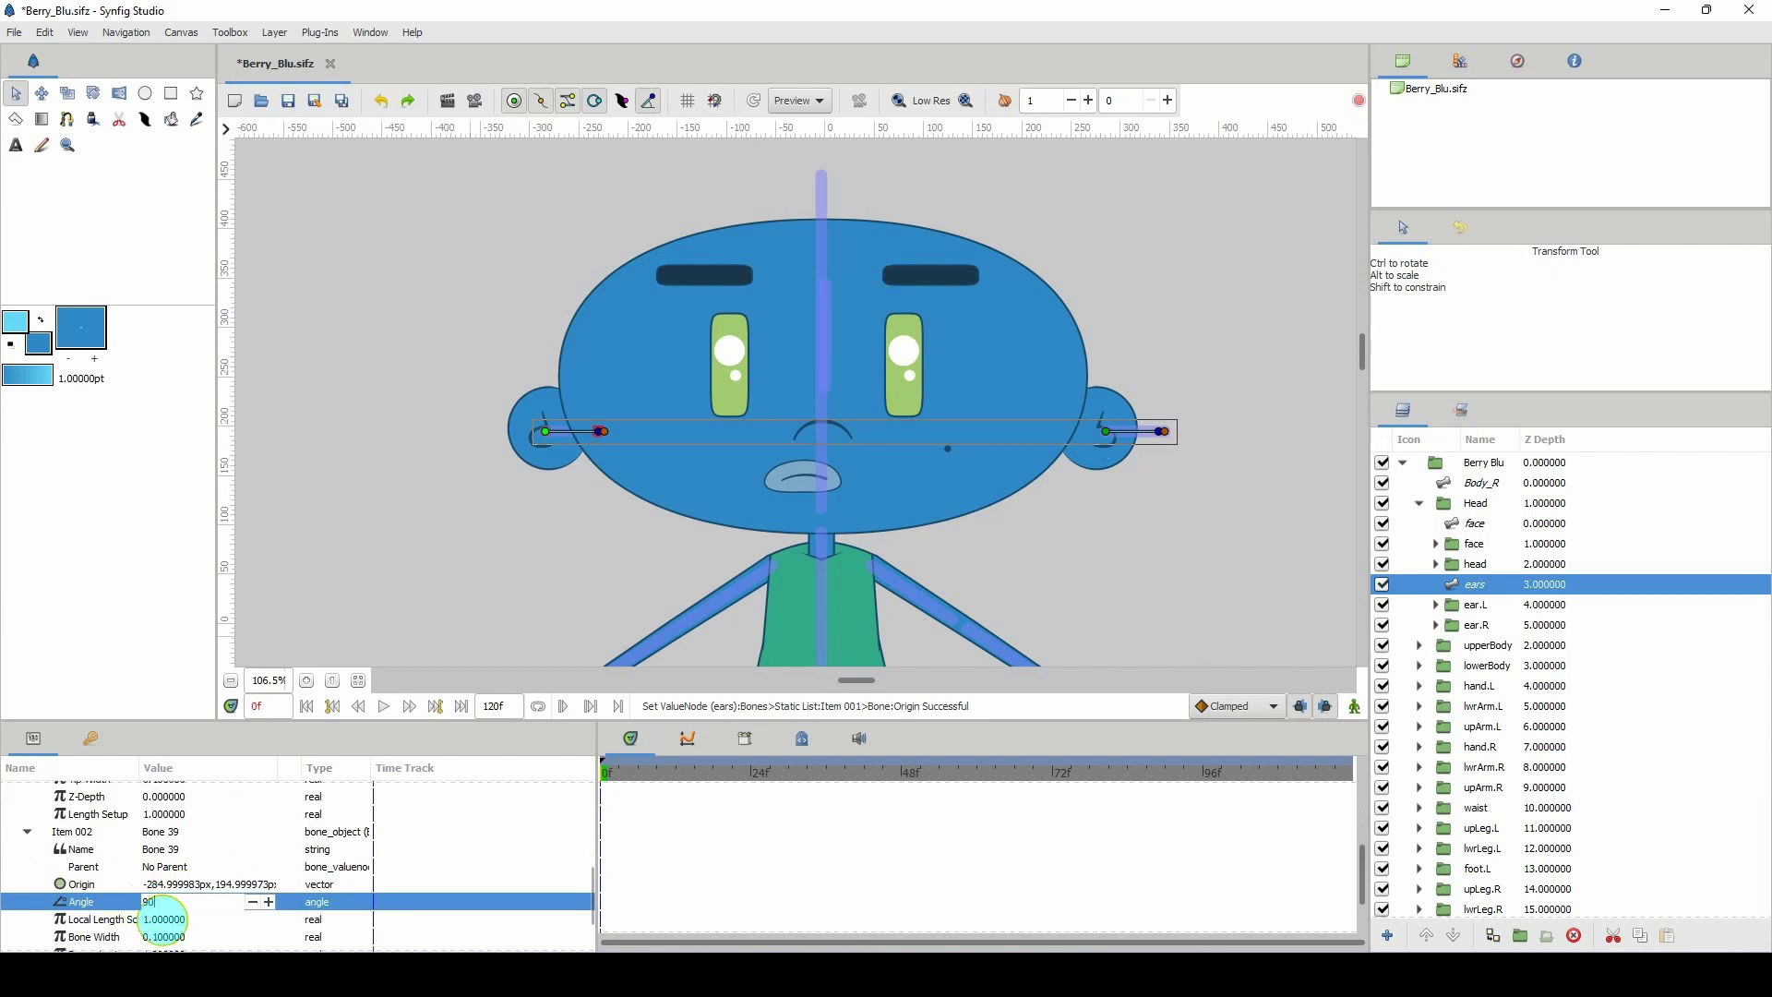
pyautogui.press('Return')
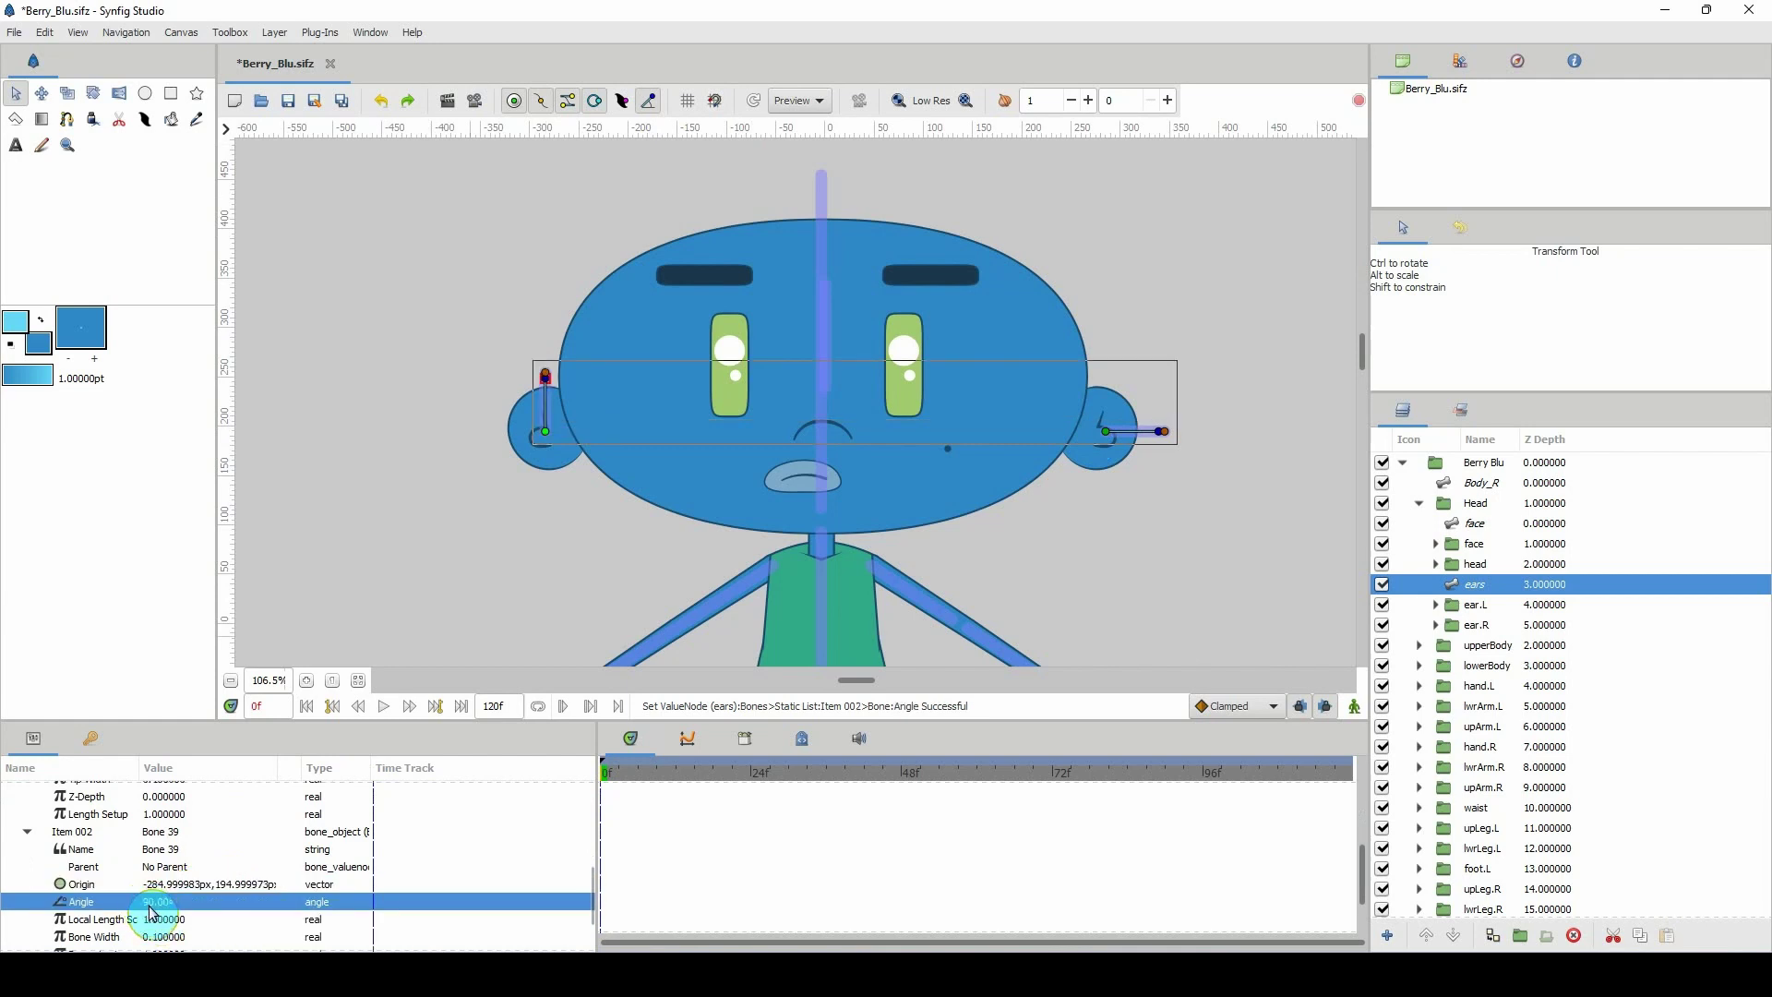
pyautogui.click(1106, 431)
pyautogui.click(154, 808)
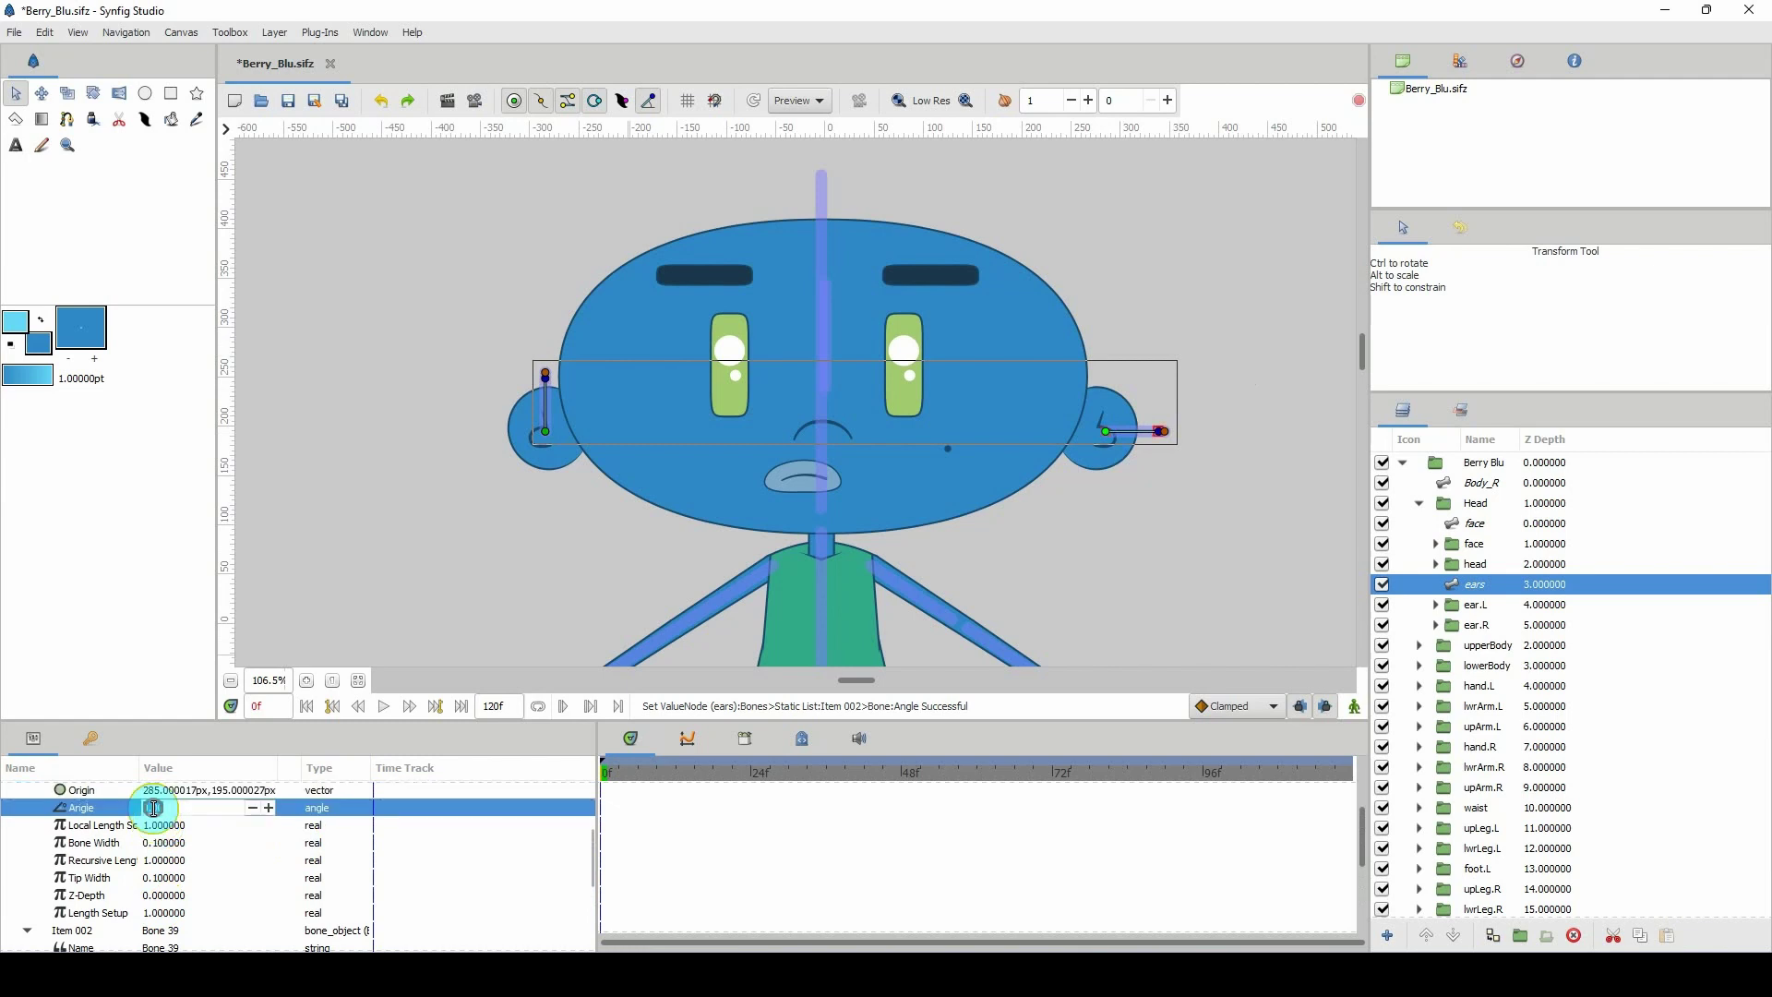
pyautogui.write('90')
pyautogui.press('Return')
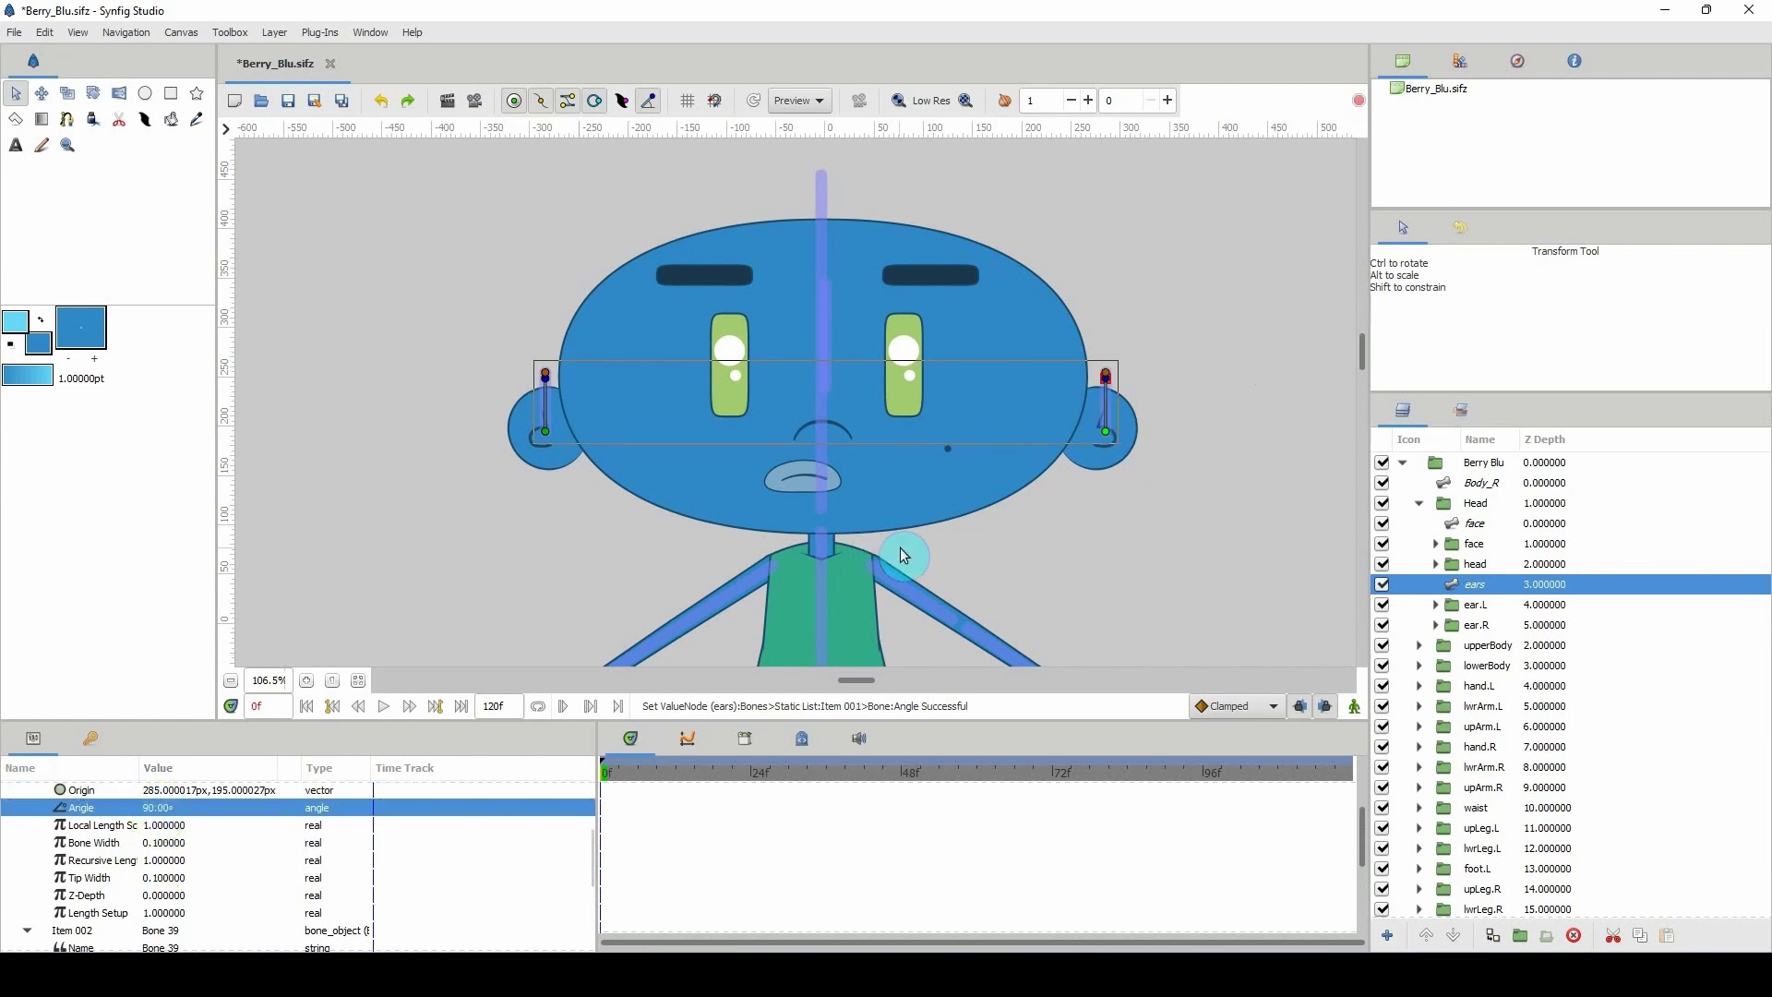
# Link the ear.L group to its ear bone with the ears skeleton selected.
pyautogui.click(1462, 607)
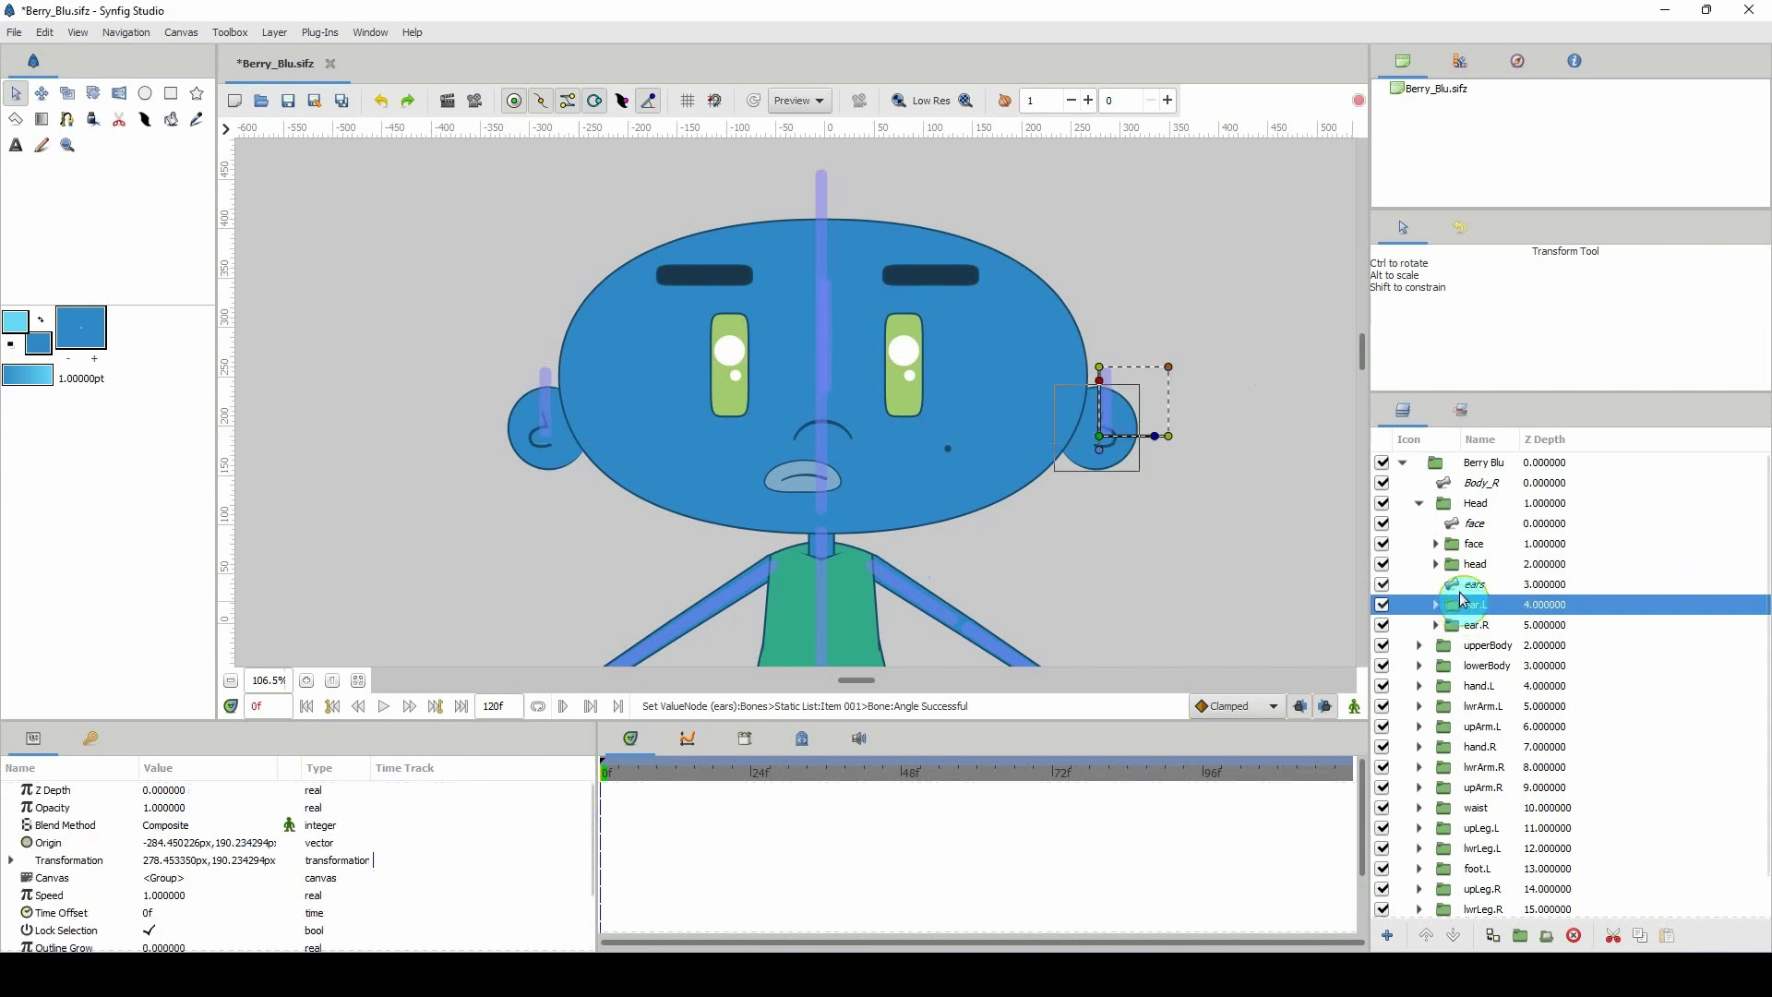
pyautogui.keyDown('ctrl'); pyautogui.click(1451, 585); pyautogui.keyUp('ctrl')
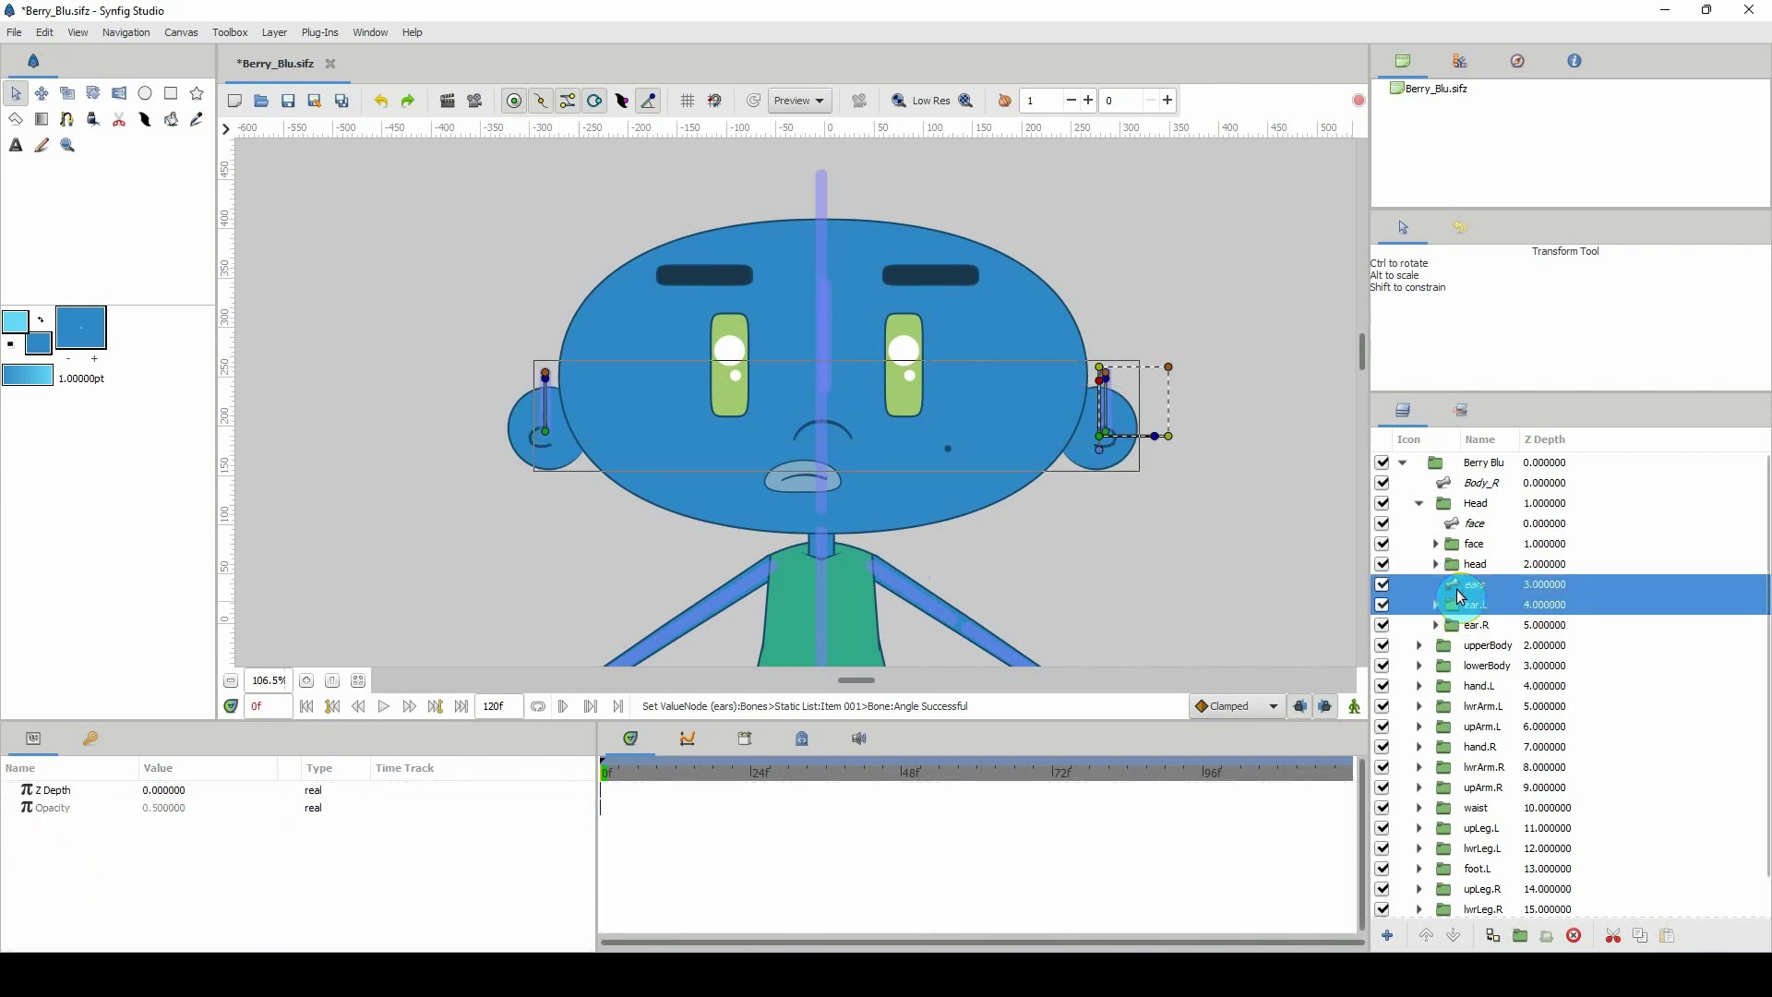
pyautogui.click(1121, 442)
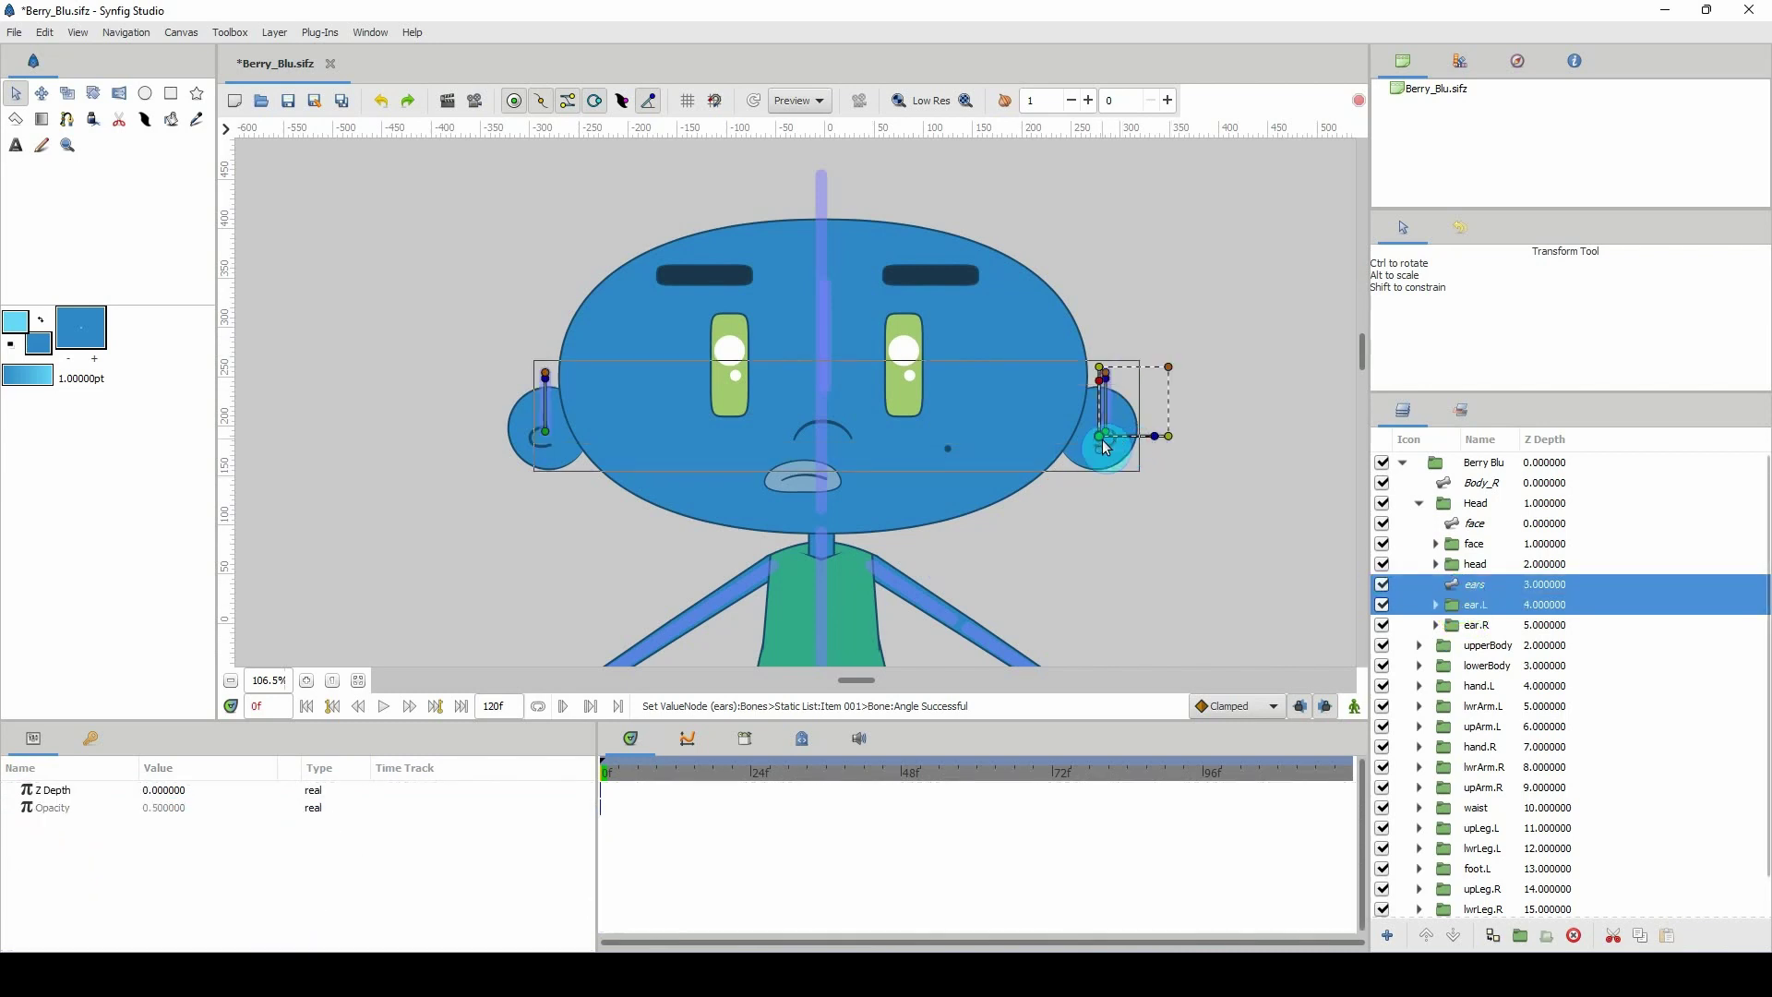
pyautogui.click(1474, 606)
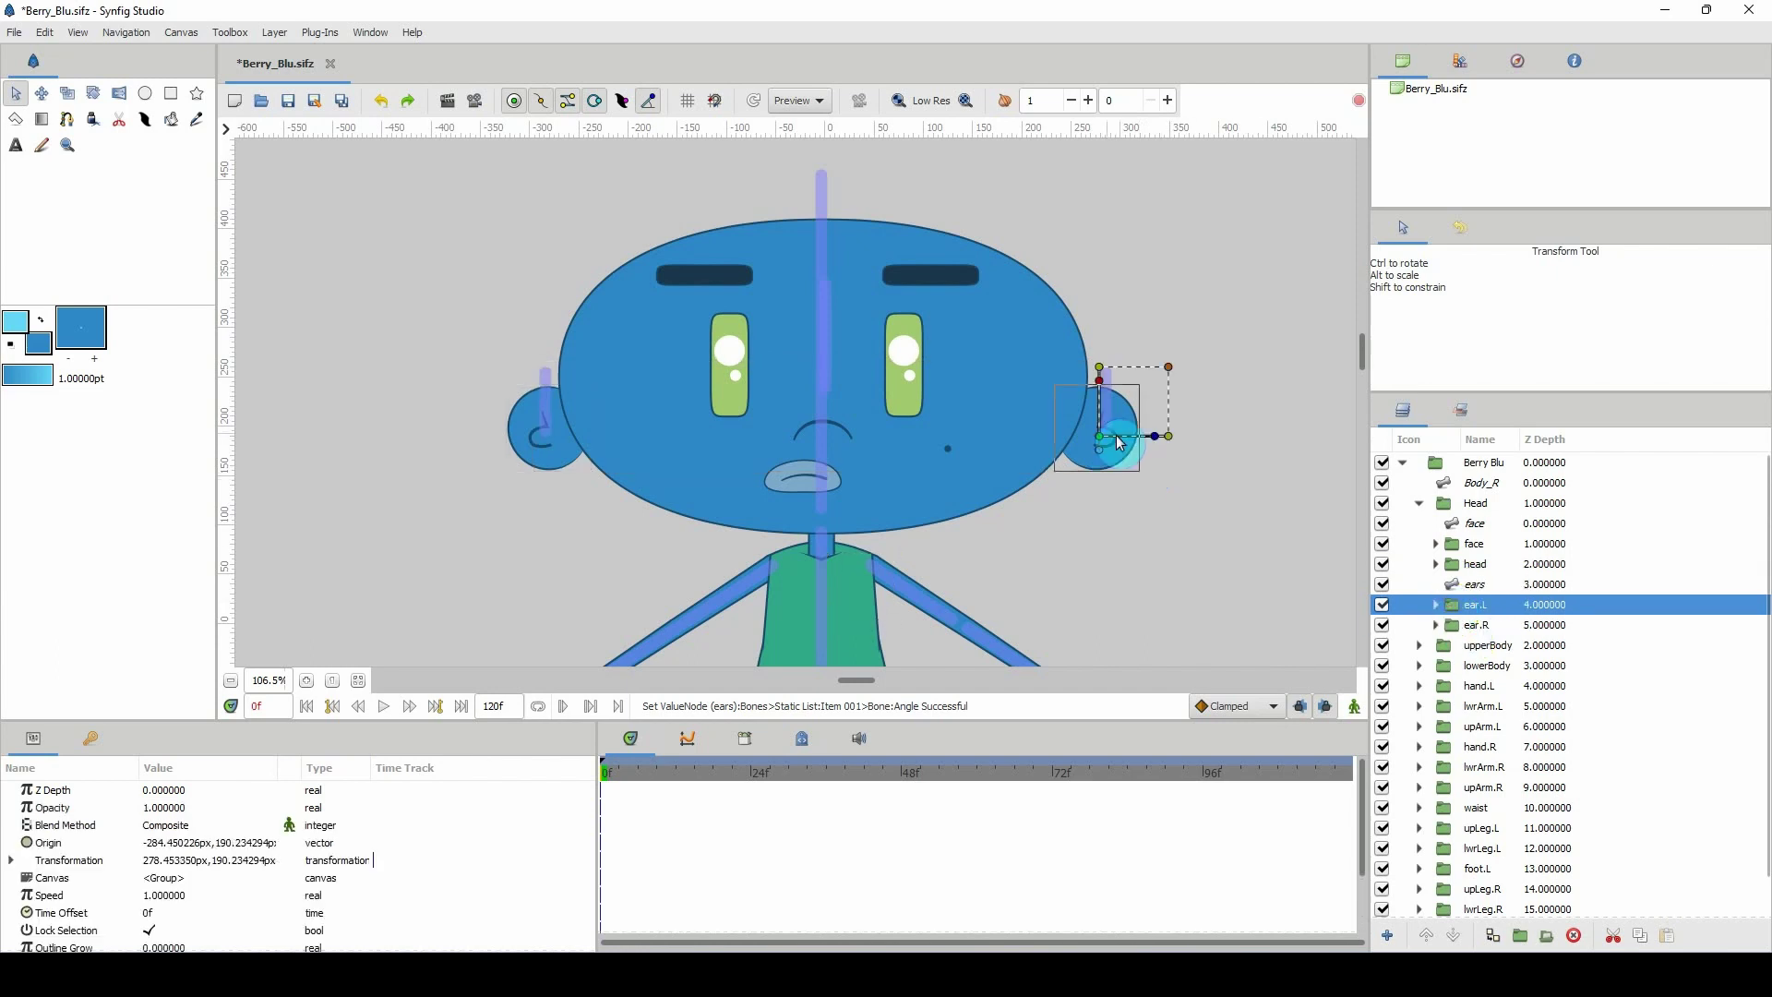
pyautogui.click(1120, 443)
pyautogui.keyDown('ctrl'); pyautogui.click(1475, 587); pyautogui.keyUp('ctrl')
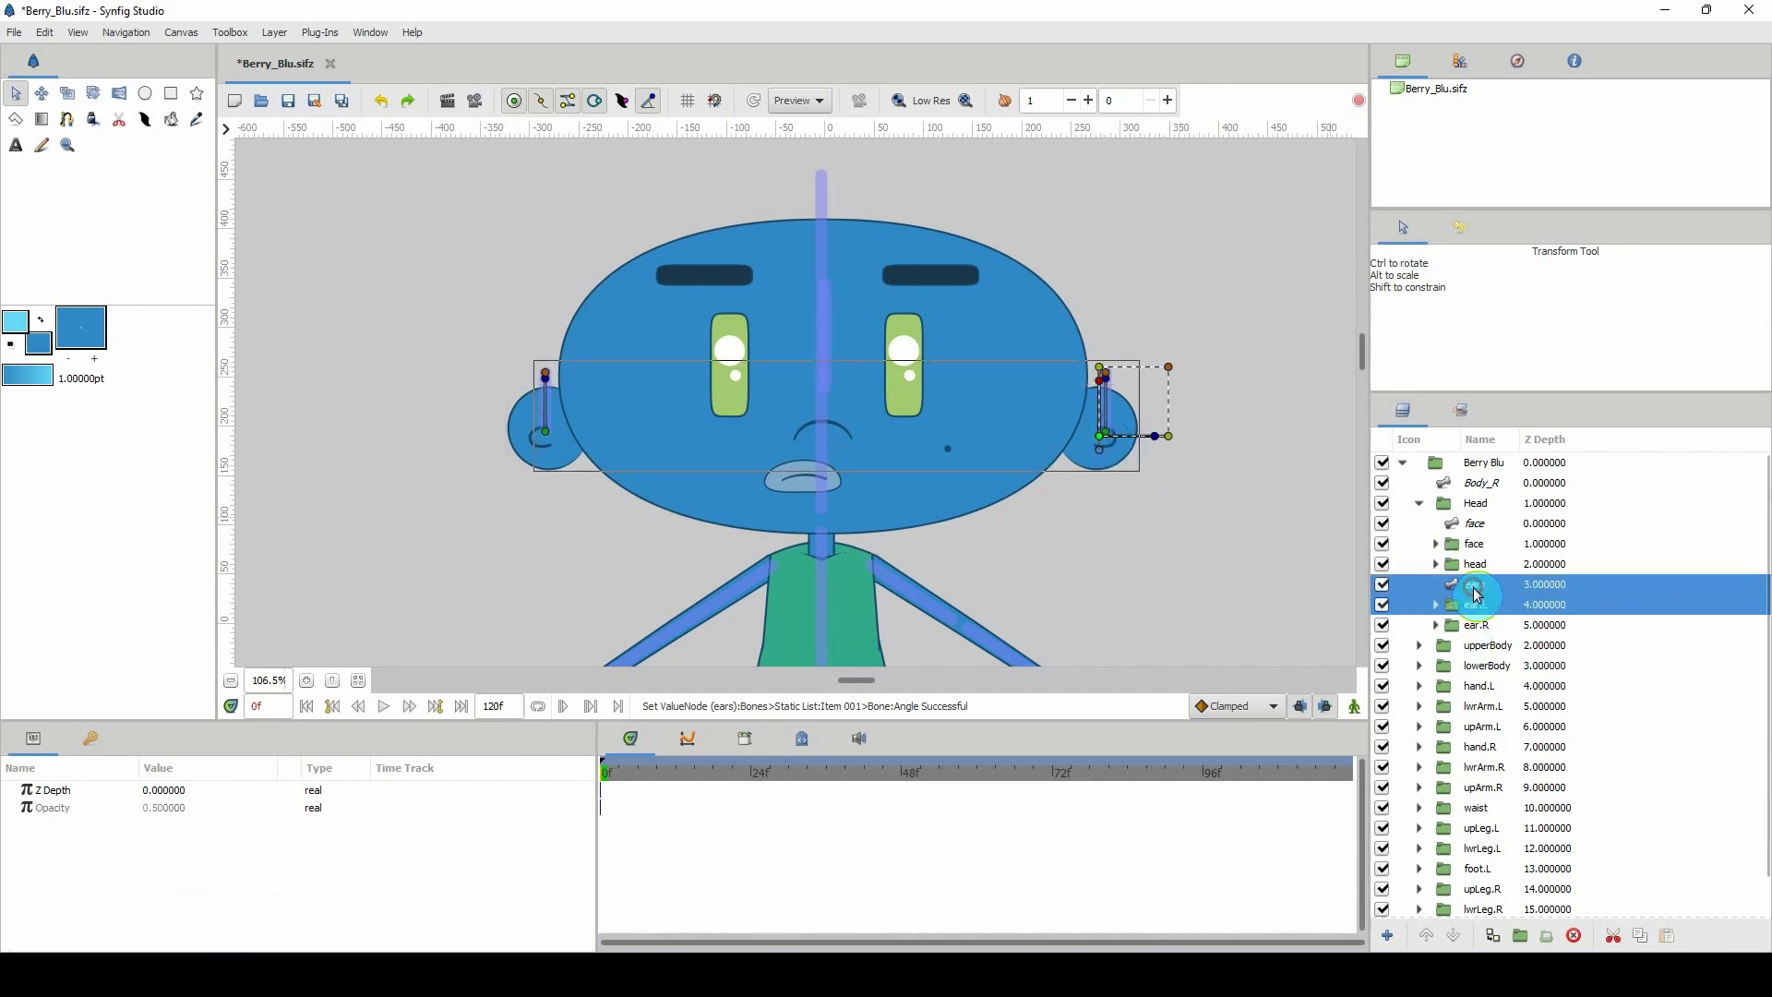
pyautogui.rightClick(1105, 431)
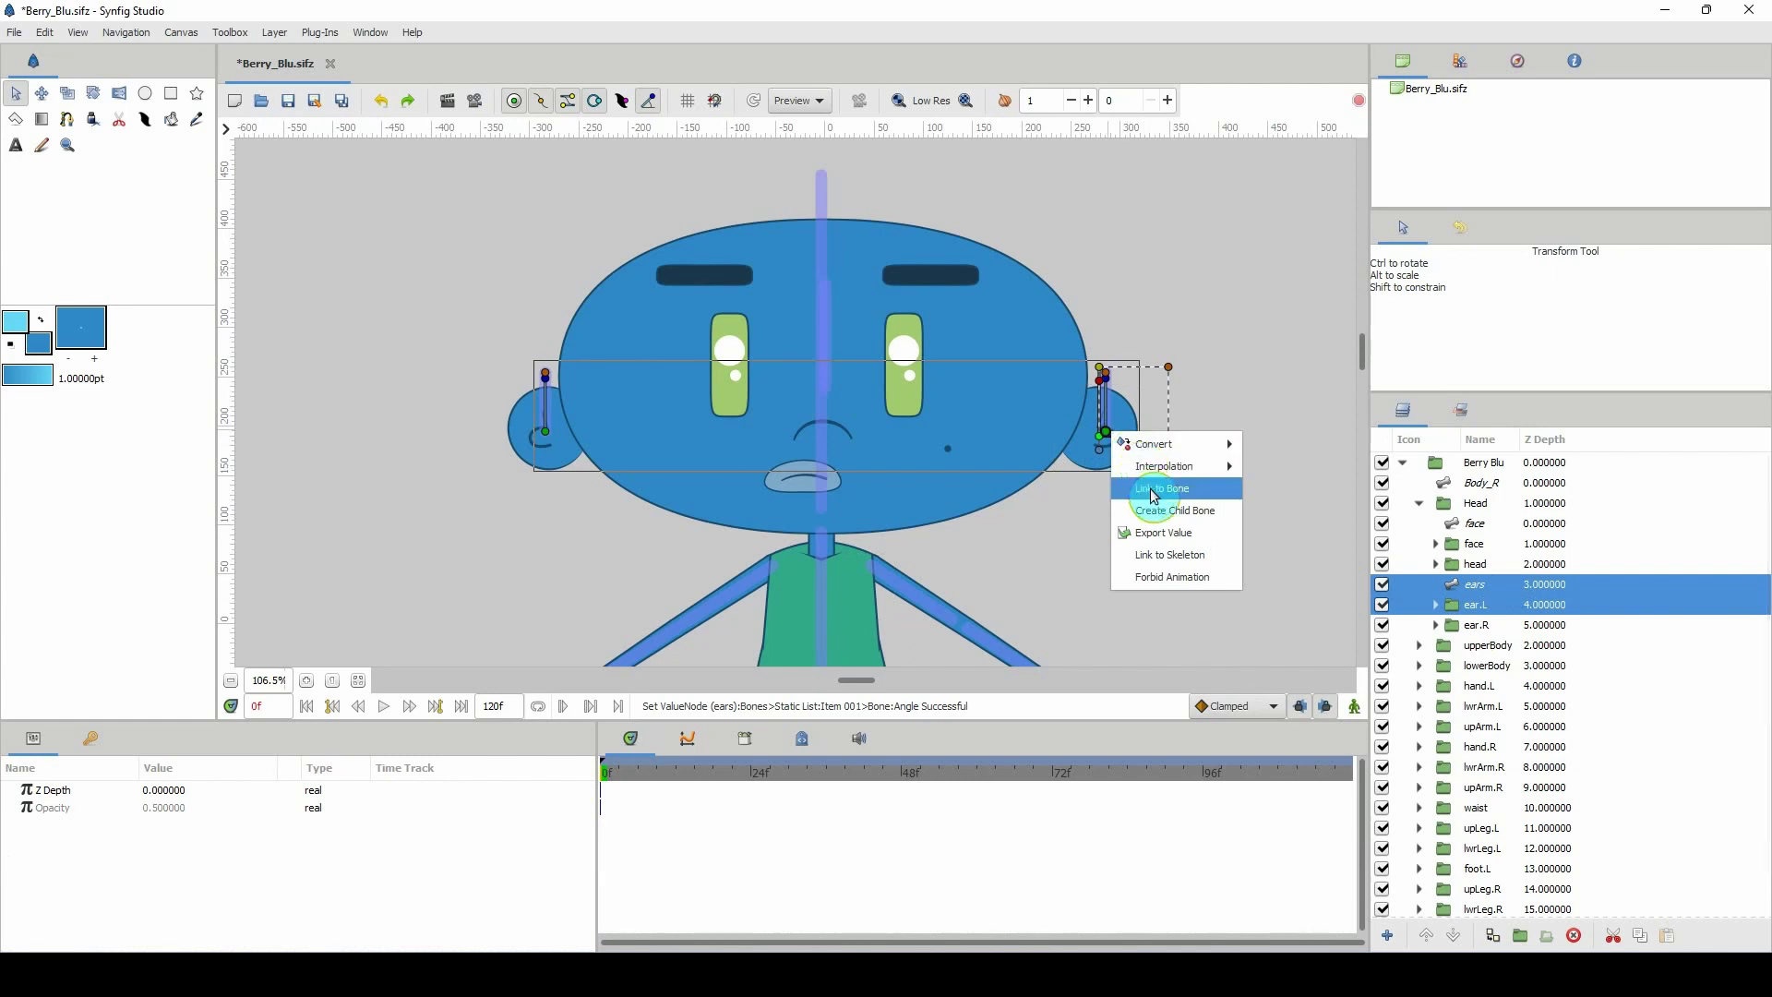
pyautogui.click(1154, 489)
# Link the ear.R group to the other ear bone in the ears skeleton.
pyautogui.click(1463, 643)
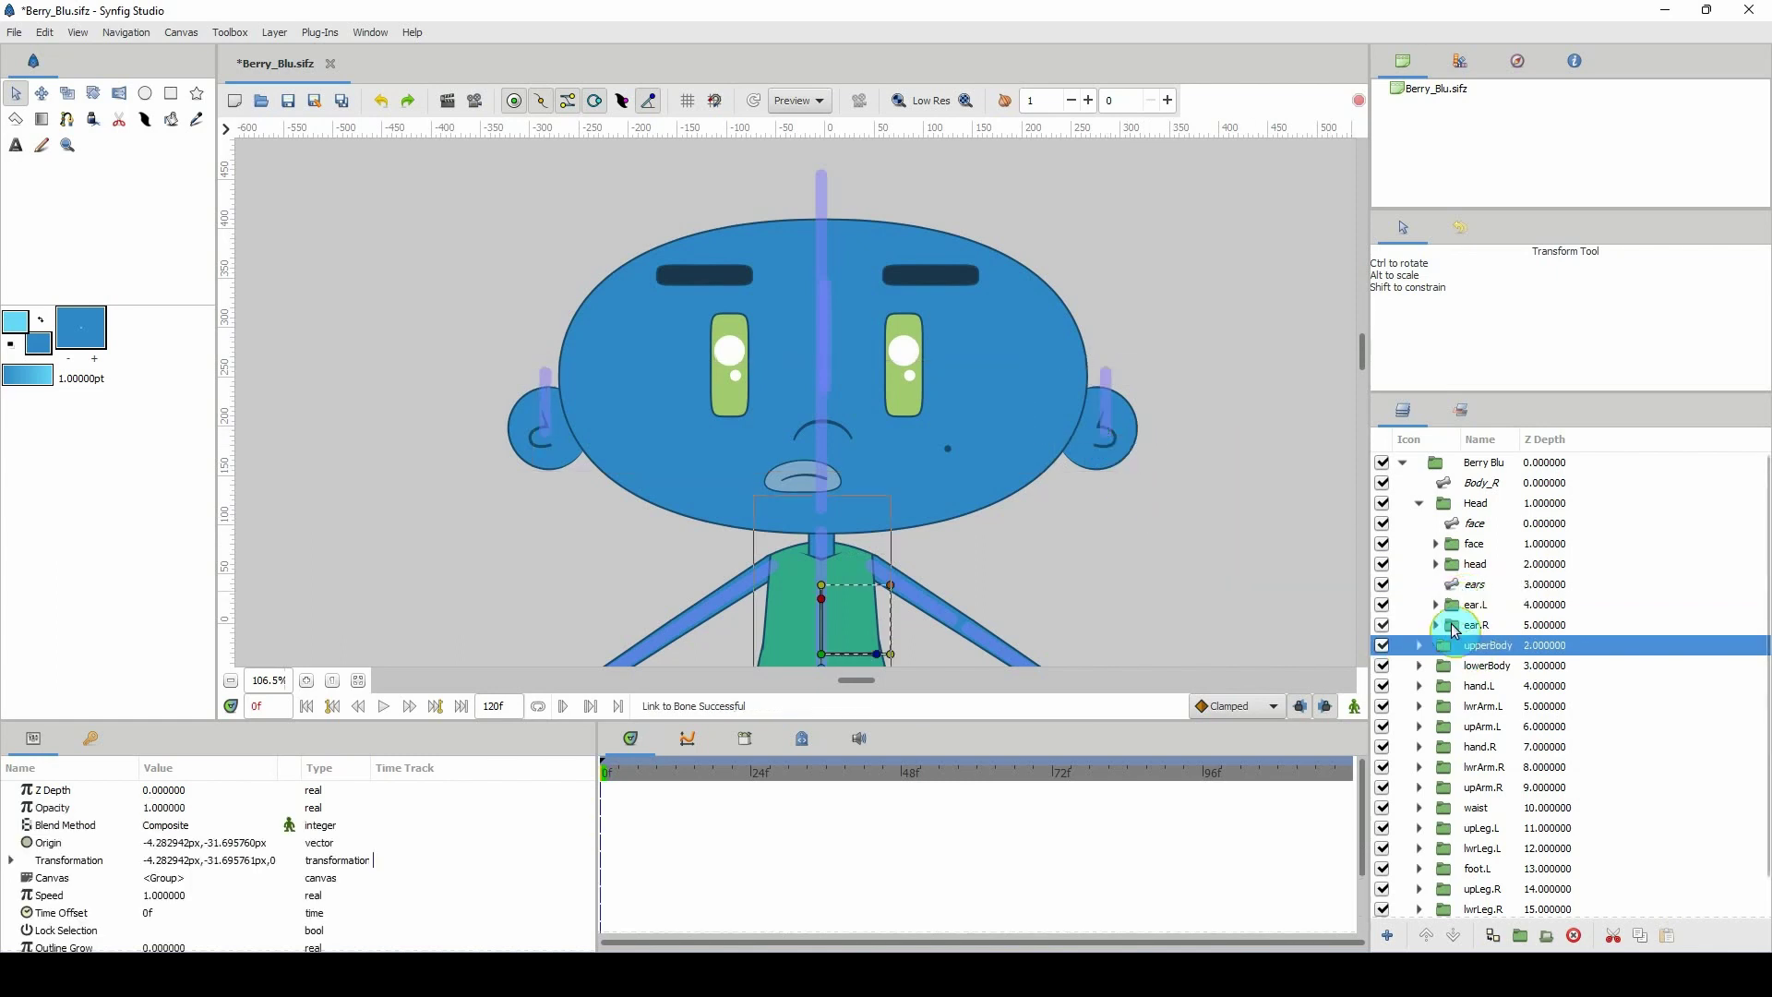
pyautogui.click(1453, 626)
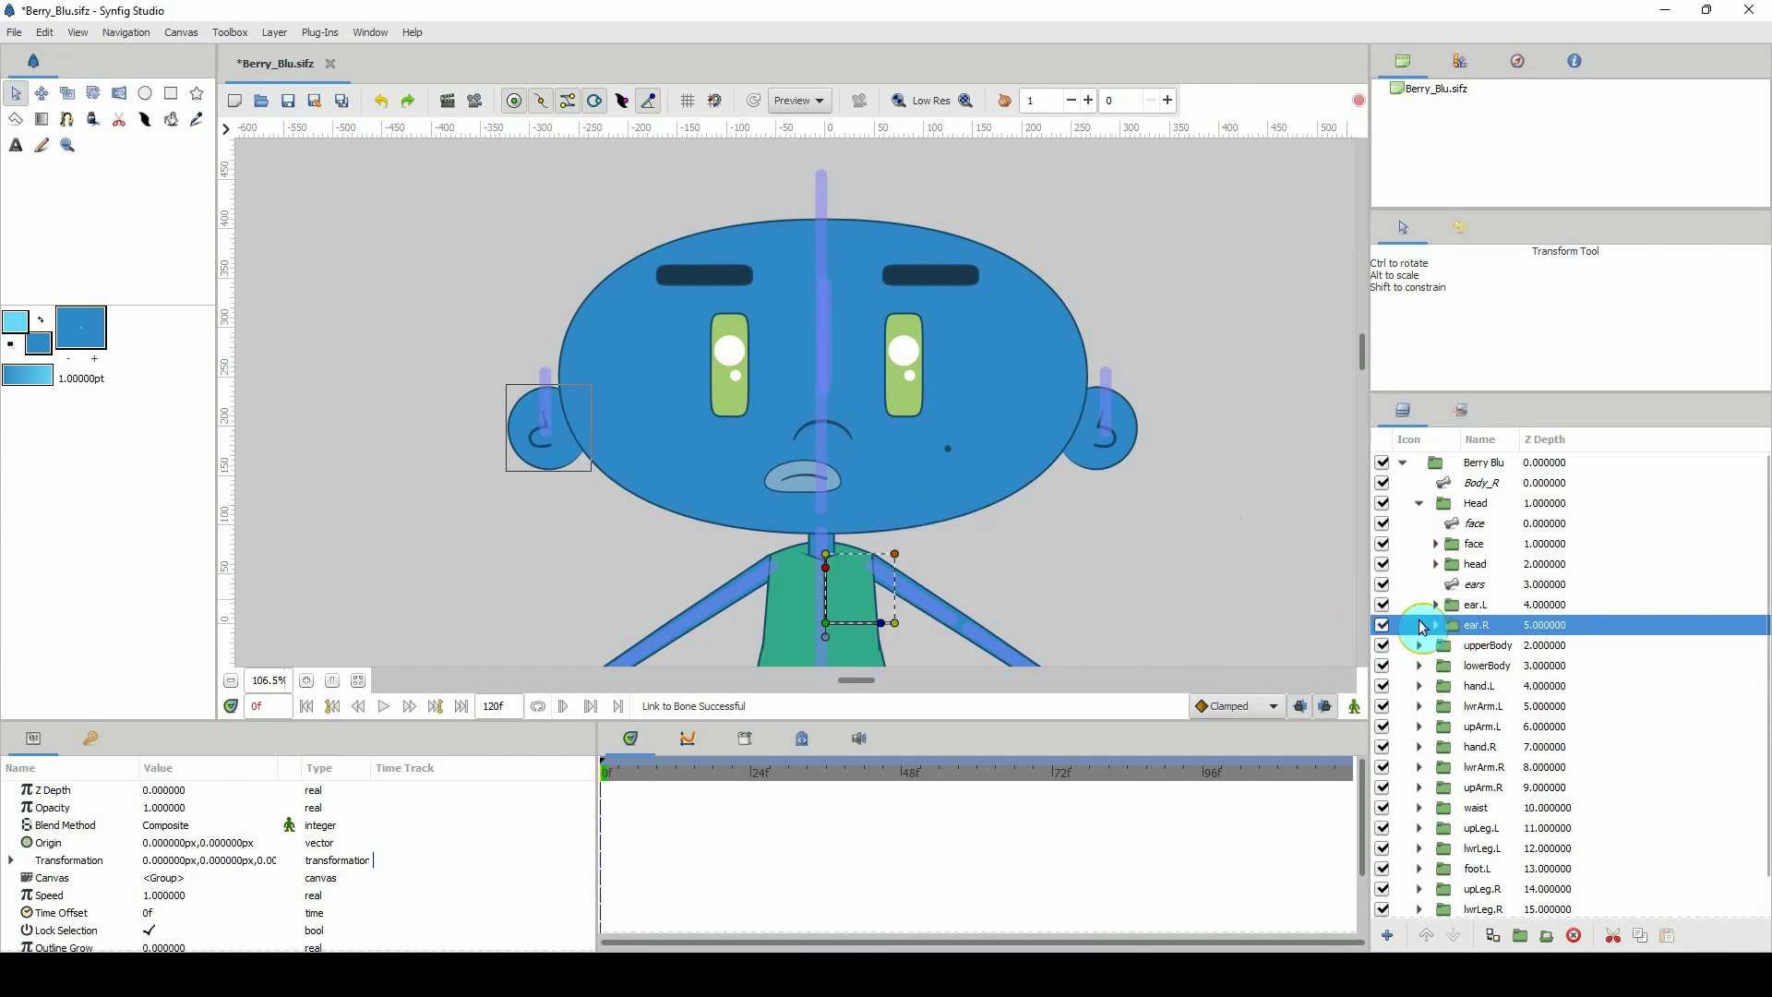
pyautogui.click(826, 624)
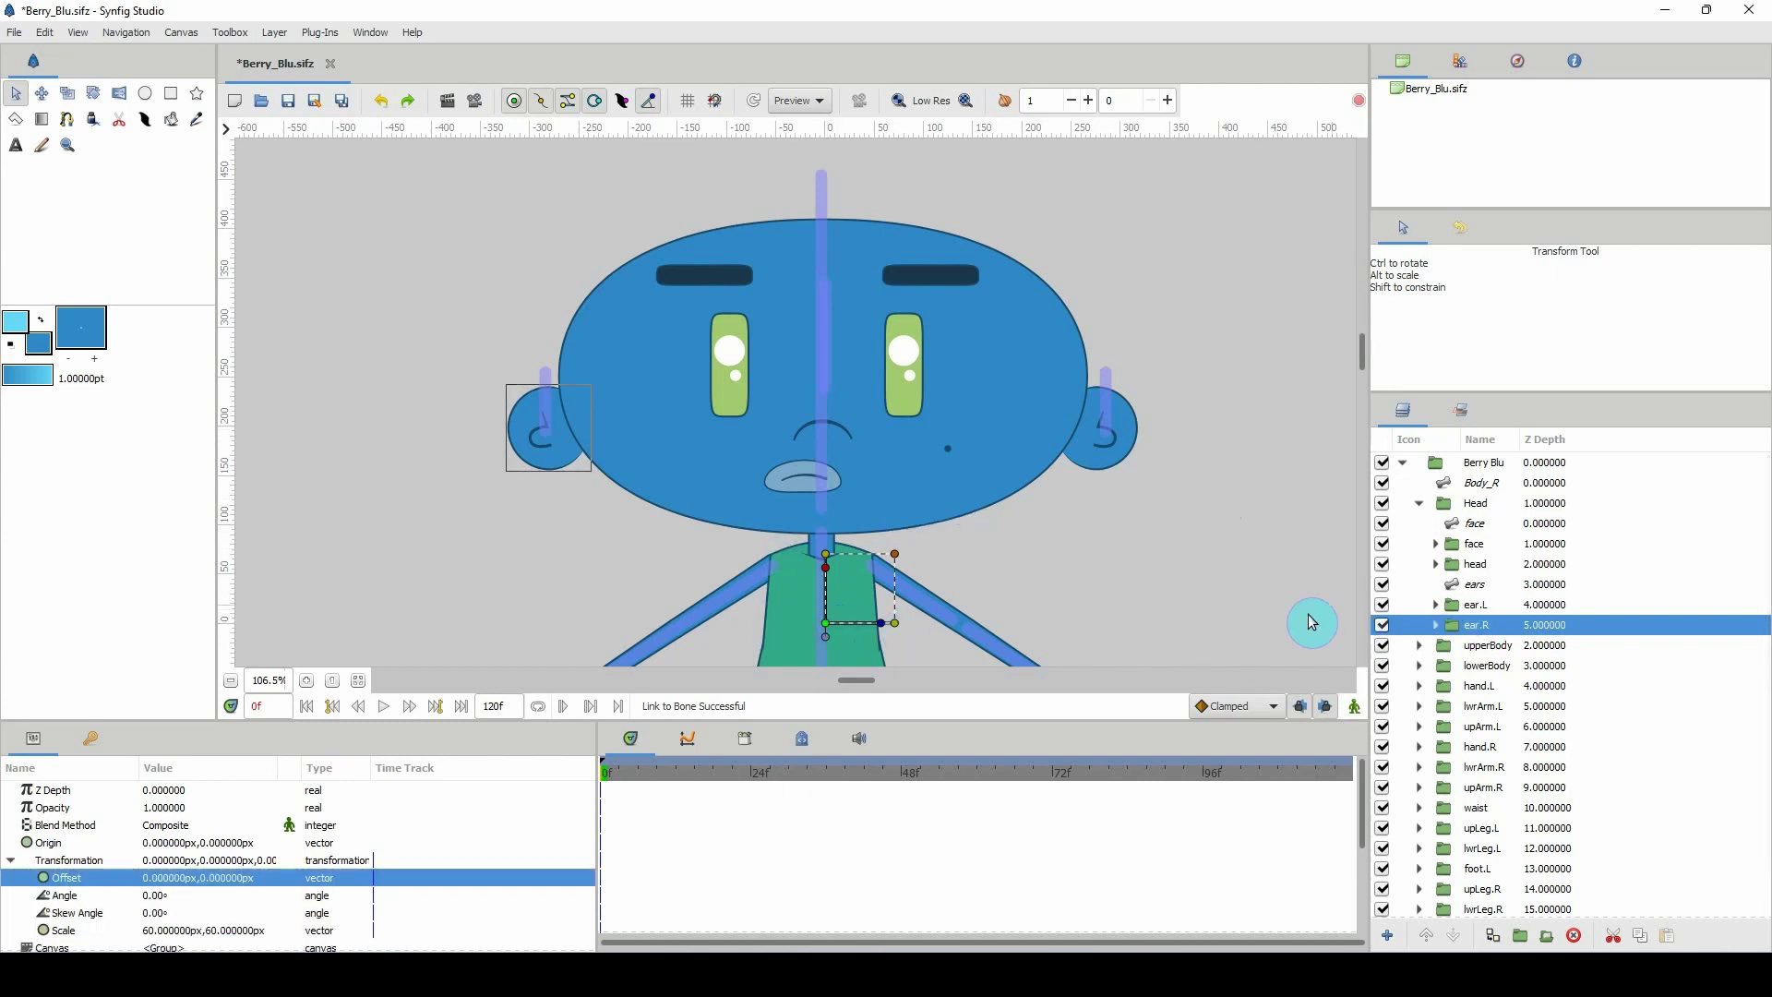
pyautogui.keyDown('ctrl'); pyautogui.click(1460, 586); pyautogui.keyUp('ctrl')
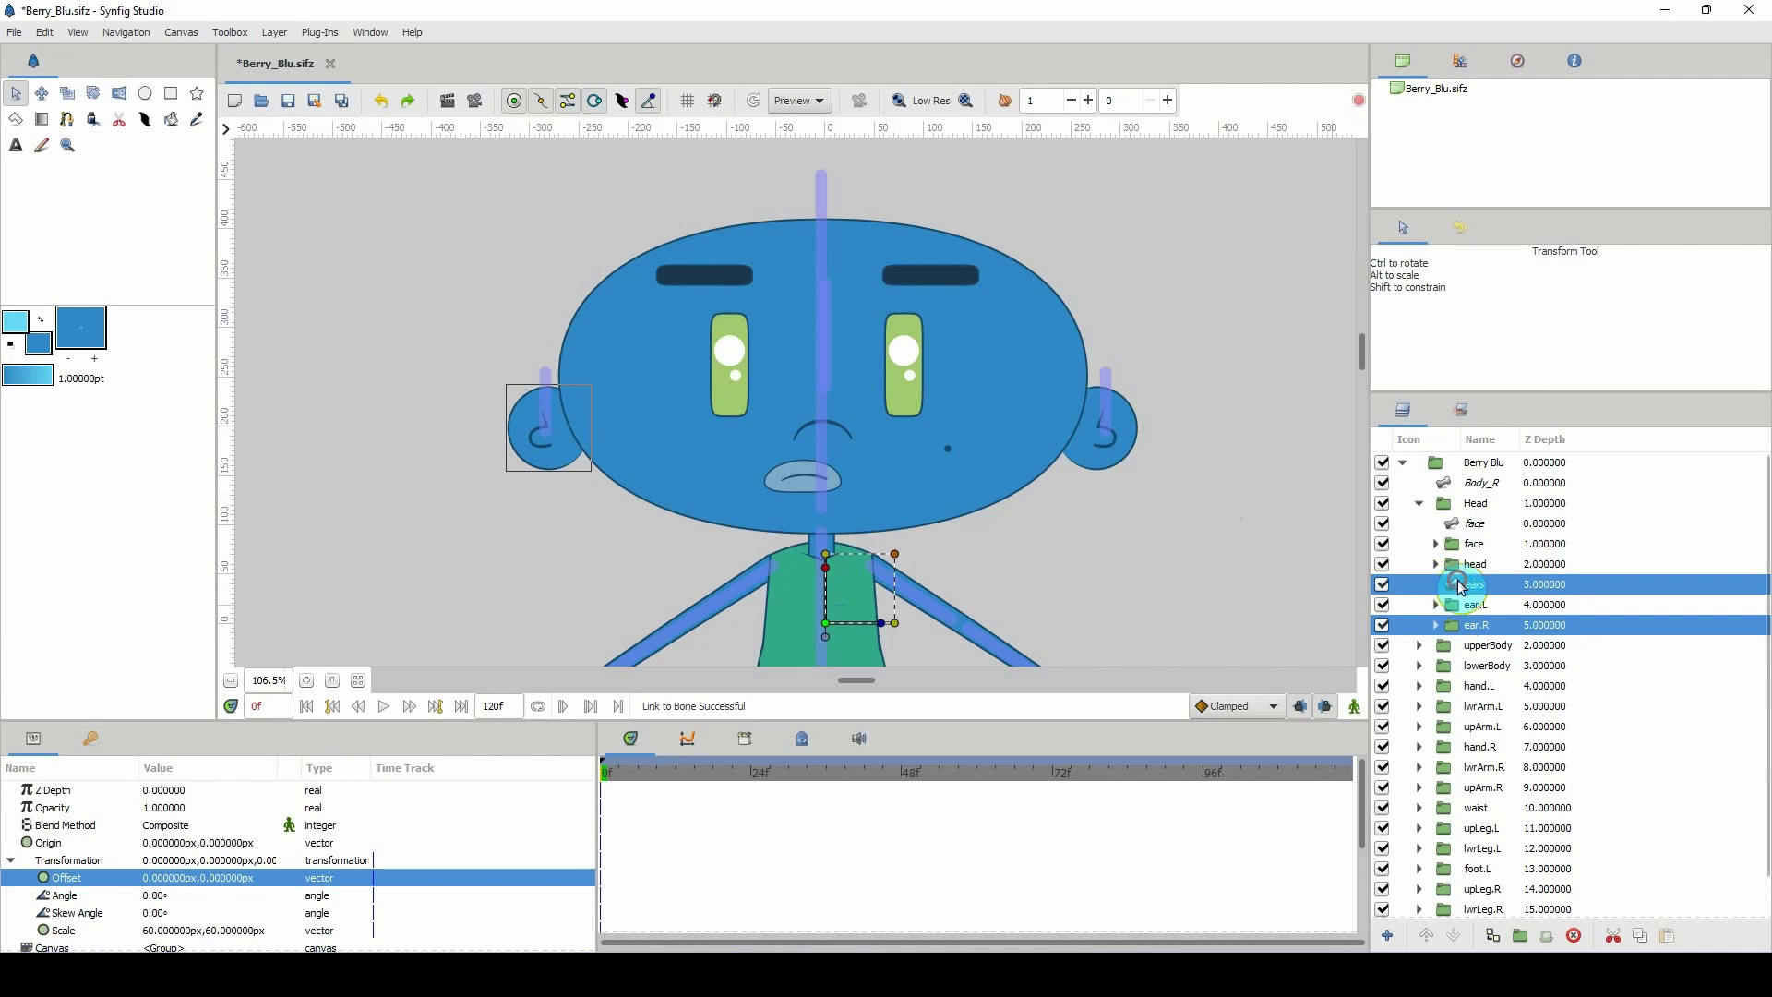
pyautogui.rightClick(545, 432)
pyautogui.click(592, 492)
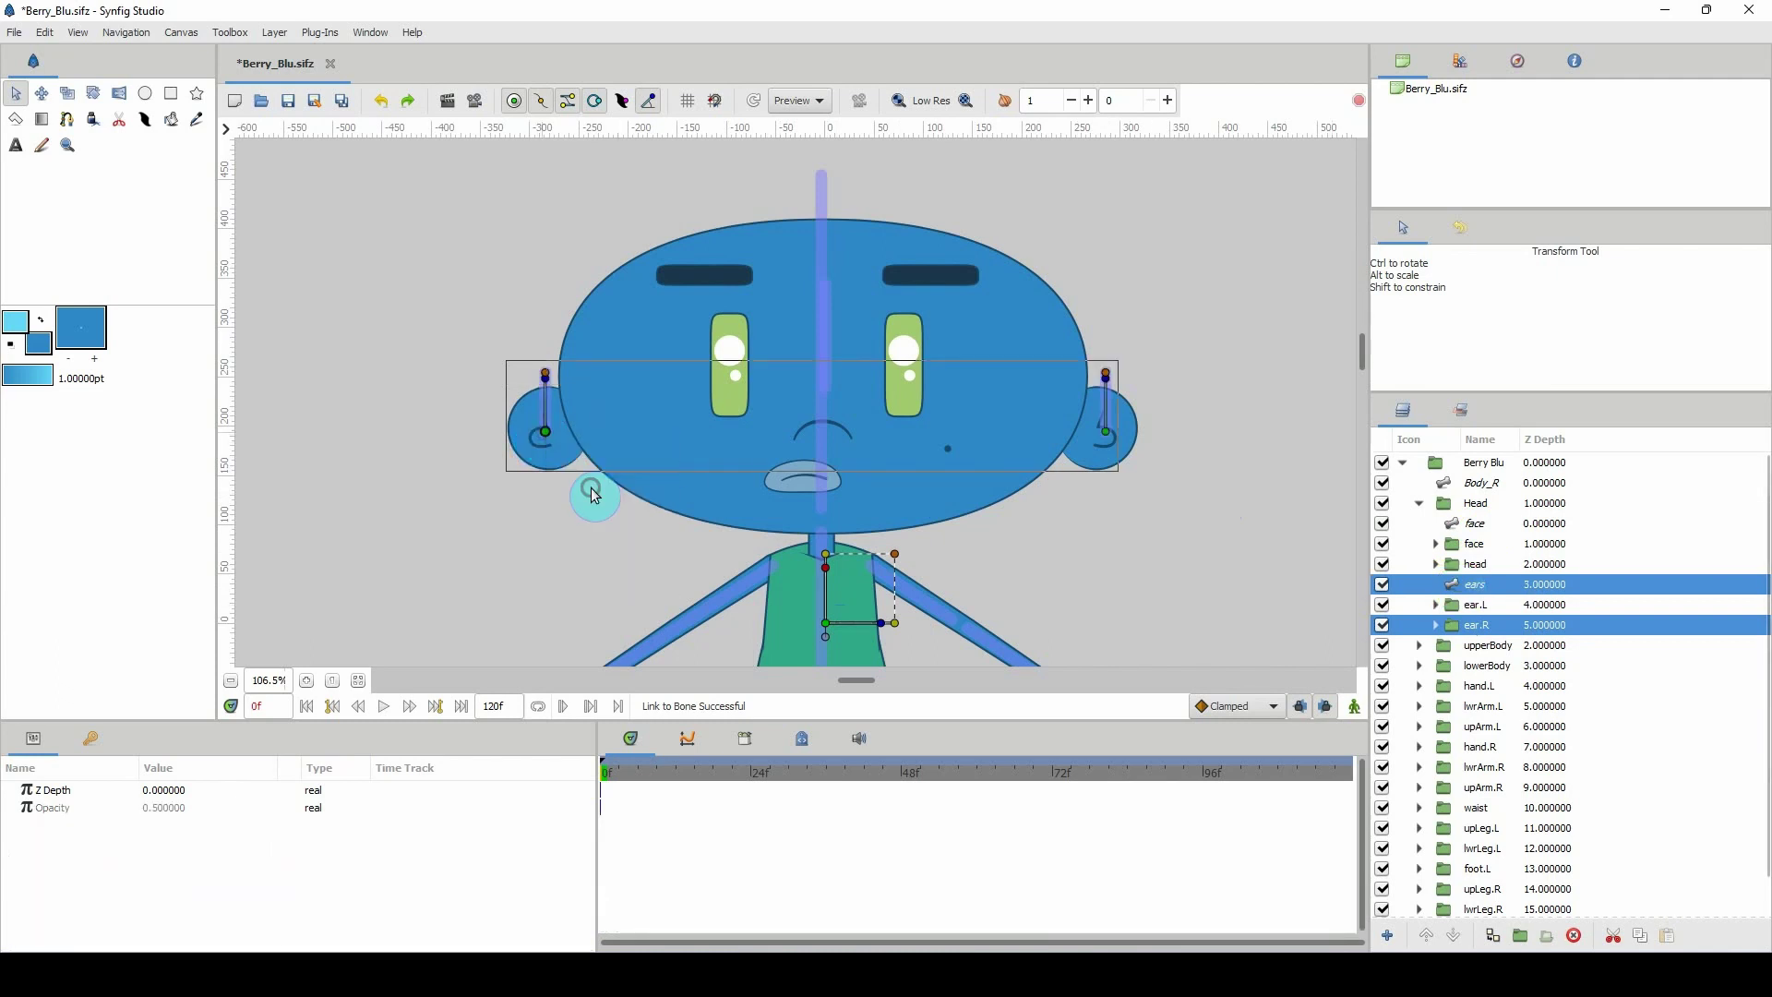
pyautogui.click(1485, 646)
pyautogui.click(1463, 585)
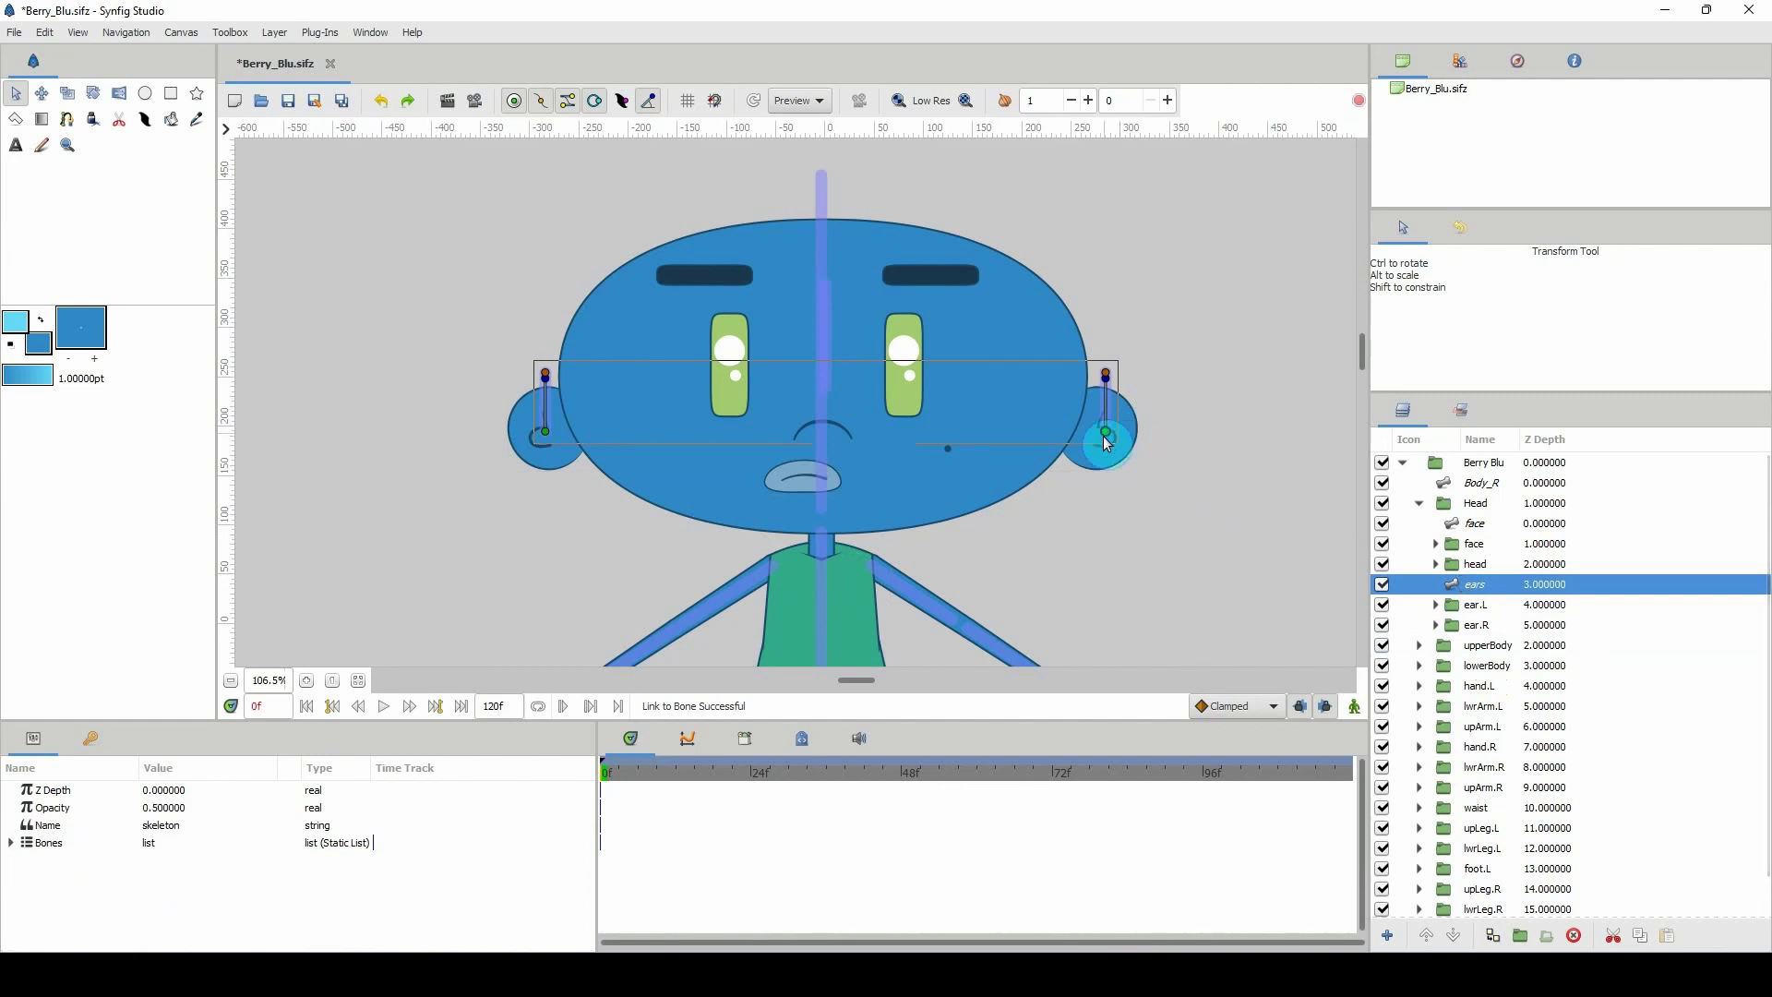
pyautogui.moveTo(1106, 433); pyautogui.dragTo(1126, 380)
pyautogui.hotkey('ctrl', 'z')
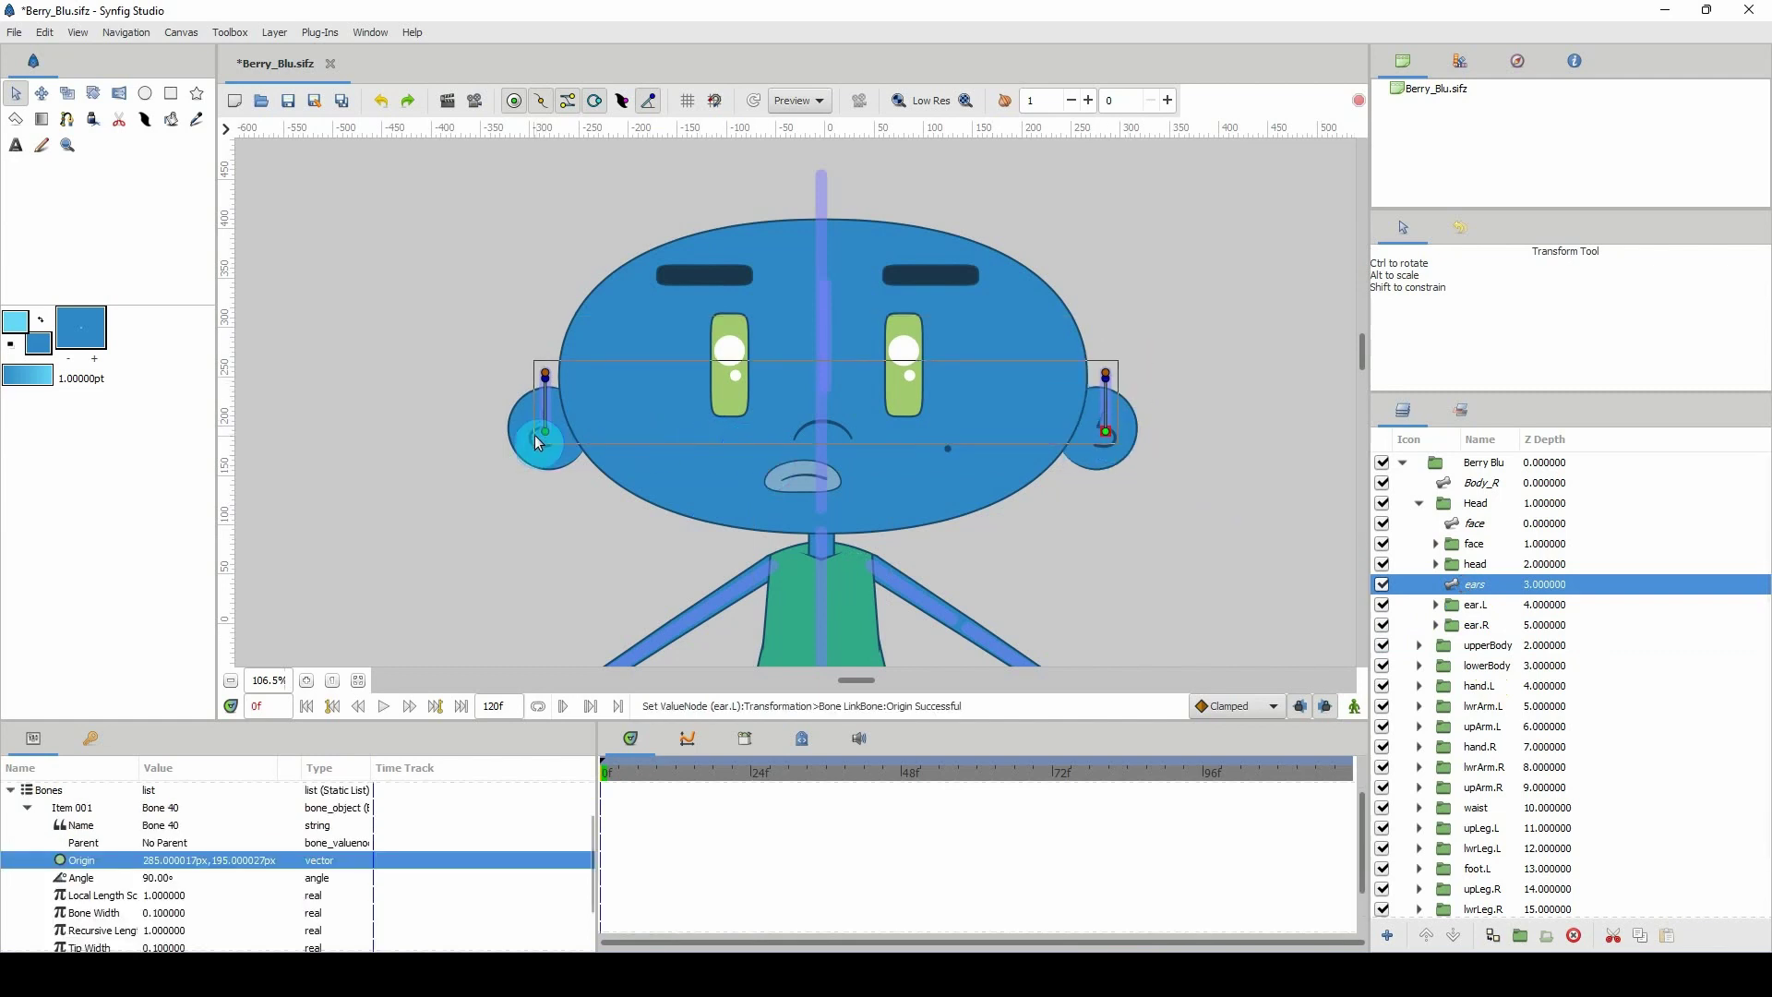
pyautogui.click(542, 436)
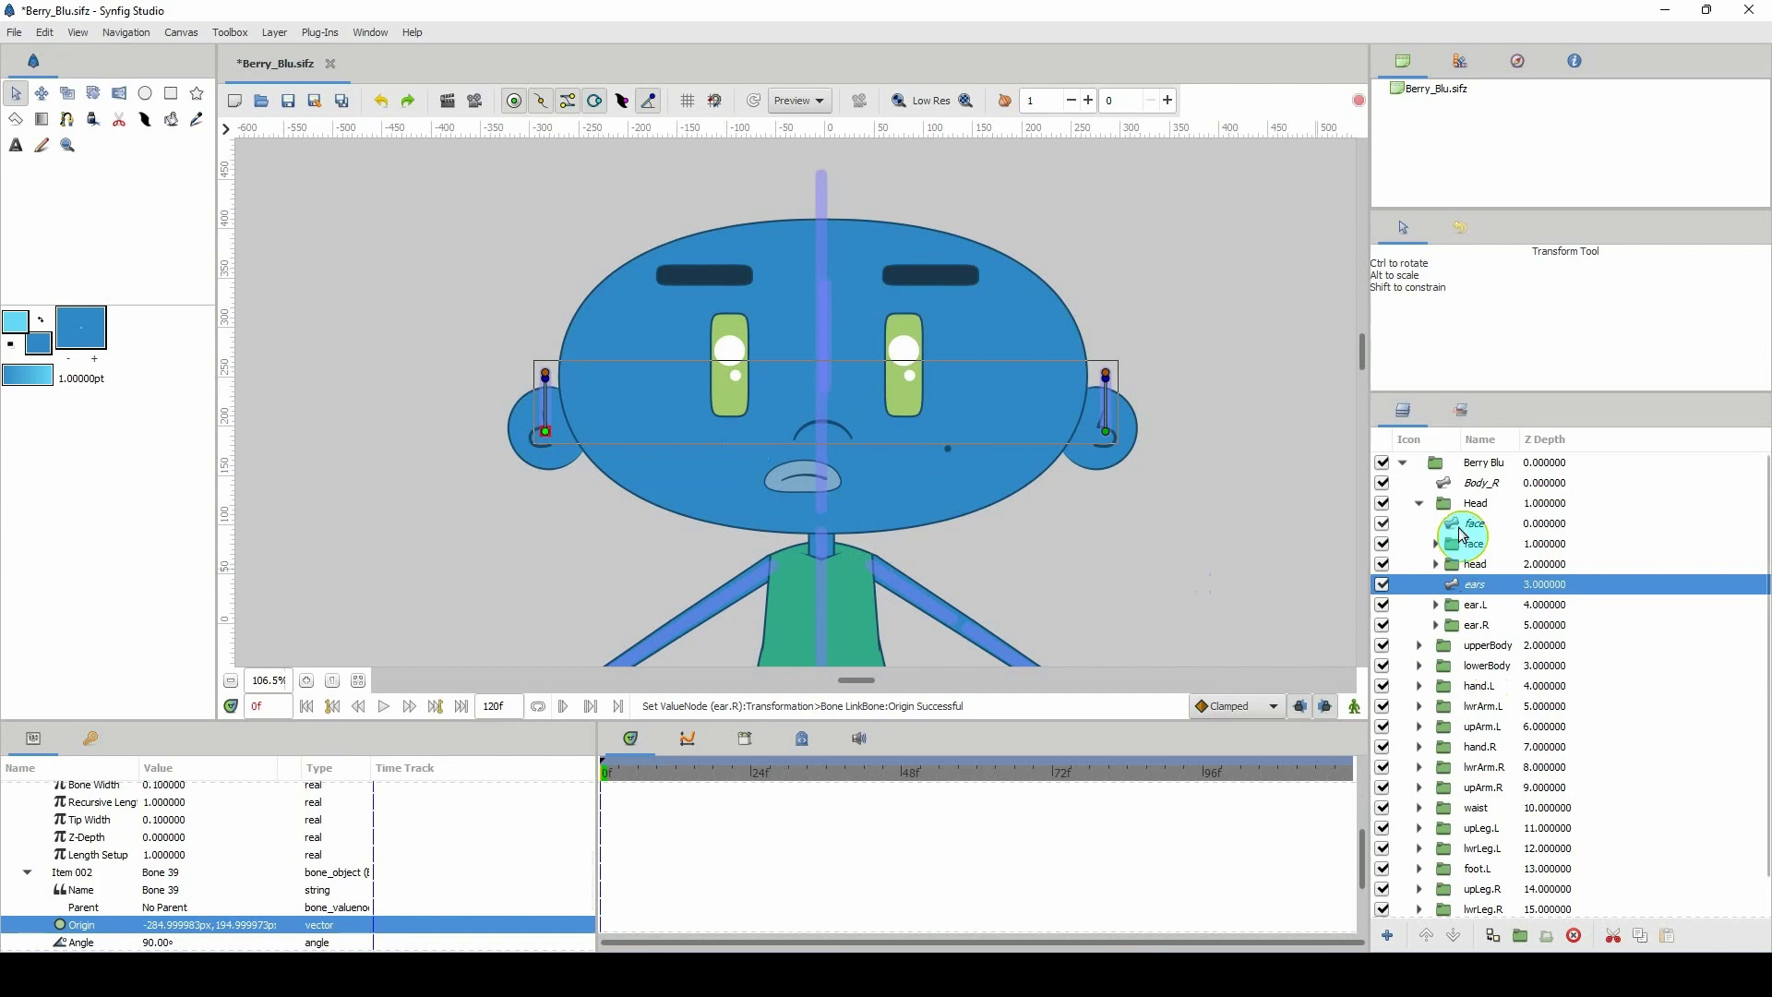
pyautogui.click(1472, 483)
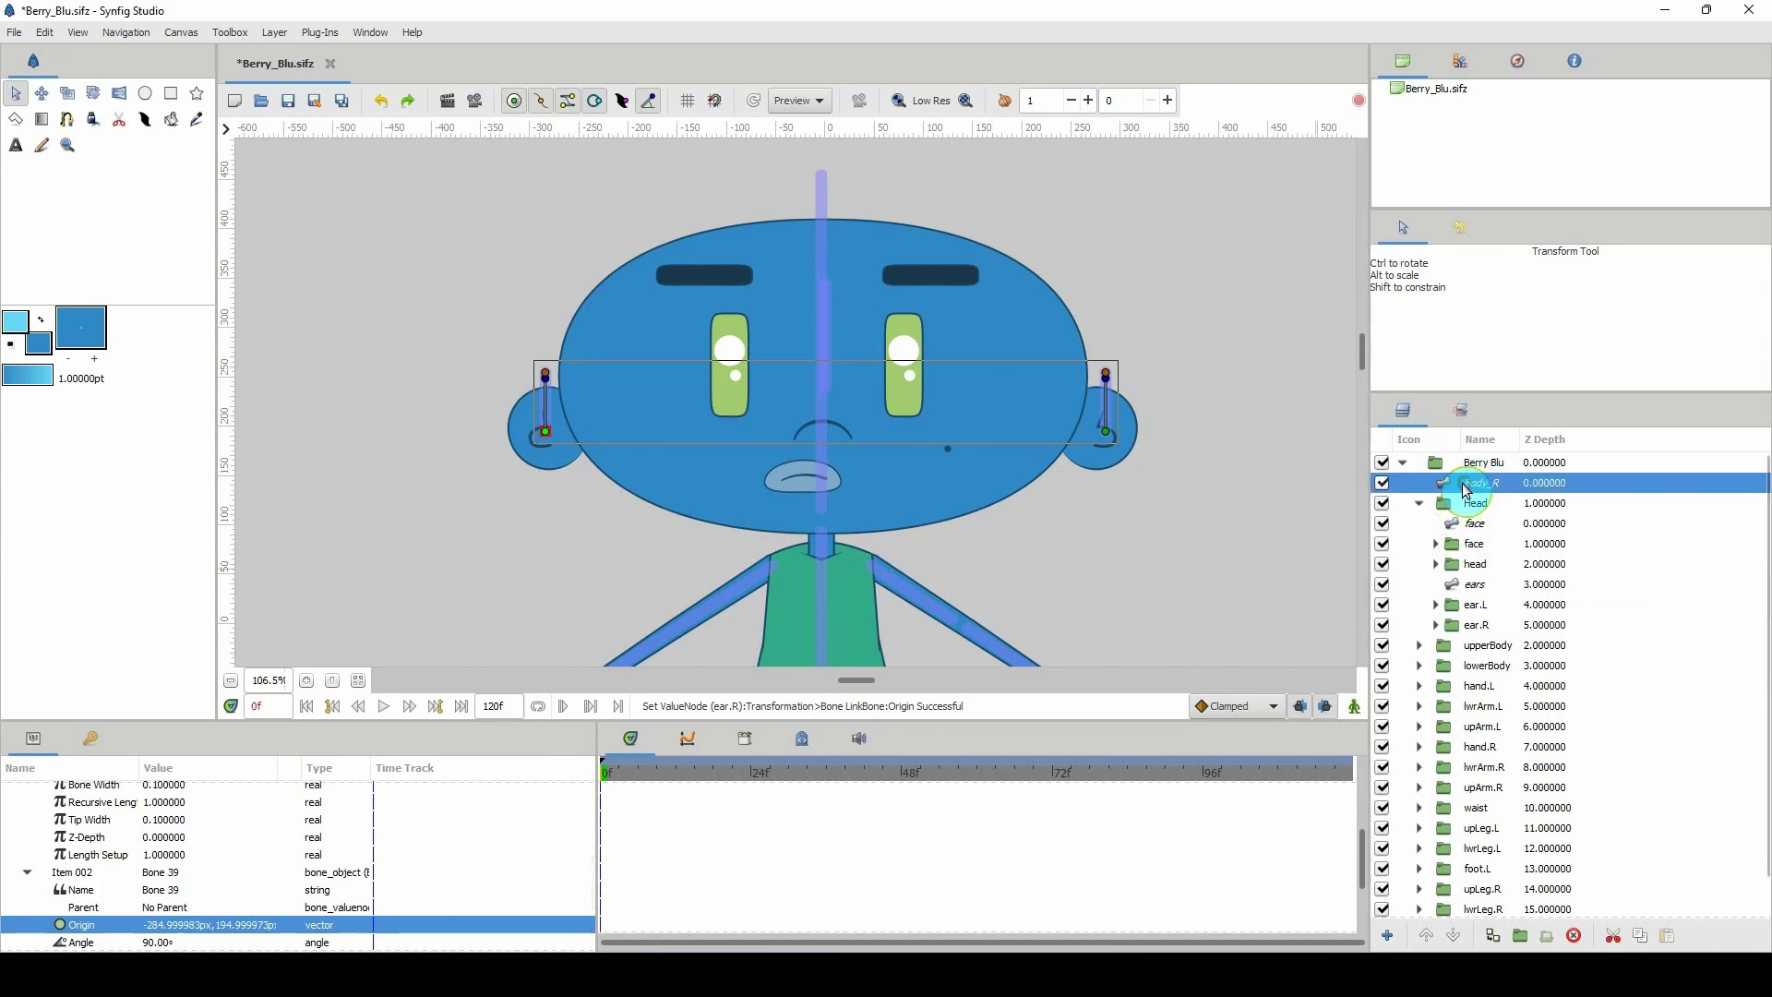
pyautogui.moveTo(822, 214); pyautogui.dragTo(870, 216)
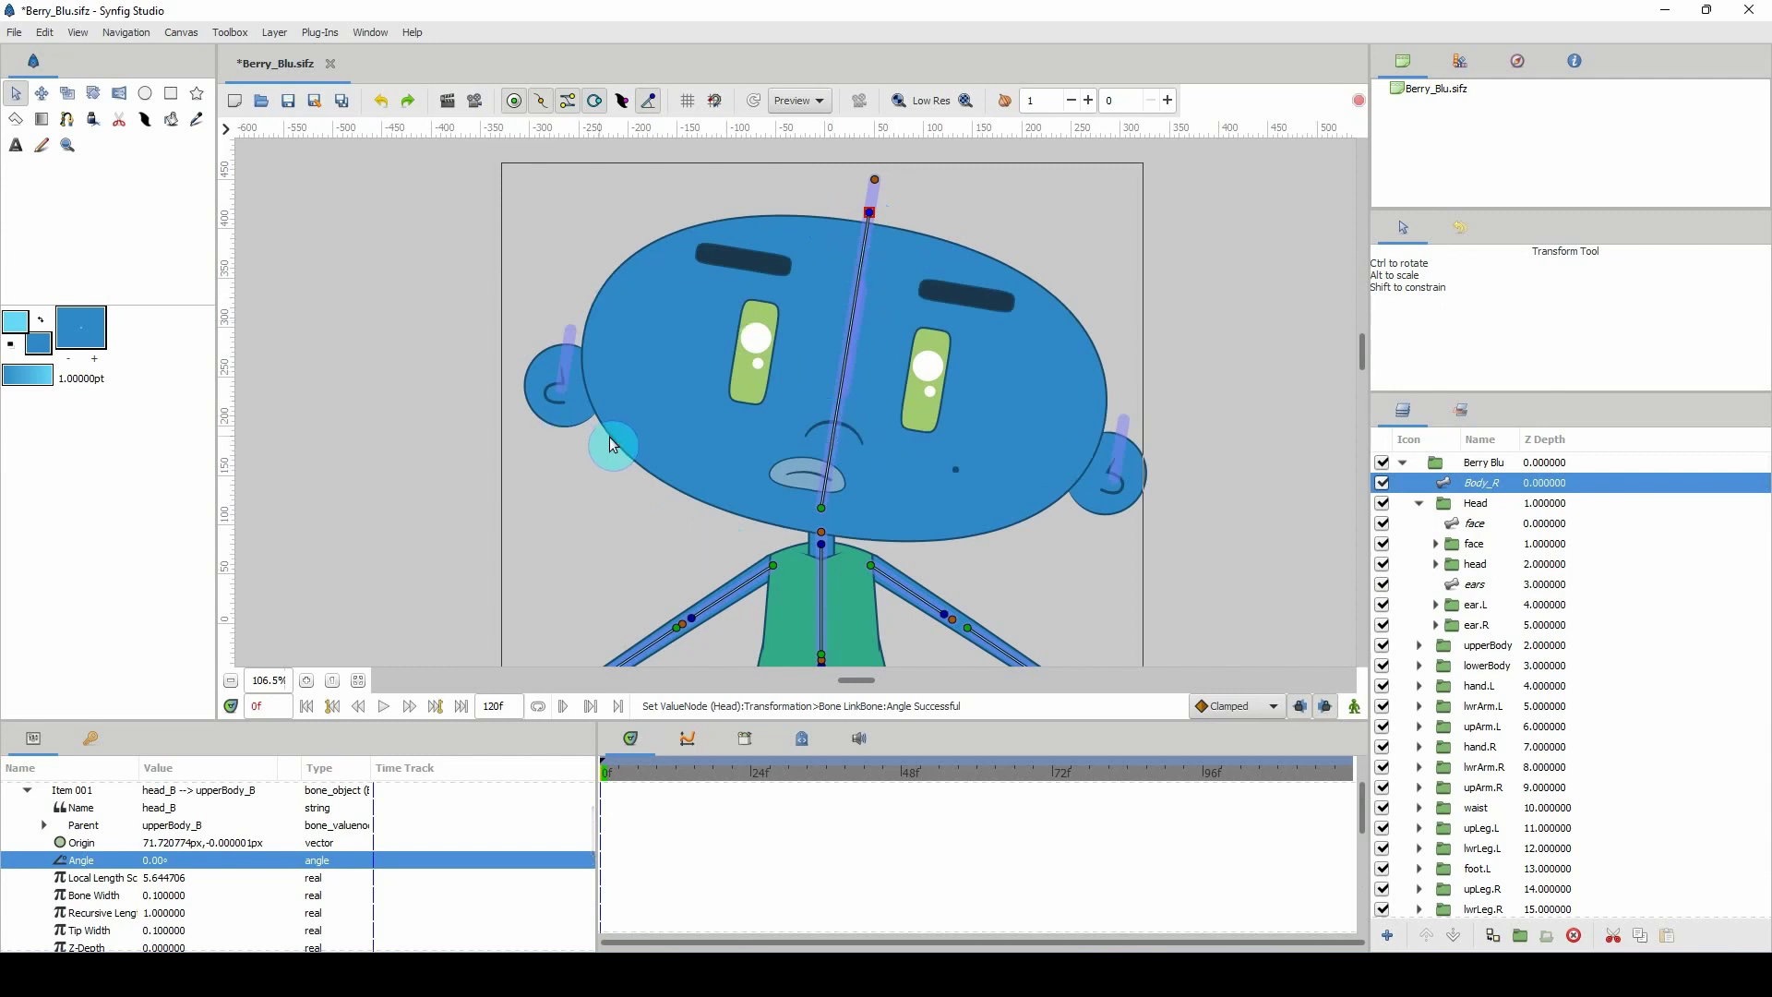
pyautogui.hotkey('ctrl', 'z')
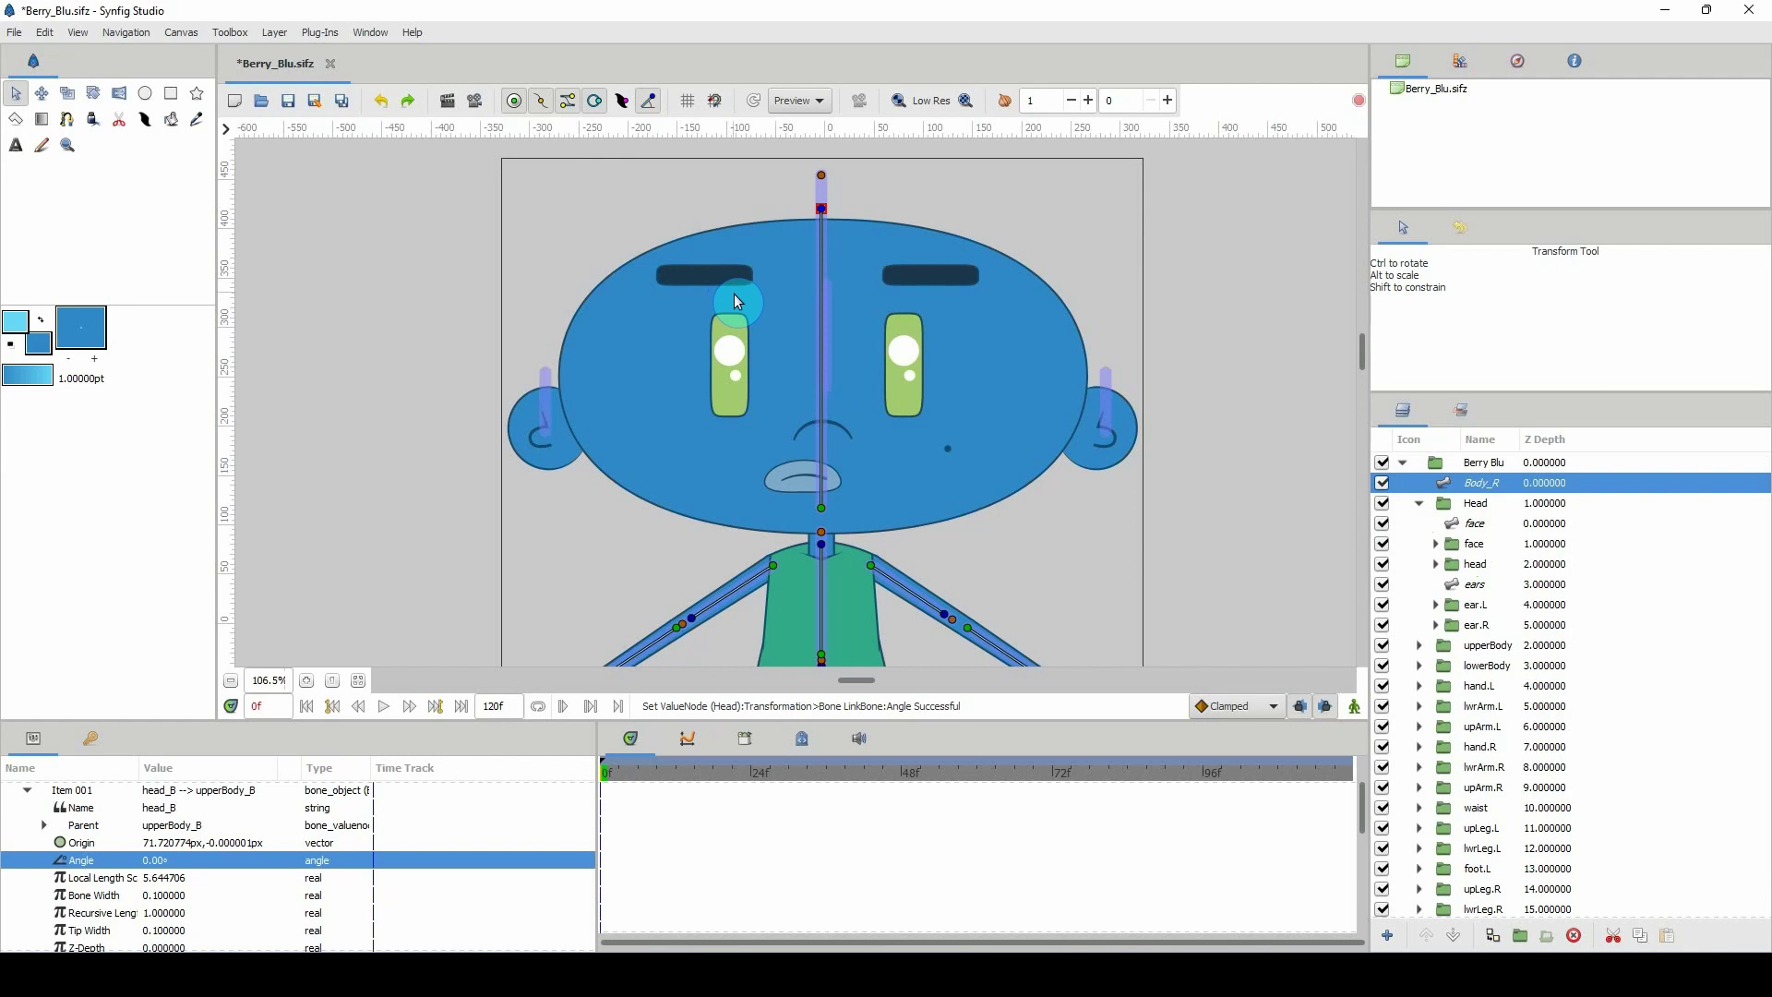
pyautogui.click(1435, 543)
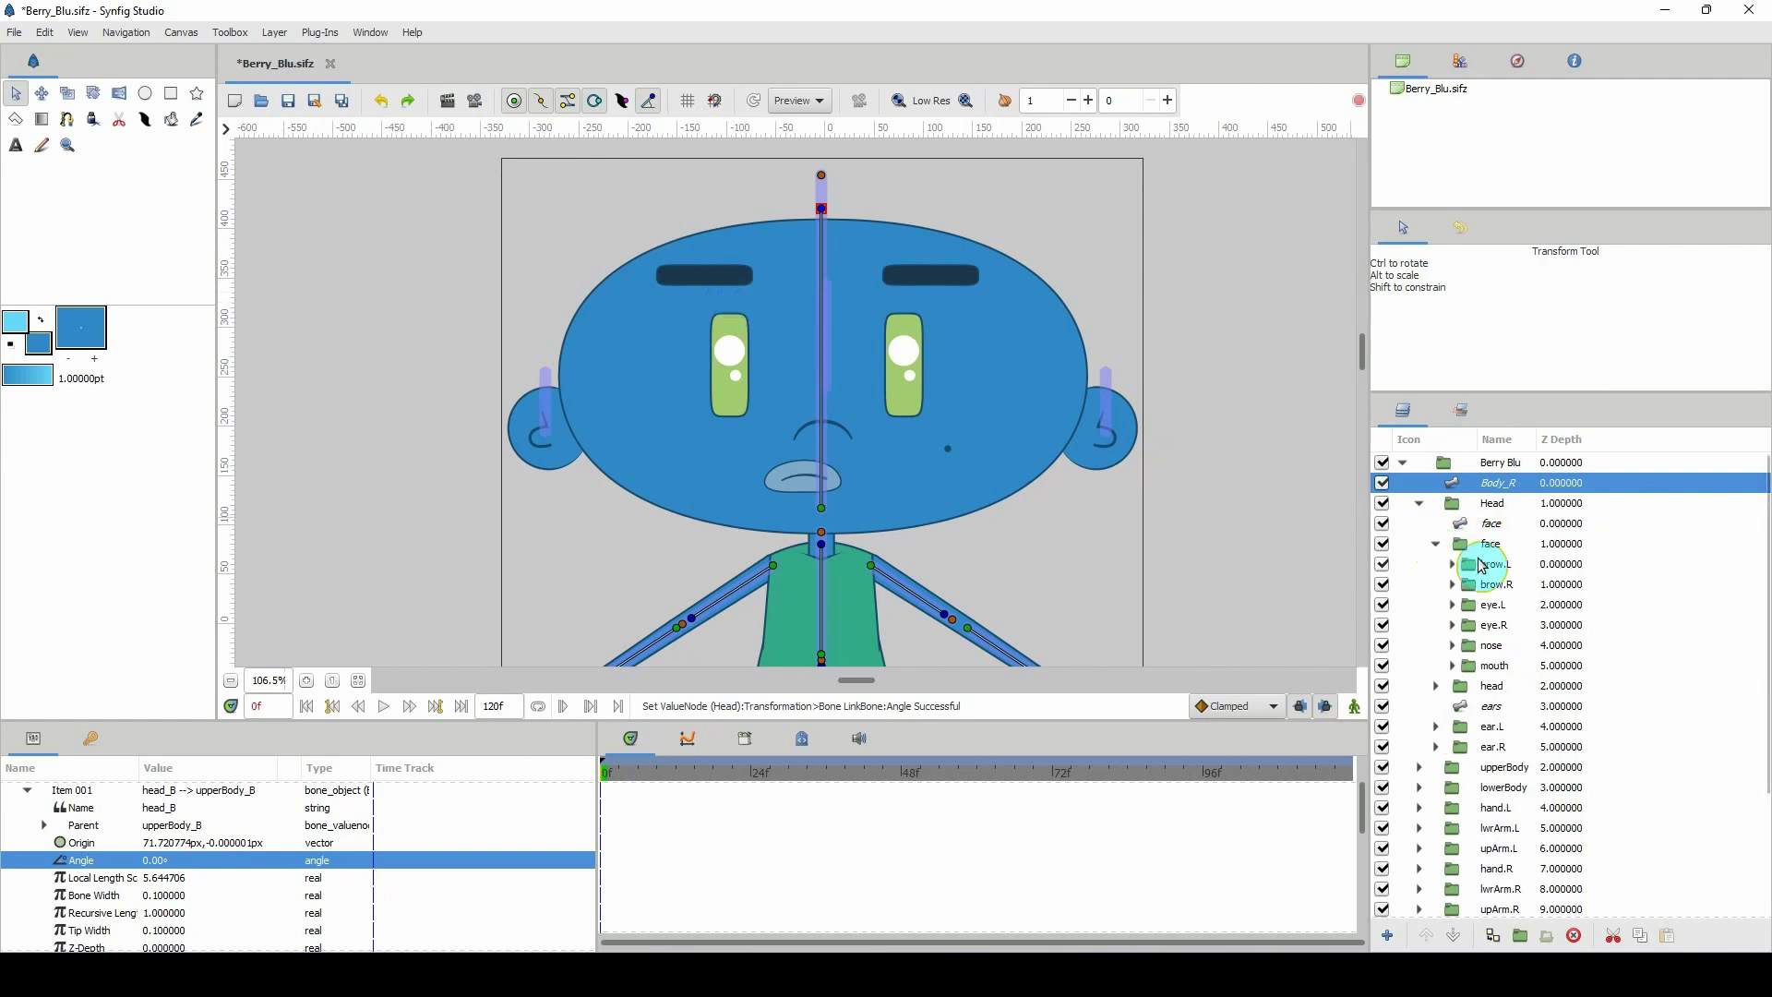
# Add a Skeleton layer directly above brow.L in the face group and name it brows.
pyautogui.click(1472, 569)
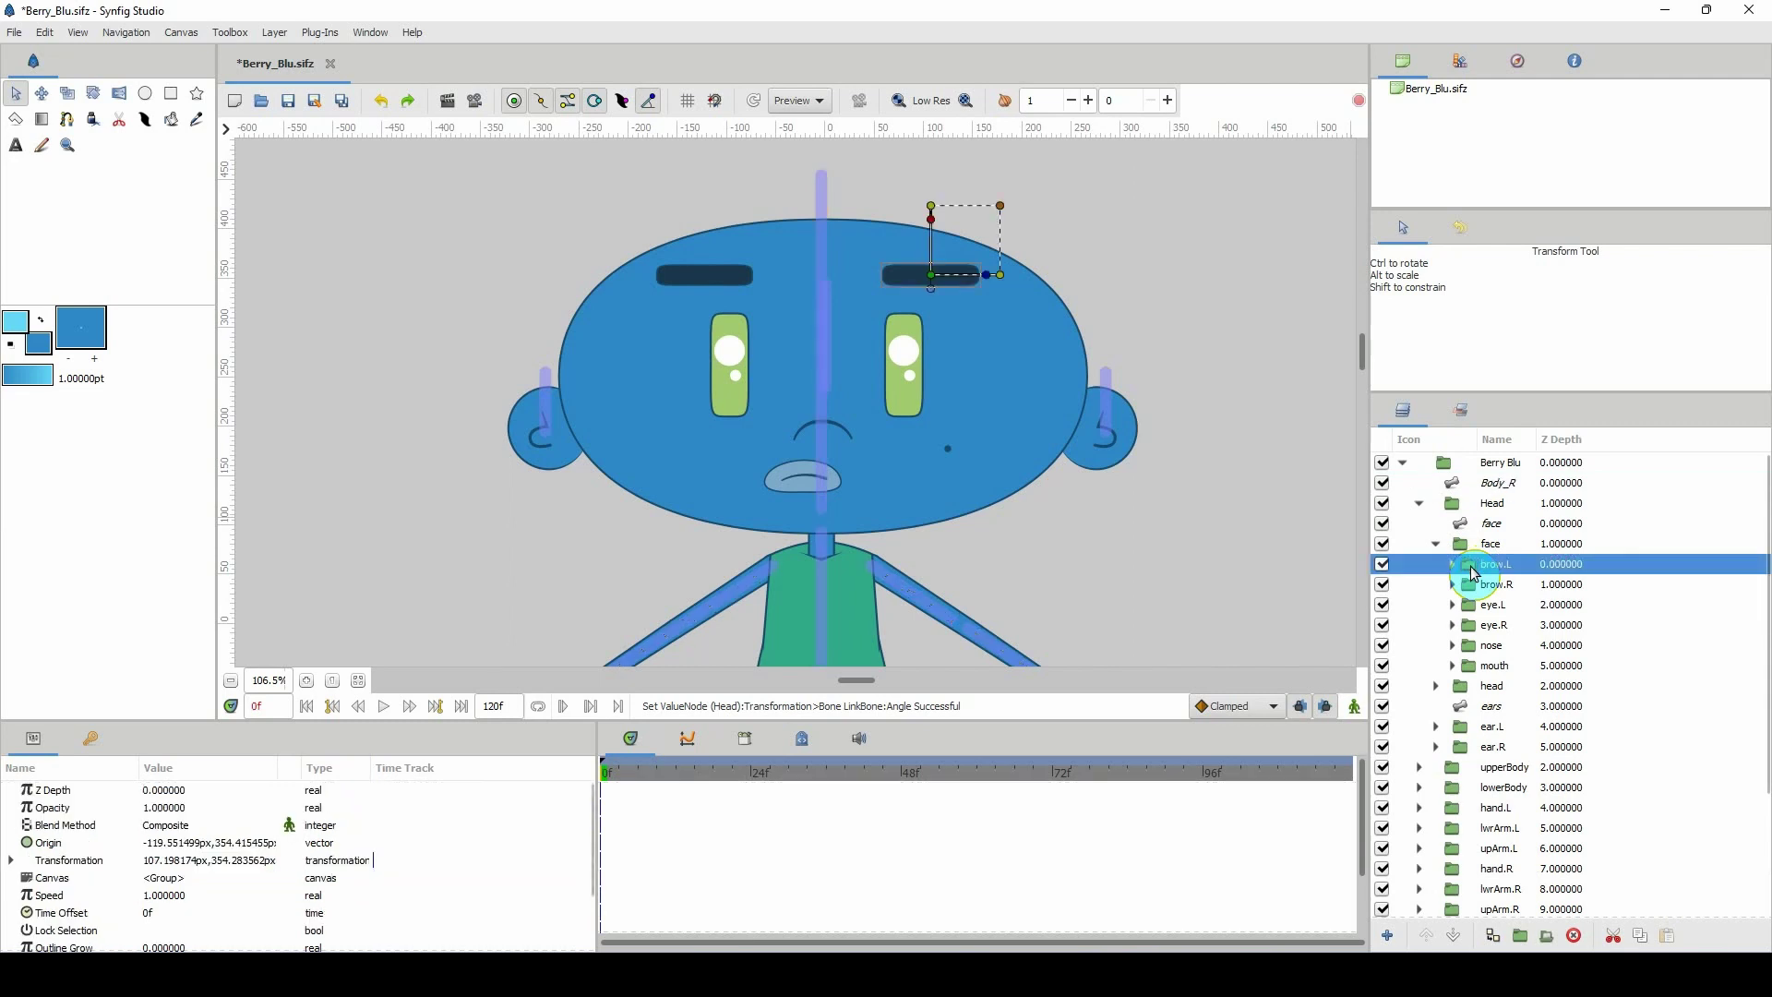
pyautogui.rightClick(1472, 572)
pyautogui.moveTo(1560, 127)
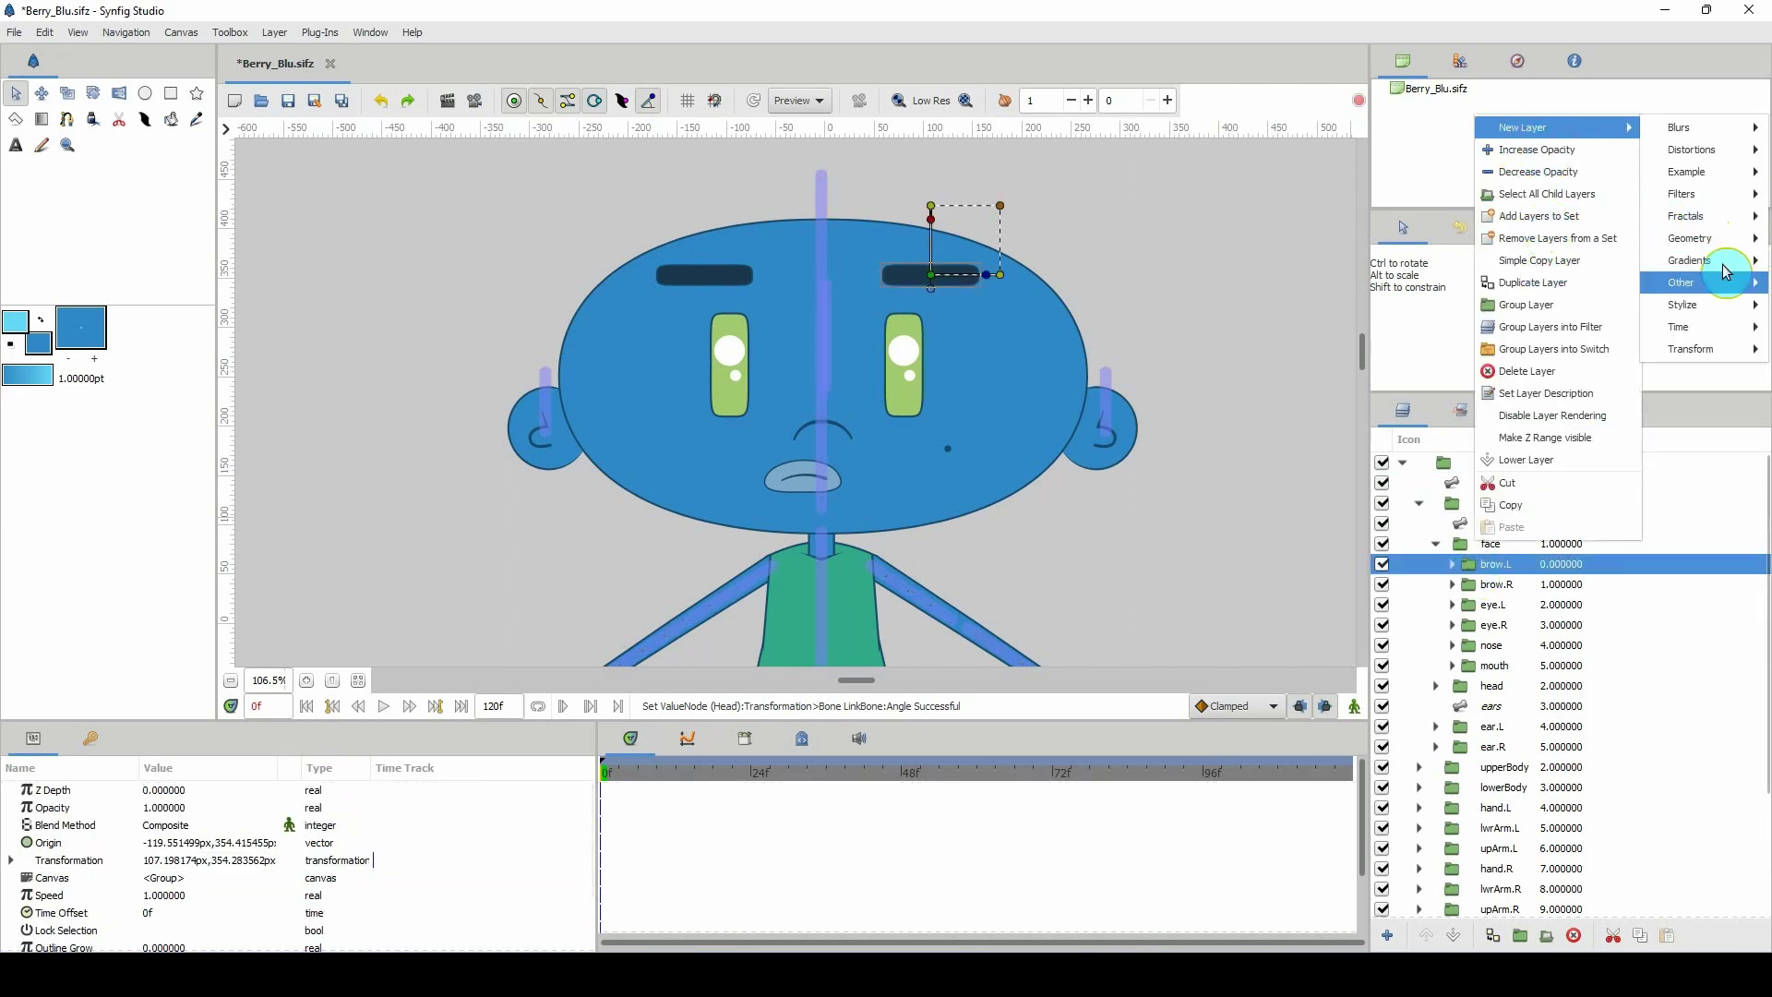
pyautogui.moveTo(1726, 272)
pyautogui.click(1571, 396)
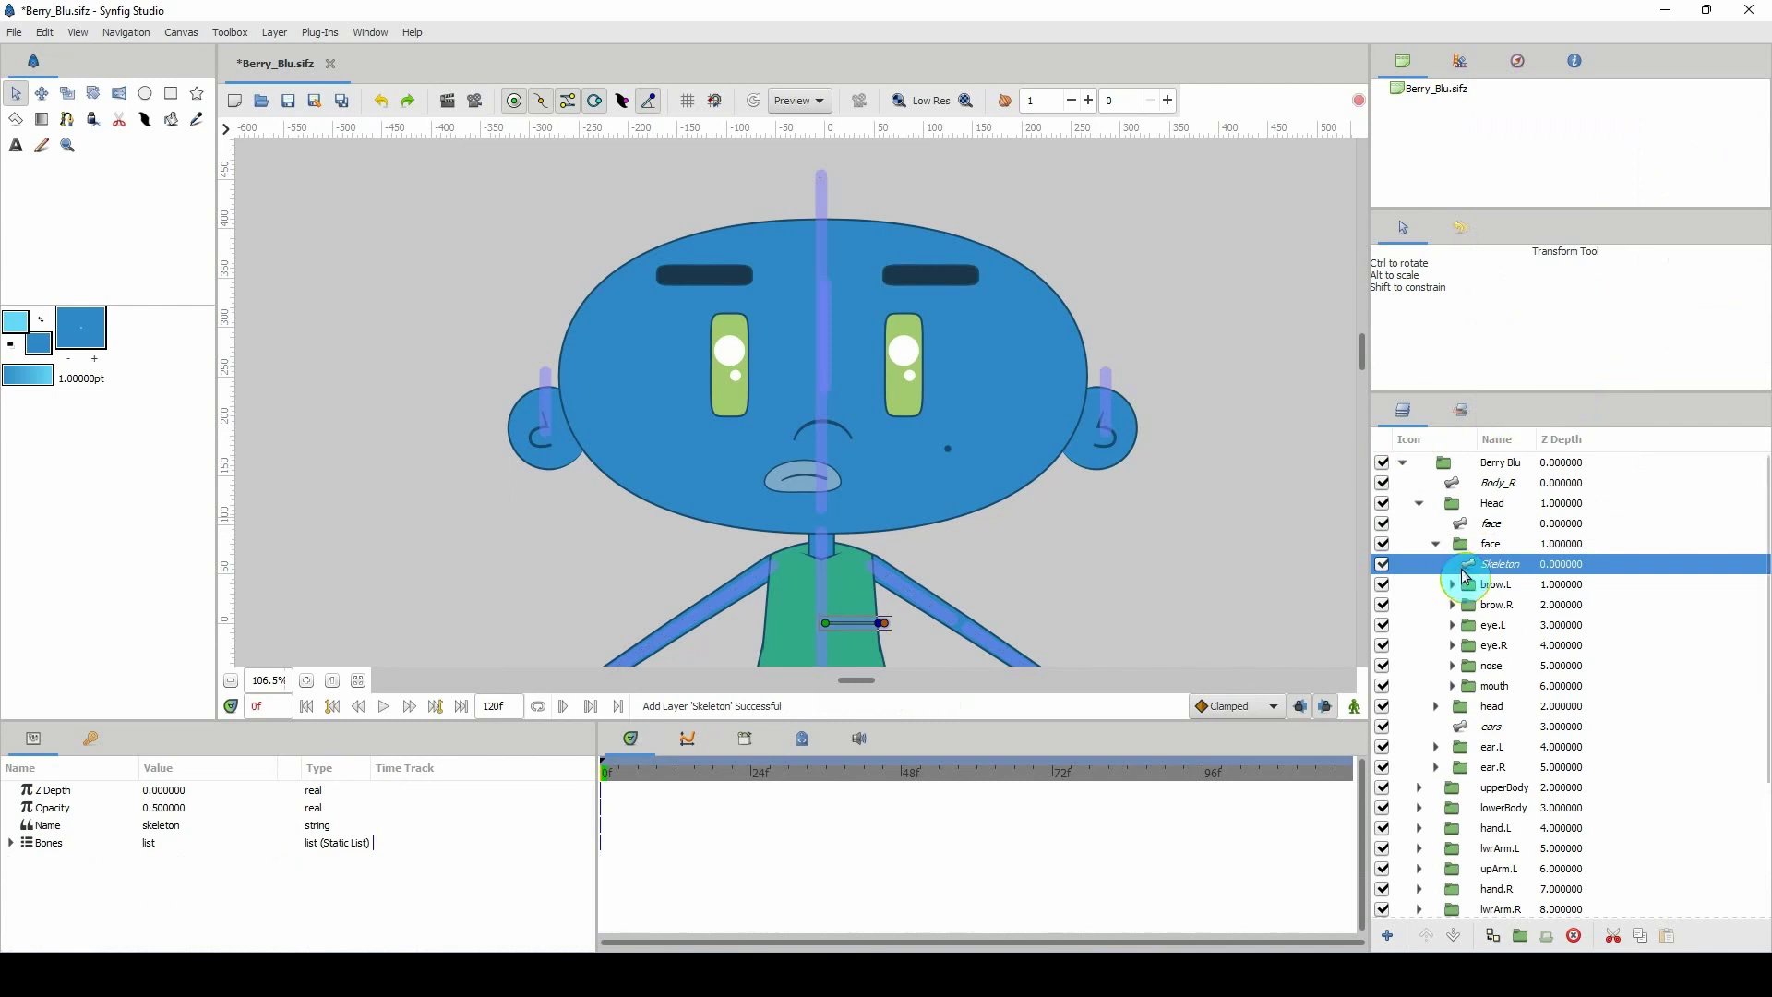
pyautogui.doubleClick(1499, 564)
pyautogui.write('brows')
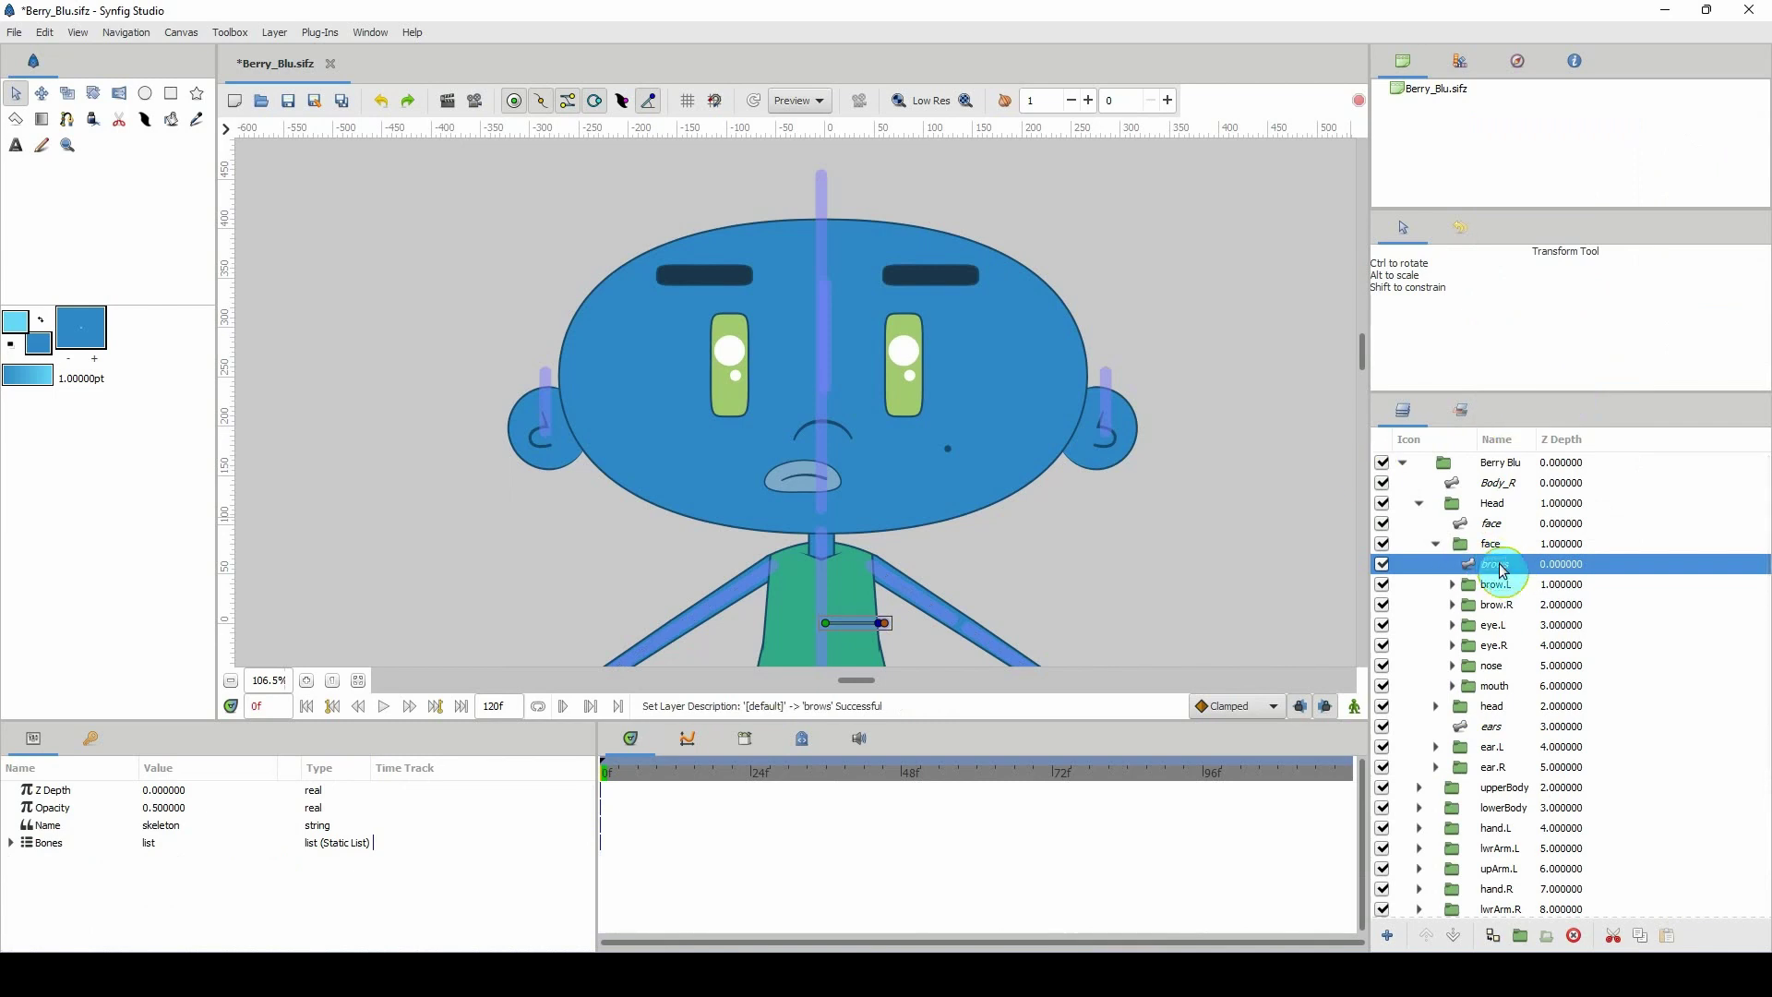
pyautogui.press('Return')
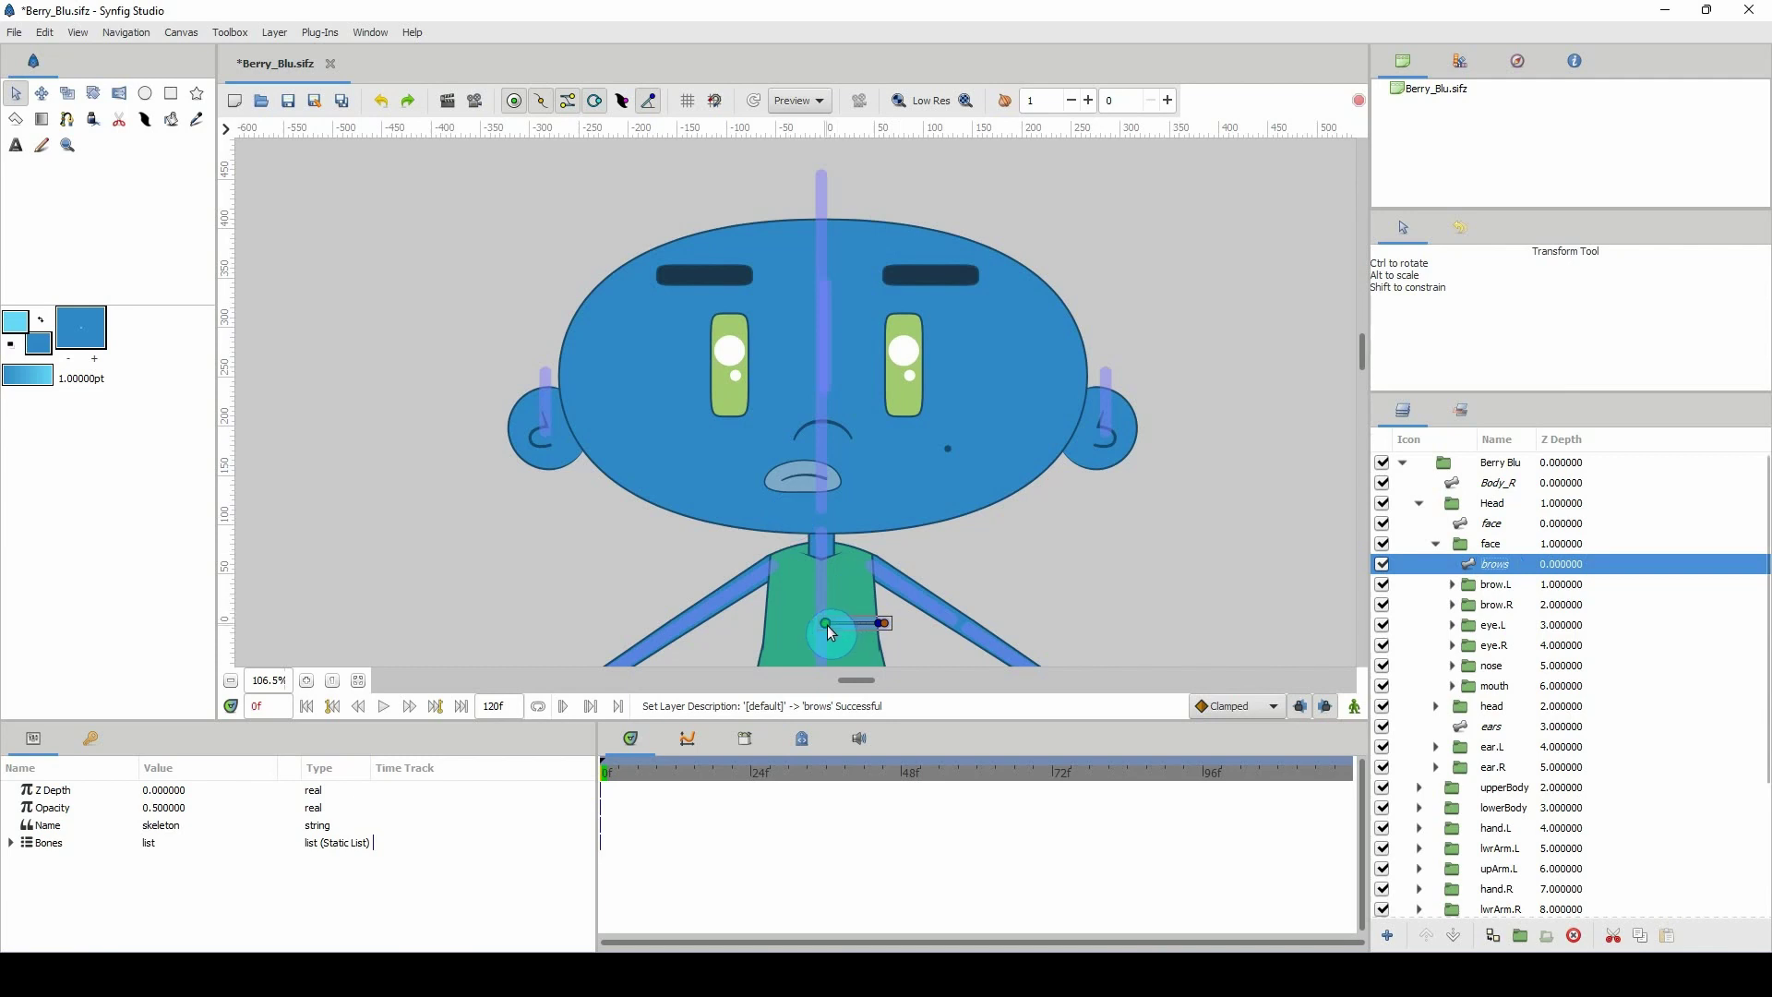
# Place one bone on the left brow and add a second, parentless bone on the right brow.
pyautogui.moveTo(827, 623); pyautogui.dragTo(716, 288)
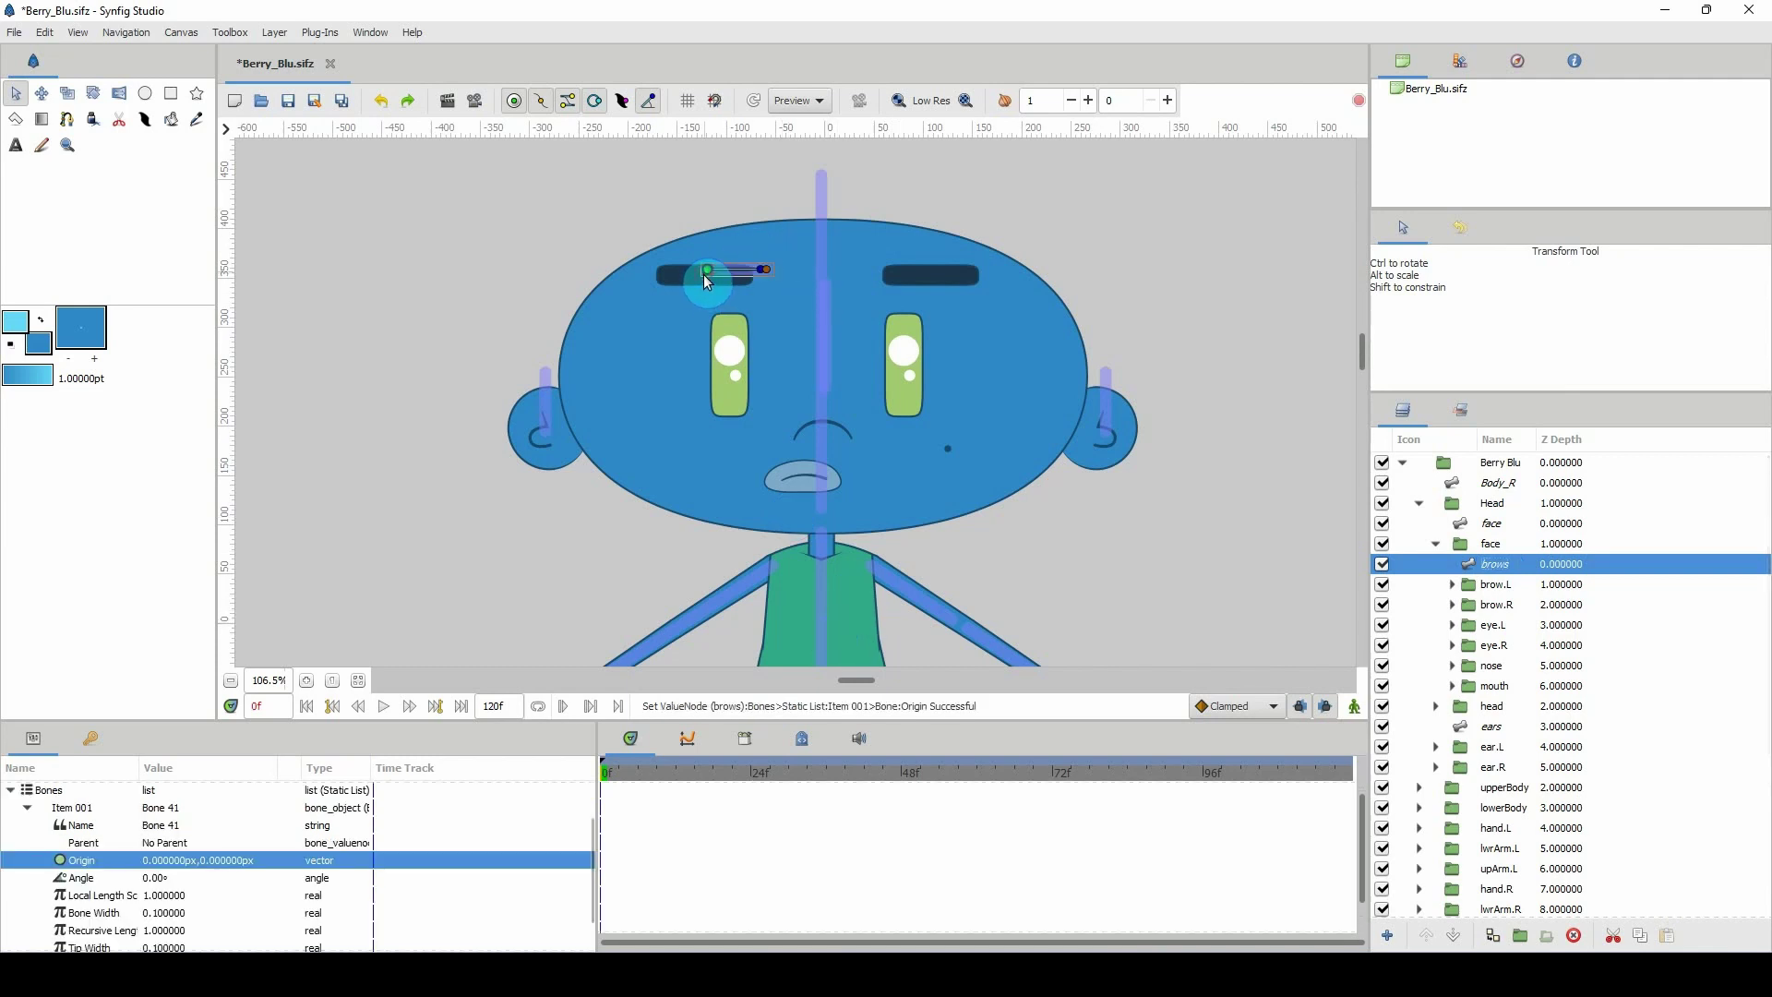
pyautogui.rightClick(712, 277)
pyautogui.click(776, 346)
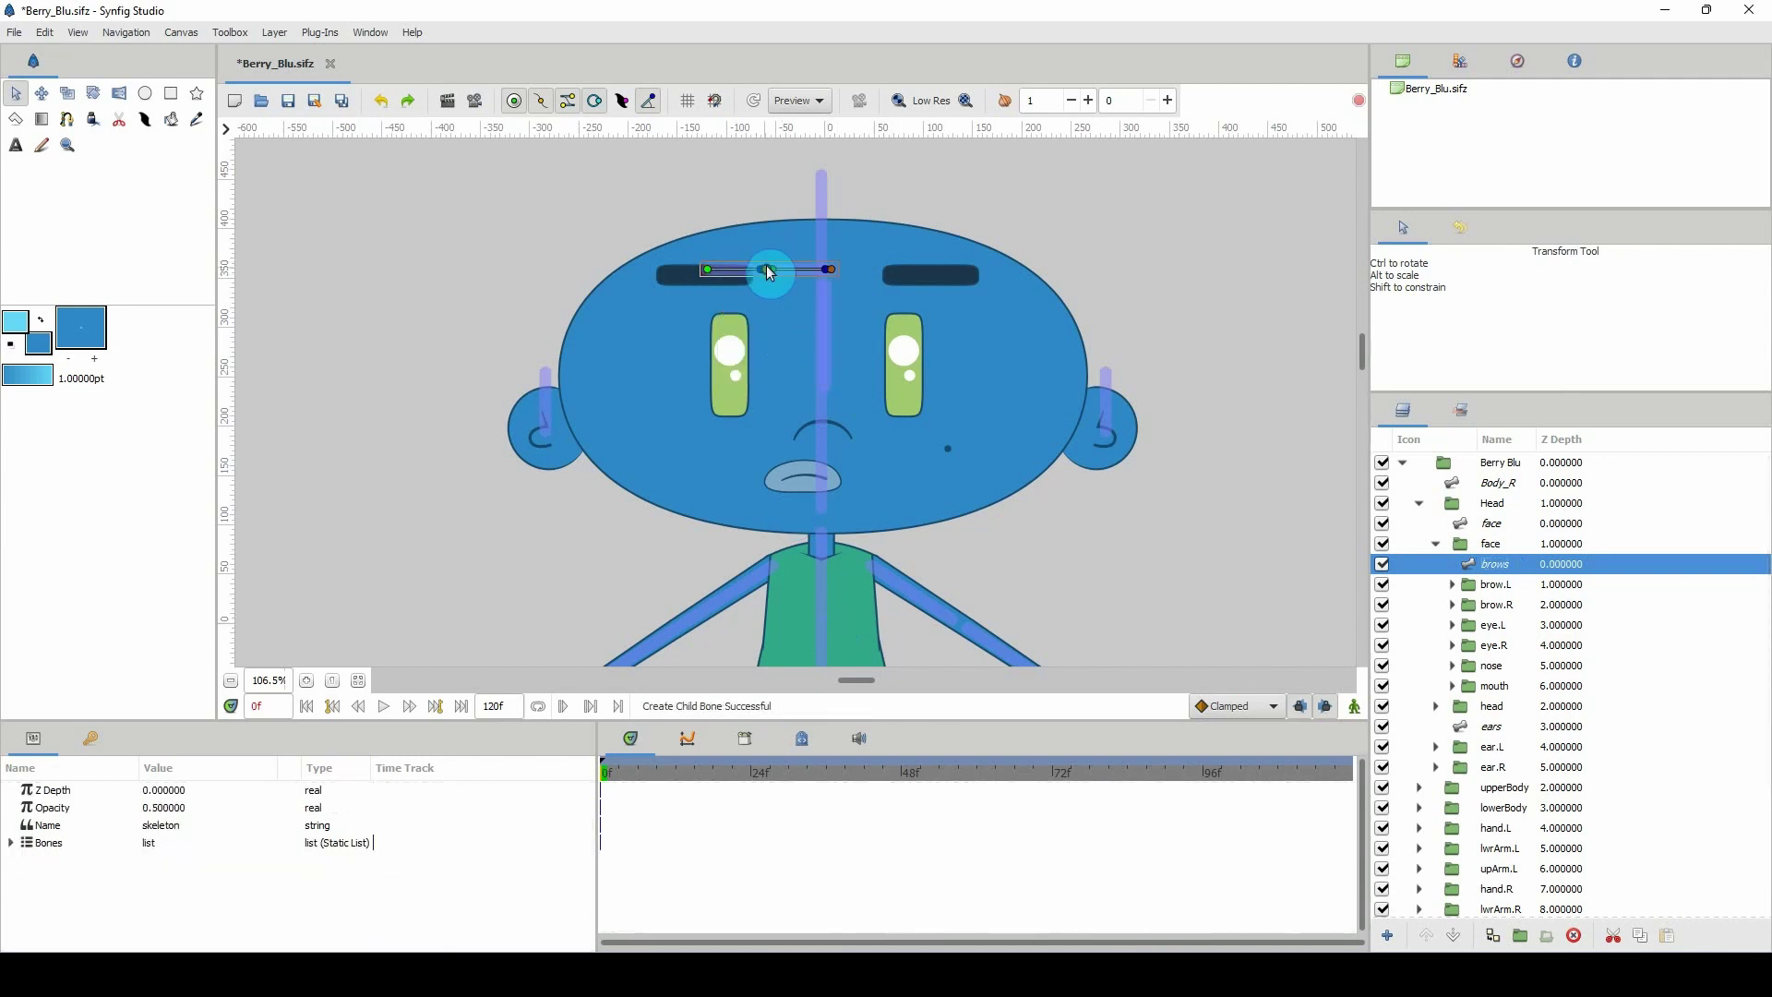
pyautogui.moveTo(772, 269); pyautogui.dragTo(811, 269)
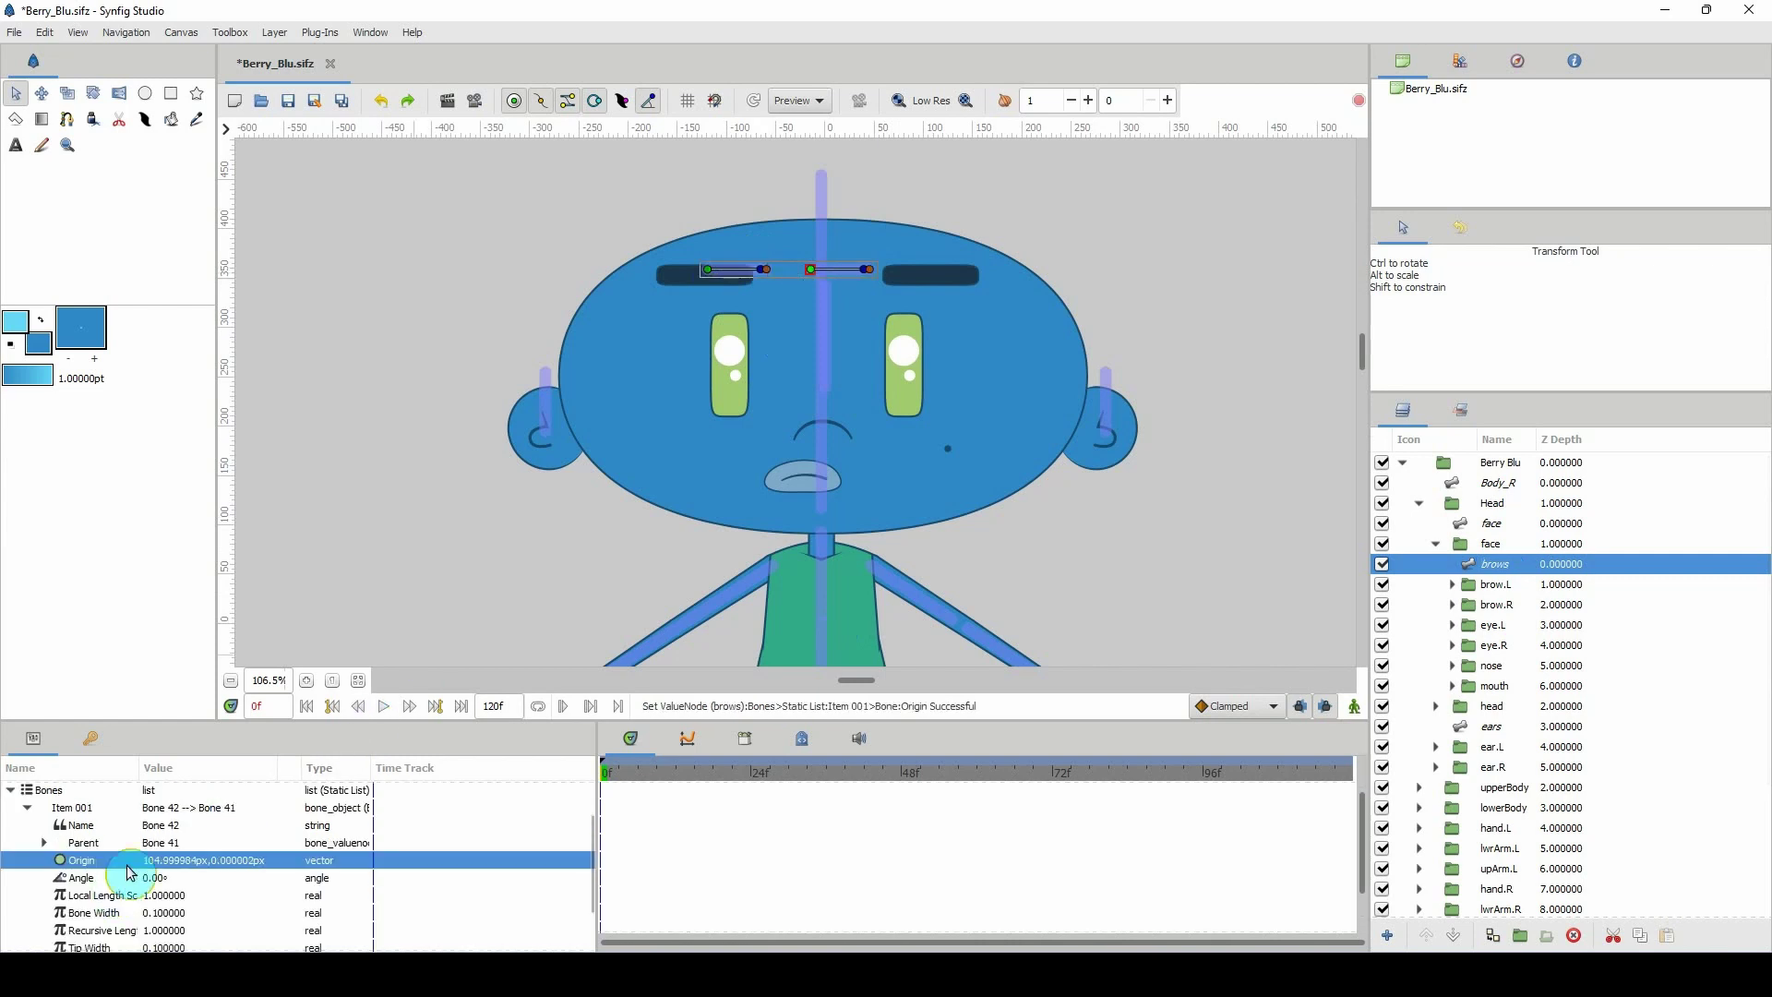
pyautogui.click(166, 843)
pyautogui.click(167, 843)
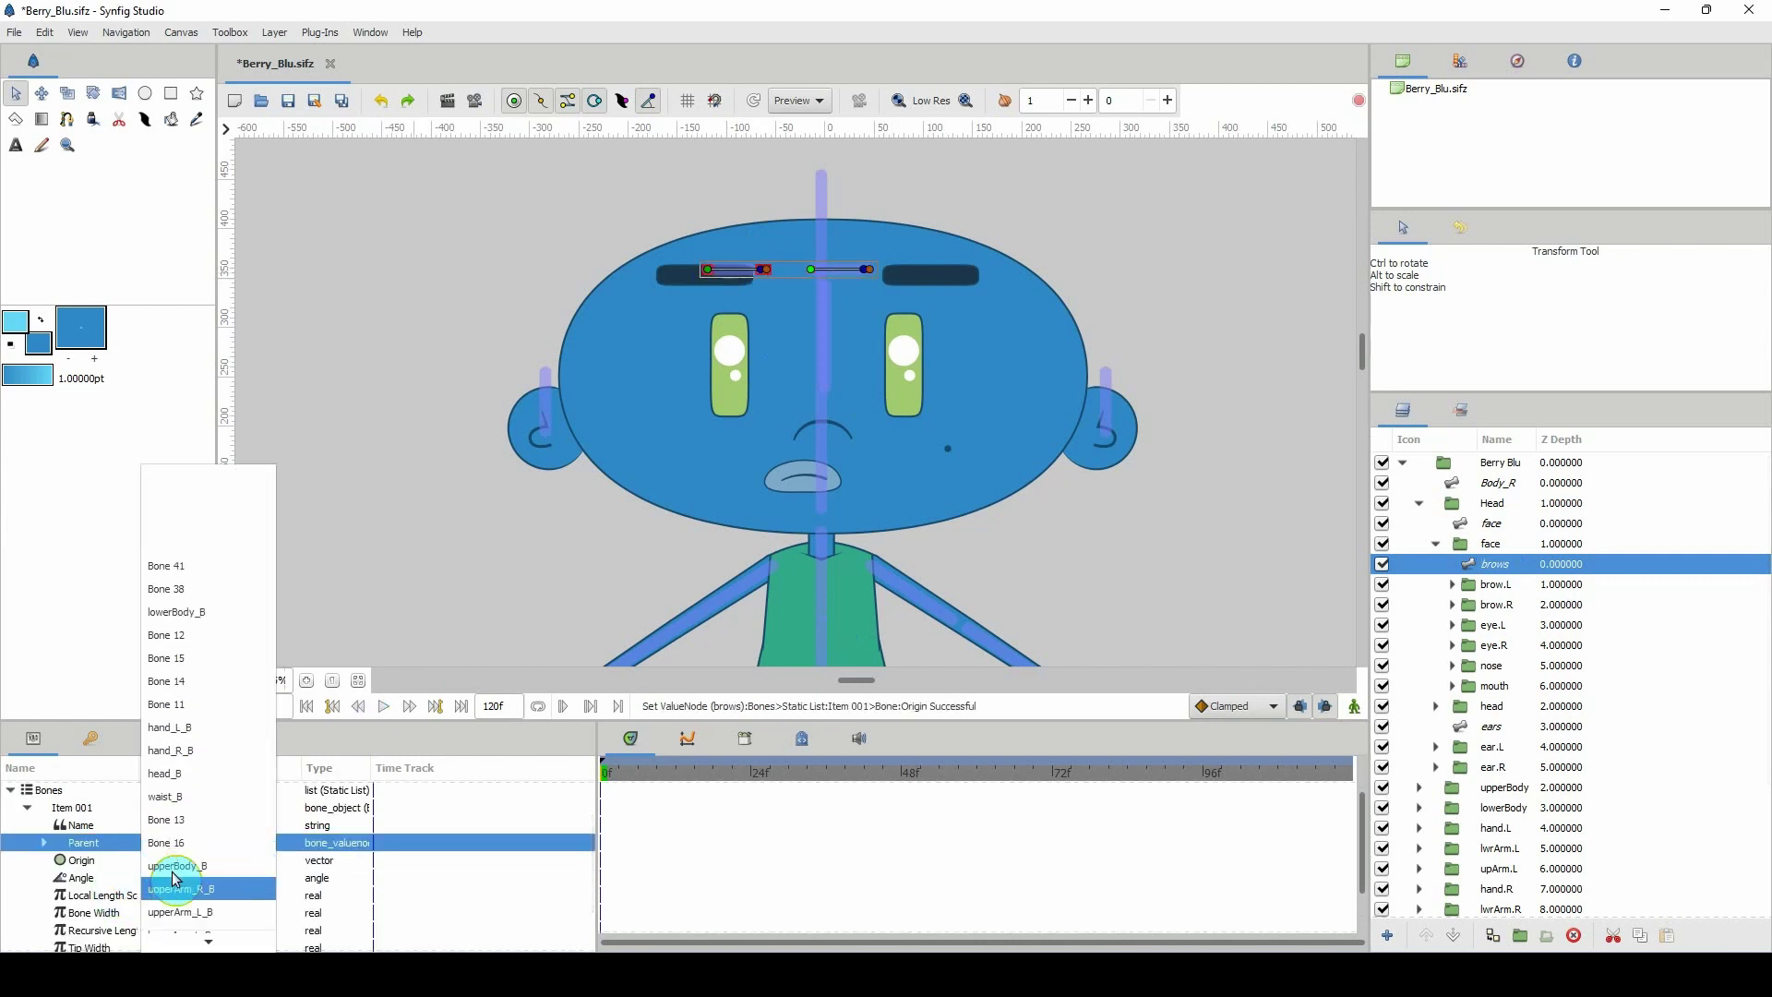
pyautogui.click(175, 936)
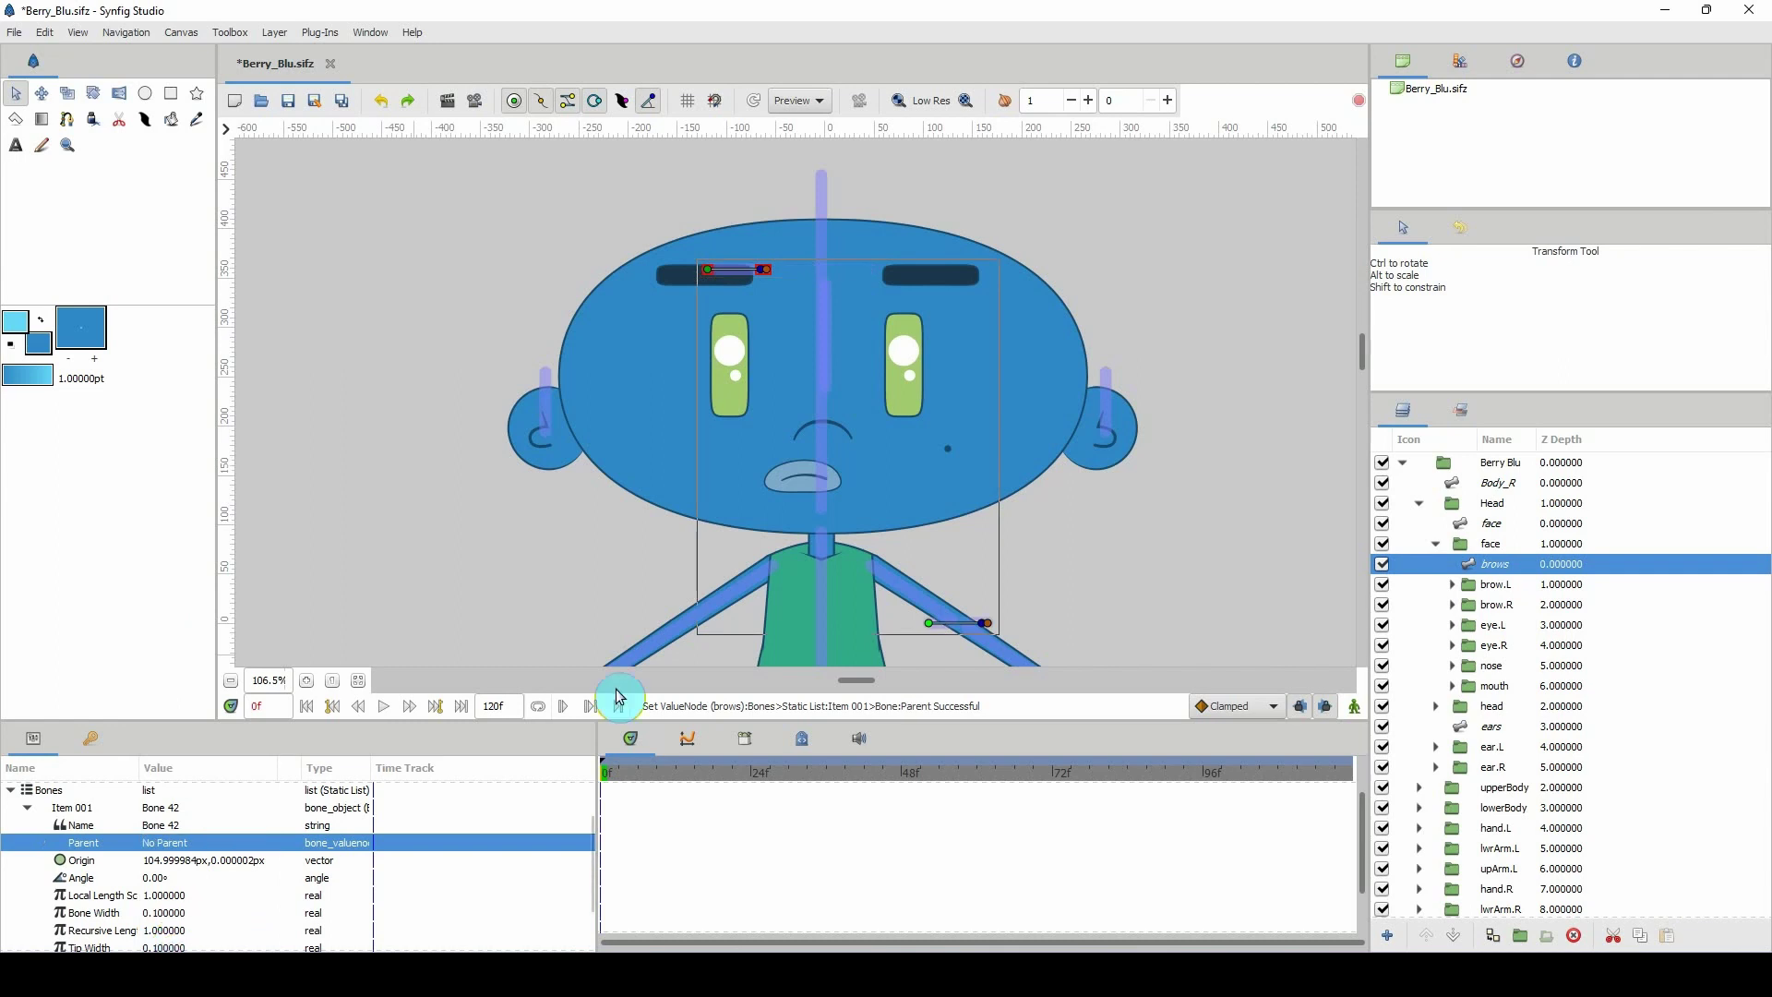
pyautogui.moveTo(879, 278); pyautogui.dragTo(928, 275)
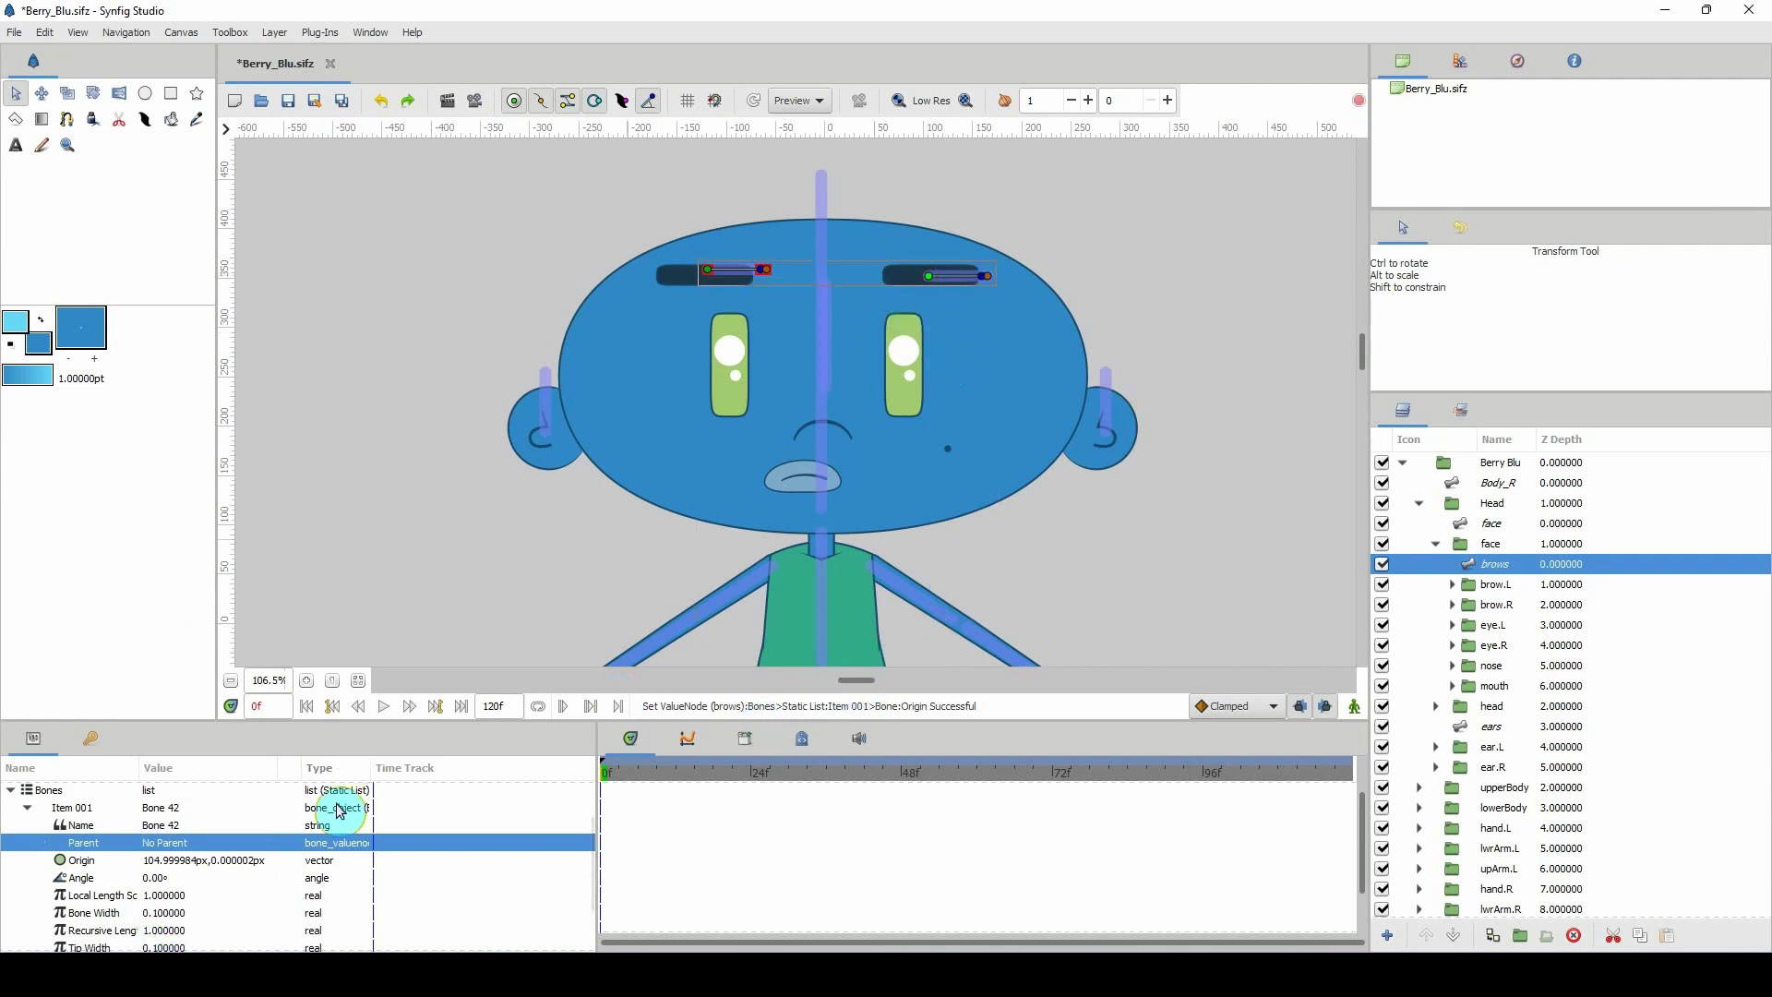
# Set Bone 42 and Bone 41 angles to 90° and fine-tune their origins on the brows.
pyautogui.click(156, 877)
pyautogui.write('90')
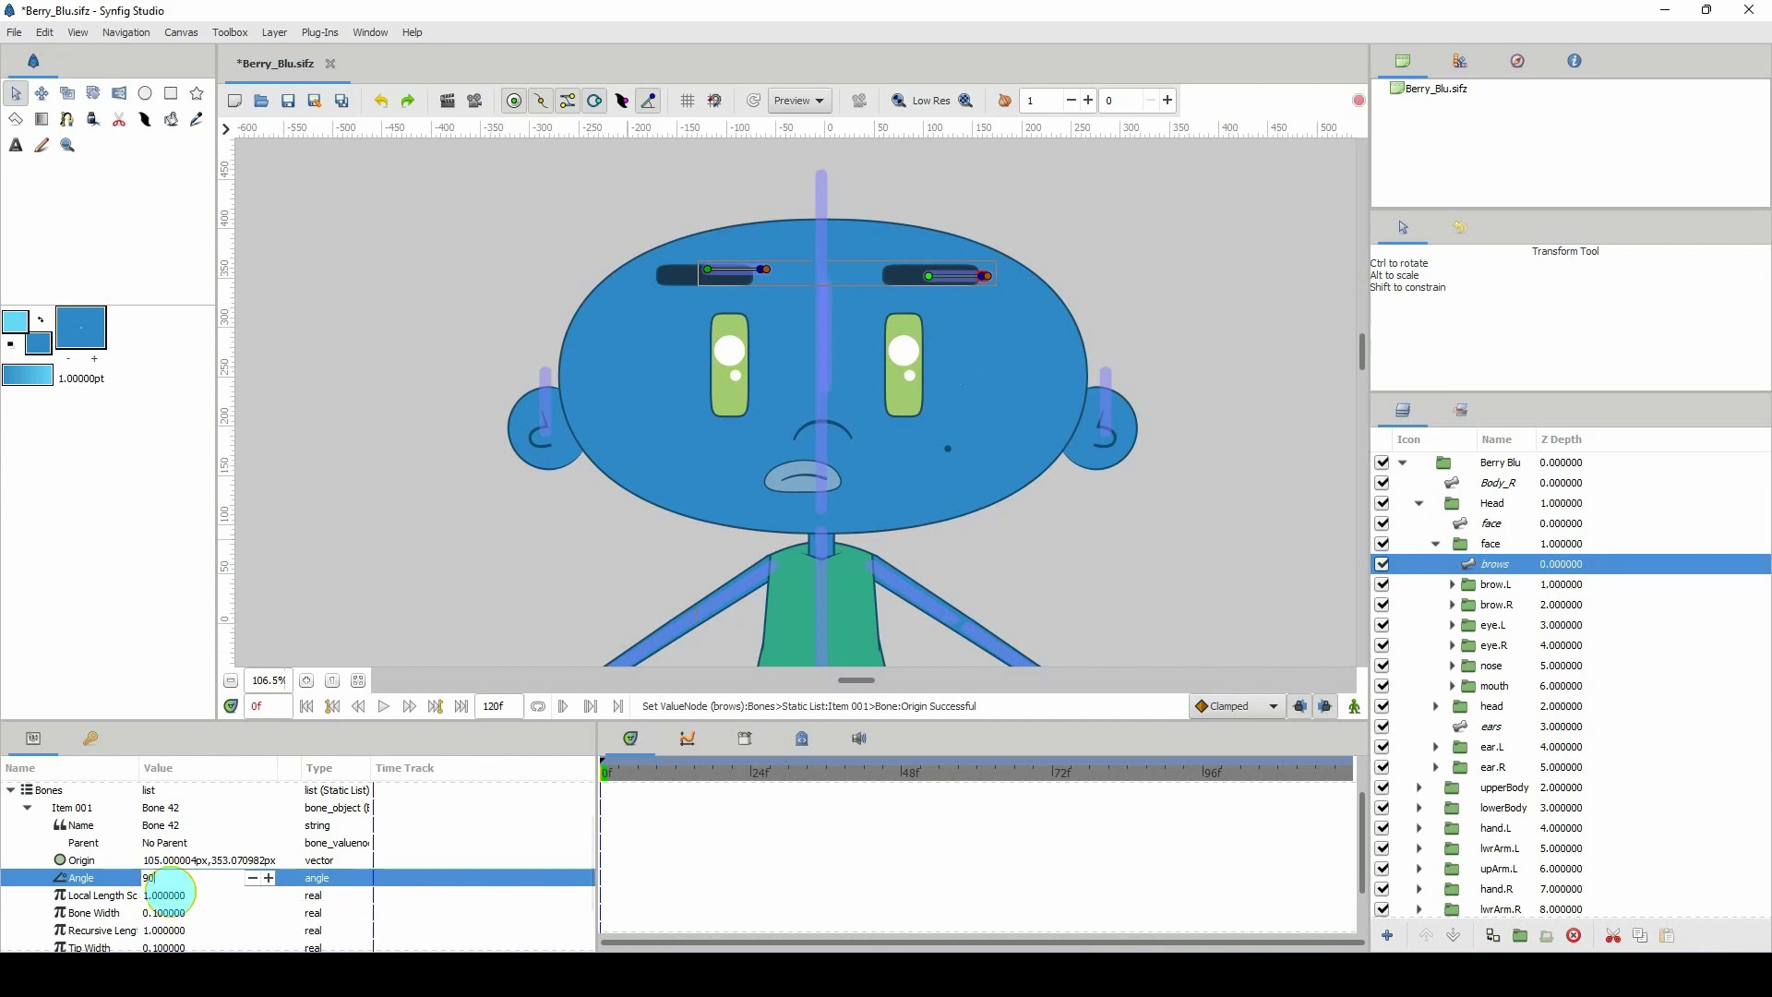
pyautogui.press('Return')
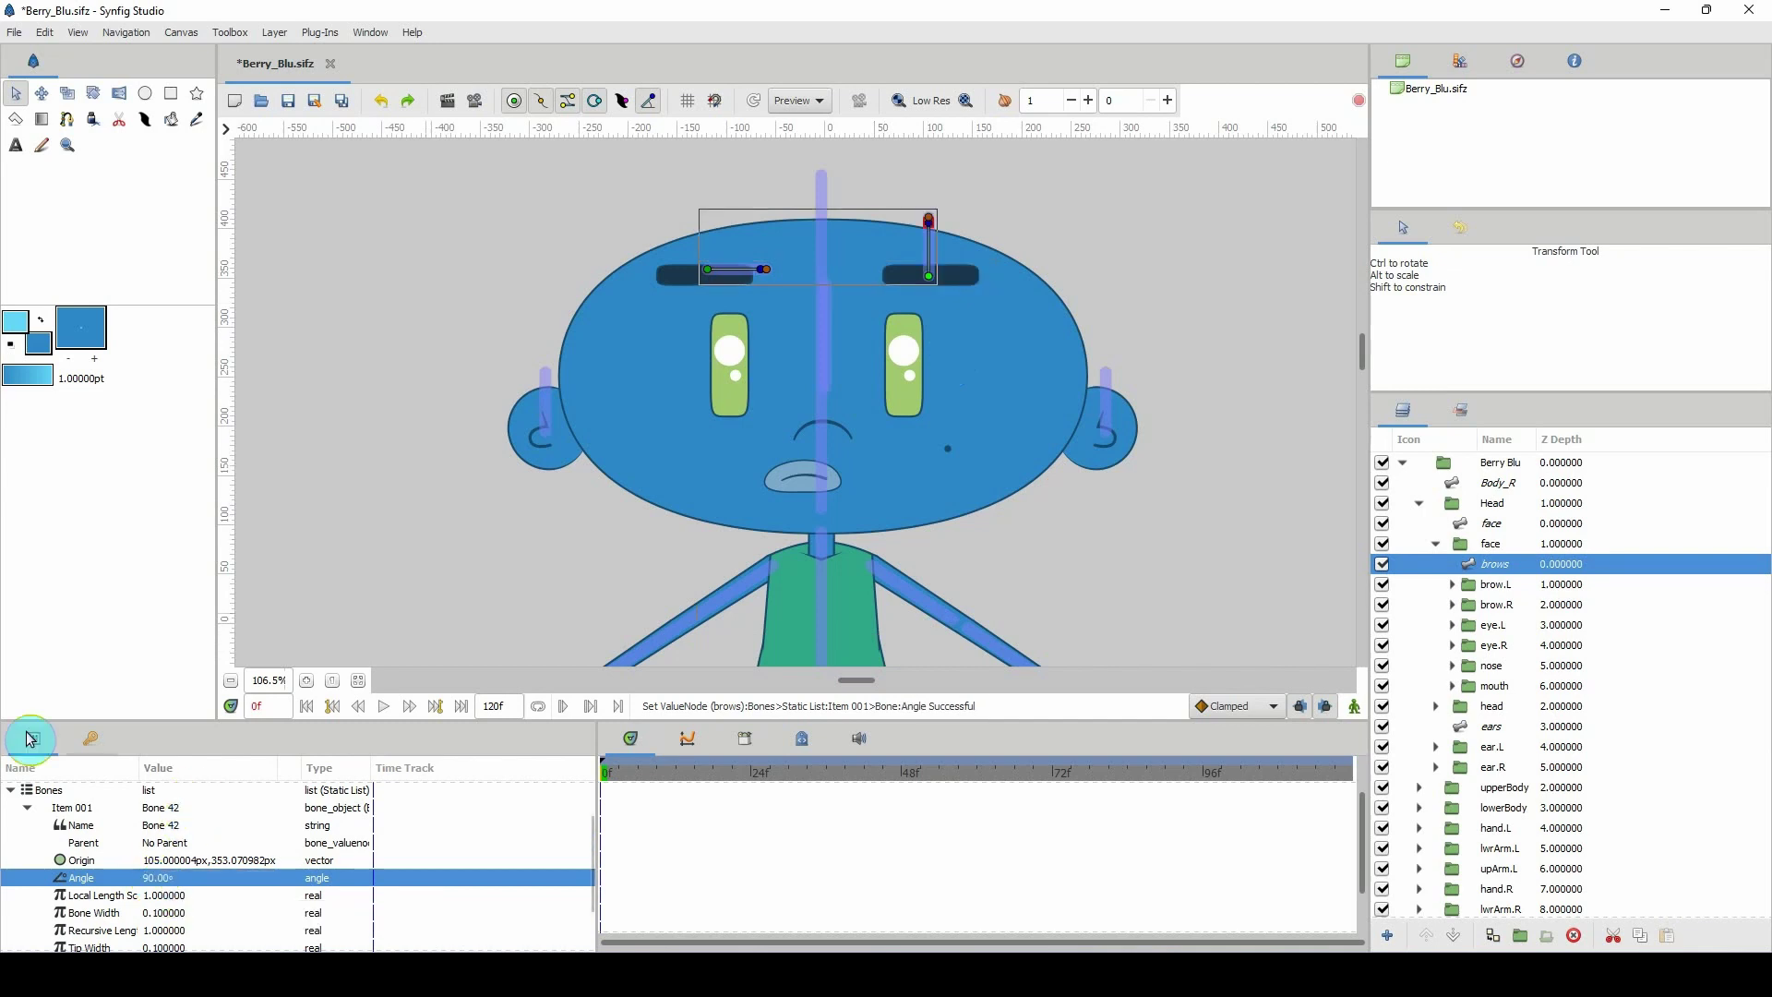
pyautogui.click(708, 277)
pyautogui.scroll(-2, 178, 914)
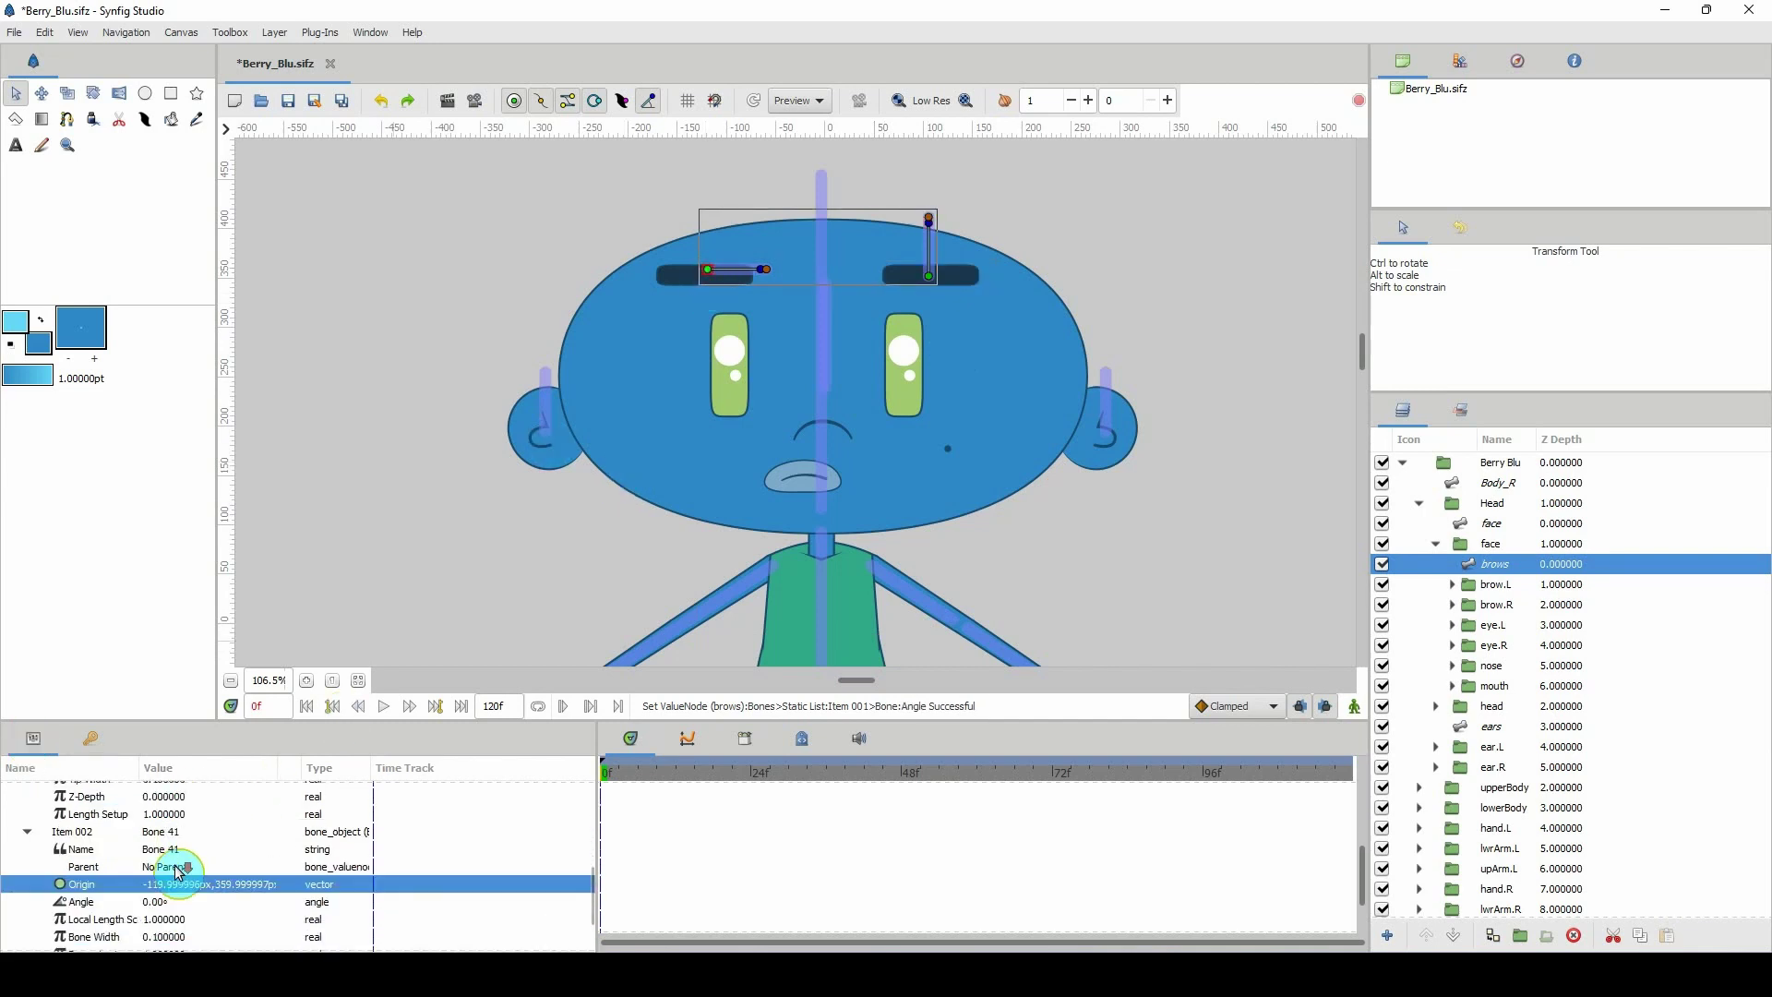
pyautogui.click(152, 901)
pyautogui.write('90')
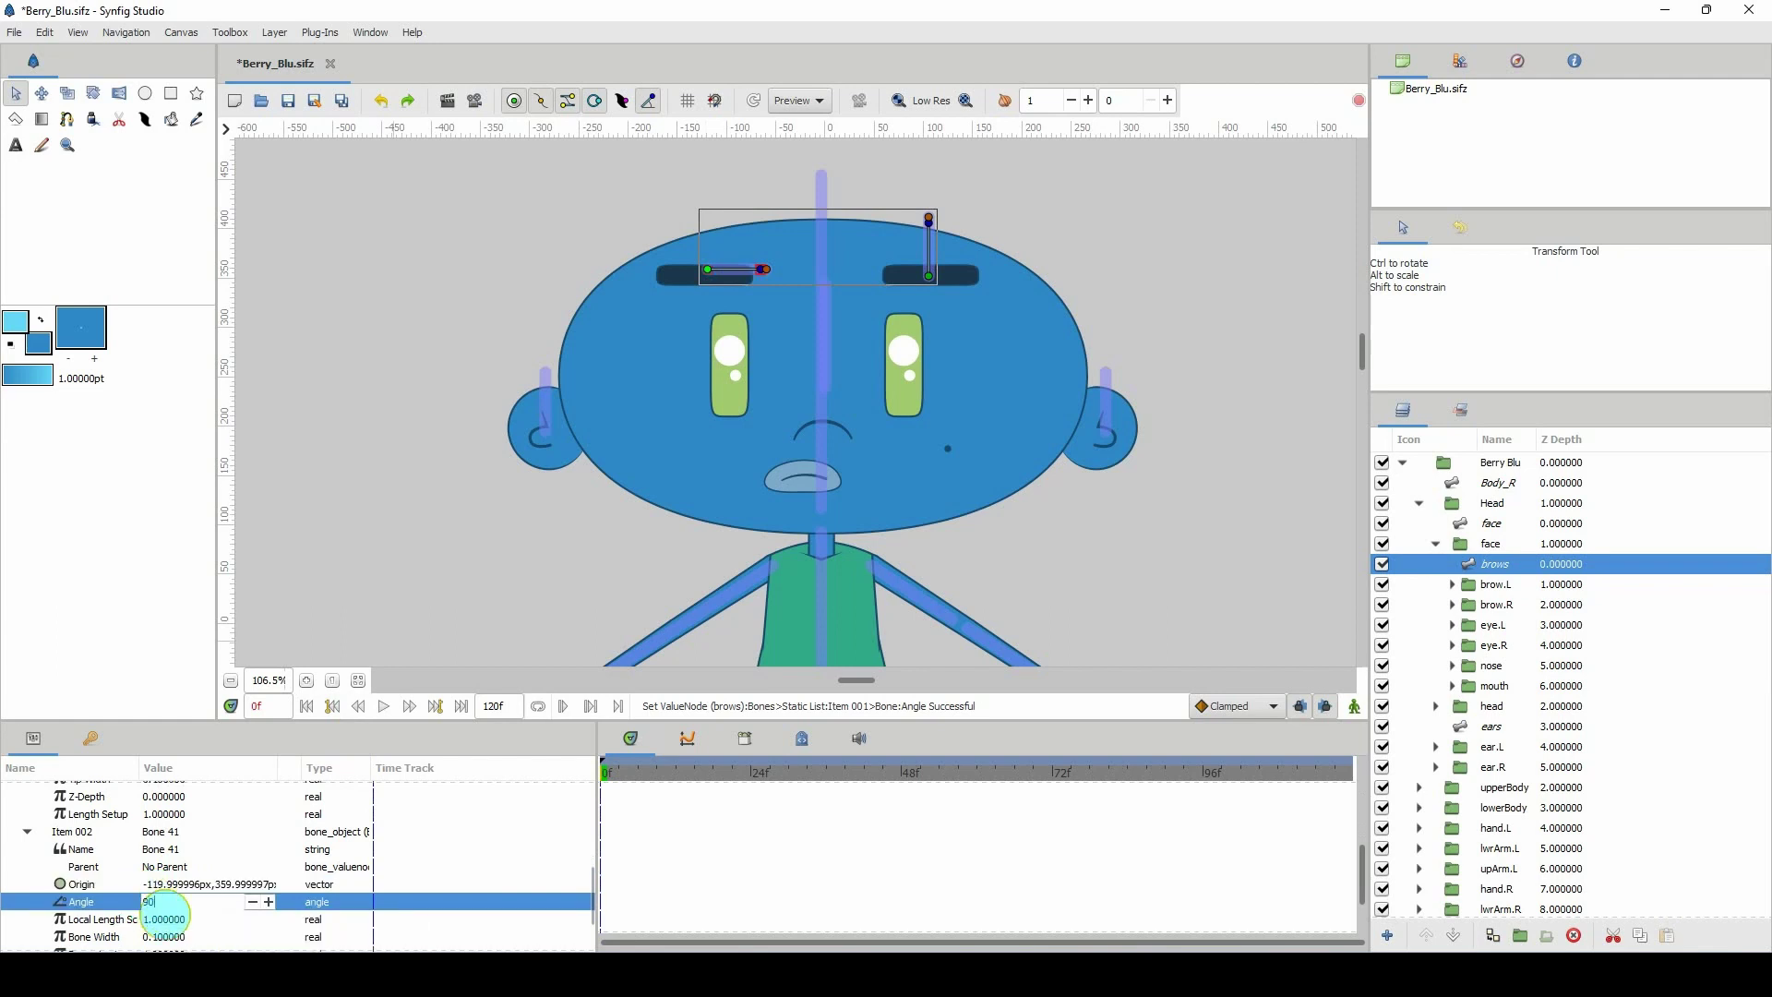
pyautogui.press('Return')
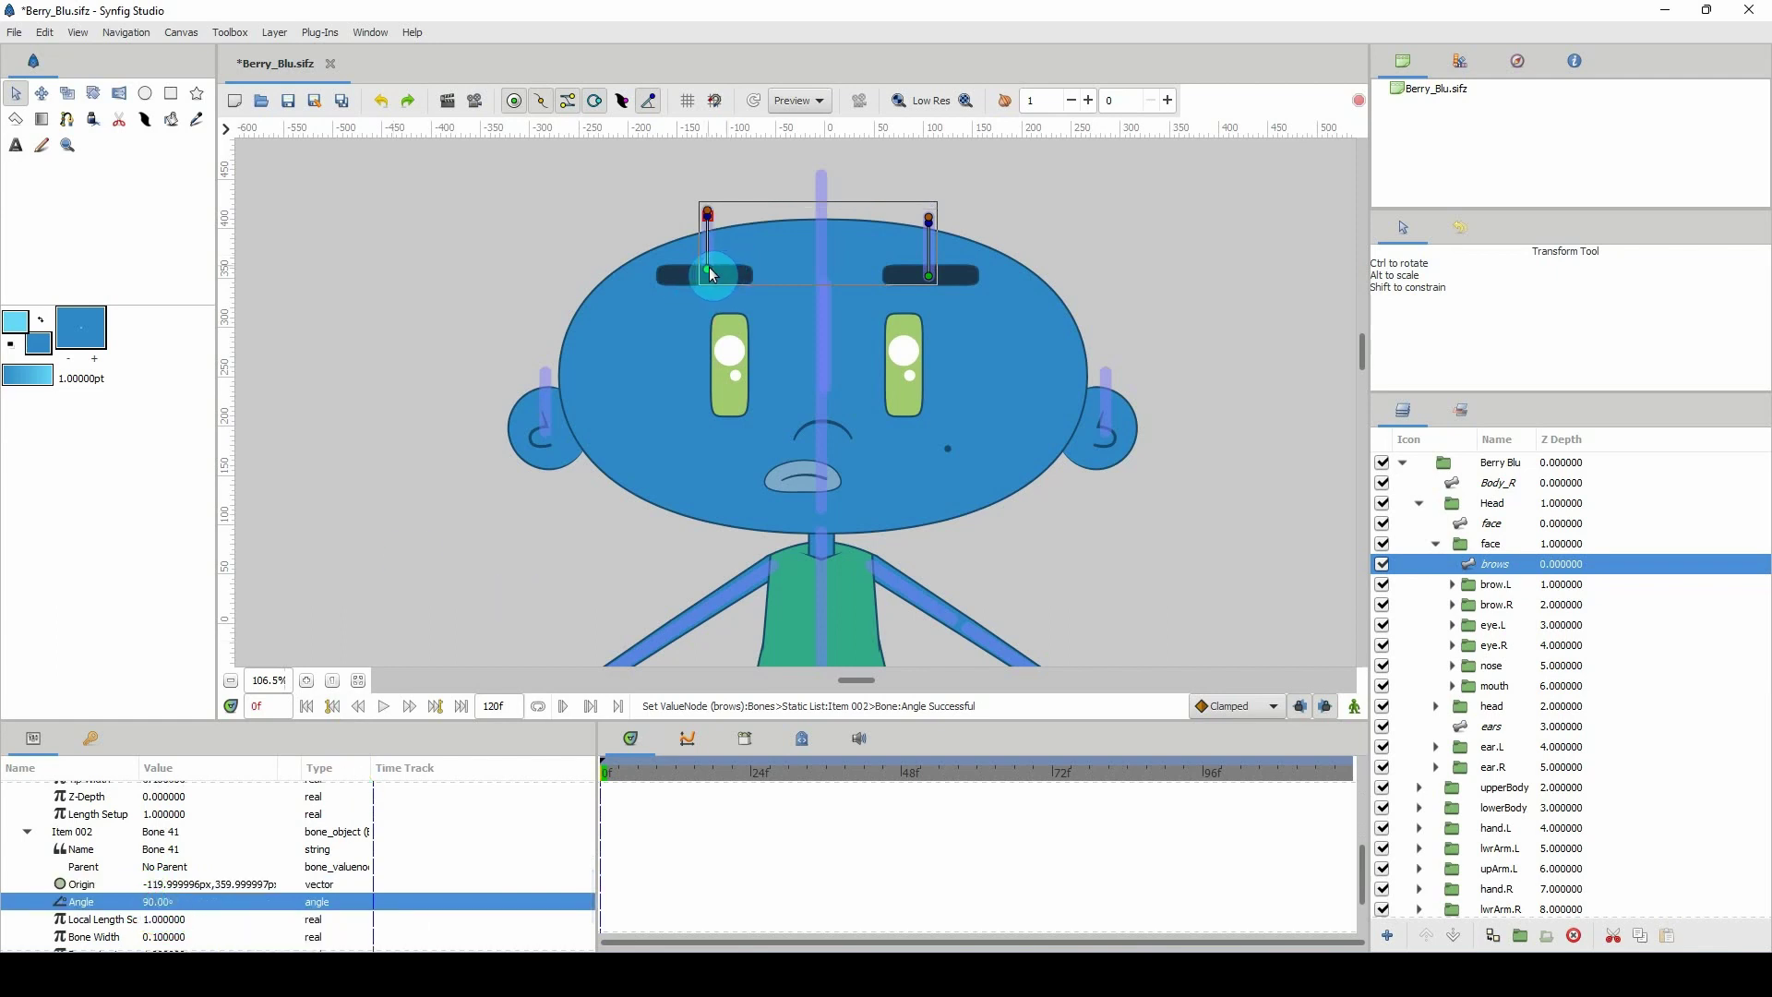
pyautogui.moveTo(712, 274); pyautogui.dragTo(712, 285)
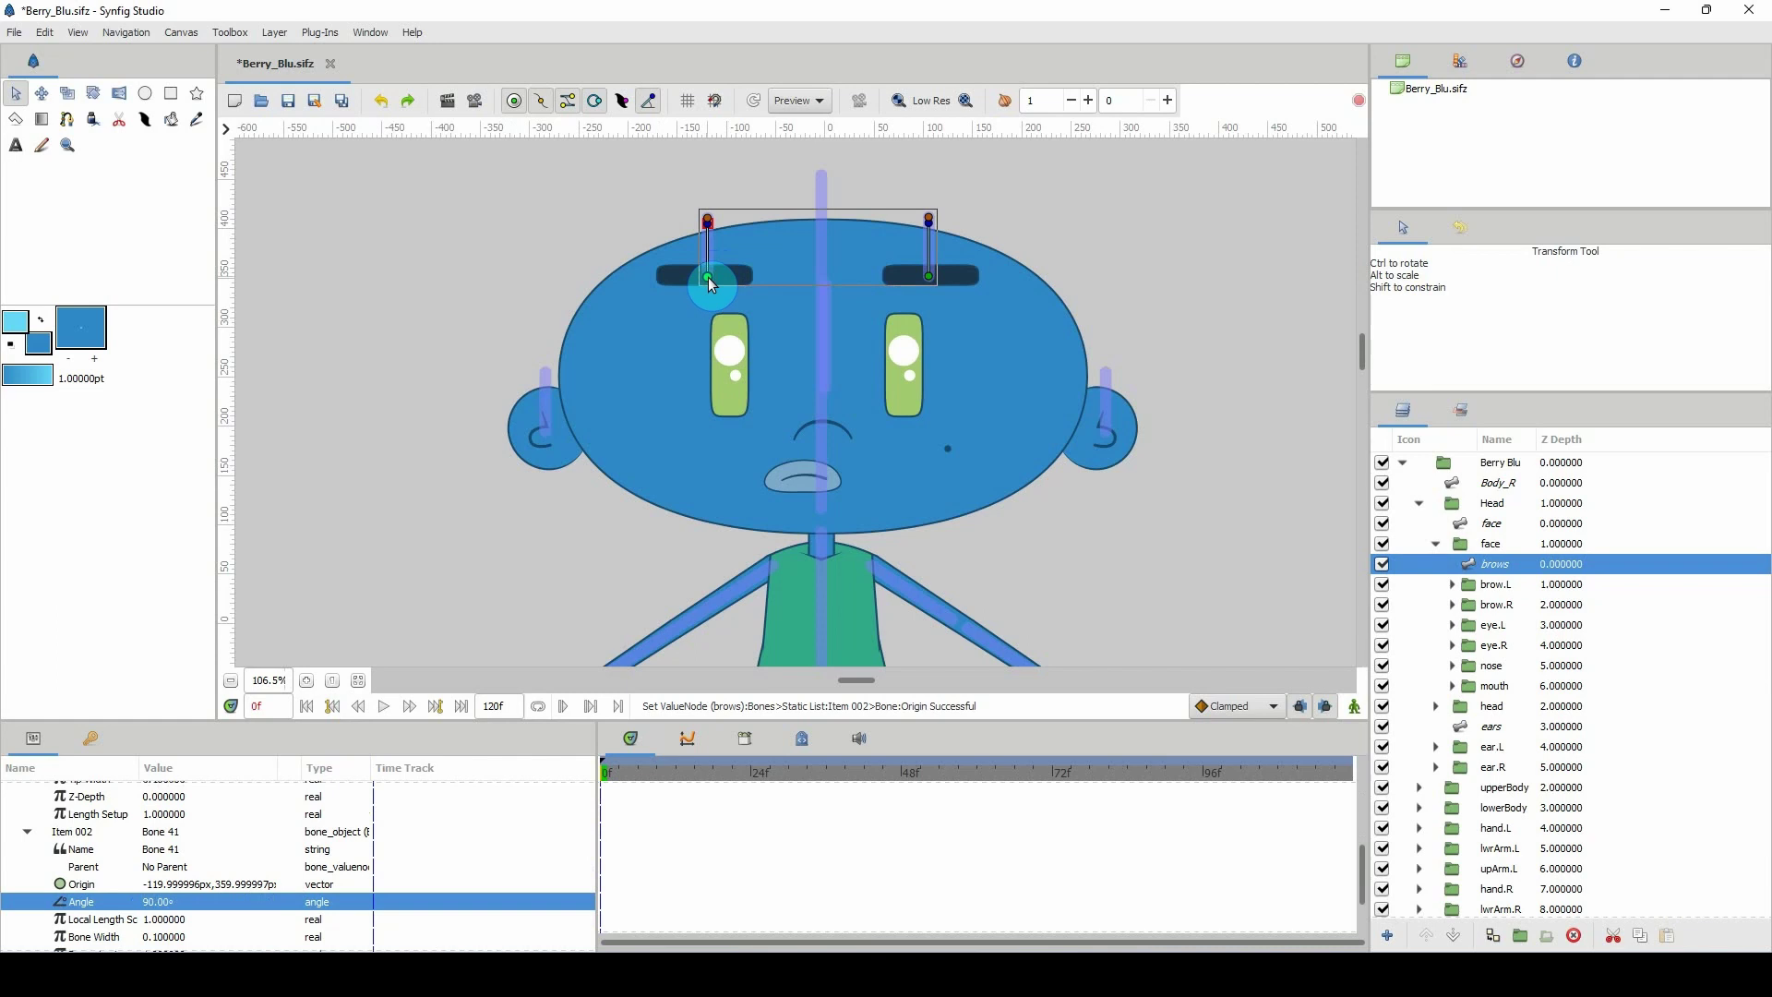
pyautogui.moveTo(928, 280); pyautogui.dragTo(930, 284)
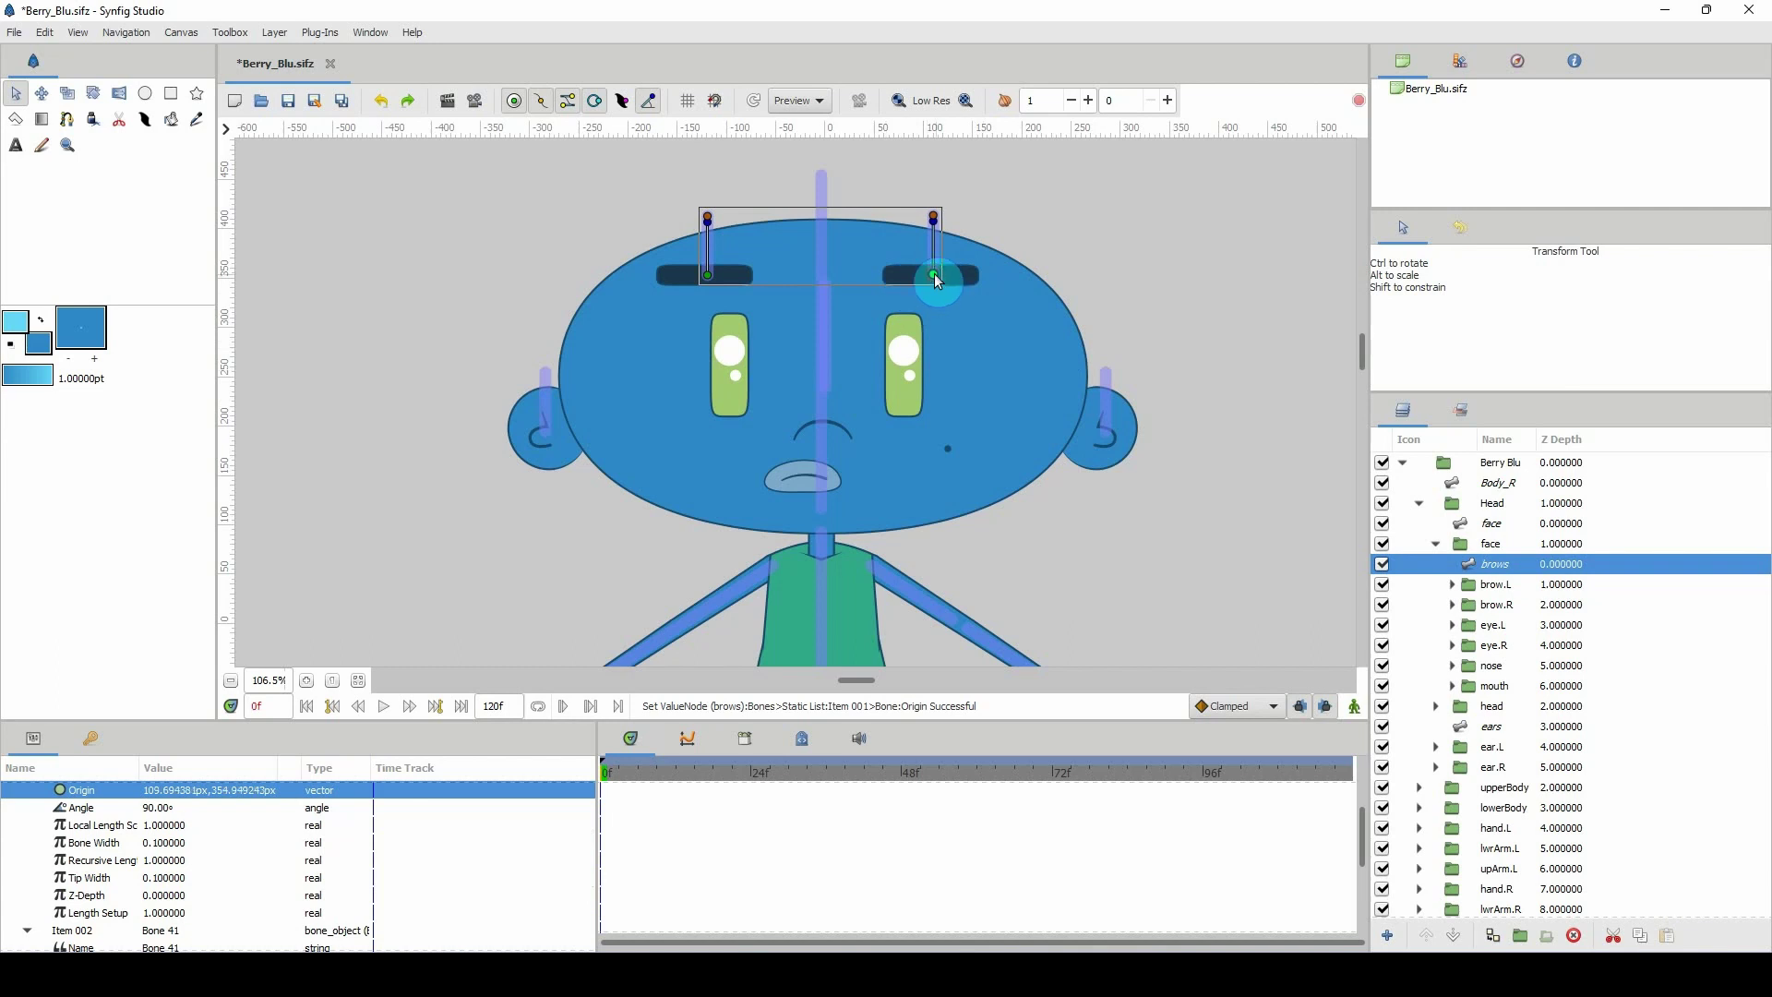
pyautogui.click(1478, 586)
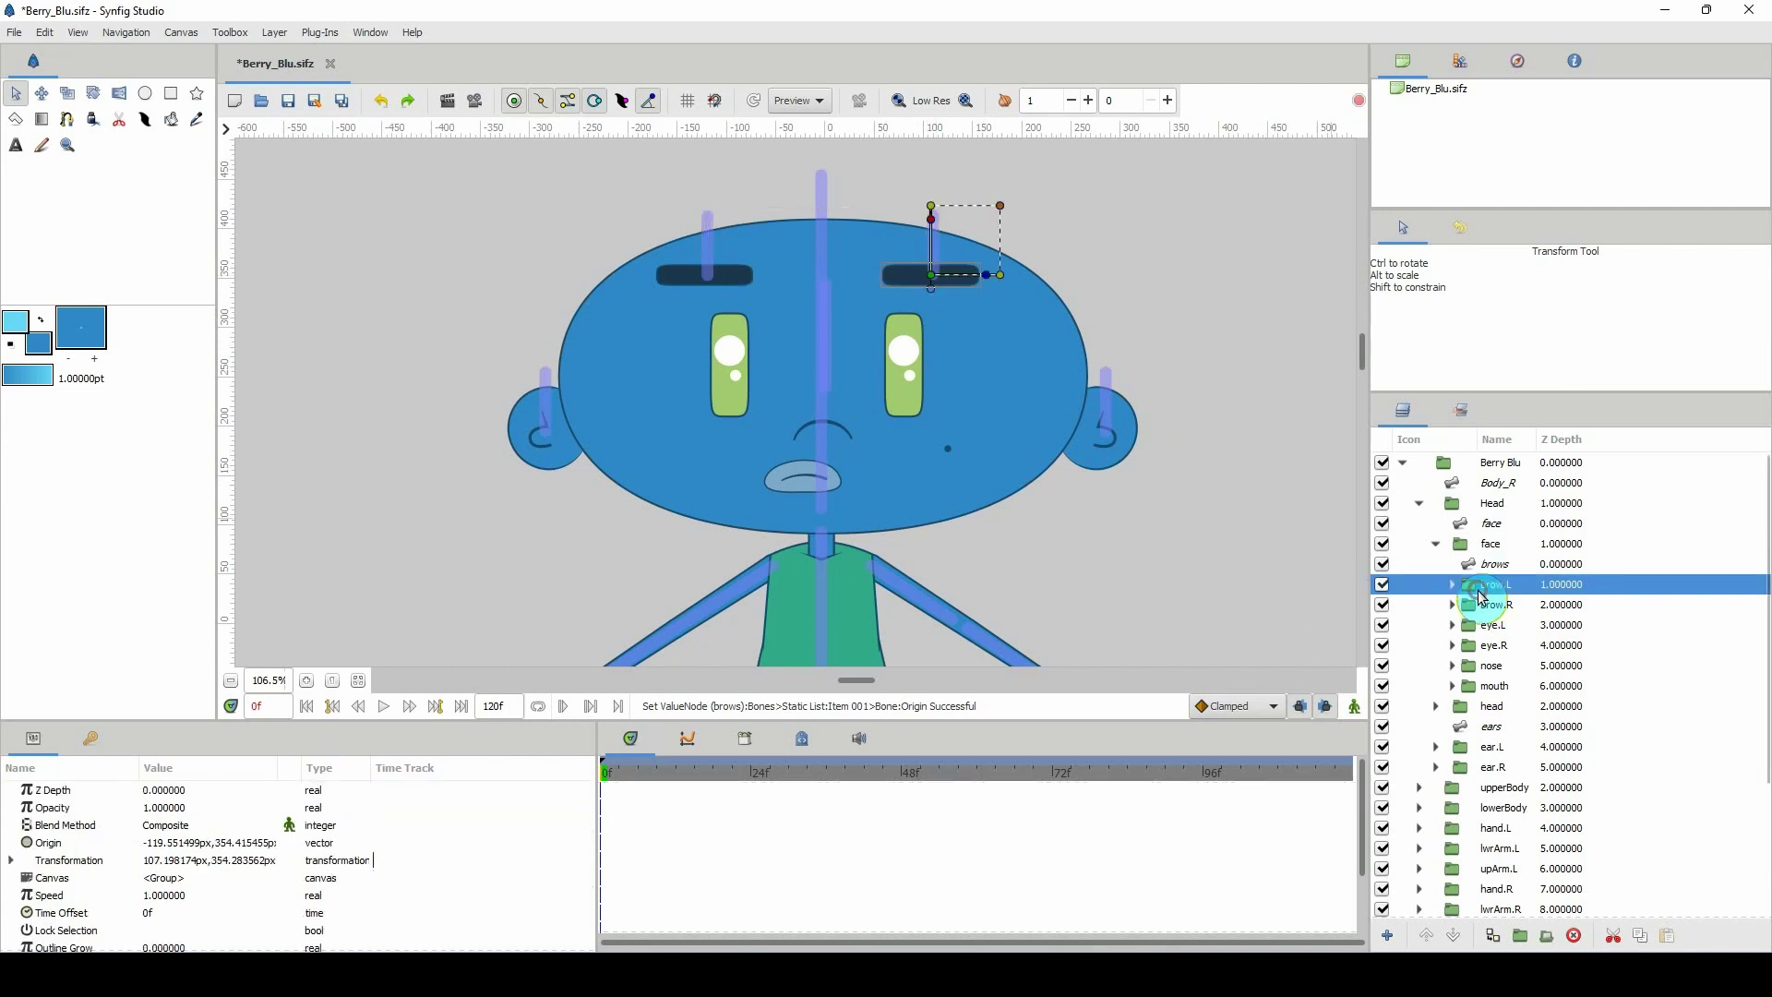
# Link the brow.L group to its brow bone in the brows skeleton.
pyautogui.click(931, 275)
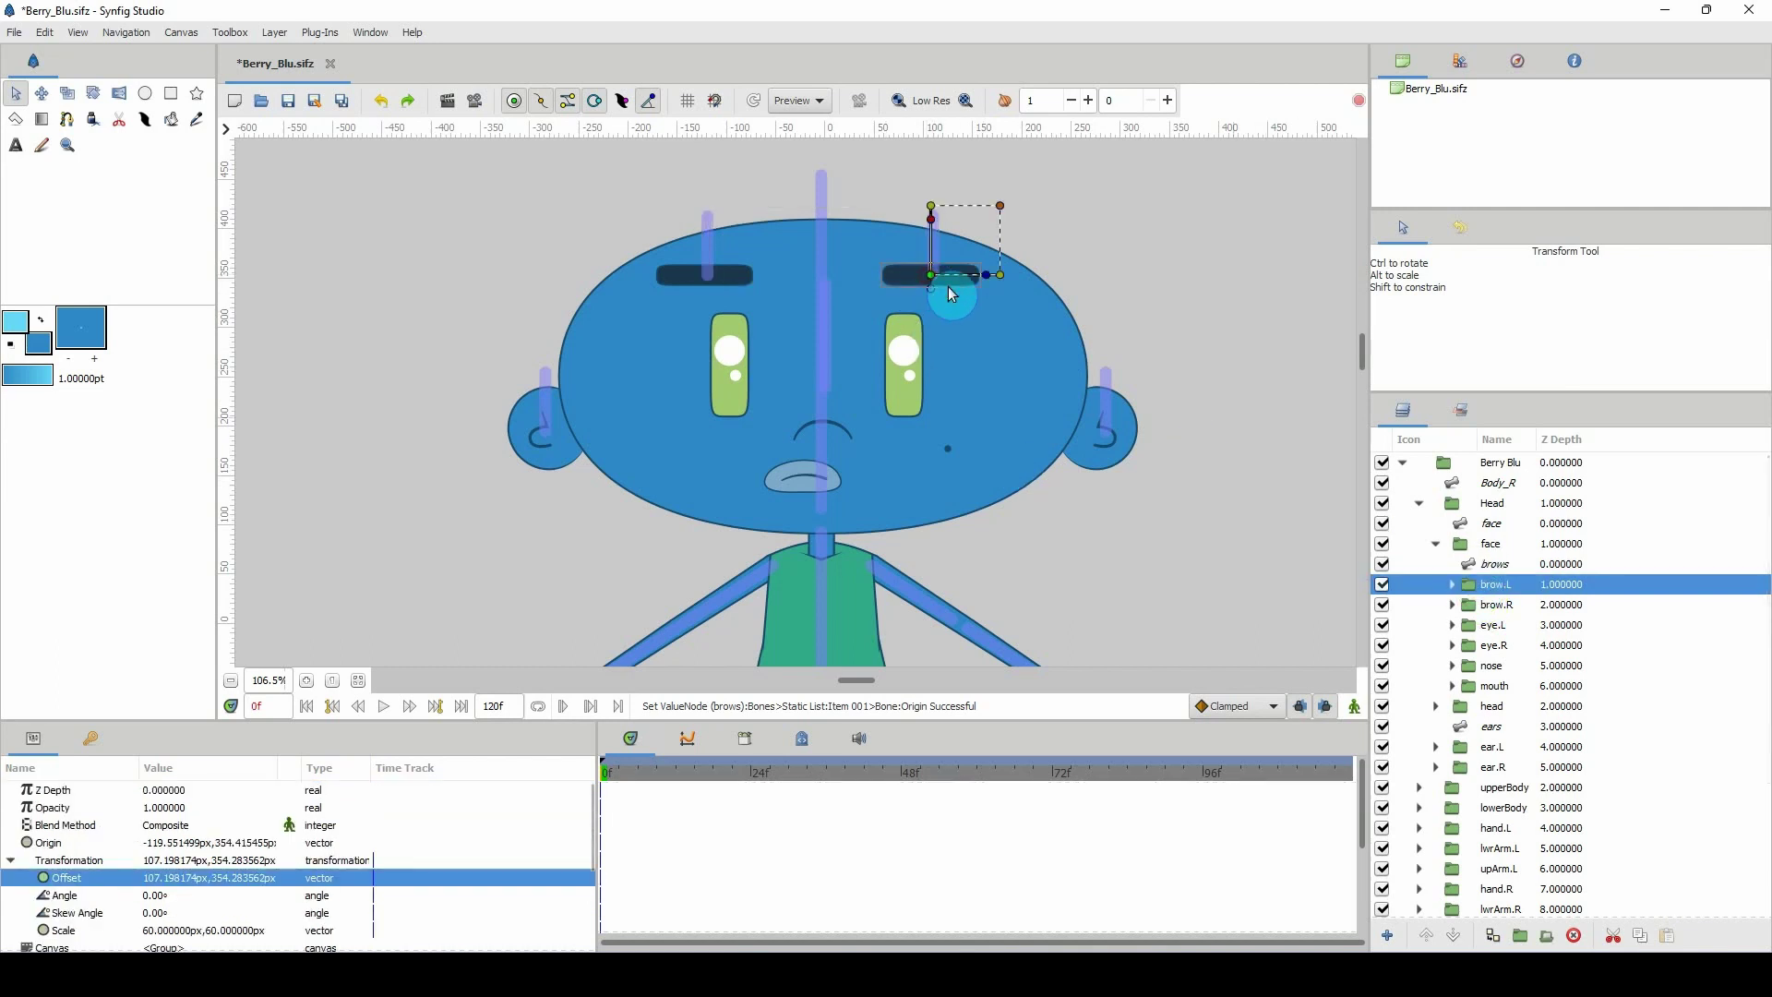
pyautogui.keyDown('ctrl'); pyautogui.click(1490, 564); pyautogui.keyUp('ctrl')
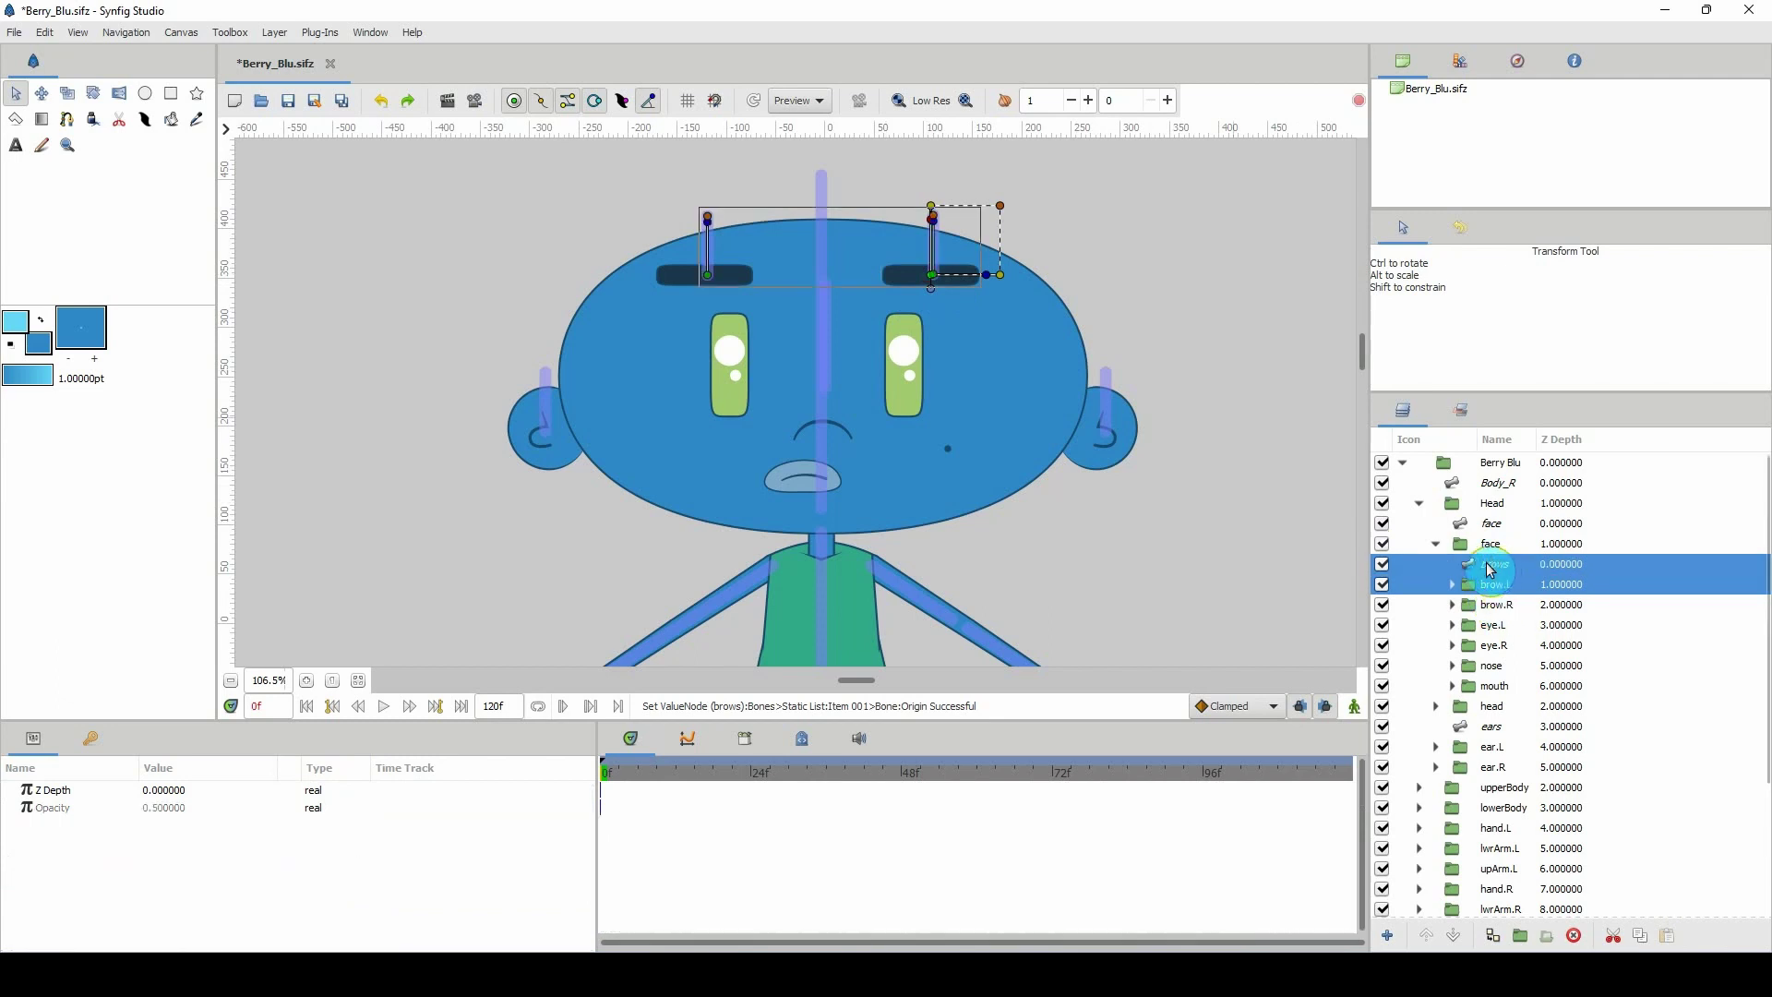
pyautogui.scroll(2, 939, 229)
pyautogui.scroll(2, 938, 229)
pyautogui.rightClick(938, 234)
pyautogui.click(978, 285)
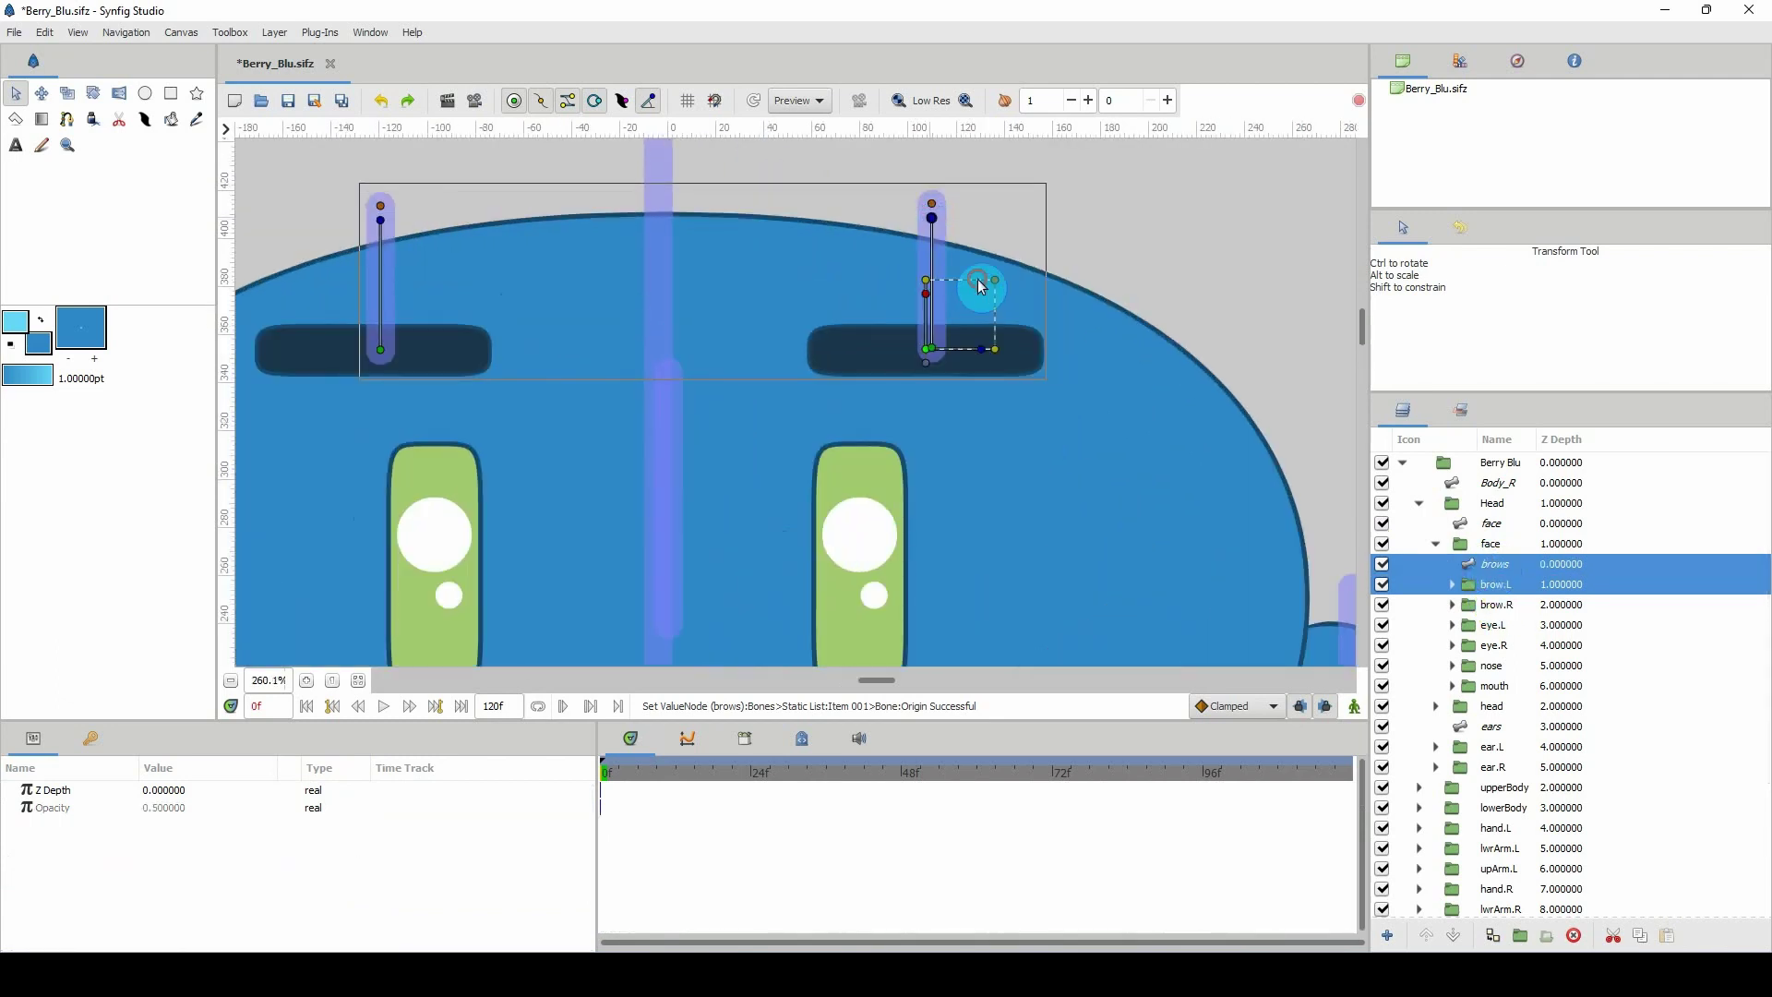
pyautogui.hscroll(-2, 1015, 314)
# Link the brow.R group to the other brow bone in the brows skeleton.
pyautogui.click(1493, 605)
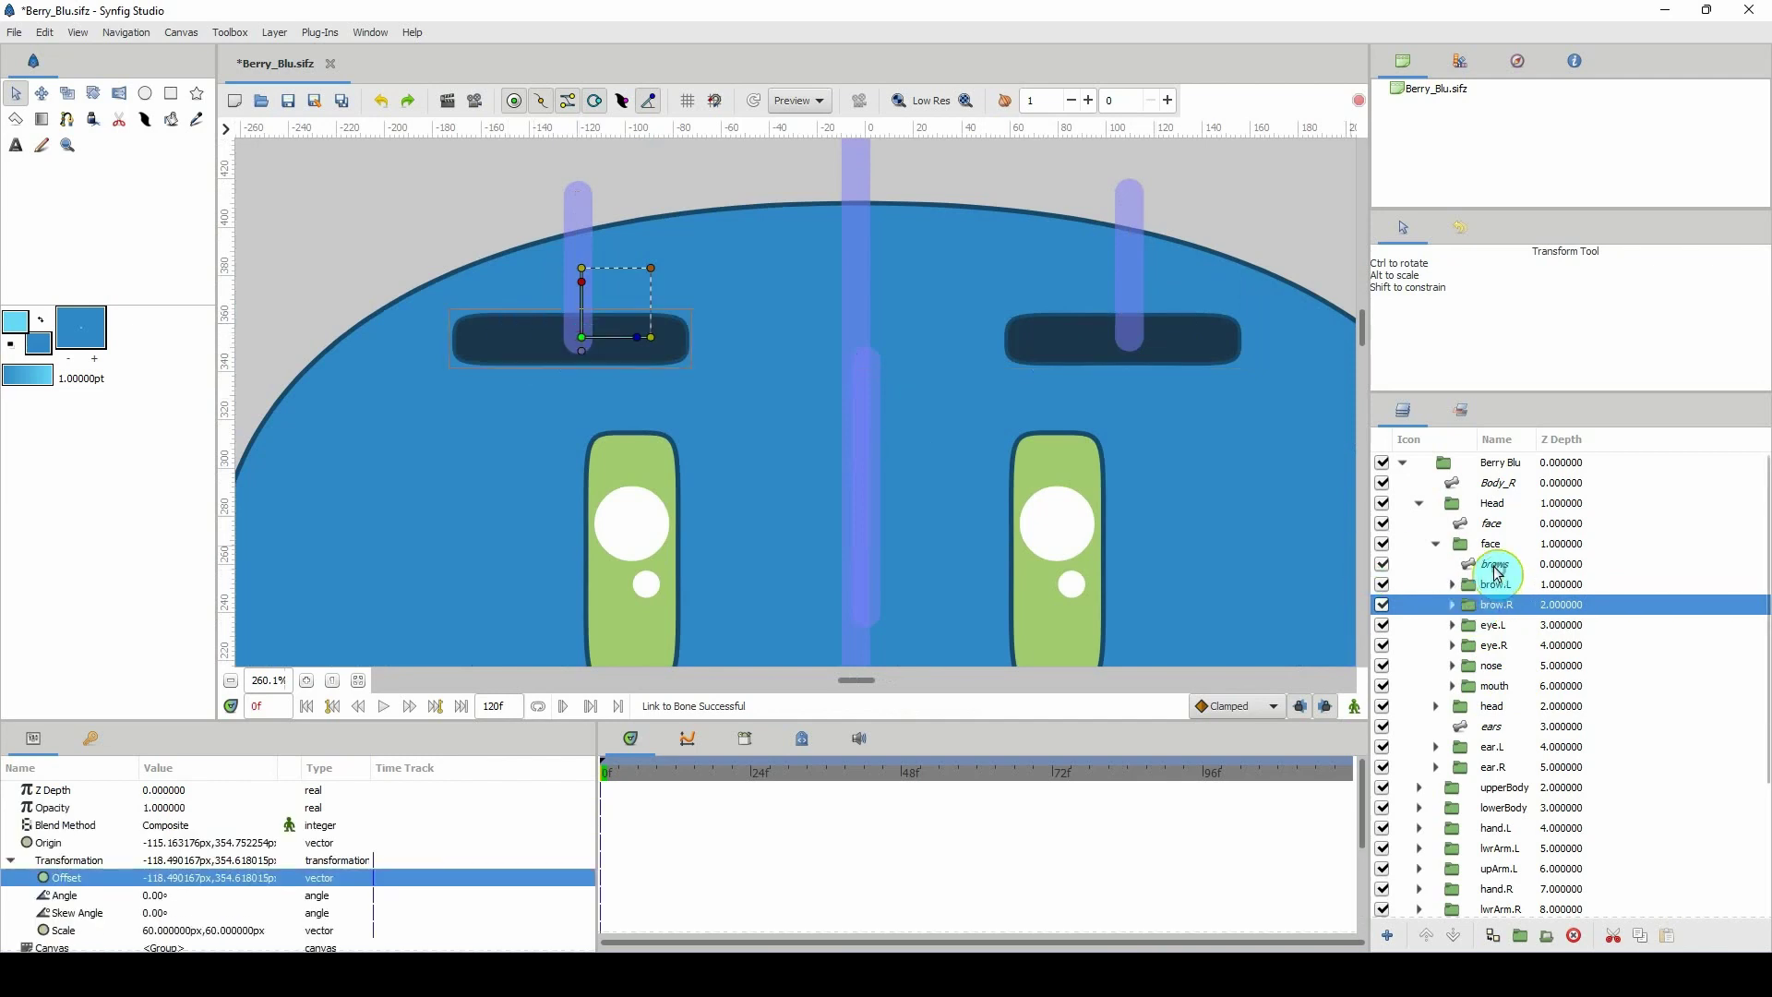
pyautogui.keyDown('ctrl'); pyautogui.click(1493, 564); pyautogui.keyUp('ctrl')
pyautogui.rightClick(578, 210)
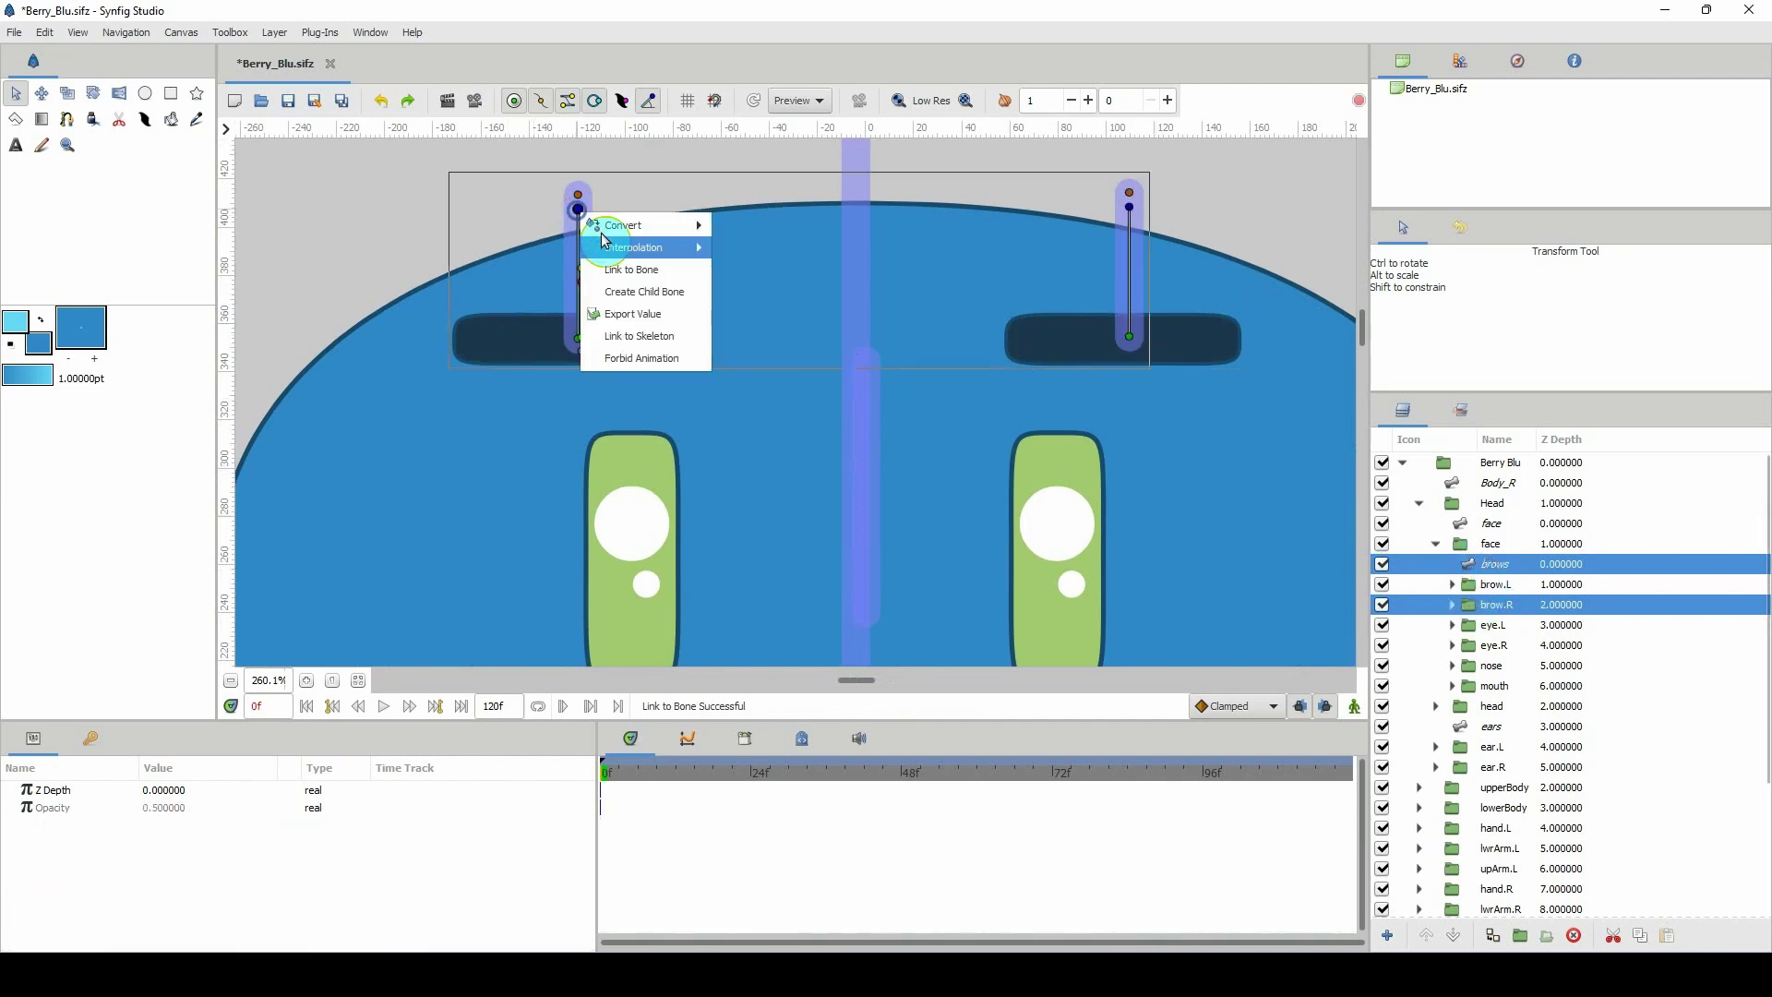
pyautogui.click(651, 294)
pyautogui.scroll(-4, 700, 352)
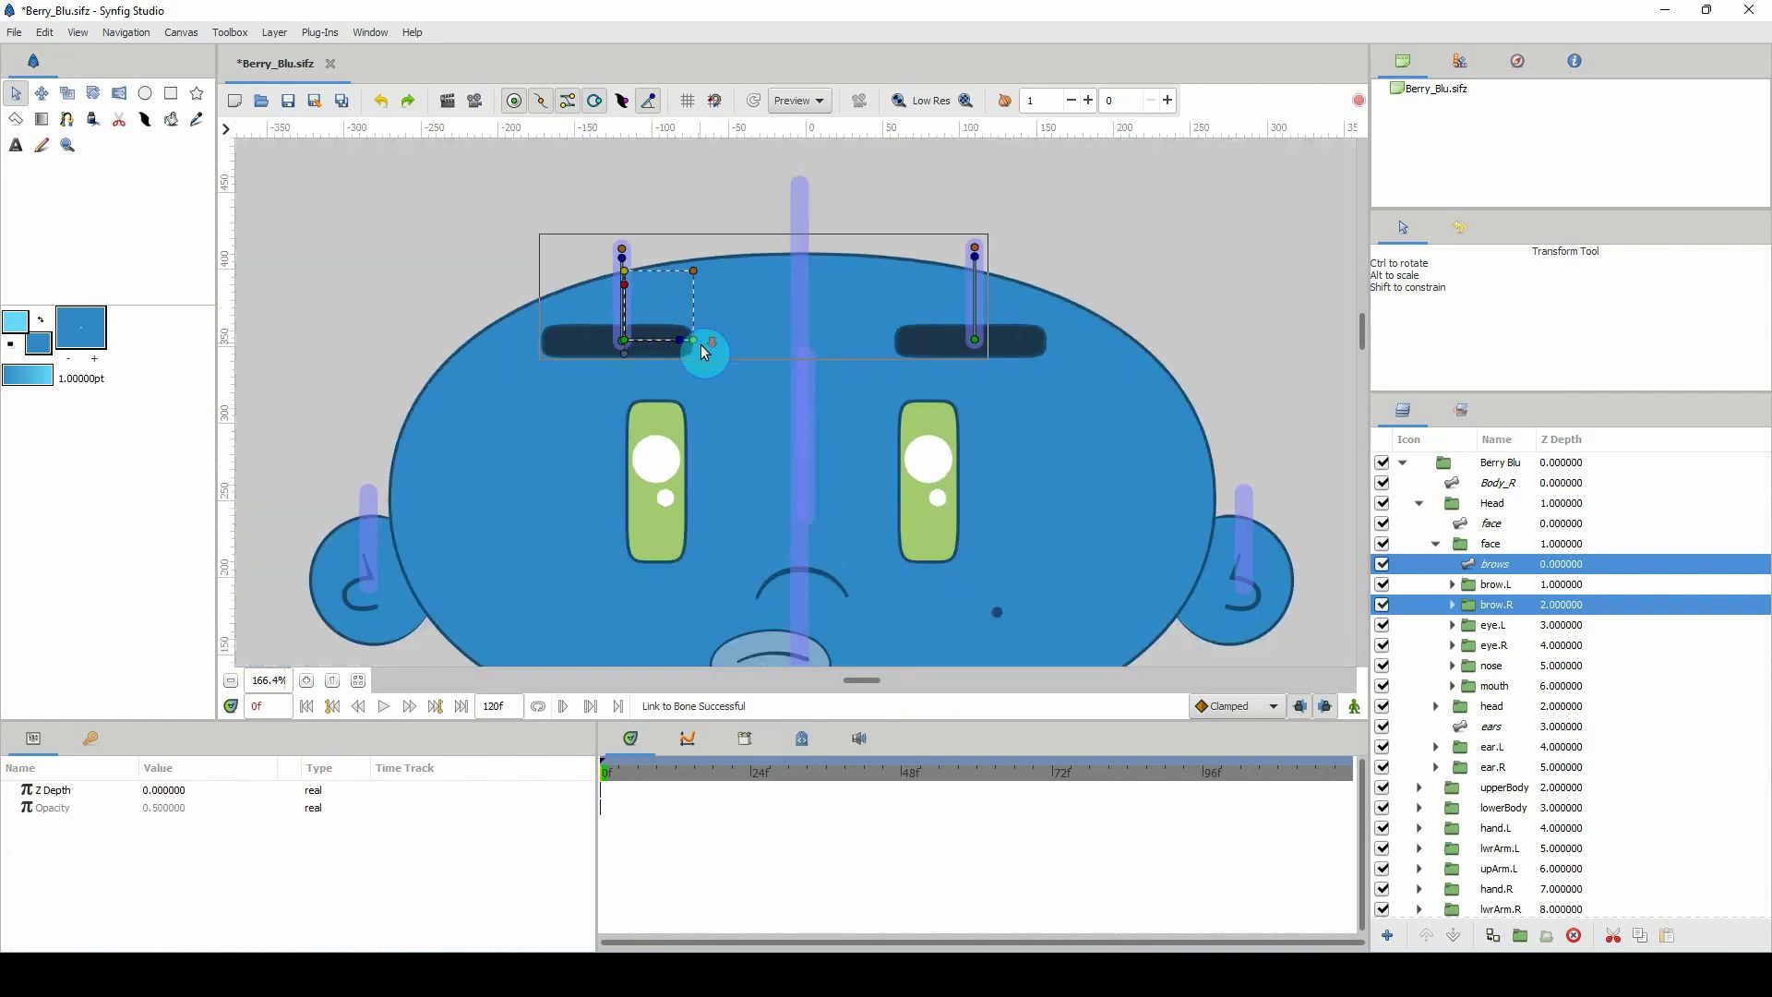
pyautogui.scroll(-1, 704, 353)
pyautogui.click(1482, 525)
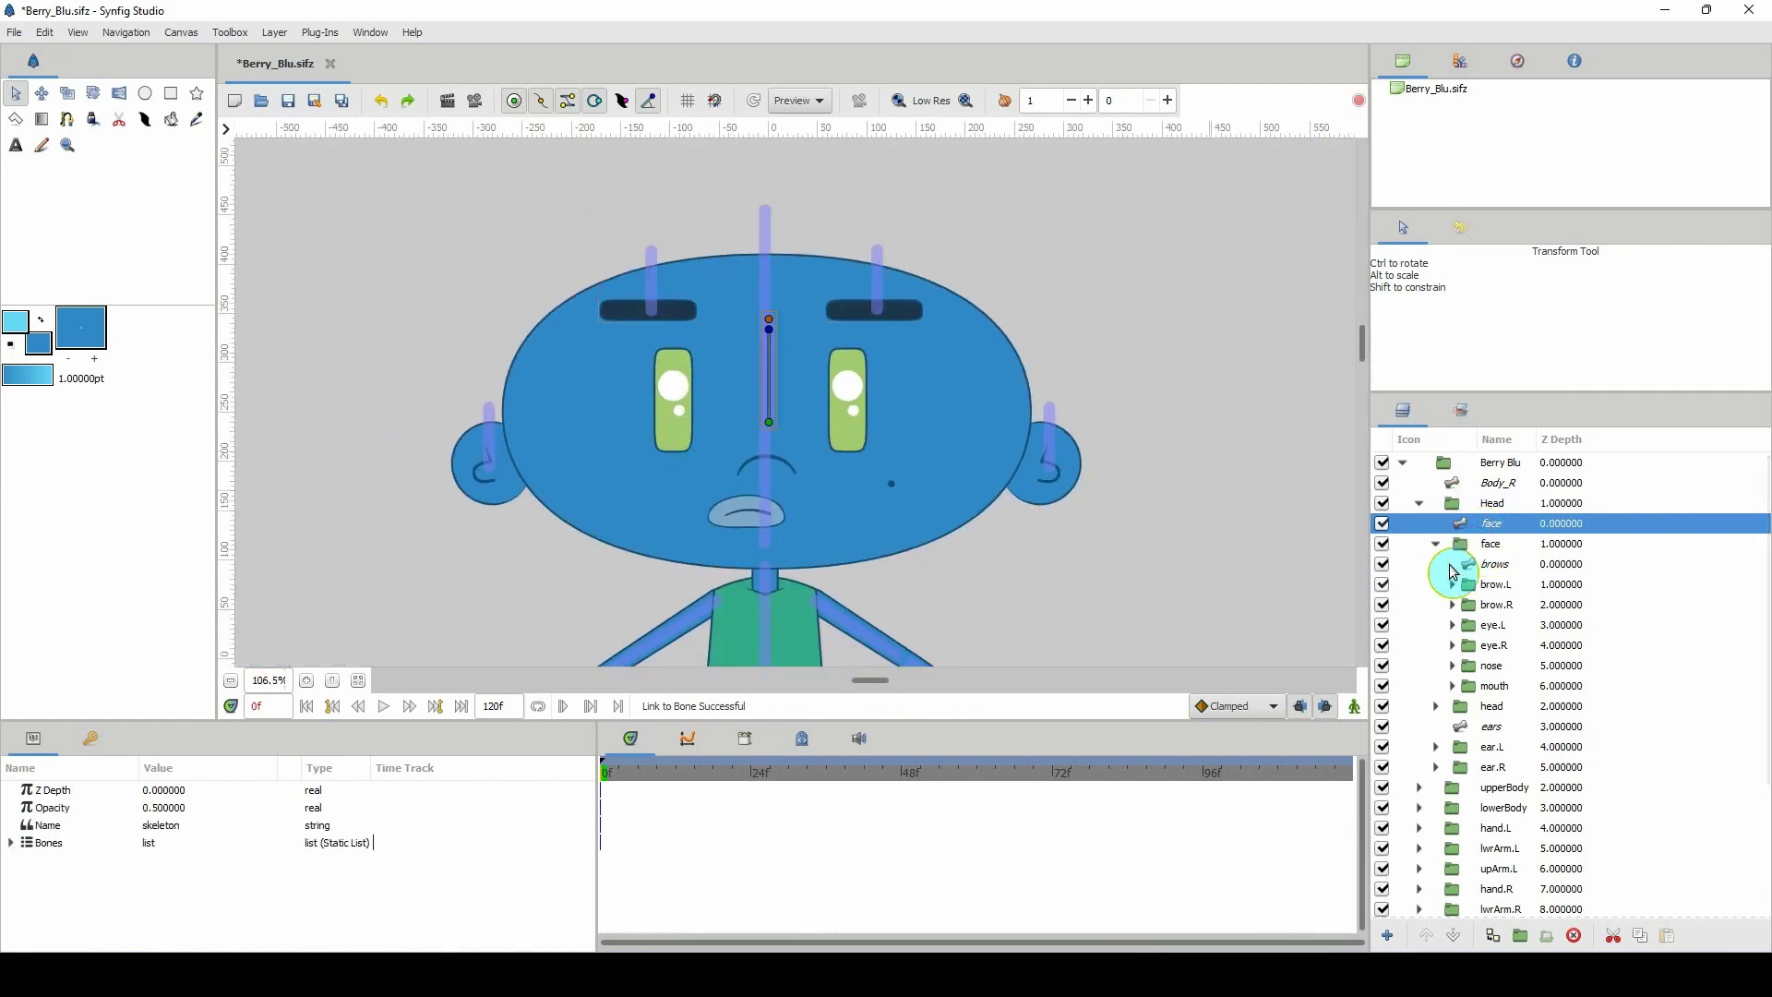
# Rename the face skeleton to face_B and Body_R to Body_B.
pyautogui.doubleClick(1508, 524)
pyautogui.write('_')
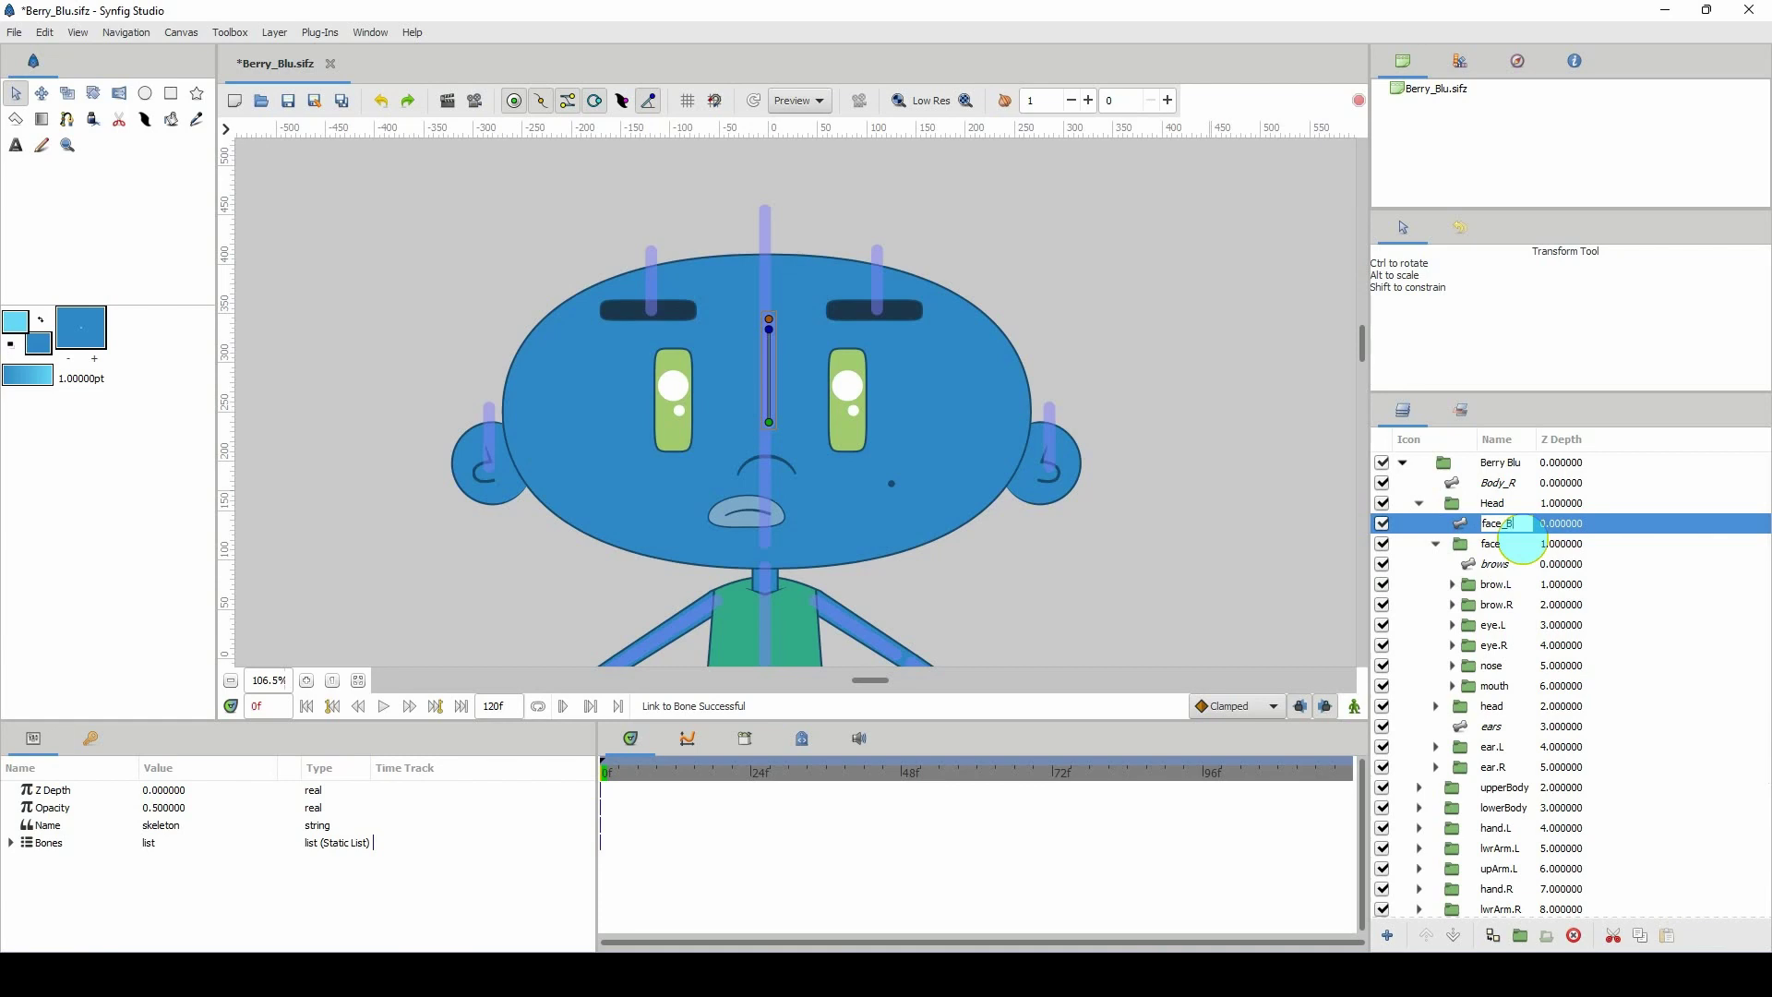
pyautogui.write('B')
pyautogui.press('Return')
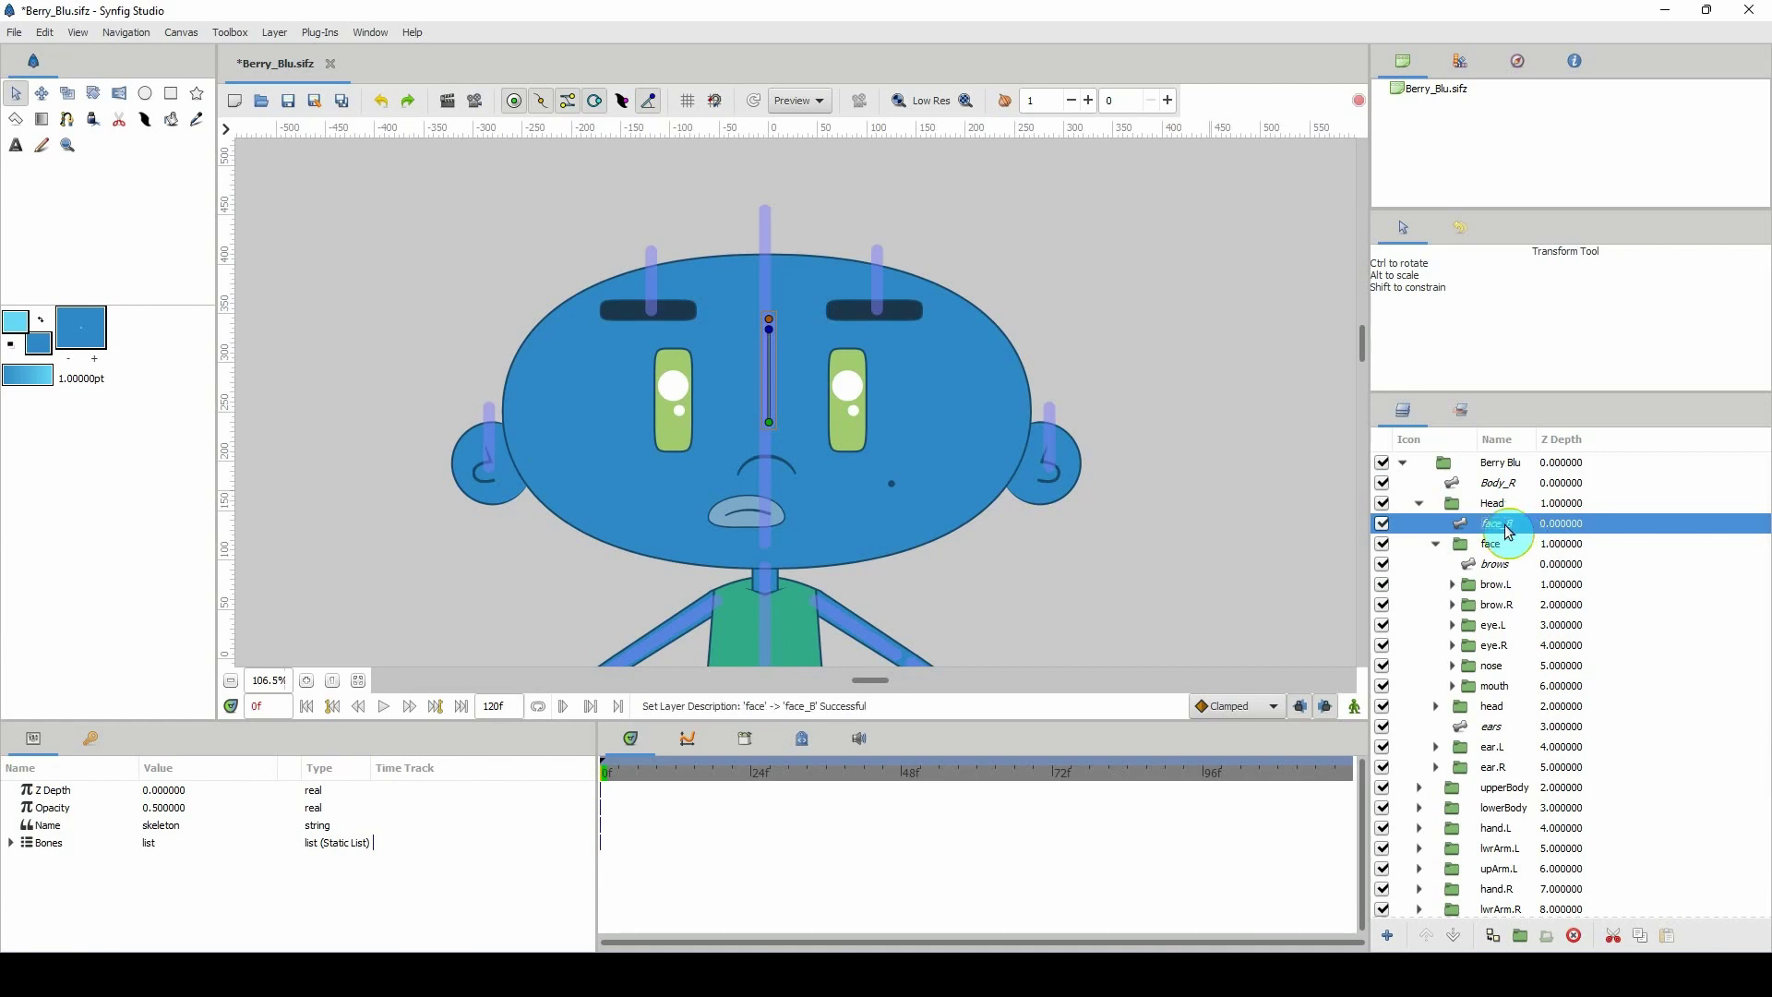
pyautogui.click(1523, 484)
pyautogui.doubleClick(1522, 484)
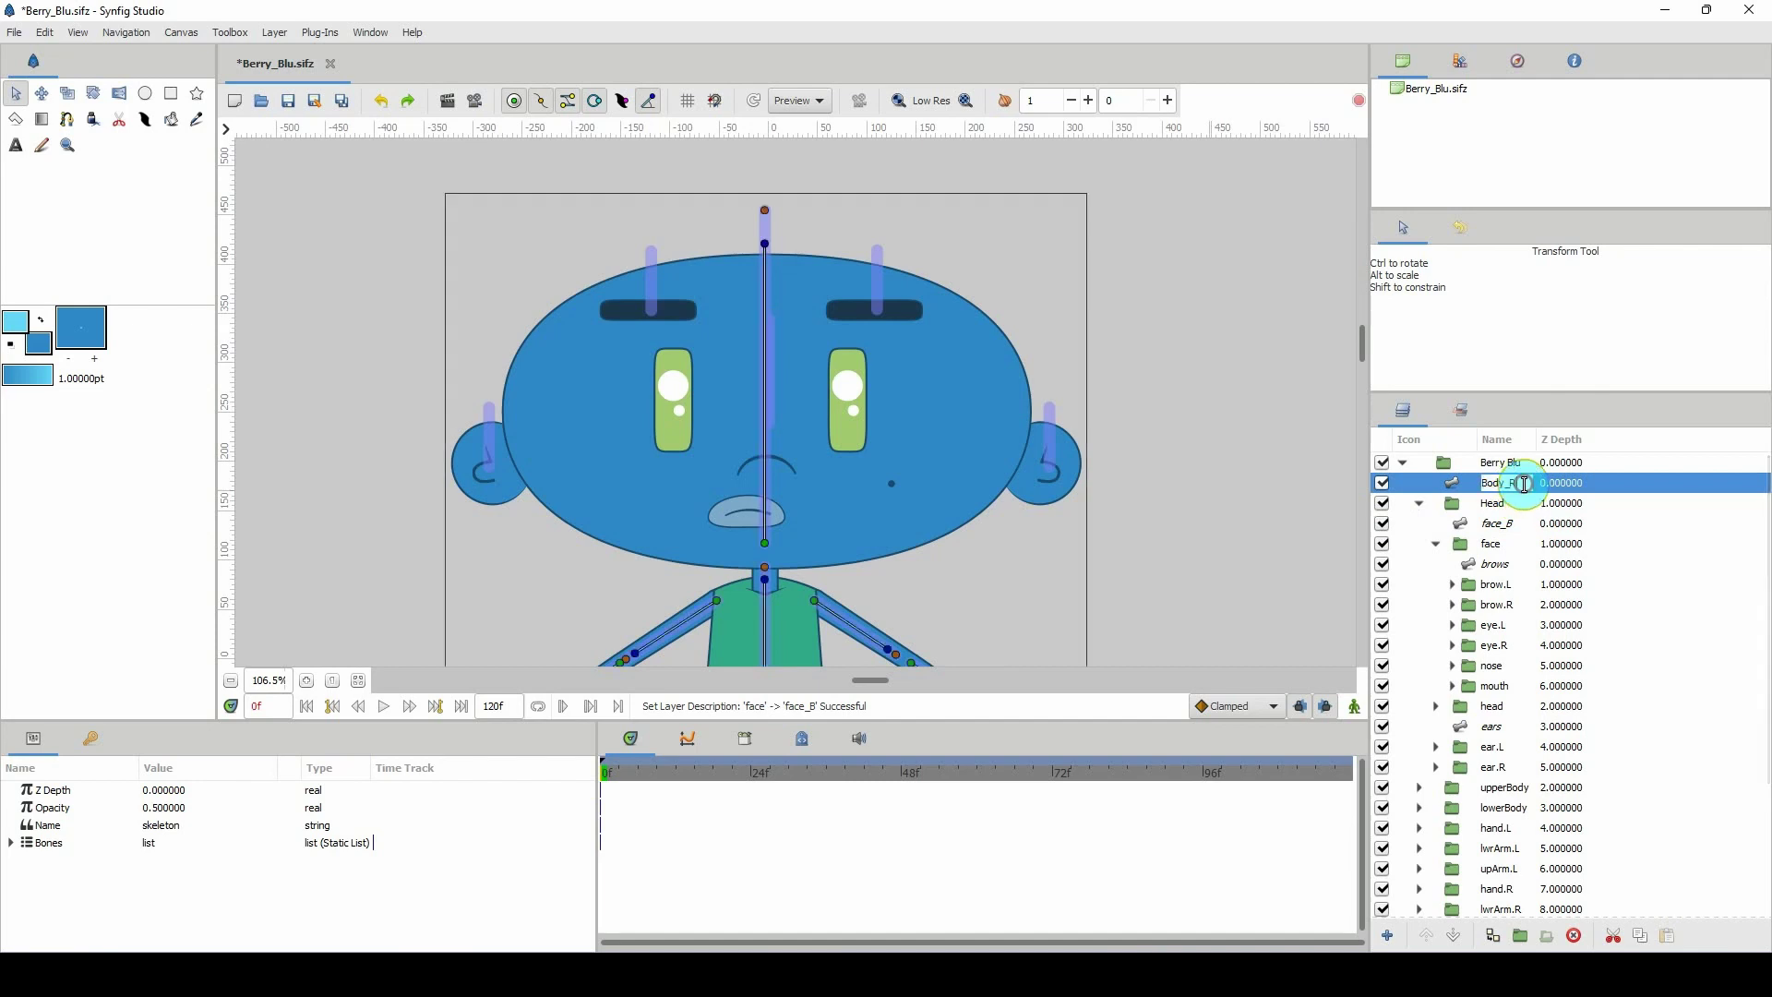
pyautogui.write('B')
pyautogui.press('Return')
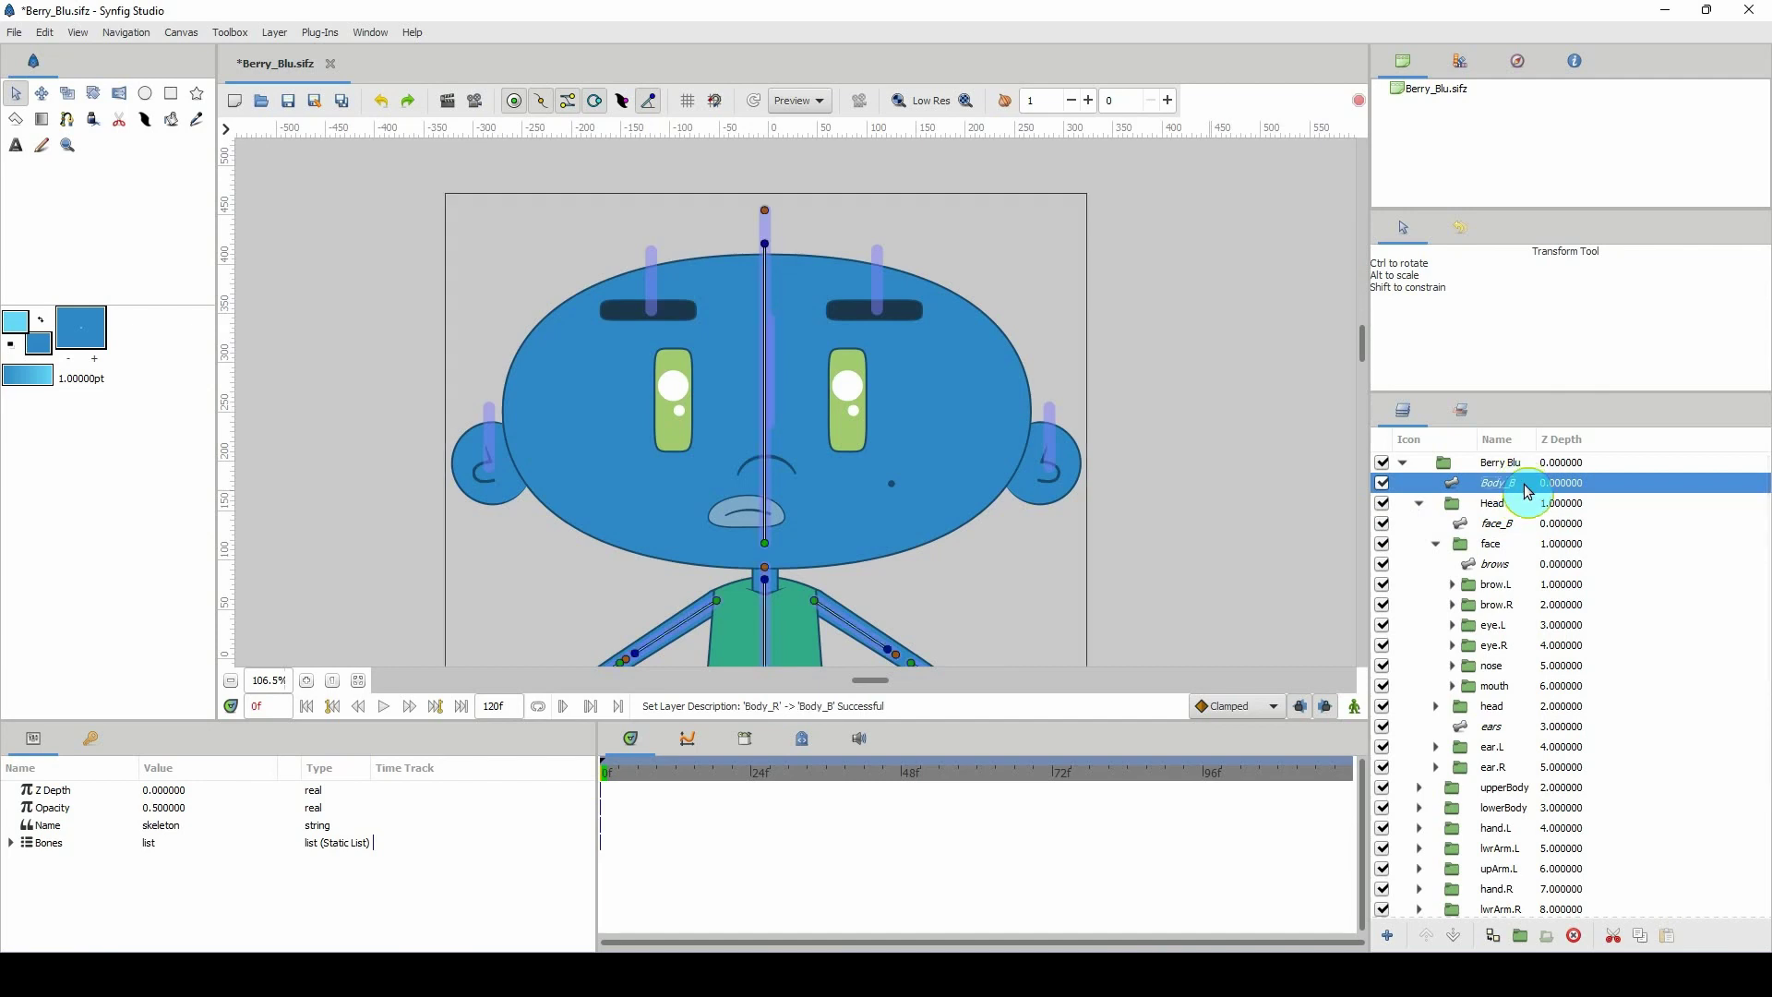
# Rename the brows skeleton to brows_B and the ears skeleton to ears_B.
pyautogui.doubleClick(1500, 565)
pyautogui.press('End')
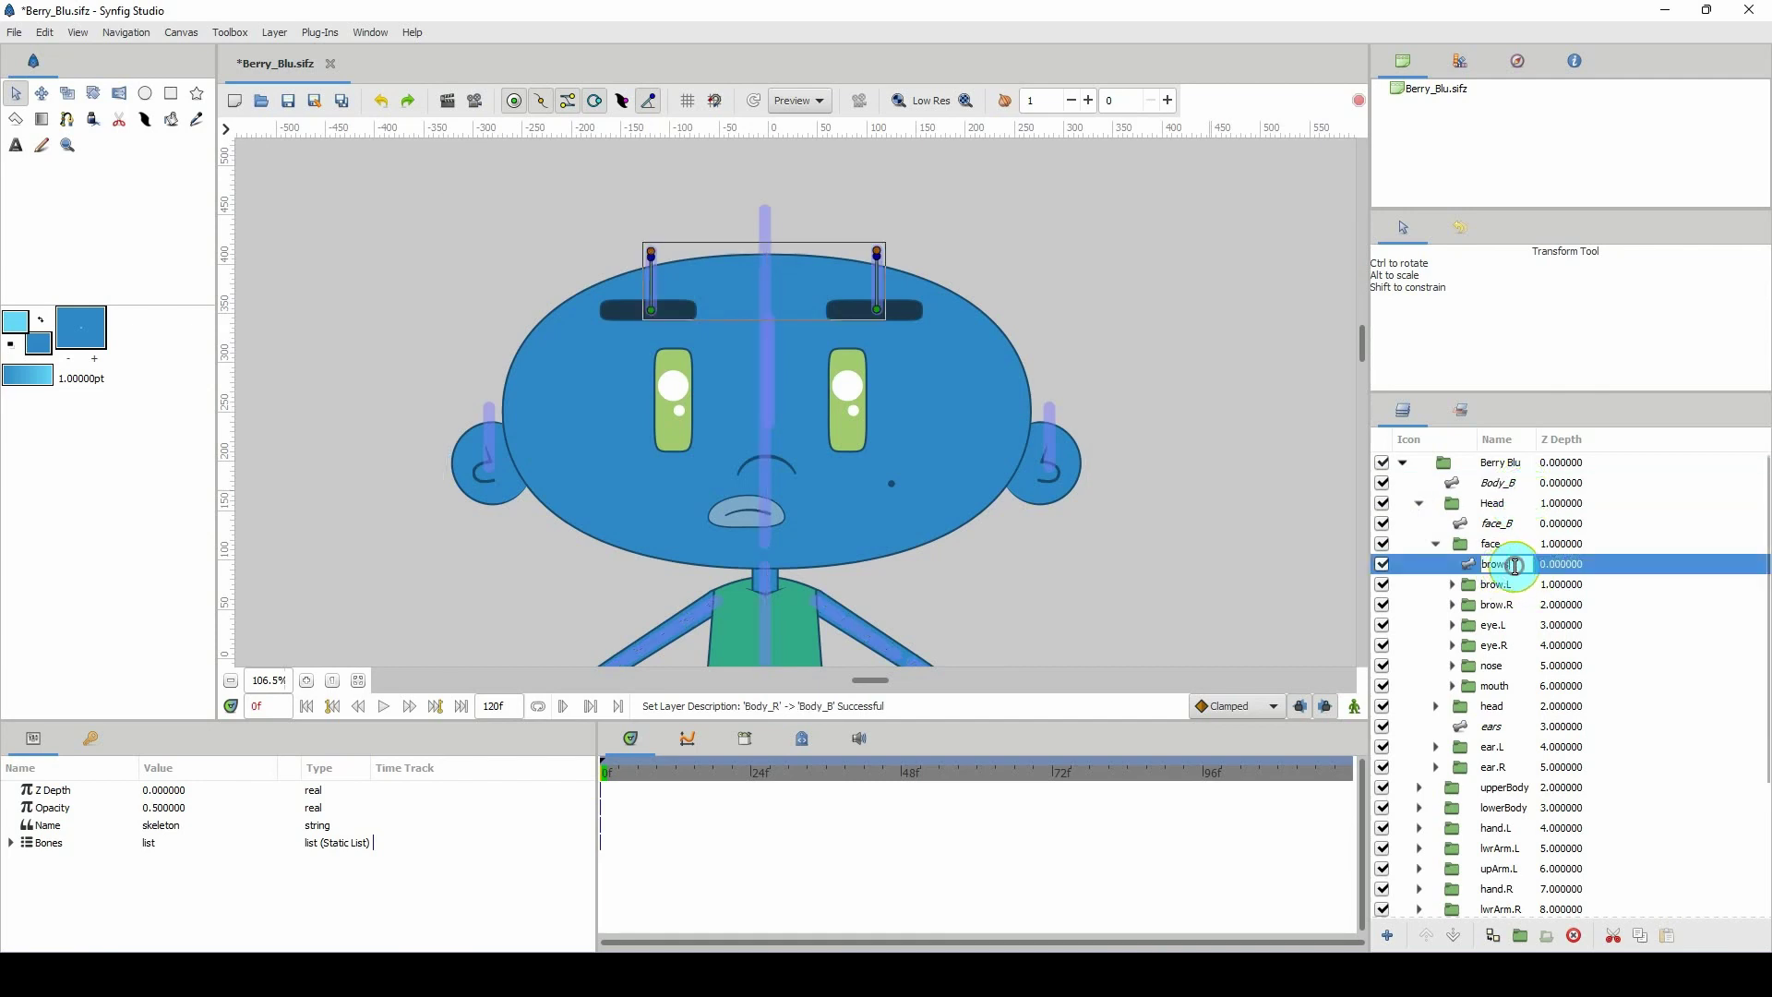
pyautogui.write('_')
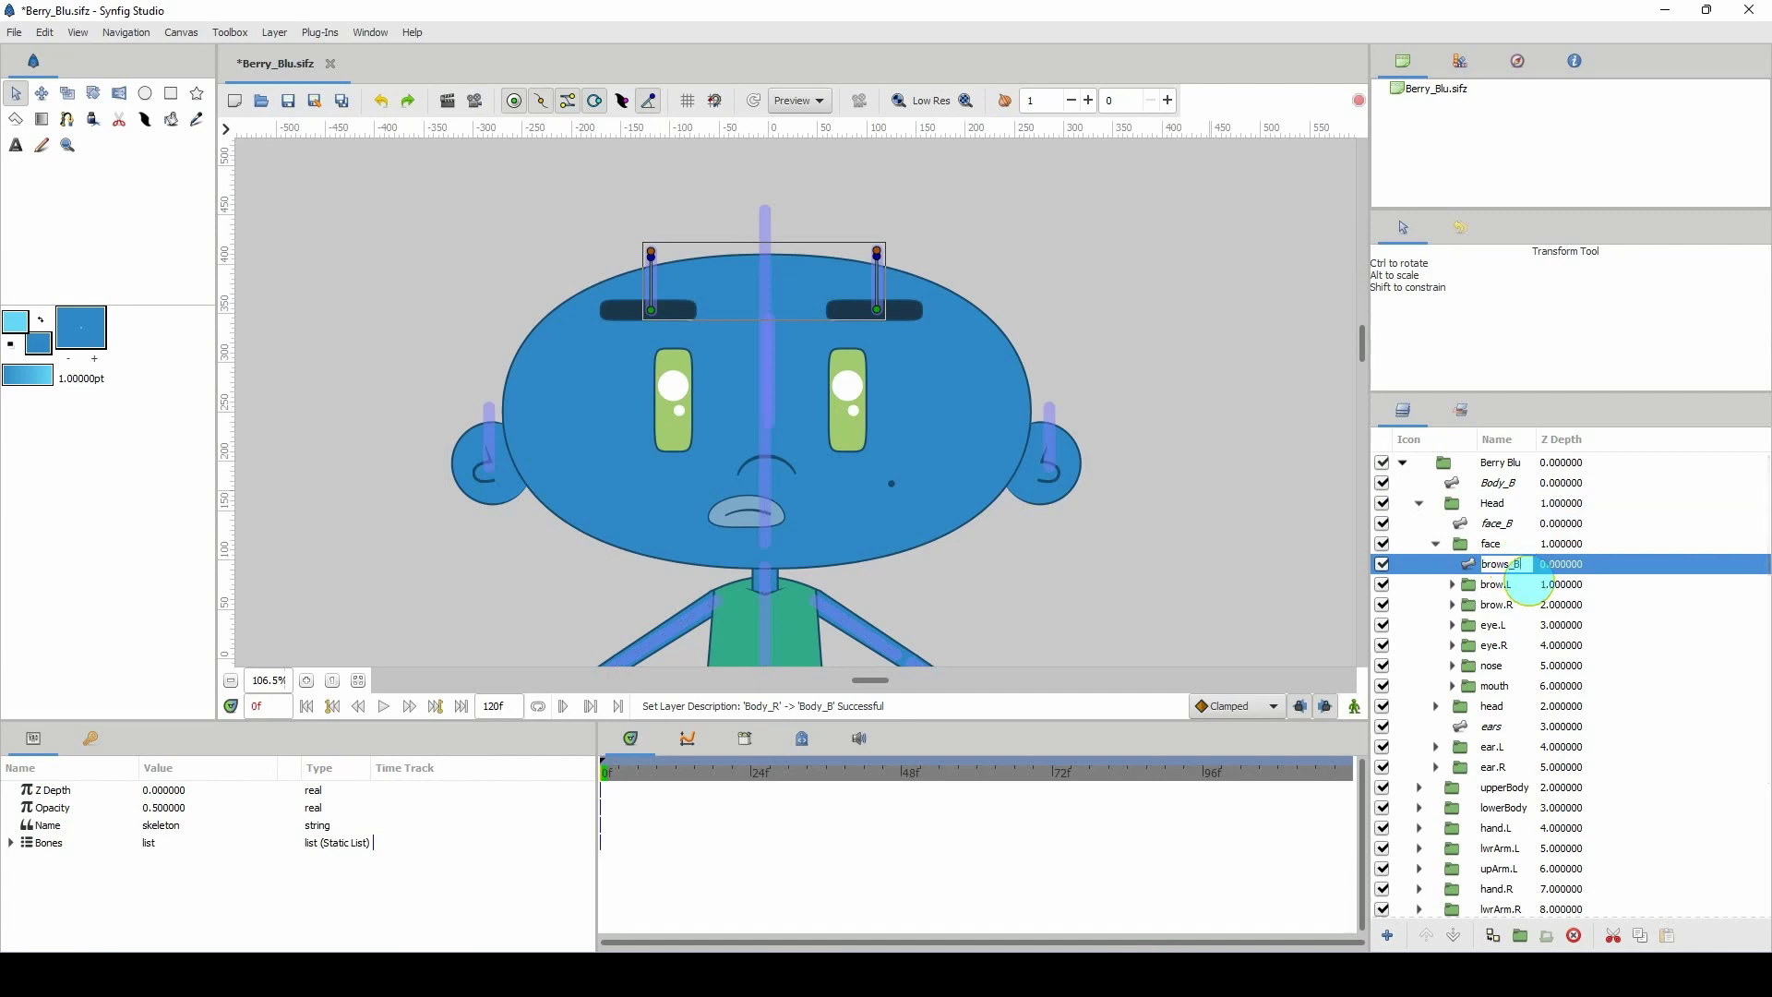
pyautogui.write('B')
pyautogui.press('Return')
pyautogui.click(1493, 729)
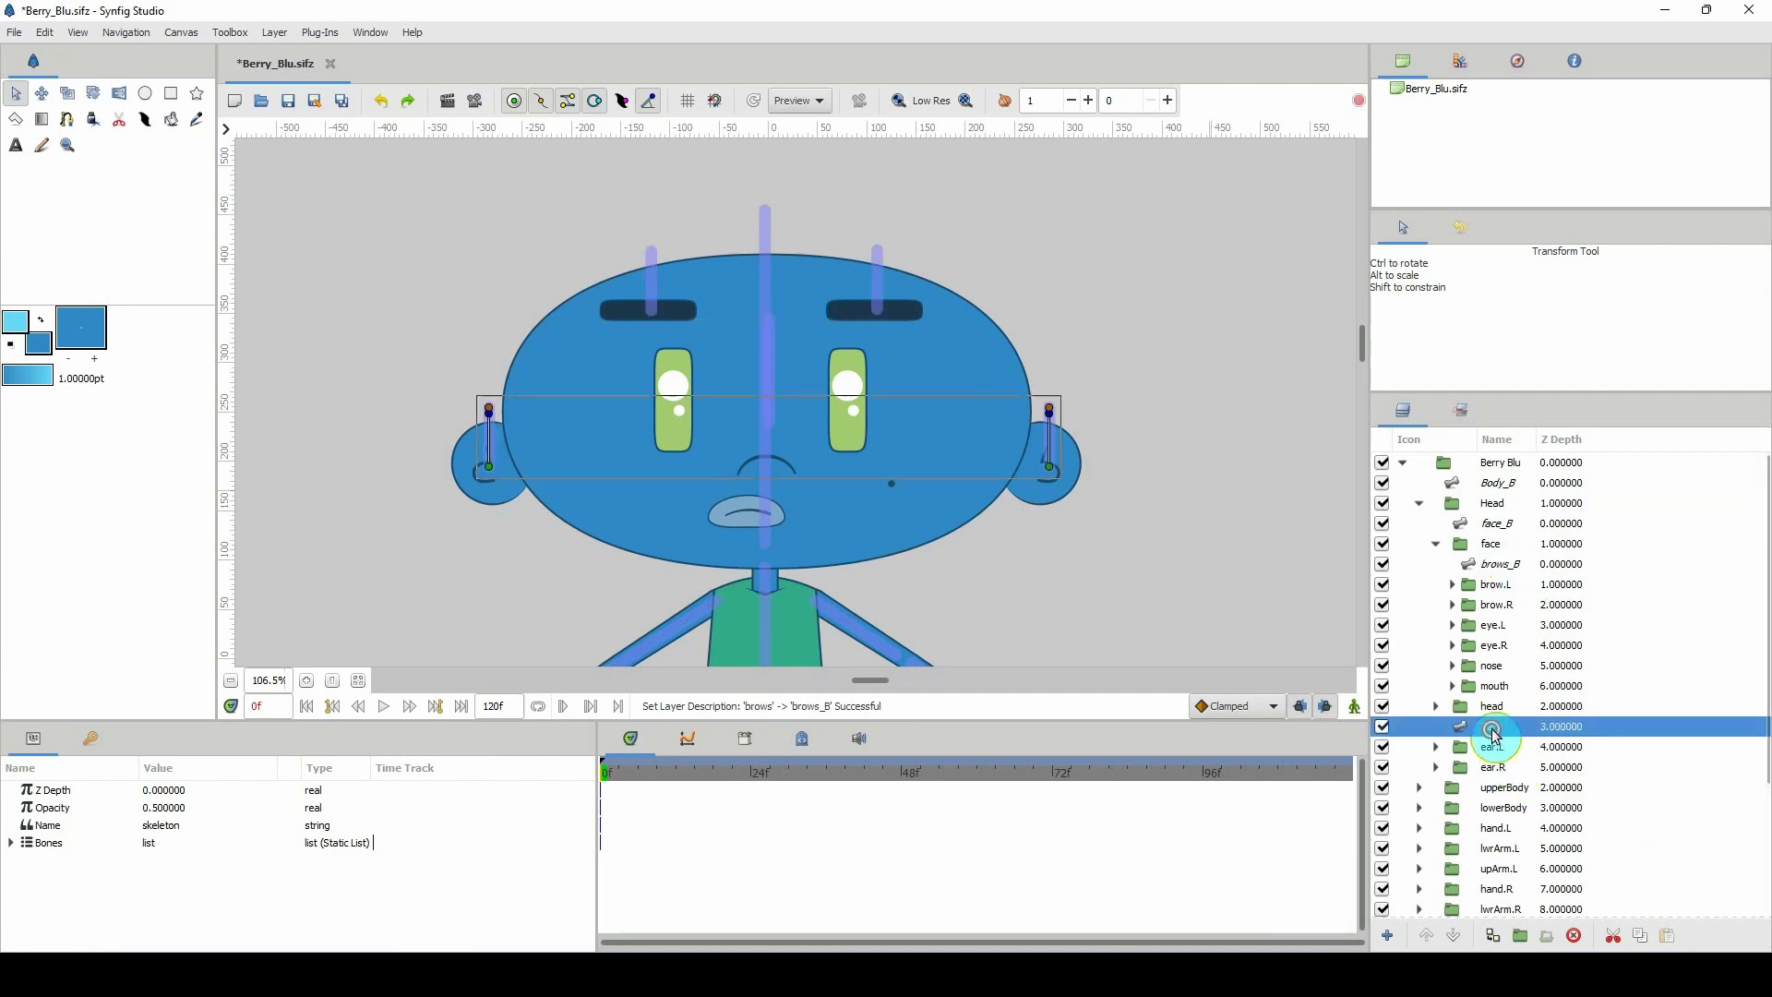
pyautogui.click(1510, 729)
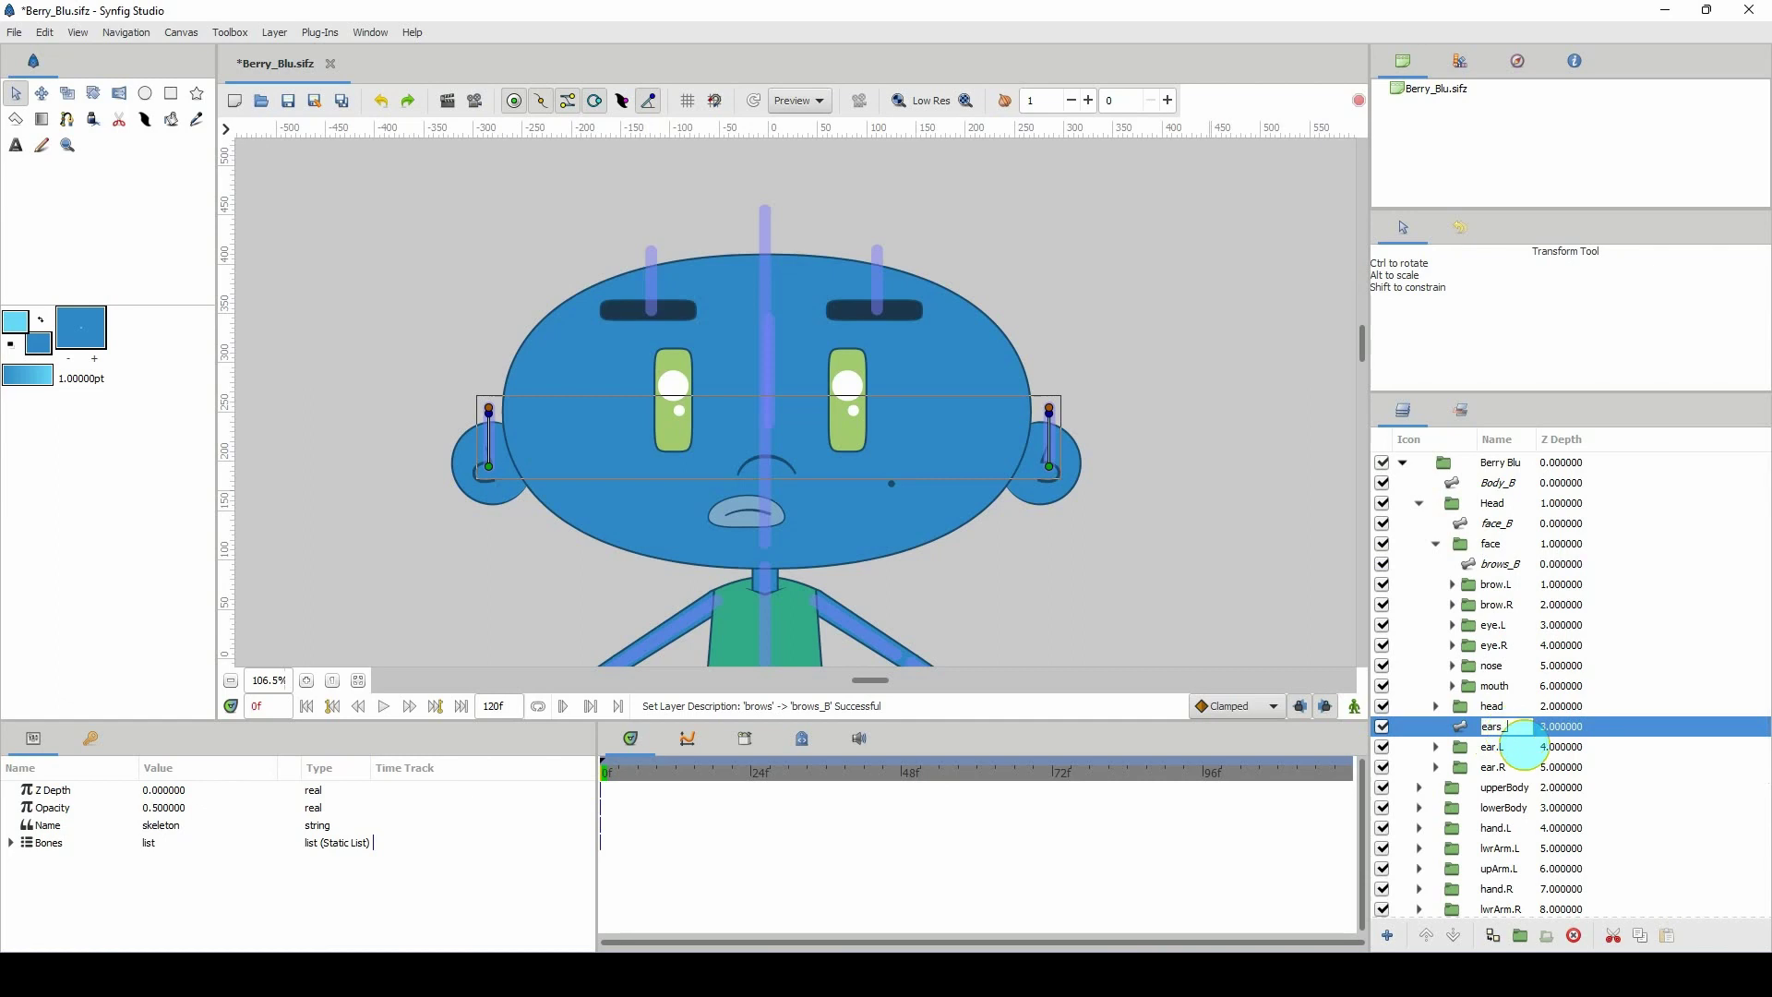
pyautogui.write('_B')
pyautogui.press('Return')
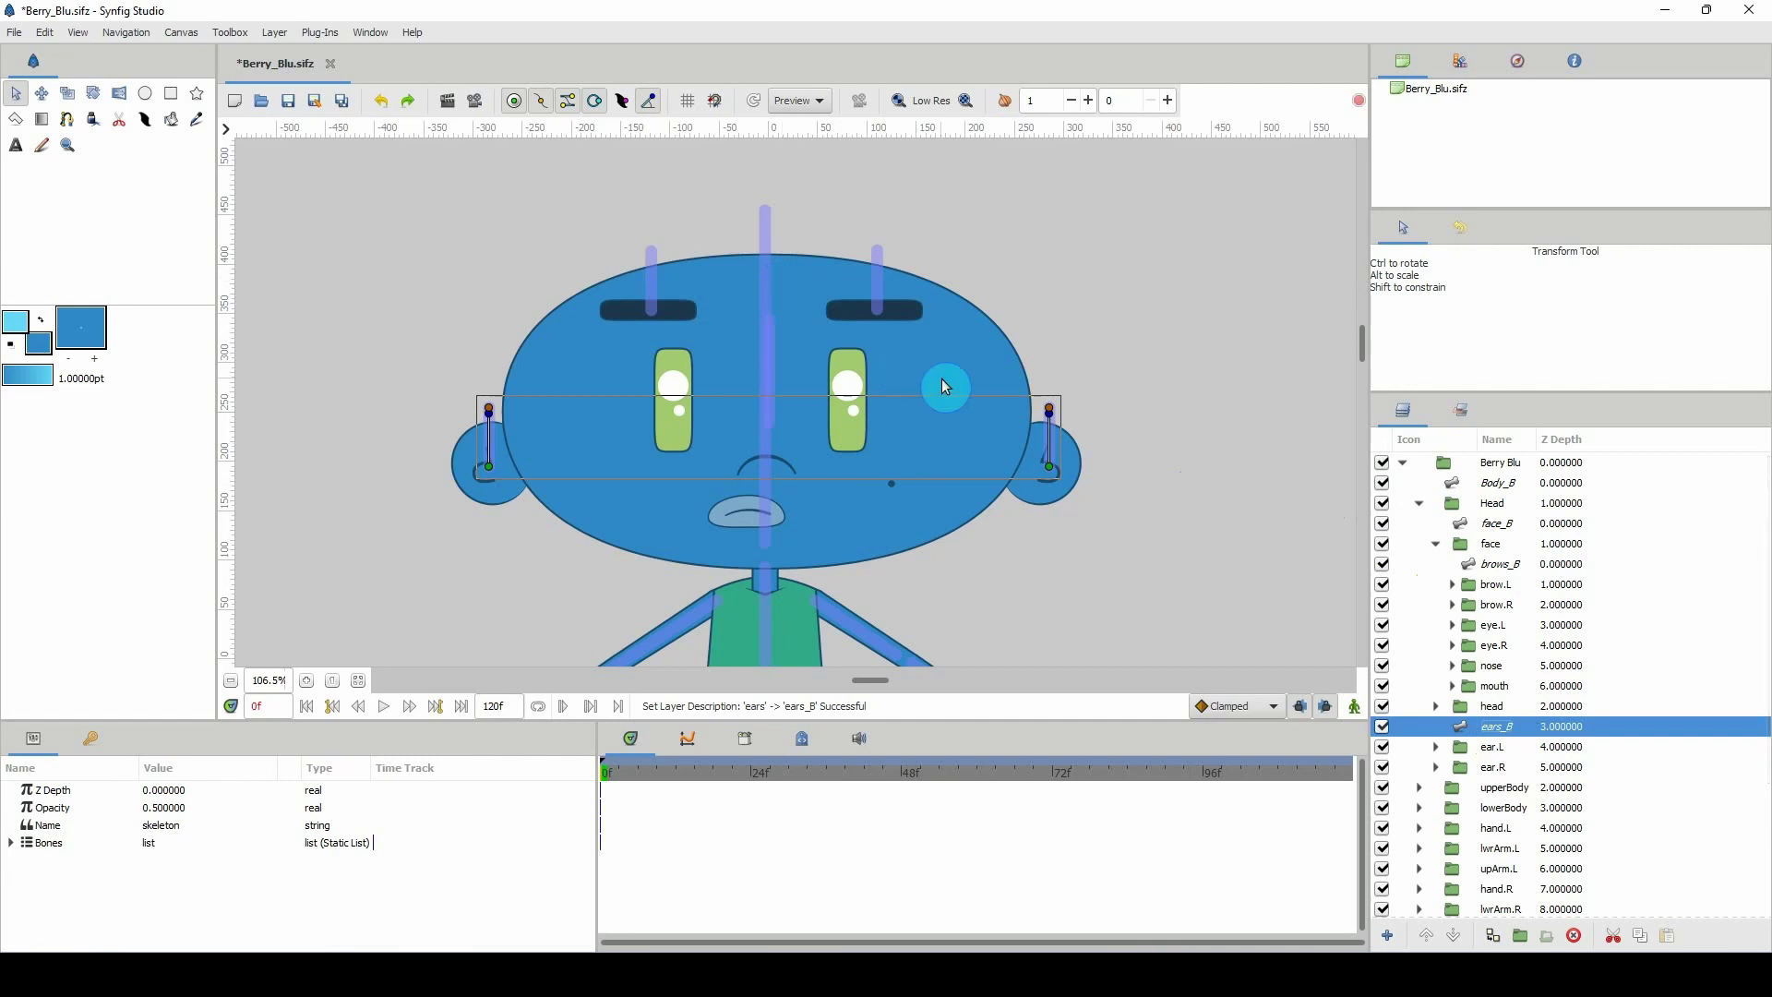
pyautogui.click(1464, 523)
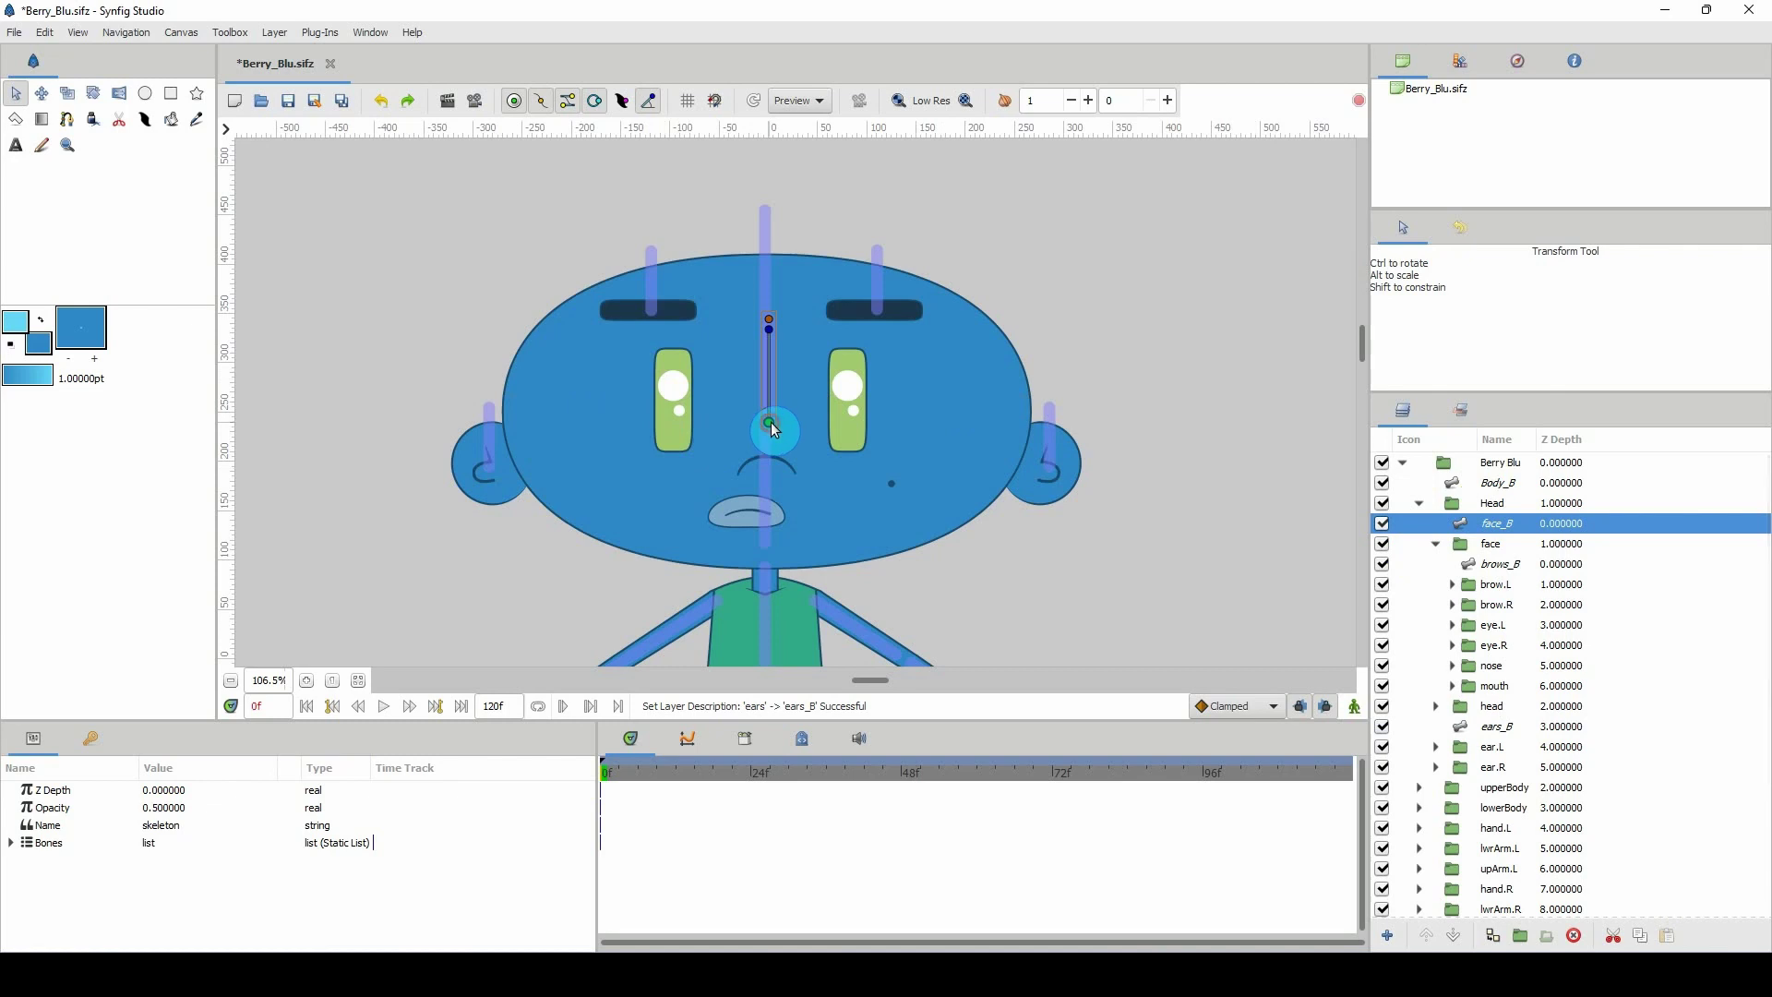
pyautogui.moveTo(774, 429)
pyautogui.mouseDown()
pyautogui.moveTo(790, 430)
pyautogui.moveTo(744, 386)
pyautogui.moveTo(773, 432)
pyautogui.moveTo(755, 470)
pyautogui.moveTo(759, 428)
pyautogui.mouseUp()
pyautogui.click(867, 397)
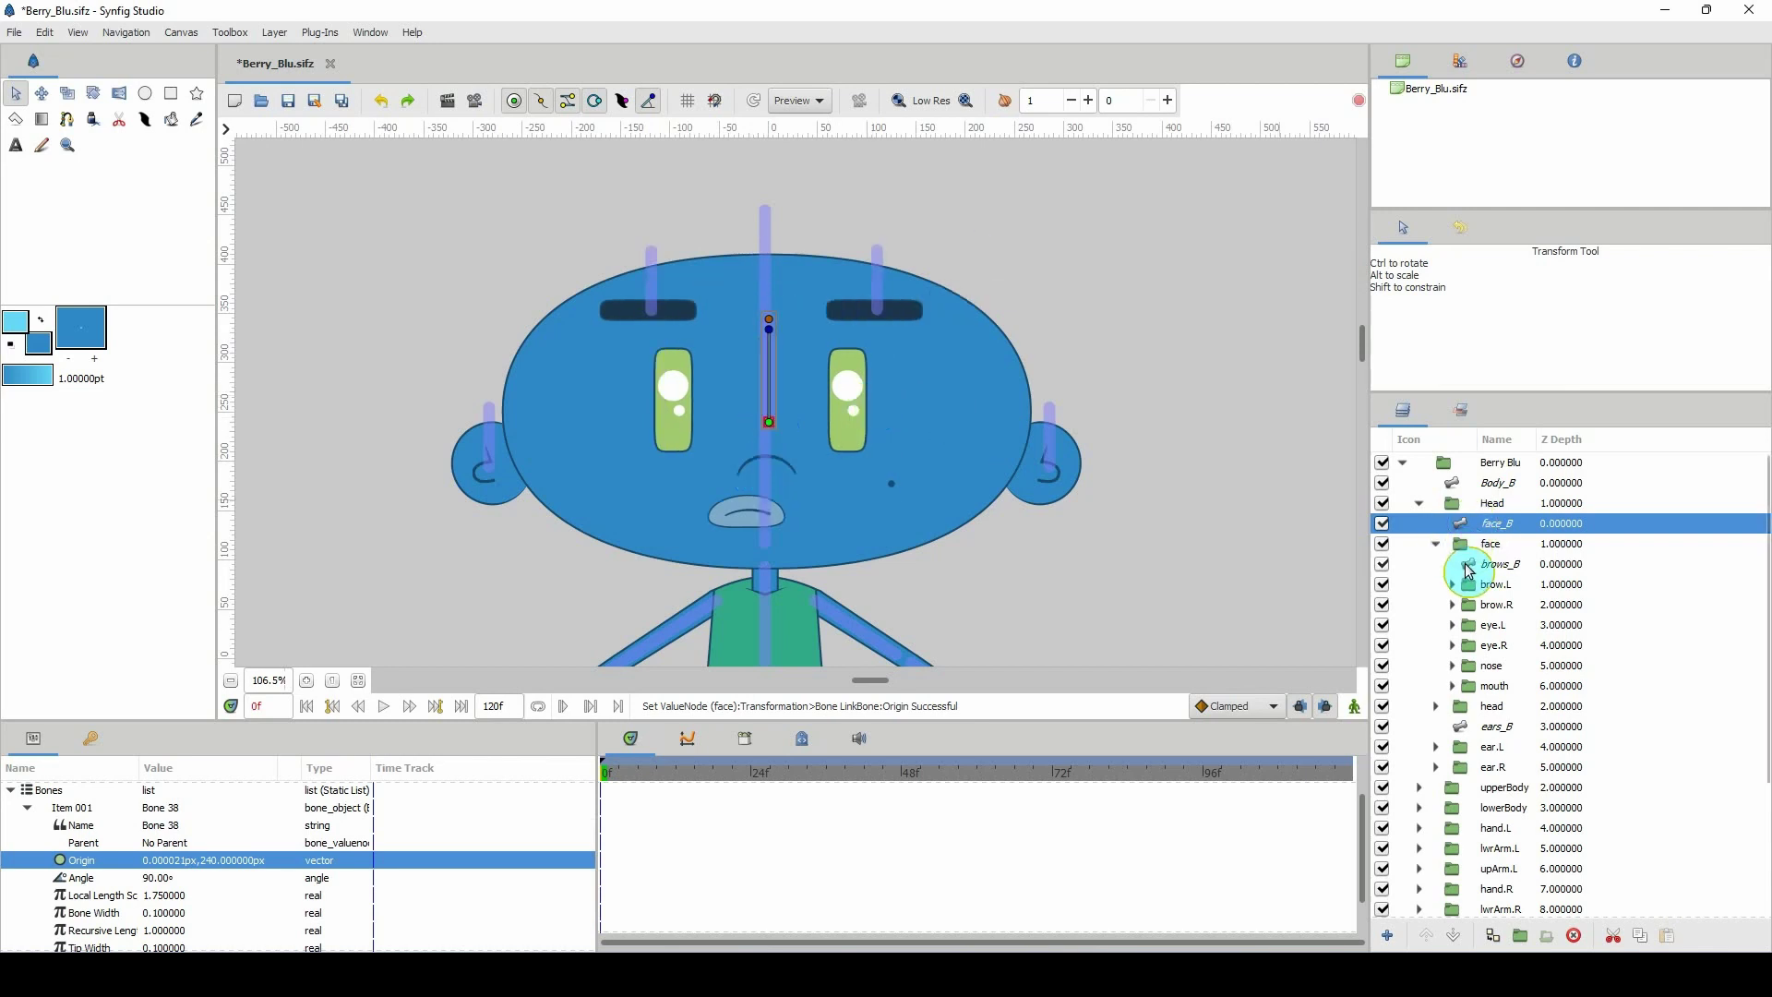
pyautogui.click(1469, 566)
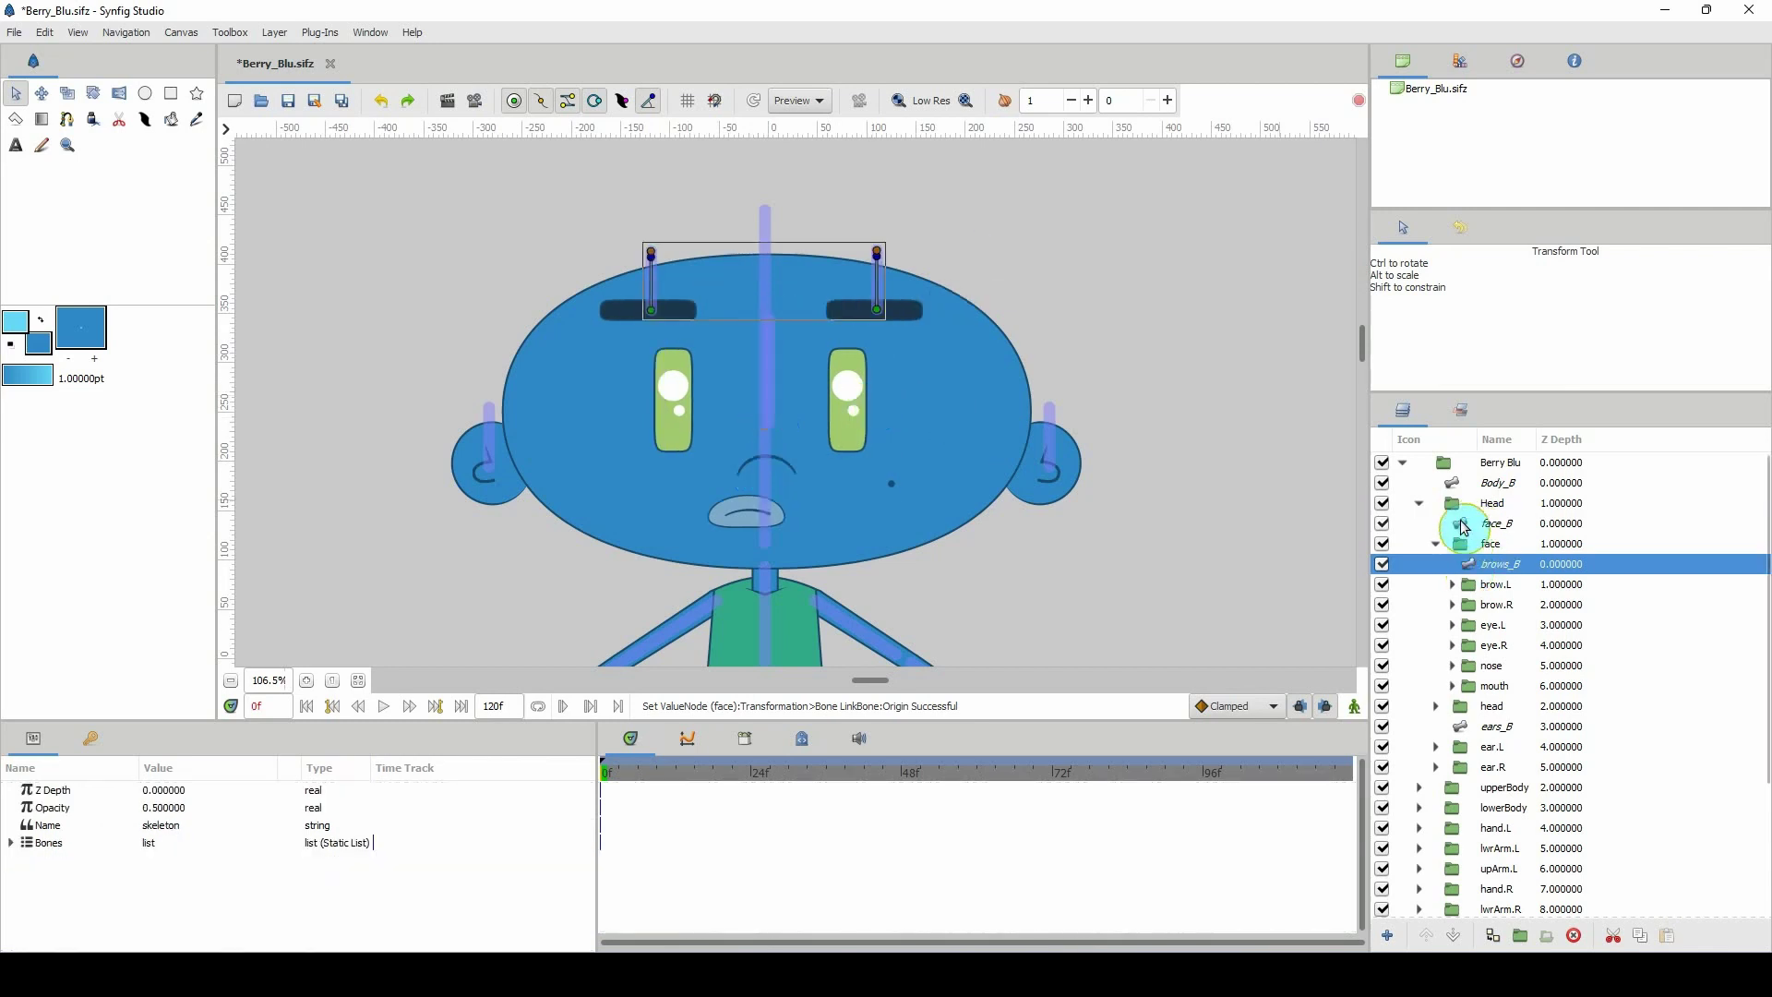
pyautogui.click(1454, 480)
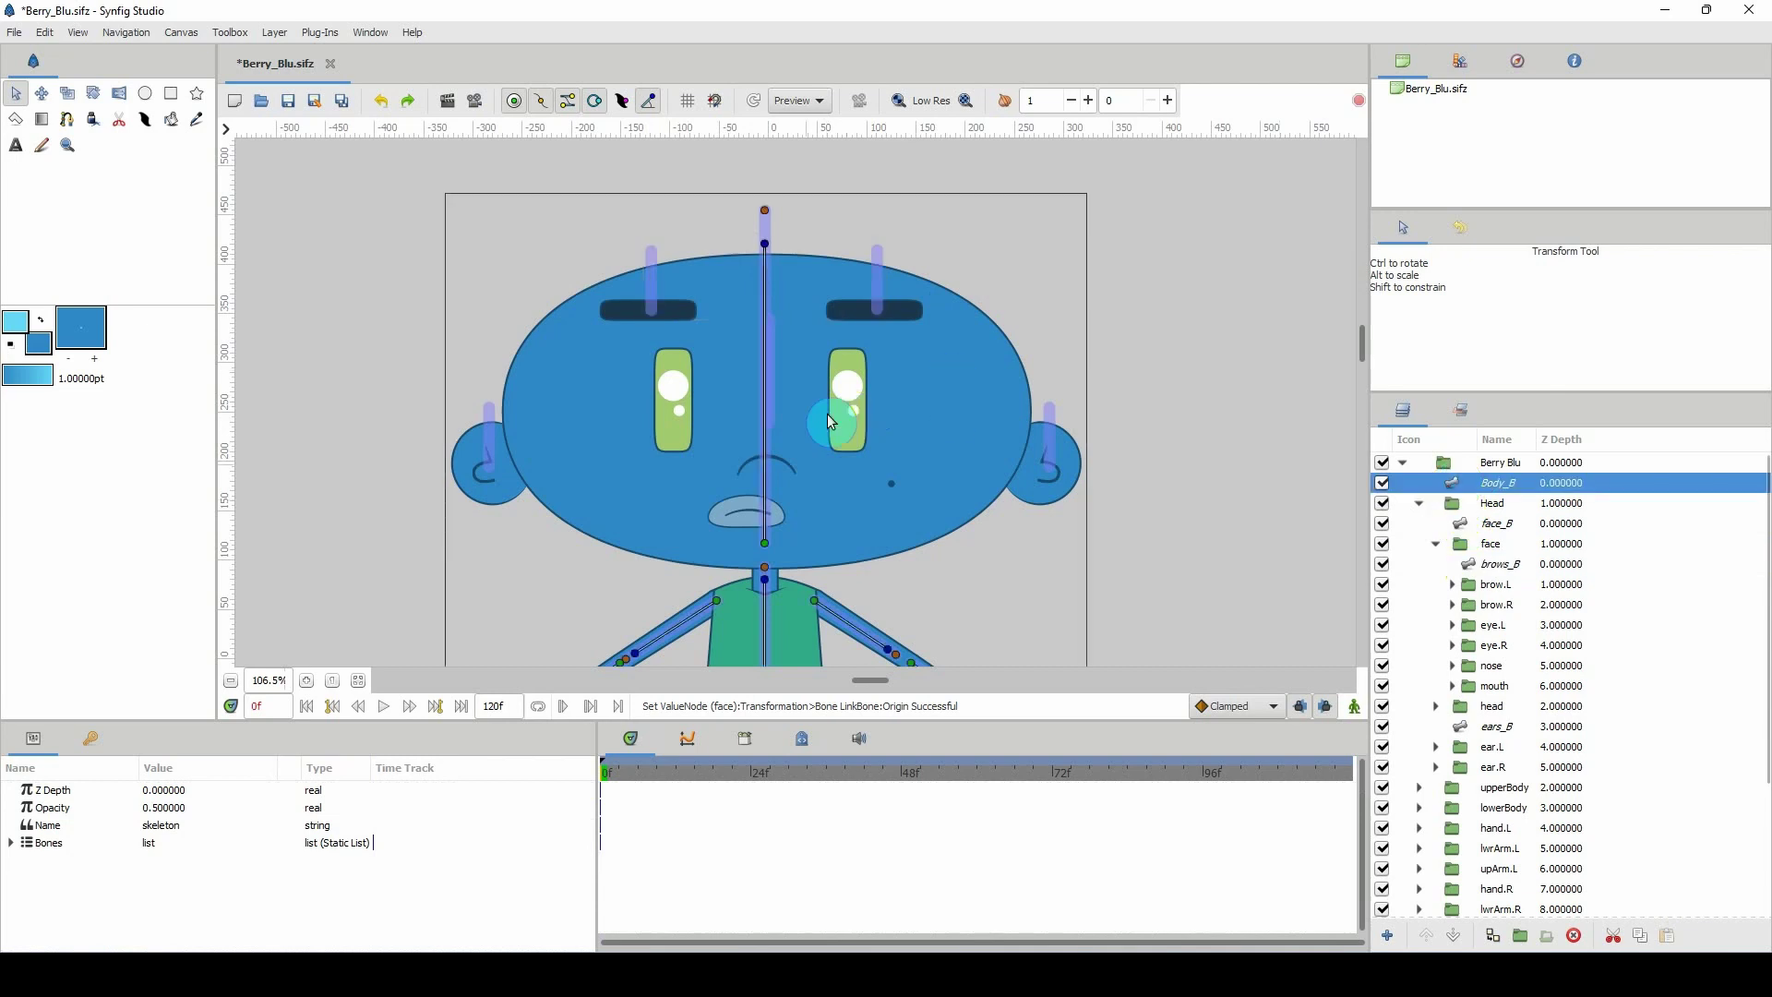
pyautogui.moveTo(766, 257); pyautogui.dragTo(721, 241)
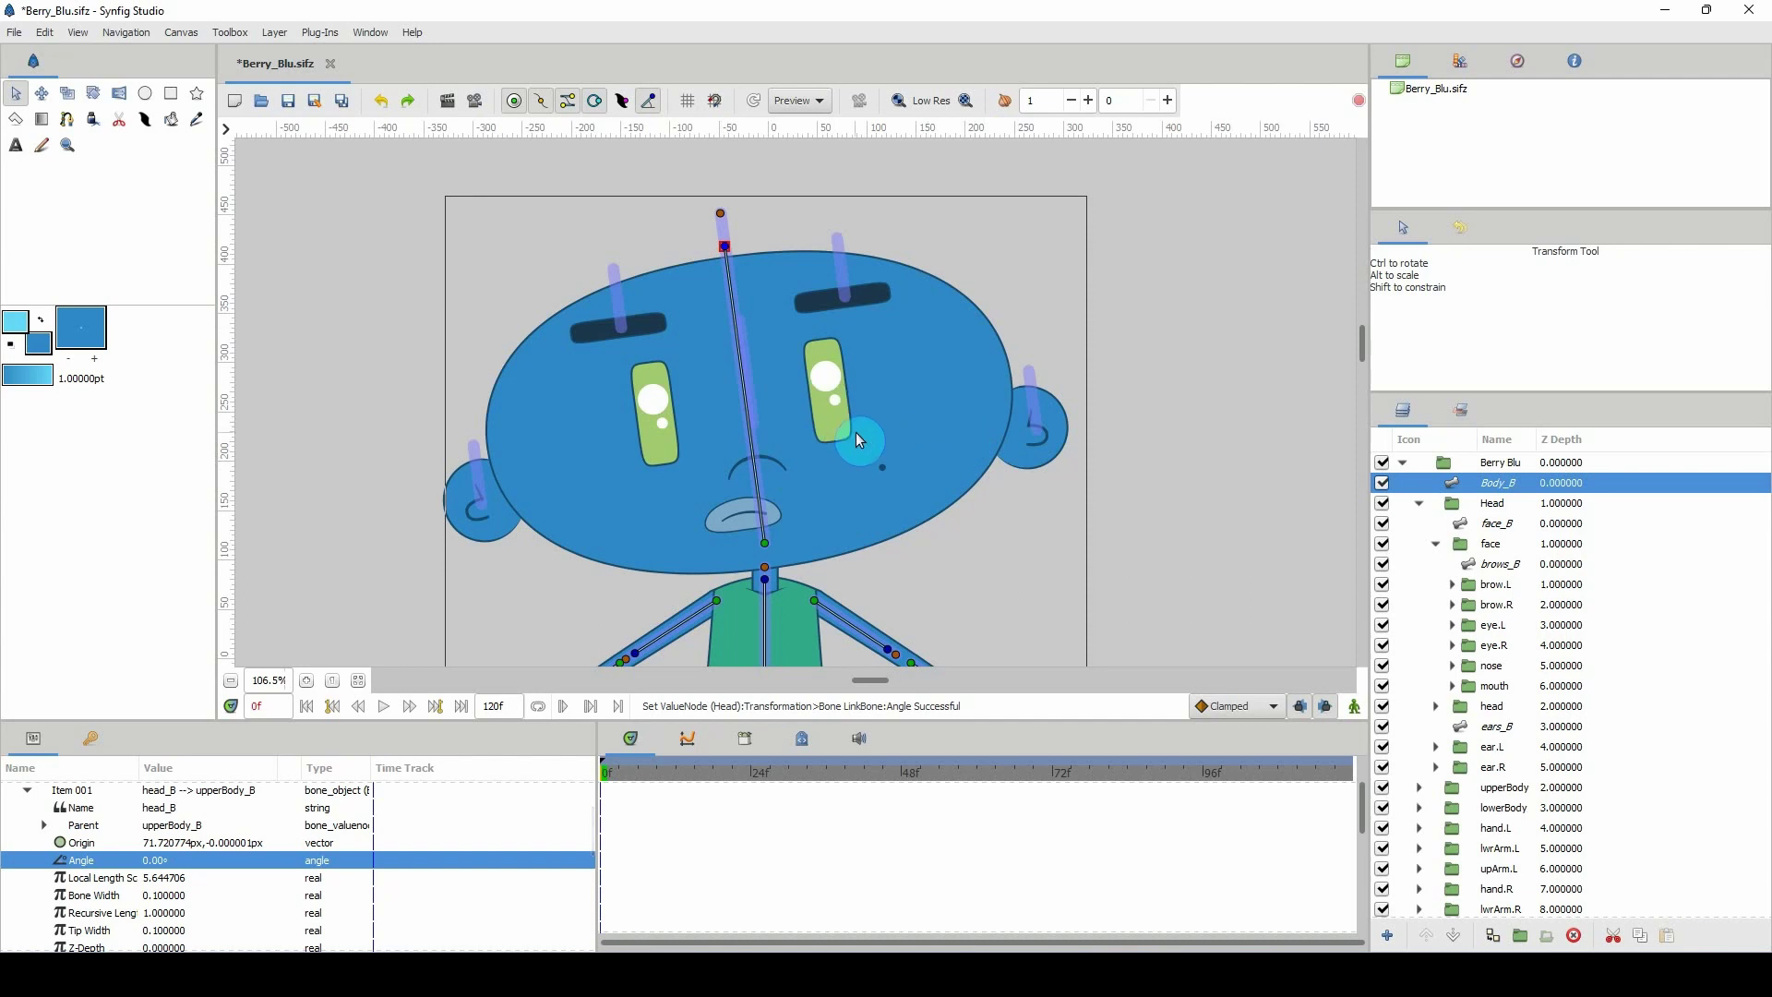
pyautogui.hotkey('ctrl', 'z')
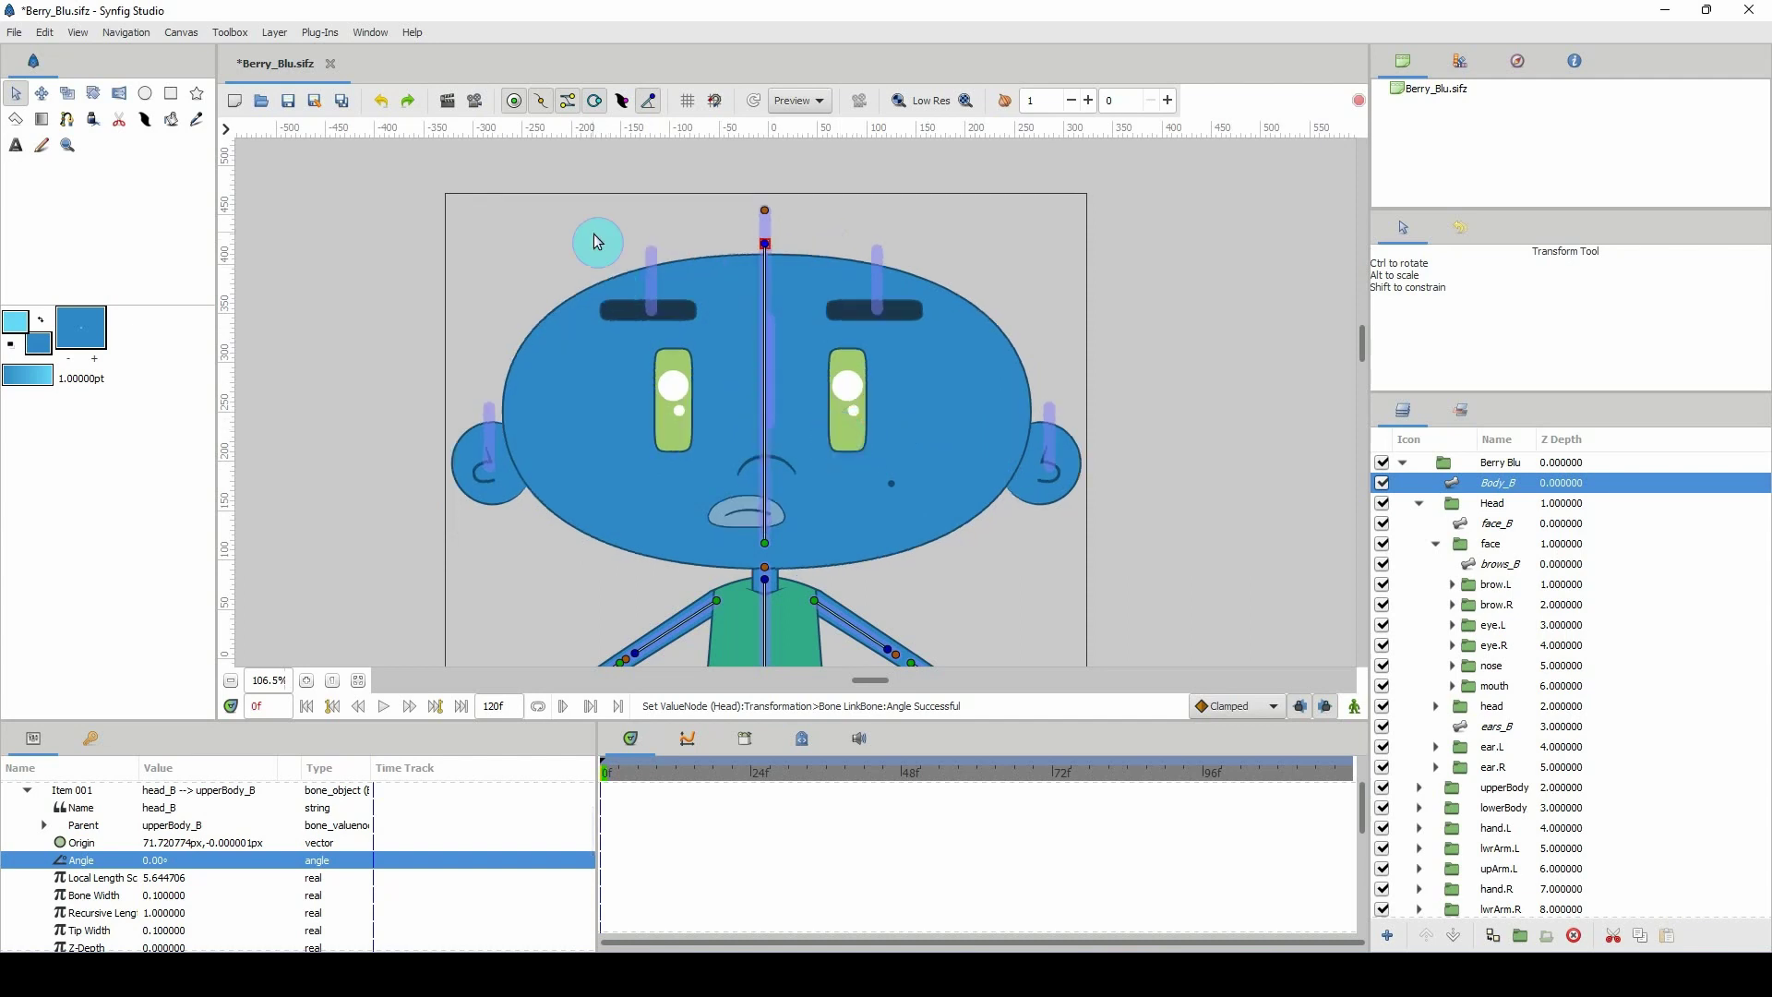
# Save Berry_Blu.sifz and collapse the face and Head groups in the Layers panel.
pyautogui.hotkey('ctrl', 's')
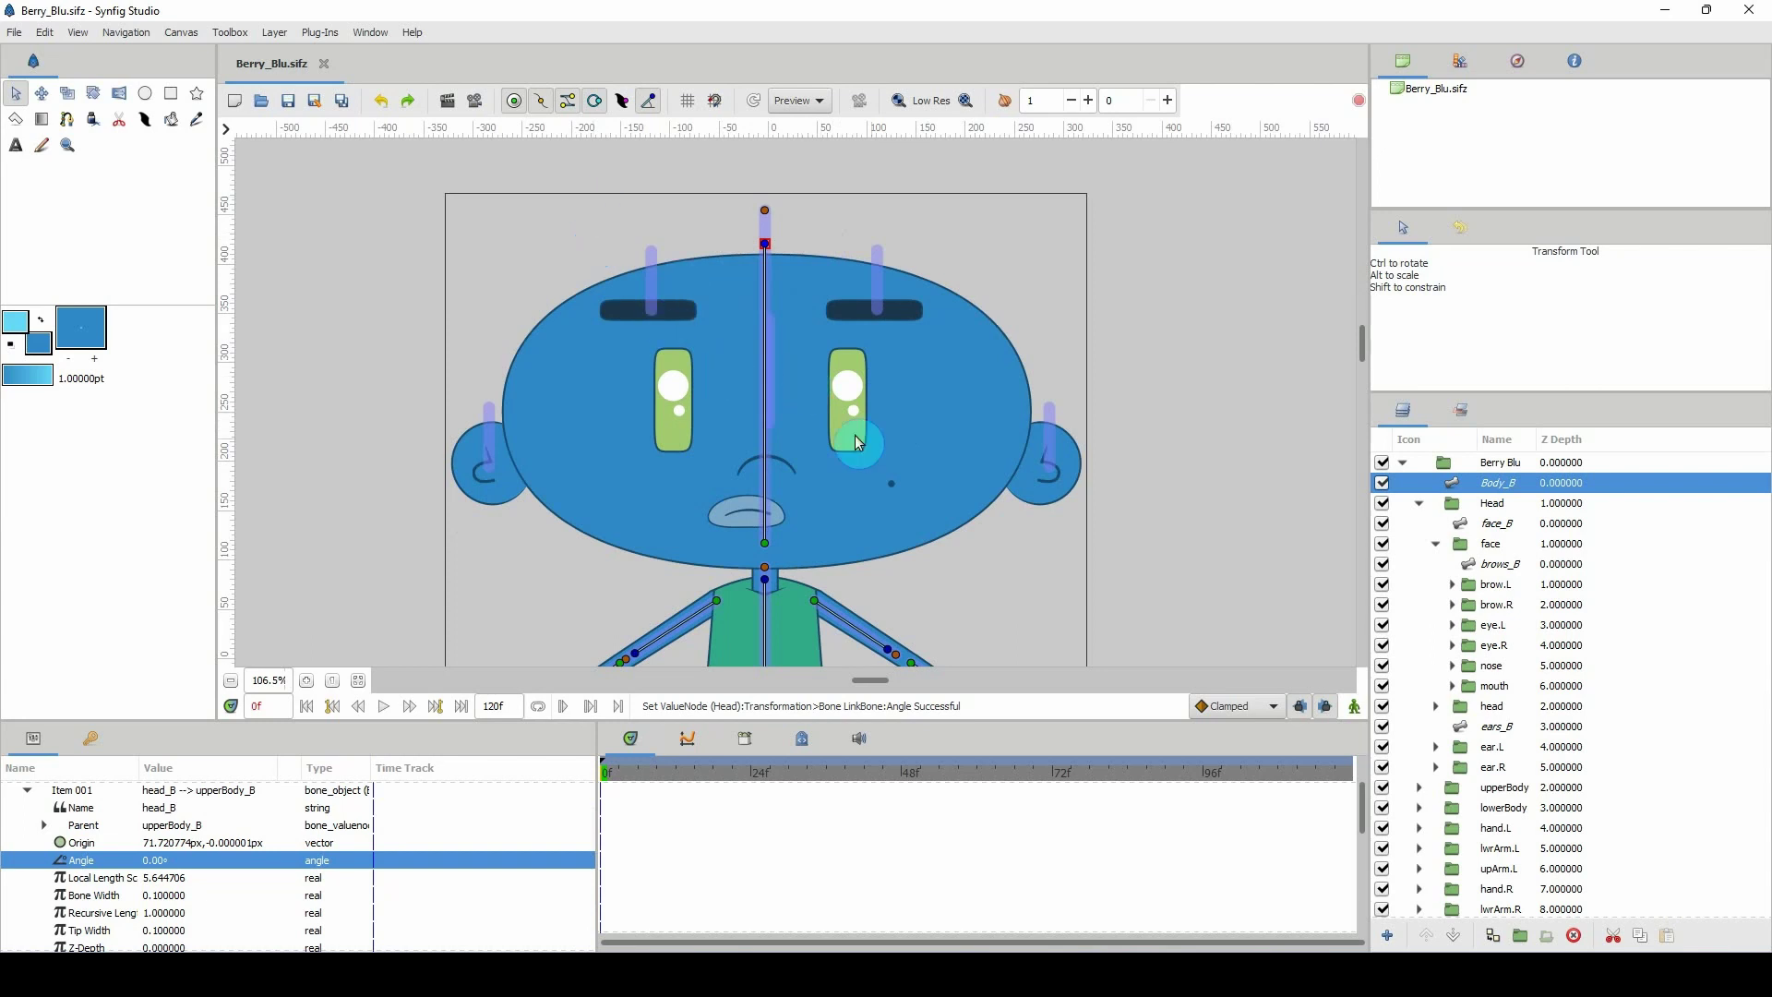
pyautogui.scroll(-2, 873, 439)
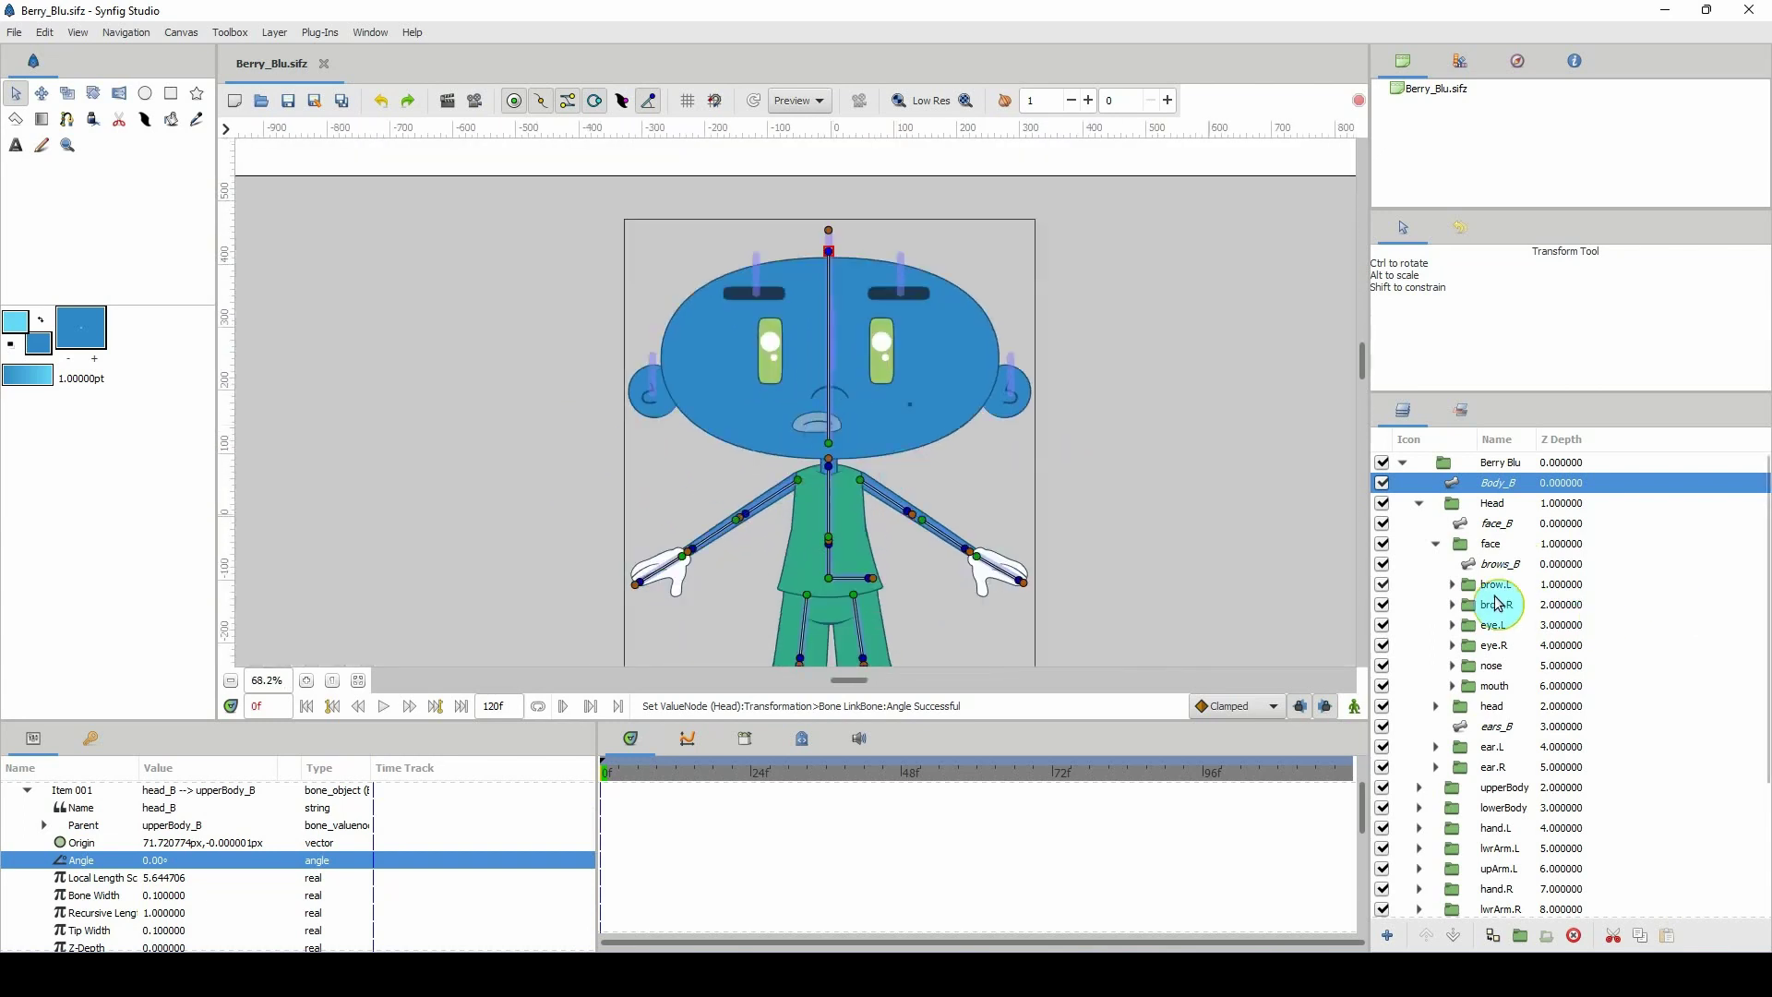
pyautogui.click(1436, 544)
pyautogui.click(1419, 503)
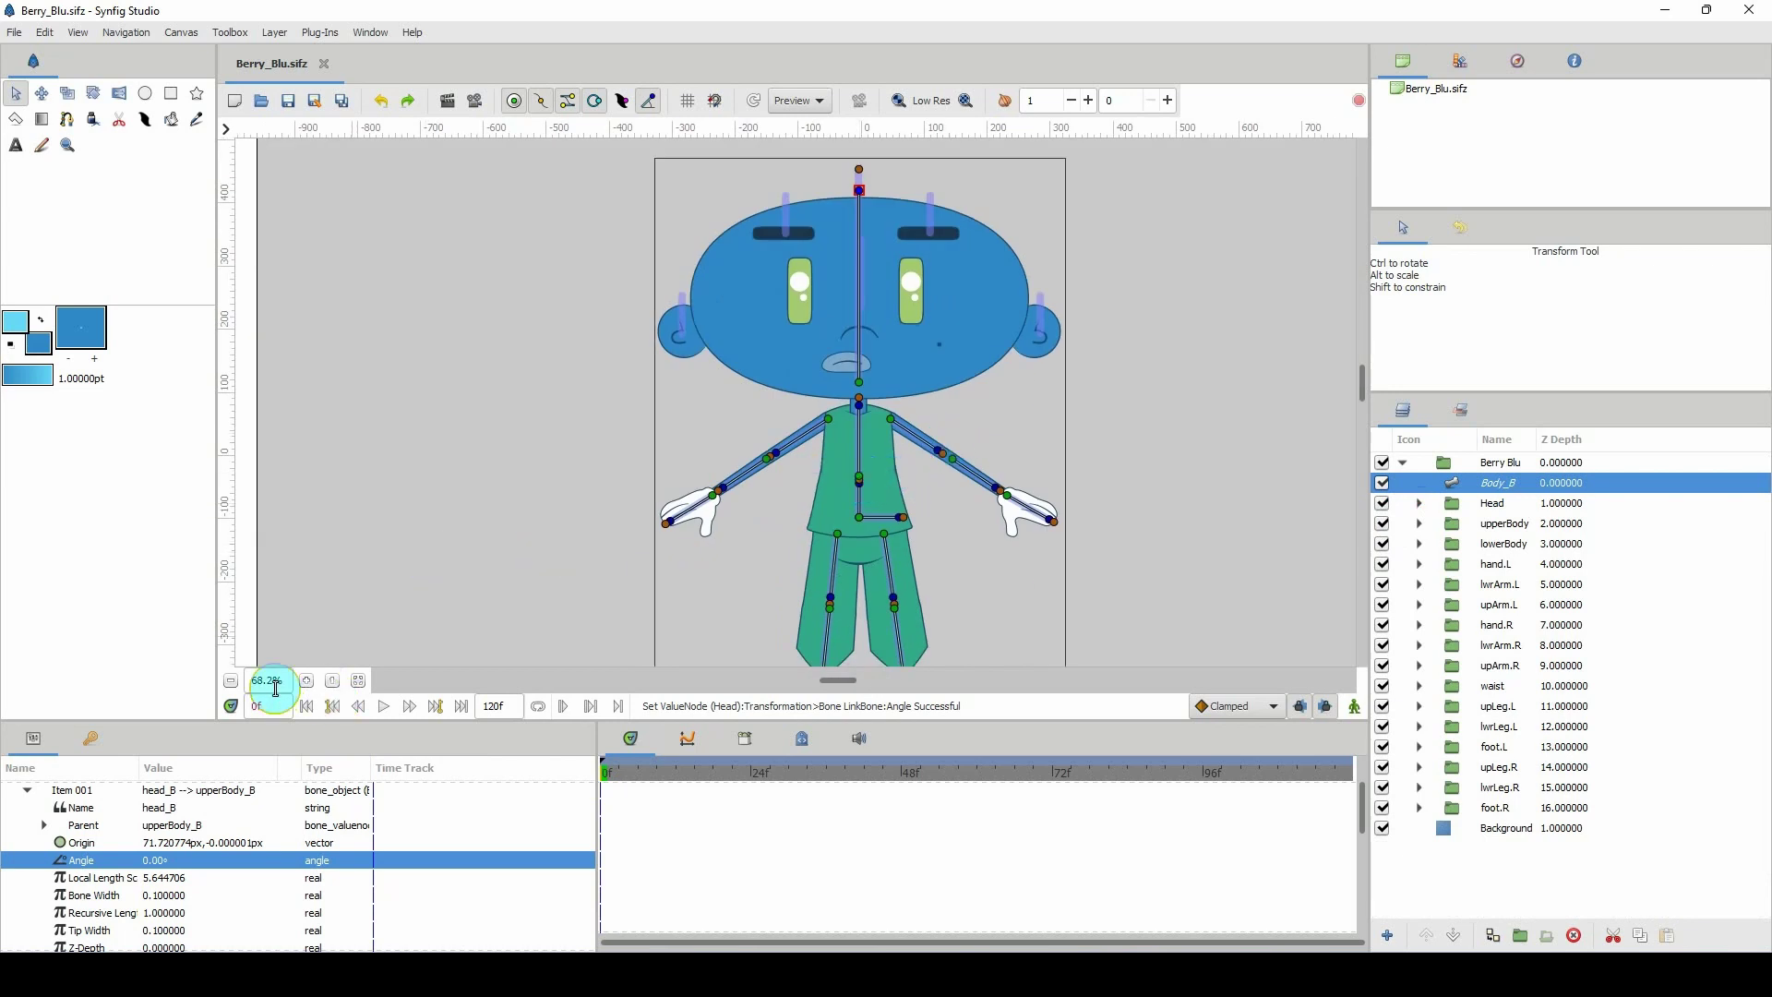
pyautogui.scroll(2, 275, 687)
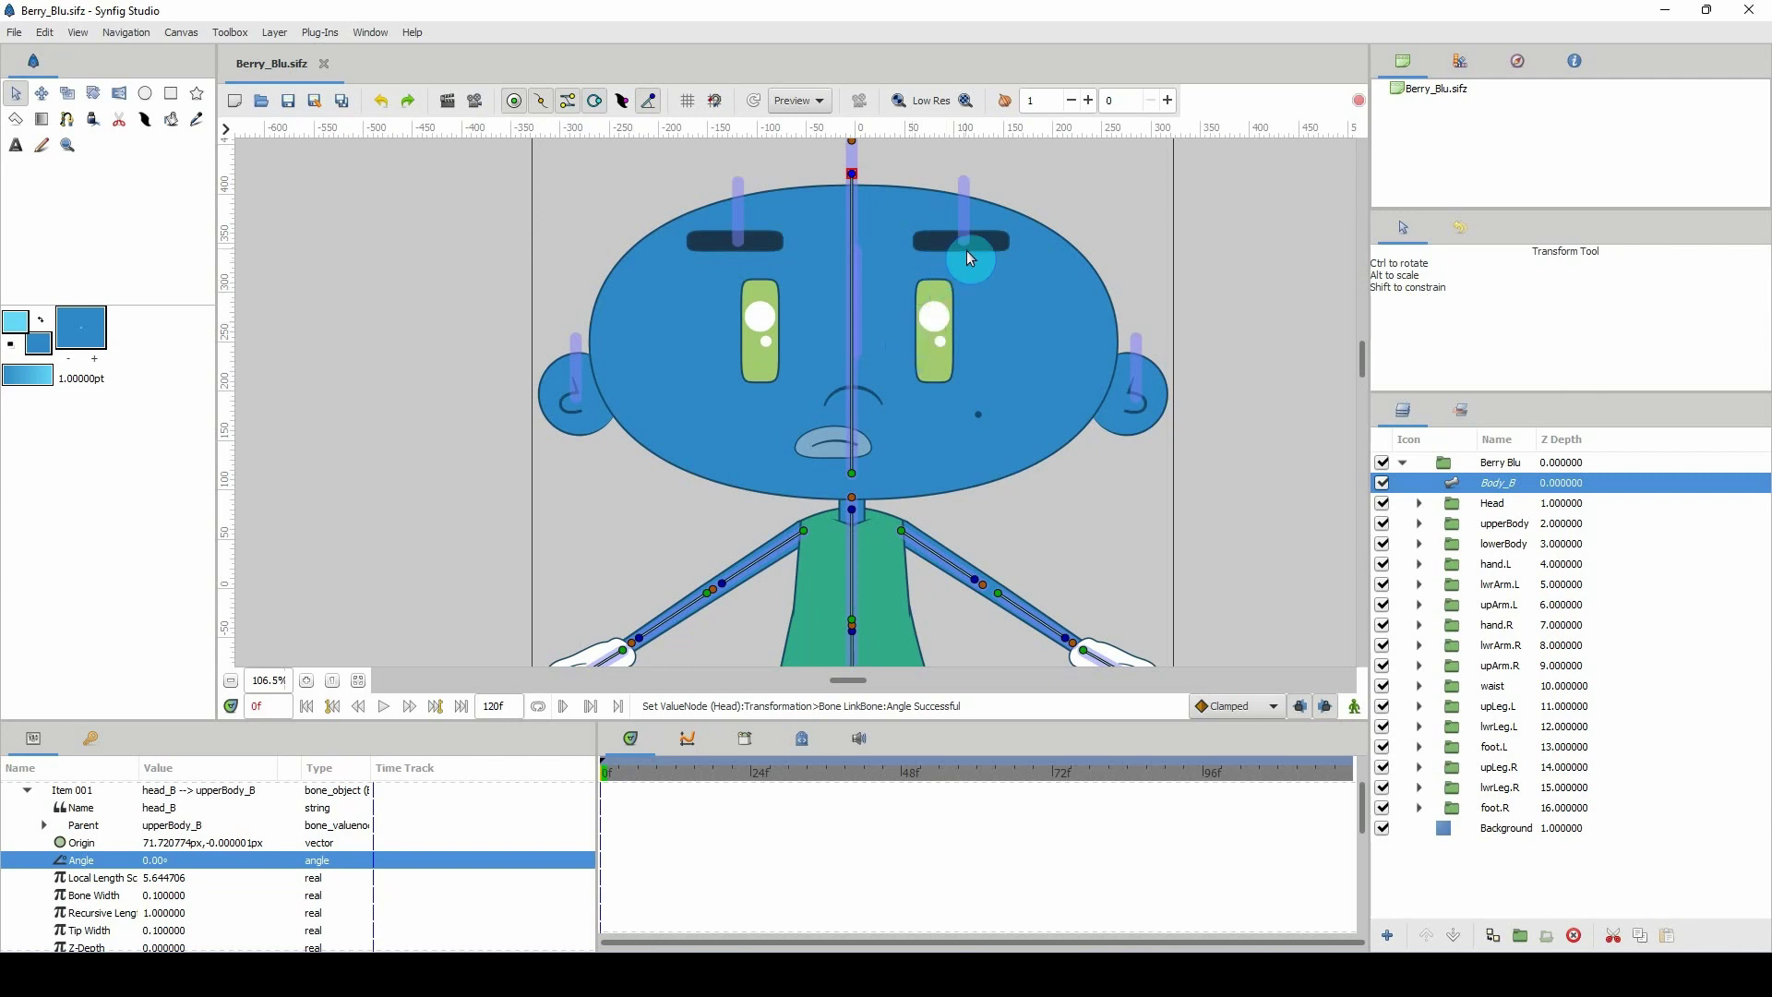
# Pan and zoom around the canvas to look over the whole rigged character.
pyautogui.scroll(-3, 969, 253)
pyautogui.hscroll(2, 969, 253)
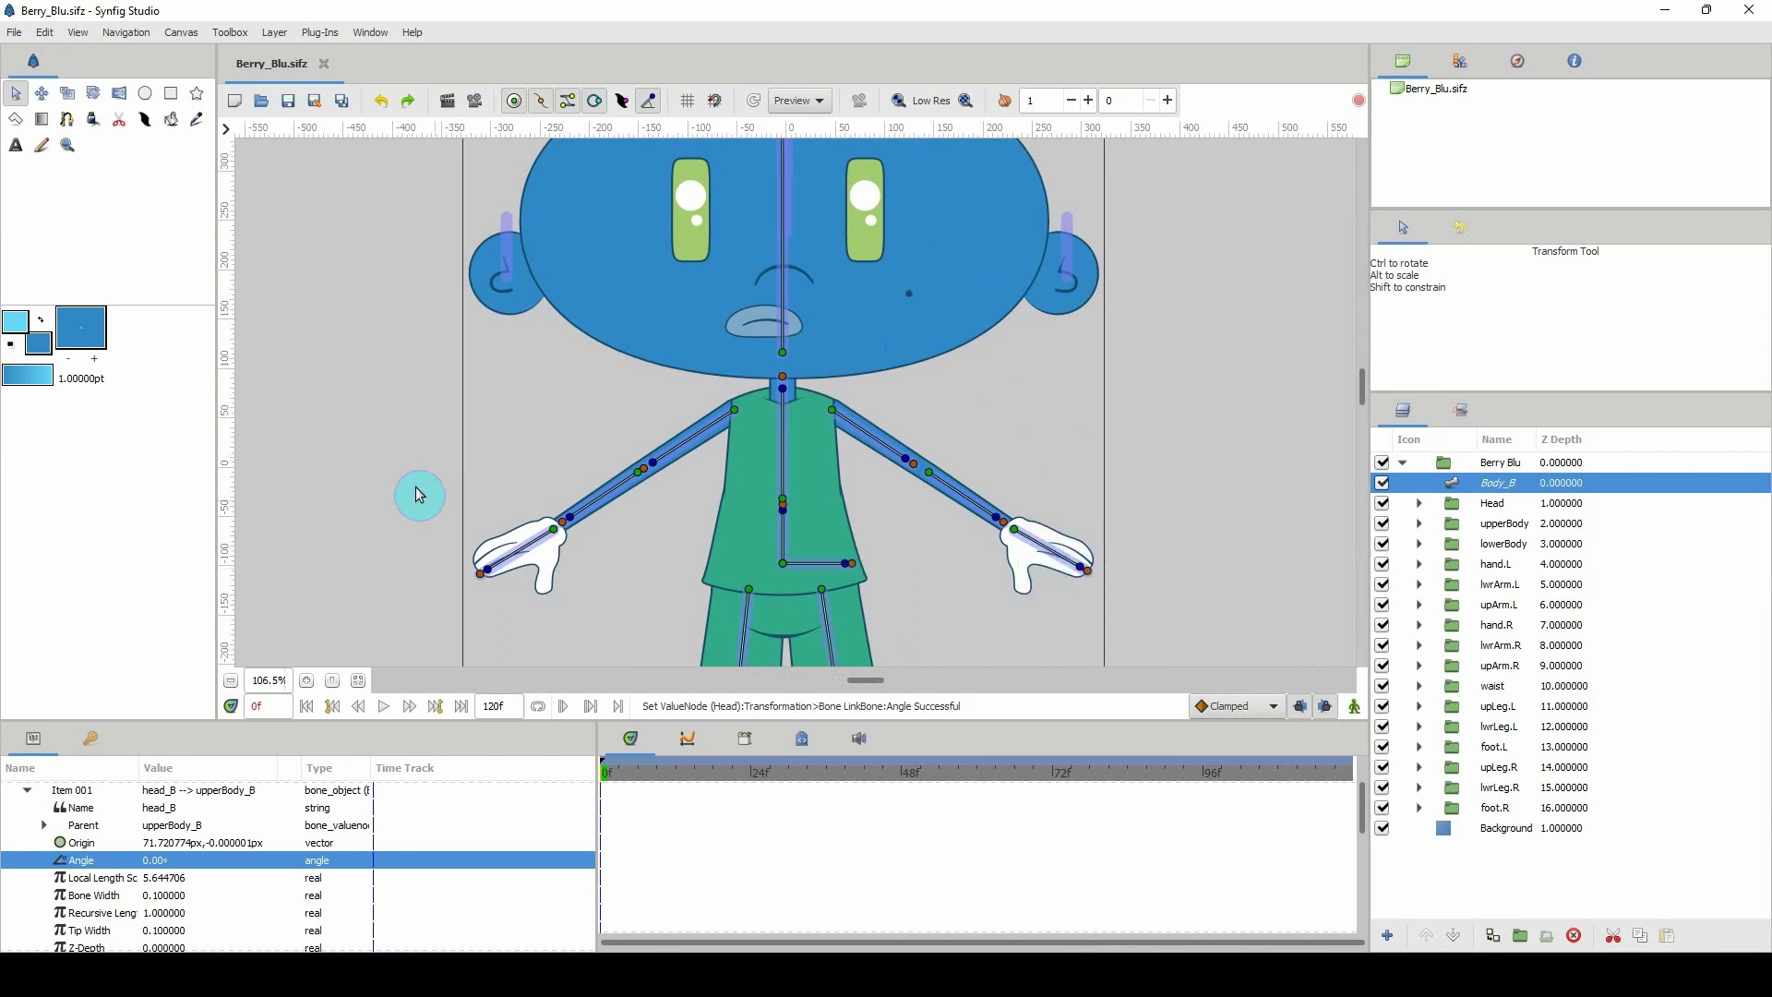
pyautogui.scroll(-1, 850, 444)
pyautogui.scroll(-6, 850, 444)
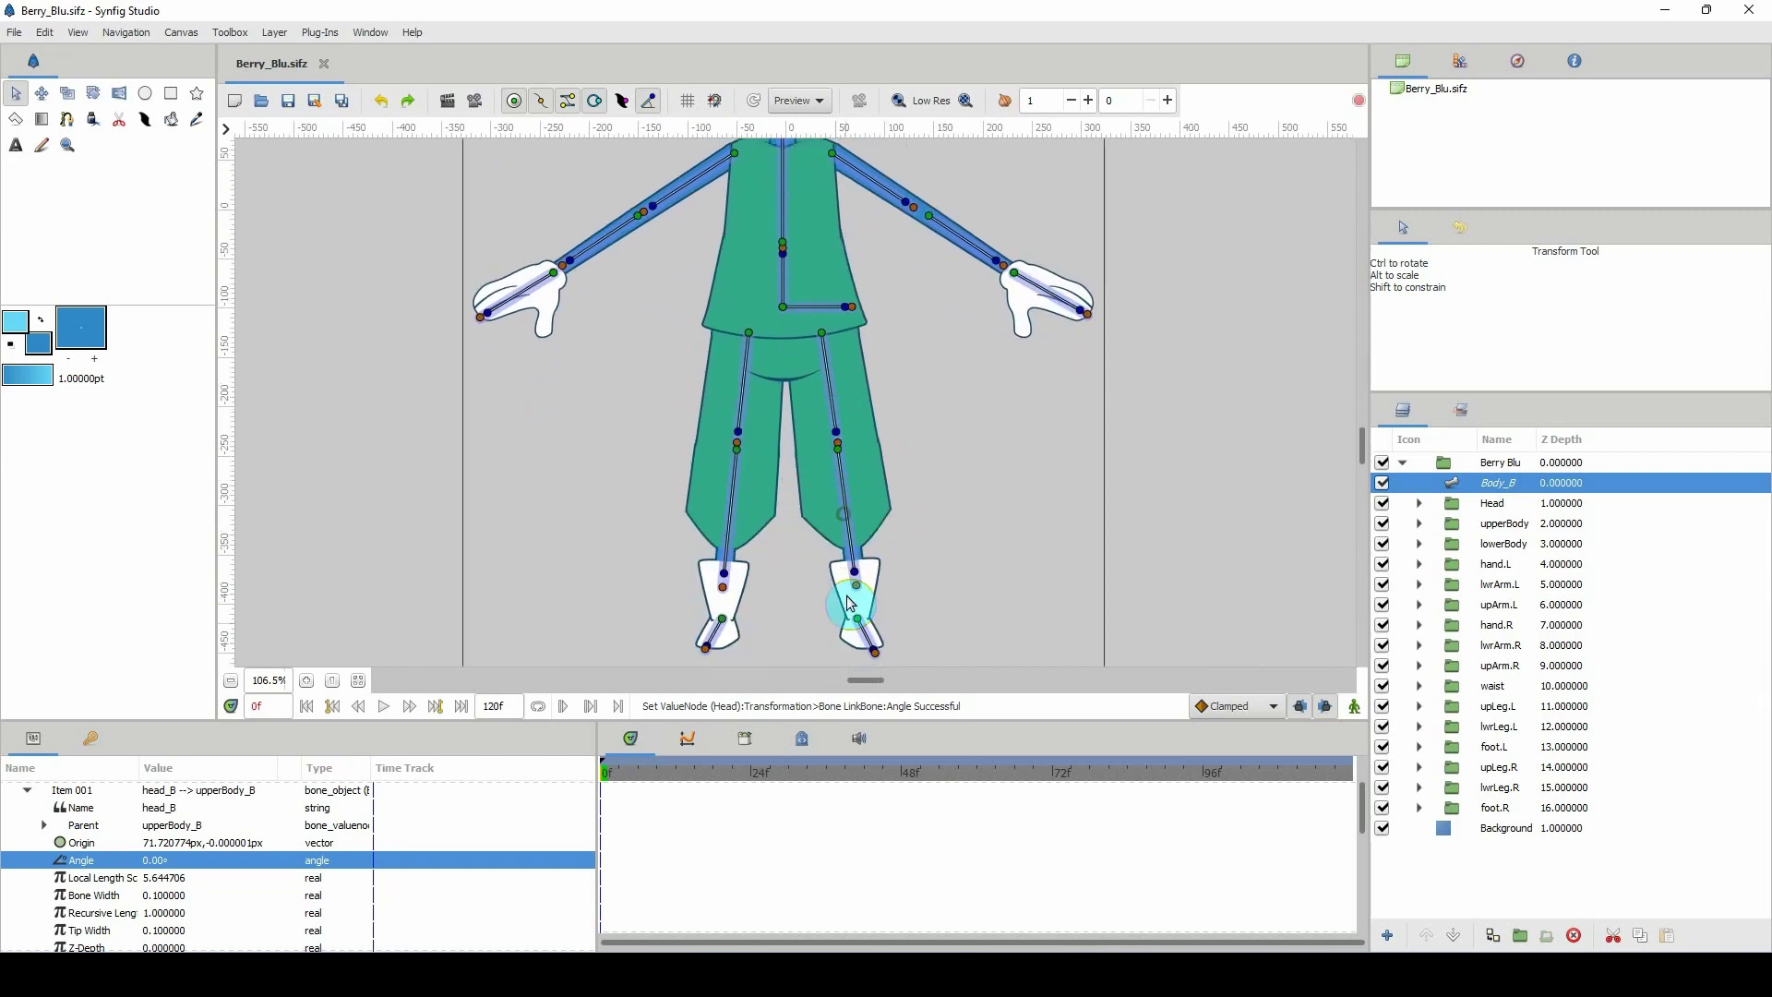
pyautogui.scroll(2, 890, 633)
pyautogui.scroll(8, 906, 541)
pyautogui.hscroll(-1, 909, 566)
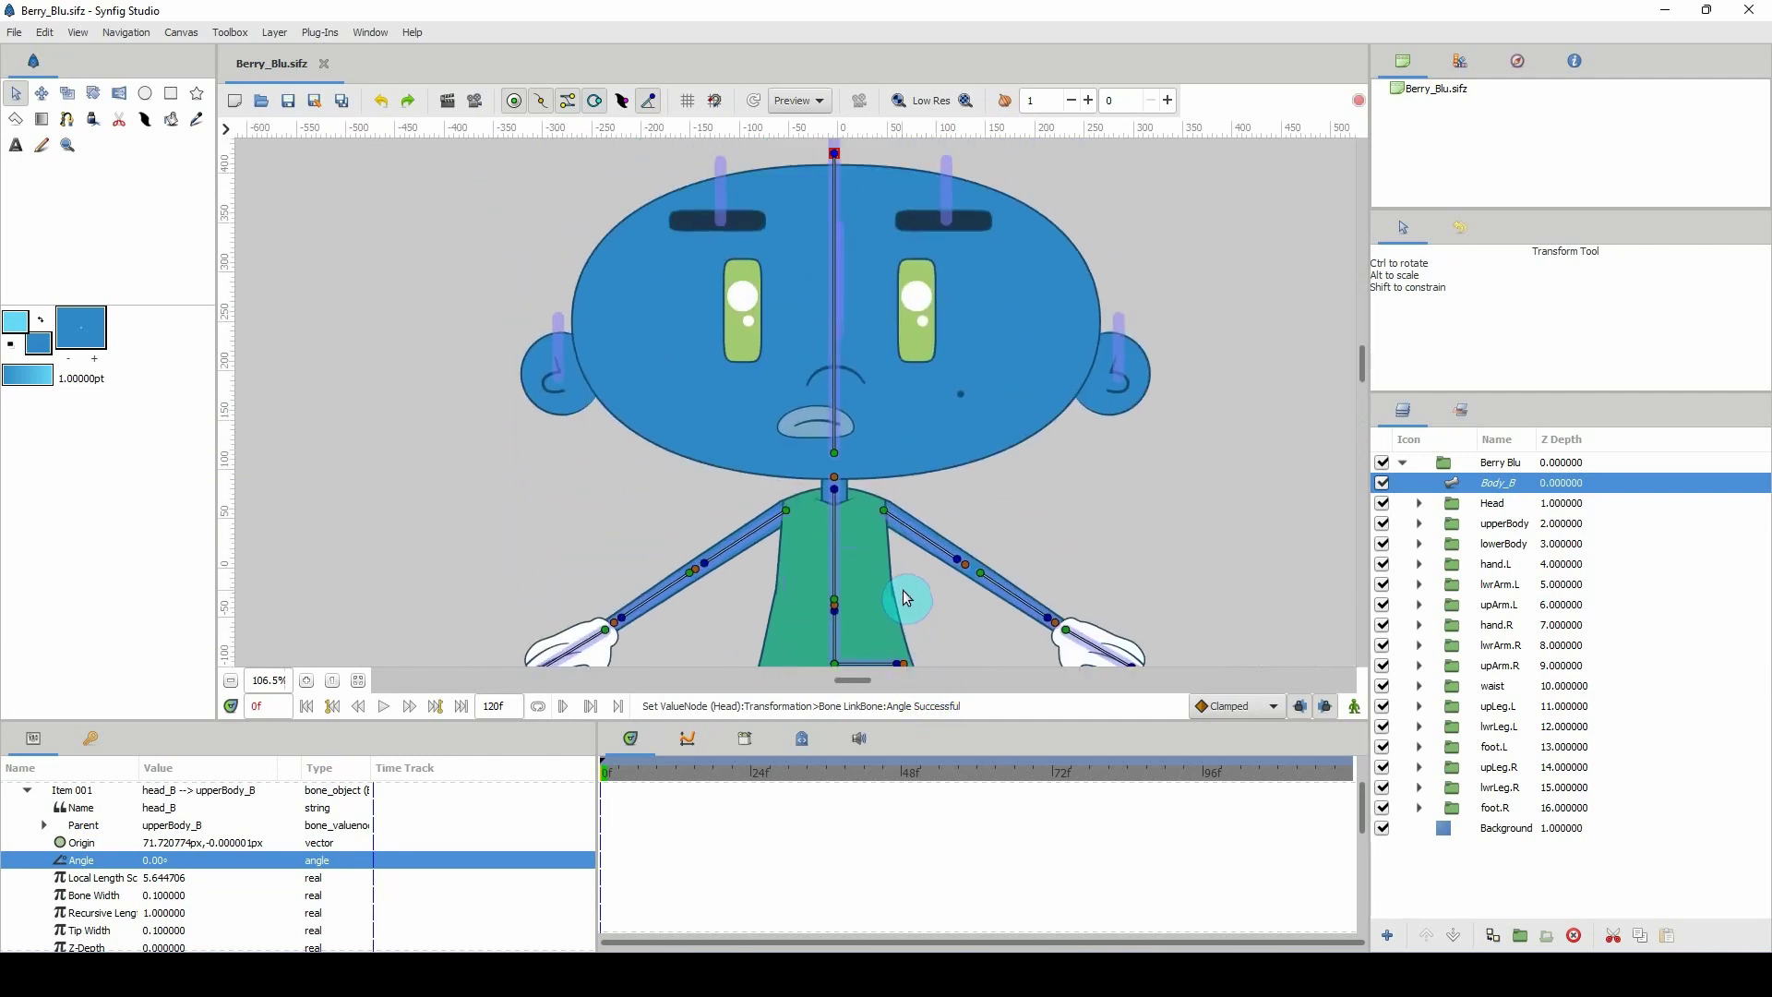
pyautogui.hscroll(2, 895, 590)
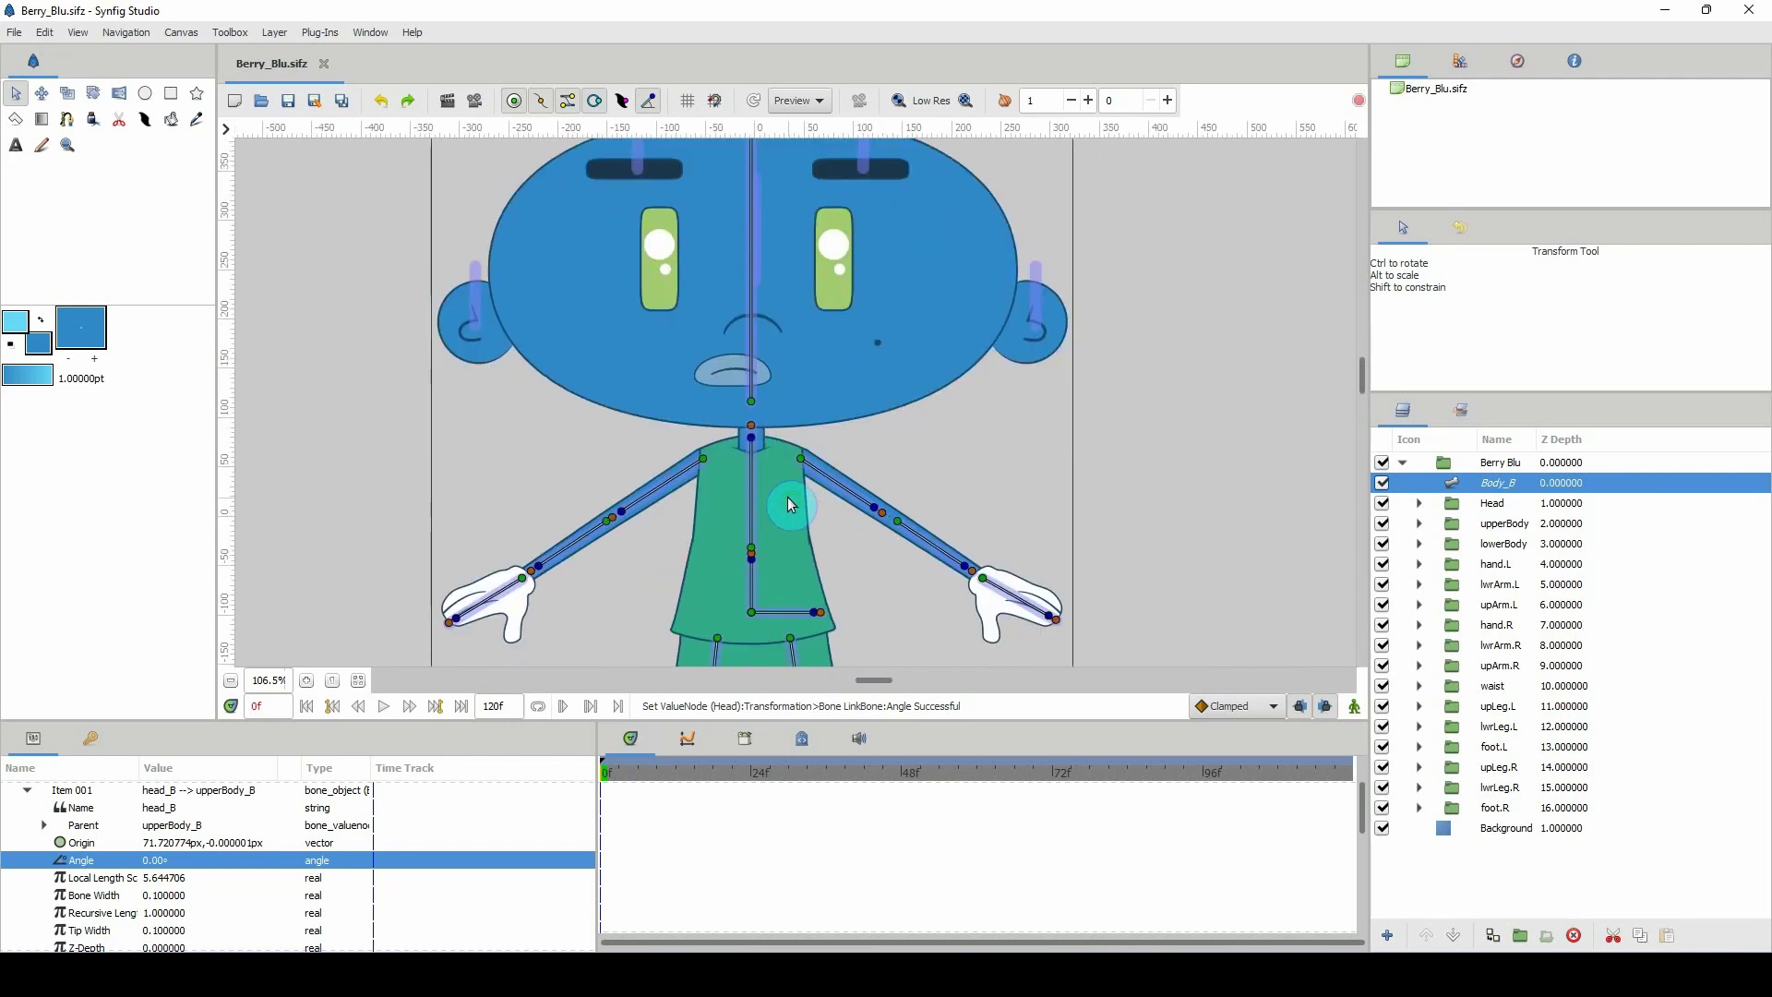
pyautogui.scroll(1, 836, 580)
pyautogui.scroll(3, 838, 567)
pyautogui.hscroll(-1, 812, 461)
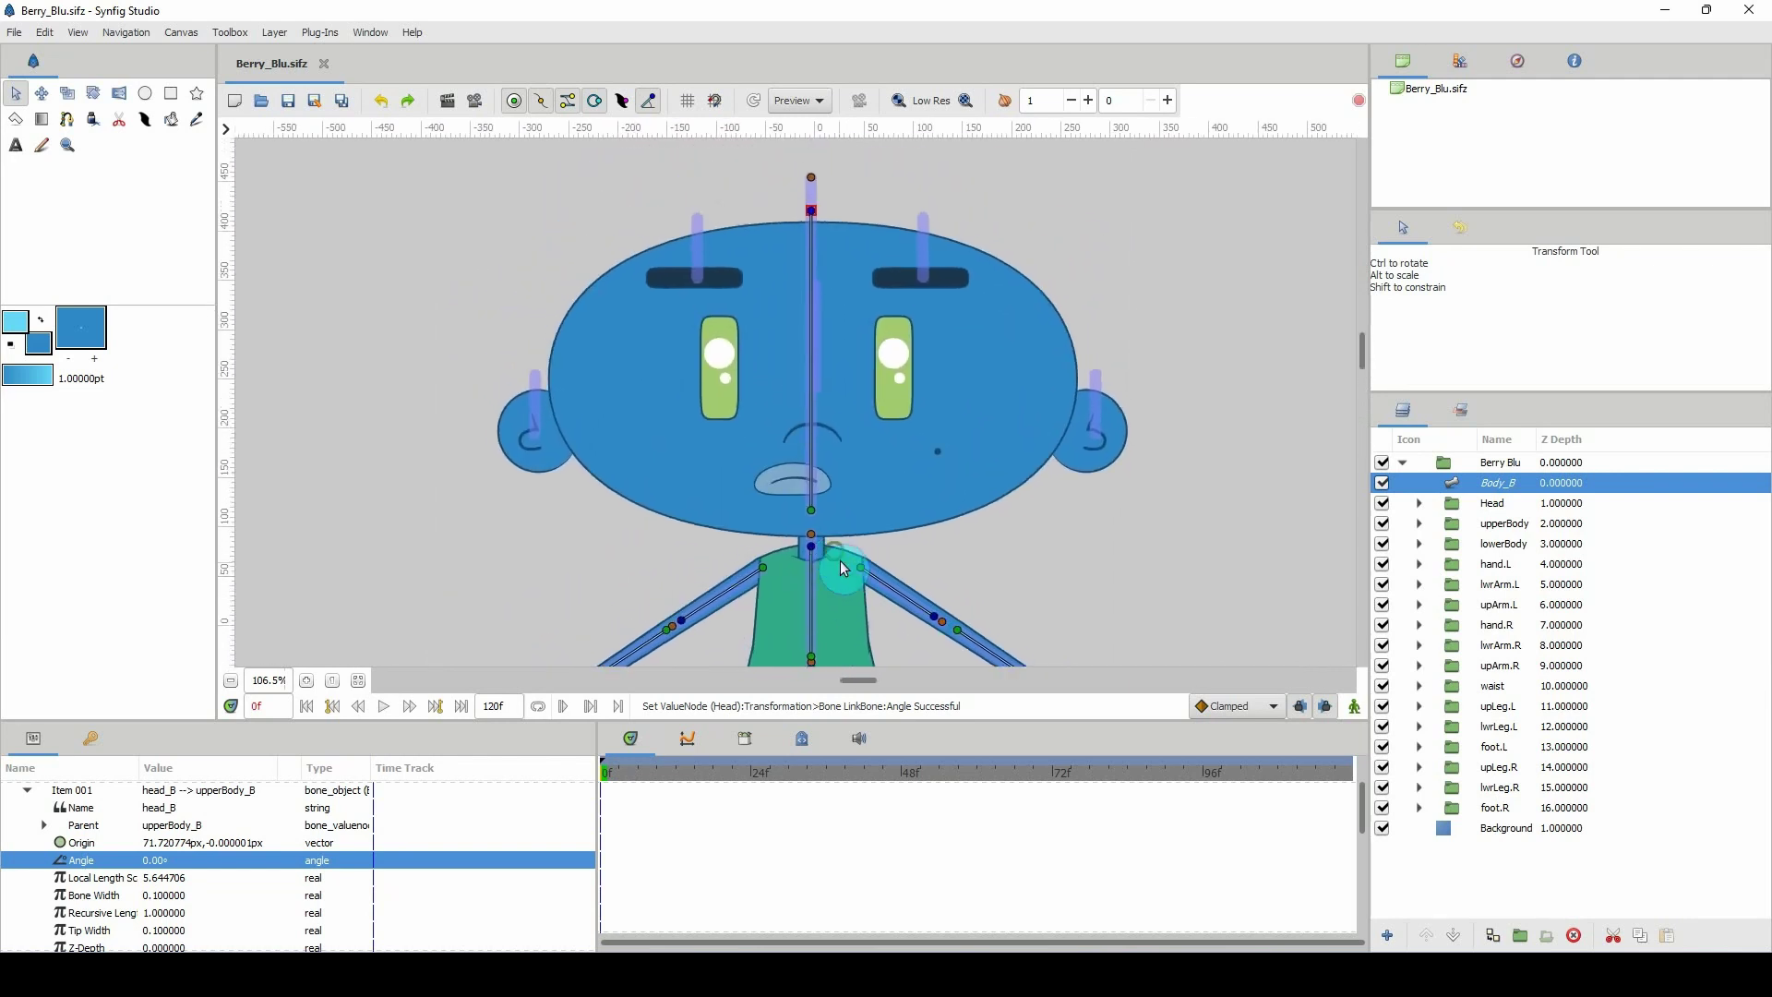
pyautogui.scroll(2, 790, 387)
pyautogui.hscroll(-1, 789, 406)
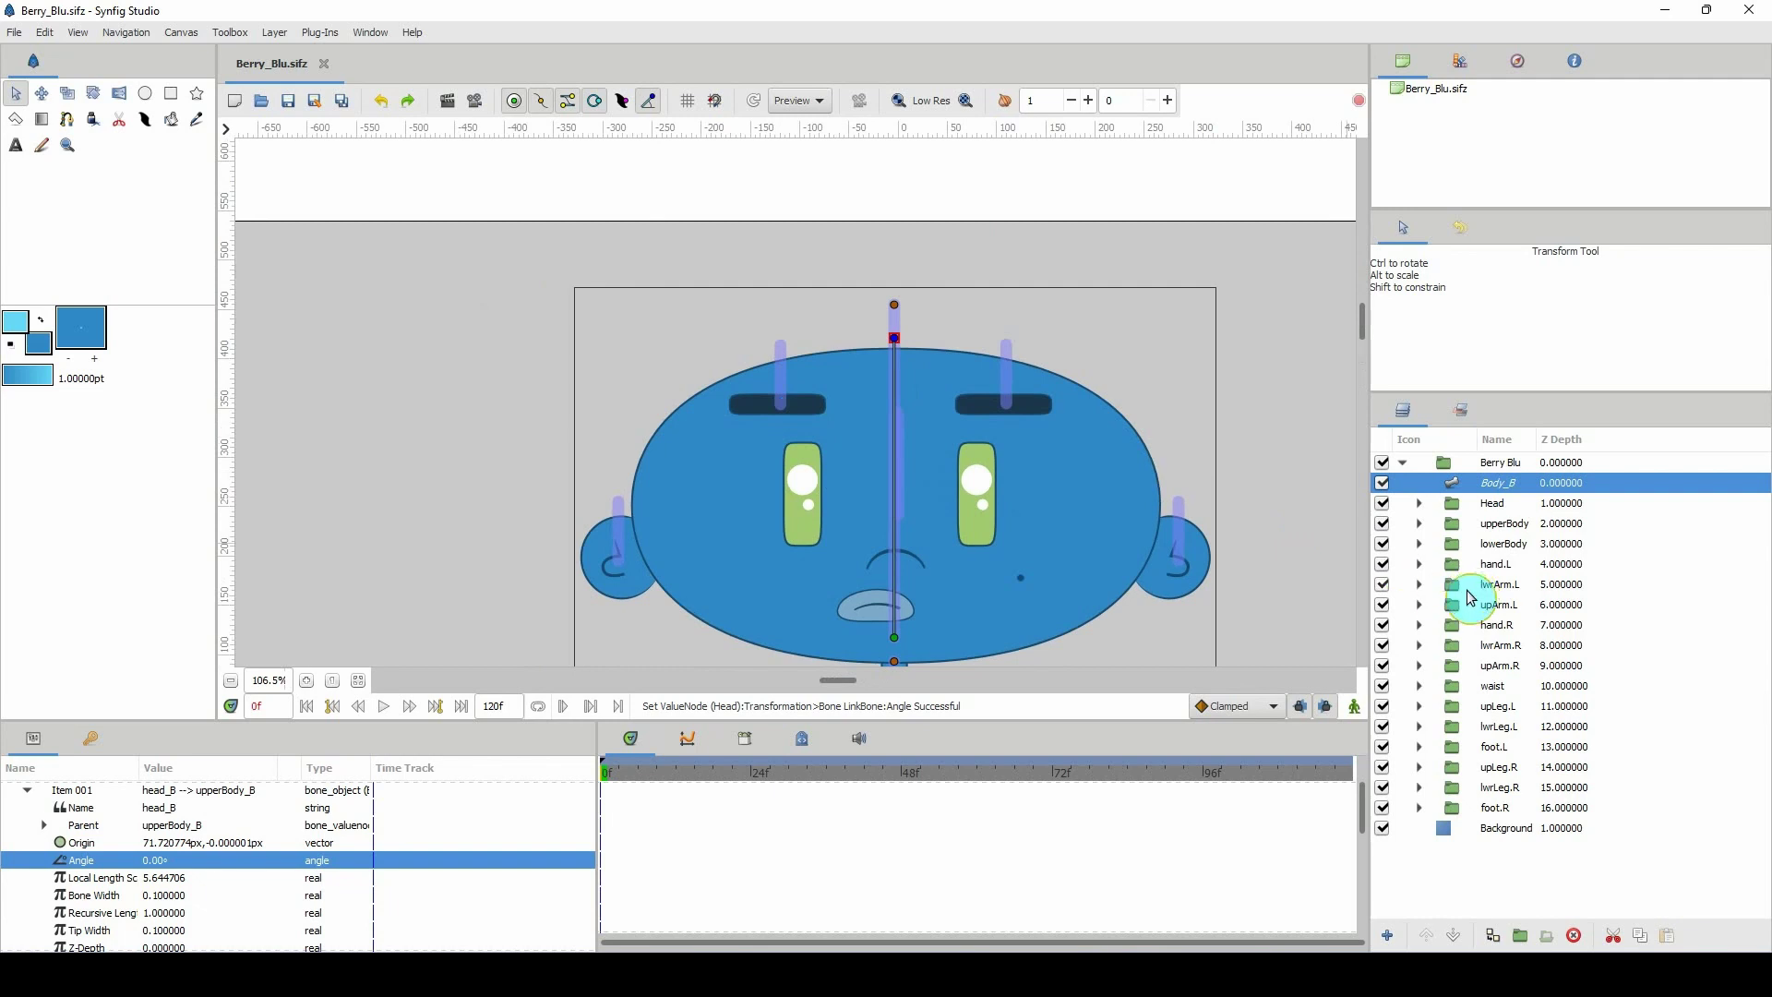
# Expand the Head and face groups in the Layers panel.
pyautogui.doubleClick(1462, 506)
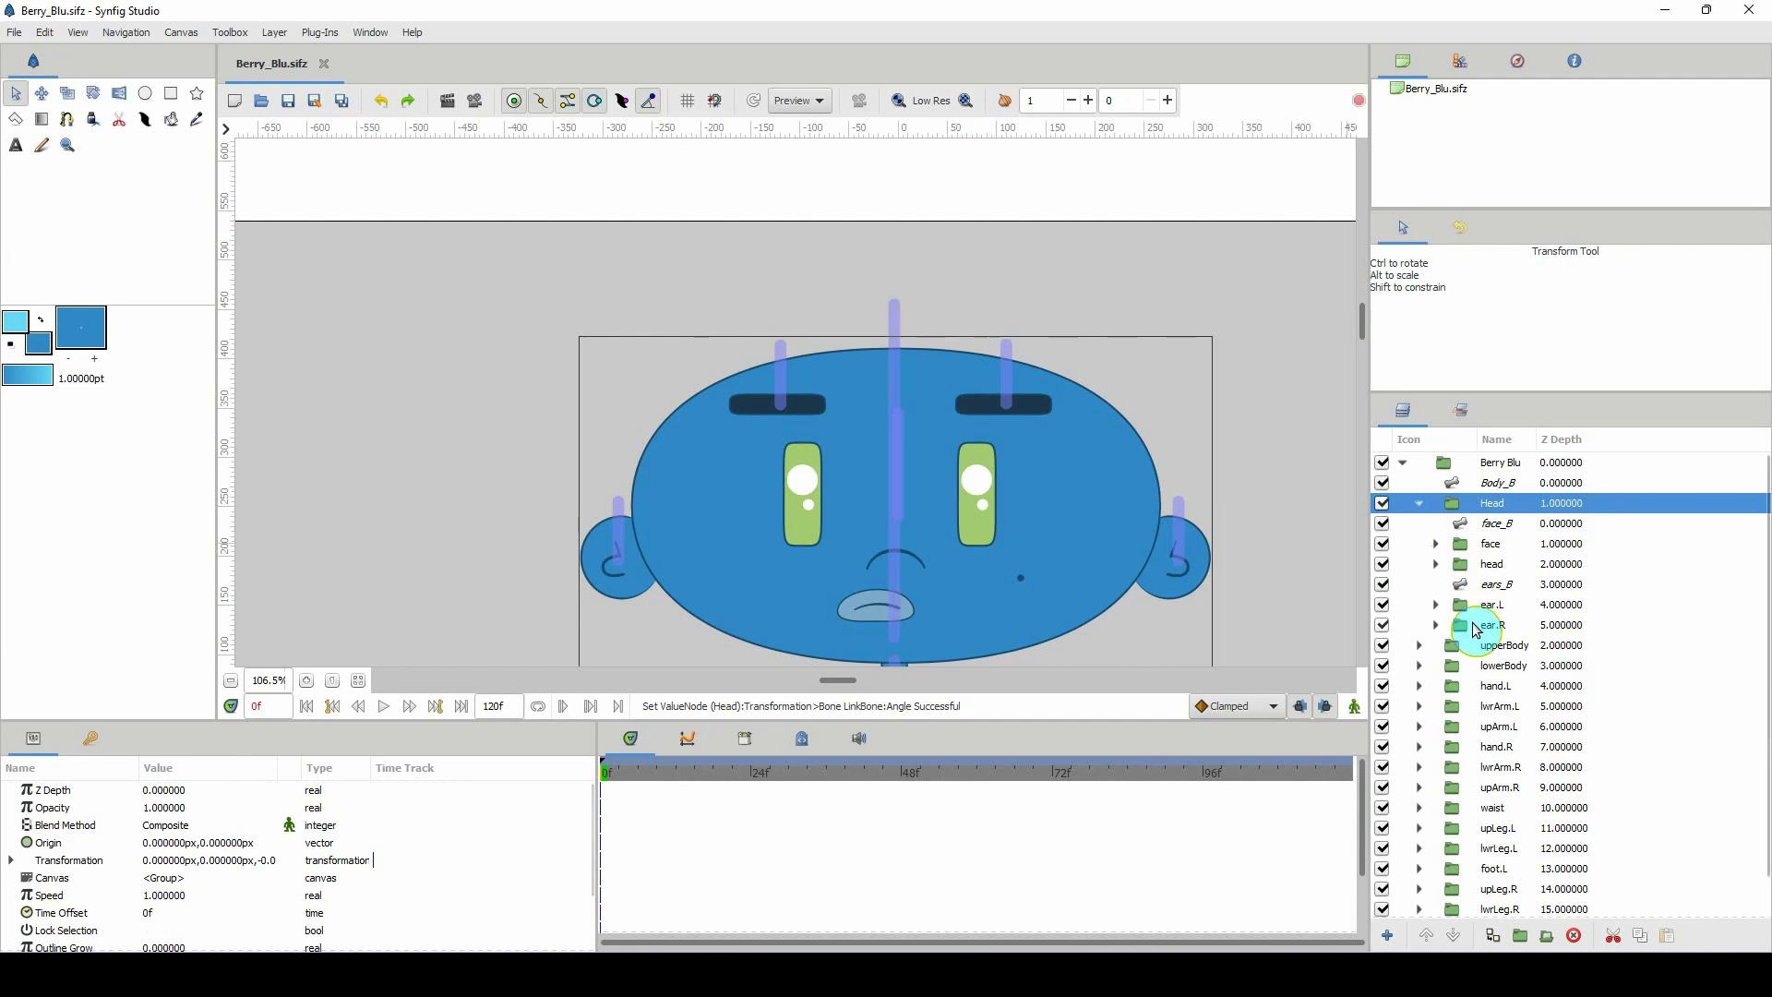
pyautogui.click(1444, 544)
pyautogui.click(1440, 544)
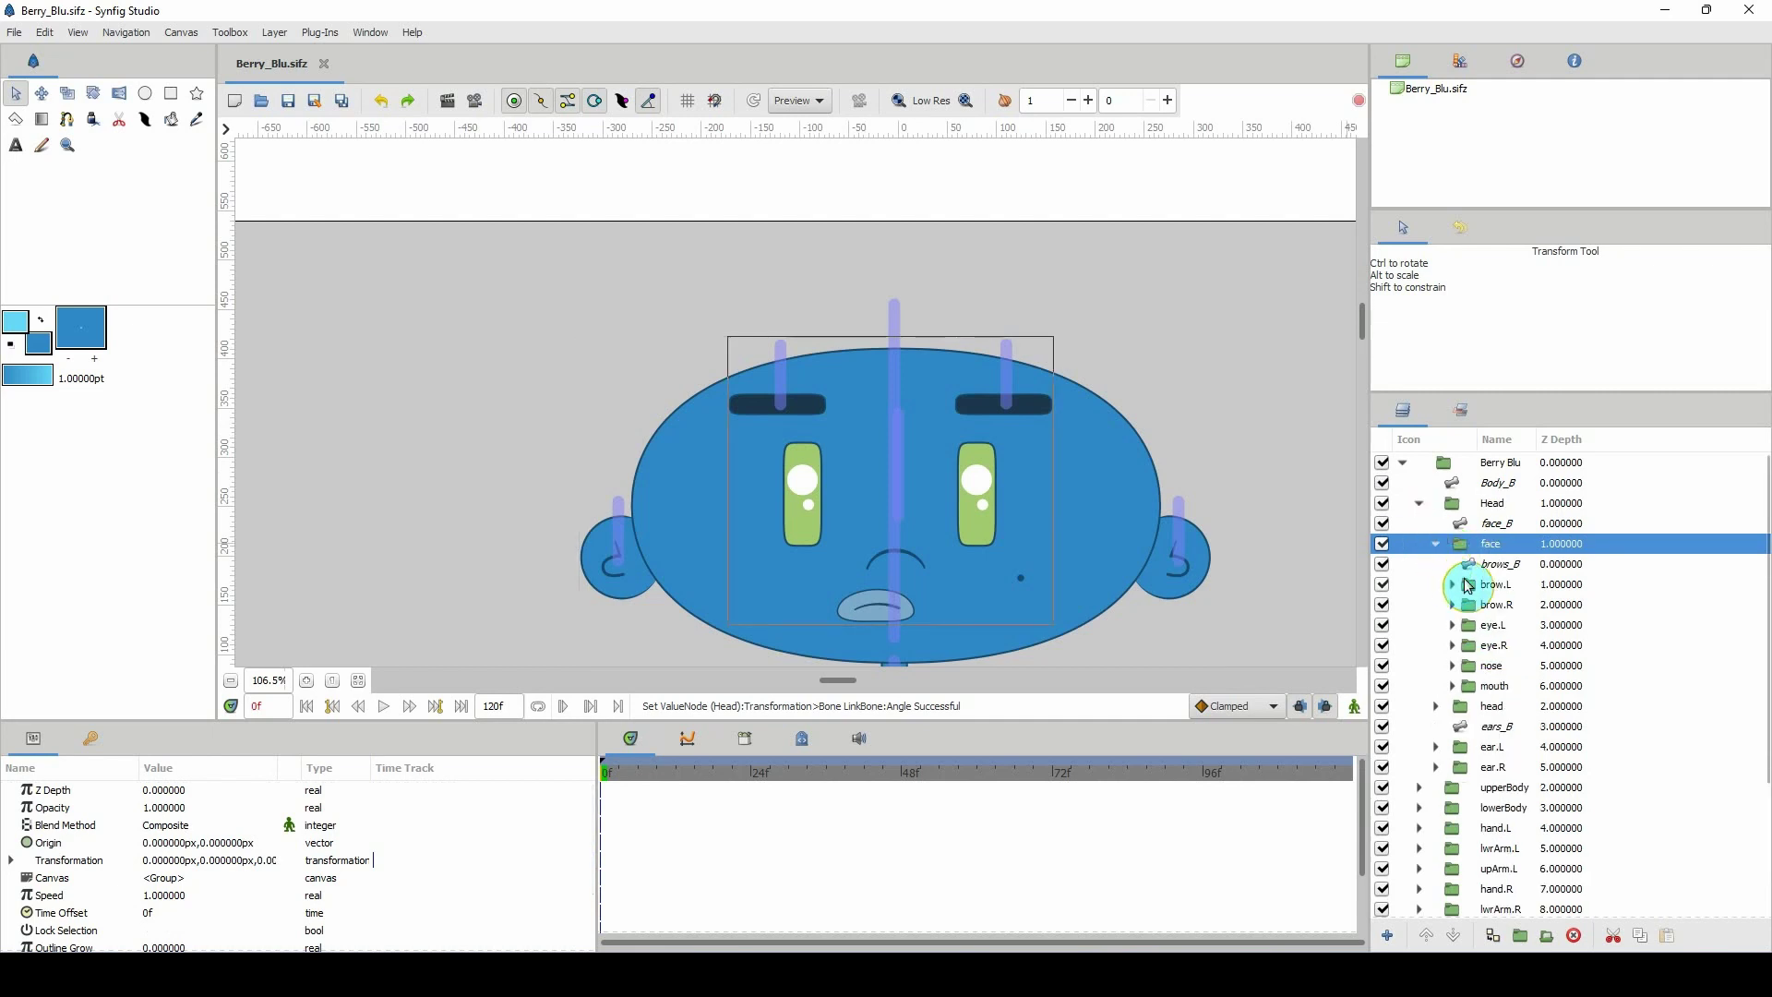
# Compare brows_B, brow.L and brow.R handles on canvas, then expand both brow groups.
pyautogui.click(1491, 566)
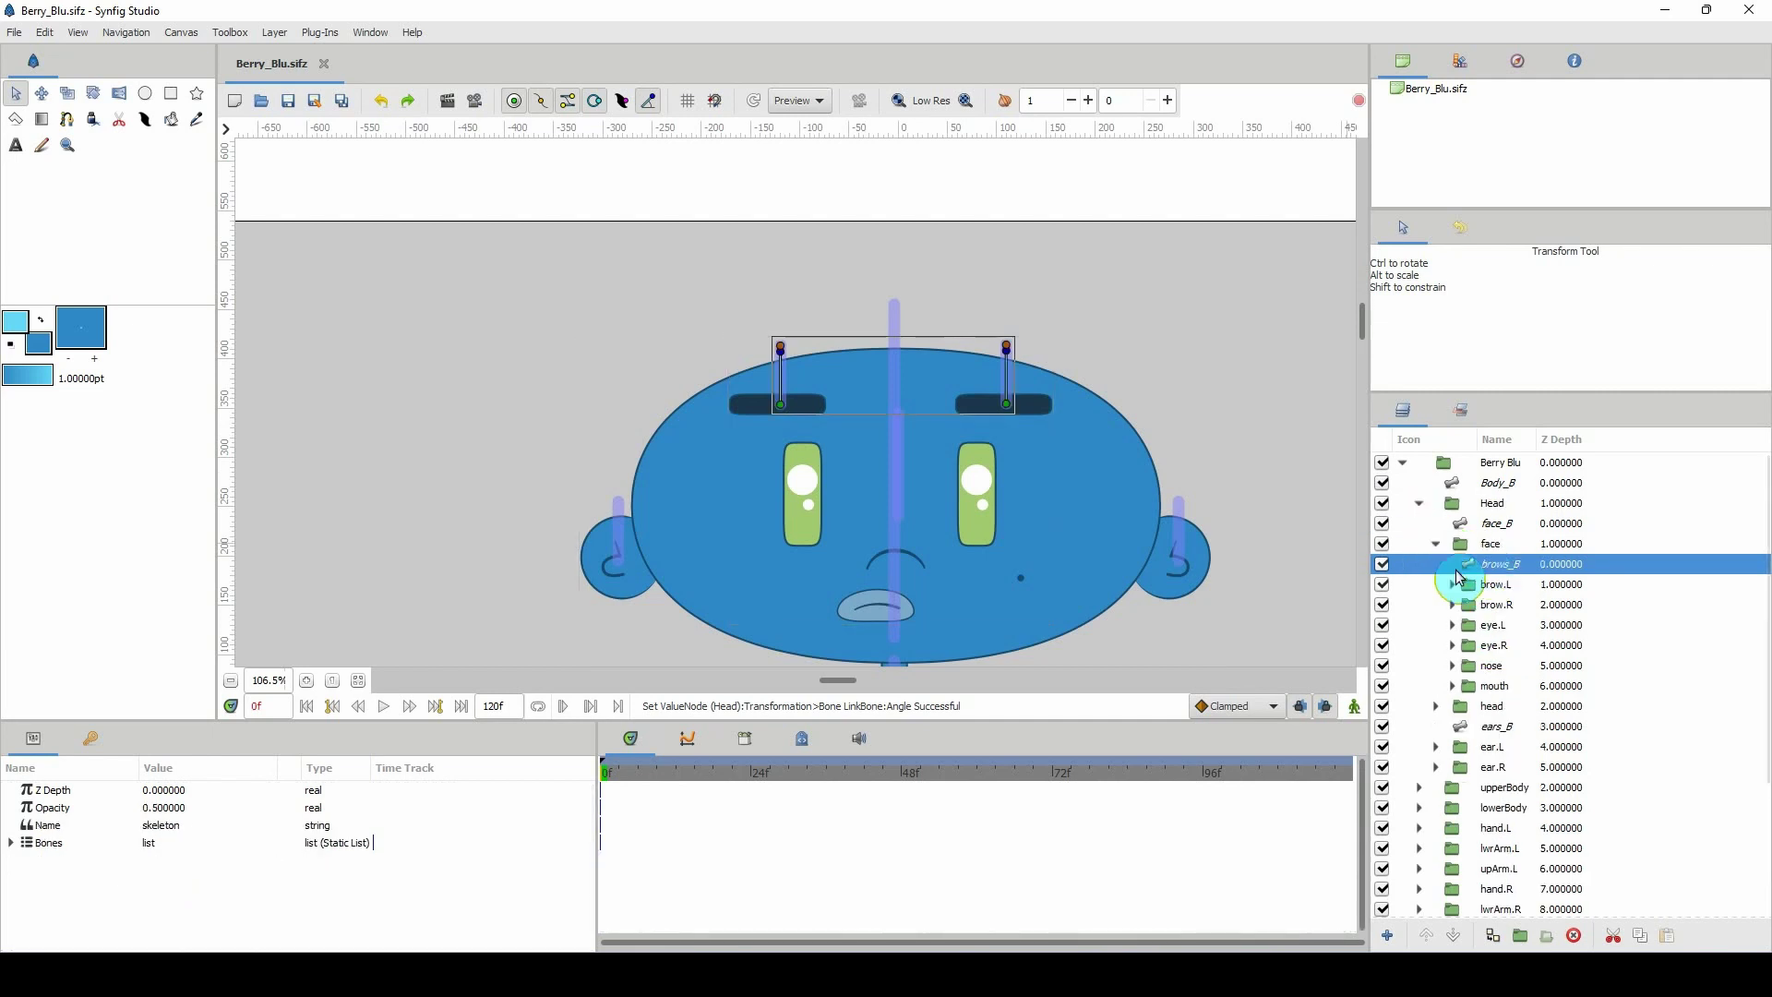
pyautogui.click(1474, 587)
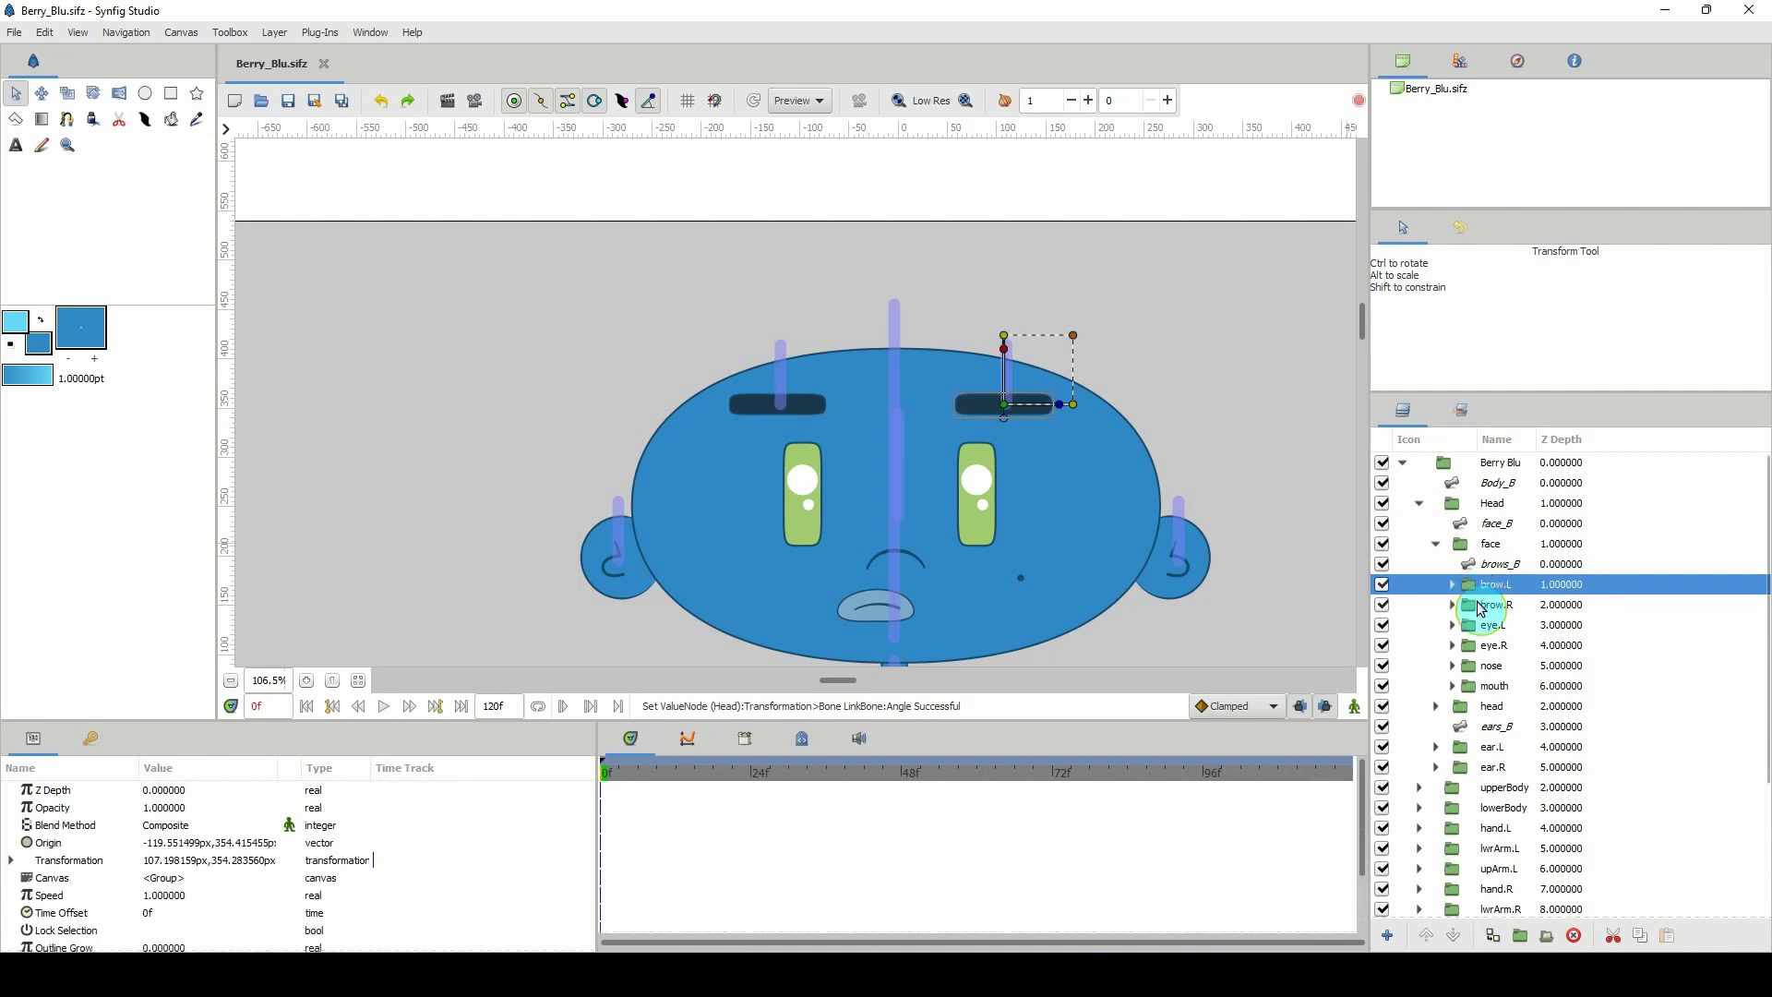
pyautogui.click(1478, 606)
pyautogui.click(1473, 591)
pyautogui.click(1475, 612)
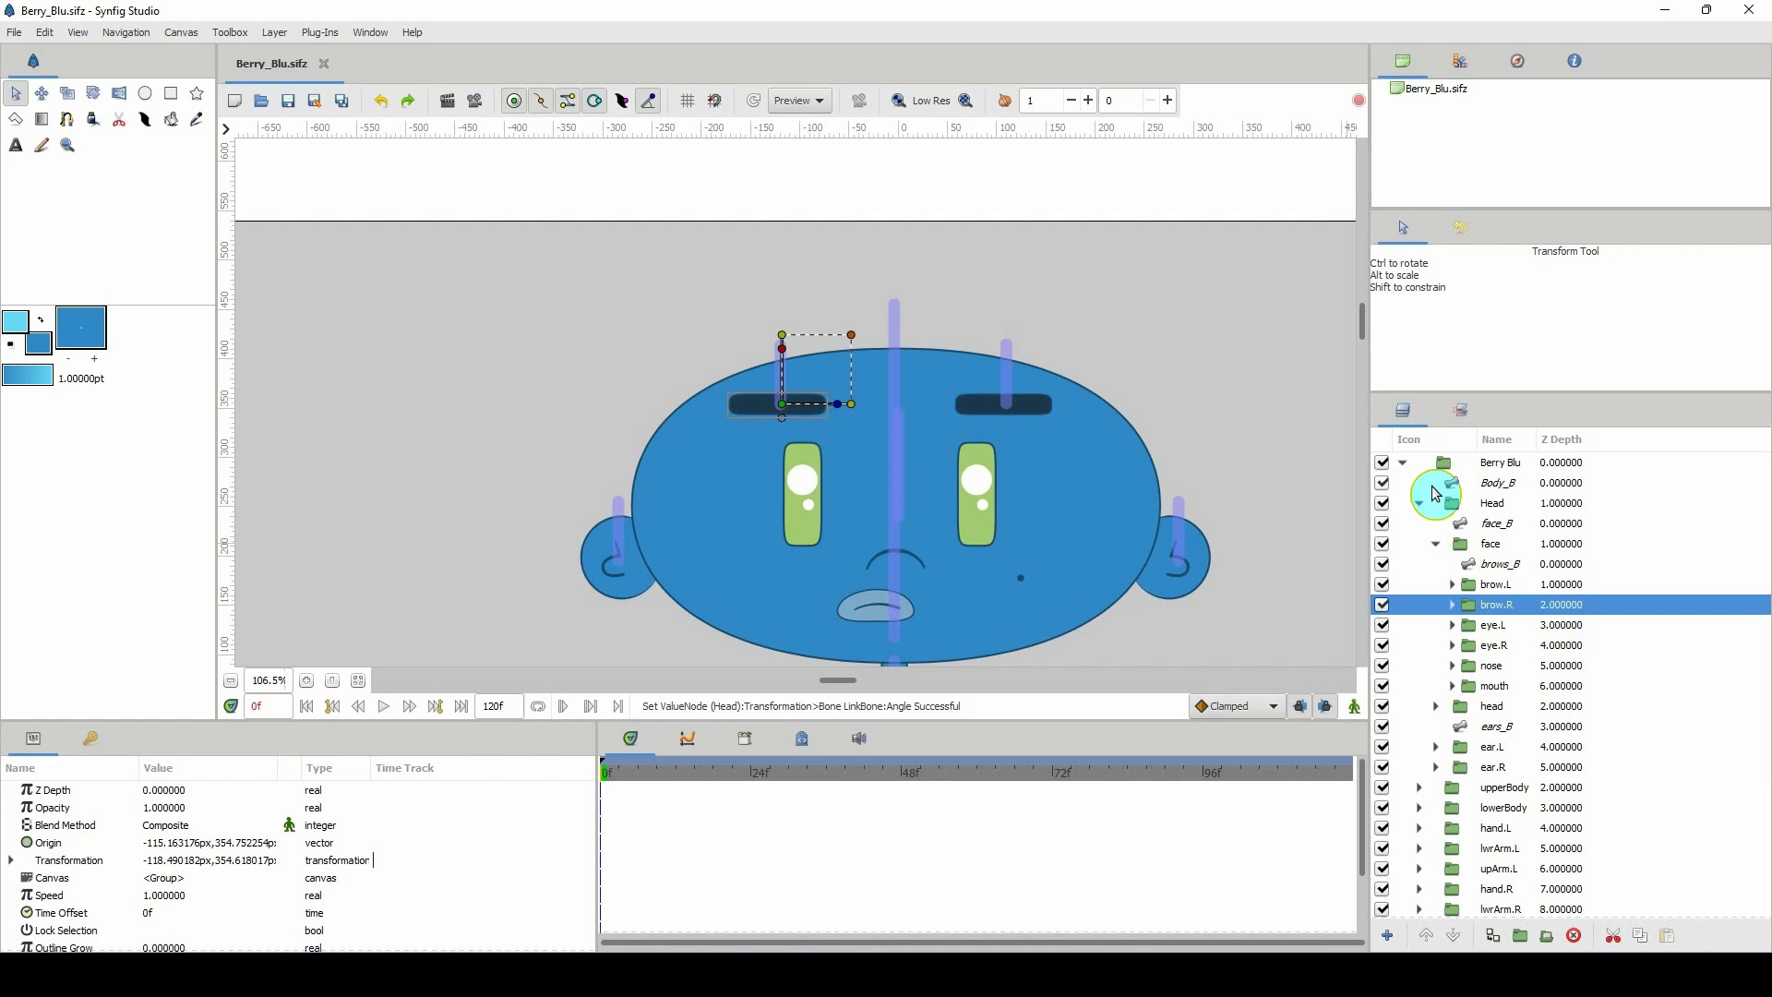
pyautogui.click(1453, 606)
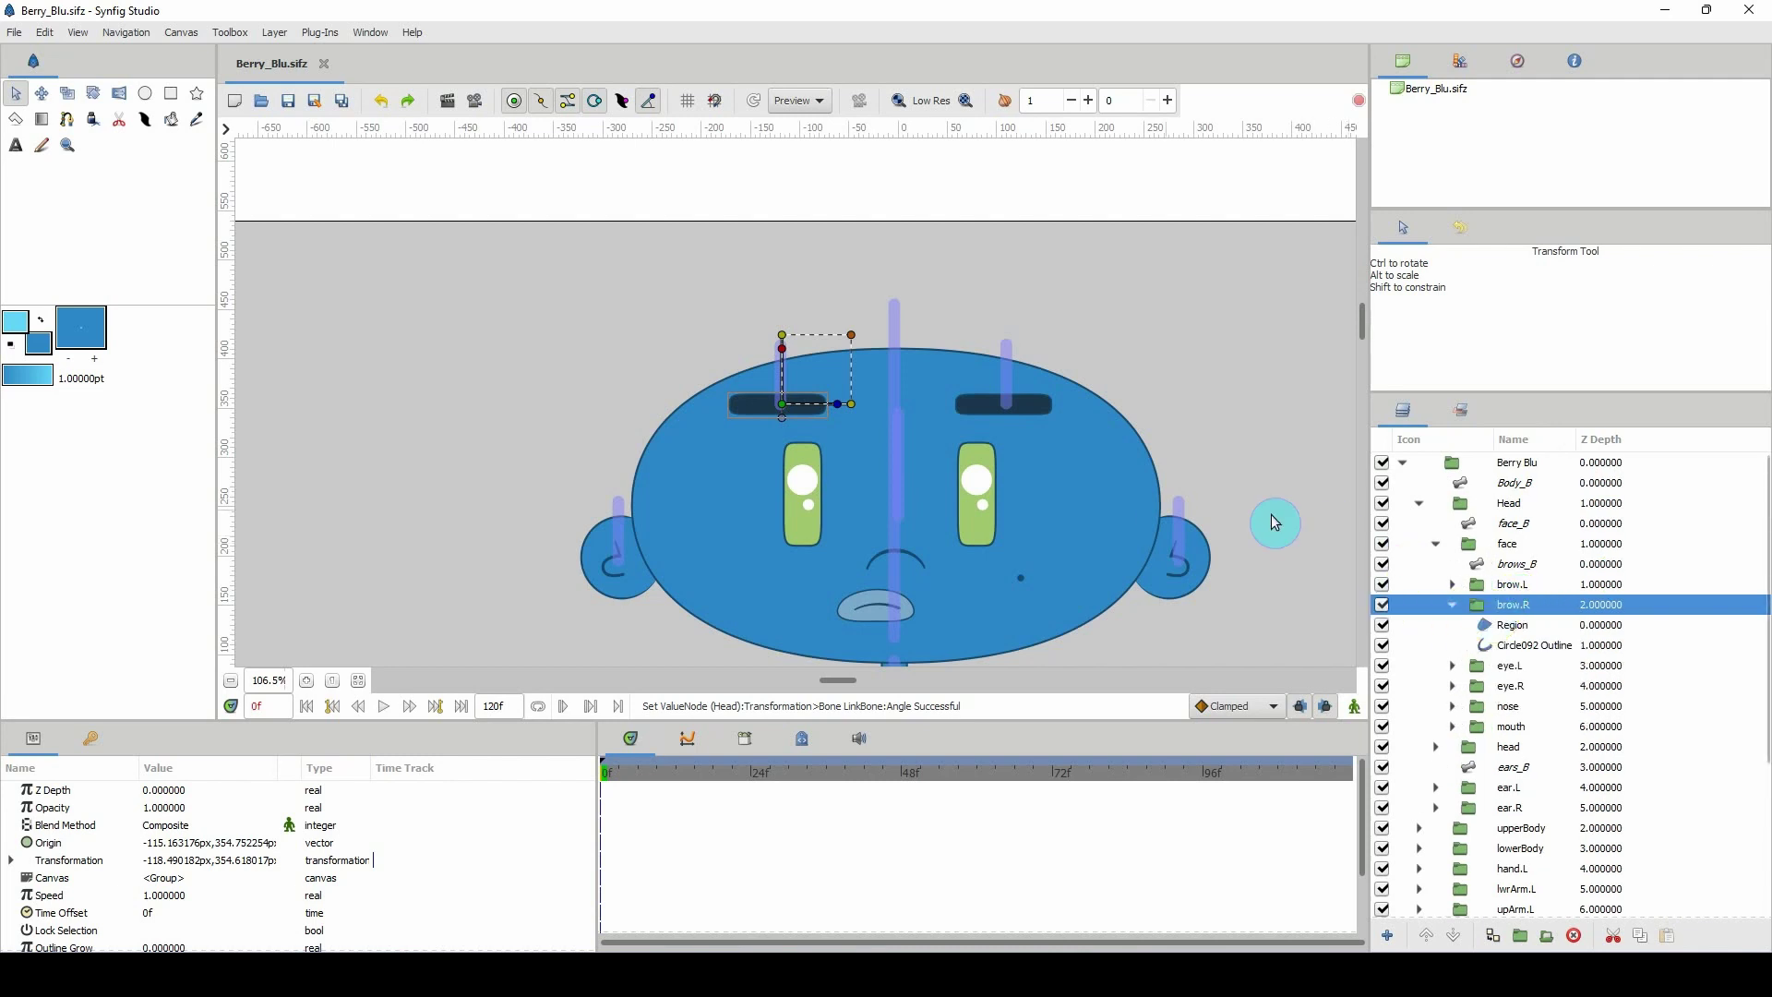
pyautogui.click(1458, 589)
# Group brow.L's Region and Circle092 Outline layers into a group named brow_shape_1.
pyautogui.click(1513, 605)
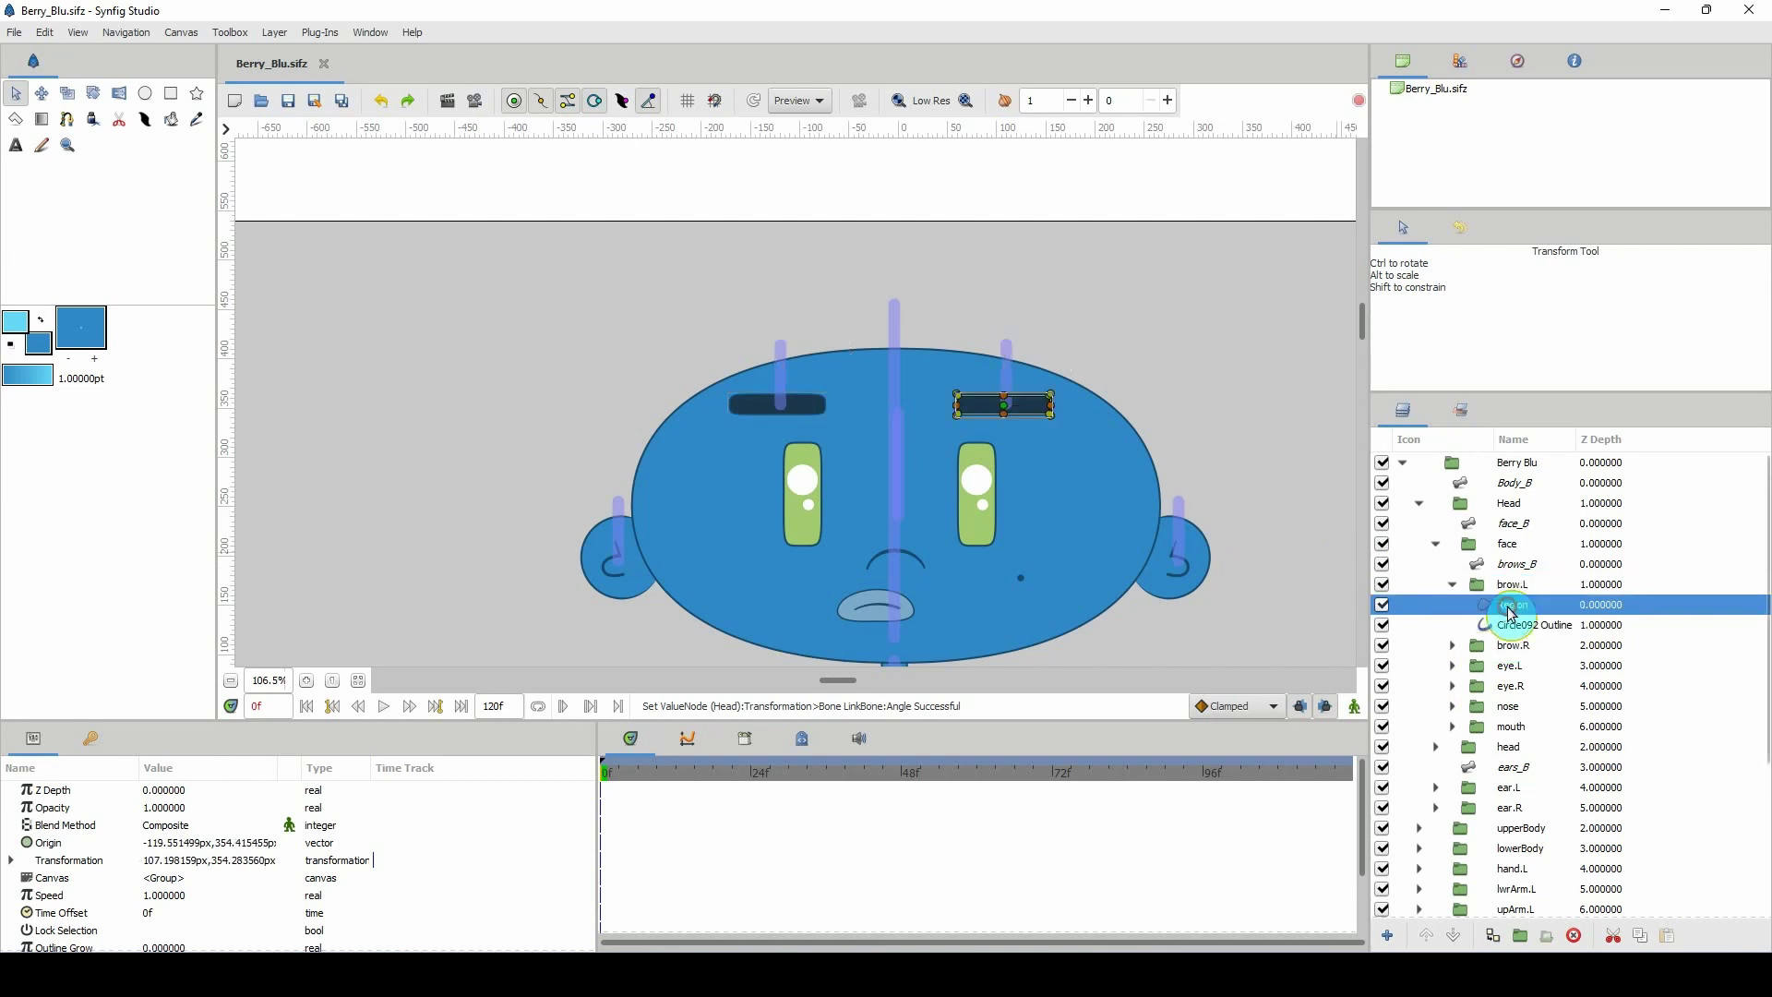
pyautogui.keyDown('ctrl'); pyautogui.click(1509, 627); pyautogui.keyUp('ctrl')
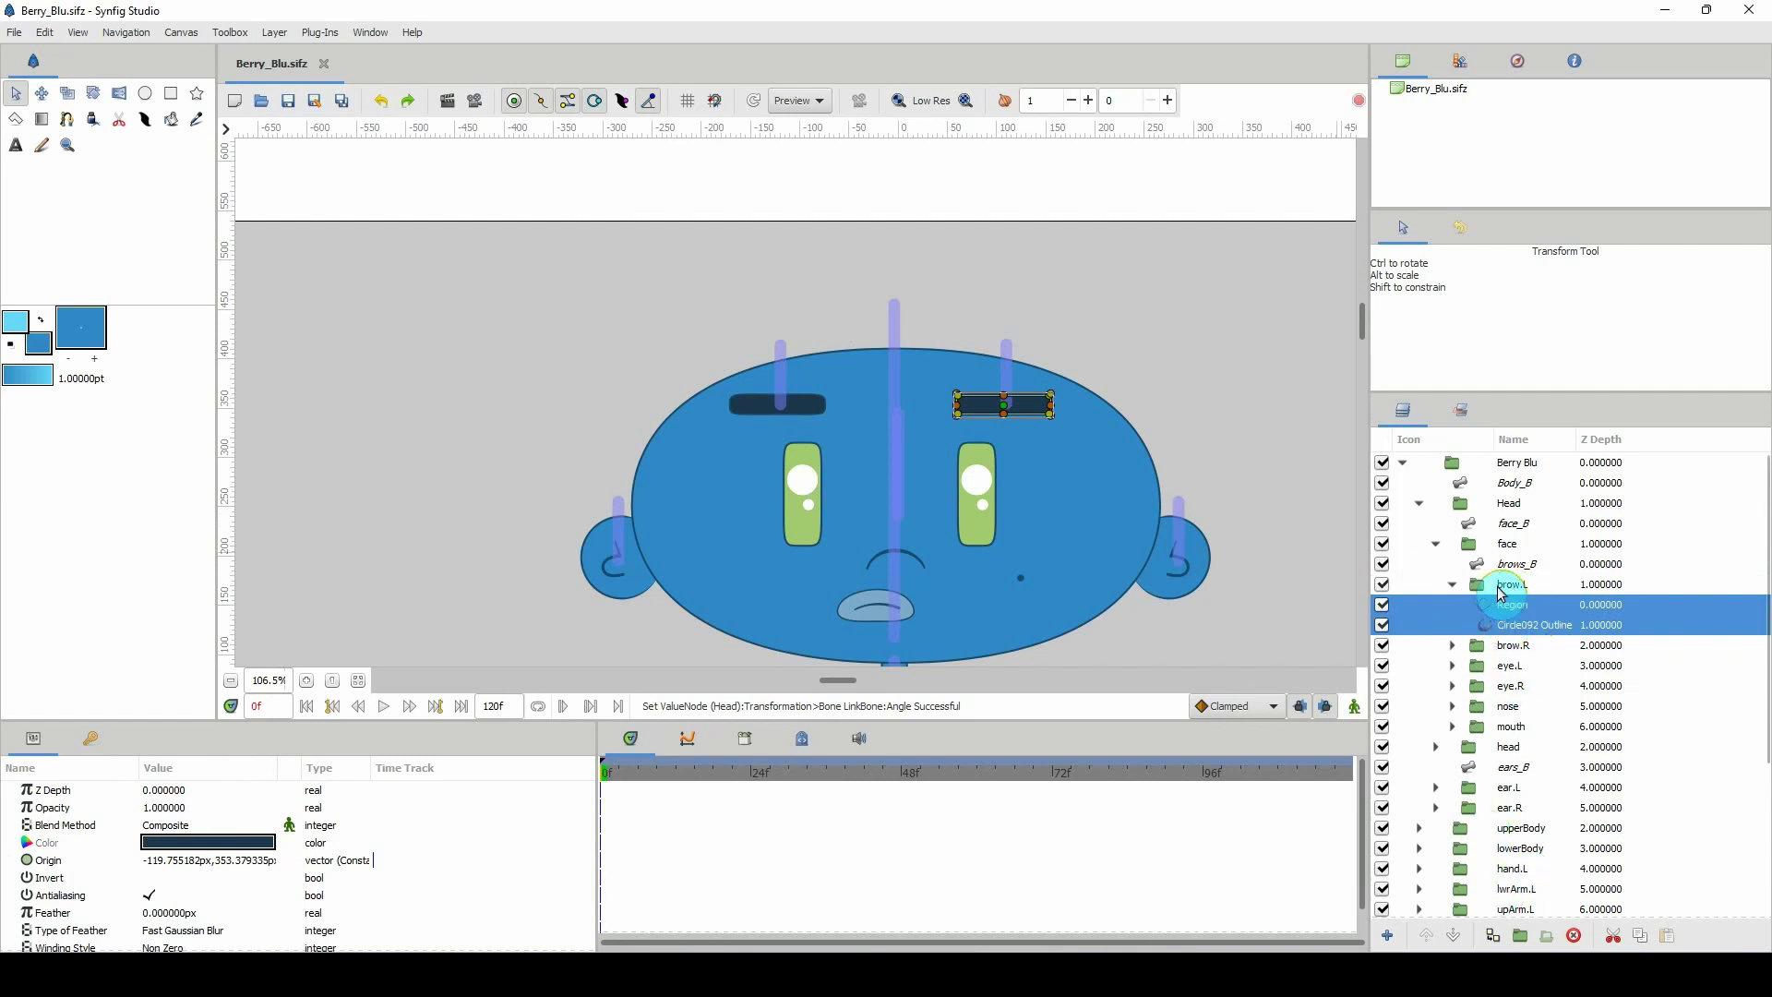
pyautogui.click(1520, 935)
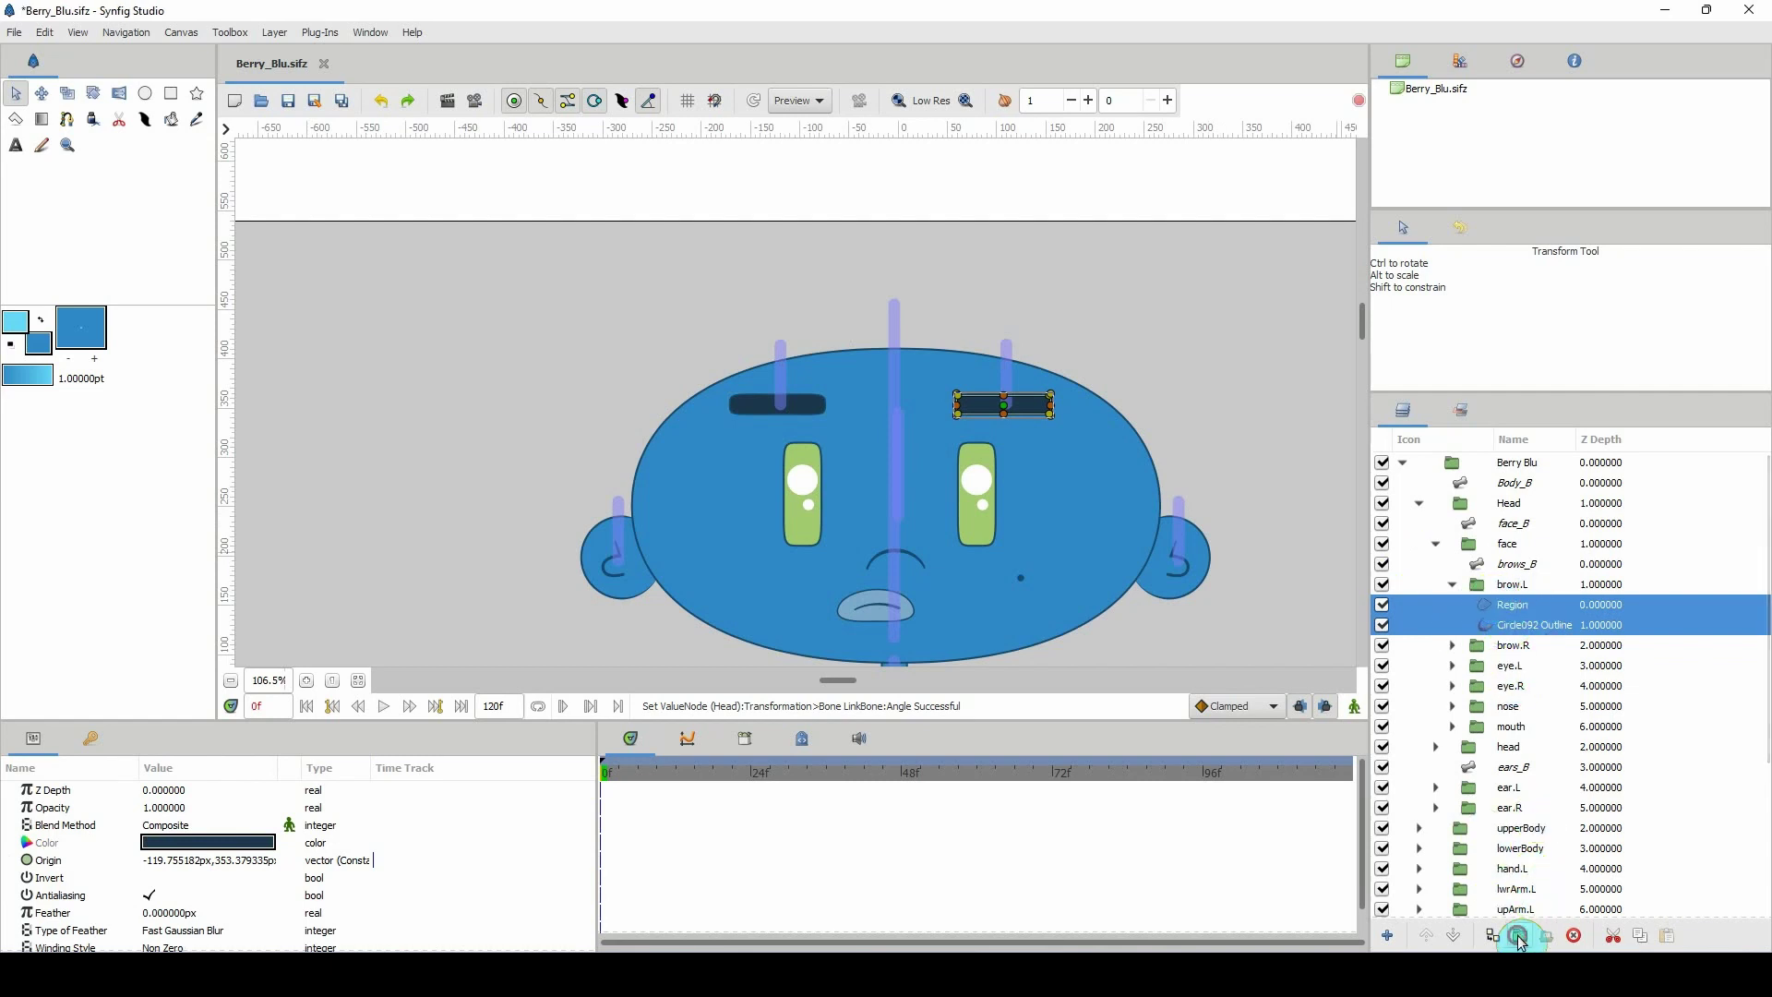
pyautogui.click(1511, 605)
pyautogui.click(1510, 604)
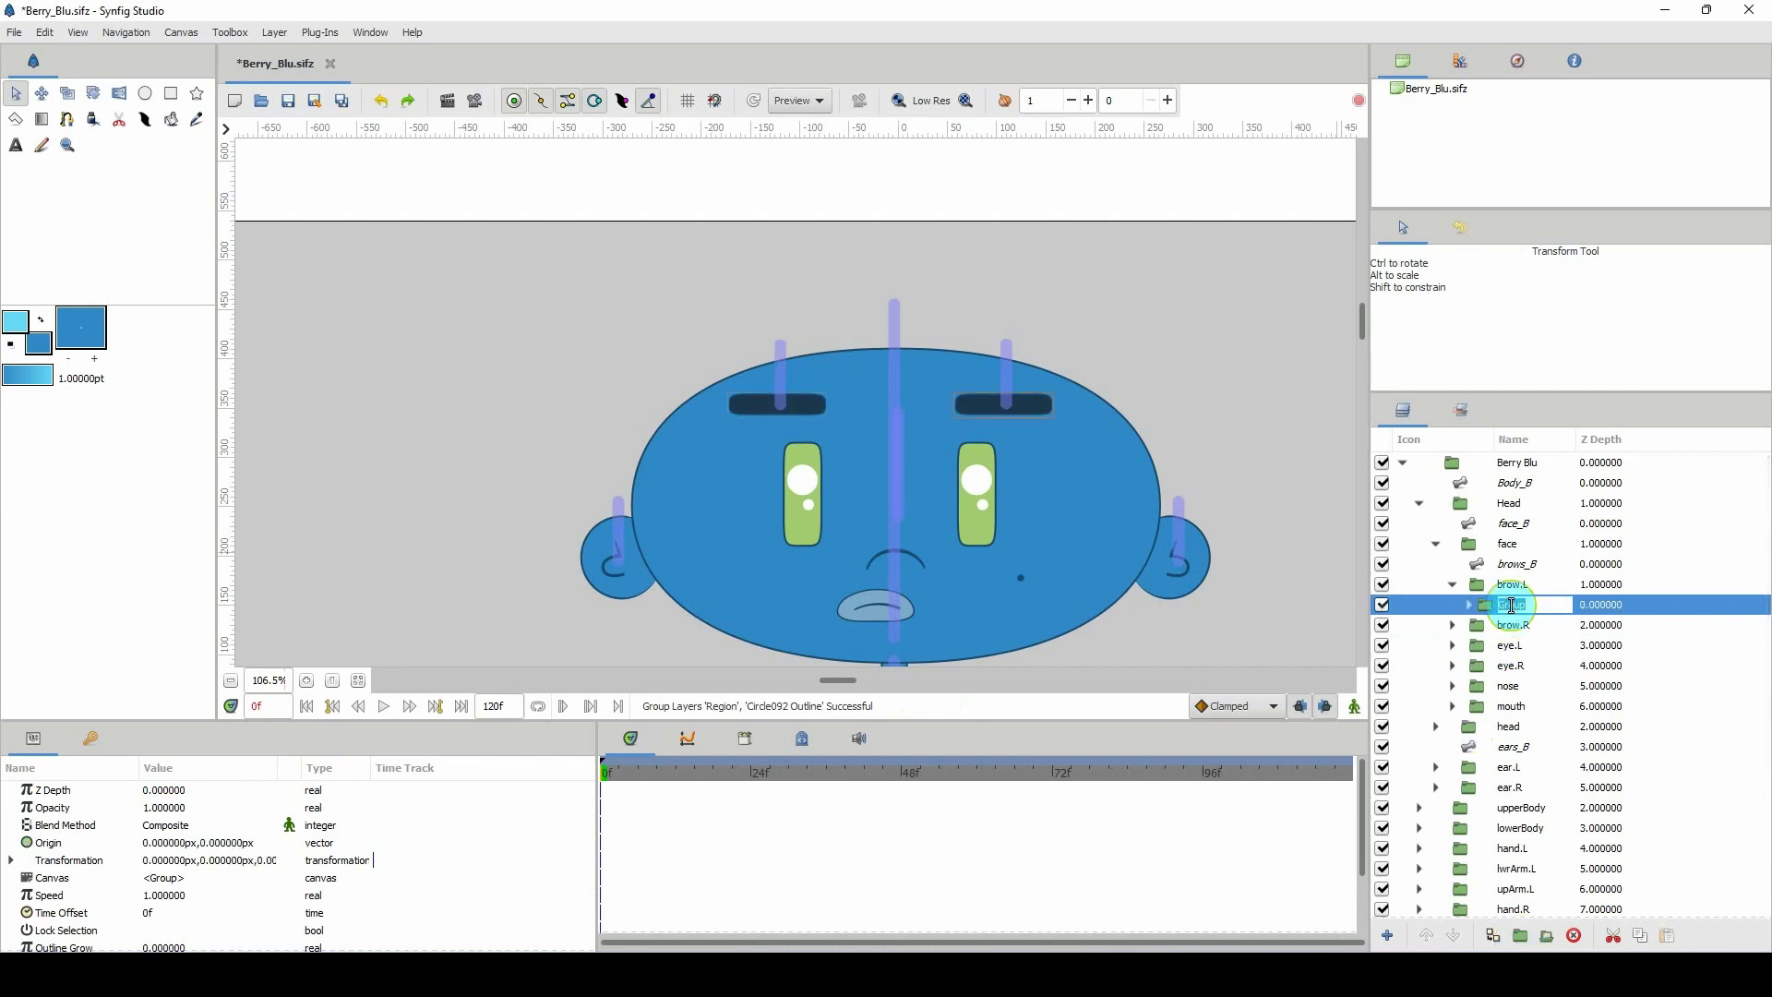
pyautogui.write('brow_shape_1')
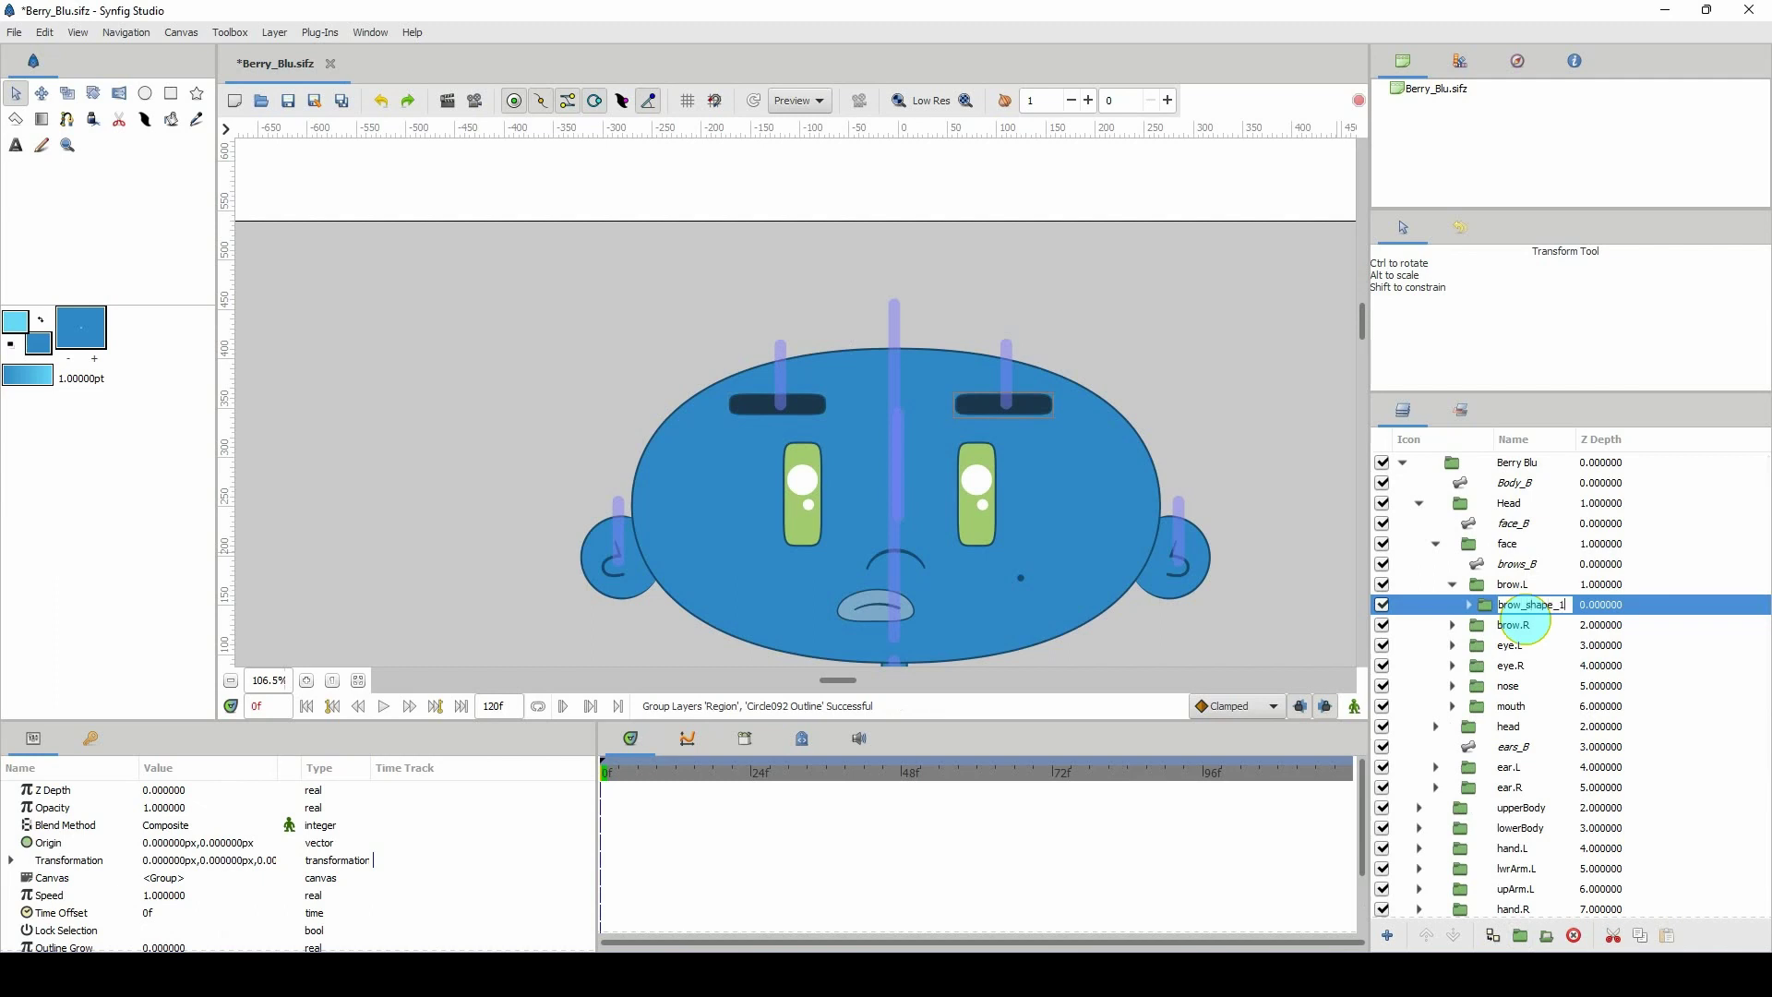
pyautogui.press('Return')
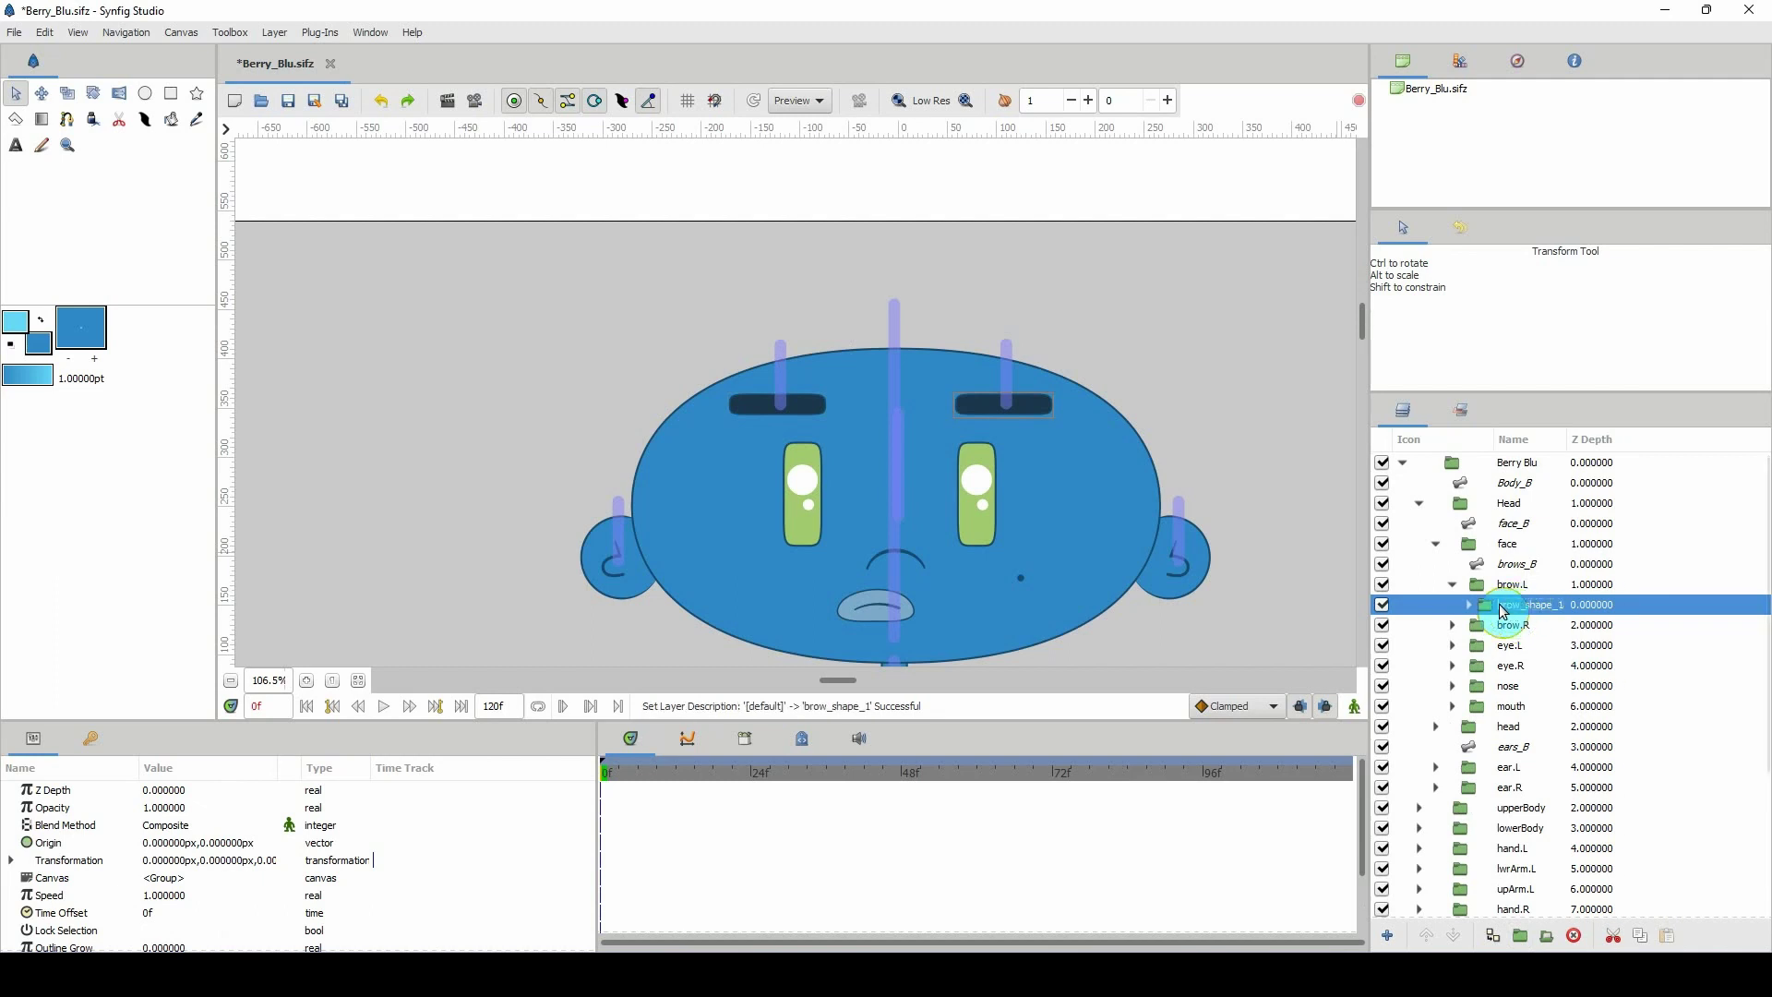
pyautogui.click(1382, 605)
pyautogui.click(1381, 606)
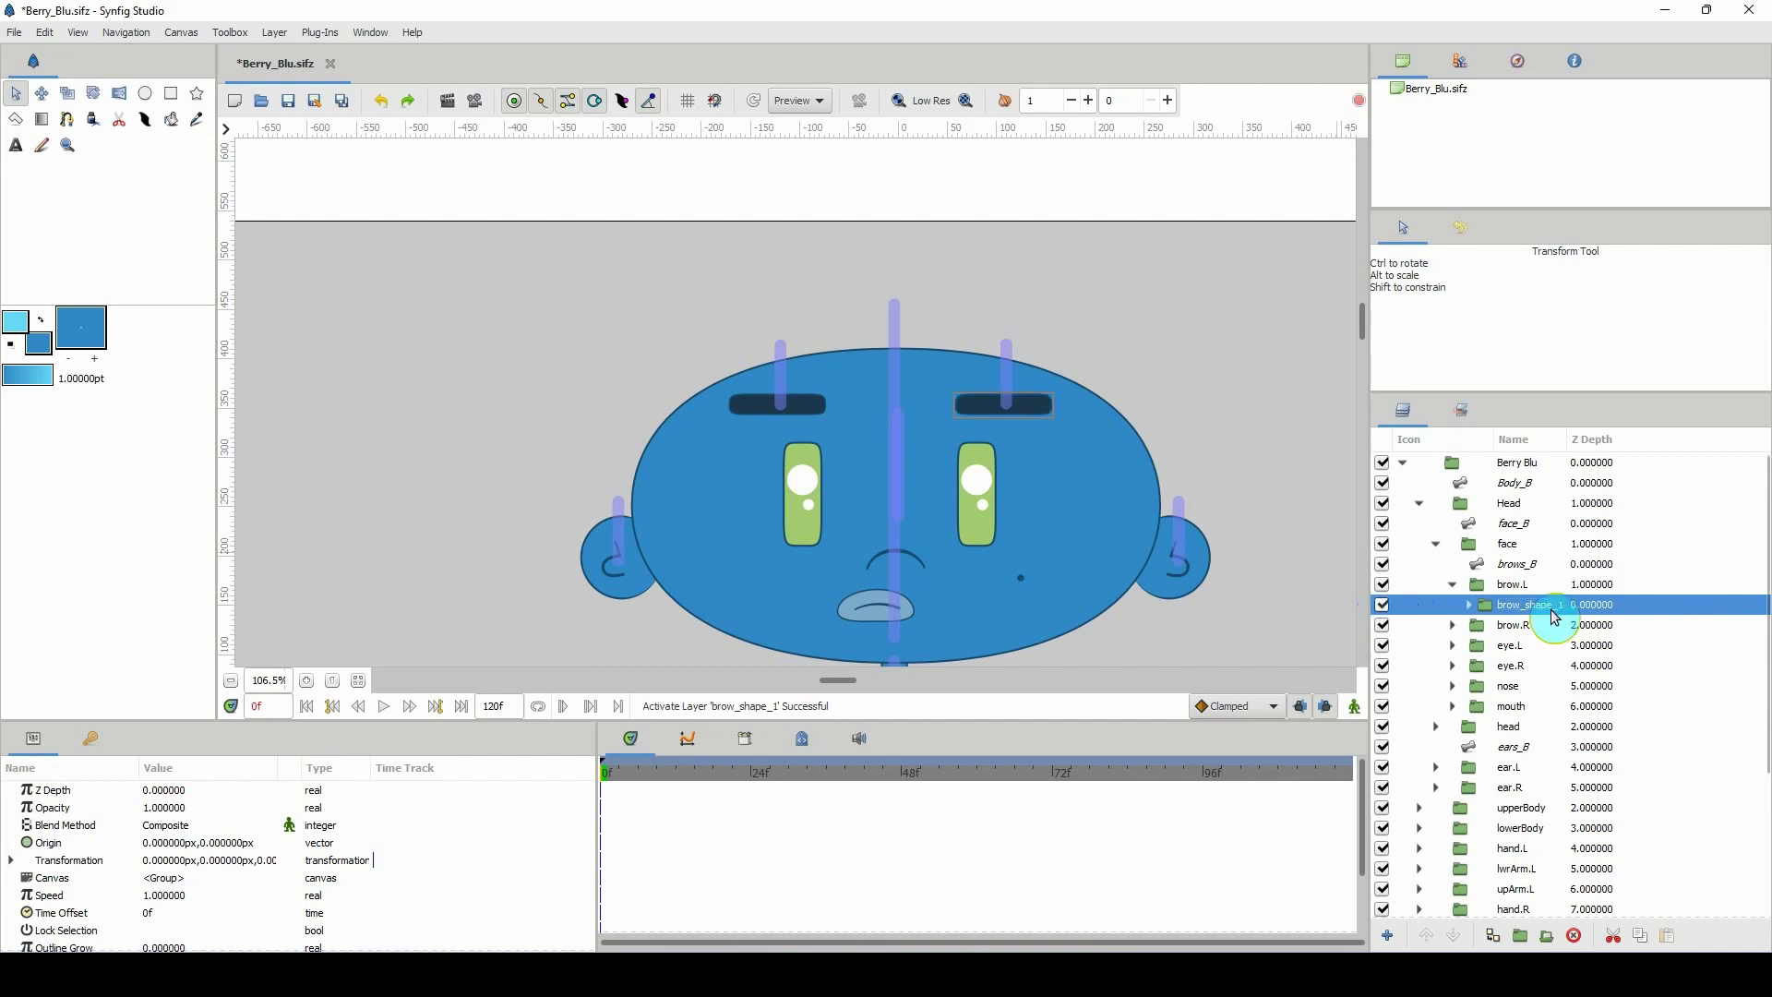
# Move the right brow bone's origin in brows_B up onto the brow.
pyautogui.click(1478, 587)
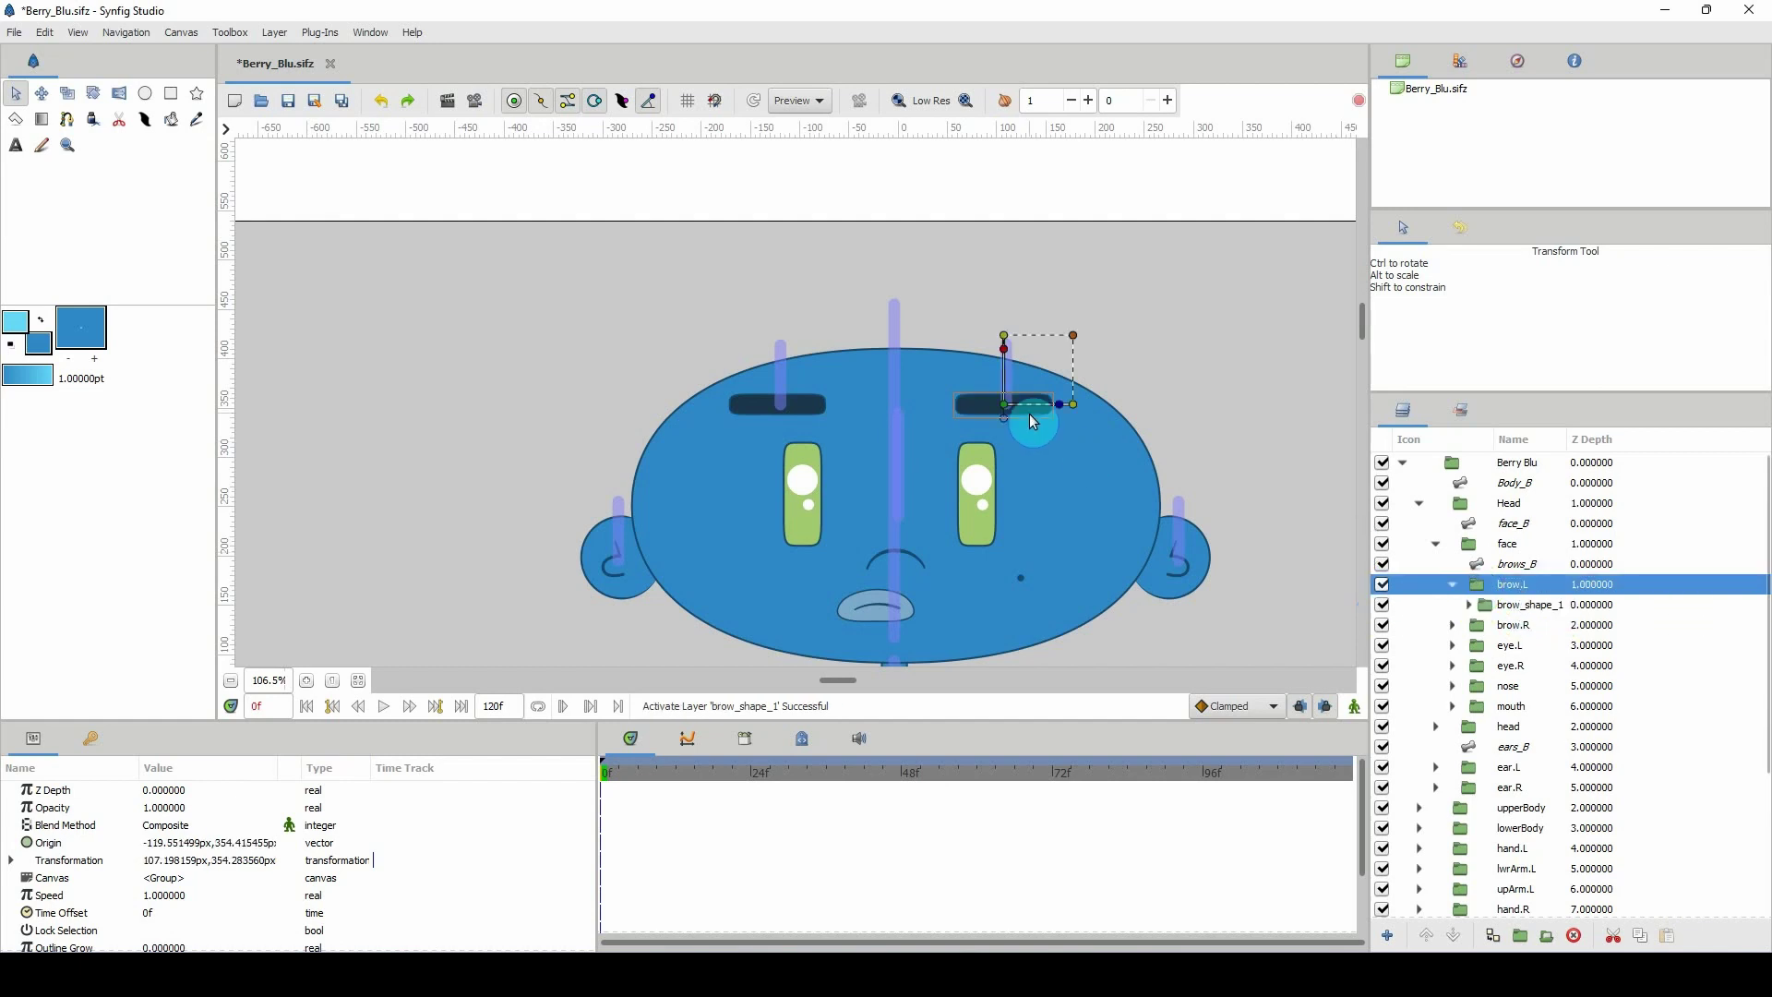
pyautogui.click(1474, 562)
pyautogui.moveTo(1007, 406); pyautogui.dragTo(1002, 370)
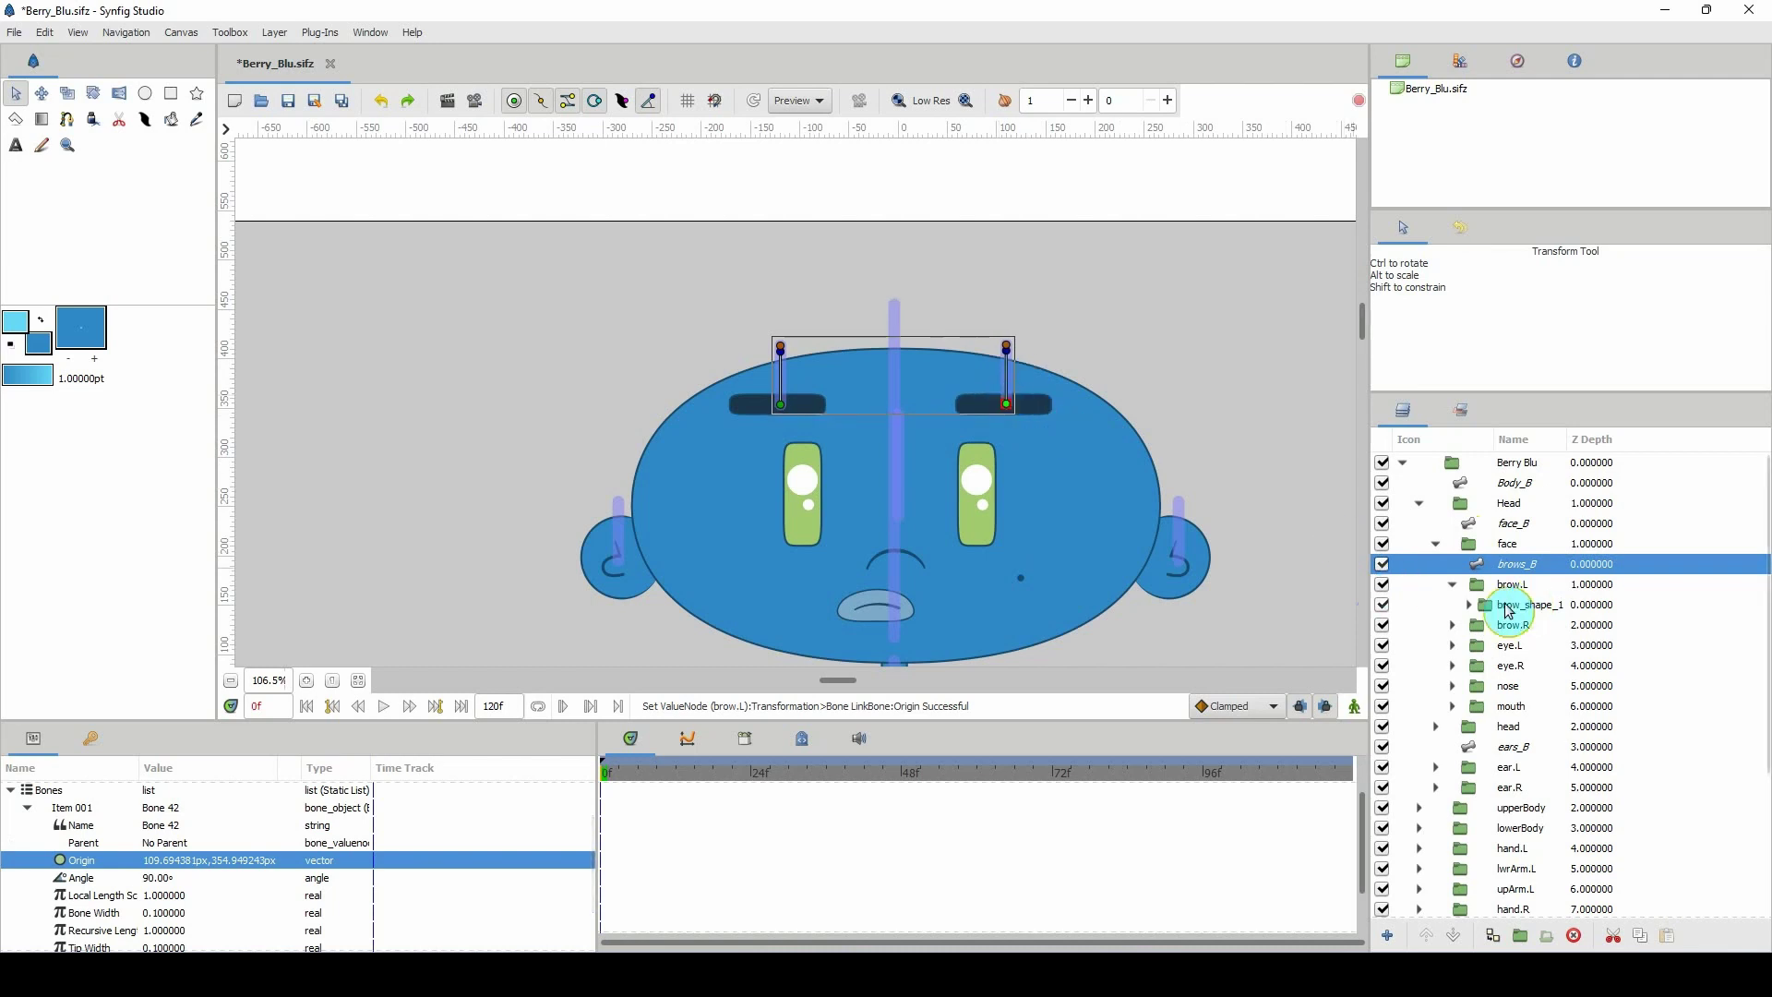
pyautogui.scroll(-2, 966, 483)
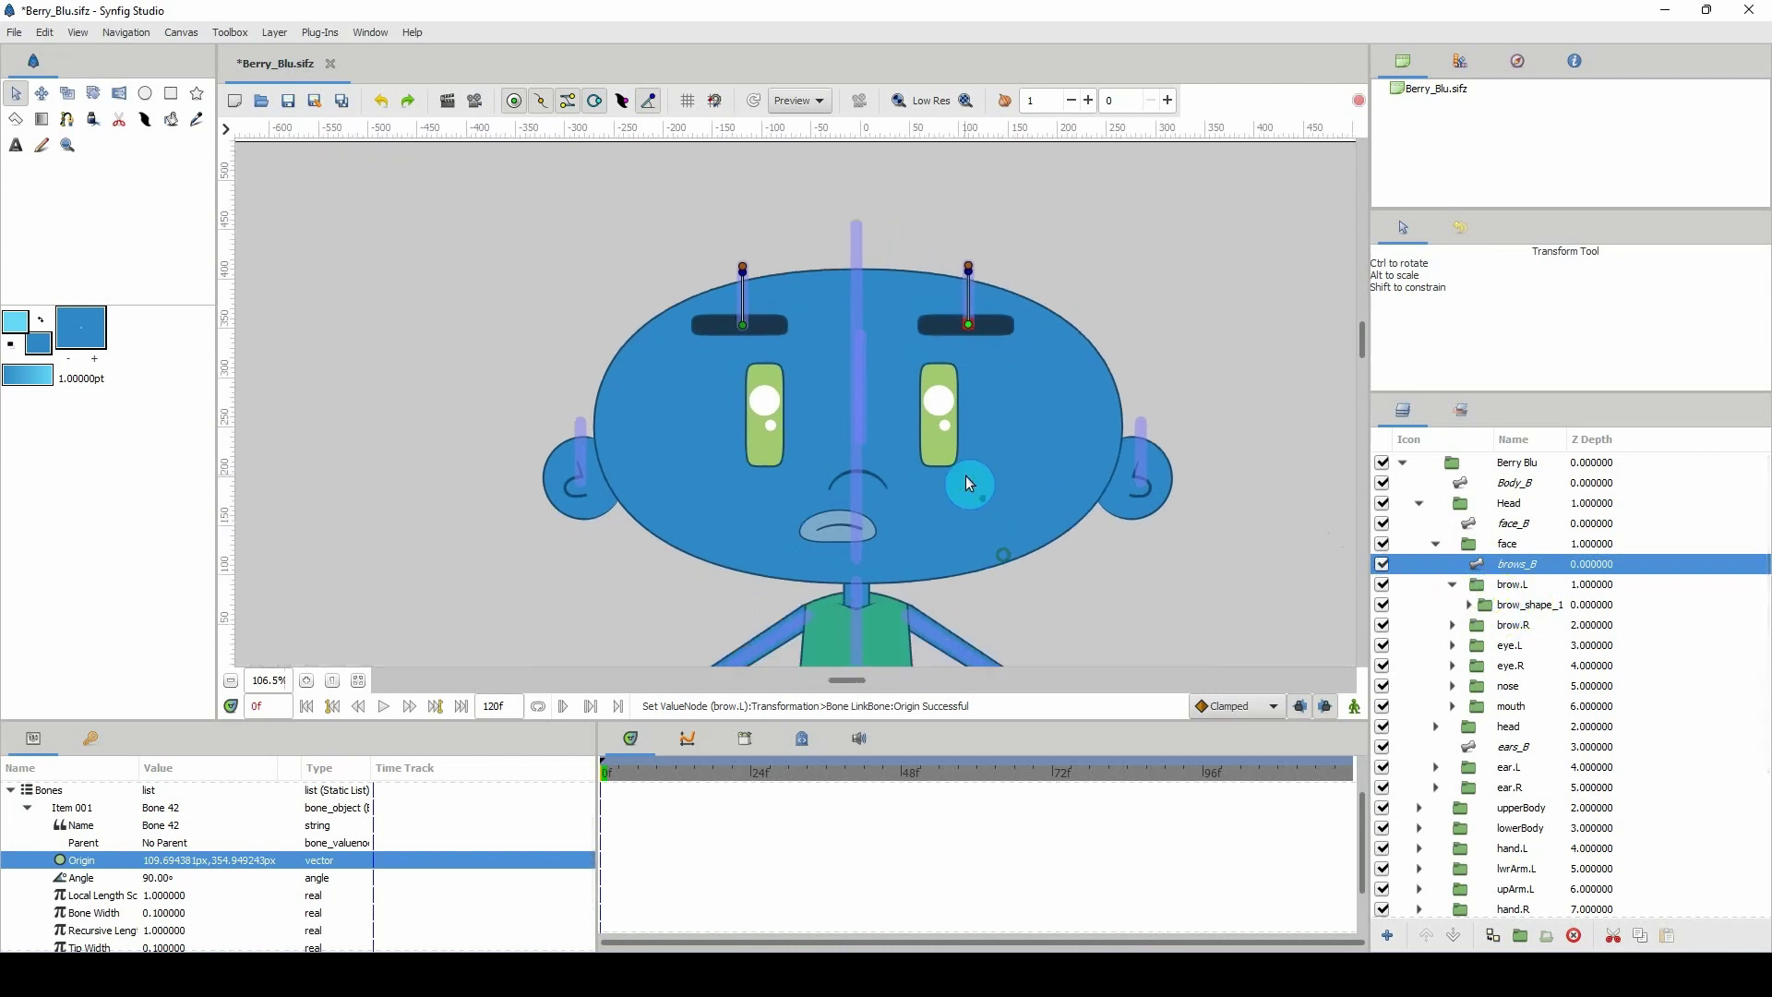